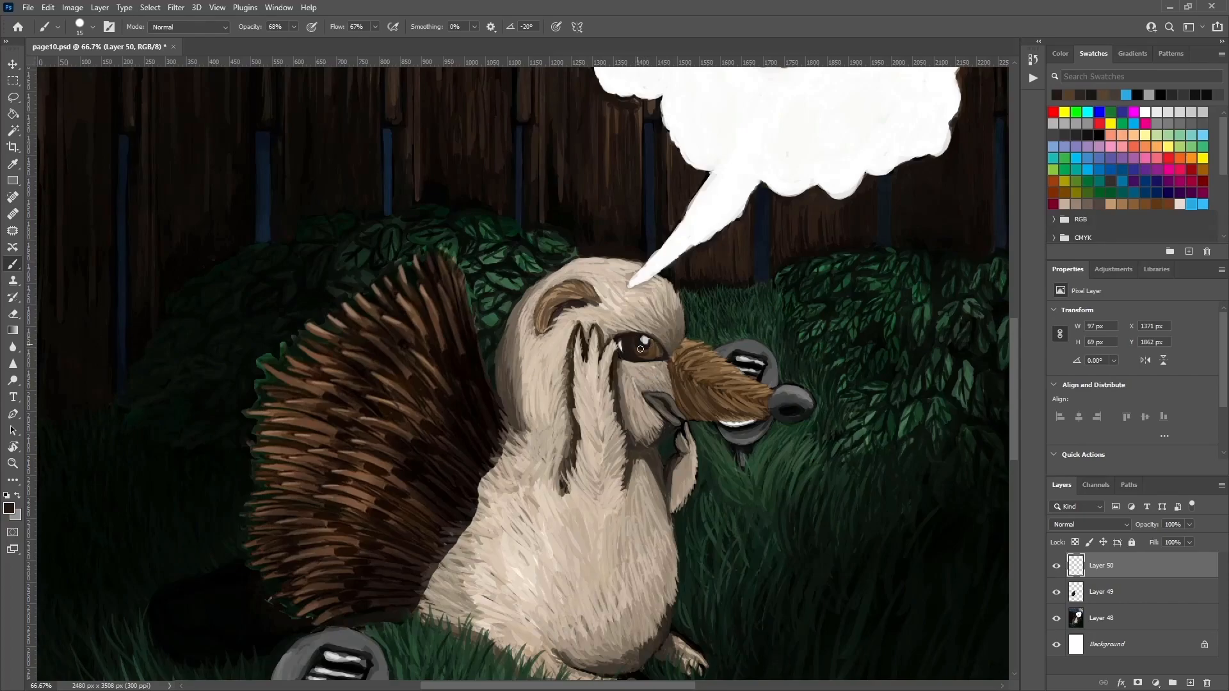
Refine the creature's eye by sampling nearby colours and repainting its dark outline, white and highlights on Layer 50.
left_click(650, 357, "alt")
left_click(623, 353, "alt")
left_click(632, 350, "alt")
left_click(657, 344, "alt")
left_click(664, 356, "alt")
left_click_drag(657, 346, 663, 353)
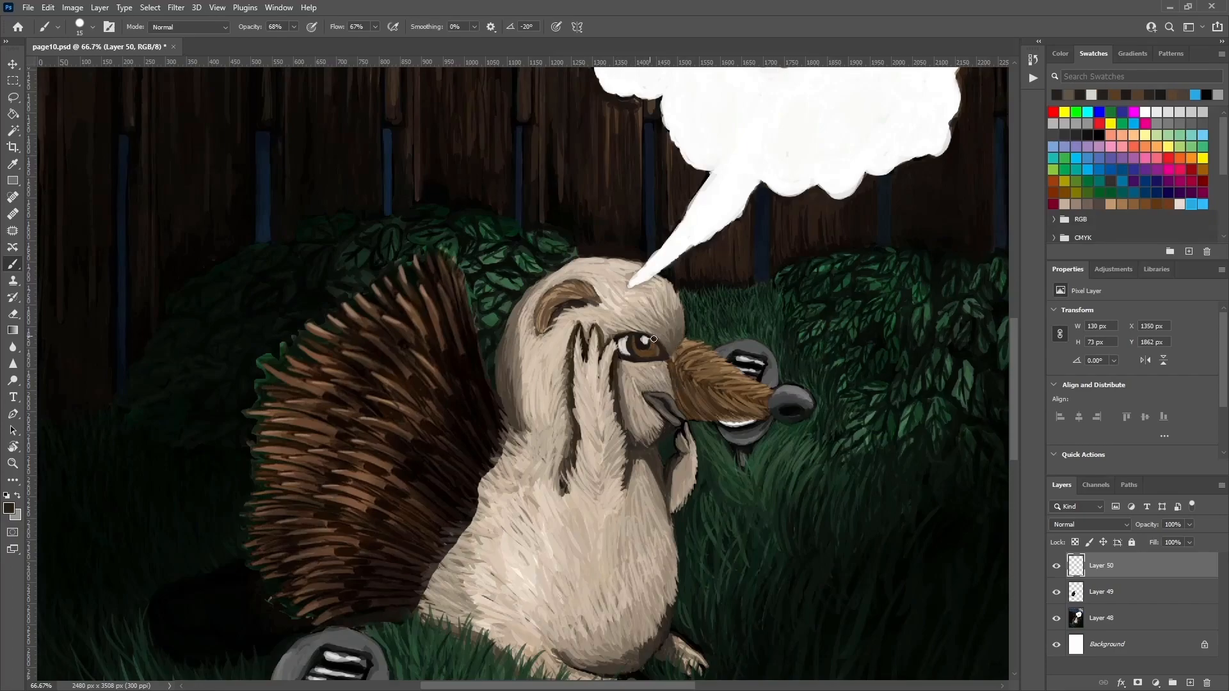
left_click(653, 339, "alt")
left_click(645, 340, "alt")
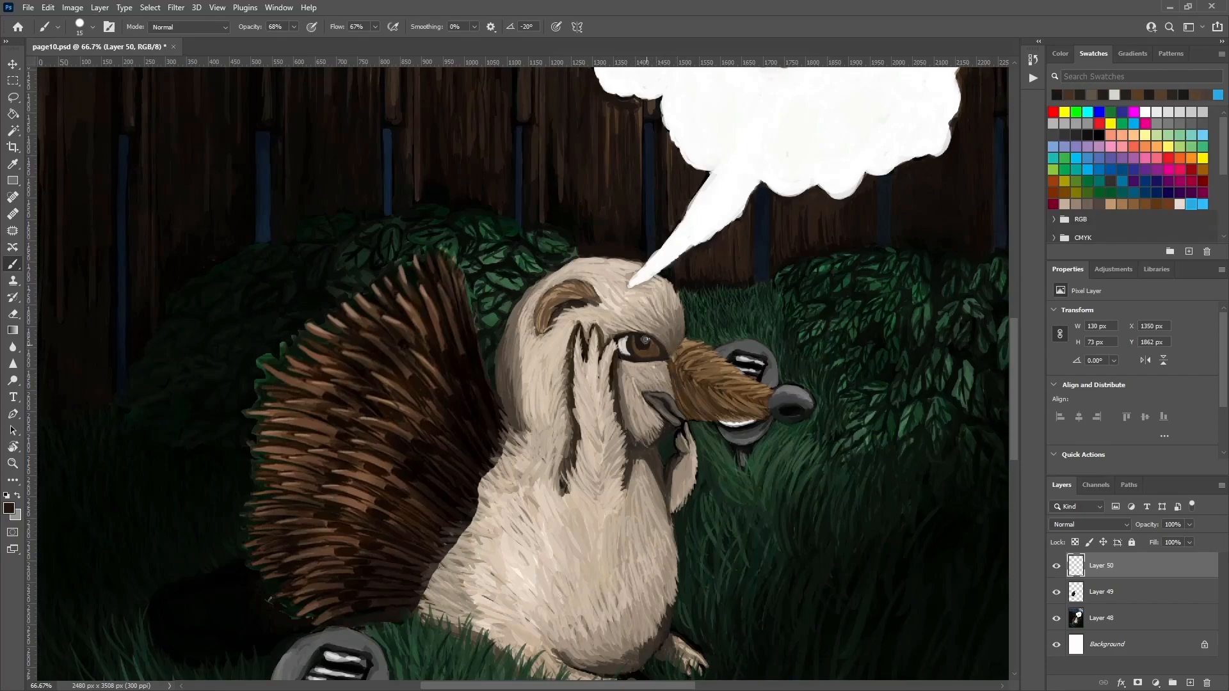
Repaint the eye's iris with a brown swatch colour and sampled browns, and touch up its white highlights.
key("x")
left_click(650, 344, "alt")
left_click(640, 342, "alt")
left_click(1122, 204)
left_click(640, 351, "alt")
left_click(637, 346, "alt")
Paint sampled brown fur strokes over the snout, from its base beside the eye to its tip.
mouse_move(660, 340)
left_mouse_down()
mouse_move(679, 307)
mouse_move(675, 355)
mouse_move(703, 356)
left_mouse_up()
left_click(673, 345, "alt")
left_click(680, 382, "alt")
left_click(715, 415, "alt")
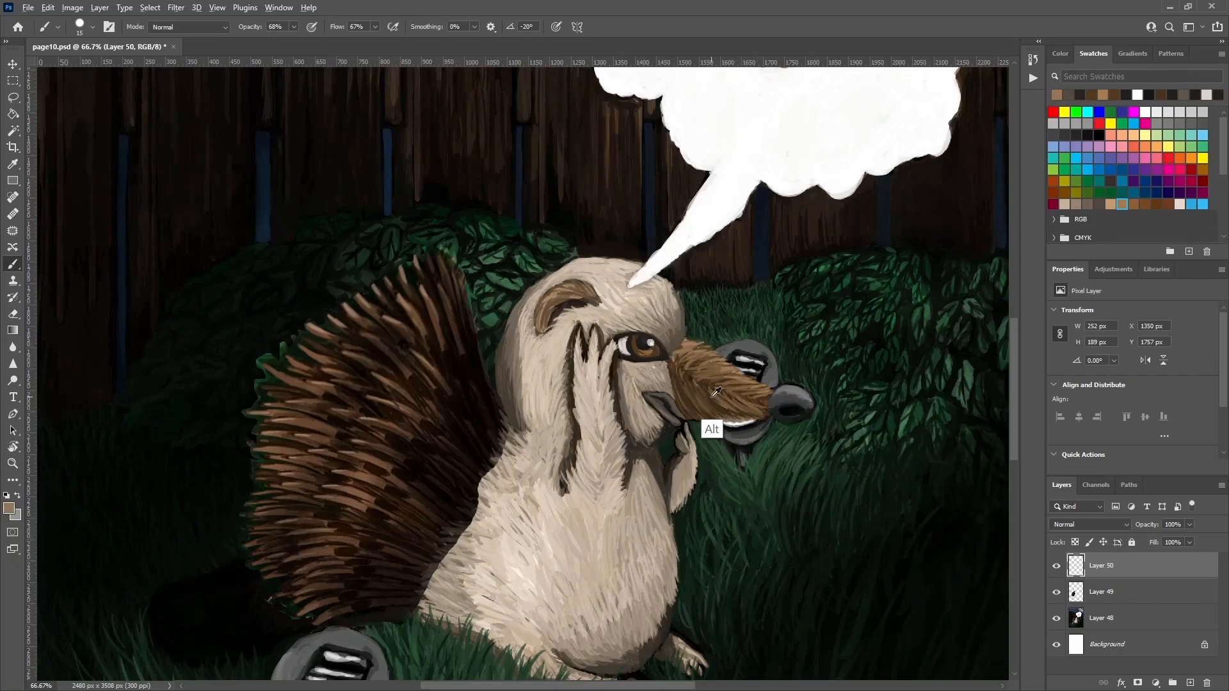
left_click(715, 413, "alt")
left_click(762, 415, "alt")
left_click_drag(762, 415, 736, 360)
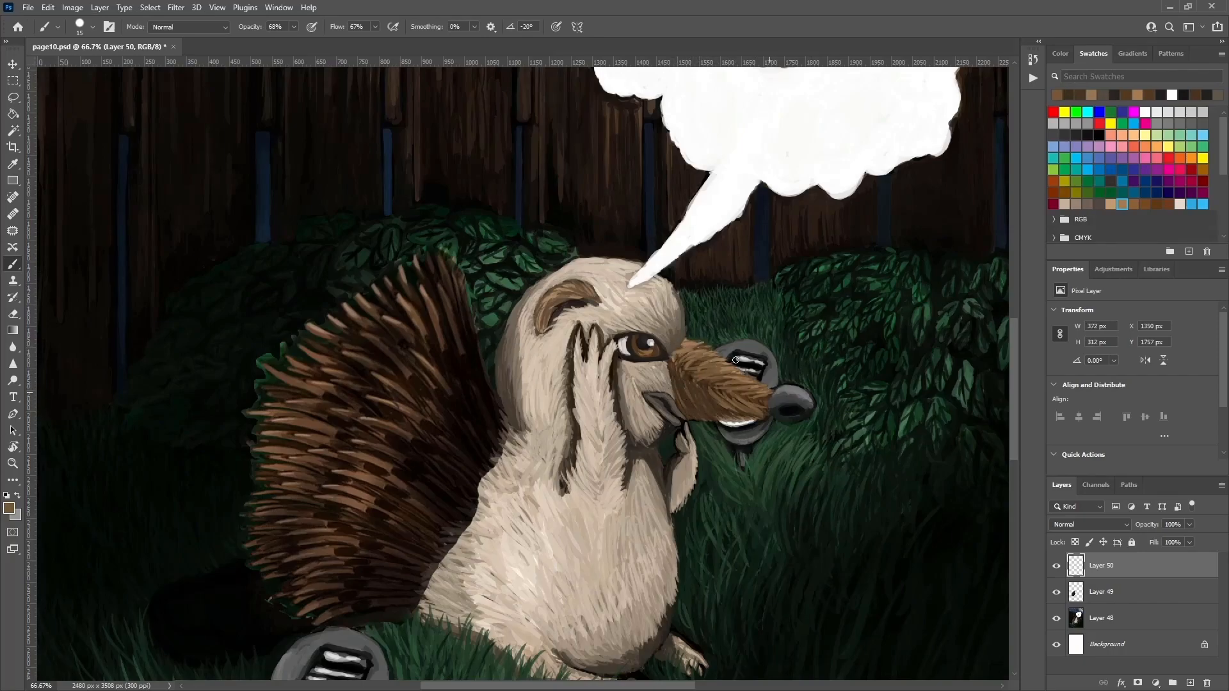
Blend the snout's base into the face with short brown and beige fur strokes, and touch up the edge near the mouth.
left_click(709, 399, "alt")
left_click(675, 376, "alt")
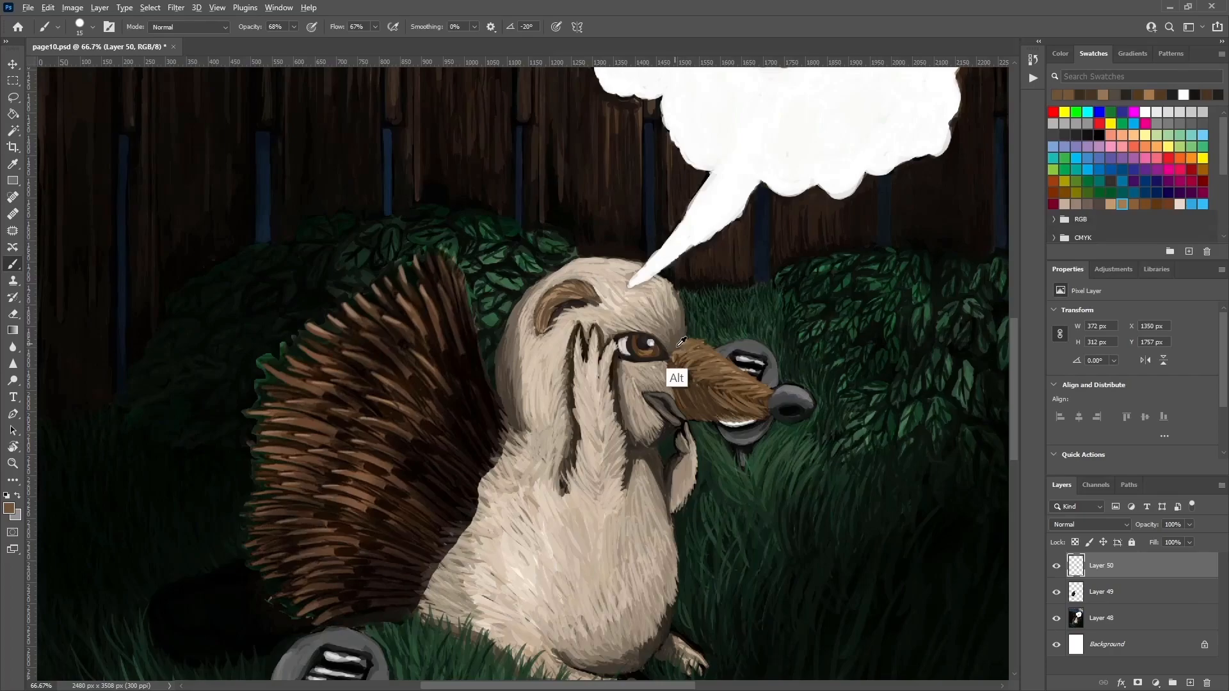
left_click(675, 357, "alt")
left_click(672, 380, "alt")
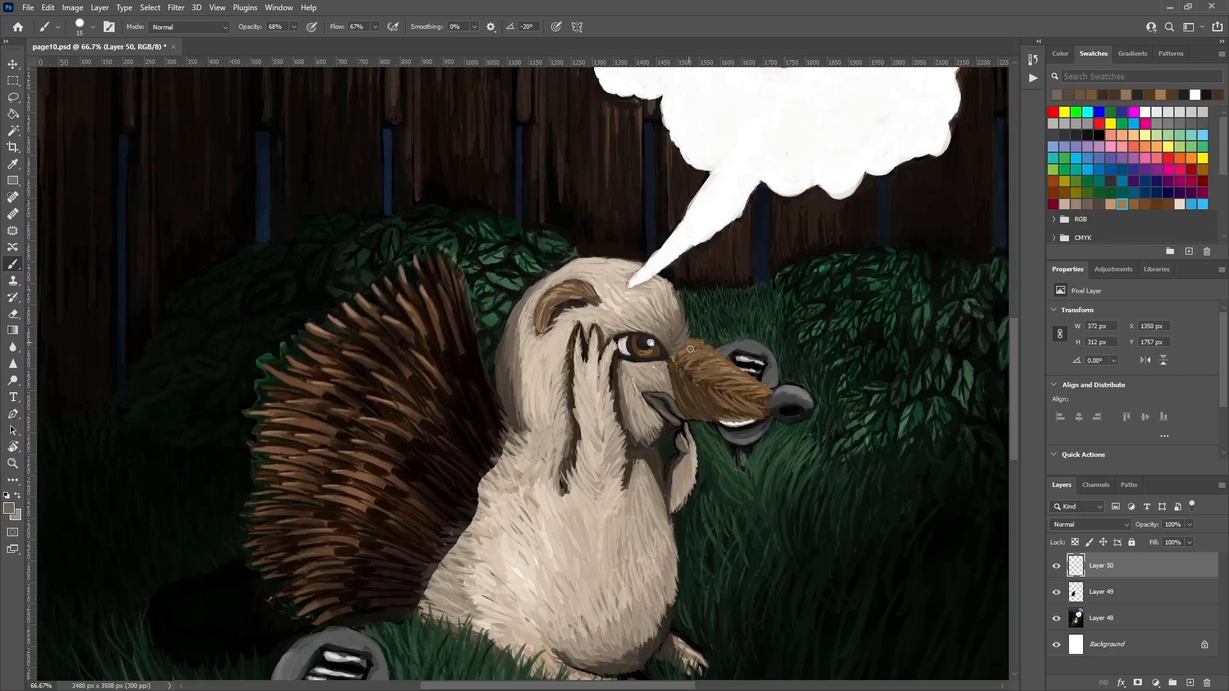
left_click(703, 385, "alt")
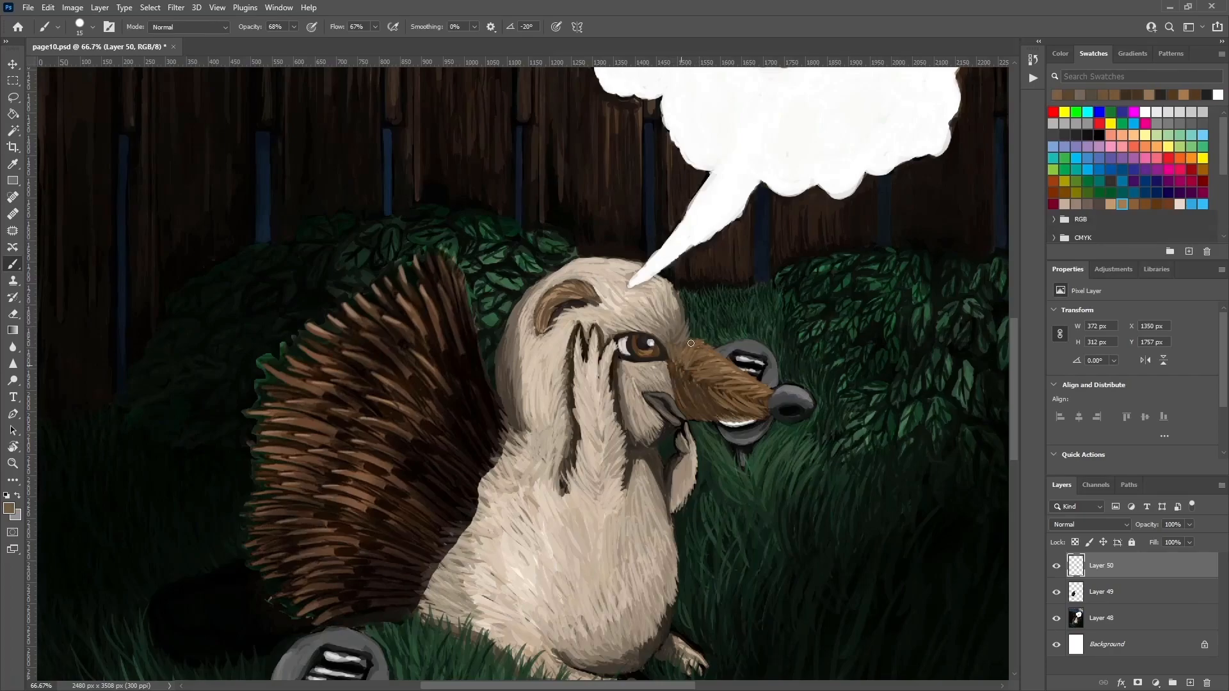
left_click(721, 413, "alt")
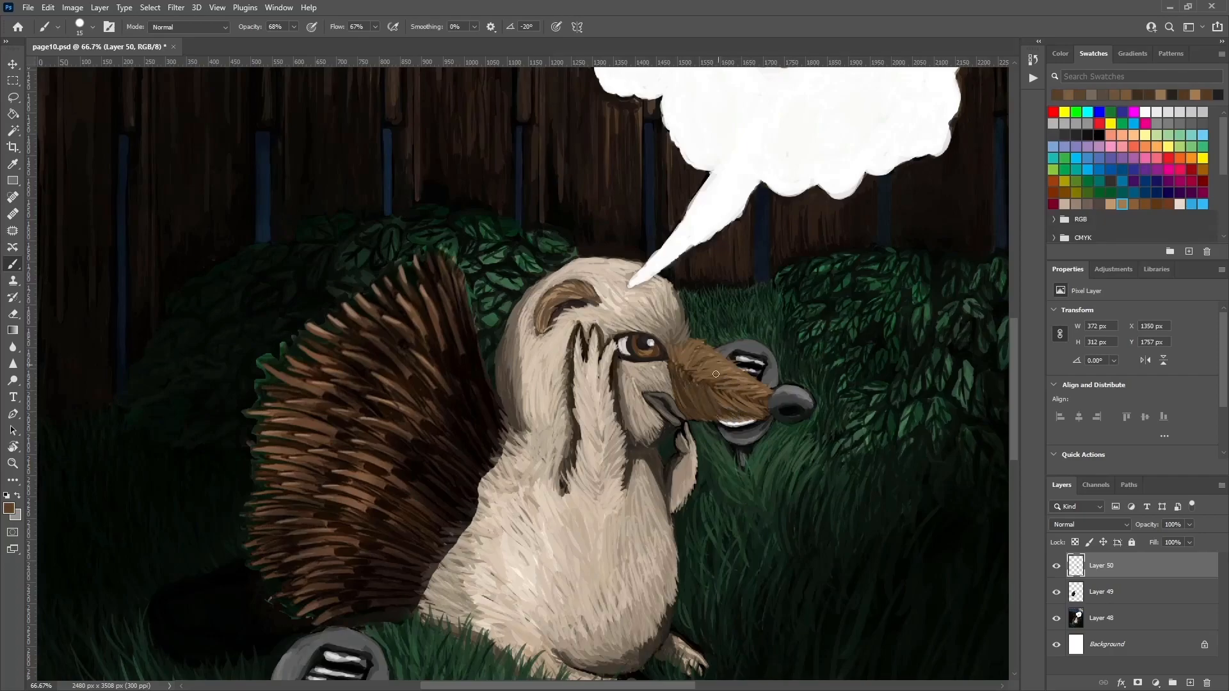
left_click(675, 384, "alt")
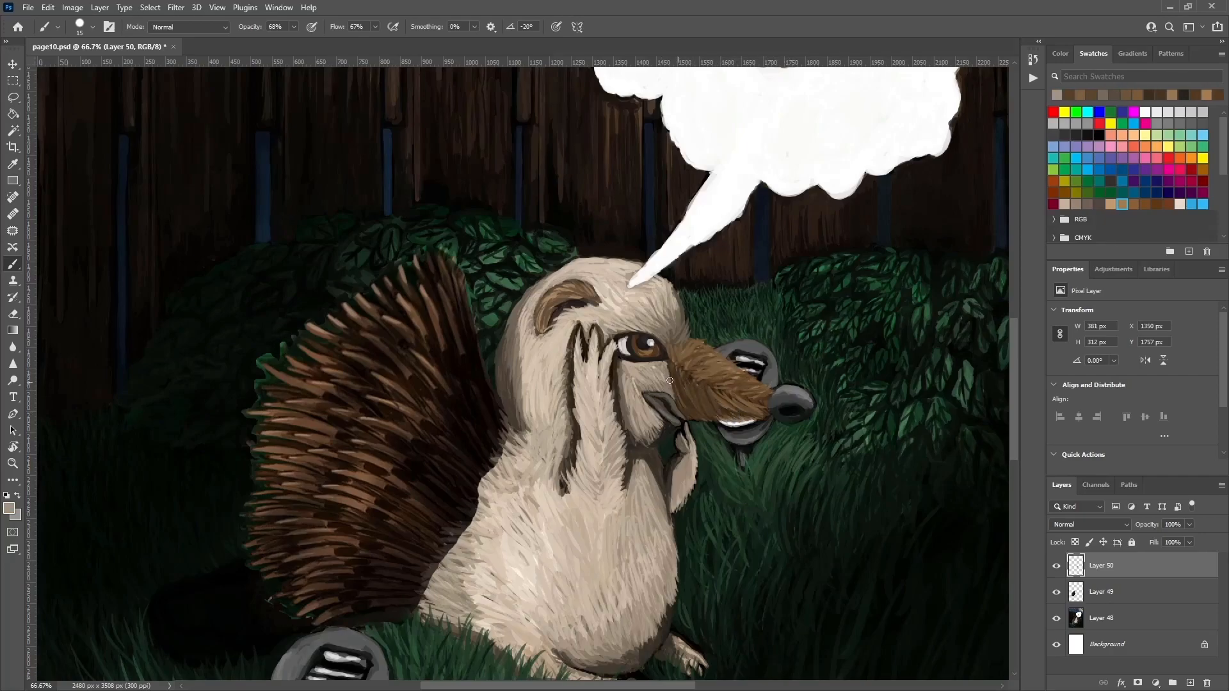
left_click(675, 439, "alt")
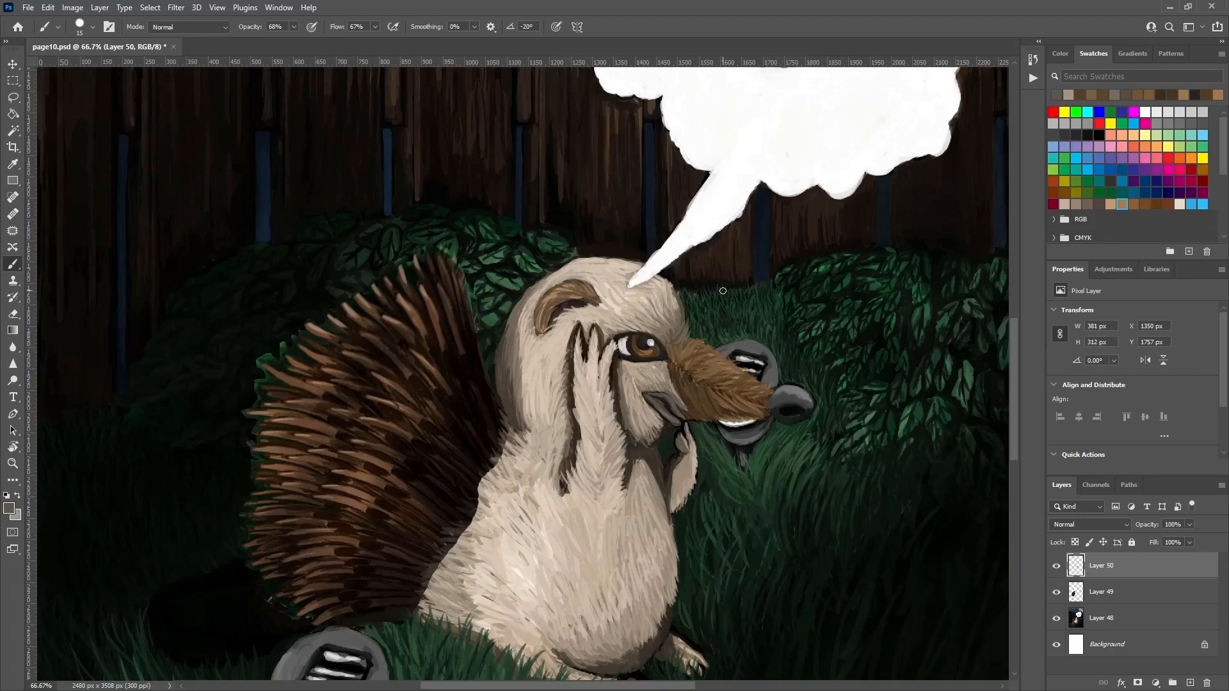
Repaint the contour of the head's crown and back with sampled beige and dark grey-brown tones.
left_click(580, 296, "alt")
left_click_drag(564, 269, 510, 348)
left_click(689, 370, "alt")
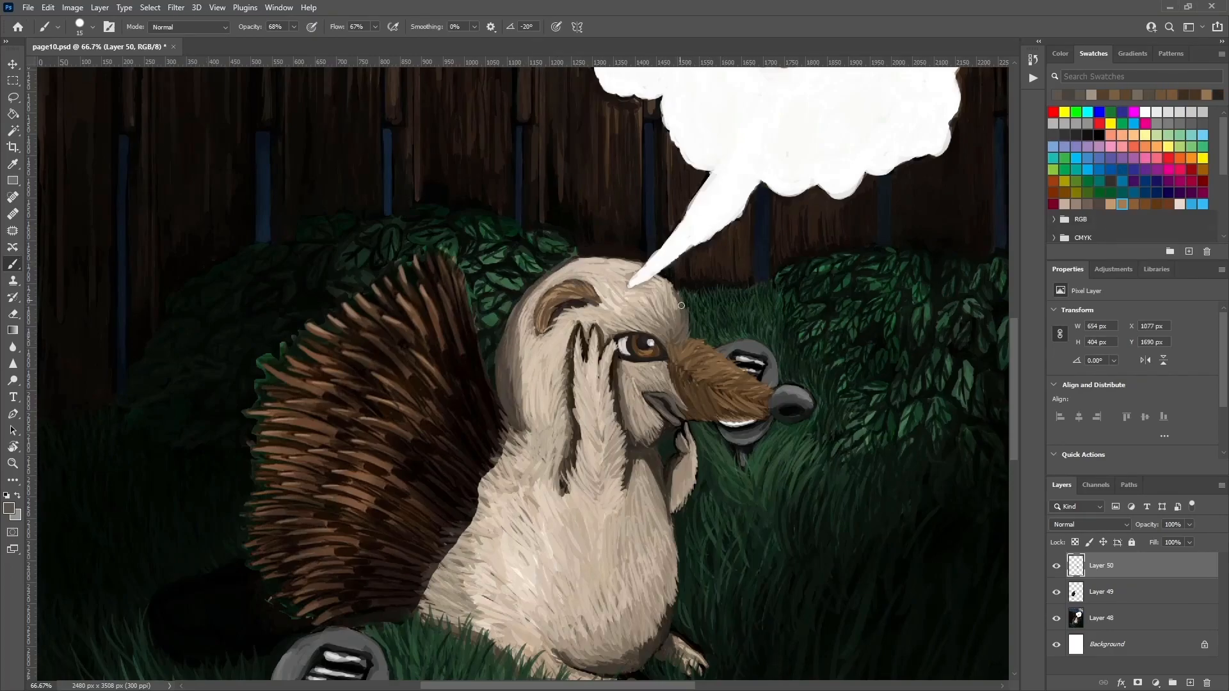
mouse_move(625, 273)
left_mouse_down()
mouse_move(563, 262)
mouse_move(596, 299)
mouse_move(562, 306)
mouse_move(536, 333)
mouse_move(602, 299)
mouse_move(580, 277)
mouse_move(546, 320)
mouse_move(566, 328)
mouse_move(566, 312)
mouse_move(535, 328)
mouse_move(512, 374)
left_mouse_up()
Repaint the ear as a fuller brown shape with surrounding beige fur, and shade the head behind it.
left_click(585, 321, "alt")
left_click(571, 337, "alt")
left_click(564, 317, "alt")
left_click(585, 336, "alt")
left_click(570, 320, "alt")
left_click(584, 307, "alt")
left_click(584, 348, "alt")
left_click(529, 333, "alt")
left_click(520, 325, "alt")
left_click(510, 325, "alt")
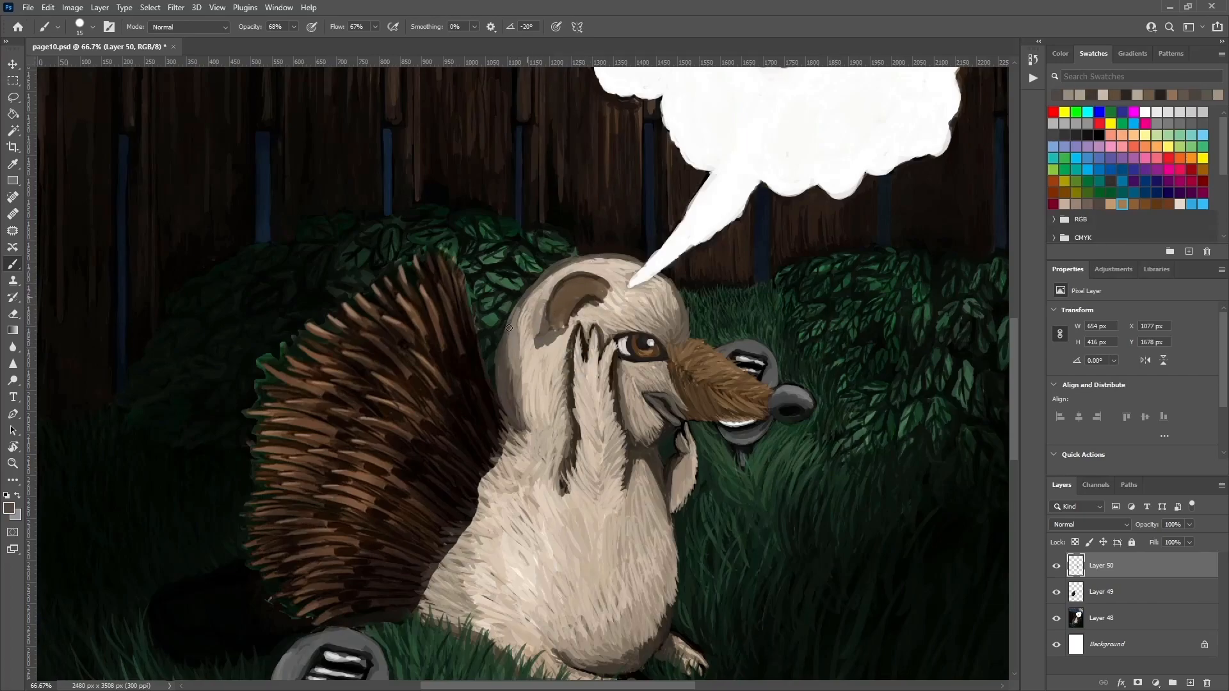
Shade the neck and back with dark fur strokes where the body overlaps the quills.
left_click(612, 400, "alt")
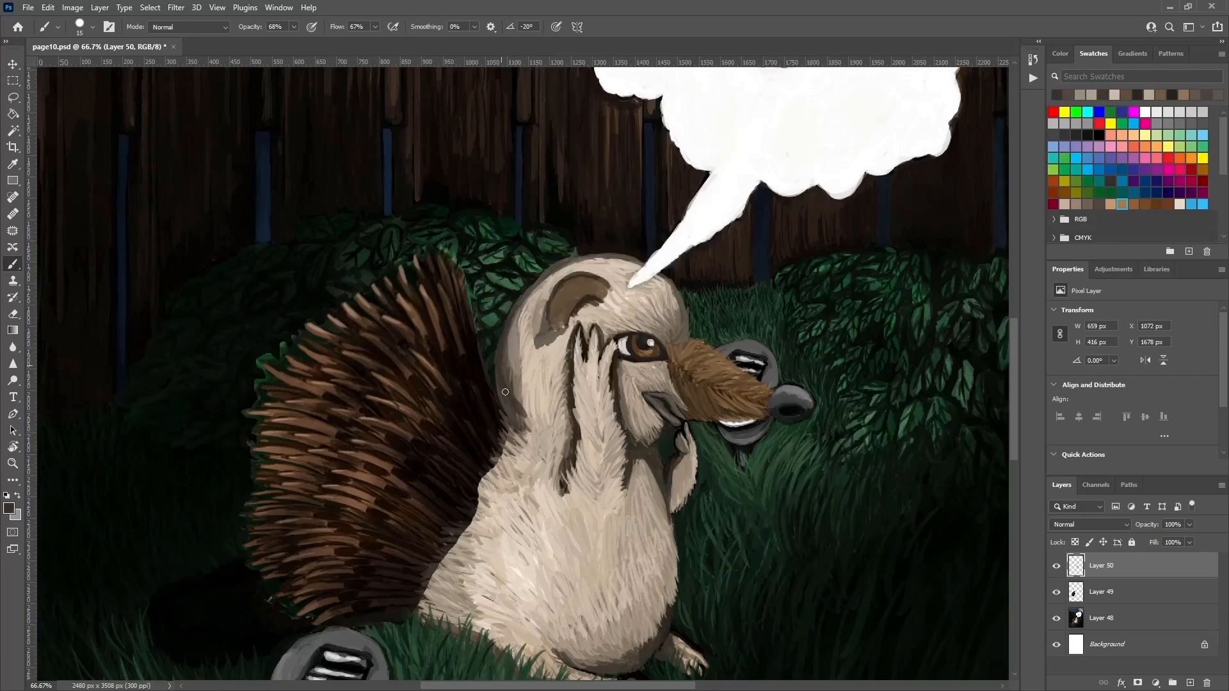
mouse_move(512, 411)
left_mouse_down()
mouse_move(499, 381)
mouse_move(493, 458)
mouse_move(473, 464)
mouse_move(509, 462)
left_mouse_up()
left_click(509, 340, "alt")
left_click_drag(506, 388, 498, 398)
left_click_drag(507, 417, 496, 446)
left_click_drag(518, 400, 467, 506)
left_click_drag(490, 488, 443, 566)
mouse_move(524, 426)
left_mouse_down()
mouse_move(539, 323)
mouse_move(430, 511)
left_mouse_up()
left_click(539, 323, "alt")
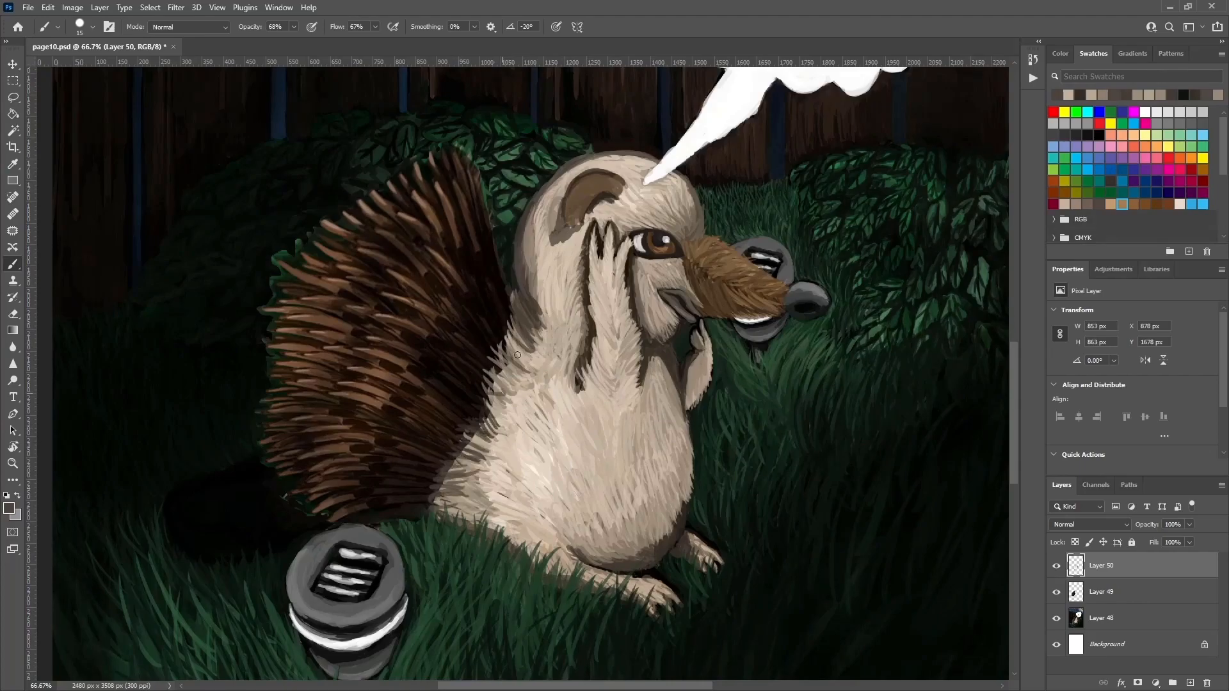
Paint over the bright green fringe along the outer edge of the quill fan with sampled dark background colours.
left_click_drag(336, 266, 384, 324)
left_click(397, 307, "alt")
left_click(387, 313, "alt")
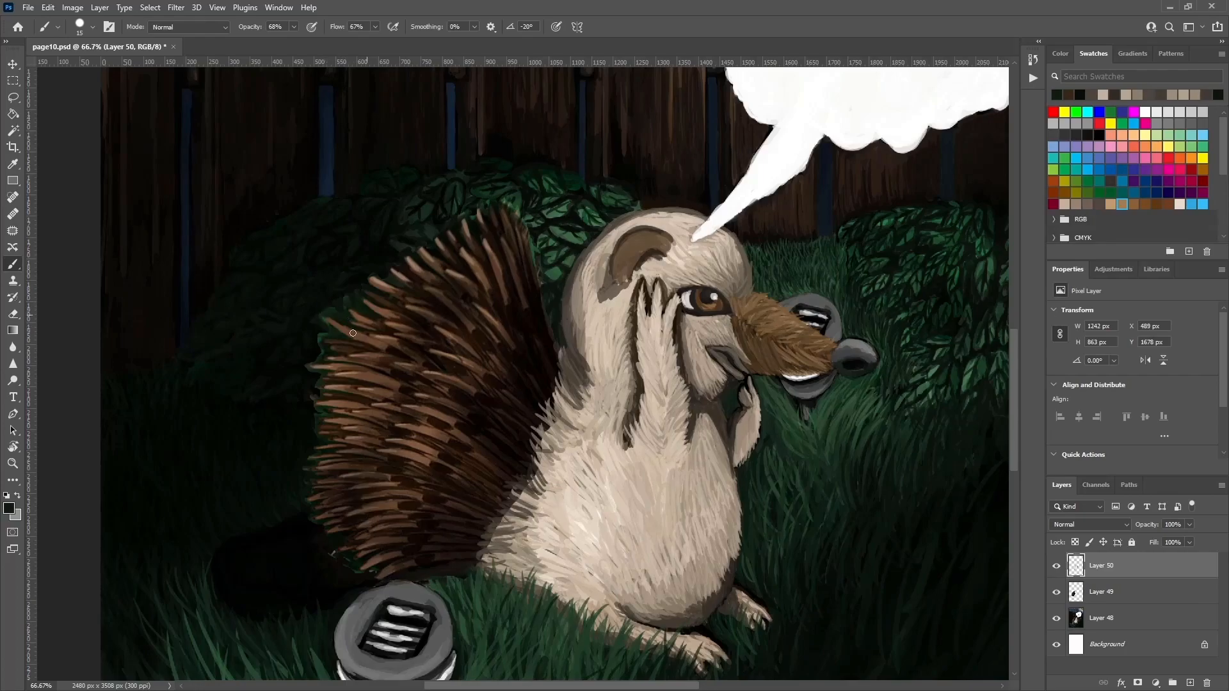
left_click_drag(321, 338, 324, 345)
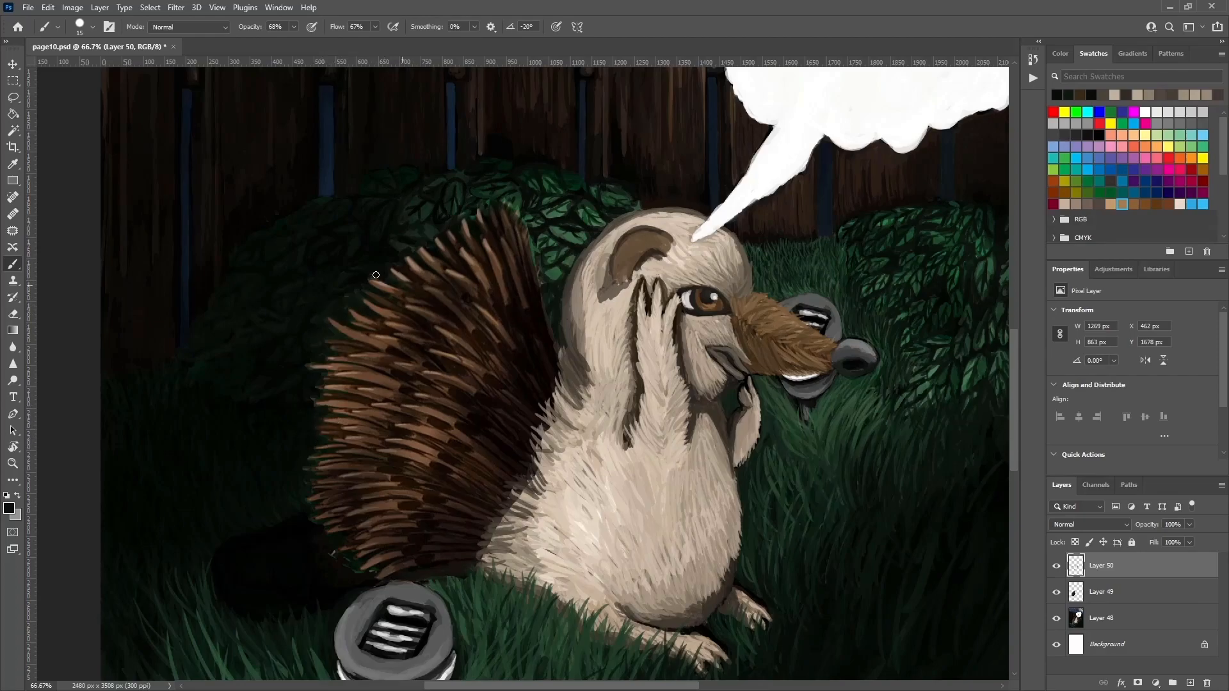
Paint light and dark brown strokes on the quills at the upper edge of the fan using sampled colours.
left_click(390, 265, "alt")
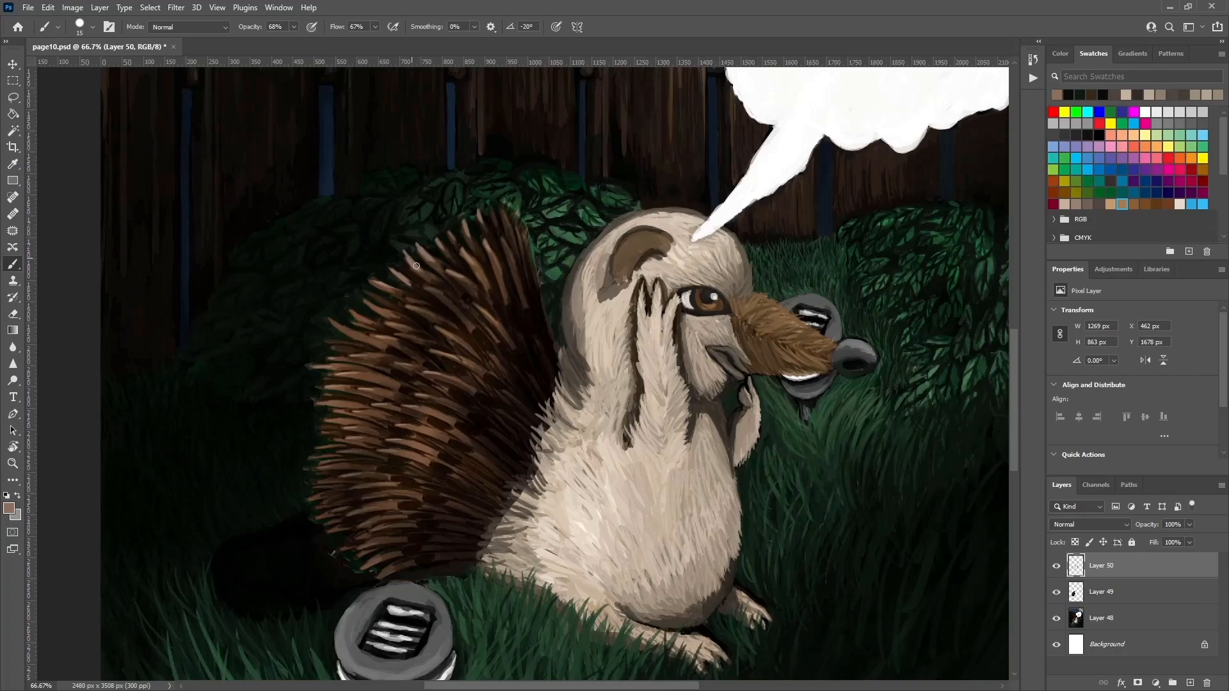
left_click(488, 288, "alt")
mouse_move(513, 249)
left_mouse_down()
mouse_move(507, 210)
mouse_move(550, 235)
left_mouse_up()
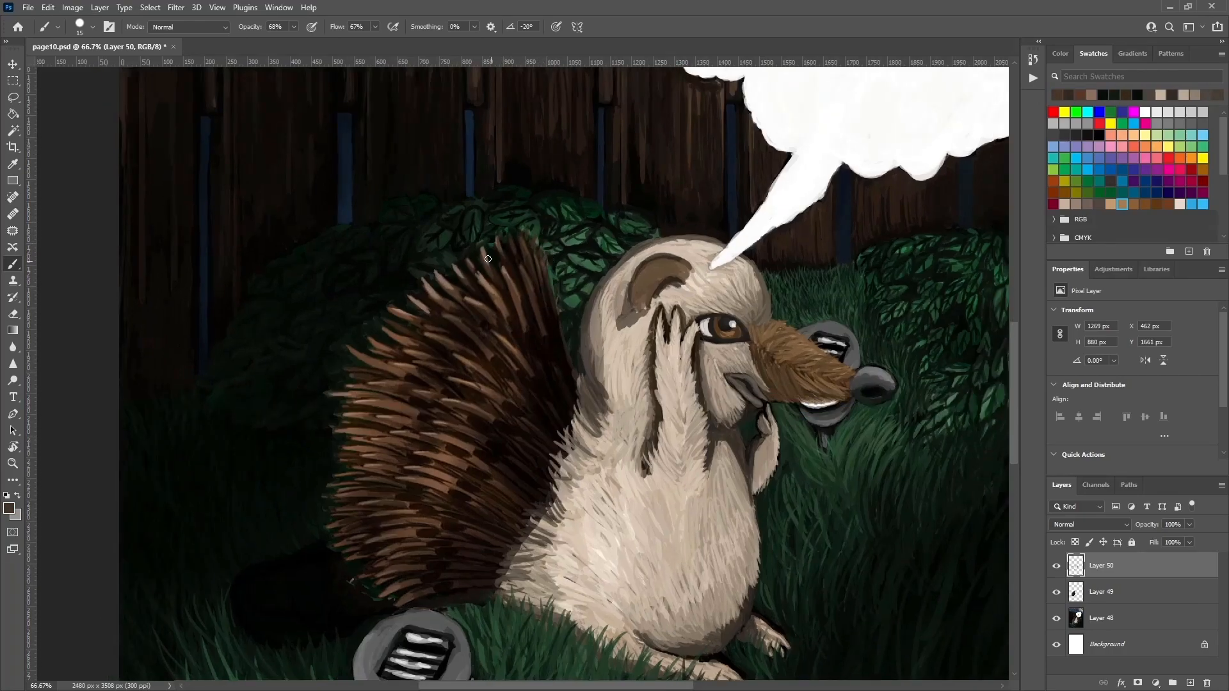
left_click(471, 297, "alt")
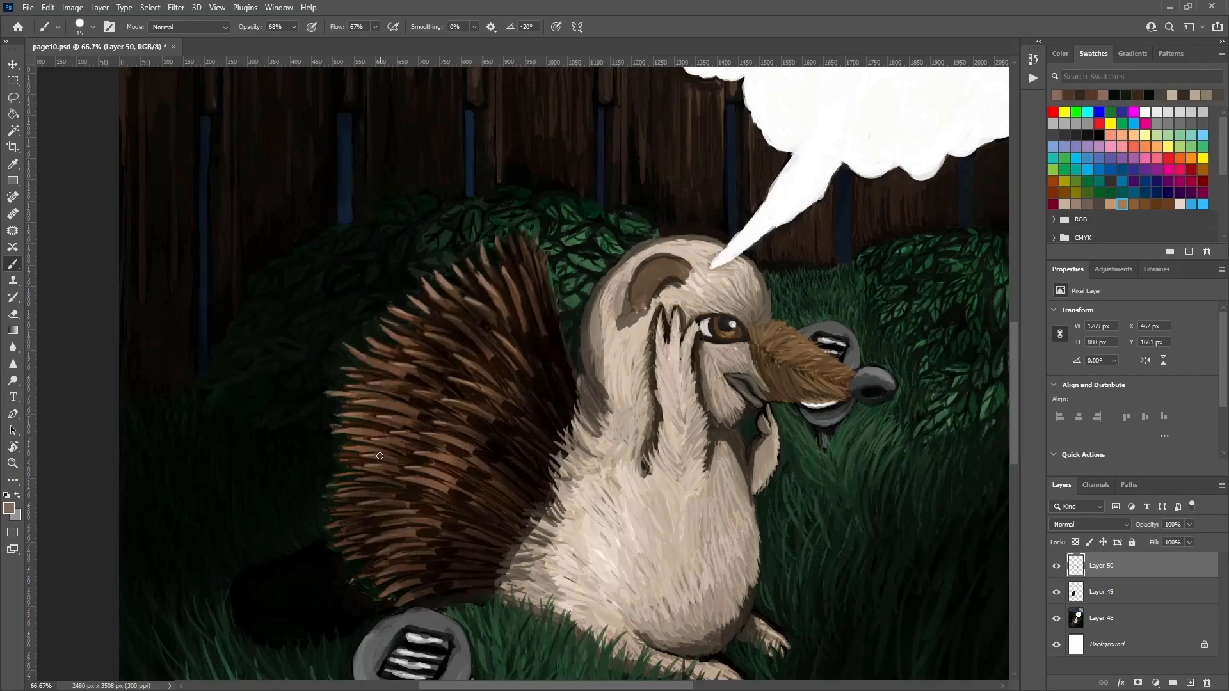
Zoom in to 100% and fill the ear's interior with sampled dark brown tones.
left_click_drag(566, 341, 591, 285)
key("ctrl+plus")
left_click(930, 280, "alt")
mouse_move(767, 150)
left_mouse_down()
mouse_move(745, 190)
mouse_move(732, 190)
left_mouse_up()
left_click_drag(732, 153, 724, 190)
left_click(754, 136, "alt")
mouse_move(759, 138)
left_mouse_down()
mouse_move(729, 158)
mouse_move(736, 133)
mouse_move(782, 150)
mouse_move(763, 126)
mouse_move(760, 143)
mouse_move(808, 134)
mouse_move(758, 165)
mouse_move(761, 151)
mouse_move(793, 146)
left_mouse_up()
left_click(750, 168, "alt")
left_click(782, 148, "alt")
left_click(770, 150, "alt")
left_click(781, 133, "alt")
left_click(763, 151, "alt")
left_click(778, 201, "alt")
left_click(771, 171, "alt")
left_click(774, 167, "alt")
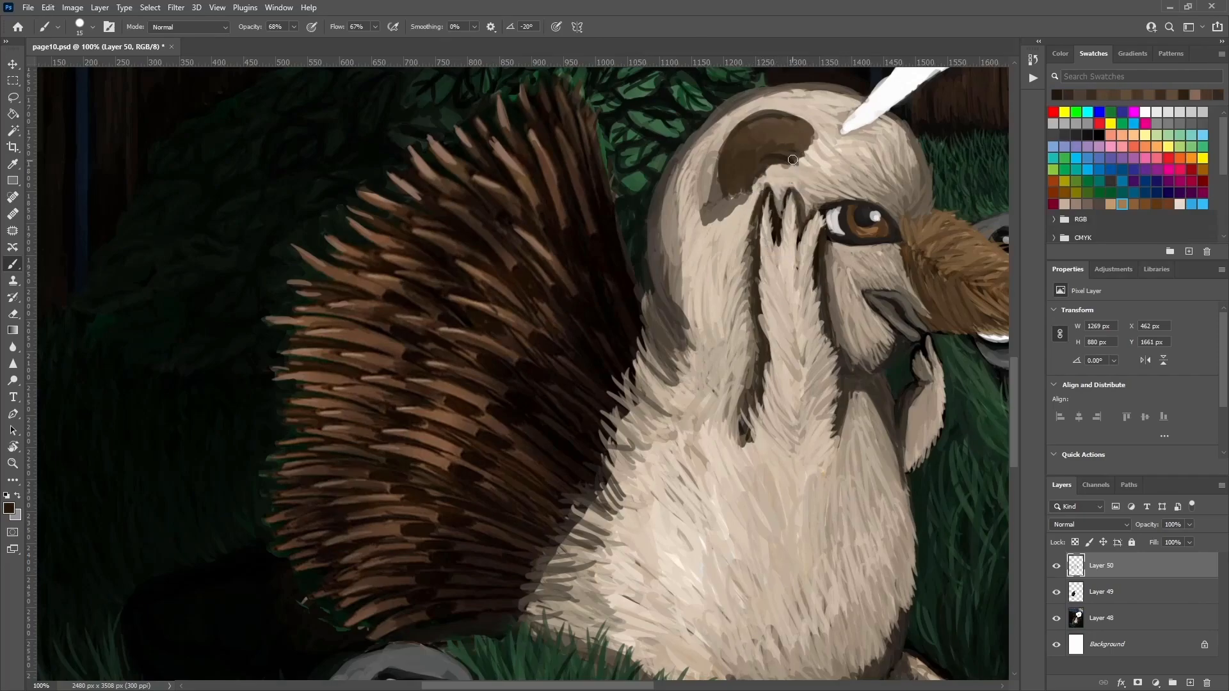
Paint beige and grey-brown fur along the ear's lower inner edge above the raised fingers.
left_click(794, 153, "alt")
mouse_move(798, 161)
left_mouse_down()
mouse_move(804, 152)
mouse_move(764, 176)
mouse_move(795, 170)
left_mouse_up()
left_click(783, 173, "alt")
left_click(780, 221, "alt")
left_click(797, 169, "alt")
left_click(805, 206, "alt")
left_click(783, 177, "alt")
left_click(784, 186, "alt")
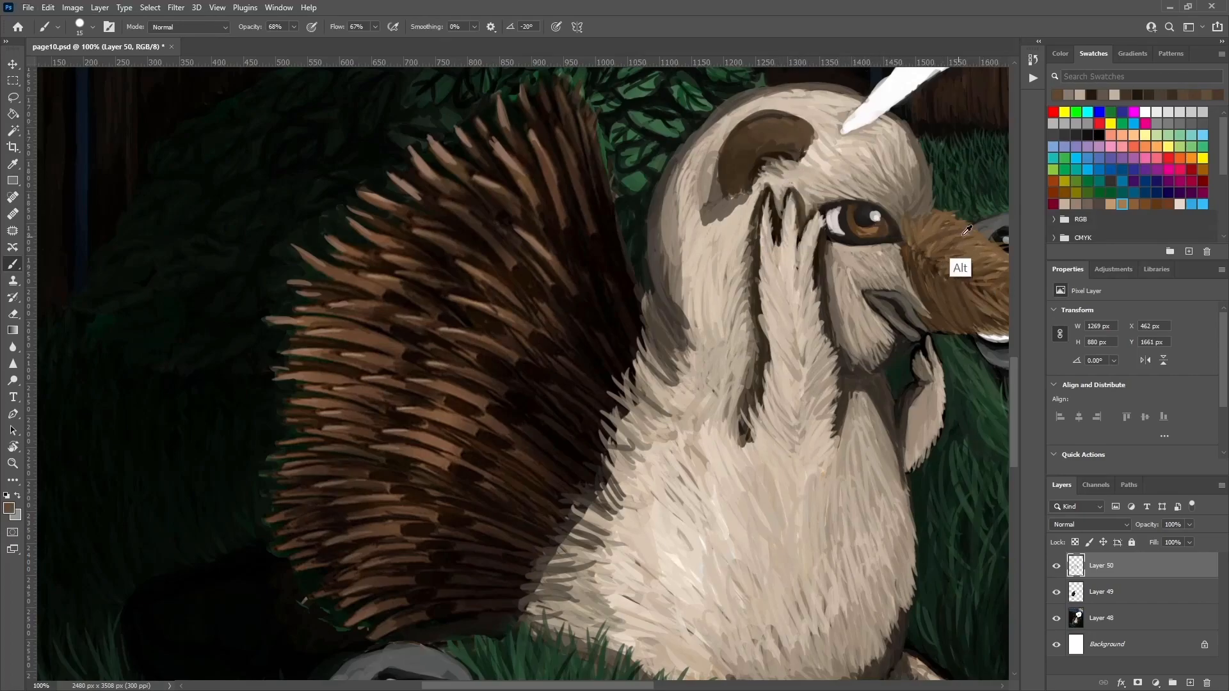
Brush lighter brown fur strokes onto the ear's rim using colours sampled from the snout.
left_click(786, 128, "alt")
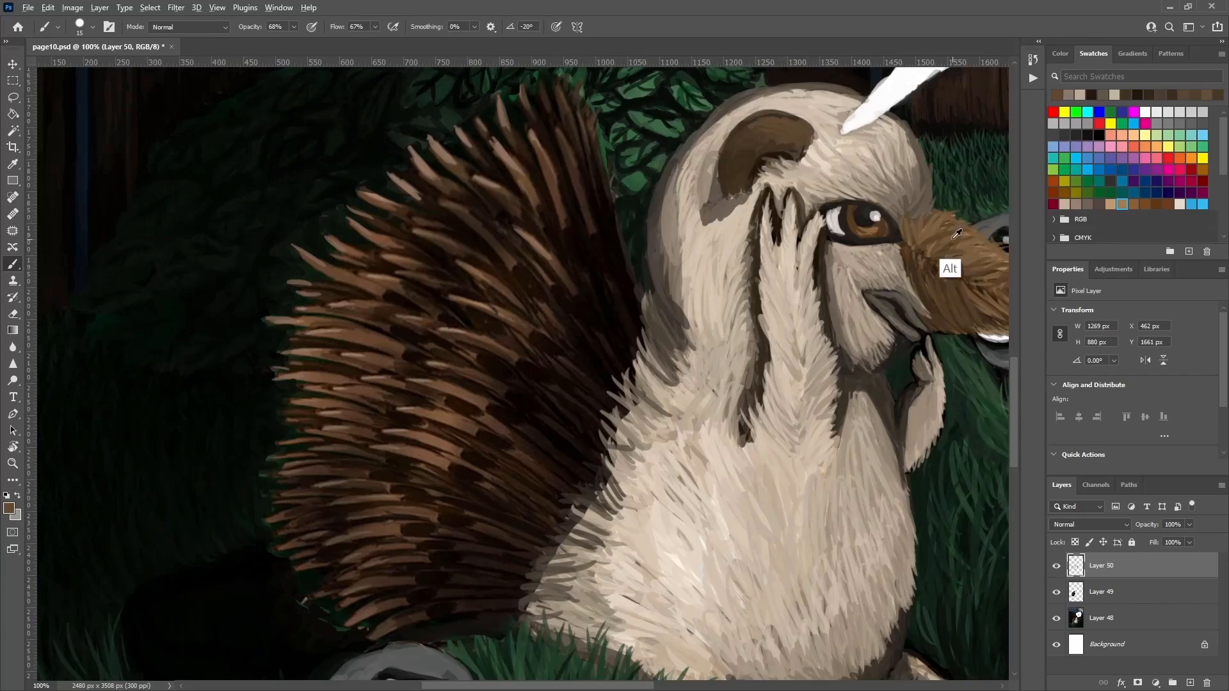
left_click(801, 136, "alt")
mouse_move(765, 144)
left_mouse_down()
mouse_move(812, 128)
mouse_move(755, 144)
mouse_move(720, 180)
left_mouse_up()
left_click(944, 256, "alt")
left_click(785, 144, "alt")
left_click(946, 293, "alt")
left_click(935, 302, "alt")
left_click(749, 192, "alt")
left_click(787, 156, "alt")
mouse_move(781, 123)
left_mouse_down()
mouse_move(743, 133)
mouse_move(762, 141)
mouse_move(732, 137)
mouse_move(774, 152)
mouse_move(750, 185)
mouse_move(738, 156)
mouse_move(790, 165)
mouse_move(754, 145)
left_mouse_up()
left_click(774, 152, "alt")
left_click(920, 267, "alt")
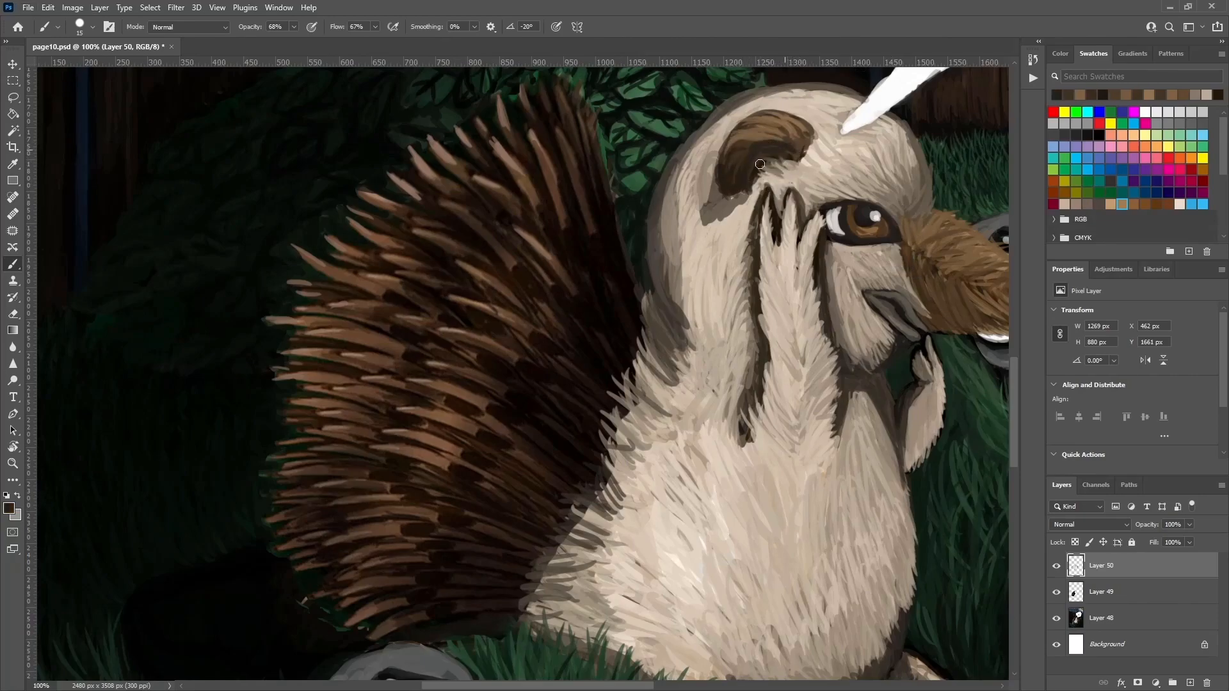
Deepen the shadow inside the ear with dark brown sampled from the gaps between the fingers.
left_click(785, 173, "alt")
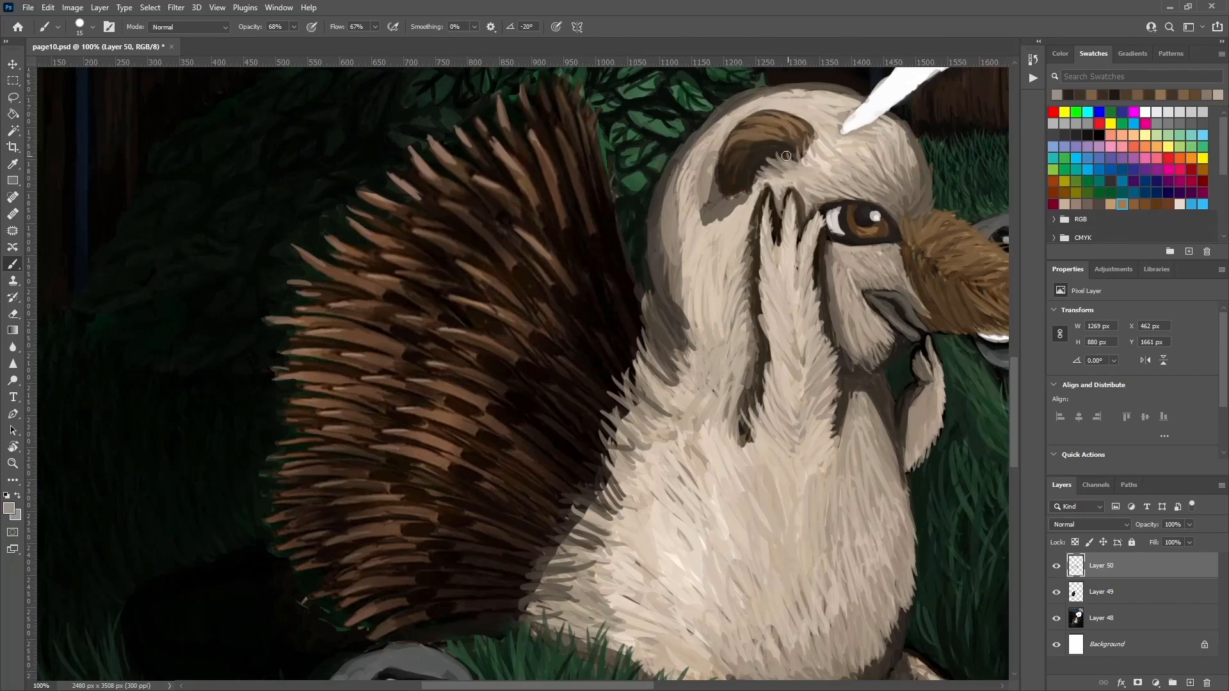
left_click(950, 324, "alt")
left_click(755, 365, "alt")
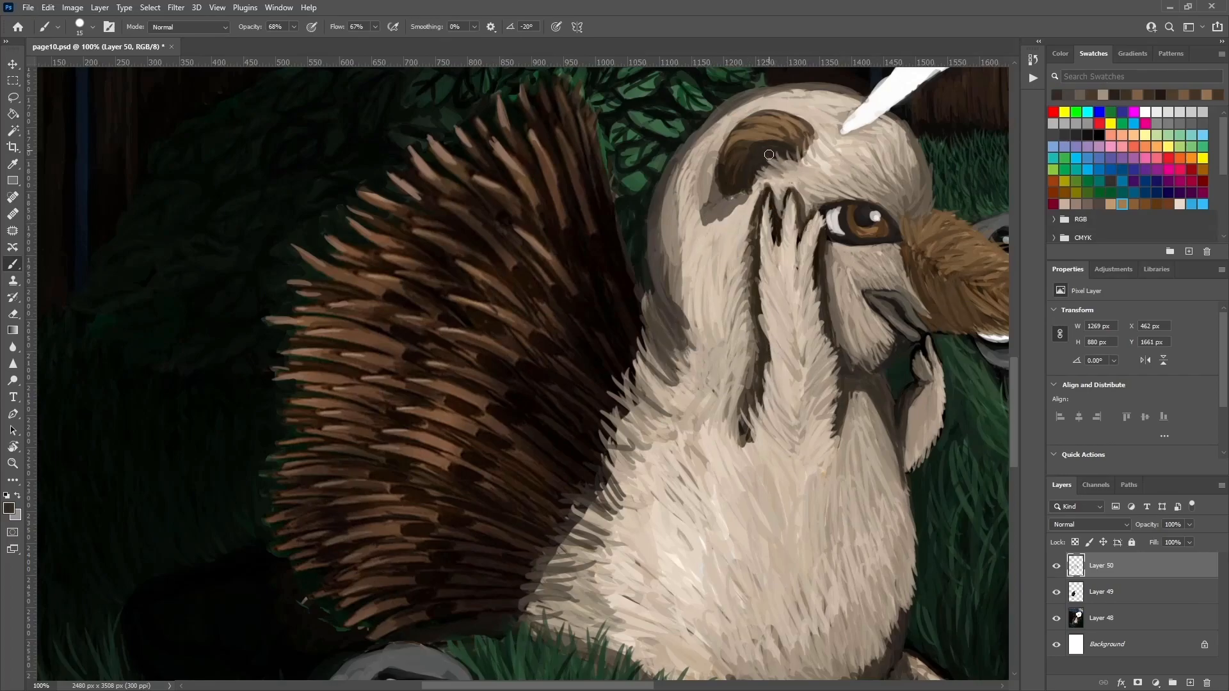
left_click(781, 242, "alt")
left_click_drag(790, 150, 742, 189)
Choose a grey-brown foreground colour and paint fur tufts along the ear's lower inner edge.
left_click(766, 349, "alt")
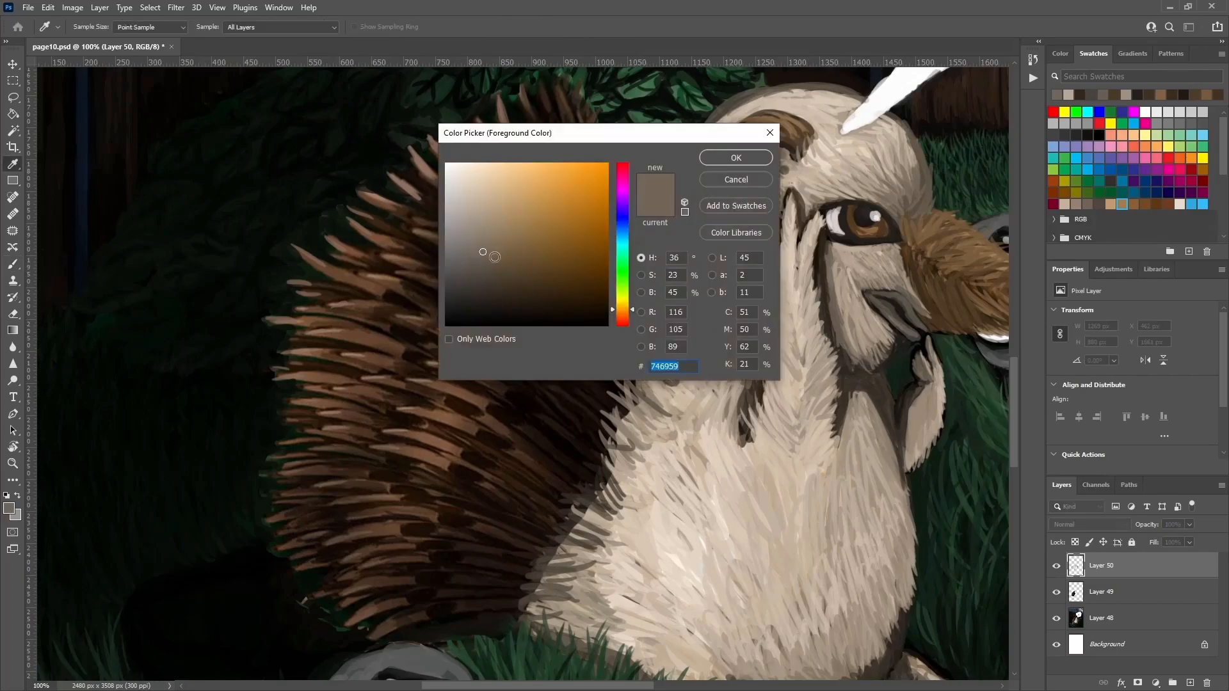
key("Return")
mouse_move(778, 150)
left_mouse_down()
mouse_move(746, 169)
mouse_move(757, 145)
mouse_move(753, 173)
mouse_move(801, 140)
left_mouse_up()
left_click(786, 157, "alt")
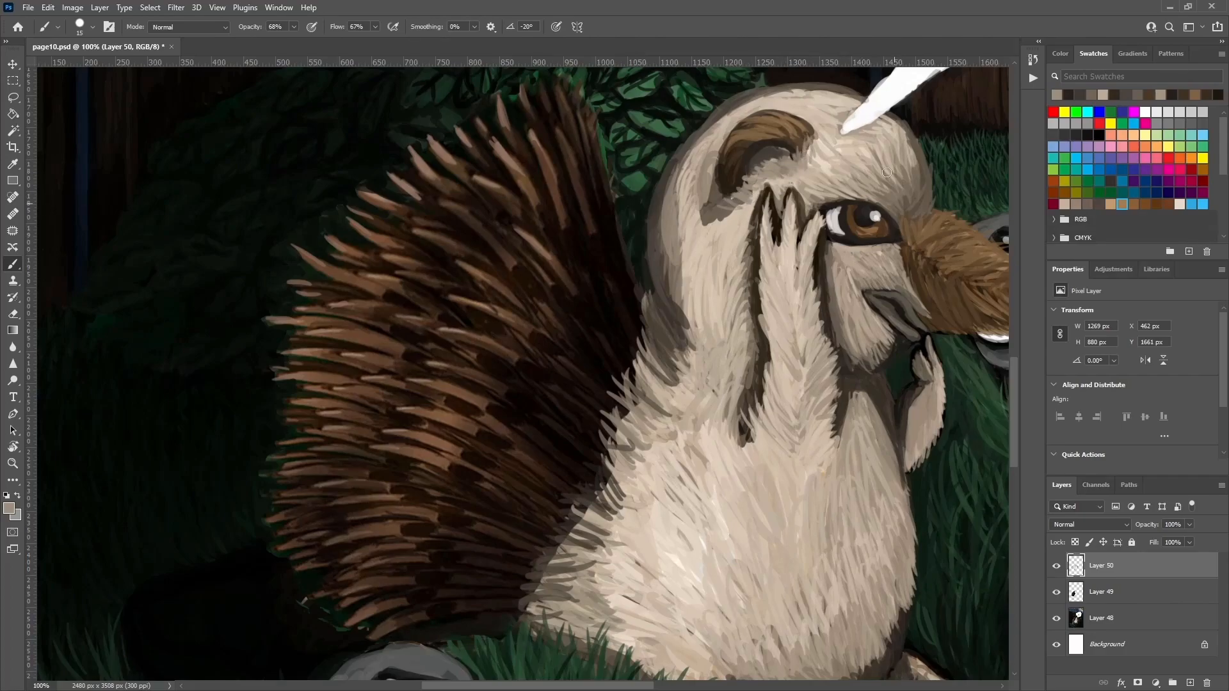
Repaint the fur behind and below the ear with sampled beige and grey-brown shading strokes.
left_click(678, 285, "alt")
left_click_drag(666, 250, 670, 308)
left_click(663, 282, "alt")
left_click(727, 132, "alt")
left_click_drag(684, 157, 666, 236)
left_click(704, 192, "alt")
left_click(699, 194, "alt")
mouse_move(716, 197)
left_mouse_down()
mouse_move(709, 223)
mouse_move(721, 205)
mouse_move(721, 215)
mouse_move(705, 232)
mouse_move(708, 188)
mouse_move(681, 230)
left_mouse_up()
left_click(698, 205, "alt")
Darken the shadow band along the back of the head, from behind the ear down to the neck.
left_click(726, 153, "alt")
mouse_move(736, 115)
left_mouse_down()
mouse_move(670, 175)
mouse_move(667, 318)
mouse_move(628, 397)
left_mouse_up()
left_click(765, 133, "alt")
left_click(673, 282, "alt")
left_click(660, 301, "alt")
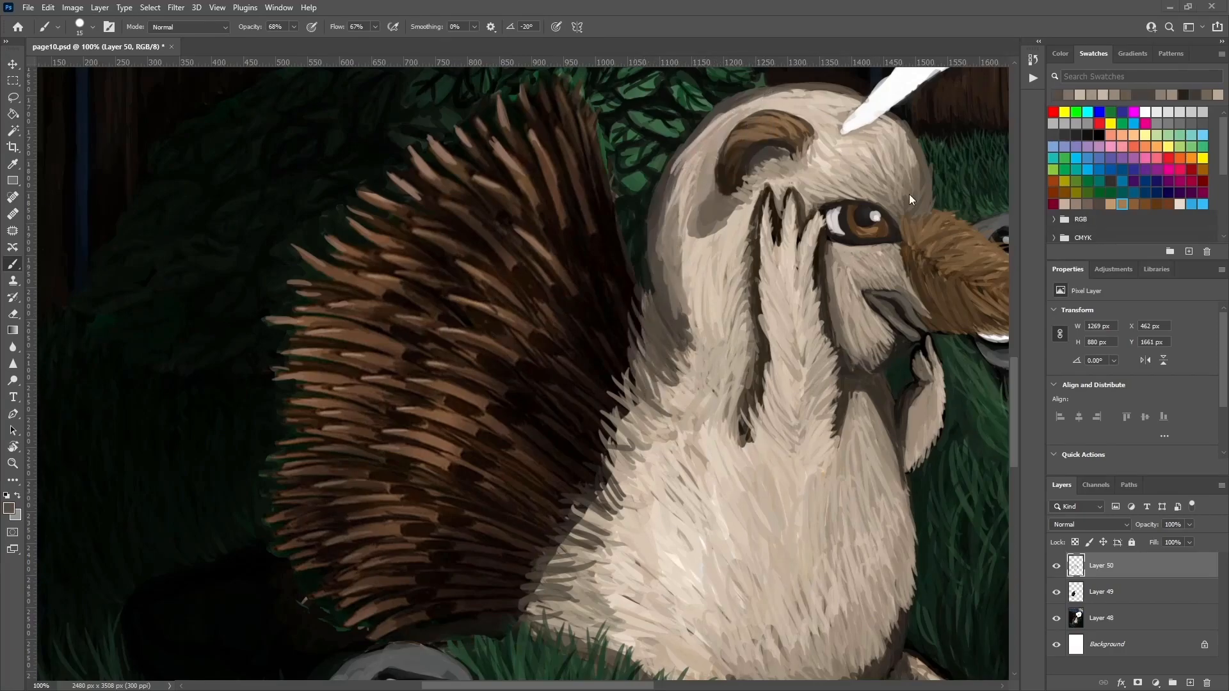
left_click_drag(909, 194, 816, 242)
mouse_move(739, 135)
left_mouse_down()
mouse_move(622, 158)
mouse_move(674, 137)
mouse_move(569, 262)
left_mouse_up()
left_click_drag(573, 341, 562, 282)
left_click_drag(586, 221, 563, 313)
Paint short fur strokes on the forehead and cheek around the eye using sampled tones.
mouse_move(813, 166)
left_mouse_down()
mouse_move(844, 220)
mouse_move(827, 264)
left_mouse_up()
left_click(813, 261, "alt")
left_click_drag(841, 197, 846, 242)
left_click(811, 235, "alt")
left_click_drag(806, 164, 830, 230)
left_click_drag(832, 187, 842, 224)
Layer fine fur strokes along the back of the head and neck, from the crown down to the quills.
mouse_move(678, 138)
left_mouse_down()
mouse_move(755, 126)
mouse_move(676, 141)
mouse_move(628, 168)
mouse_move(568, 286)
left_mouse_up()
mouse_move(595, 211)
left_mouse_down()
mouse_move(571, 276)
mouse_move(574, 349)
mouse_move(551, 429)
left_mouse_up()
left_click(562, 309, "alt")
left_click(603, 399, "alt")
left_click_drag(590, 372, 558, 416)
left_click_drag(600, 231, 576, 289)
left_click_drag(598, 198, 592, 278)
left_click_drag(602, 234, 575, 297)
left_click_drag(608, 209, 579, 253)
left_click_drag(628, 170, 589, 200)
left_click_drag(663, 143, 589, 192)
left_click_drag(584, 222, 576, 241)
left_click_drag(688, 132, 666, 153)
mouse_move(736, 134)
left_mouse_down()
mouse_move(672, 151)
mouse_move(720, 150)
mouse_move(688, 140)
left_mouse_up()
Add sampled beige and grey fur strokes to the brow between the ear and the eye, down to the fingertips.
left_click(794, 194, "alt")
left_click_drag(809, 175, 823, 193)
mouse_move(827, 181)
left_mouse_down()
mouse_move(833, 208)
mouse_move(811, 208)
mouse_move(786, 235)
left_mouse_up()
left_click(848, 248, "alt")
left_click_drag(777, 216, 725, 245)
left_click(756, 236, "alt")
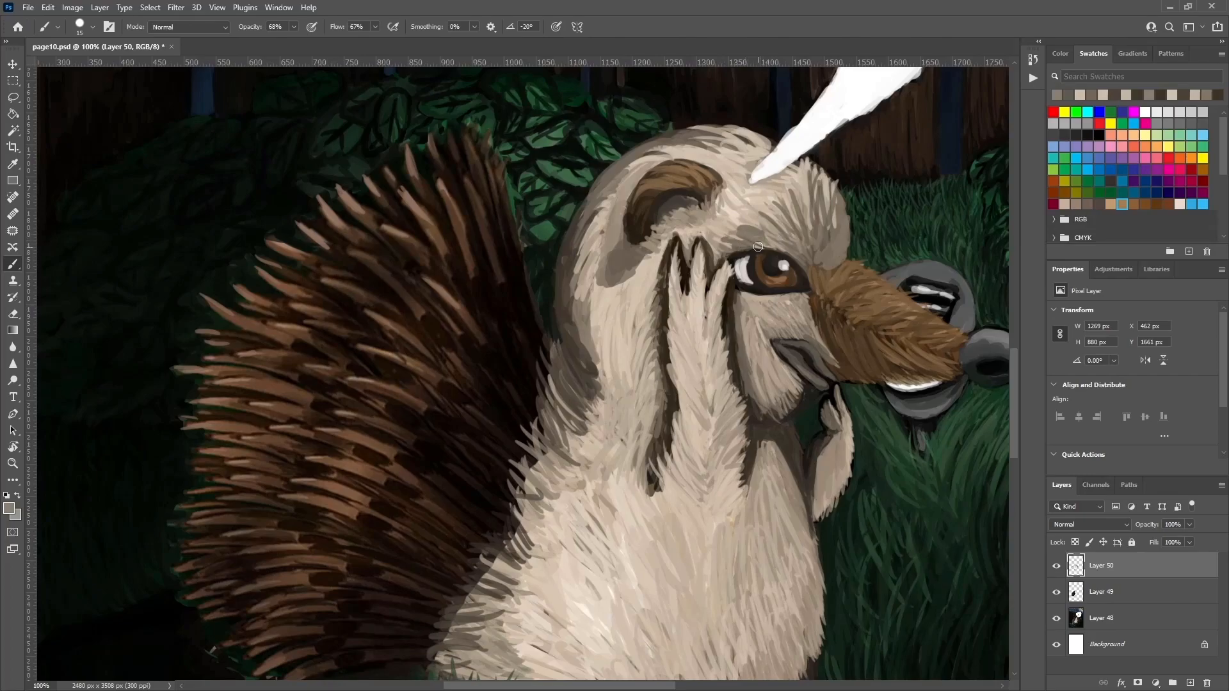
Brush a smooth dark shadow over the back of the head and neck behind the ear.
left_click_drag(624, 182, 584, 253)
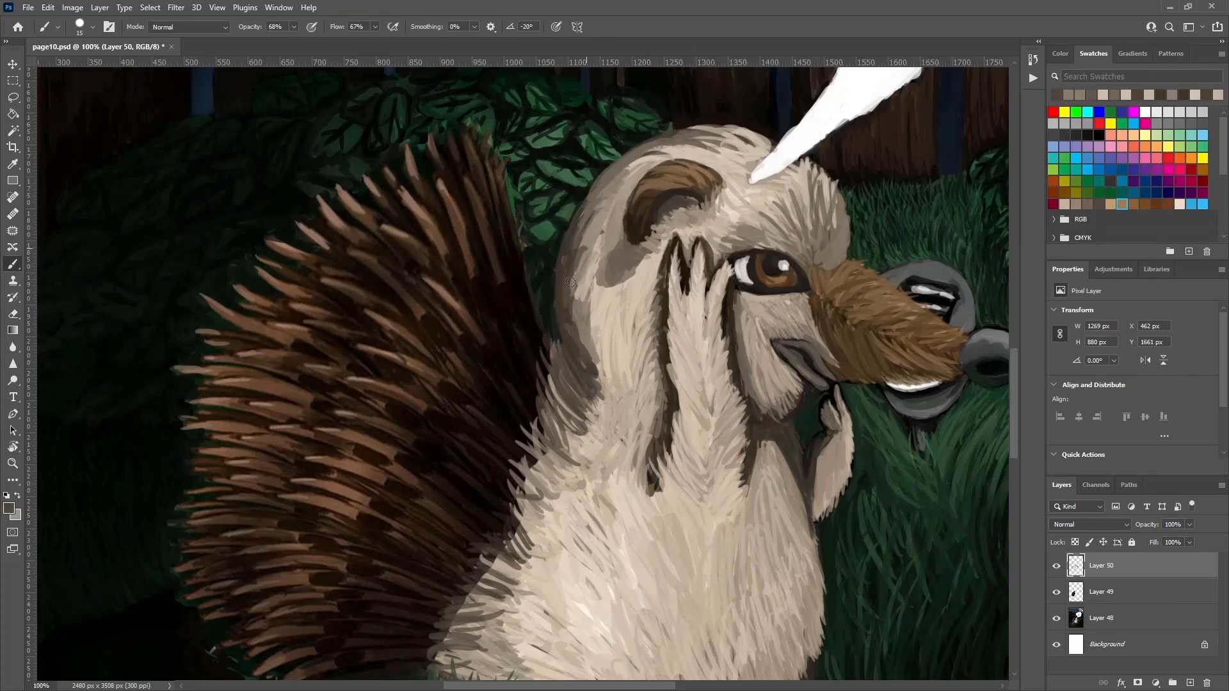
left_click_drag(608, 211, 576, 282)
left_click_drag(599, 233, 579, 345)
left_click_drag(567, 275, 554, 352)
left_click_drag(563, 235, 556, 312)
mouse_move(685, 134)
left_mouse_down()
mouse_move(650, 155)
mouse_move(682, 187)
left_mouse_up()
Repaint the ear's outer rim with smooth brown strokes using colours sampled from the ear and nearby fur.
left_click(717, 217, "alt")
left_click_drag(681, 161, 639, 201)
left_click(639, 231, "alt")
mouse_move(642, 242)
left_mouse_down()
mouse_move(645, 172)
mouse_move(698, 159)
mouse_move(717, 168)
mouse_move(631, 218)
mouse_move(634, 236)
left_mouse_up()
left_click(711, 173, "alt")
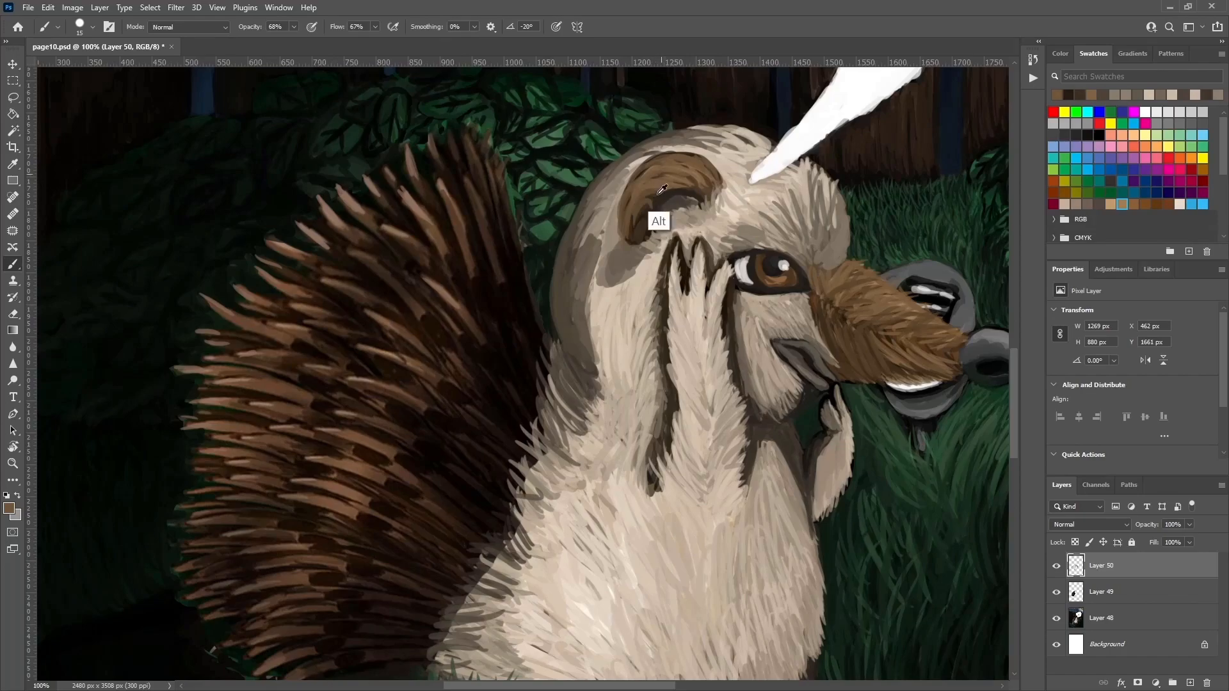
Shade the inside of the ear brown and blend its lower edge into the surrounding beige fur.
left_click(666, 192, "alt")
mouse_move(656, 192)
left_mouse_down()
mouse_move(684, 185)
mouse_move(653, 240)
mouse_move(695, 218)
mouse_move(682, 213)
mouse_move(611, 264)
left_mouse_up()
left_click(679, 202, "alt")
left_click(711, 211, "alt")
left_click(634, 250, "alt")
left_click(633, 261, "alt")
left_click_drag(633, 224, 635, 243)
mouse_move(644, 198)
left_mouse_down()
mouse_move(631, 243)
mouse_move(653, 185)
left_mouse_up()
left_click(640, 218, "alt")
left_click(679, 190, "alt")
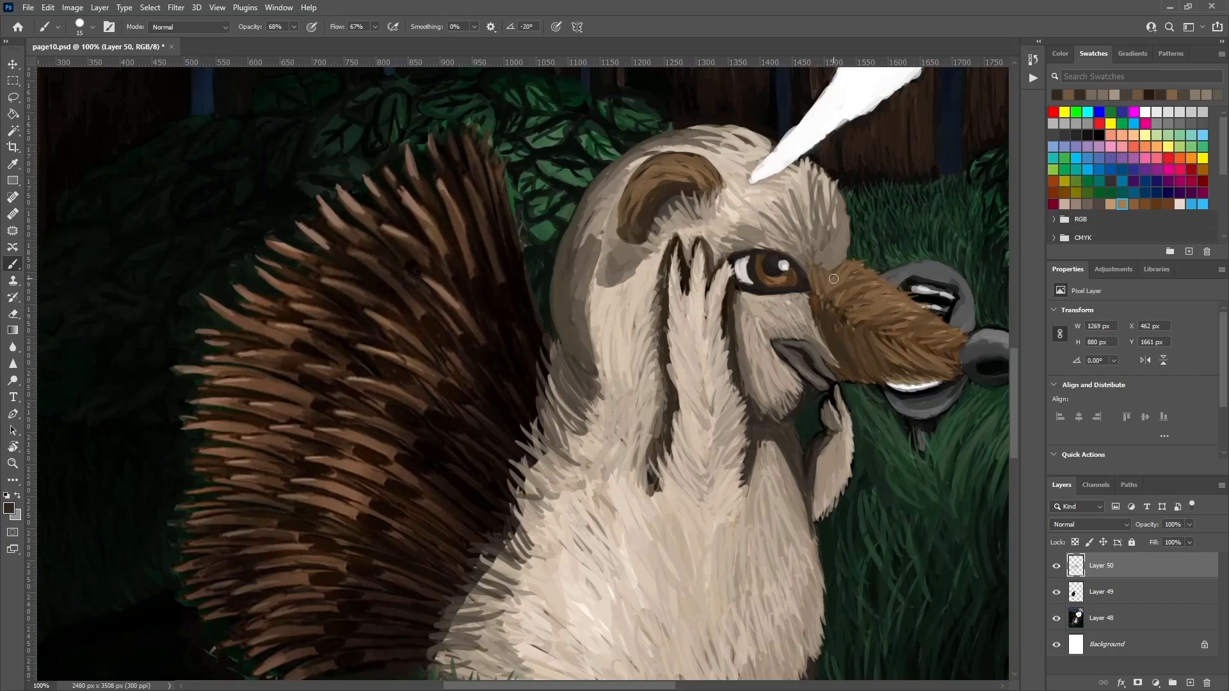
Copy the mouth corner from Layer 48 to a new layer, shift it slightly towards the snout, and stack it directly below Layer 50.
left_click(13, 98)
left_click(836, 379, "ctrl")
mouse_move(781, 344)
left_mouse_down()
mouse_move(820, 393)
mouse_move(784, 345)
left_mouse_up()
left_click(99, 7)
left_click(269, 134)
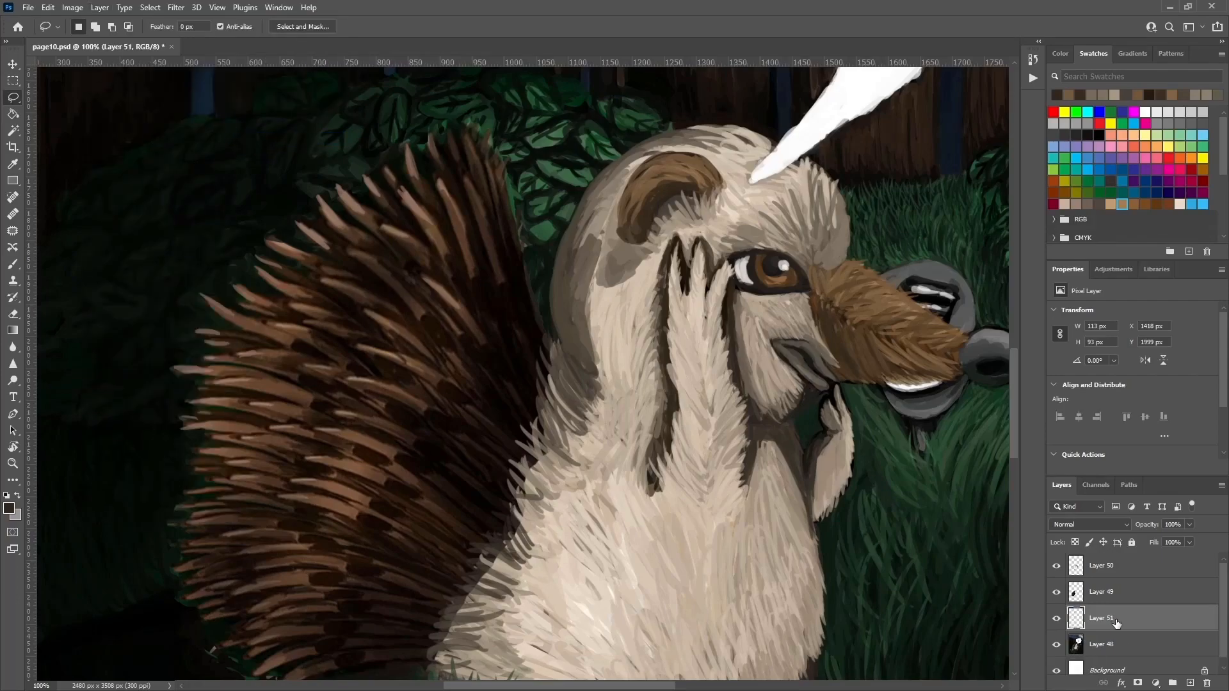
left_click_drag(1117, 624, 1115, 556)
key("v")
left_click_drag(819, 344, 826, 354)
key("ctrl+bracketleft")
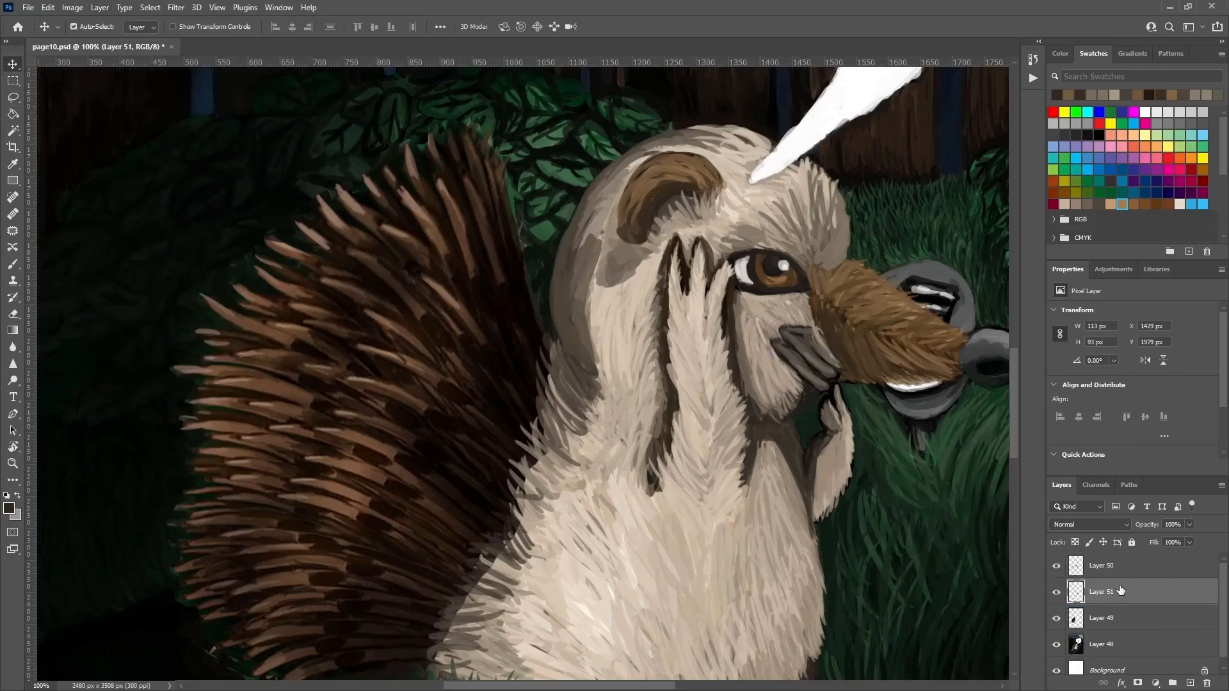
On Layer 50, blend the moved mouth corner into the cheek and paint a dark line along the snout's underside.
left_click(14, 314)
left_click(1104, 565)
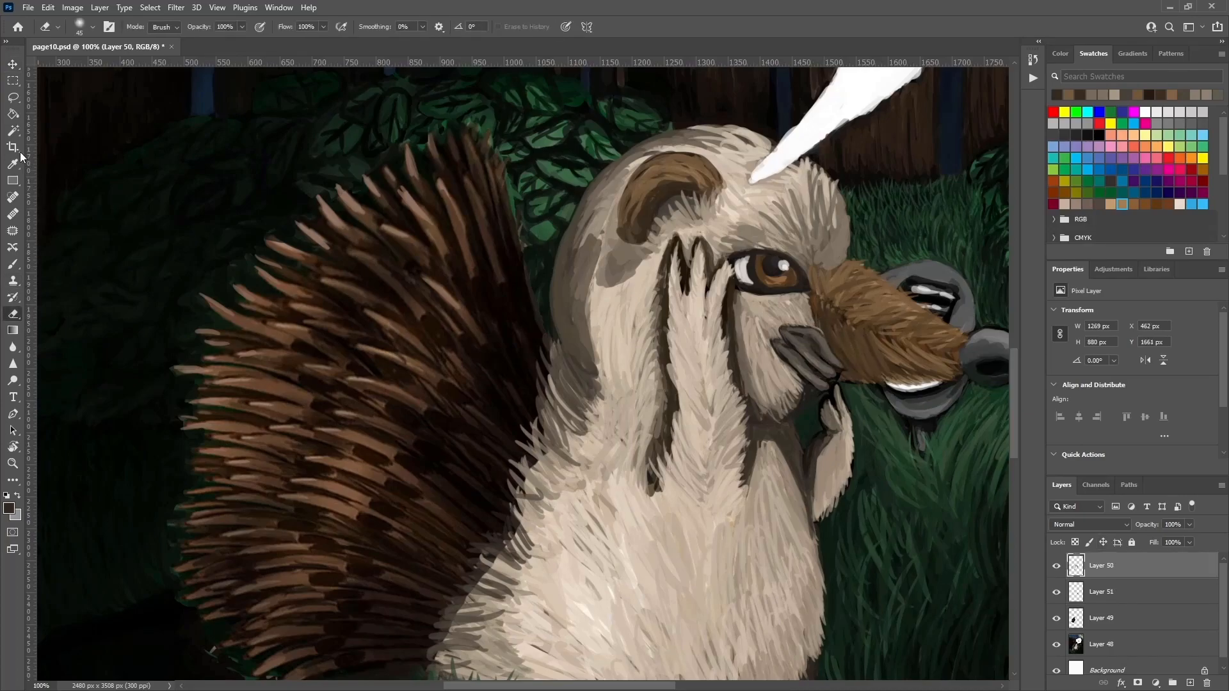
left_click(13, 264)
left_click(772, 373, "alt")
mouse_move(778, 352)
left_mouse_down()
mouse_move(826, 394)
mouse_move(851, 375)
mouse_move(944, 377)
left_mouse_up()
left_click(826, 333, "alt")
left_click(827, 438, "alt")
left_click_drag(840, 390, 838, 379)
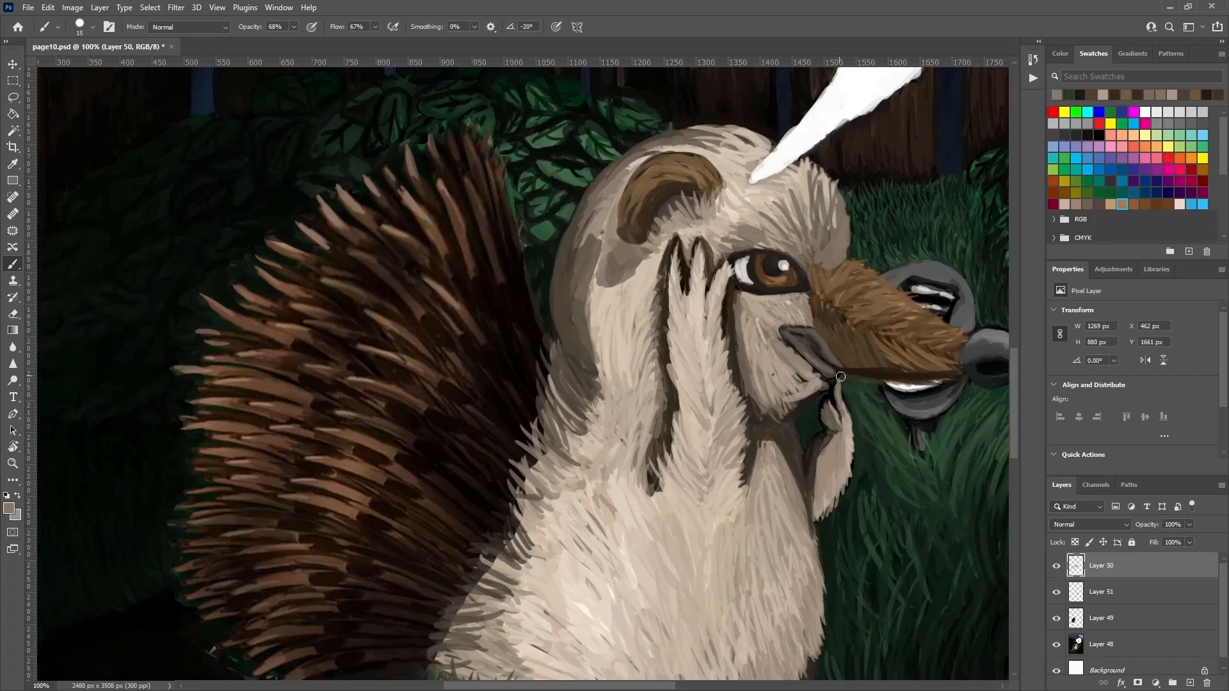
Repaint the fingers of the far hand beneath the mouth corner with sampled beige and dark tones.
left_click(846, 423, "alt")
left_click(835, 406, "alt")
left_click(834, 408, "alt")
left_click_drag(838, 374, 836, 414)
left_click(832, 410, "alt")
left_click(835, 411, "alt")
left_click(832, 442, "alt")
Paint dark shadow strokes along the front edge of the chest and belly, down to the feet.
left_click(808, 475, "alt")
mouse_move(805, 451)
left_mouse_down()
mouse_move(812, 516)
mouse_move(831, 449)
mouse_move(834, 483)
mouse_move(836, 441)
mouse_move(787, 479)
mouse_move(788, 499)
mouse_move(779, 283)
mouse_move(809, 324)
mouse_move(808, 301)
left_mouse_up()
left_click(817, 467, "alt")
left_click(800, 420, "alt")
left_click(792, 459, "alt")
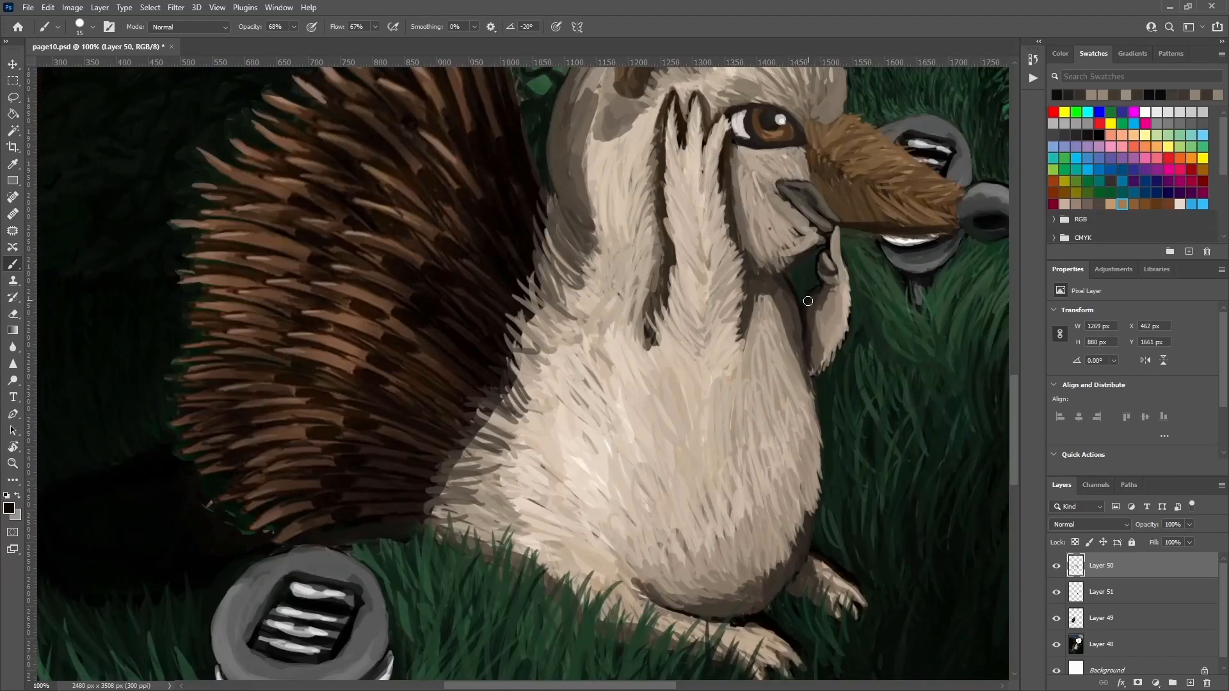
mouse_move(819, 367)
left_mouse_down()
mouse_move(821, 506)
mouse_move(794, 576)
left_mouse_up()
left_click(810, 461, "alt")
left_click_drag(823, 503, 816, 391)
mouse_move(800, 320)
left_mouse_down()
mouse_move(809, 359)
mouse_move(803, 346)
left_mouse_up()
Brush grey-brown shadow fur strokes onto the upper chest below the chin and onto the lower cheek.
left_click(789, 293, "alt")
left_click_drag(786, 279, 823, 416)
left_click_drag(800, 366, 827, 426)
left_click_drag(784, 215, 765, 269)
left_click_drag(752, 192, 756, 266)
left_click_drag(778, 215, 808, 246)
left_click_drag(740, 189, 787, 263)
Blend the cheek shadow with fur strokes in sampled beige and grey tones between the raised hand and the mouth corner.
left_click(762, 204, "alt")
left_click(744, 220, "alt")
left_click(759, 215, "alt")
left_click(760, 229, "alt")
left_click(803, 218, "alt")
left_click(771, 218, "alt")
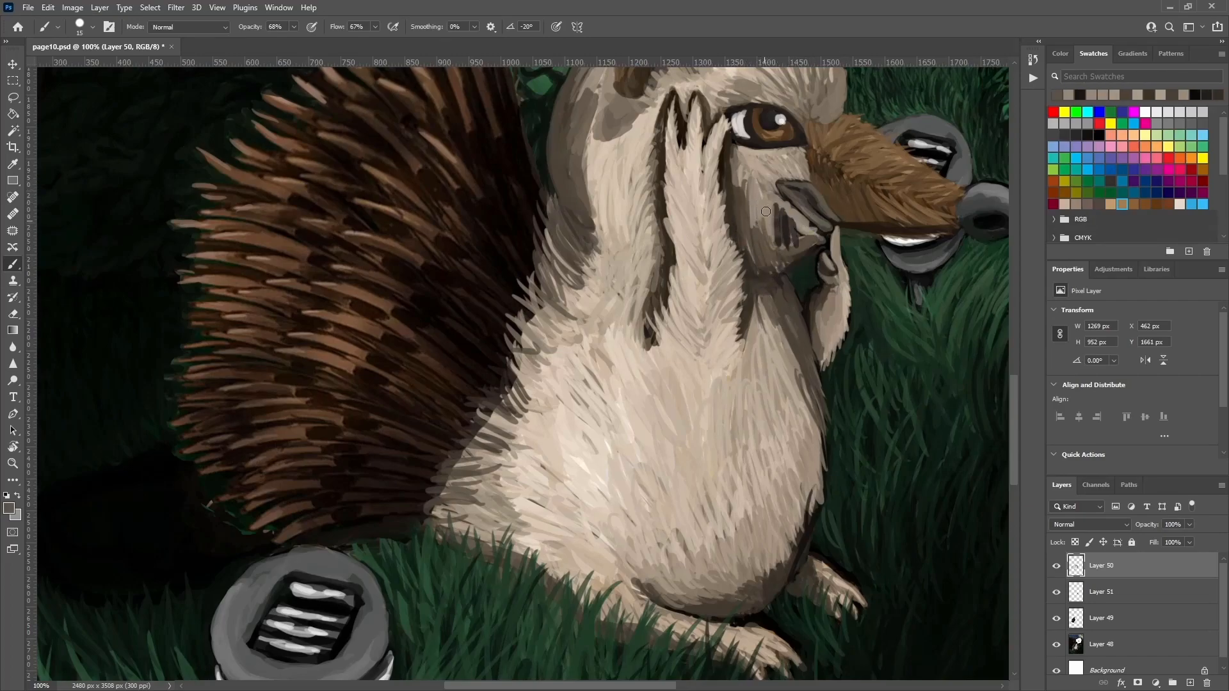
left_click(761, 192, "alt")
left_click(765, 182, "alt")
mouse_move(757, 196)
left_mouse_down()
mouse_move(768, 161)
mouse_move(768, 228)
left_mouse_up()
mouse_move(778, 206)
left_mouse_down()
mouse_move(814, 206)
mouse_move(827, 235)
mouse_move(767, 255)
left_mouse_up()
Deepen the dark shadow under the chin and jaw and soften it into the cheek and neck fur.
left_click(821, 266, "alt")
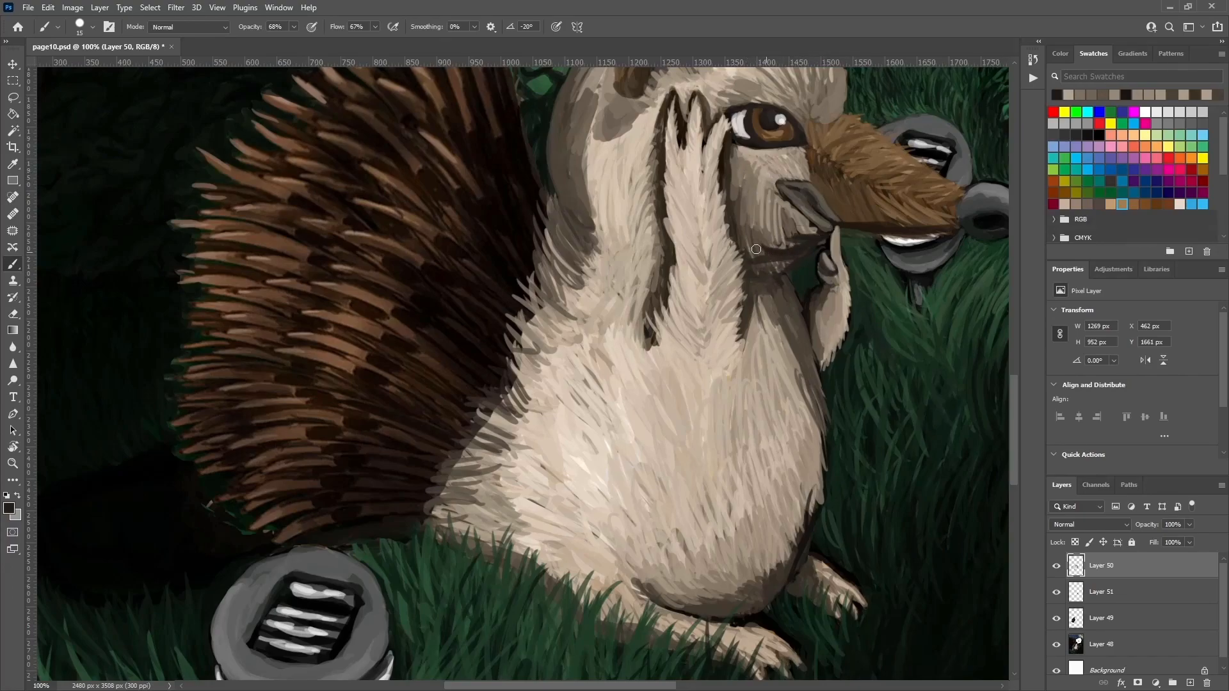
left_click(800, 283, "alt")
mouse_move(795, 302)
left_mouse_down()
mouse_move(811, 259)
mouse_move(801, 265)
mouse_move(824, 242)
mouse_move(789, 243)
left_mouse_up()
left_click(807, 223, "alt")
mouse_move(797, 223)
left_mouse_down()
mouse_move(785, 226)
mouse_move(784, 254)
mouse_move(802, 241)
left_mouse_up()
left_click(764, 243, "alt")
left_click(760, 294, "alt")
mouse_move(735, 224)
left_mouse_down()
mouse_move(806, 237)
mouse_move(788, 237)
left_mouse_up()
Darken the lower base of the snout beside the mouth corner with sampled dark brown strokes.
left_click_drag(868, 298, 888, 377)
left_click(863, 301, "alt")
mouse_move(858, 274)
left_mouse_down()
mouse_move(876, 303)
mouse_move(880, 286)
mouse_move(825, 237)
mouse_move(867, 282)
left_mouse_up()
left_click(873, 248, "alt")
mouse_move(863, 235)
left_mouse_down()
mouse_move(845, 271)
mouse_move(896, 273)
mouse_move(866, 236)
mouse_move(865, 280)
mouse_move(873, 248)
mouse_move(845, 242)
mouse_move(855, 274)
left_mouse_up()
left_click(843, 247, "alt")
left_click(863, 239, "alt")
left_click(839, 256, "alt")
left_click(861, 265, "alt")
left_click(867, 256, "alt")
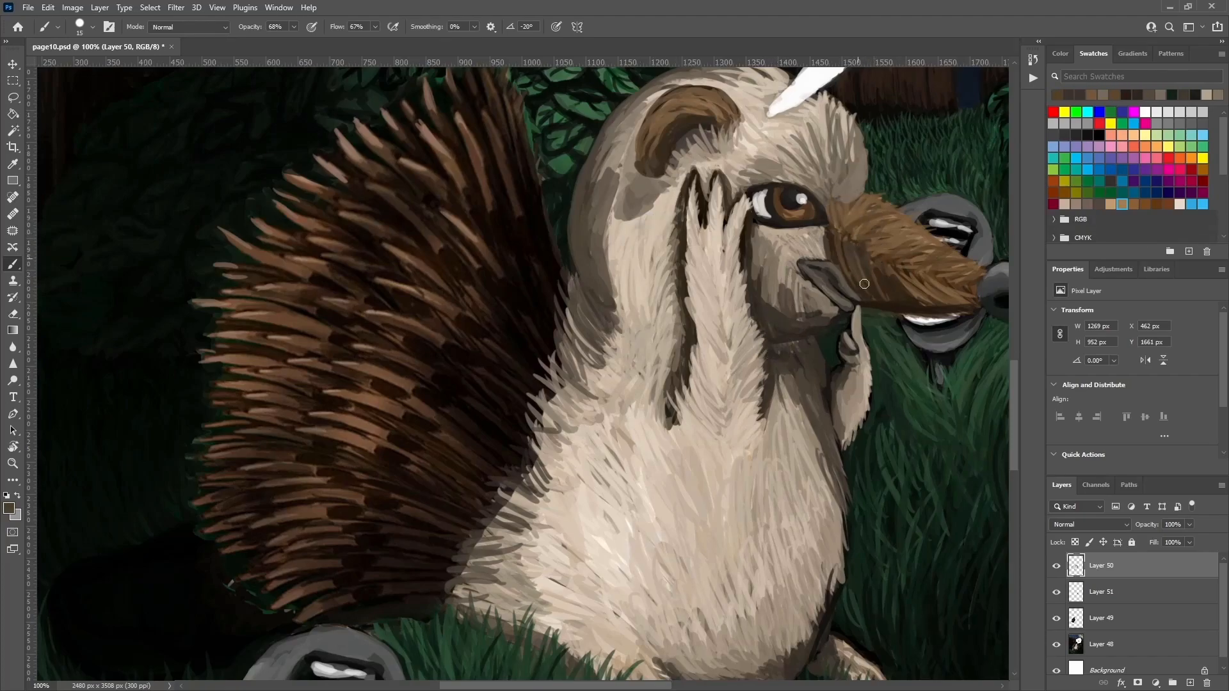
left_click(866, 252, "alt")
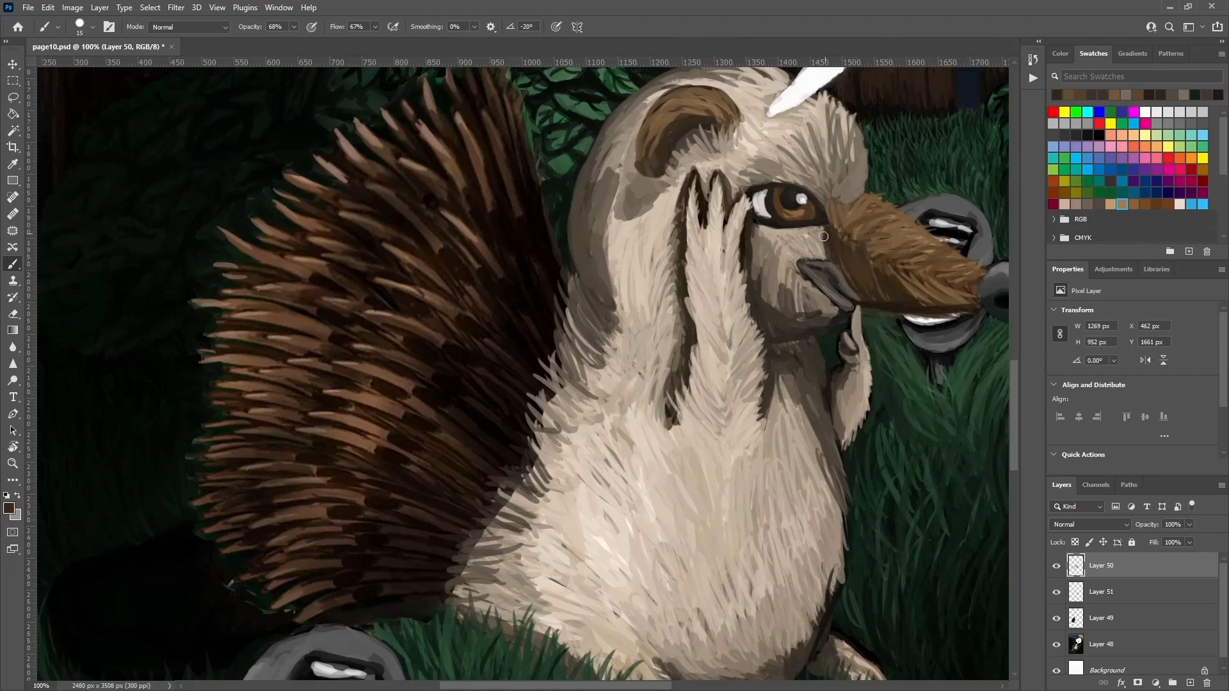
Layer brown fur strokes along the snout from below the eye towards the nose.
mouse_move(830, 217)
left_mouse_down()
mouse_move(861, 204)
mouse_move(847, 226)
mouse_move(859, 220)
mouse_move(831, 200)
mouse_move(881, 194)
mouse_move(881, 228)
mouse_move(904, 235)
mouse_move(889, 273)
mouse_move(837, 244)
mouse_move(906, 297)
left_mouse_up()
left_click(866, 252, "alt")
mouse_move(890, 243)
left_mouse_down()
mouse_move(848, 228)
mouse_move(878, 180)
mouse_move(837, 205)
mouse_move(845, 182)
mouse_move(889, 211)
mouse_move(857, 219)
mouse_move(845, 185)
mouse_move(851, 231)
mouse_move(975, 159)
mouse_move(855, 260)
mouse_move(843, 241)
mouse_move(889, 299)
mouse_move(884, 242)
mouse_move(916, 231)
mouse_move(935, 275)
mouse_move(908, 279)
mouse_move(970, 300)
left_mouse_up()
left_click_drag(921, 251, 808, 266)
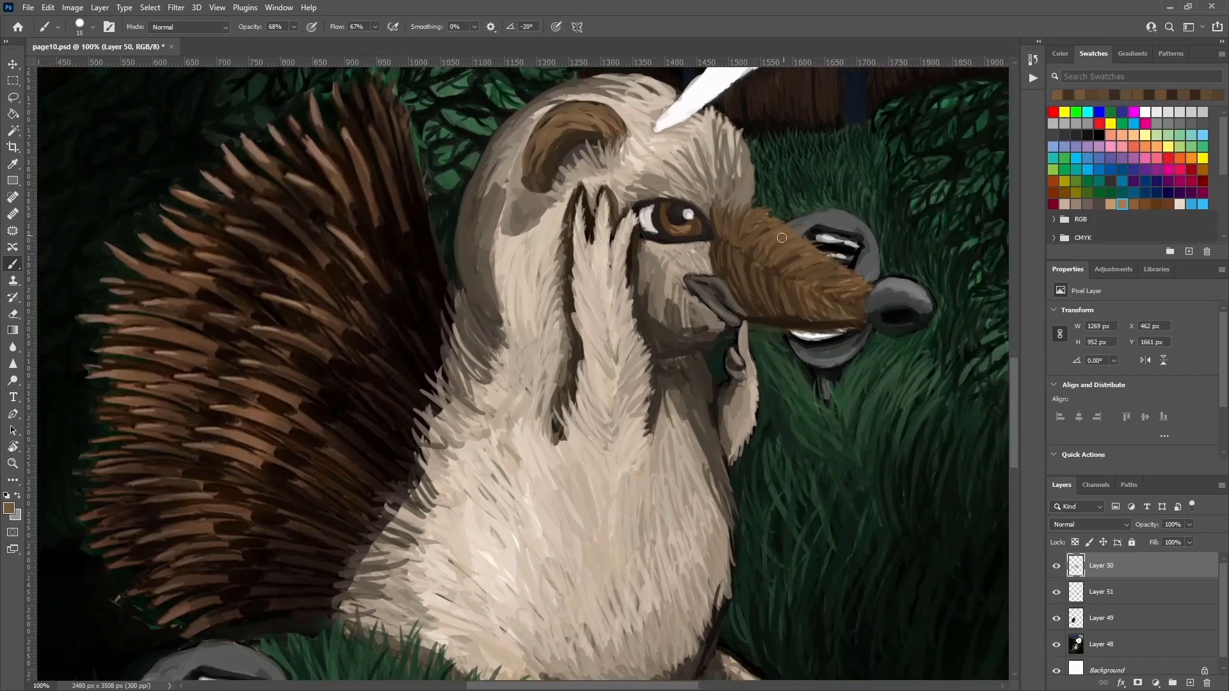
Paint grey-beige fur strokes along the front of the brow above the snout.
left_click(474, 242, "alt")
mouse_move(723, 196)
left_mouse_down()
mouse_move(707, 204)
mouse_move(753, 169)
left_mouse_up()
left_click(742, 186, "alt")
left_click(736, 201, "alt")
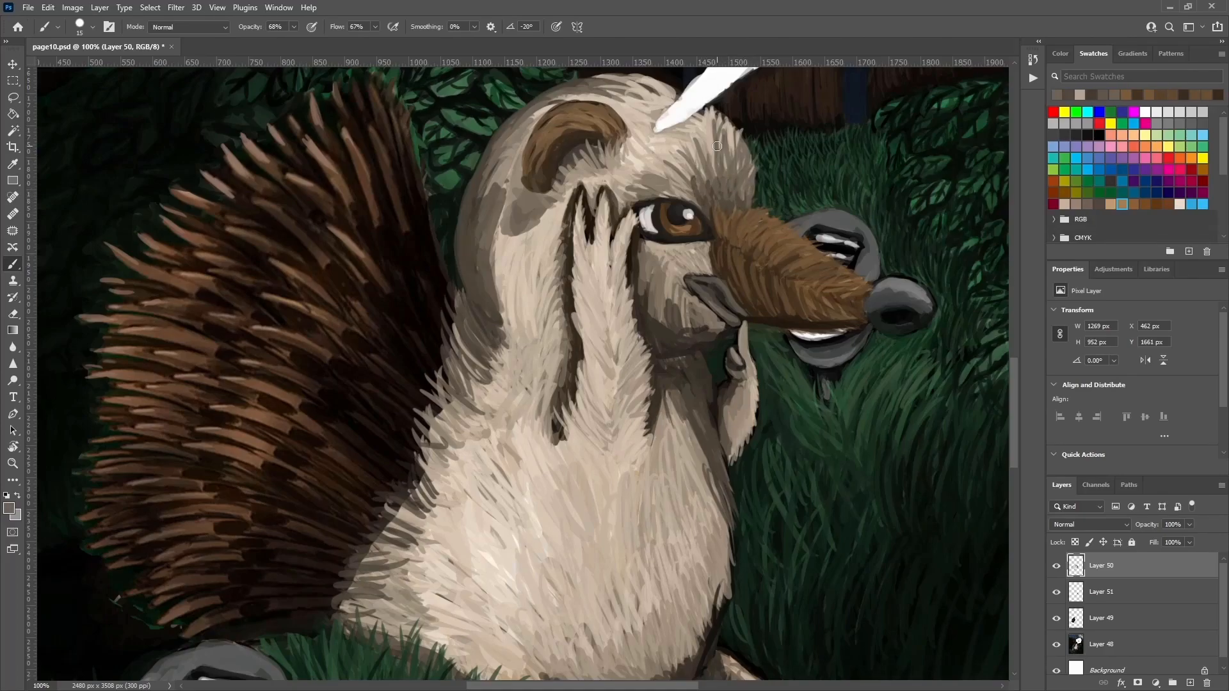
left_click(743, 139, "alt")
left_click_drag(753, 193, 750, 166)
Cover the hand-painted question mark in the thought bubble with white, using a 55 px brush.
key("ctrl+minus")
key("ctrl+minus")
left_click_drag(804, 226, 816, 309)
left_click(791, 224, "alt")
right_click(797, 192)
left_click(805, 196)
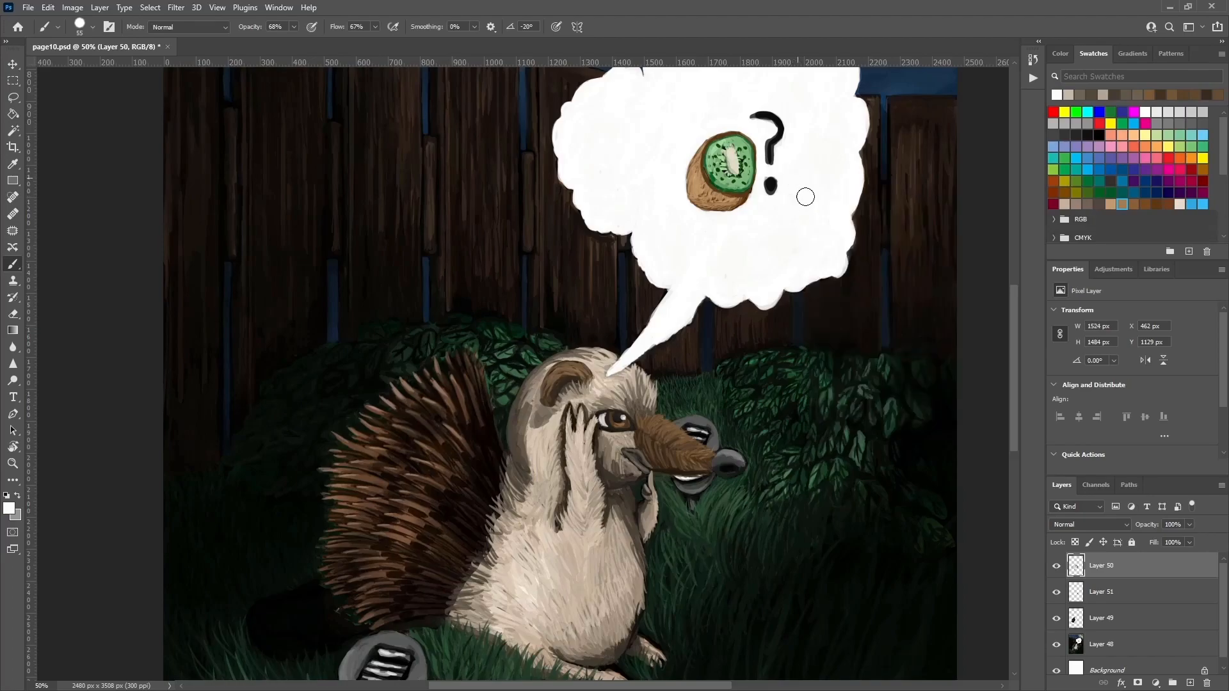
mouse_move(756, 106)
left_mouse_down()
mouse_move(774, 191)
mouse_move(778, 136)
mouse_move(775, 118)
mouse_move(774, 202)
mouse_move(754, 115)
mouse_move(784, 185)
left_mouse_up()
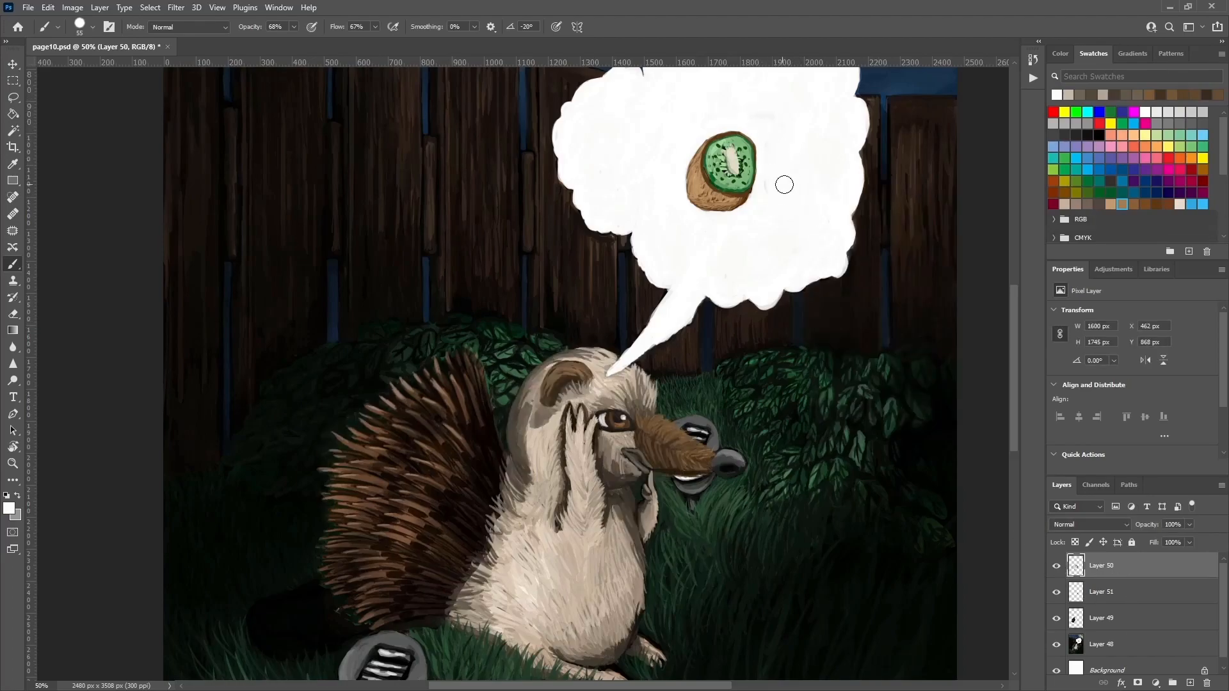
Add a black Arial "?" as a text layer in the thought bubble and place it beside the kiwi.
key("t")
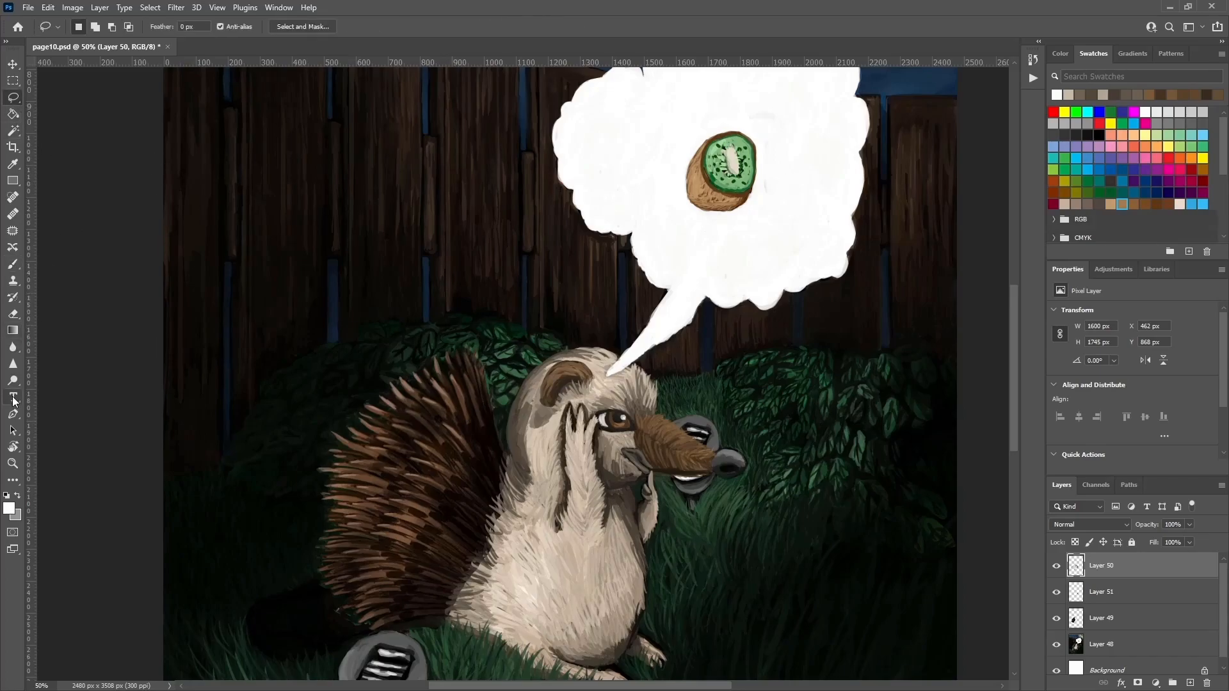
left_click_drag(731, 209, 855, 275)
left_click(1100, 135)
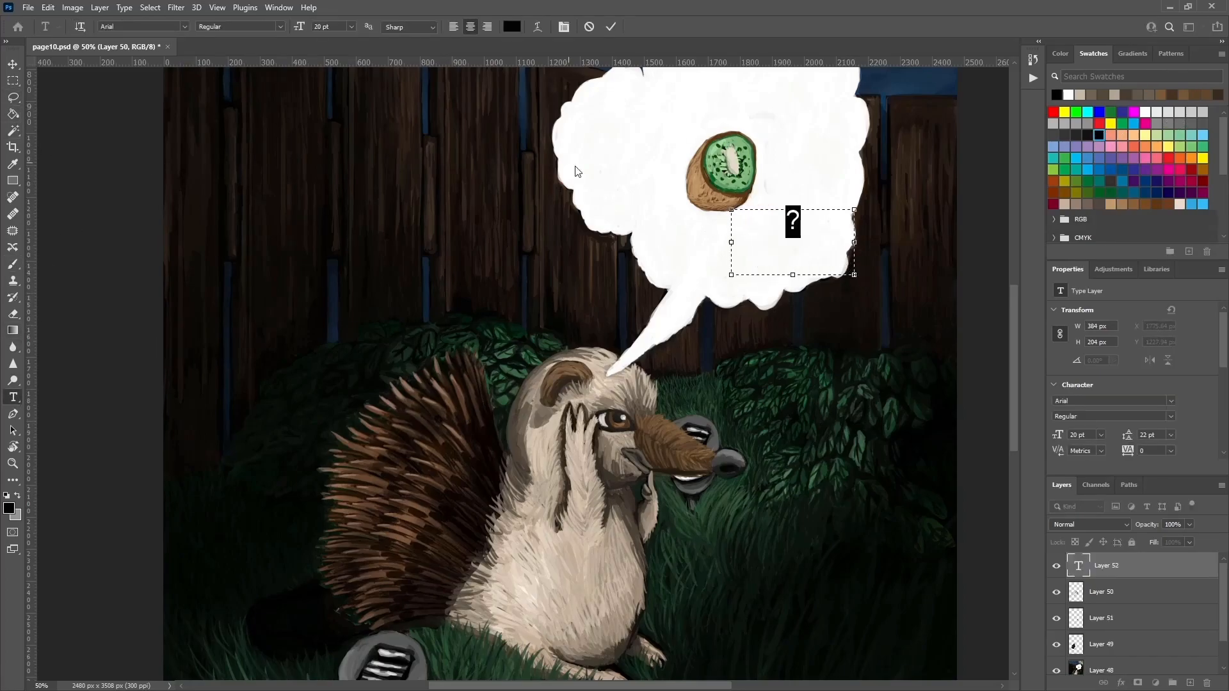
key("ctrl+Return")
key("v")
left_click_drag(792, 223, 784, 170)
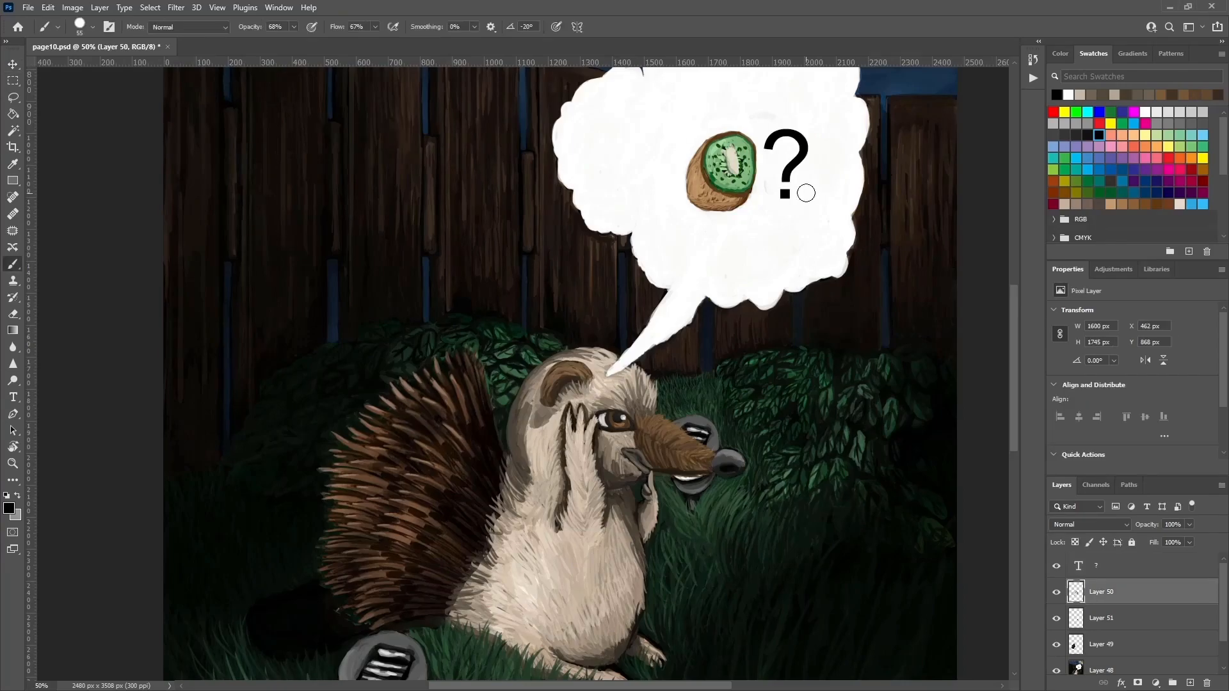
On Layer 50, paint a dark grey cast shadow beneath the kiwi with a 20 px brush.
left_click(772, 213, "alt")
right_click(776, 184)
left_click(858, 210)
key("Return")
key("ctrl+plus")
key("ctrl+plus")
mouse_move(879, 189)
left_mouse_down()
mouse_move(771, 360)
mouse_move(707, 434)
left_mouse_up()
right_click(783, 295)
left_click(866, 324)
left_click(682, 245, "alt")
left_click(759, 322, "alt")
mouse_move(765, 293)
left_mouse_down()
mouse_move(718, 301)
mouse_move(695, 278)
mouse_move(761, 332)
mouse_move(788, 324)
mouse_move(712, 329)
mouse_move(802, 328)
mouse_move(779, 308)
mouse_move(700, 329)
mouse_move(796, 328)
left_mouse_up()
left_click(1076, 135)
Thicken the kiwi's brown rim along the side facing the question mark and down to its base.
left_click(704, 320, "alt")
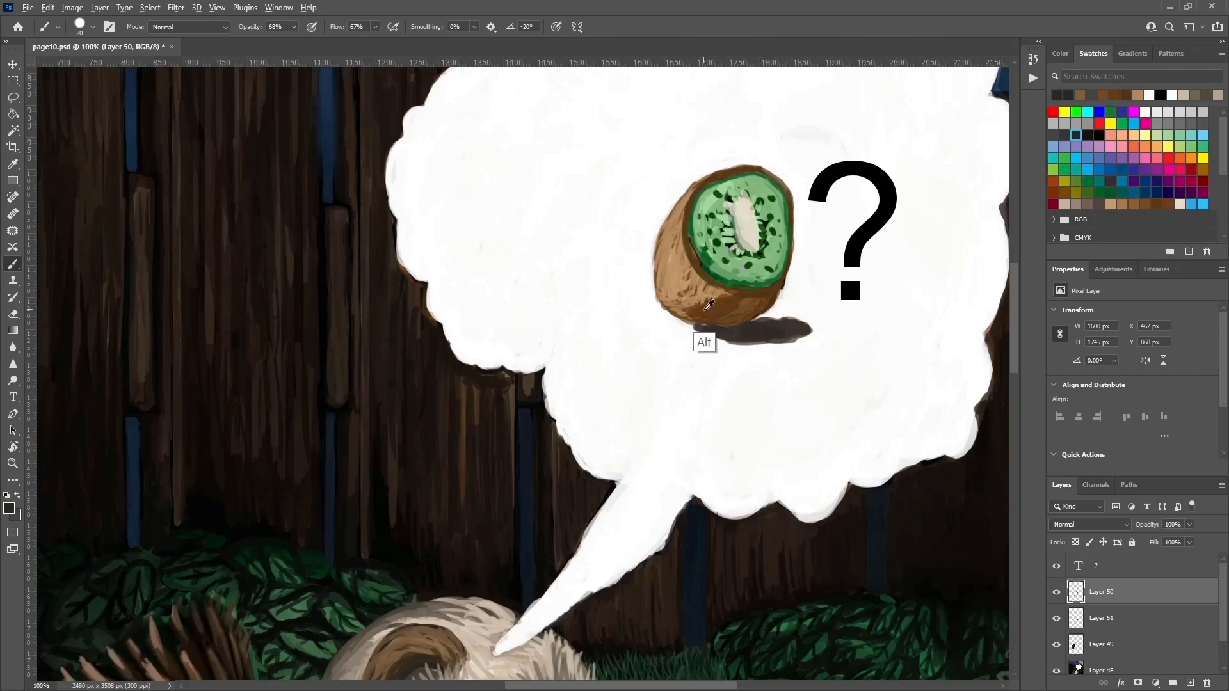
left_click(693, 192, "alt")
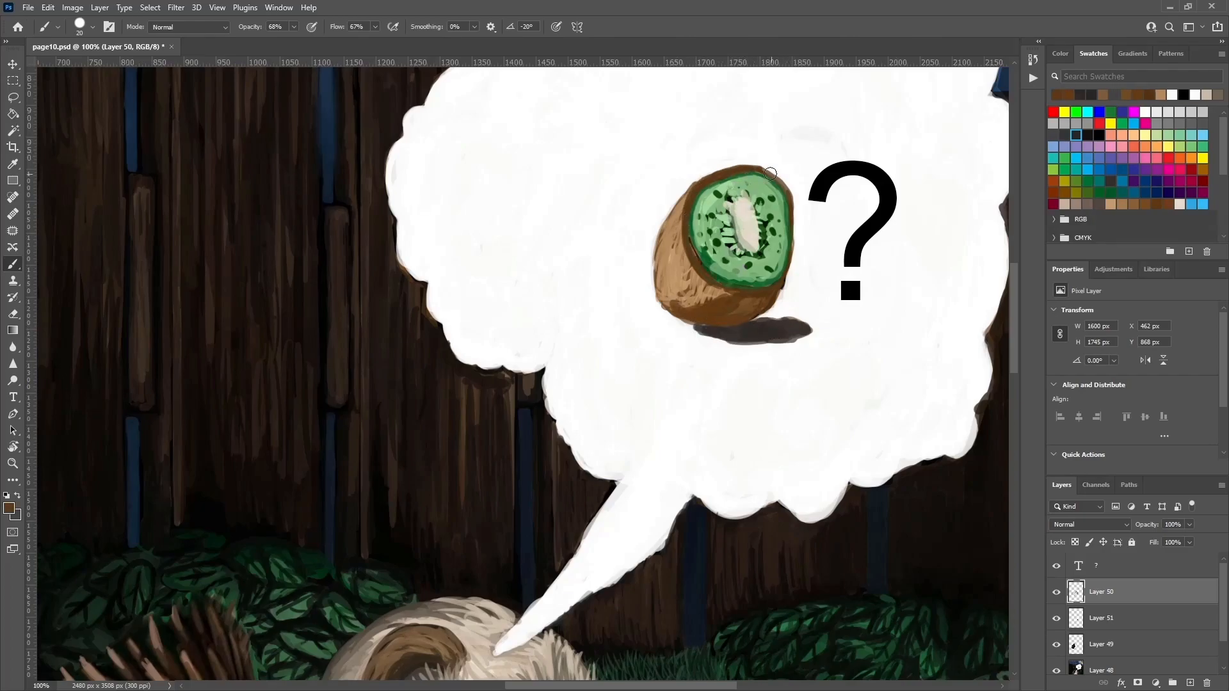
mouse_move(792, 218)
left_mouse_down()
mouse_move(792, 285)
mouse_move(776, 310)
left_mouse_up()
left_click_drag(800, 252, 742, 321)
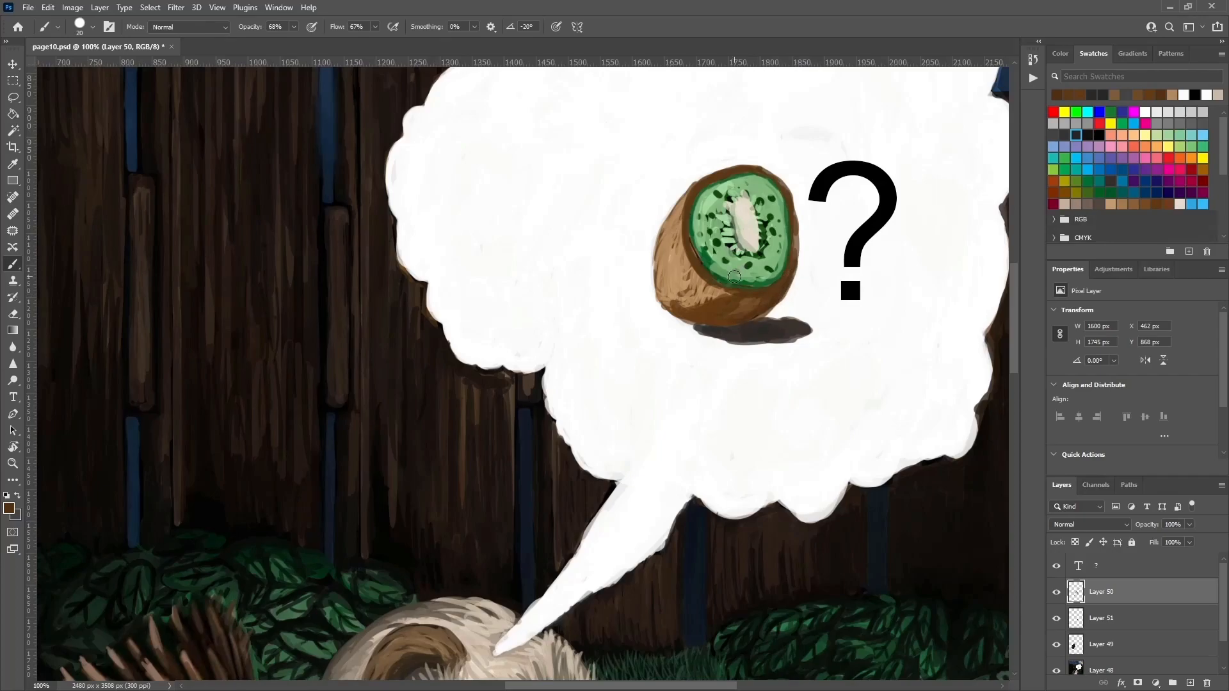
left_click(696, 283, "alt")
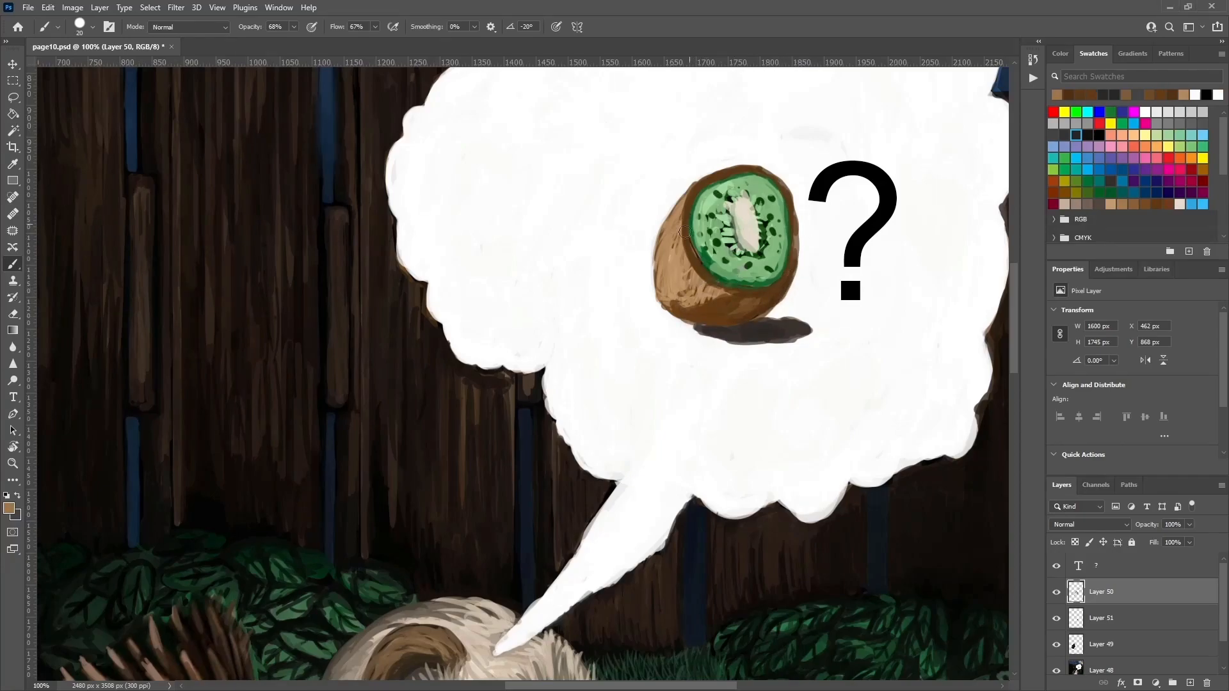
left_click(718, 198, "alt")
Set the foreground colour to dark brown 281b0d and paint shading strokes across the kiwi's lower skin.
left_click(9, 507)
left_click(557, 302)
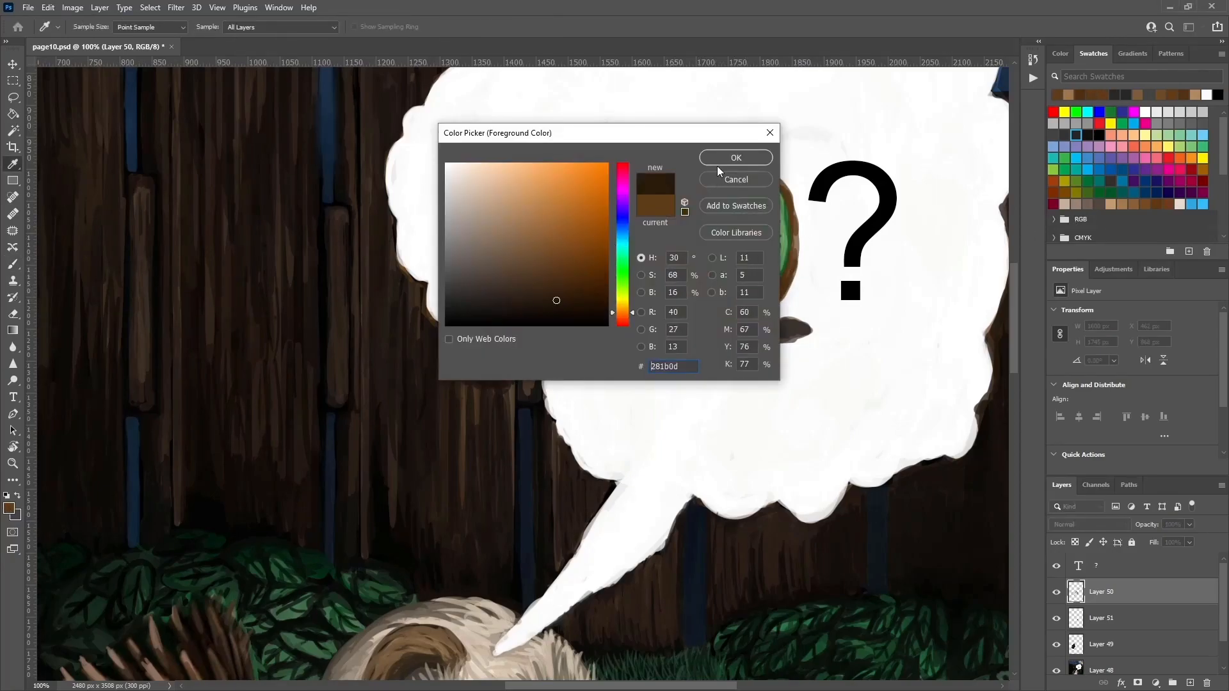
left_click(733, 156)
mouse_move(716, 313)
left_mouse_down()
mouse_move(683, 315)
mouse_move(732, 308)
mouse_move(682, 311)
mouse_move(744, 304)
mouse_move(704, 294)
mouse_move(677, 306)
mouse_move(767, 301)
mouse_move(727, 295)
mouse_move(687, 268)
mouse_move(663, 291)
left_mouse_up()
left_click(743, 303, "alt")
left_click(688, 299, "alt")
left_click(744, 307, "alt")
Add sampled brown skin strokes down the kiwi's outer side, opposite the question mark.
left_click(702, 327, "alt")
left_click_drag(678, 228, 659, 286)
left_click(682, 227, "alt")
left_click_drag(678, 235, 667, 264)
mouse_move(681, 244)
left_mouse_down()
mouse_move(664, 280)
mouse_move(703, 312)
left_mouse_up()
left_click(686, 295, "alt")
left_click(777, 272, "alt")
Reduce the brush to 12 px and refine the kiwi's green flesh and pale core with sampled greens and cream.
right_click(796, 238)
left_click_drag(926, 255, 913, 254)
key("Return")
left_click(751, 210, "alt")
left_click(698, 279, "alt")
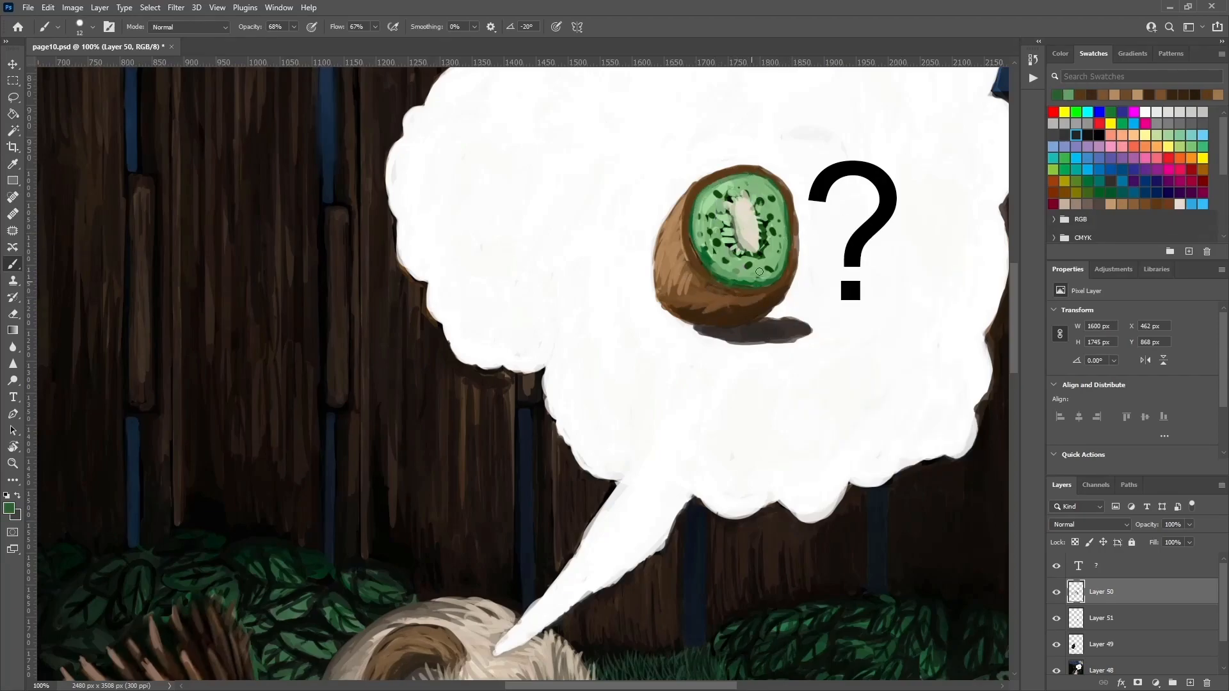
left_click(743, 208, "alt")
left_click(758, 256, "alt")
left_click(783, 250, "alt")
left_click(783, 225, "alt")
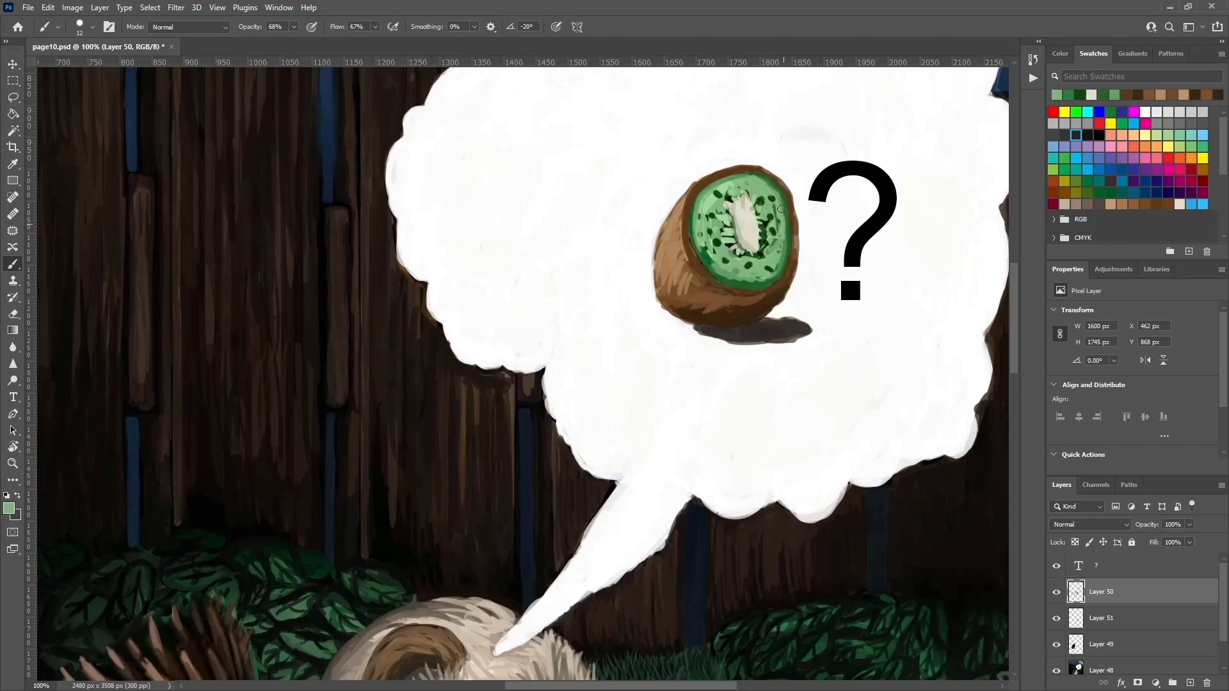
Sample the thought bubble's white and trim the kiwi's upper outer edge, opposite the question mark.
left_click(702, 183, "alt")
left_click(689, 226, "alt")
left_click(678, 194, "alt")
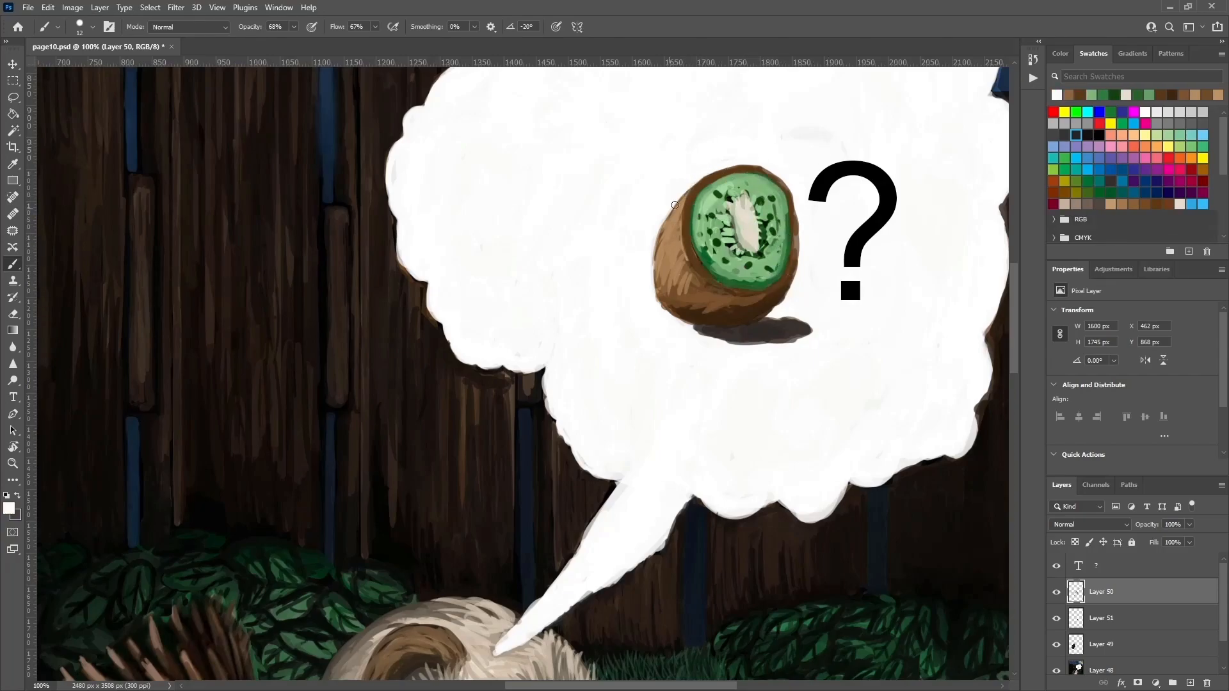
Blend sampled light and dark browns over the kiwi's outer skin and down to its base.
left_click(679, 245, "alt")
left_click(667, 282, "alt")
left_click(673, 256, "alt")
left_click(670, 264, "alt")
left_click(684, 289, "alt")
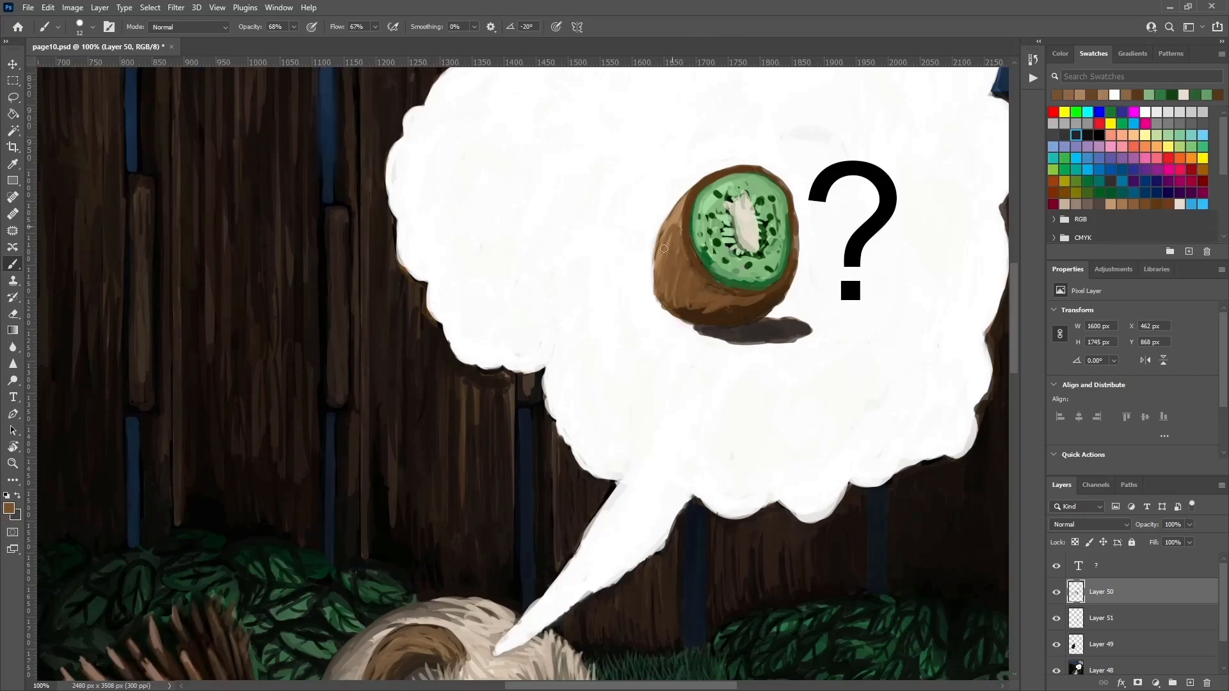
left_click(712, 312, "alt")
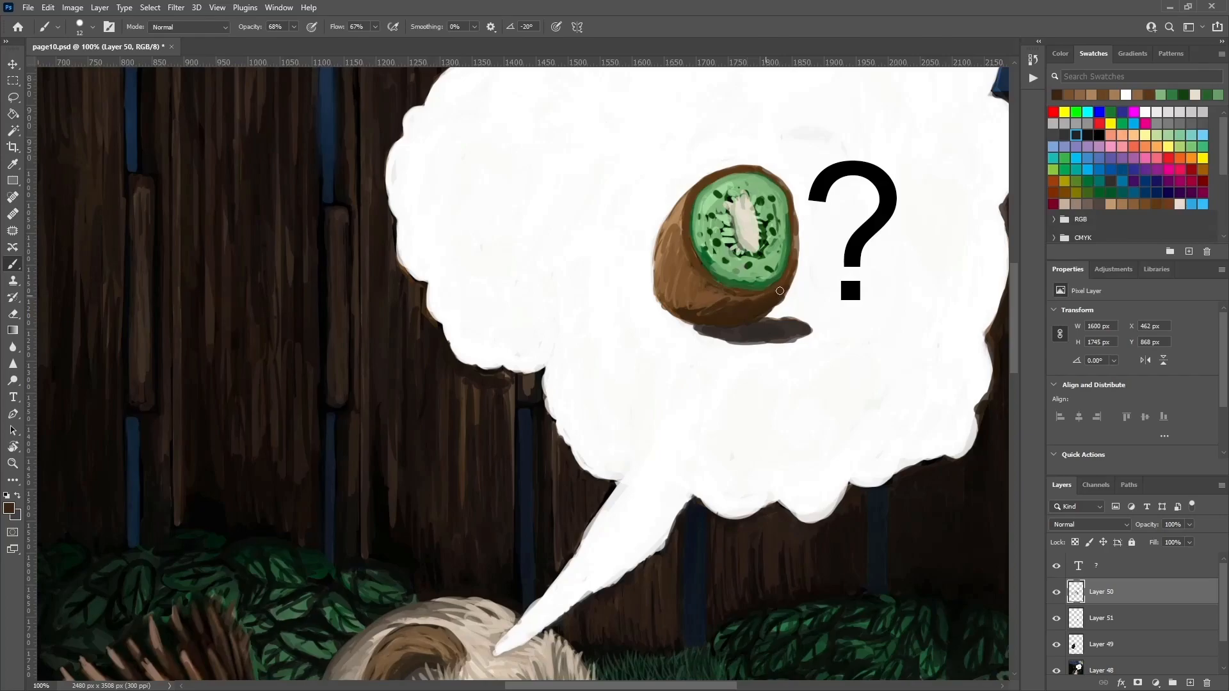
Clean up the kiwi's outline with the bubble's white and touch up its lower skin with sampled browns.
left_click(801, 220, "alt")
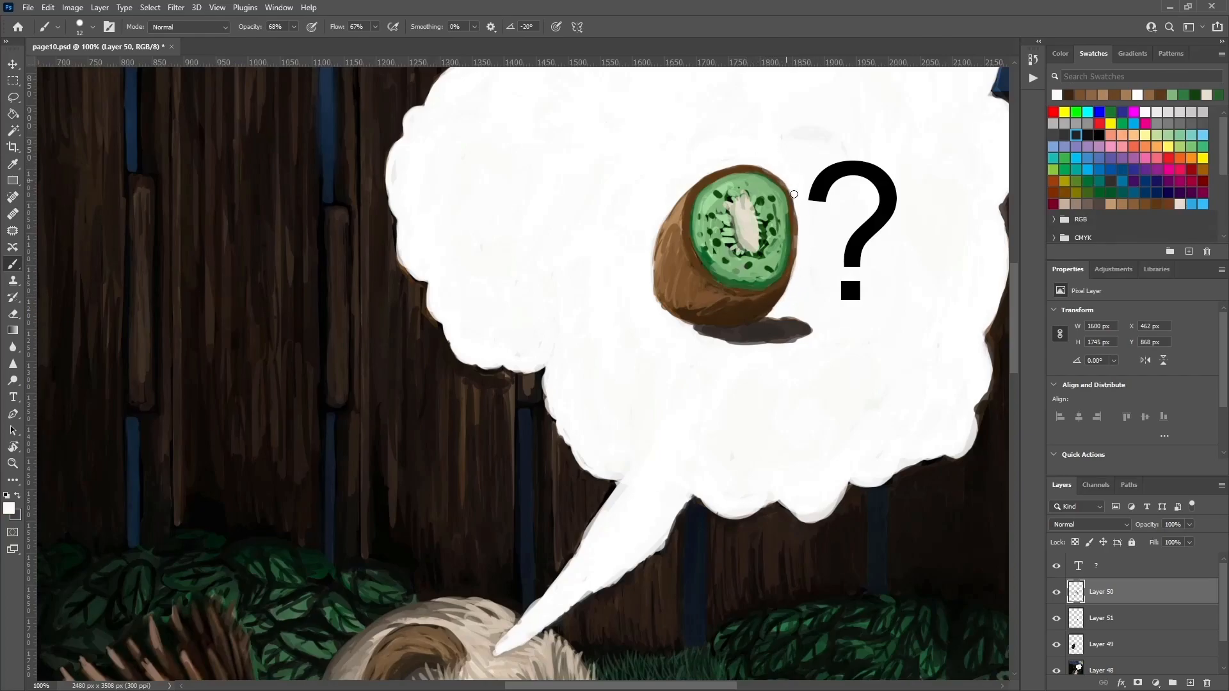
mouse_move(677, 262)
left_mouse_down()
mouse_move(667, 235)
mouse_move(660, 311)
mouse_move(771, 333)
mouse_move(781, 289)
left_mouse_up()
left_click(714, 349, "alt")
left_click(713, 308, "alt")
left_click(723, 309, "alt")
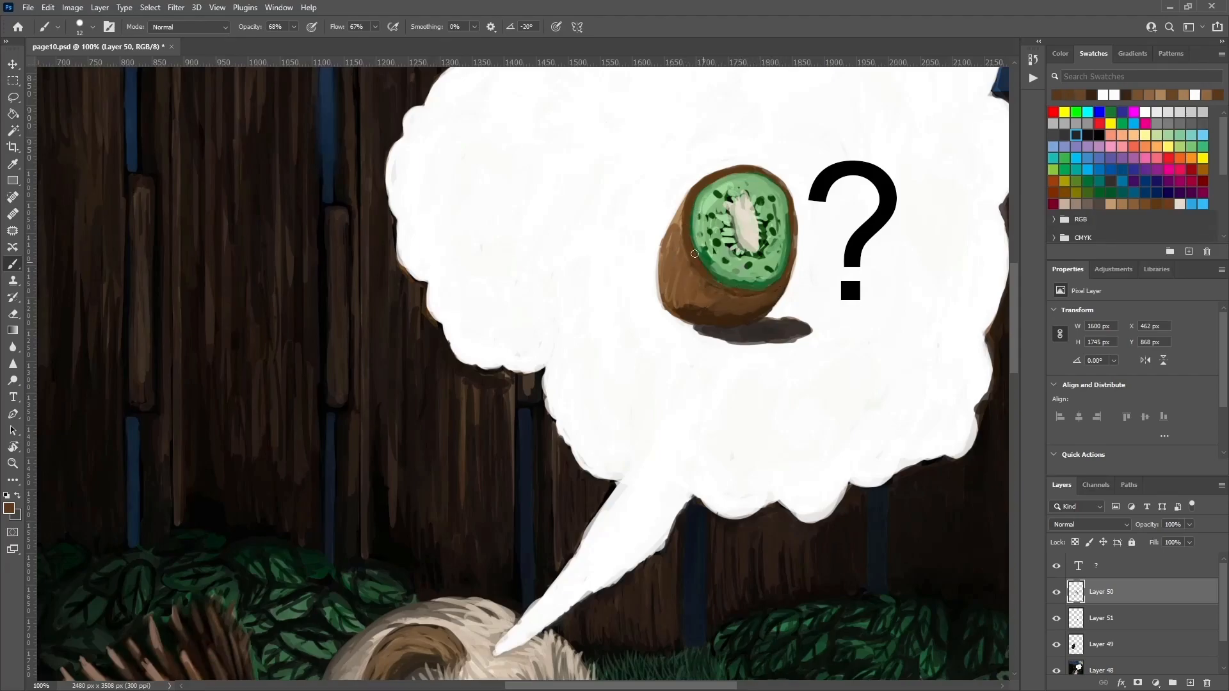
Paint a light brown rim around the kiwi's green flesh and blend it into the skin with sampled brown.
left_click(705, 185, "alt")
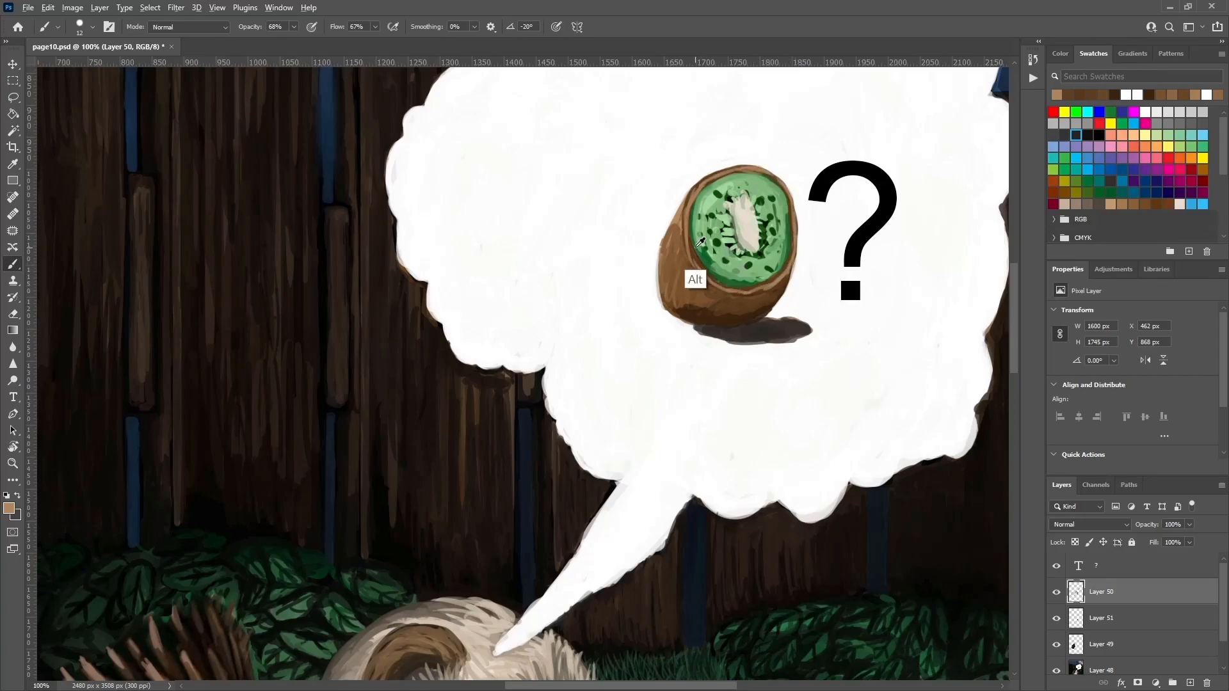
left_click(700, 243, "alt")
left_click_drag(685, 195, 698, 269)
mouse_move(683, 207)
left_mouse_down()
mouse_move(665, 256)
mouse_move(679, 307)
left_mouse_up()
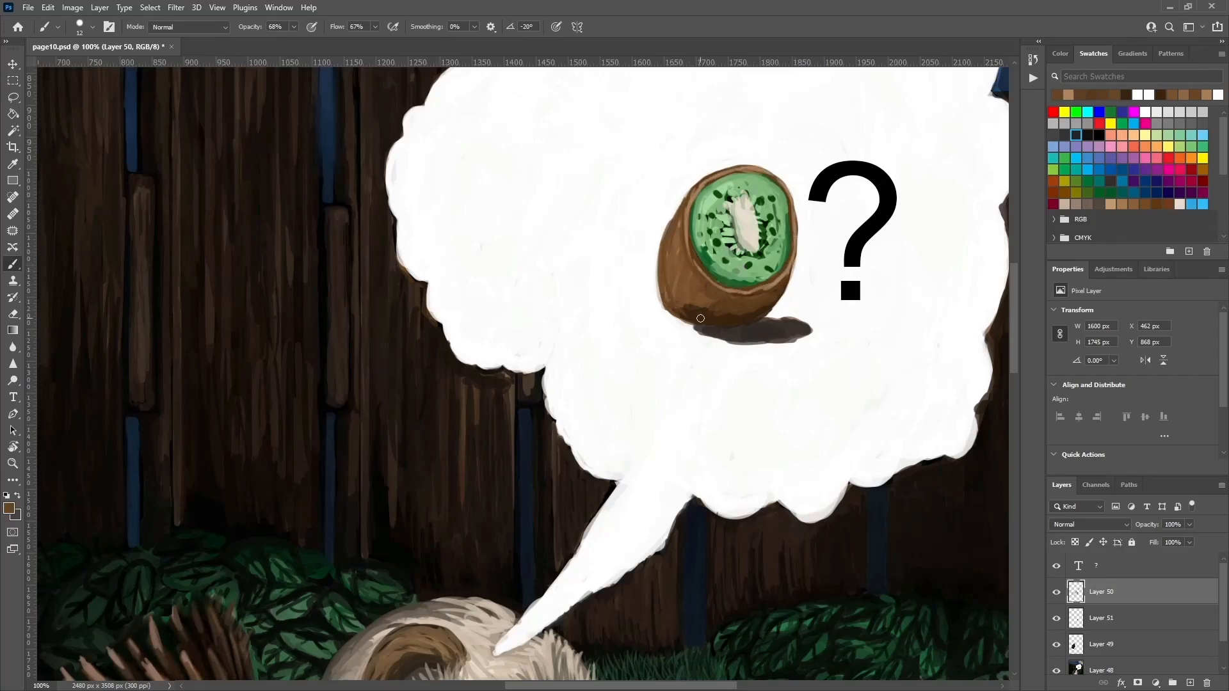
Darken the kiwi's outer skin edge with dark brown and extend the grey shadow beneath its base.
left_click(689, 319, "alt")
left_click_drag(661, 255, 666, 241)
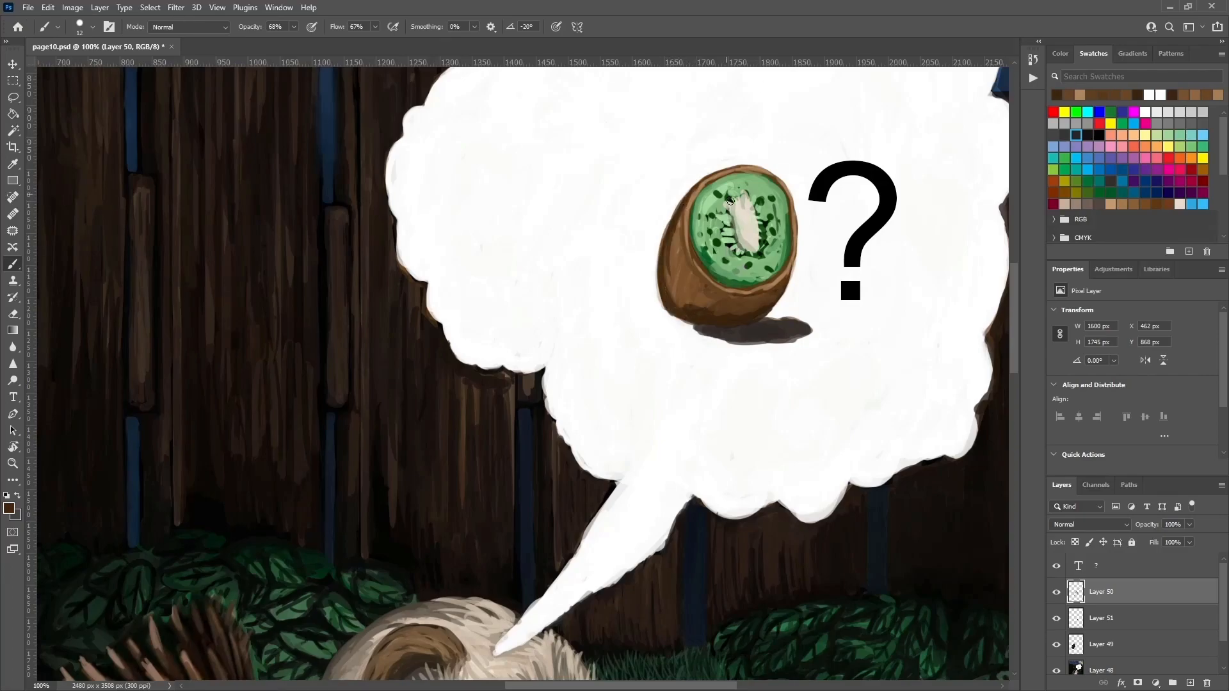
left_click(779, 300, "alt")
left_click(717, 336, "alt")
mouse_move(708, 333)
left_mouse_down()
mouse_move(664, 315)
mouse_move(765, 333)
mouse_move(819, 327)
mouse_move(777, 322)
mouse_move(822, 246)
left_mouse_up()
Enlarge the brush to 31 px and repaint the back of the creature's head and its raised fingertips with sampled fur tones.
key("ctrl+minus")
key("ctrl+minus")
left_click(464, 459, "alt")
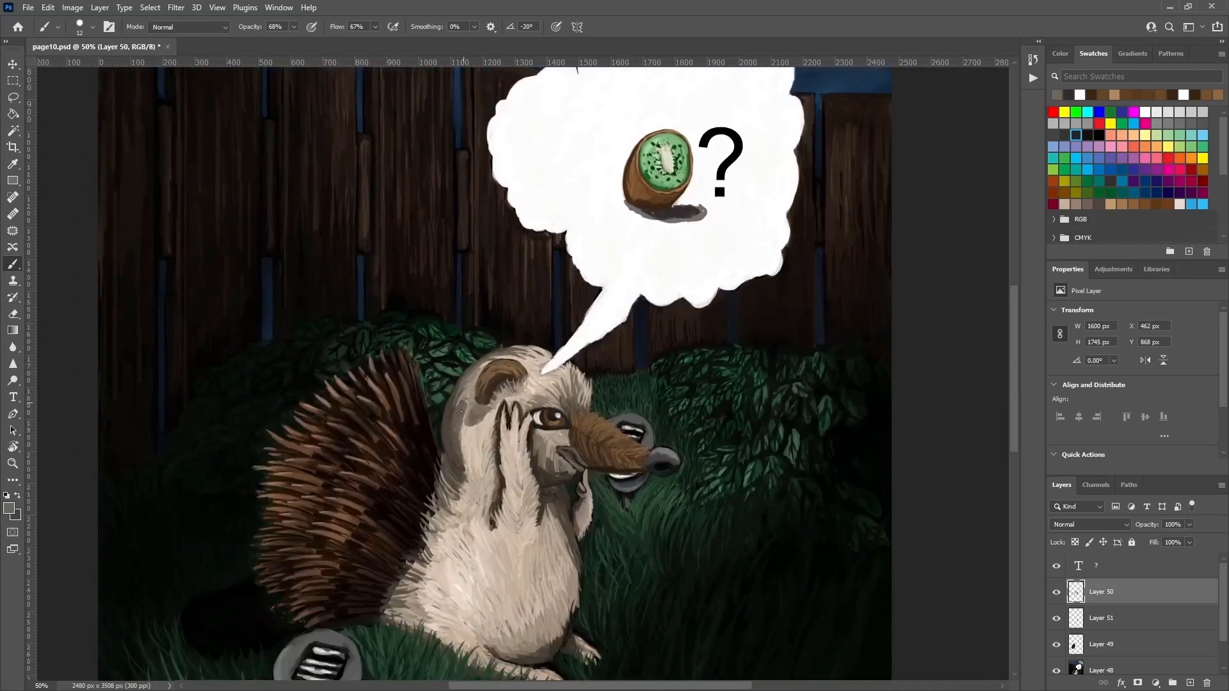
key("bracketright")
key("bracketright")
mouse_move(463, 391)
left_mouse_down()
mouse_move(452, 461)
mouse_move(462, 442)
left_mouse_up()
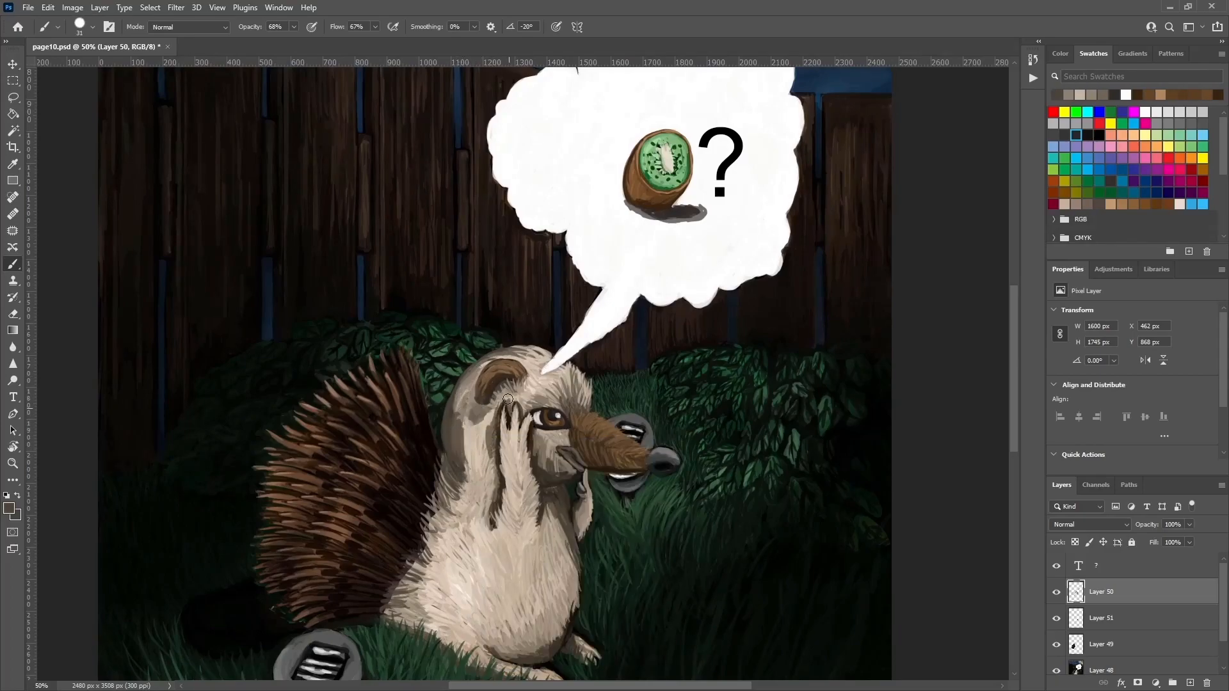
left_click(540, 394, "alt")
left_click_drag(517, 388, 513, 402)
left_click_drag(661, 378, 677, 282)
Paint sampled fur strokes below the creature's chin and down the side of its chest.
left_click(584, 432, "alt")
mouse_move(585, 441)
left_mouse_down()
mouse_move(583, 523)
mouse_move(526, 551)
mouse_move(566, 539)
mouse_move(541, 544)
left_mouse_up()
left_click(545, 521, "alt")
left_click(564, 514, "alt")
mouse_move(573, 473)
left_mouse_down()
mouse_move(584, 420)
mouse_move(583, 519)
left_mouse_up()
left_click(589, 448, "alt")
left_click(591, 466, "alt")
left_click_drag(584, 448, 582, 512)
left_click_drag(586, 428, 532, 422)
Repaint the creature's raised hand and forearm with long strokes in sampled beige and grey-brown.
left_click(580, 410, "alt")
left_click(563, 403, "alt")
mouse_move(528, 365)
left_mouse_down()
mouse_move(535, 426)
mouse_move(531, 397)
left_mouse_up()
left_click(554, 395, "alt")
left_click_drag(525, 396, 528, 429)
left_click(557, 410, "alt")
mouse_move(532, 355)
left_mouse_down()
mouse_move(535, 419)
mouse_move(555, 441)
left_mouse_up()
left_click(540, 394, "alt")
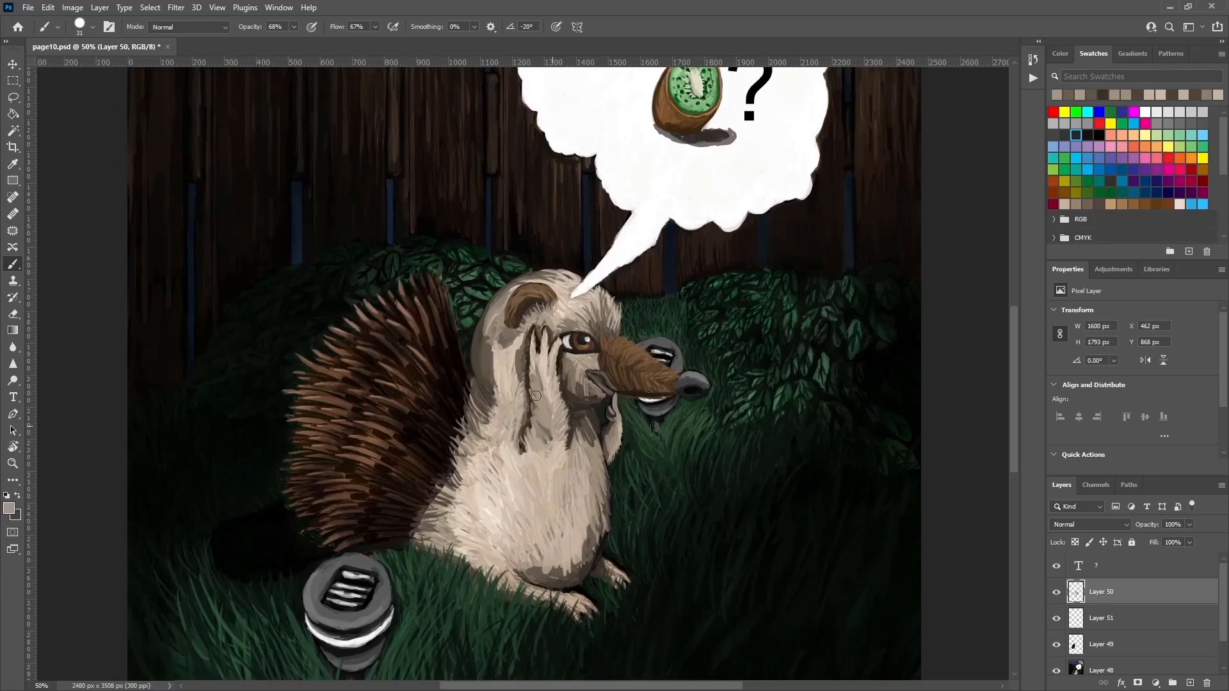
Shade the lower part of the raised forearm toward the chest with sampled beige fur tones.
left_click(549, 417, "alt")
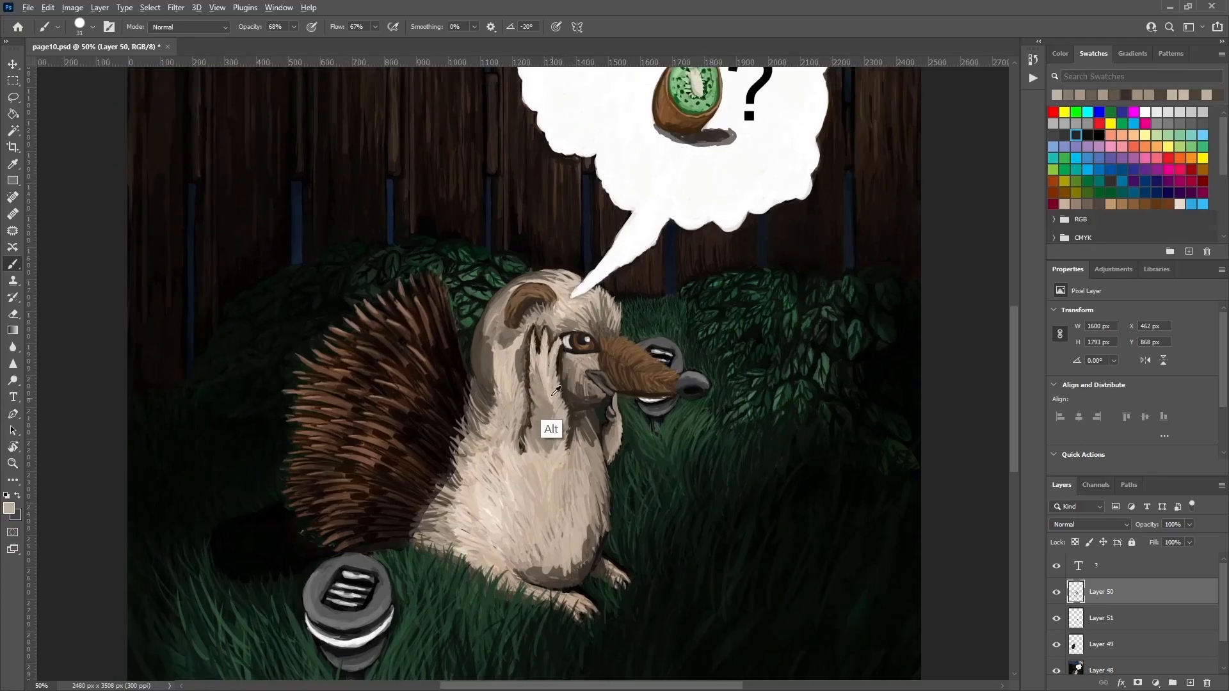
left_click(555, 405, "alt")
left_click(554, 416, "alt")
left_click(562, 419, "alt")
left_click(549, 394, "alt")
Blend sampled fur tones along the neck beside the raised forearm's dark outline.
left_click(521, 364, "alt")
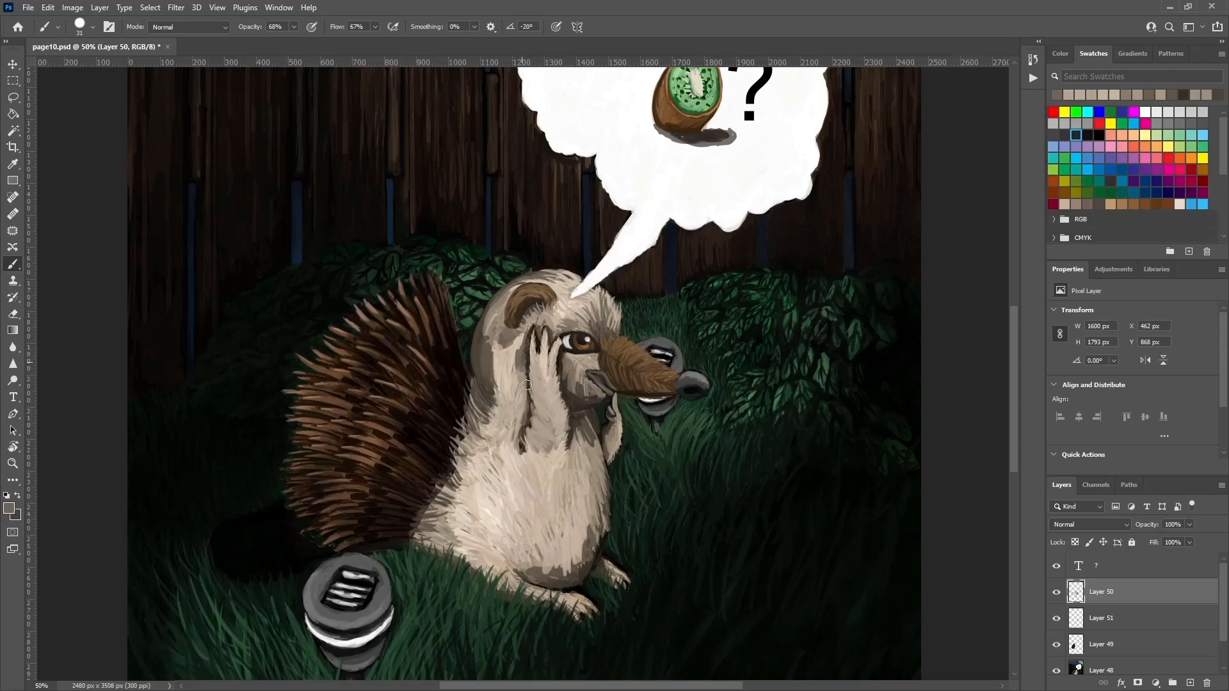
left_click(522, 384, "alt")
left_click(519, 364, "alt")
left_click(509, 412, "alt")
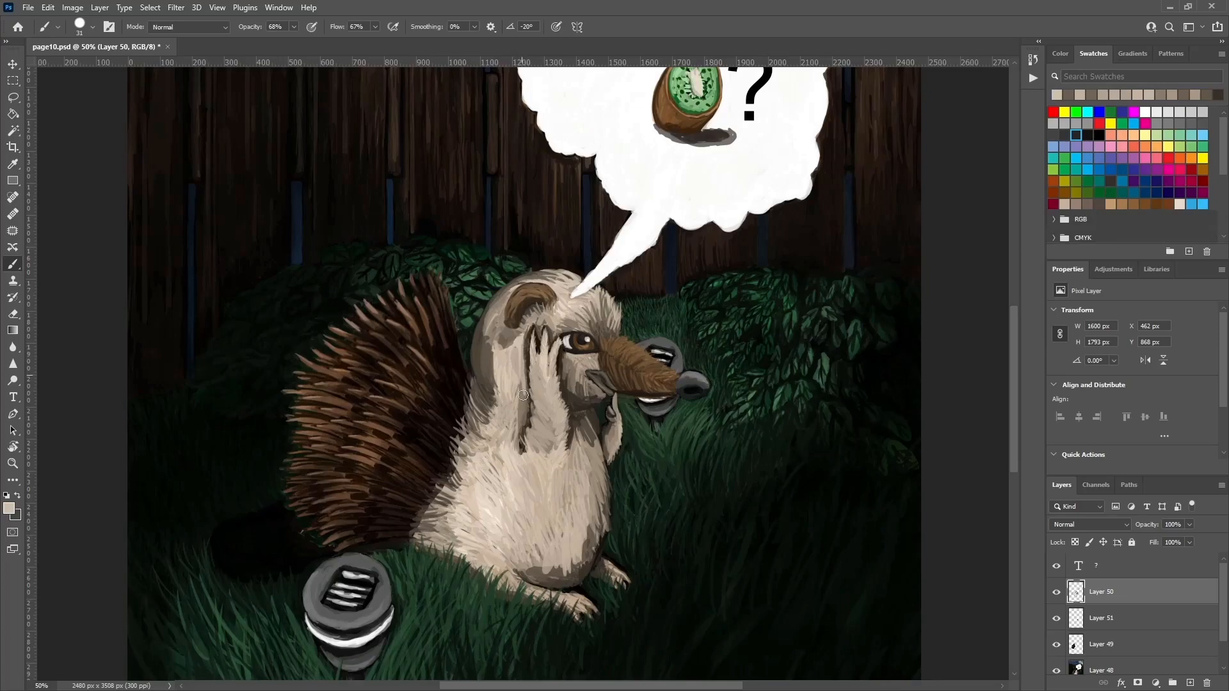
Rework the grey shading behind the creature's ear and down the back of its neck with sampled fur colours.
left_click(491, 340, "alt")
left_click(503, 411, "alt")
mouse_move(491, 334)
left_mouse_down()
mouse_move(505, 401)
mouse_move(490, 357)
left_mouse_up()
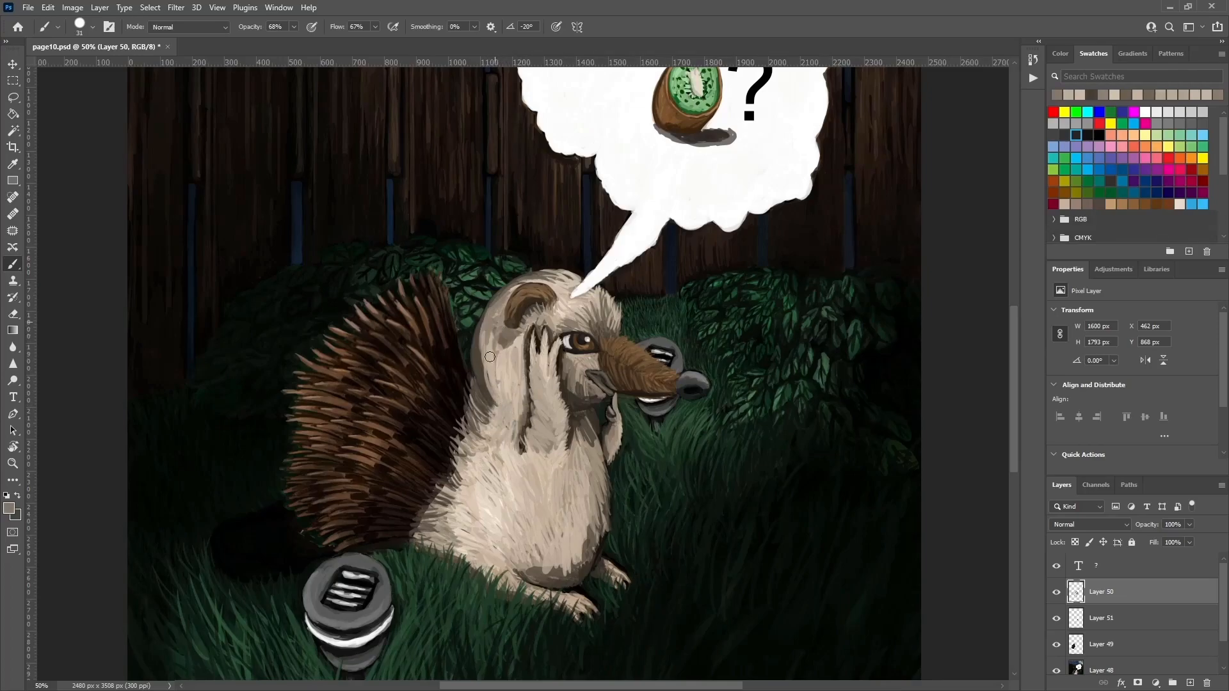
left_click(535, 311, "alt")
left_click(534, 282, "alt")
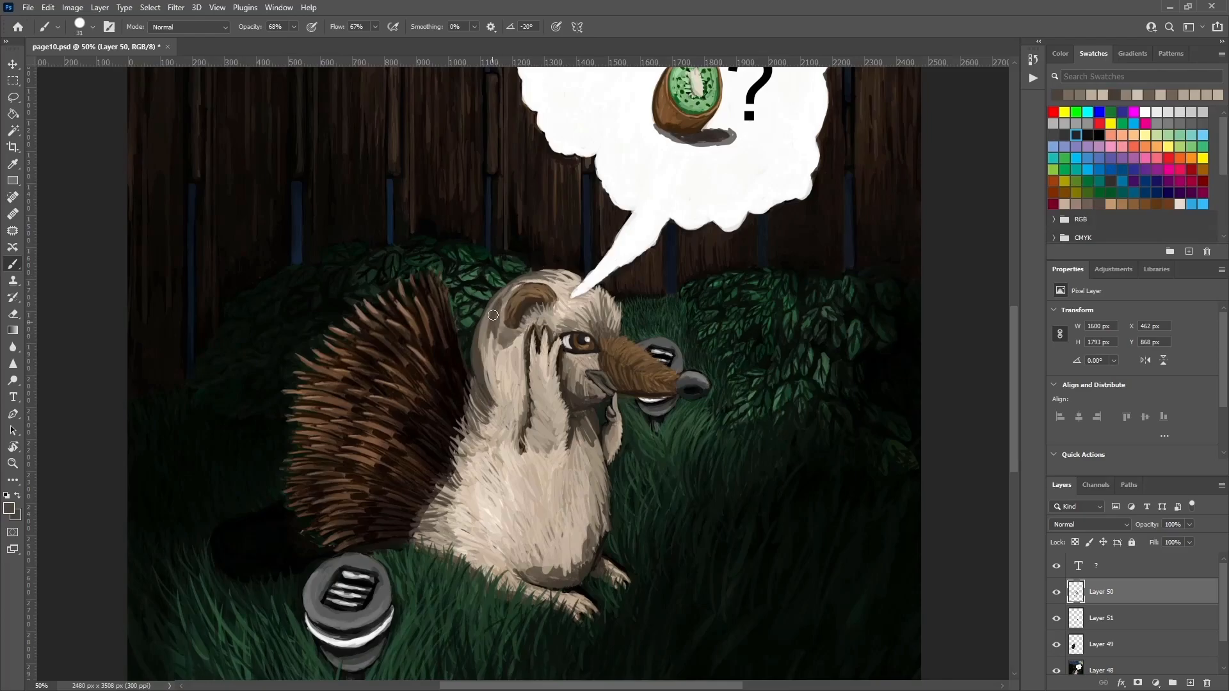
left_click_drag(484, 327, 485, 384)
Add sampled fur strokes to the creature's lower body and along its back edge beside the quills.
left_click_drag(583, 440, 587, 507)
left_click(517, 436, "alt")
mouse_move(512, 445)
left_mouse_down()
mouse_move(528, 459)
mouse_move(512, 460)
left_mouse_up()
left_click(493, 424, "alt")
left_click(472, 409, "alt")
mouse_move(478, 415)
left_mouse_down()
mouse_move(487, 440)
mouse_move(479, 428)
mouse_move(516, 465)
mouse_move(529, 440)
mouse_move(568, 487)
mouse_move(464, 426)
left_mouse_up()
Paint grass blades in sampled dark greens in front of the creature's haunch, beside the front lamp.
left_click(496, 505, "alt")
left_click(487, 490, "alt")
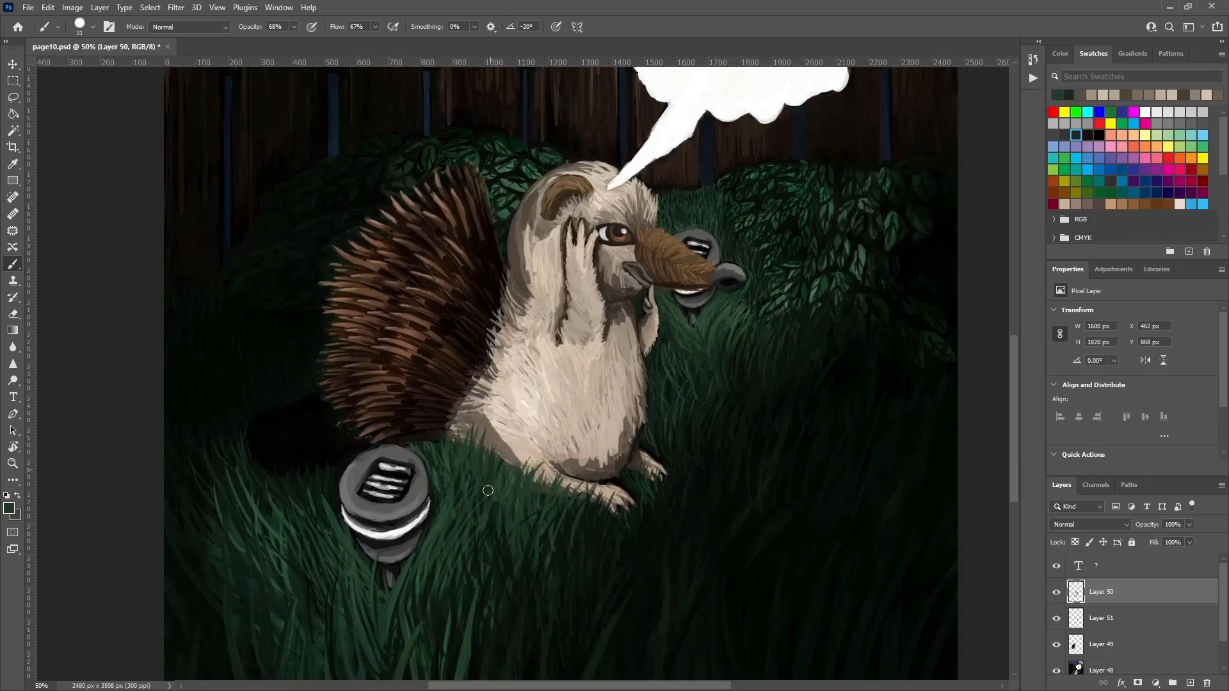
left_click(479, 529, "alt")
left_click(463, 520, "alt")
left_click_drag(477, 522, 471, 451)
left_click_drag(512, 519, 506, 457)
left_click(484, 528, "alt")
left_click_drag(473, 518, 483, 484)
left_click(468, 555, "alt")
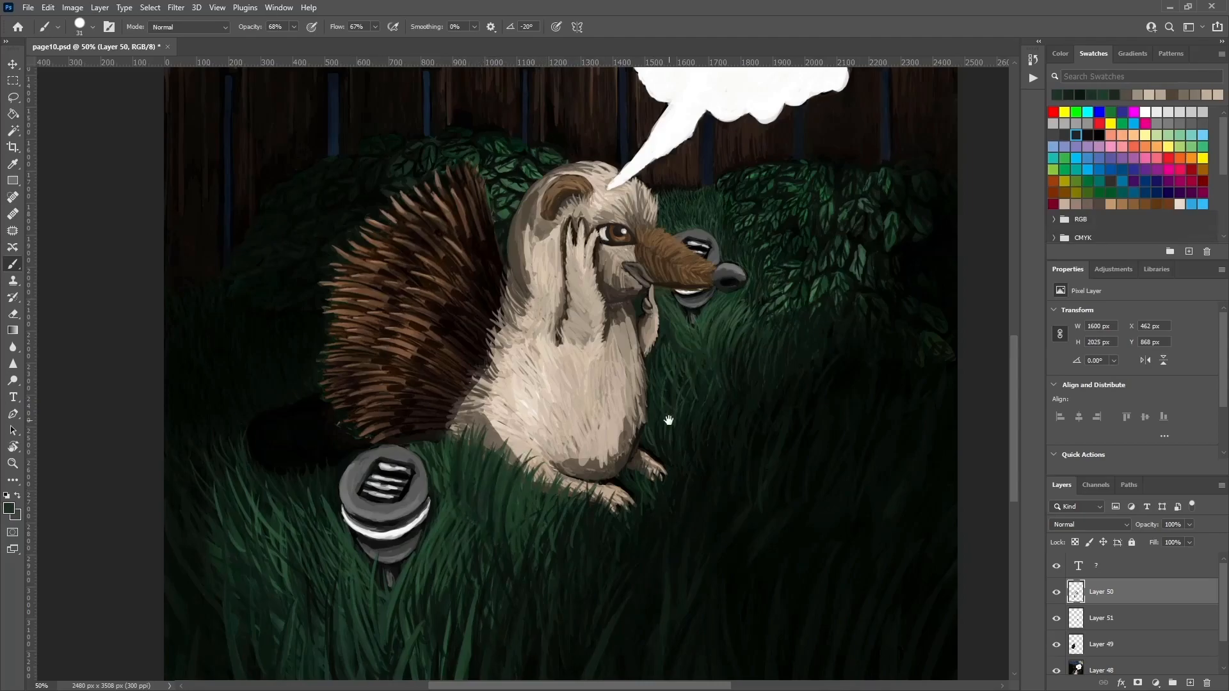
Refine the creature's leg and the dark crease under its belly with sampled tones, and save the document.
left_click_drag(668, 420, 745, 436)
left_click(569, 455, "alt")
mouse_move(663, 474)
left_mouse_down()
mouse_move(694, 500)
mouse_move(646, 473)
mouse_move(625, 430)
mouse_move(626, 457)
mouse_move(662, 490)
mouse_move(626, 469)
mouse_move(630, 457)
mouse_move(663, 485)
left_mouse_up()
left_click(672, 500, "alt")
left_click(631, 438, "alt")
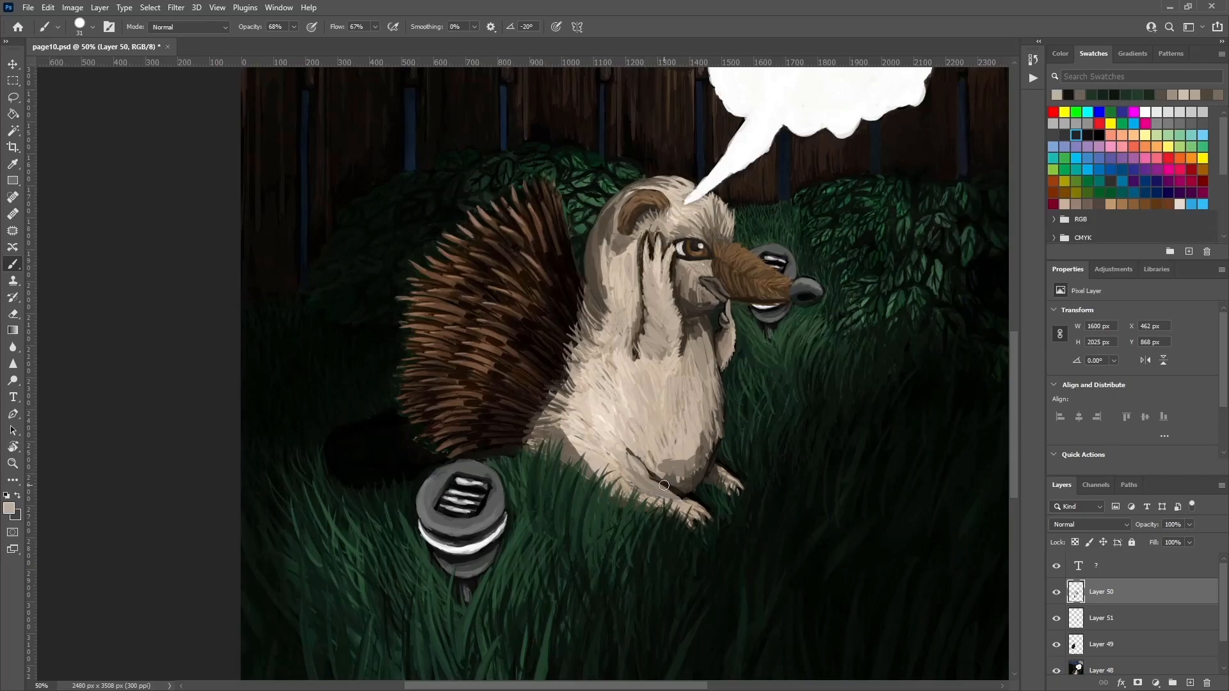
left_click(608, 490, "alt")
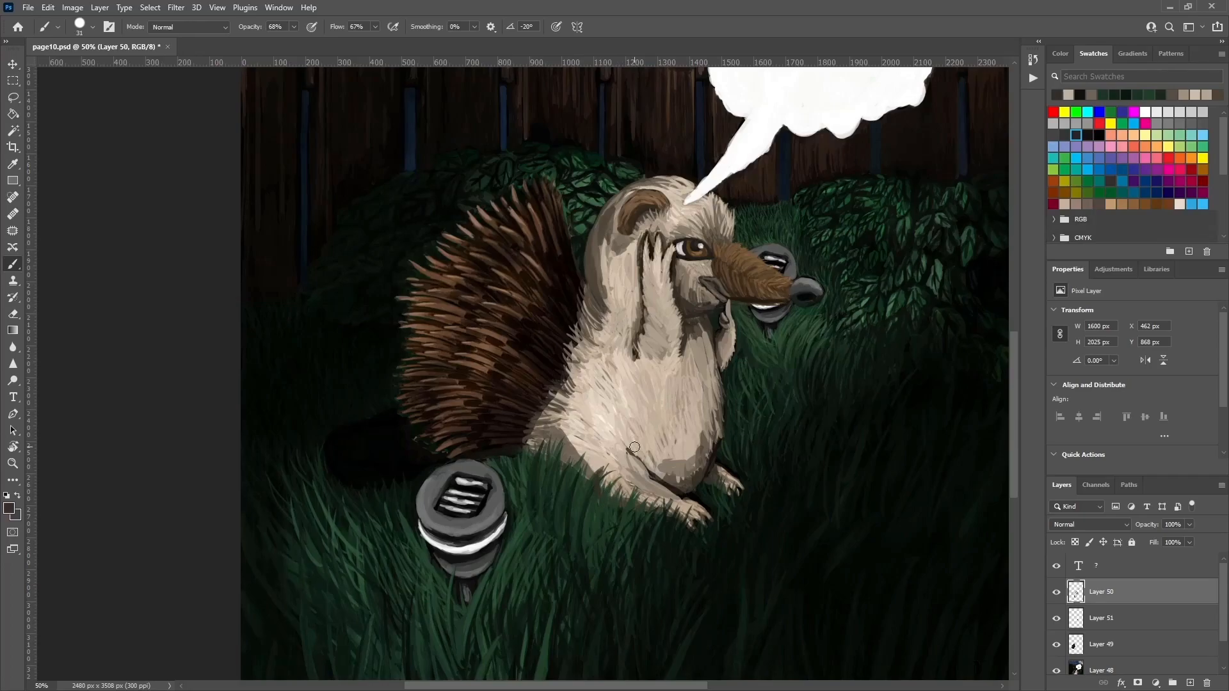
key("ctrl+s")
Paint sampled near-black strokes into the foreground grass below the creature's feet.
scroll(826, 395, "down", 3)
mouse_move(713, 653)
left_mouse_down()
mouse_move(703, 593)
mouse_move(661, 584)
left_mouse_up()
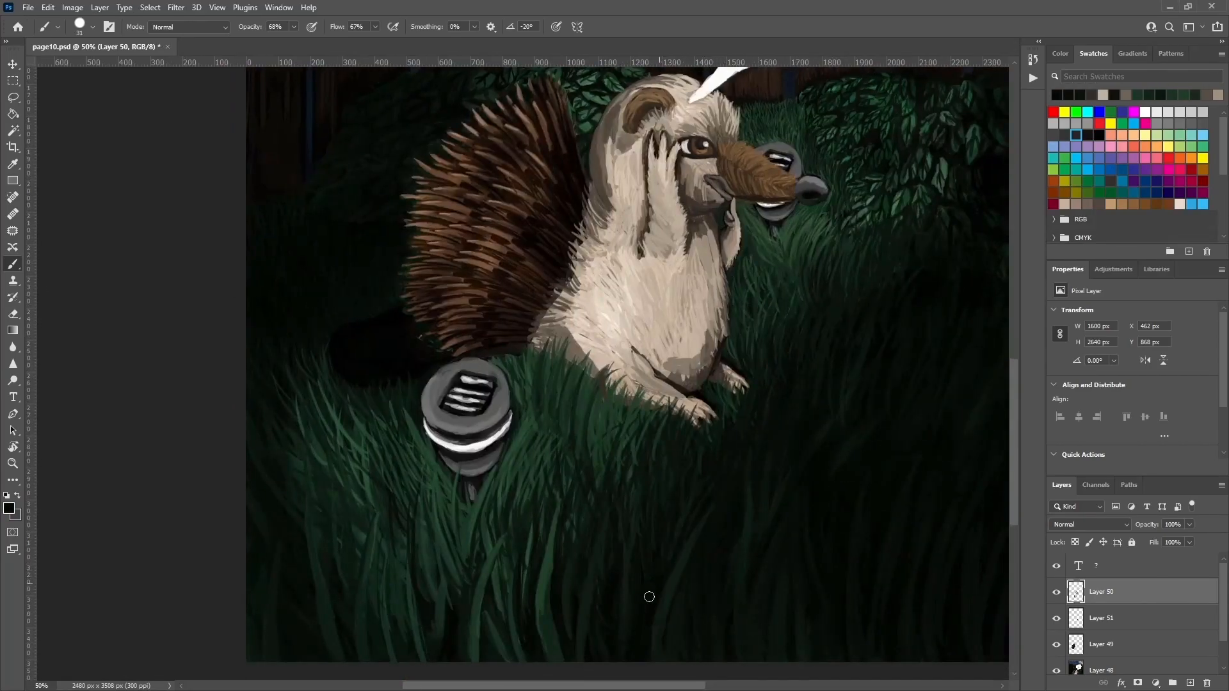
scroll(710, 544, "up", 2)
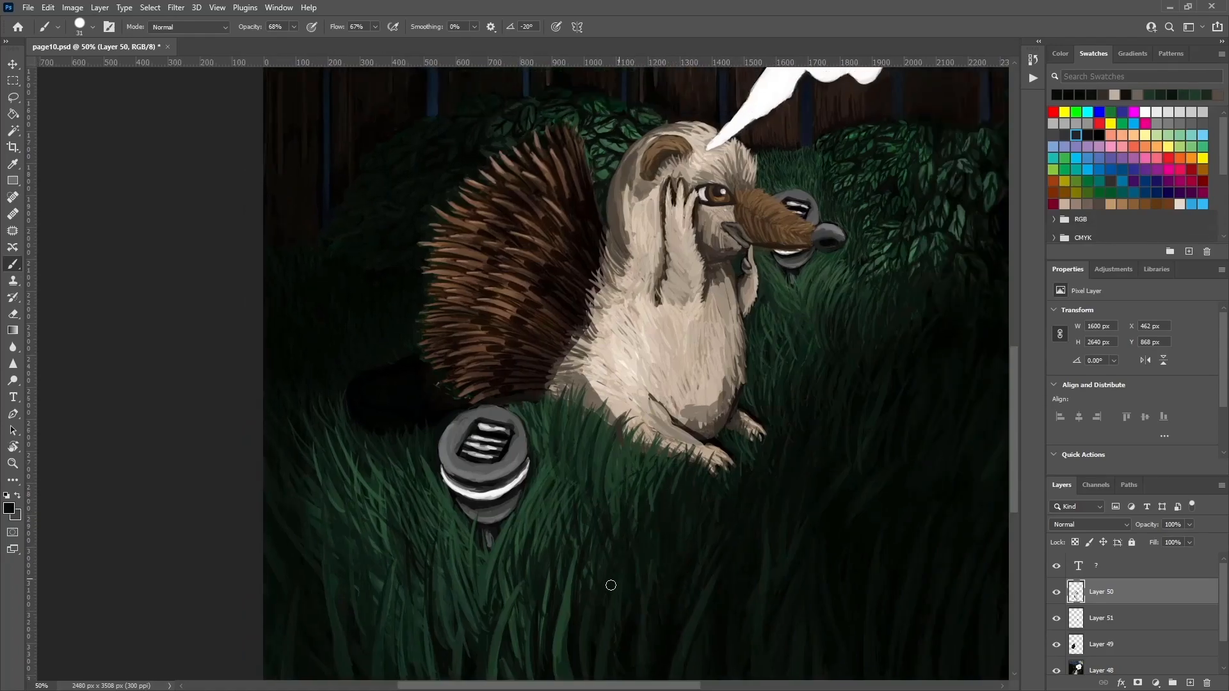
scroll(633, 551, "left", 3)
left_click(646, 520, "alt")
left_click_drag(627, 505, 612, 560)
Repaint the fur on the creature's haunch and leg with sampled fur tones.
left_click(654, 375, "alt")
left_click_drag(652, 371, 712, 439)
mouse_move(696, 430)
left_mouse_down()
mouse_move(716, 447)
mouse_move(735, 436)
mouse_move(698, 438)
left_mouse_up()
left_click(685, 429, "alt")
left_click(657, 456, "alt")
mouse_move(721, 450)
left_mouse_down()
mouse_move(714, 423)
mouse_move(643, 416)
left_mouse_up()
Add upward fur strokes across the creature's belly in sampled beige and shadow tones.
left_click(786, 353, "alt")
left_click(803, 415, "alt")
mouse_move(730, 411)
left_mouse_down()
mouse_move(761, 438)
mouse_move(819, 326)
left_mouse_up()
left_click(788, 413, "alt")
left_click_drag(804, 384, 813, 323)
left_click(805, 332, "alt")
left_click_drag(794, 419, 810, 342)
Touch up the creature's chest, forehead and crown with sampled light fur tones.
key("ctrl+minus")
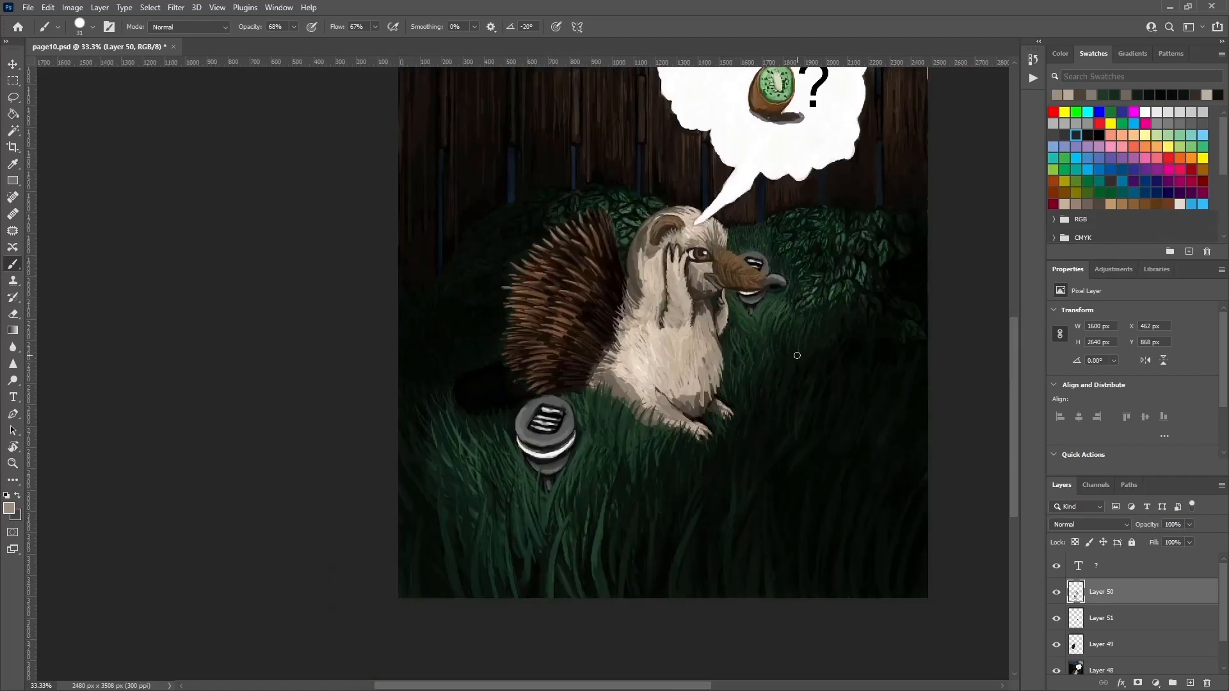
left_click(700, 327, "alt")
left_click(704, 307, "alt")
left_click(688, 300, "alt")
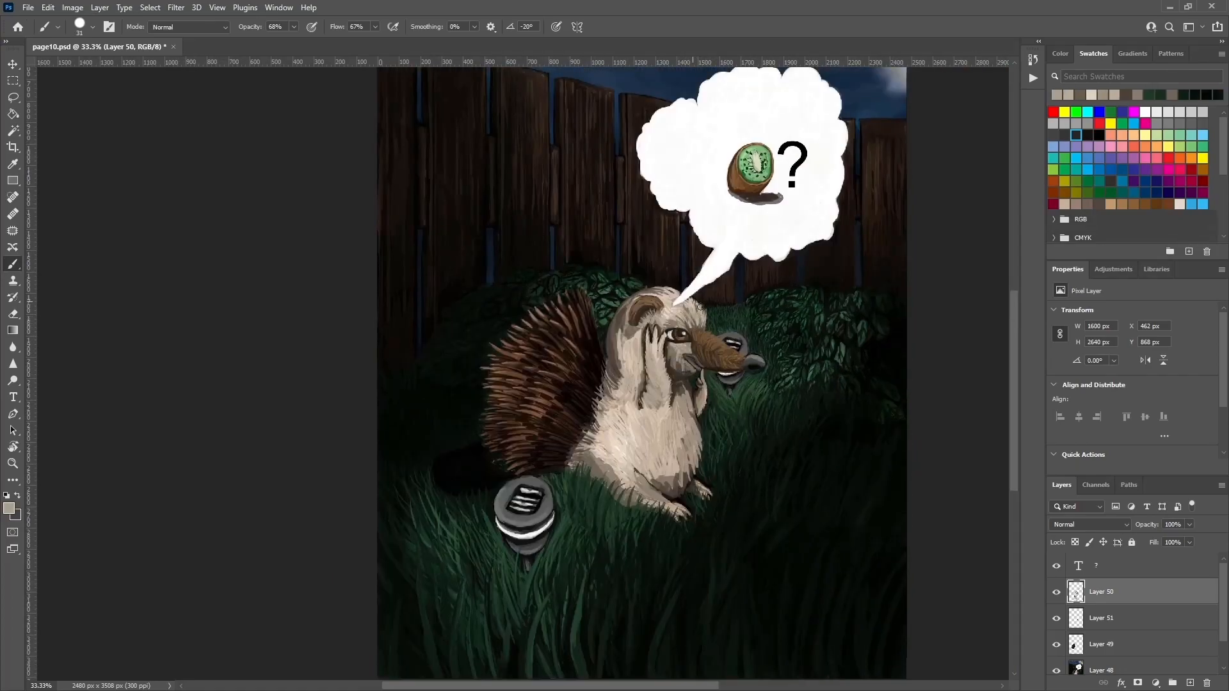
left_click(660, 287, "alt")
Add sampled grey-brown shading strokes behind the creature's ear and down its neck.
left_click(629, 364, "alt")
left_click(620, 321, "alt")
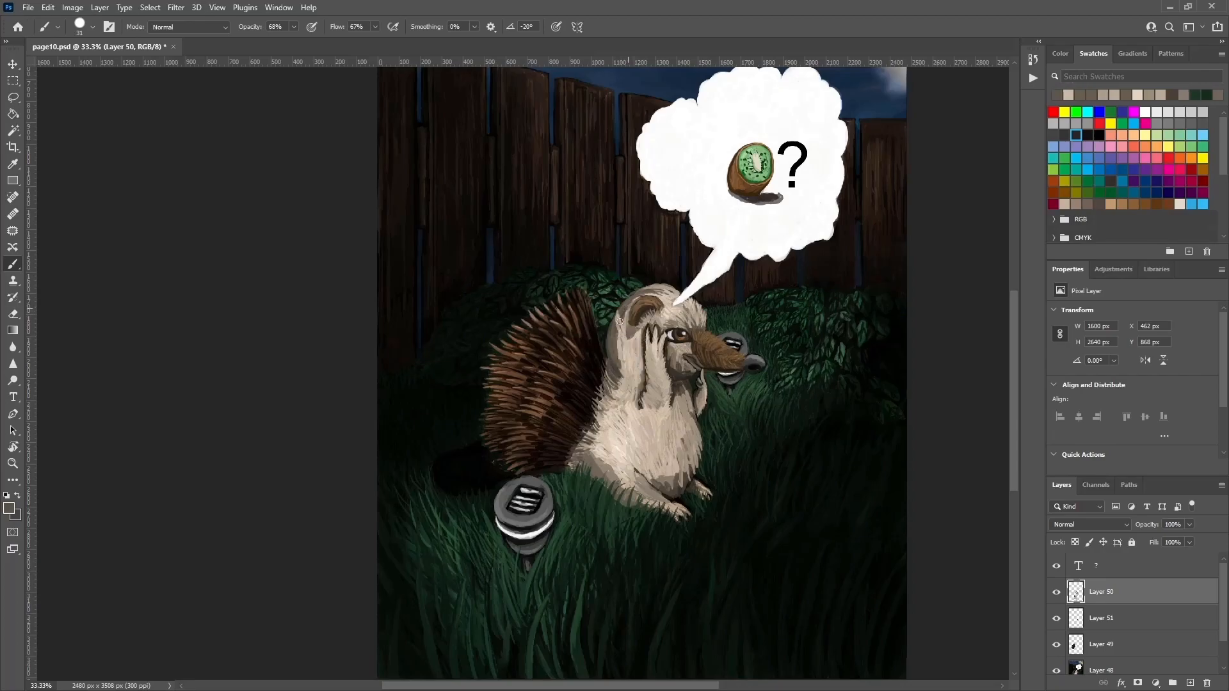
left_click(621, 326, "alt")
left_click(629, 319, "alt")
left_click_drag(614, 343, 628, 376)
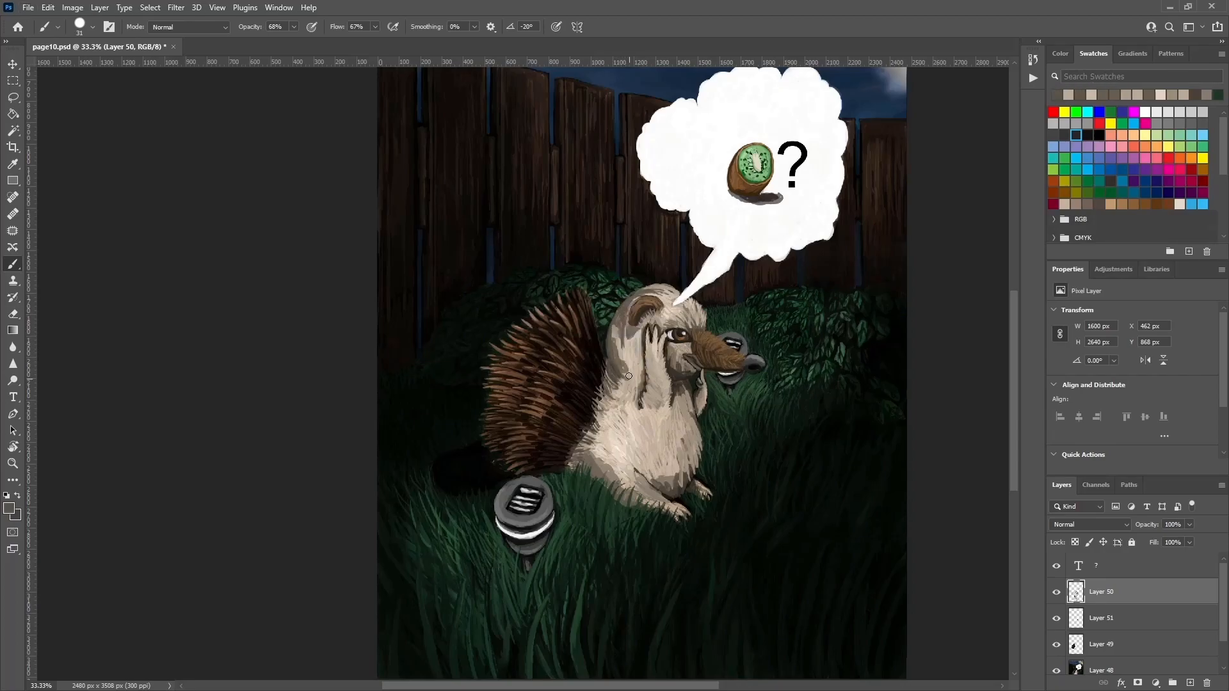
Blend sampled beige fur over the creature's shoulder, raised arms and belly.
left_click(610, 411, "alt")
left_click(617, 433, "alt")
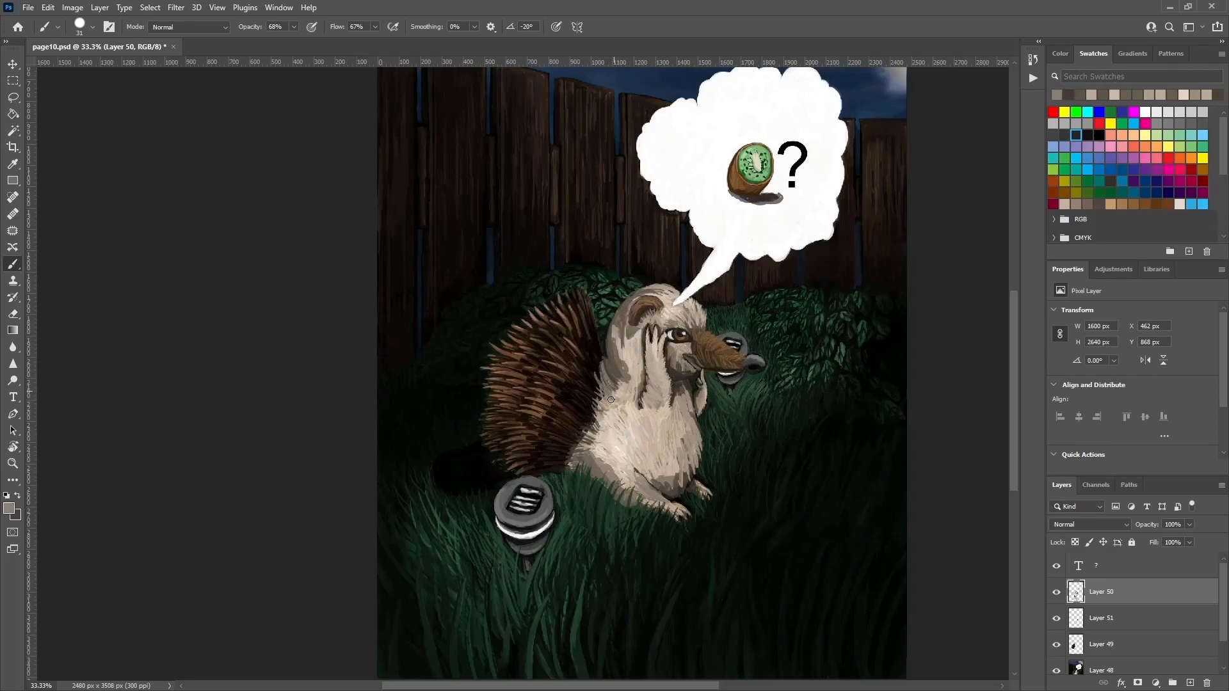
left_click(668, 405, "alt")
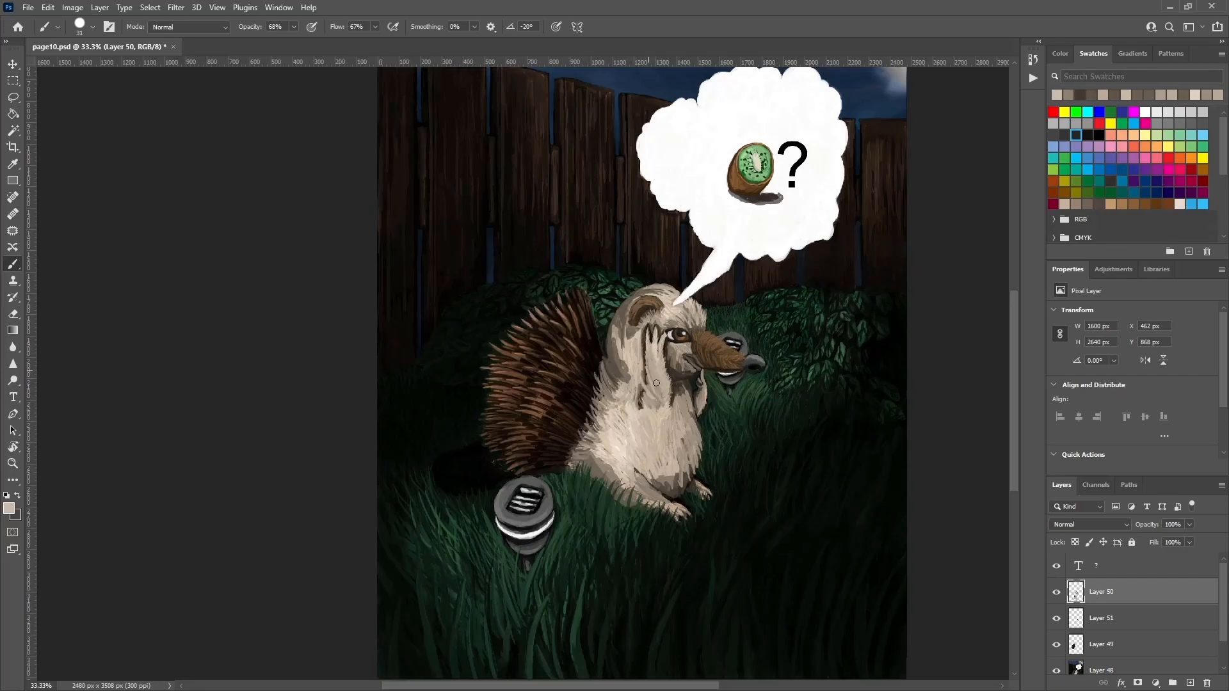
mouse_move(680, 390)
left_mouse_down()
mouse_move(692, 404)
mouse_move(702, 396)
left_mouse_up()
left_click(697, 442, "alt")
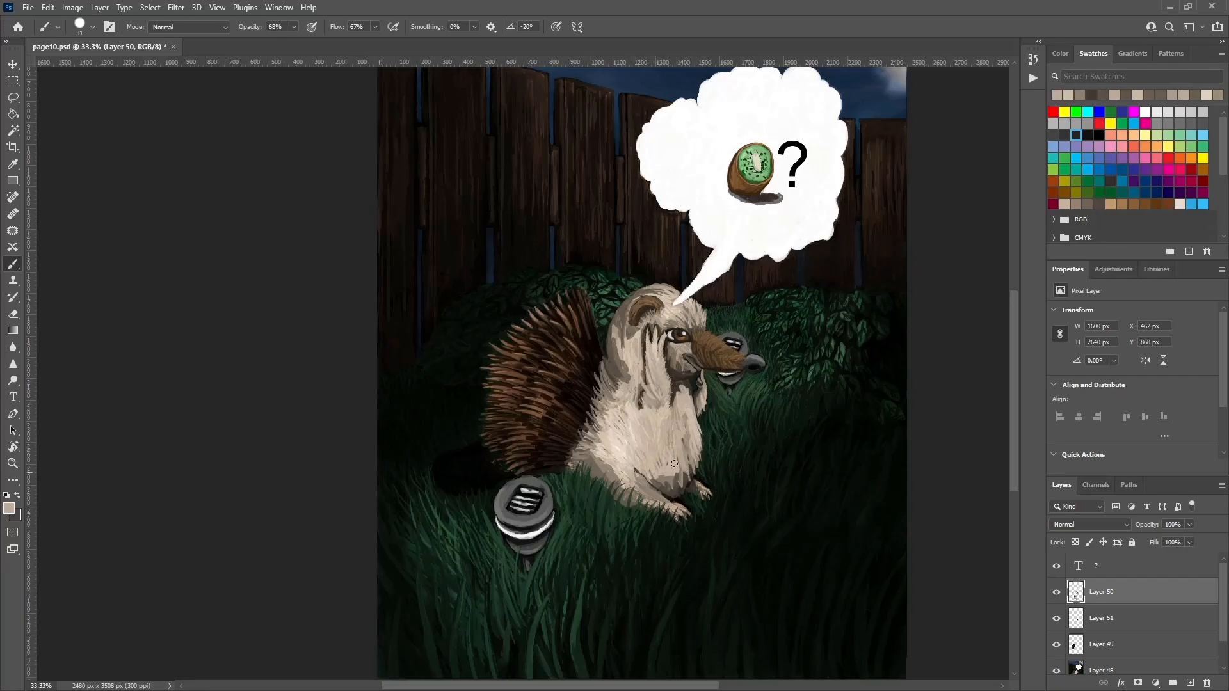
Set the foreground to a brighter green and paint grass blades beneath the lamp behind the creature's bill.
left_click(643, 541, "alt")
left_click(720, 423, "alt")
left_click(472, 514, "alt")
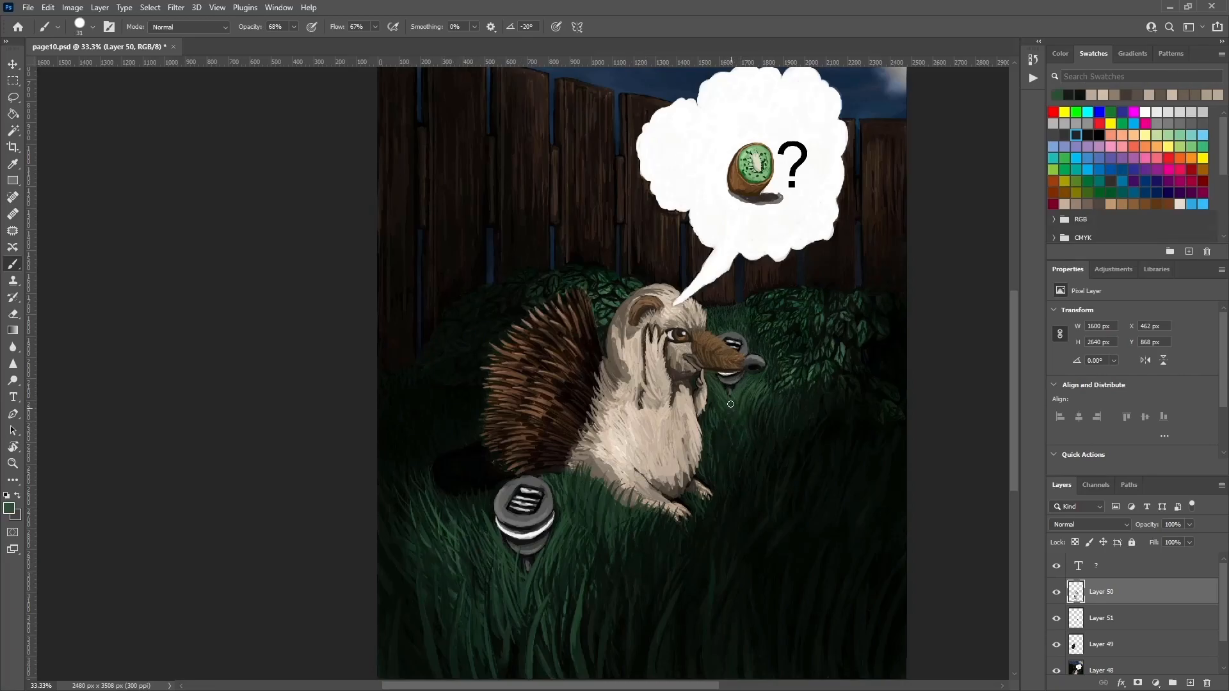
left_click(9, 508)
left_click(736, 156)
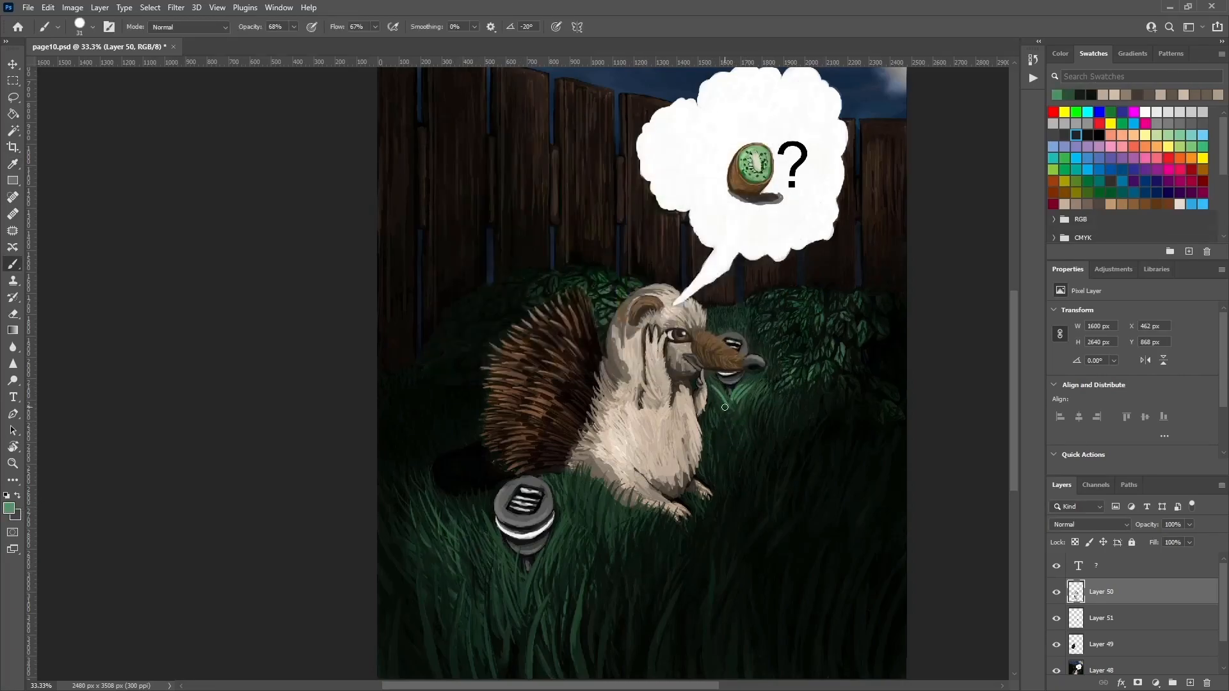
left_click_drag(721, 400, 748, 402)
left_click(739, 424, "alt")
left_click(735, 396, "alt")
Paint bright green grass blades fanning out around the base of the front lamp.
left_click_drag(523, 590, 513, 551)
mouse_move(521, 591)
left_mouse_down()
mouse_move(493, 558)
mouse_move(541, 559)
mouse_move(492, 555)
left_mouse_up()
left_click(747, 393, "alt")
mouse_move(531, 599)
left_mouse_down()
mouse_move(505, 573)
mouse_move(567, 554)
left_mouse_up()
mouse_move(532, 660)
left_mouse_down()
mouse_move(552, 576)
mouse_move(519, 596)
mouse_move(492, 561)
left_mouse_up()
left_click_drag(507, 610, 472, 529)
left_click_drag(543, 571, 580, 525)
left_click_drag(566, 594, 594, 532)
mouse_move(504, 560)
left_mouse_down()
mouse_move(470, 516)
mouse_move(431, 518)
left_mouse_up()
left_click_drag(554, 568, 577, 523)
Layer more grass blades below and beside the front lamp with a green sampled from the nearby grass.
left_click(546, 567, "alt")
left_click_drag(532, 604, 571, 528)
left_click_drag(537, 578, 560, 533)
mouse_move(527, 621)
left_mouse_down()
mouse_move(520, 586)
mouse_move(469, 551)
left_mouse_up()
mouse_move(463, 574)
left_mouse_down()
mouse_move(453, 557)
mouse_move(484, 545)
left_mouse_up()
left_click_drag(511, 620, 481, 568)
left_click_drag(460, 560, 447, 537)
left_click_drag(493, 651, 481, 597)
mouse_move(529, 641)
left_mouse_down()
mouse_move(524, 563)
mouse_move(567, 544)
left_mouse_up()
left_click_drag(605, 454, 639, 491)
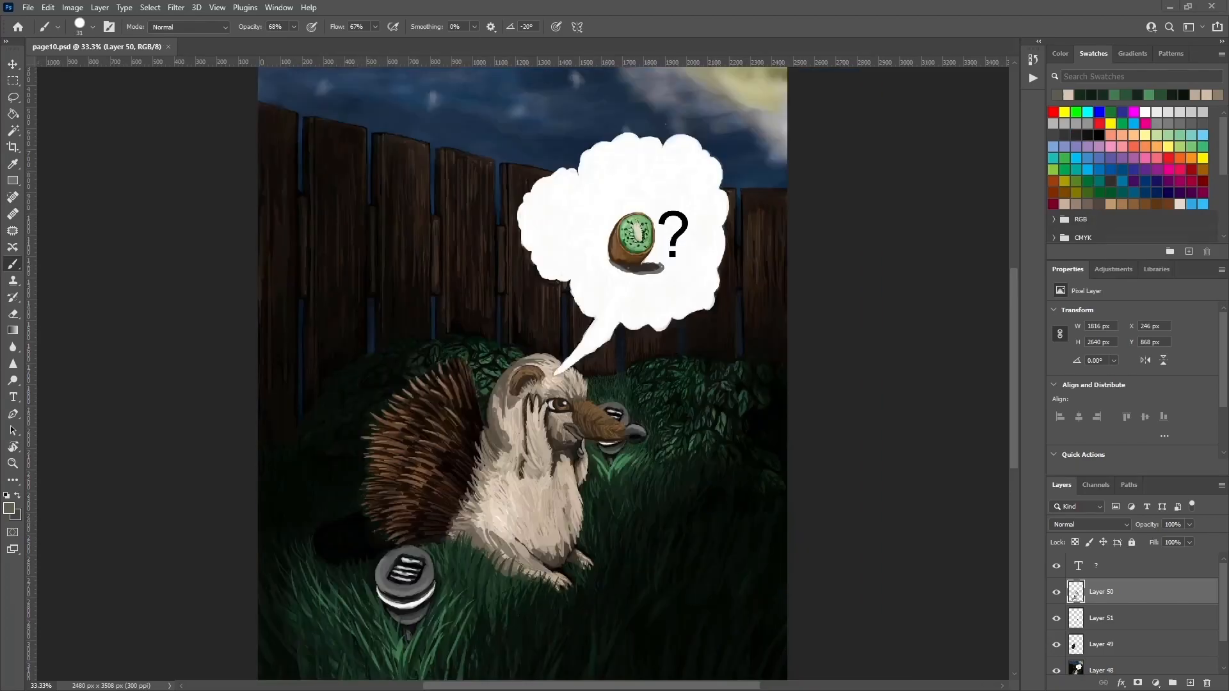
Reduce the brush size and paint sampled dark green strokes among the bright blades beneath the far lamp.
key("ctrl+plus")
key("ctrl+plus")
left_click_drag(748, 389, 724, 228)
right_click(756, 358)
left_click_drag(830, 390, 823, 389)
left_click(695, 409, "alt")
mouse_move(682, 432)
left_mouse_down()
mouse_move(714, 388)
mouse_move(714, 414)
mouse_move(676, 442)
left_mouse_up()
left_click_drag(711, 394, 679, 442)
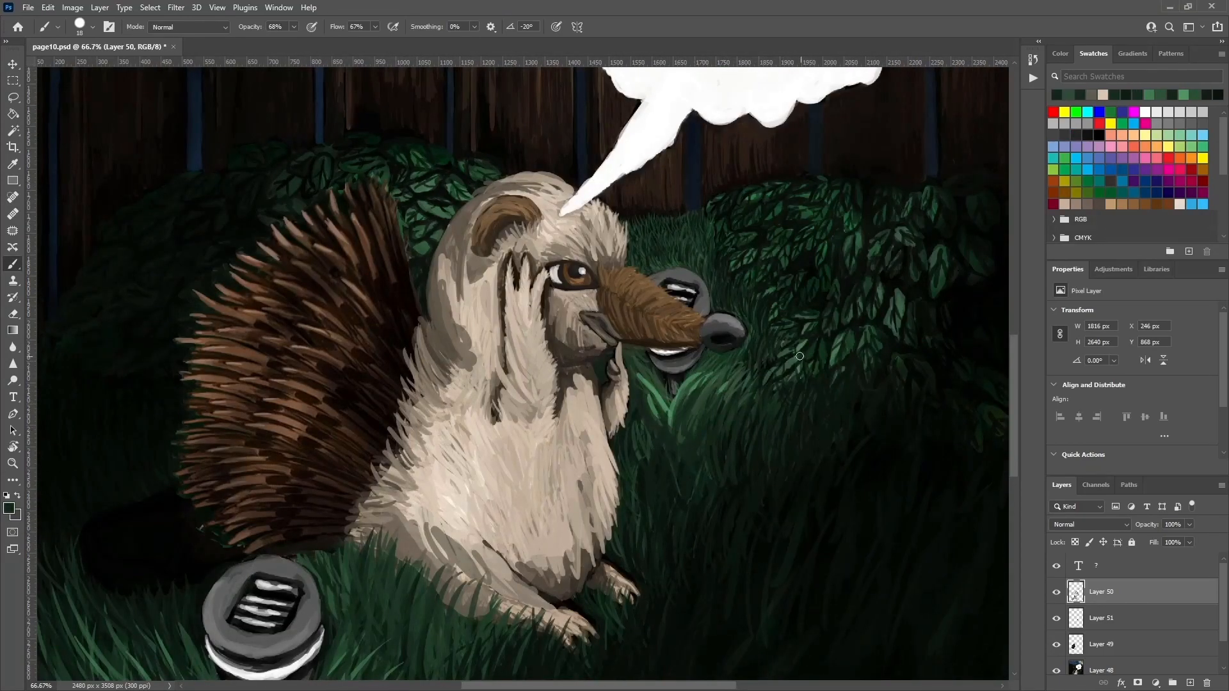
Paint sampled beige fur strokes down the back of the creature's head and over the crown above its ear.
left_click_drag(465, 224, 484, 240)
left_click_drag(477, 192, 441, 275)
left_click_drag(437, 256, 433, 324)
left_click_drag(445, 221, 437, 269)
mouse_move(467, 199)
left_mouse_down()
mouse_move(451, 222)
mouse_move(489, 187)
mouse_move(440, 269)
left_mouse_up()
left_click_drag(515, 229, 507, 179)
left_click_drag(539, 224, 529, 203)
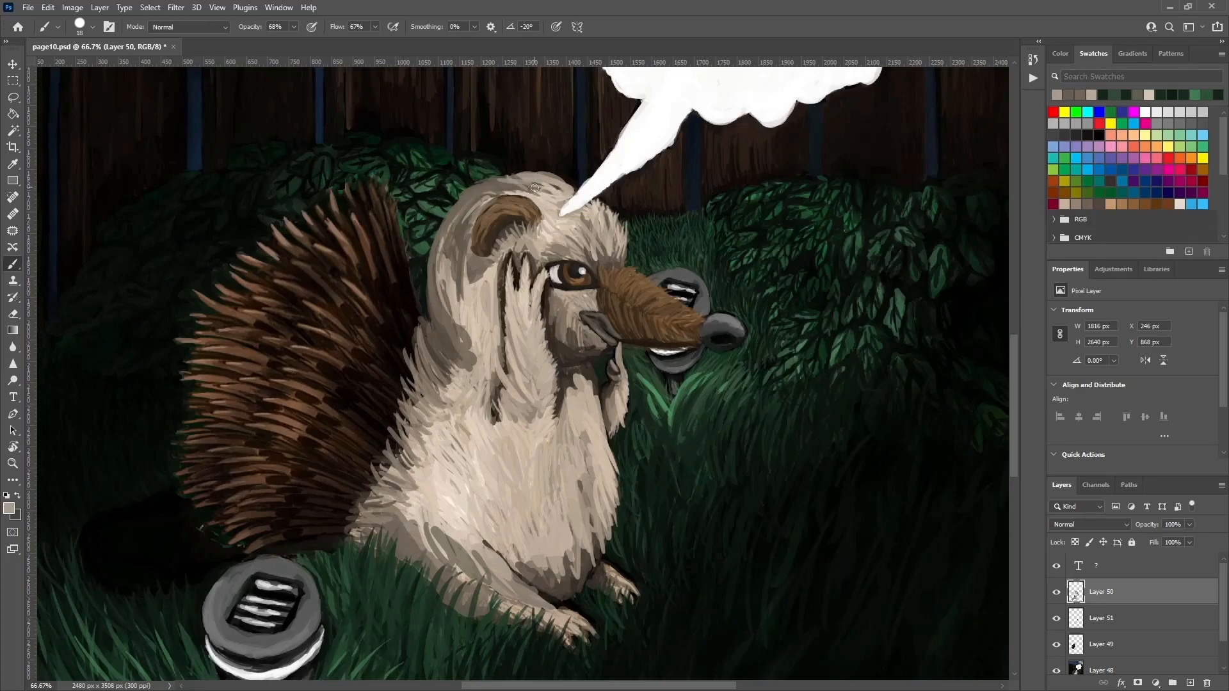
Blend the fur around the rim and base of the ear with beige and brown tones sampled beside it.
mouse_move(472, 230)
left_mouse_down()
mouse_move(494, 186)
mouse_move(458, 230)
mouse_move(504, 199)
left_mouse_up()
left_click(507, 192, "alt")
left_click(480, 224, "alt")
left_click(503, 235, "alt")
left_click_drag(475, 285, 478, 238)
left_click(472, 242, "alt")
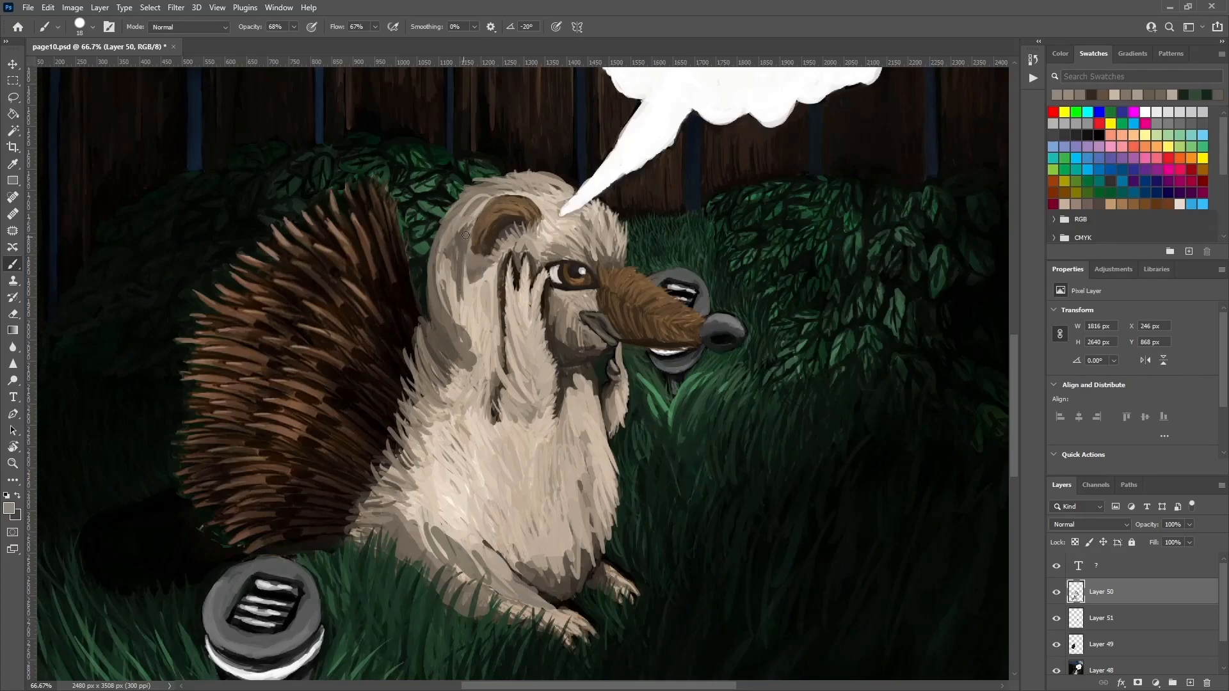
left_click(498, 213)
Paint greyish-beige strokes behind the ear, following the curve of the back of the head.
left_click(475, 221, "alt")
left_click_drag(470, 225, 452, 265)
mouse_move(456, 233)
left_mouse_down()
mouse_move(432, 299)
mouse_move(433, 273)
left_mouse_up()
left_click(458, 267, "alt")
left_click(463, 285, "alt")
left_click_drag(462, 260, 454, 288)
left_click_drag(458, 214, 441, 251)
mouse_move(460, 204)
left_mouse_down()
mouse_move(438, 257)
mouse_move(450, 234)
mouse_move(441, 241)
left_mouse_up()
Layer sampled mid-tone fur strokes from behind the ear down to the nape of the neck.
left_click(466, 218, "alt")
mouse_move(459, 221)
left_mouse_down()
mouse_move(442, 263)
mouse_move(464, 295)
left_mouse_up()
left_click(465, 293, "alt")
left_click(451, 269, "alt")
mouse_move(462, 244)
left_mouse_down()
mouse_move(445, 302)
mouse_move(435, 284)
left_mouse_up()
mouse_move(455, 254)
left_mouse_down()
mouse_move(442, 321)
mouse_move(436, 297)
left_mouse_up()
left_click(442, 295, "alt")
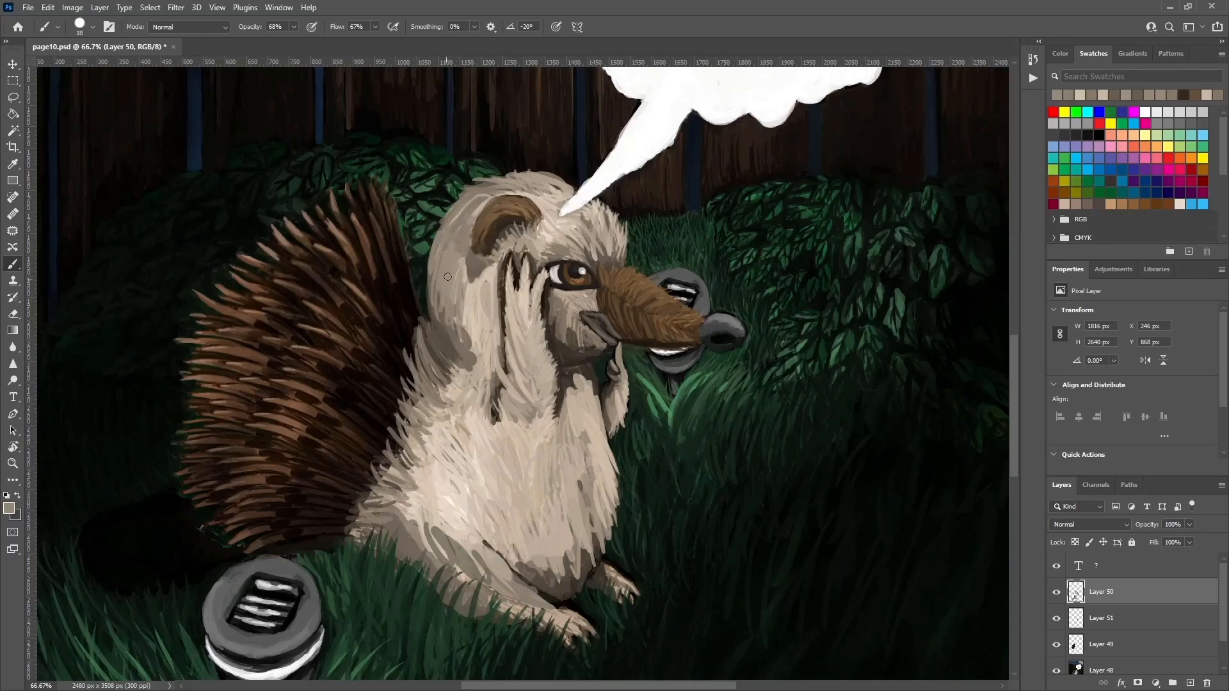
Paint sampled fur strokes along the edge of the raised forearm and on the cheek below the eye.
left_click(537, 340, "alt")
mouse_move(536, 327)
left_mouse_down()
mouse_move(521, 369)
mouse_move(546, 371)
left_mouse_up()
left_click_drag(545, 363, 551, 391)
left_click(621, 343, "alt")
left_click_drag(567, 298, 566, 319)
left_click_drag(558, 300, 564, 327)
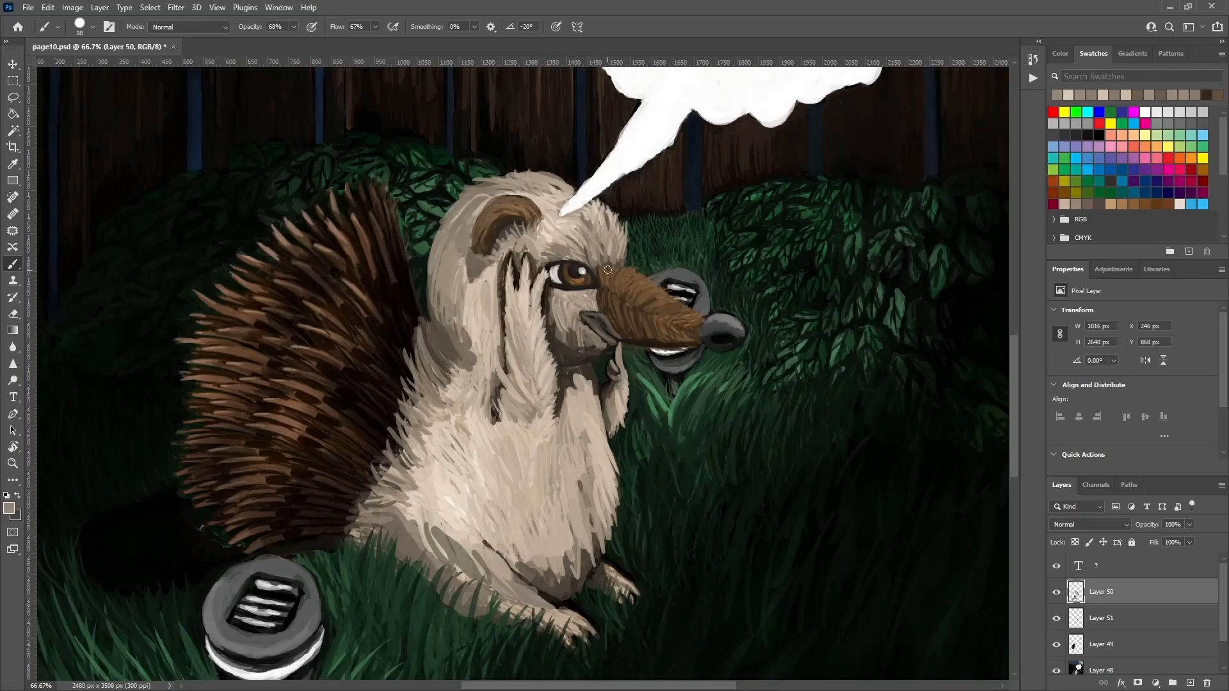
Add sampled light fur strokes beside the ear and refine the outer edge of the back of the head.
left_click(545, 246, "alt")
left_click_drag(540, 220, 511, 251)
left_click_drag(465, 219, 552, 228)
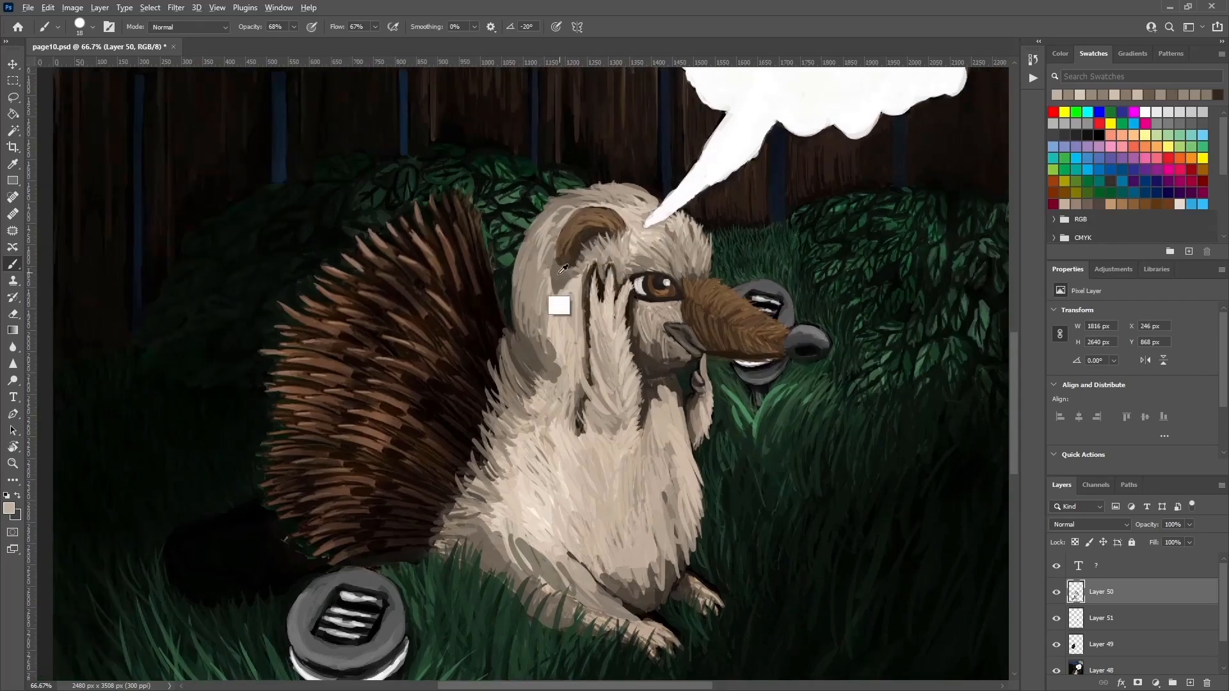
left_click_drag(570, 317, 669, 306)
key("ctrl+plus")
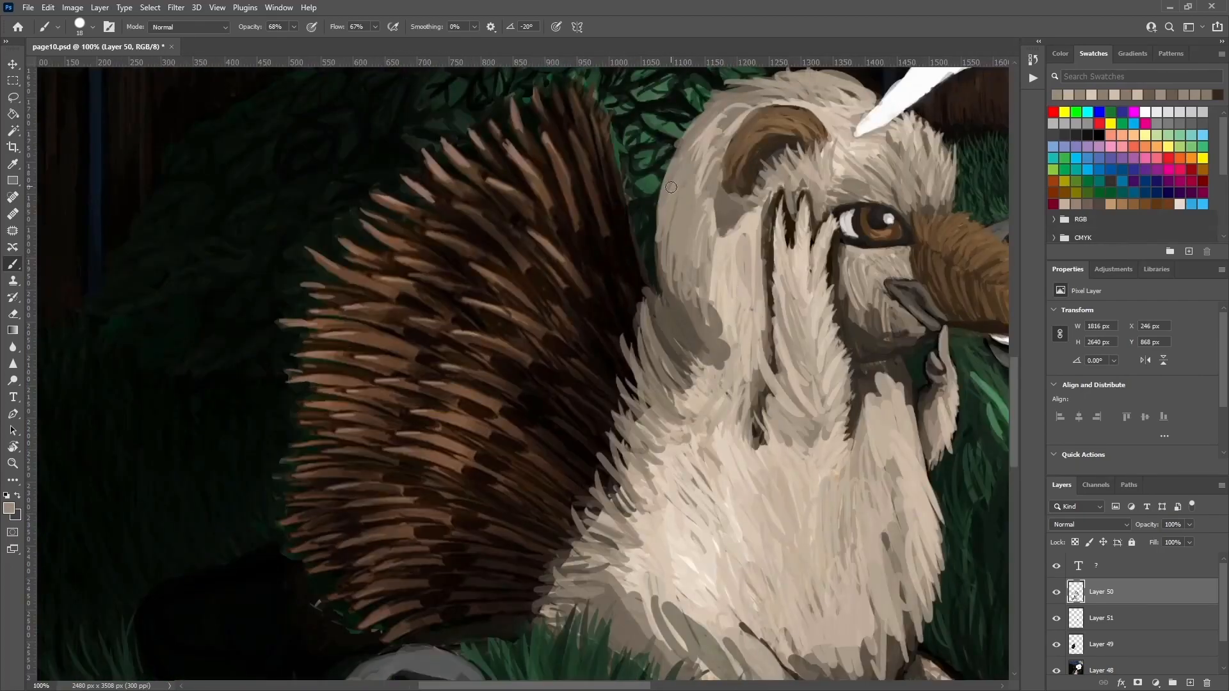
left_click_drag(677, 159, 701, 222)
Reduce the brush size and paint sampled brown strokes over the upper quills closest to the head.
key("ctrl+plus")
right_click(784, 231)
mouse_move(793, 181)
left_mouse_down()
mouse_move(781, 291)
mouse_move(749, 179)
left_mouse_up()
left_click(867, 270)
left_click(768, 257, "alt")
left_click_drag(750, 198, 768, 243)
left_click(708, 251, "alt")
left_click(623, 181, "alt")
left_click_drag(631, 199, 658, 266)
Deepen the gaps between the upper quills with dark browns sampled from the quills and background.
left_click_drag(554, 205, 621, 310)
mouse_move(619, 310)
left_mouse_down()
mouse_move(589, 236)
mouse_move(611, 233)
mouse_move(633, 277)
mouse_move(609, 221)
left_mouse_up()
left_click(592, 205, "alt")
left_click(635, 273, "alt")
left_click(538, 309, "alt")
mouse_move(543, 296)
left_mouse_down()
mouse_move(513, 269)
mouse_move(585, 312)
left_mouse_up()
left_click(628, 363, "alt")
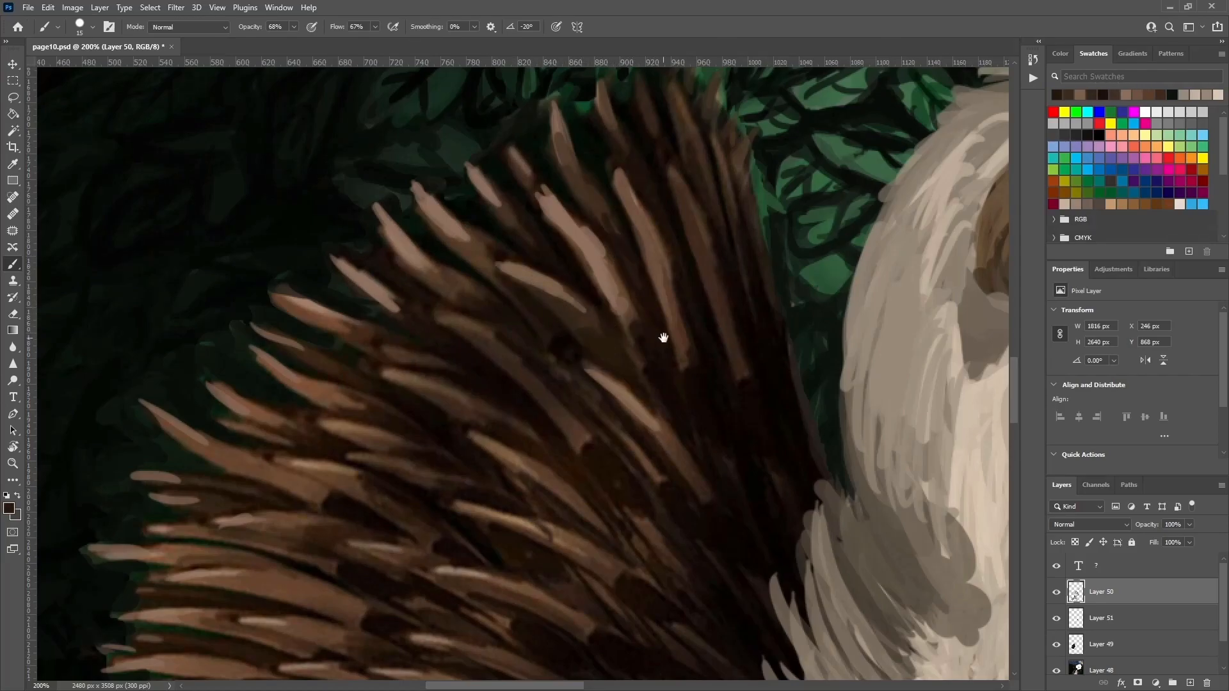
Sample a near-black tone and darken the spaces among the quills toward their outer edge.
key("ctrl+minus")
left_click(682, 561, "alt")
left_click_drag(682, 561, 634, 599)
left_click_drag(694, 441, 665, 509)
scroll(711, 405, "left", 5)
scroll(597, 411, "left", 4)
scroll(597, 411, "down", 2)
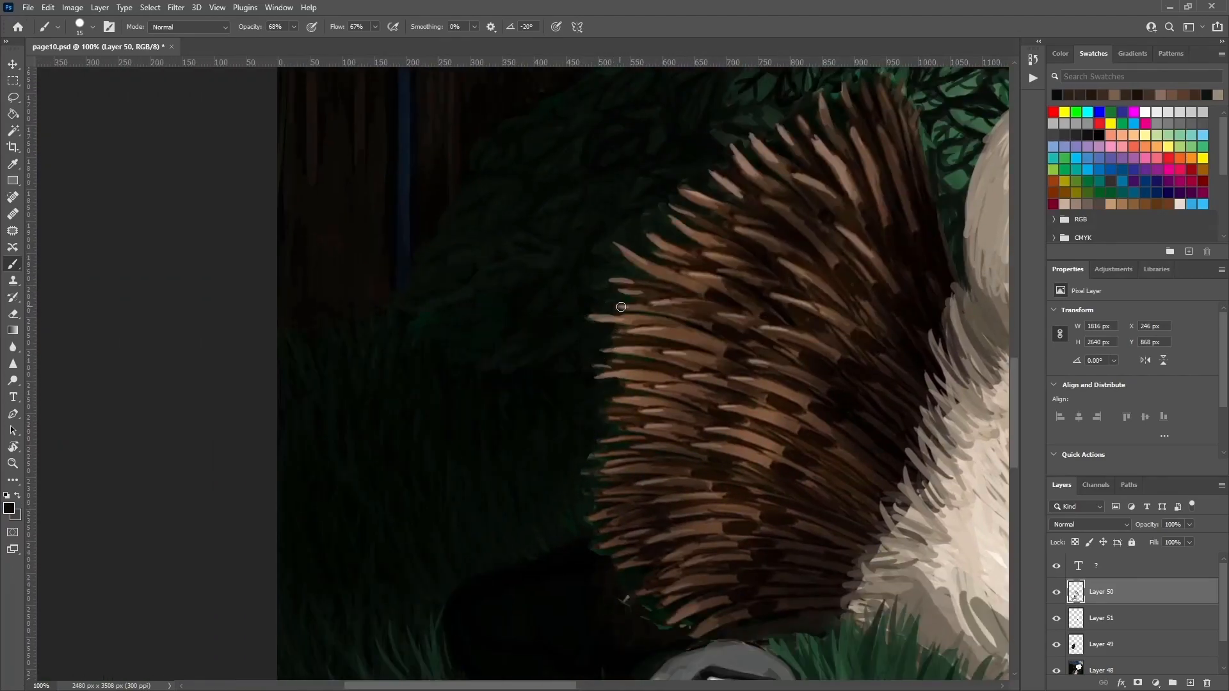
Paint light brown highlights on the middle and lower quills with tones sampled from neighbouring quills.
left_click_drag(614, 329, 683, 312)
left_click(804, 417, "alt")
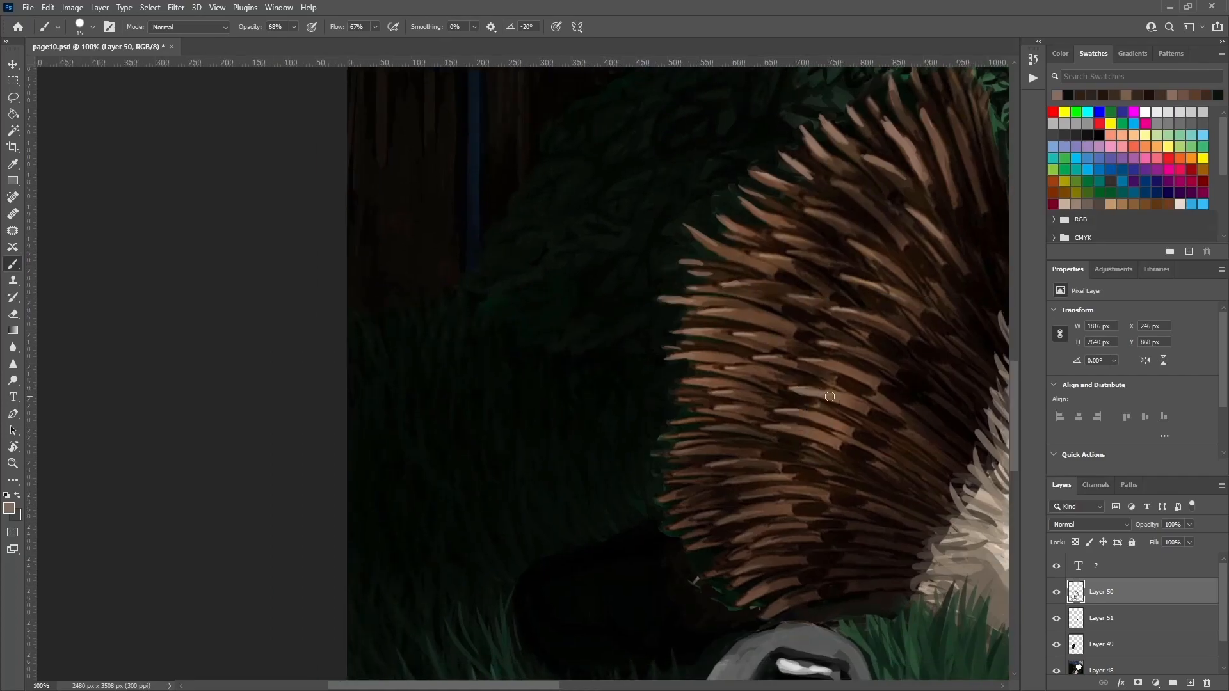
left_click(864, 409, "alt")
left_click(792, 442, "alt")
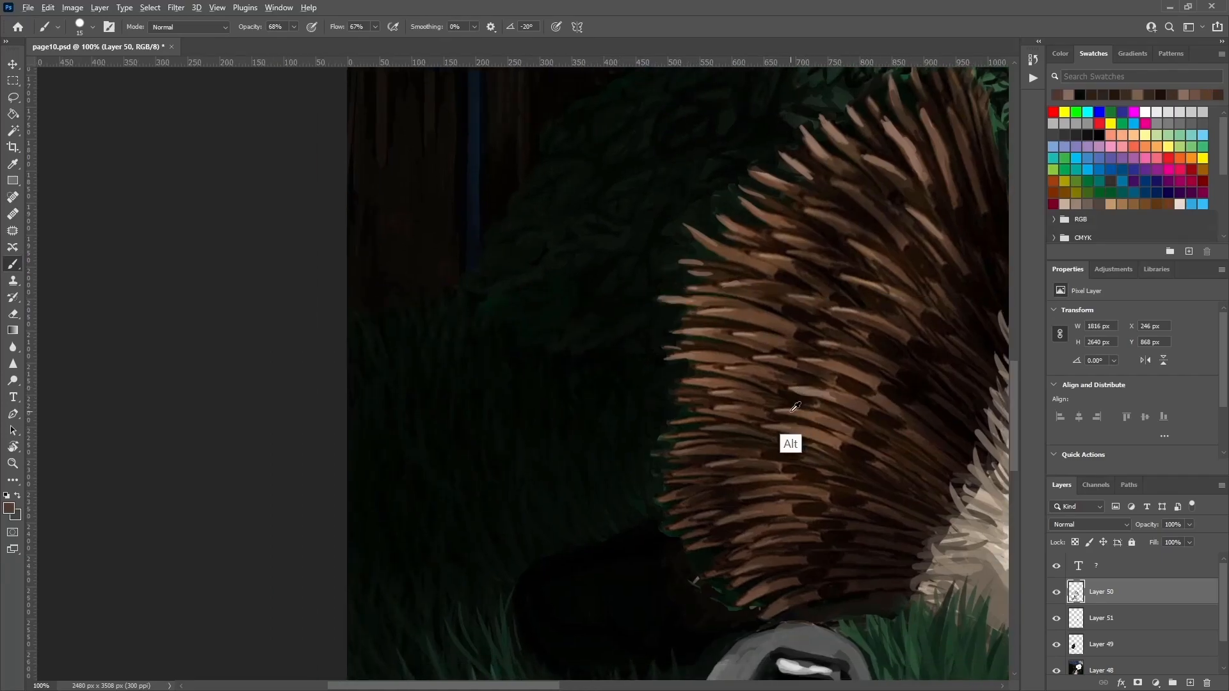
left_click(804, 422, "alt")
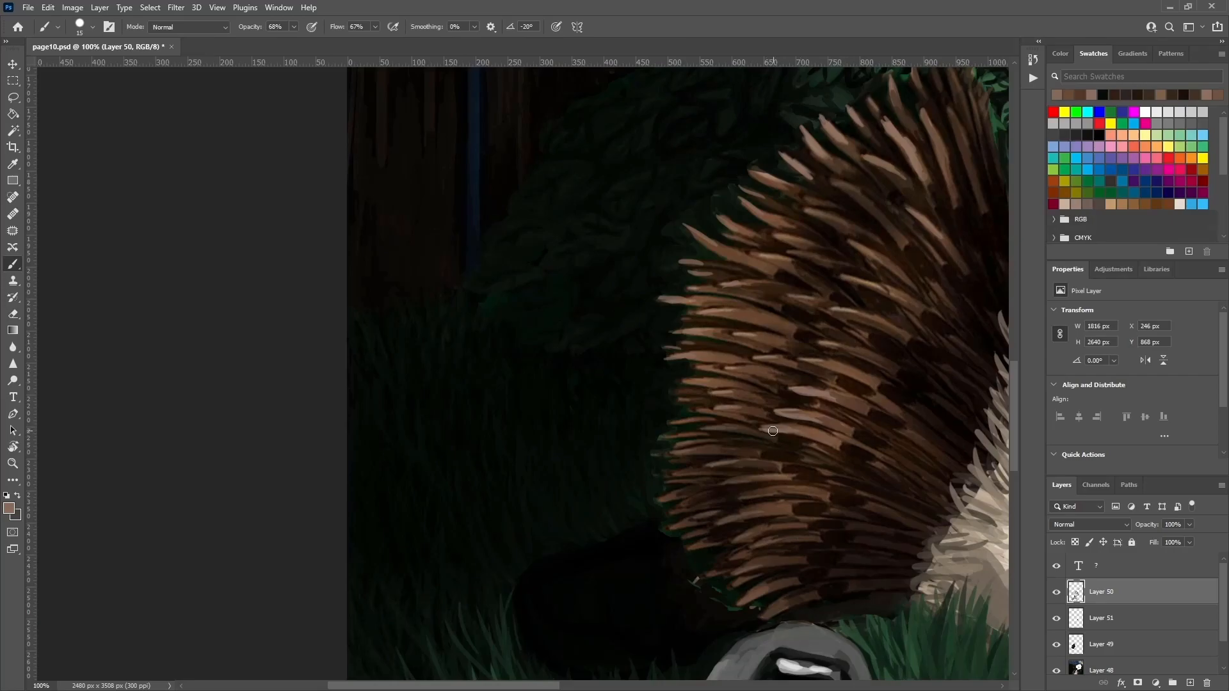
left_click_drag(778, 492, 736, 500)
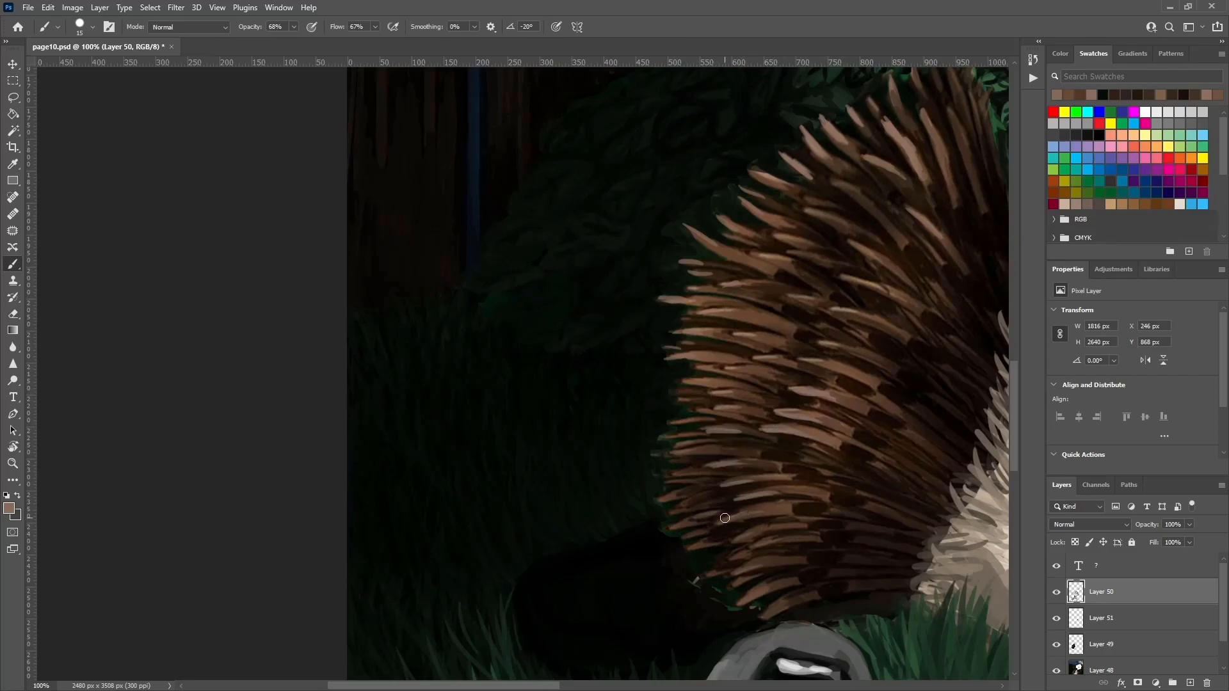
Paint sampled near-black over the grass and shadow beside the lowest quill tips.
left_click(721, 586, "alt")
left_click(672, 557, "alt")
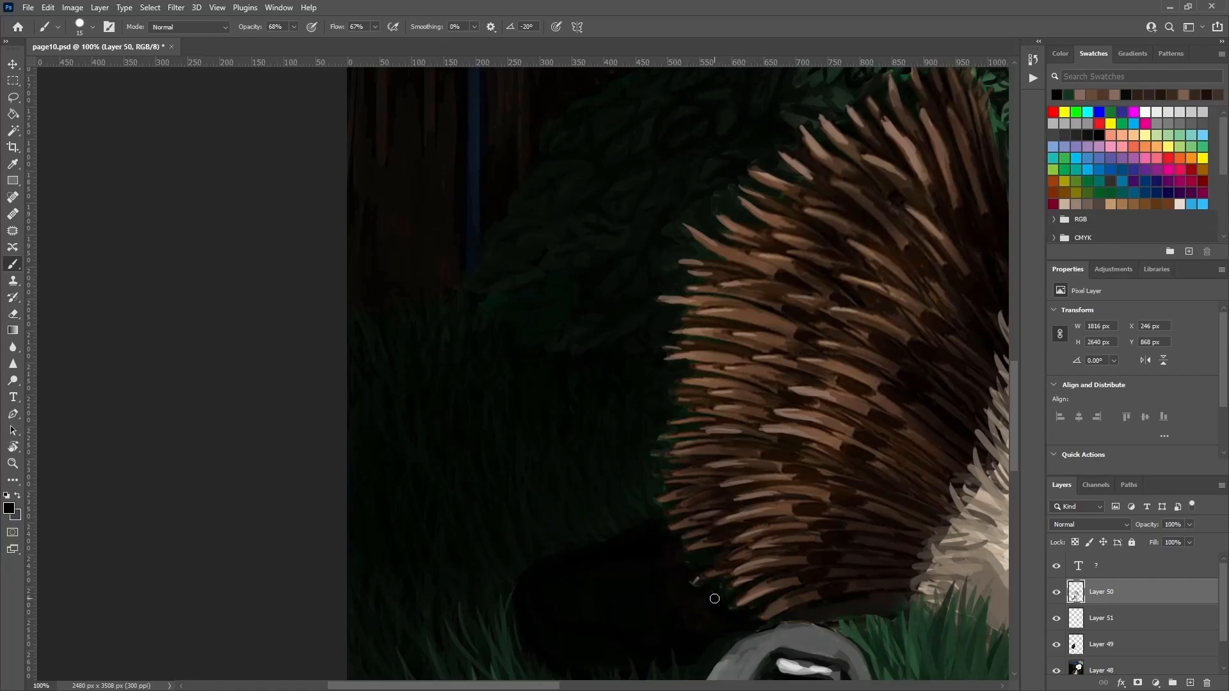
left_click_drag(662, 550, 631, 548)
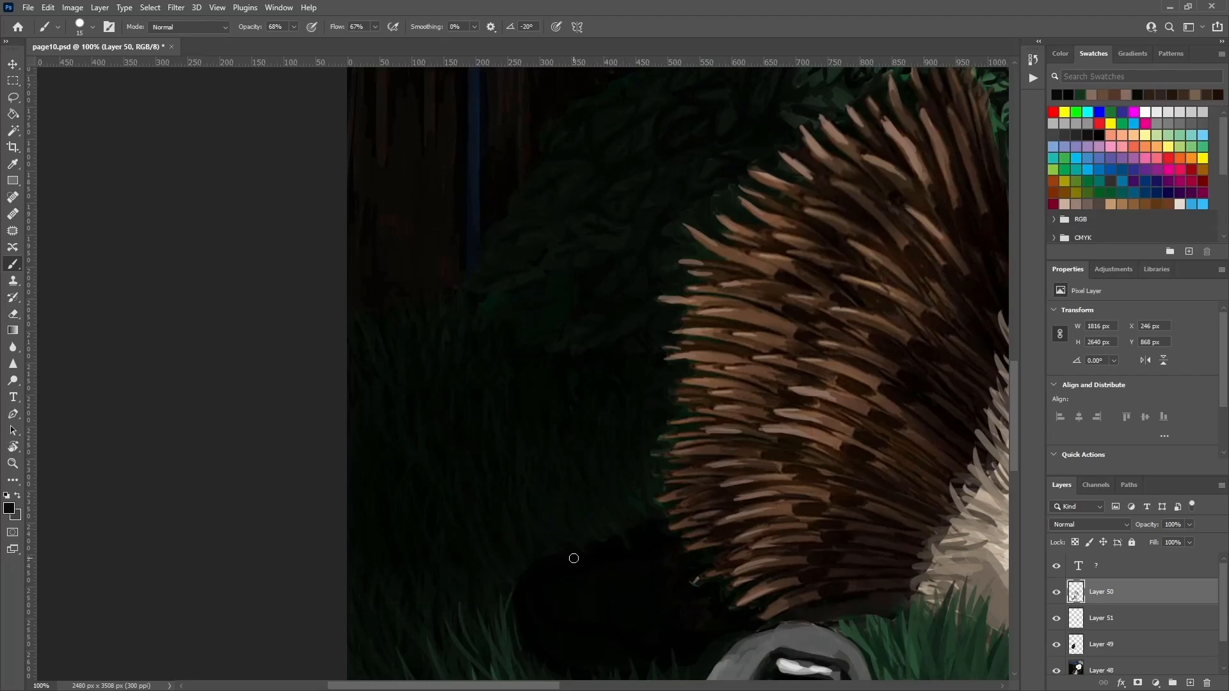
left_click_drag(611, 498, 705, 520)
Paint sampled fur strokes over the creature's shoulder and upper arm below the neck.
left_click_drag(766, 425, 574, 516)
left_click(936, 463, "alt")
mouse_move(938, 443)
left_mouse_down()
mouse_move(925, 387)
mouse_move(952, 424)
mouse_move(922, 401)
mouse_move(932, 380)
mouse_move(939, 391)
left_mouse_up()
left_click(954, 485, "alt")
left_click(949, 416, "alt")
left_click_drag(944, 466, 922, 431)
left_click(919, 493, "alt")
Paint long greyish-brown fur strokes from the shoulder up the shaded back of the neck.
mouse_move(945, 490)
left_mouse_down()
mouse_move(912, 432)
mouse_move(925, 425)
mouse_move(877, 403)
left_mouse_up()
left_click(888, 438, "alt")
mouse_move(887, 435)
left_mouse_down()
mouse_move(856, 385)
mouse_move(858, 285)
left_mouse_up()
left_click(882, 303, "alt")
mouse_move(870, 354)
left_mouse_down()
mouse_move(849, 231)
mouse_move(869, 315)
left_mouse_up()
left_click(890, 323, "alt")
left_click_drag(864, 320, 854, 256)
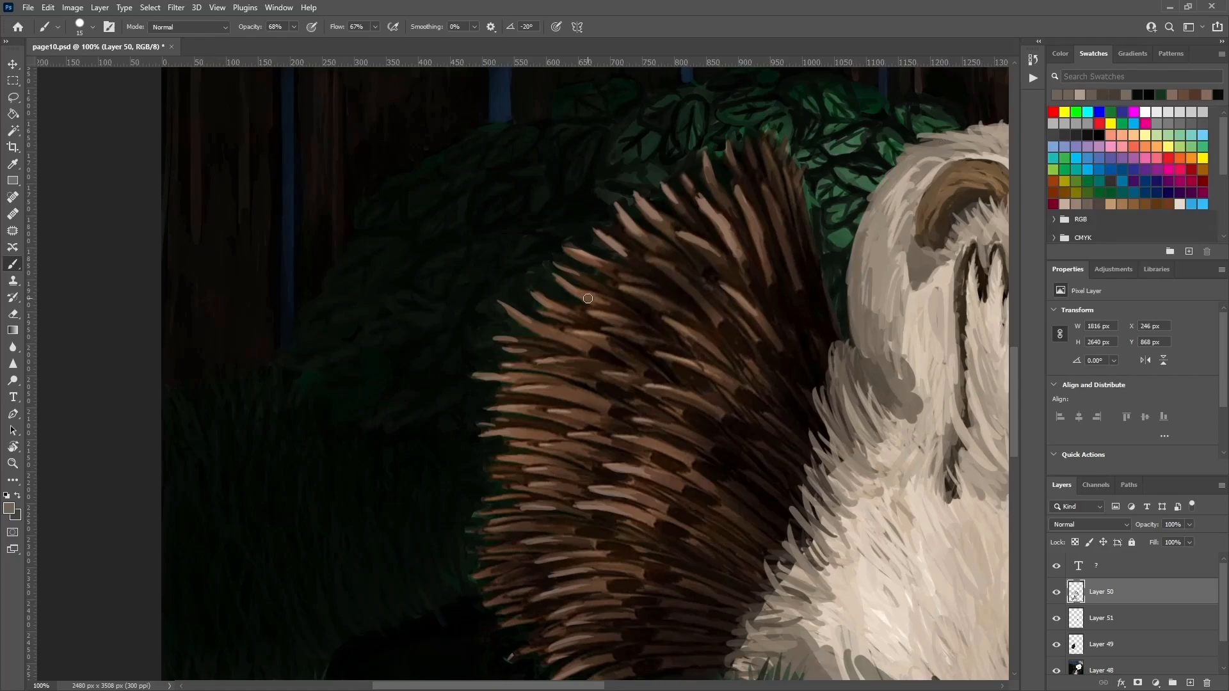
Paint short sampled fur strokes along the back of the head beside the ear.
key("ctrl+minus")
mouse_move(783, 320)
left_mouse_down()
mouse_move(759, 262)
mouse_move(780, 233)
left_mouse_up()
left_click(778, 301, "alt")
left_click(768, 269, "alt")
left_click(763, 308, "alt")
left_click_drag(762, 256, 786, 224)
left_click(759, 285, "alt")
left_click_drag(752, 282, 773, 247)
Blend the back edge of the neck into the head with sampled light and dark beige strokes.
left_click(748, 293, "alt")
left_click_drag(737, 337, 736, 316)
left_click(733, 336, "alt")
left_click(742, 392, "alt")
left_click_drag(745, 387, 754, 366)
left_click(751, 377, "alt")
mouse_move(757, 392)
left_mouse_down()
mouse_move(771, 313)
mouse_move(756, 295)
left_mouse_up()
left_click(768, 346, "alt")
Layer sampled fur strokes from below the ear down the neck to the shoulder.
left_click(752, 308, "alt")
left_click_drag(770, 339, 760, 287)
mouse_move(785, 339)
left_mouse_down()
mouse_move(769, 290)
mouse_move(786, 284)
mouse_move(794, 298)
mouse_move(746, 330)
left_mouse_up()
left_click(794, 297, "alt")
left_click(782, 320, "alt")
left_click(794, 301, "alt")
left_click_drag(744, 384, 743, 382)
left_click_drag(753, 418, 739, 386)
mouse_move(752, 440)
left_mouse_down()
mouse_move(733, 416)
mouse_move(737, 381)
mouse_move(727, 403)
left_mouse_up()
Paint sampled beige fur strokes along the creature's back where it meets the lower quills.
left_click(763, 465, "alt")
left_click(756, 413, "alt")
left_click_drag(712, 517, 683, 489)
mouse_move(716, 517)
left_mouse_down()
mouse_move(691, 480)
mouse_move(704, 465)
left_mouse_up()
Soften the neck shading behind the raised hand with sampled mid-tone strokes.
left_click(776, 376, "alt")
left_click(798, 359, "alt")
left_click_drag(766, 358, 751, 332)
left_click(781, 378, "alt")
left_click_drag(781, 377, 750, 337)
left_click_drag(749, 347, 742, 316)
Paint long fur strokes up the back of the head and finer ones between the ear and raised hand.
mouse_move(776, 366)
left_mouse_down()
mouse_move(747, 306)
mouse_move(768, 255)
mouse_move(756, 244)
left_mouse_up()
left_click(782, 257, "alt")
left_click_drag(757, 320, 745, 256)
mouse_move(768, 361)
left_mouse_down()
mouse_move(741, 272)
mouse_move(758, 320)
mouse_move(835, 258)
mouse_move(817, 264)
left_mouse_up()
left_click_drag(834, 310, 840, 258)
left_click(1081, 190)
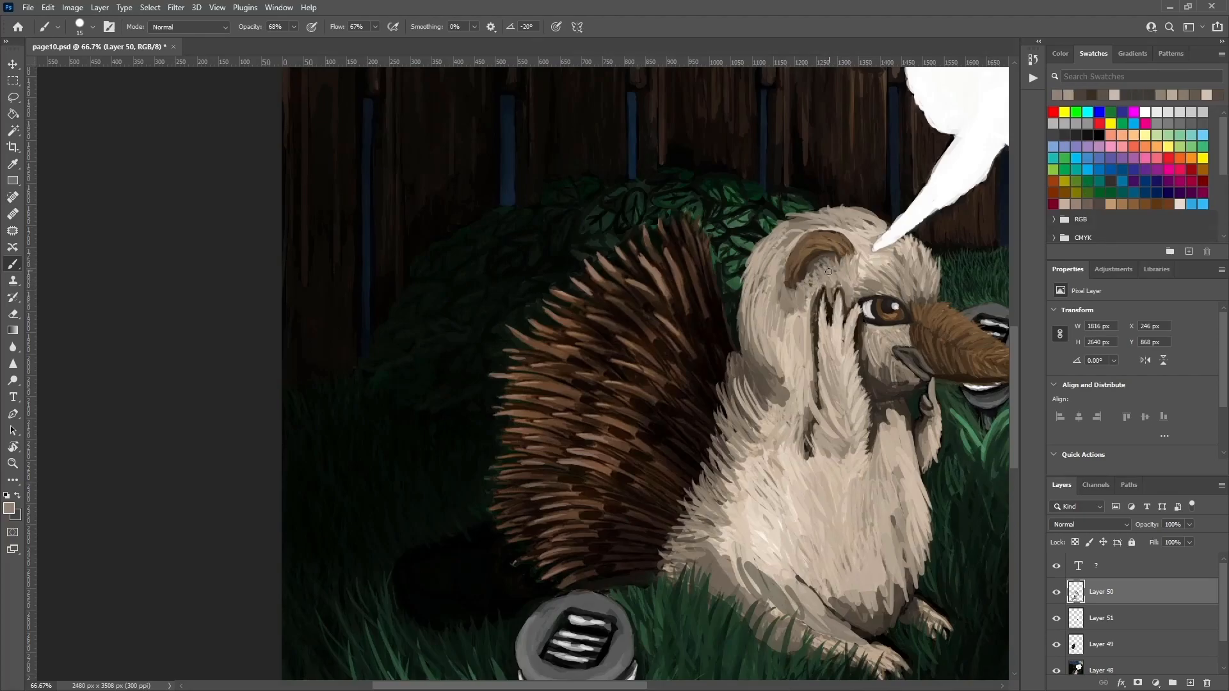
mouse_move(829, 307)
left_mouse_down()
mouse_move(820, 268)
mouse_move(854, 251)
mouse_move(854, 273)
left_mouse_up()
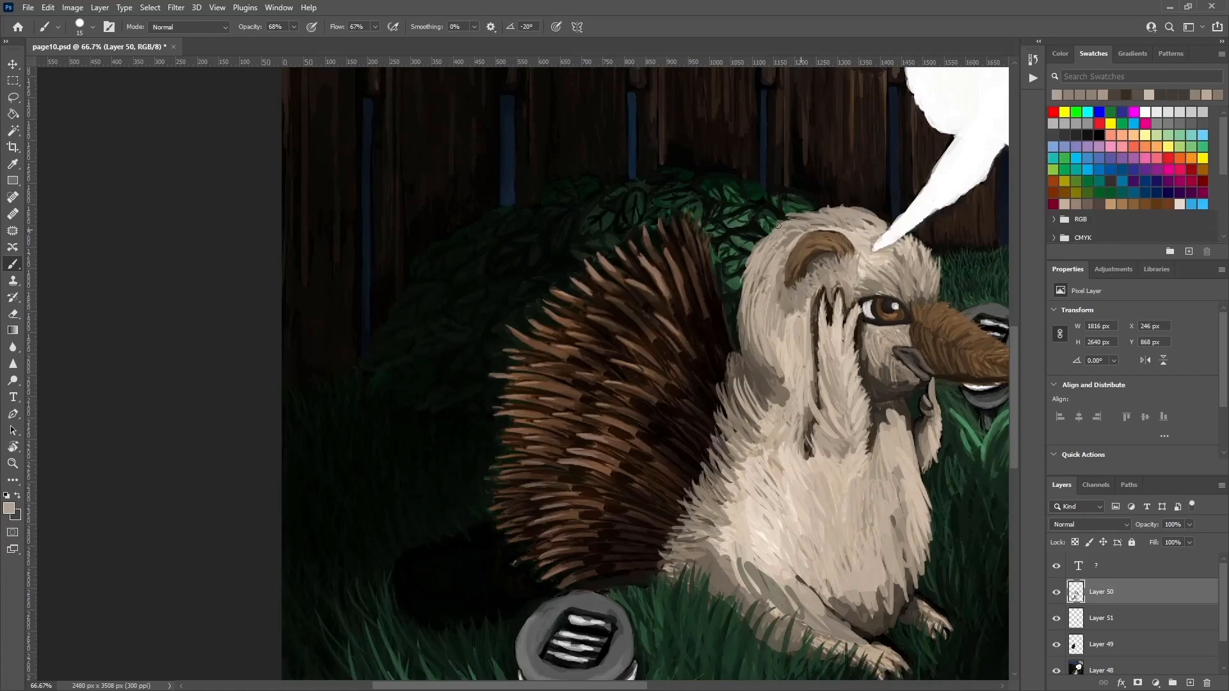
Touch up the ear's outer edge and the shaded neck fur with sampled beige and brown tones.
left_click_drag(788, 253, 793, 239)
left_click_drag(758, 334, 749, 360)
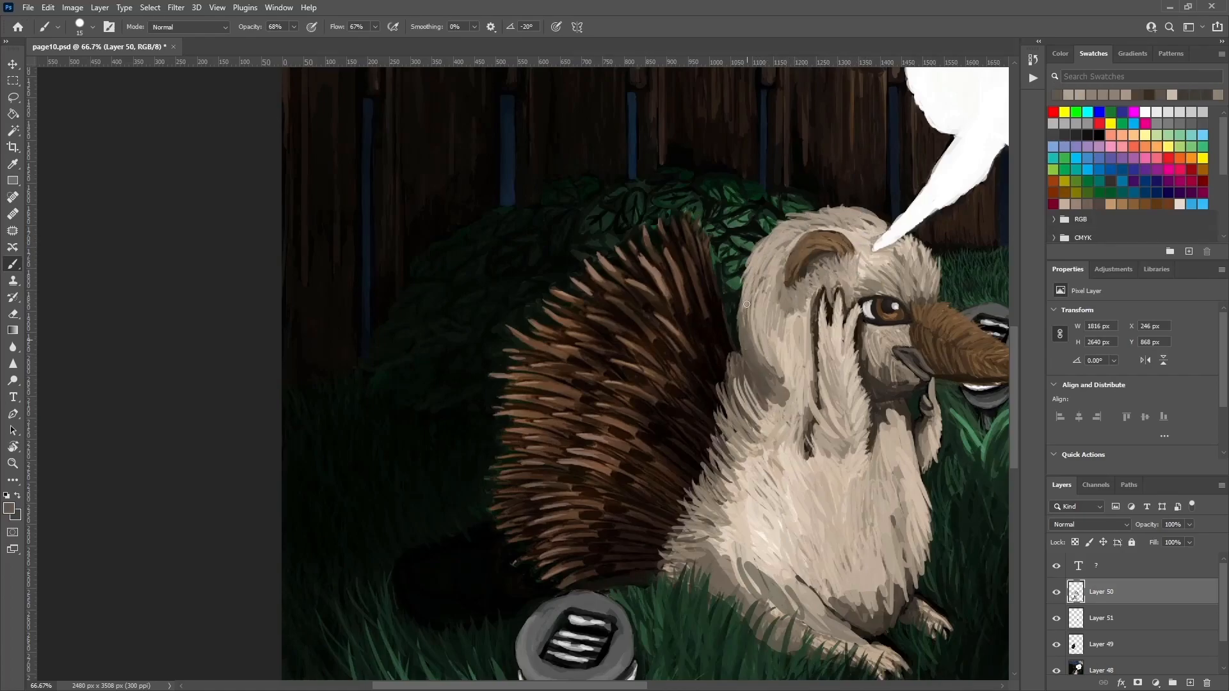
left_click(747, 289, "alt")
Refine the fur on the chest beneath the far hand with colours sampled around it.
mouse_move(765, 253)
left_mouse_down()
mouse_move(736, 296)
mouse_move(724, 288)
left_mouse_up()
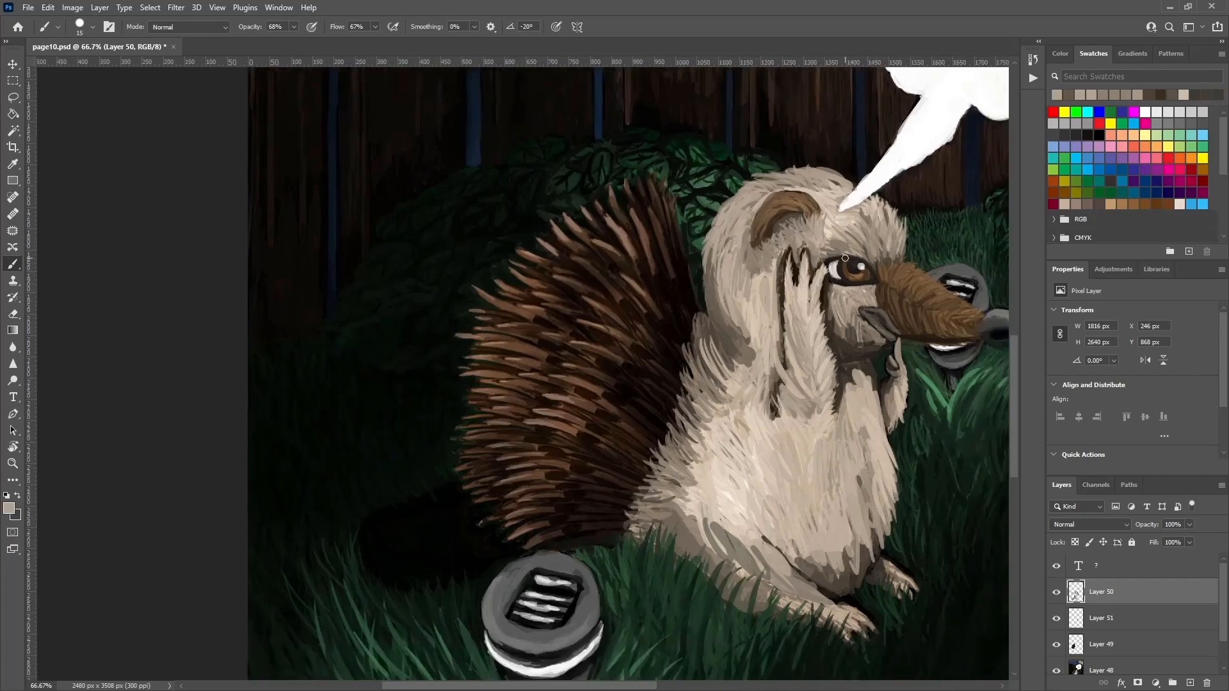
mouse_move(883, 408)
left_mouse_down()
mouse_move(868, 384)
mouse_move(893, 428)
mouse_move(908, 390)
left_mouse_up()
left_click(886, 391, "alt")
left_click(891, 404, "alt")
left_click(898, 397, "alt")
Refine the fur on the raised forearm and the chest beneath it with tones sampled around them.
left_click(782, 320, "alt")
mouse_move(785, 315)
left_mouse_down()
mouse_move(790, 388)
mouse_move(789, 282)
mouse_move(796, 331)
mouse_move(775, 273)
left_mouse_up()
left_click(791, 384, "alt")
left_click(787, 301, "alt")
left_click(788, 365, "alt")
left_click(813, 328, "alt")
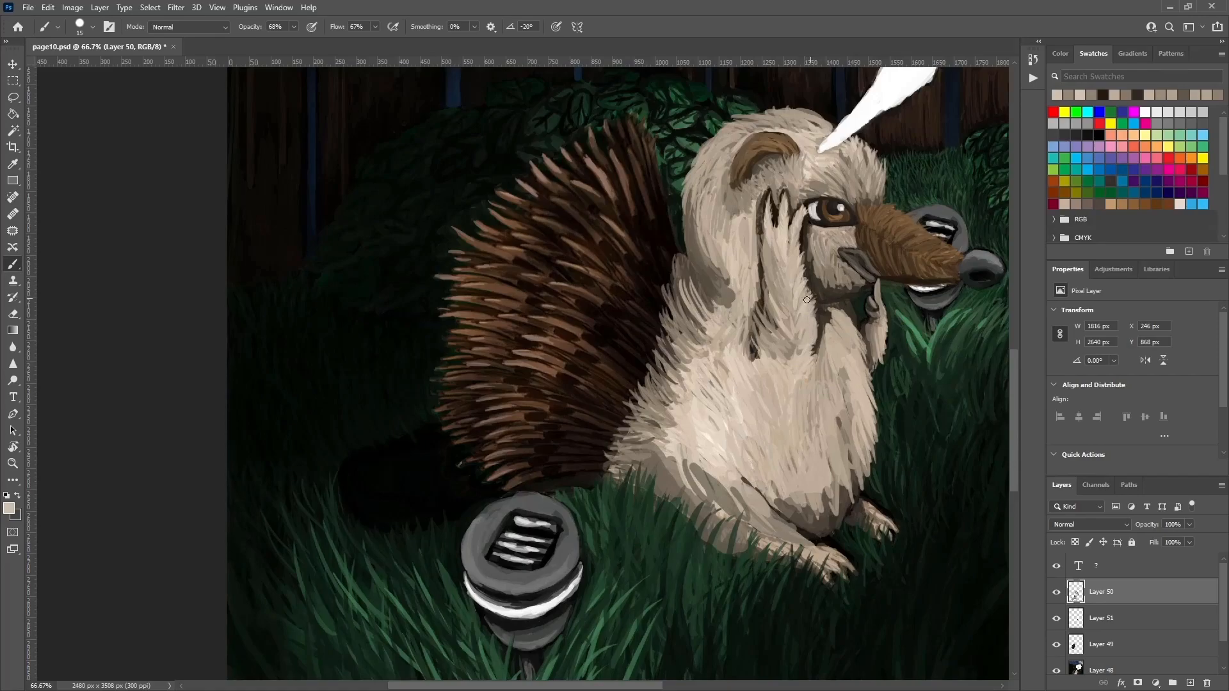
left_click(812, 332, "alt")
left_click(797, 418, "alt")
Paint fur strokes across the lower belly and down to the near thigh with sampled beige and brown tones.
mouse_move(823, 358)
left_mouse_down()
mouse_move(811, 376)
mouse_move(845, 402)
mouse_move(846, 477)
mouse_move(849, 451)
left_mouse_up()
left_click(837, 512, "alt")
mouse_move(822, 508)
left_mouse_down()
mouse_move(826, 477)
mouse_move(790, 488)
left_mouse_up()
left_click_drag(784, 502, 742, 473)
left_click(826, 533, "alt")
mouse_move(801, 529)
left_mouse_down()
mouse_move(762, 499)
mouse_move(774, 503)
mouse_move(768, 484)
left_mouse_up()
left_click(805, 527, "alt")
left_click(844, 468, "alt")
mouse_move(843, 467)
left_mouse_down()
mouse_move(826, 448)
mouse_move(800, 494)
left_mouse_up()
Touch up the lower edge of the near leg with colours sampled beside it.
left_click_drag(889, 455, 783, 268)
key("ctrl+plus")
left_click(735, 423, "alt")
left_click(702, 452, "alt")
left_click_drag(709, 441, 719, 407)
key("ctrl+minus")
key("ctrl+minus")
Set the brush size to 23 and block in the near leg's underside and foot over the grass.
left_click(639, 449, "alt")
right_click(634, 435)
left_click(705, 467)
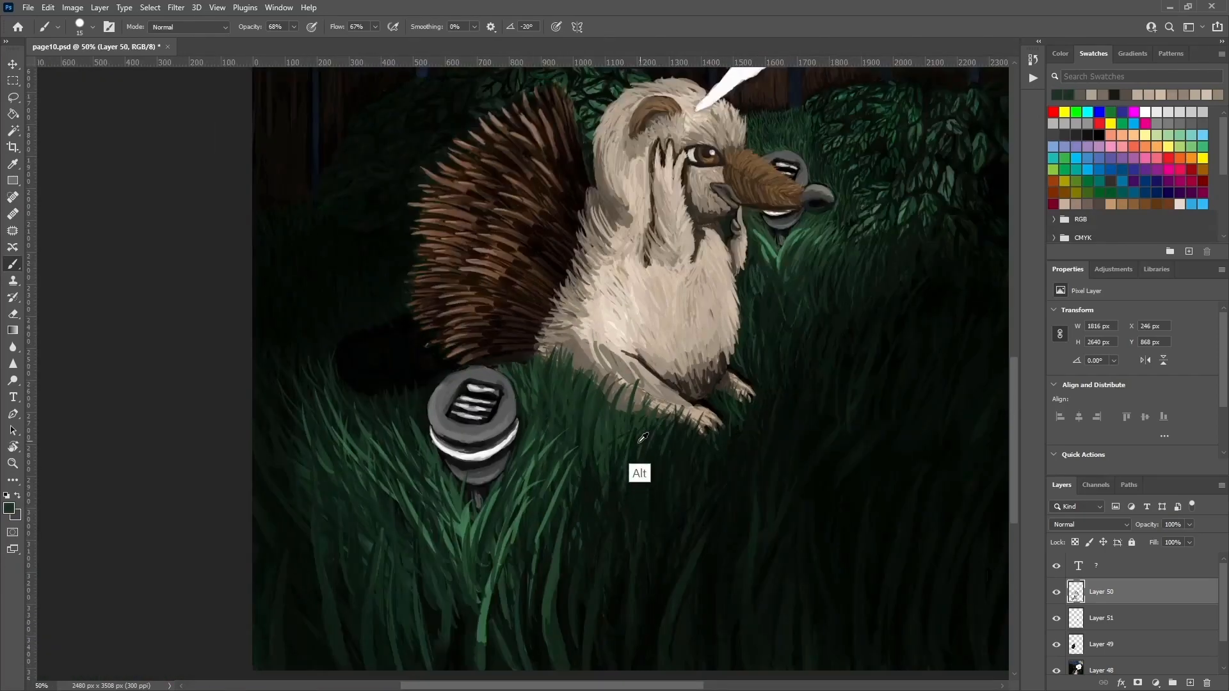
left_click(600, 416)
left_click(622, 401, "alt")
left_click_drag(625, 411, 587, 402)
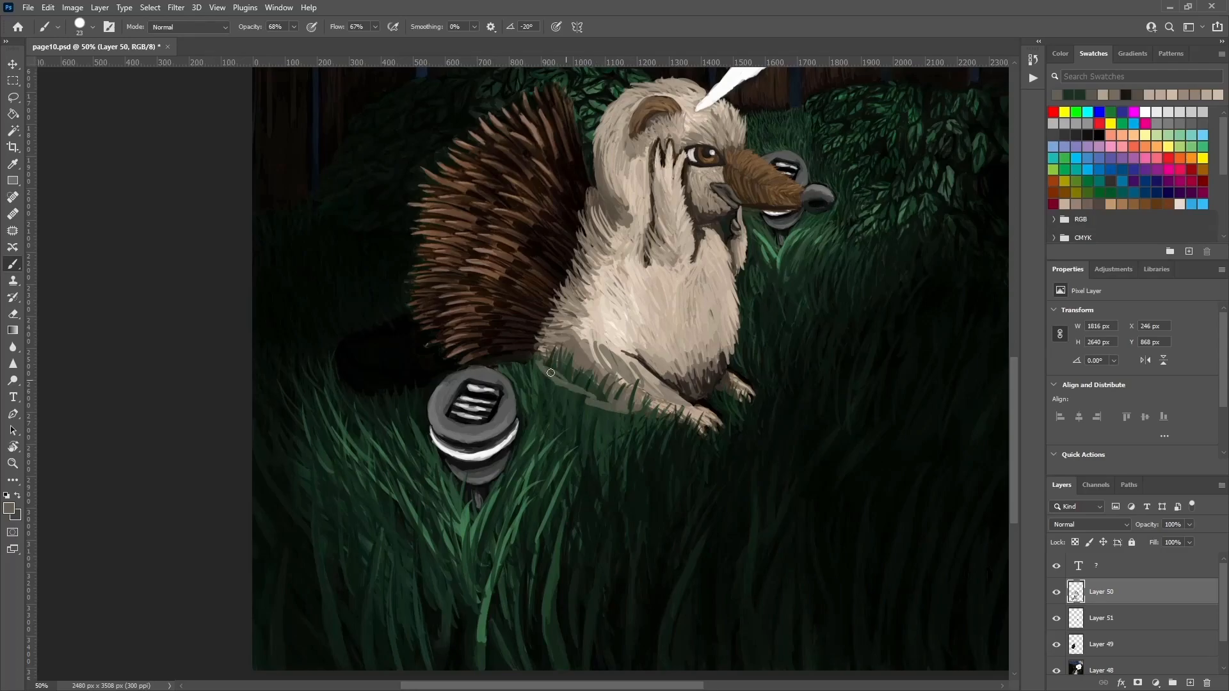
key("ctrl+plus")
mouse_move(733, 437)
left_mouse_down()
mouse_move(767, 471)
mouse_move(666, 399)
mouse_move(635, 414)
mouse_move(552, 351)
mouse_move(698, 412)
mouse_move(783, 376)
mouse_move(771, 443)
mouse_move(750, 442)
mouse_move(790, 436)
left_mouse_up()
left_click(776, 447, "alt")
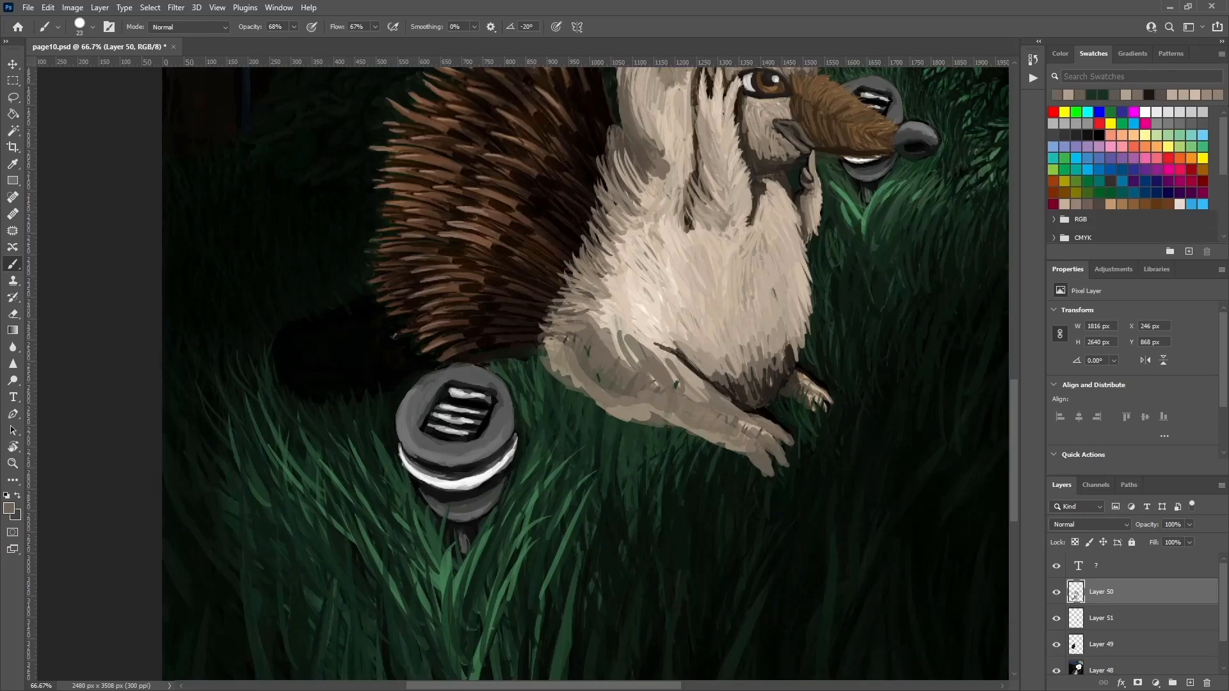
Repaint the crease between the belly and near thigh with sampled light and dark fur tones.
left_click(693, 366, "alt")
mouse_move(694, 366)
left_mouse_down()
mouse_move(679, 323)
mouse_move(669, 365)
mouse_move(714, 404)
left_mouse_up()
left_click(671, 311, "alt")
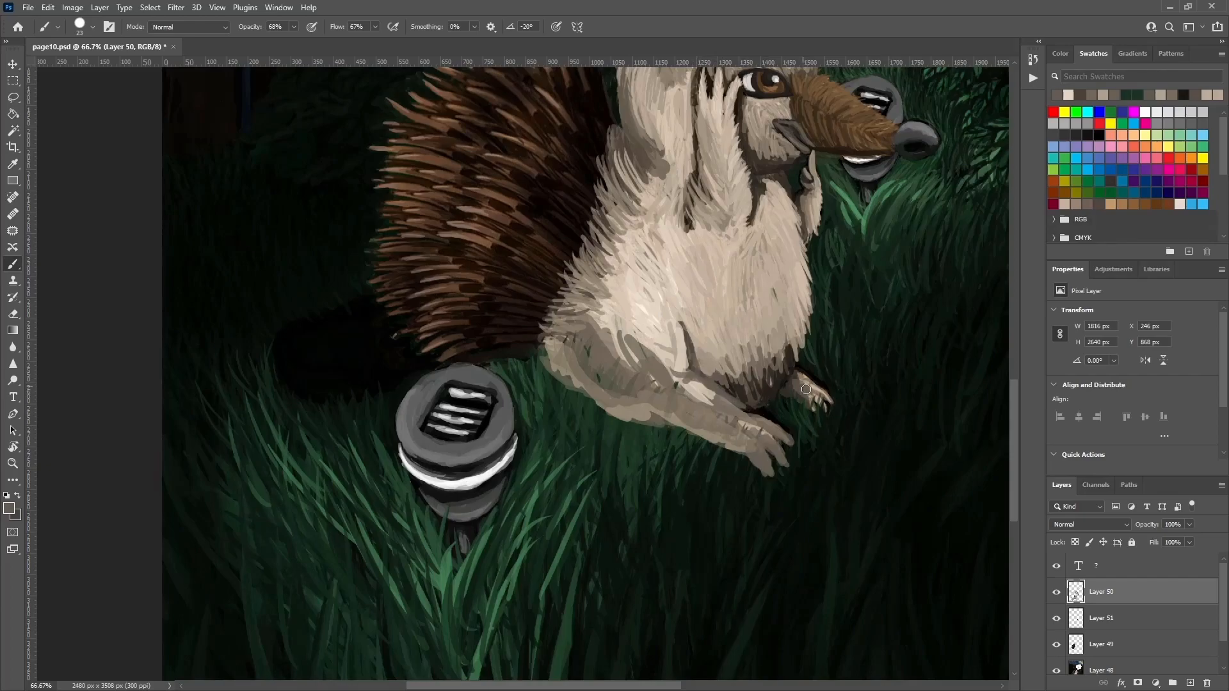
left_click(681, 346, "alt")
left_click(741, 344, "alt")
left_click_drag(741, 354, 745, 386)
left_click_drag(707, 362, 724, 385)
Shade the lower belly fur above the thigh crease with sampled darker strokes.
left_click(719, 376, "alt")
left_click_drag(698, 339, 716, 369)
left_click_drag(726, 341, 758, 379)
left_click_drag(797, 315, 784, 375)
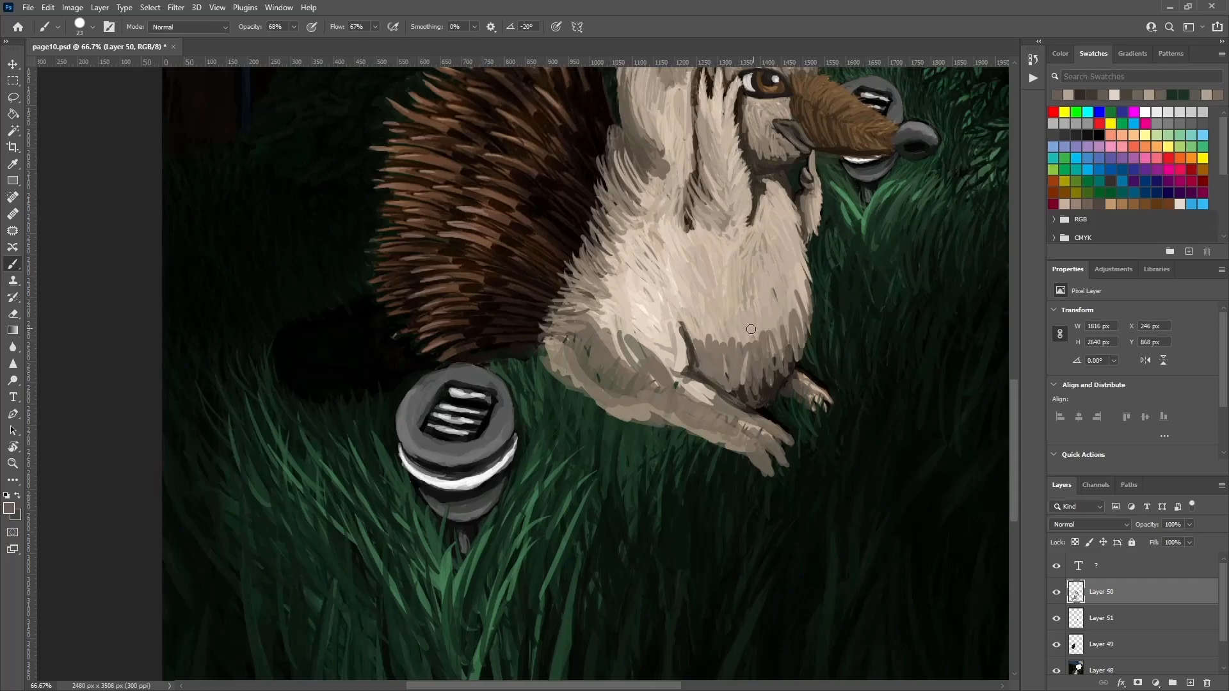
left_click(711, 327, "alt")
left_click_drag(704, 334, 735, 360)
Paint a dark grass blade against the near leg's underside and compare the page with Layer 50 hidden and shown.
left_click_drag(681, 482, 639, 406)
left_click(615, 334, "alt")
mouse_move(609, 333)
left_mouse_down()
mouse_move(624, 383)
mouse_move(598, 389)
left_mouse_up()
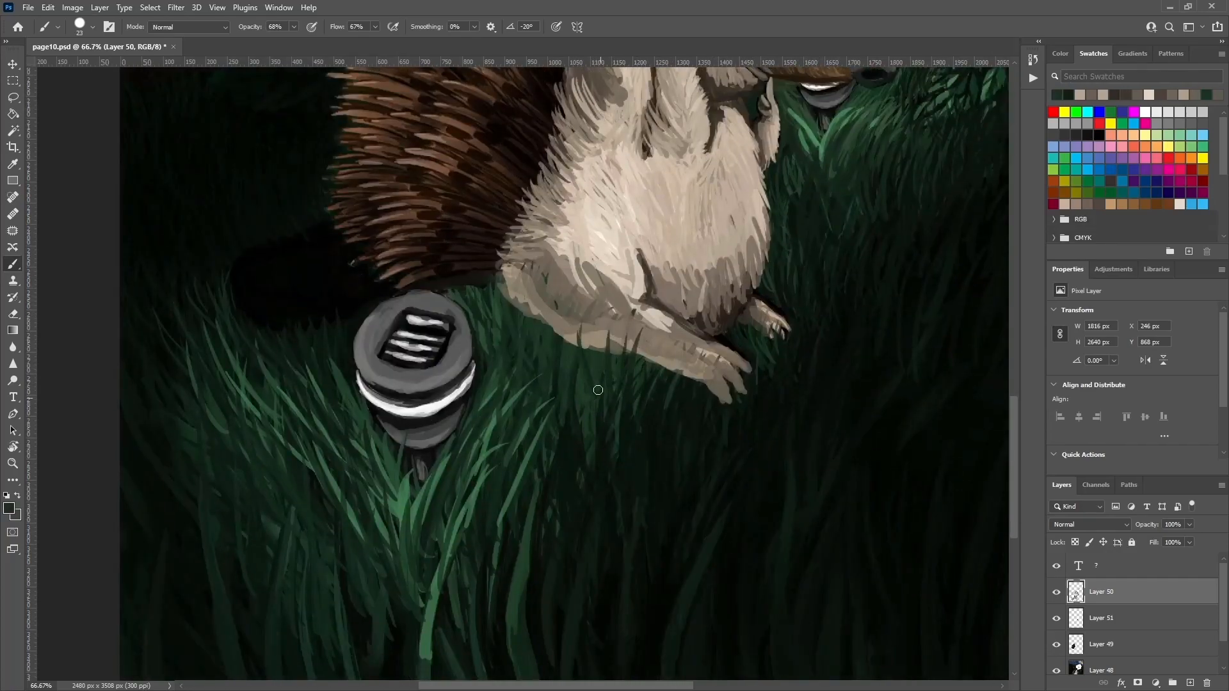
left_click(1057, 593)
left_click(1057, 593)
Paint long green blades in the grass between the front lamp and the near foot.
left_click_drag(867, 254, 857, 348)
mouse_move(765, 493)
left_mouse_down()
mouse_move(782, 342)
mouse_move(817, 297)
left_mouse_up()
left_click_drag(558, 441, 560, 346)
mouse_move(545, 496)
left_mouse_down()
mouse_move(563, 375)
mouse_move(596, 305)
left_mouse_up()
mouse_move(569, 425)
left_mouse_down()
mouse_move(611, 286)
mouse_move(594, 336)
left_mouse_up()
left_click_drag(573, 452, 637, 306)
left_click_drag(599, 519, 633, 368)
left_click_drag(595, 563, 610, 453)
left_click_drag(371, 330, 363, 487)
key("ctrl+z")
left_click_drag(365, 417, 367, 384)
key("ctrl+z")
Paint bright green blades on both sides of the front lamp with green sampled at its base.
left_click_drag(442, 438, 431, 386)
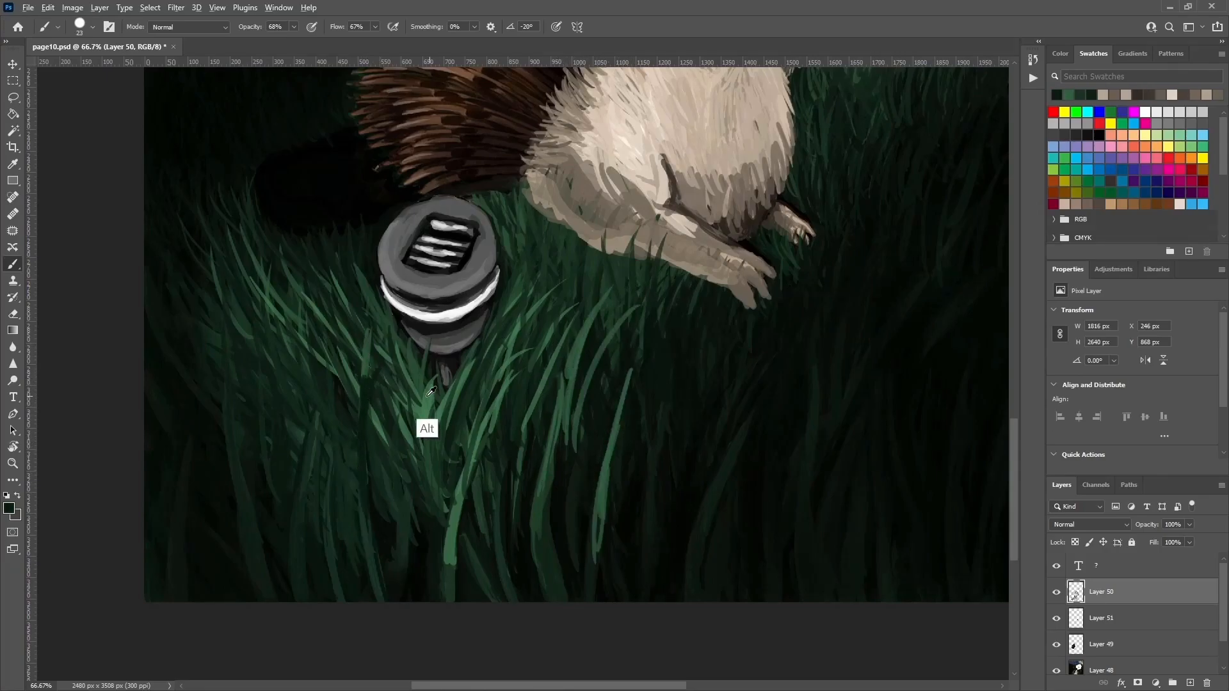
left_click_drag(358, 474, 385, 360)
mouse_move(372, 403)
left_mouse_down()
mouse_move(363, 496)
mouse_move(379, 555)
left_mouse_up()
left_click_drag(320, 353, 333, 452)
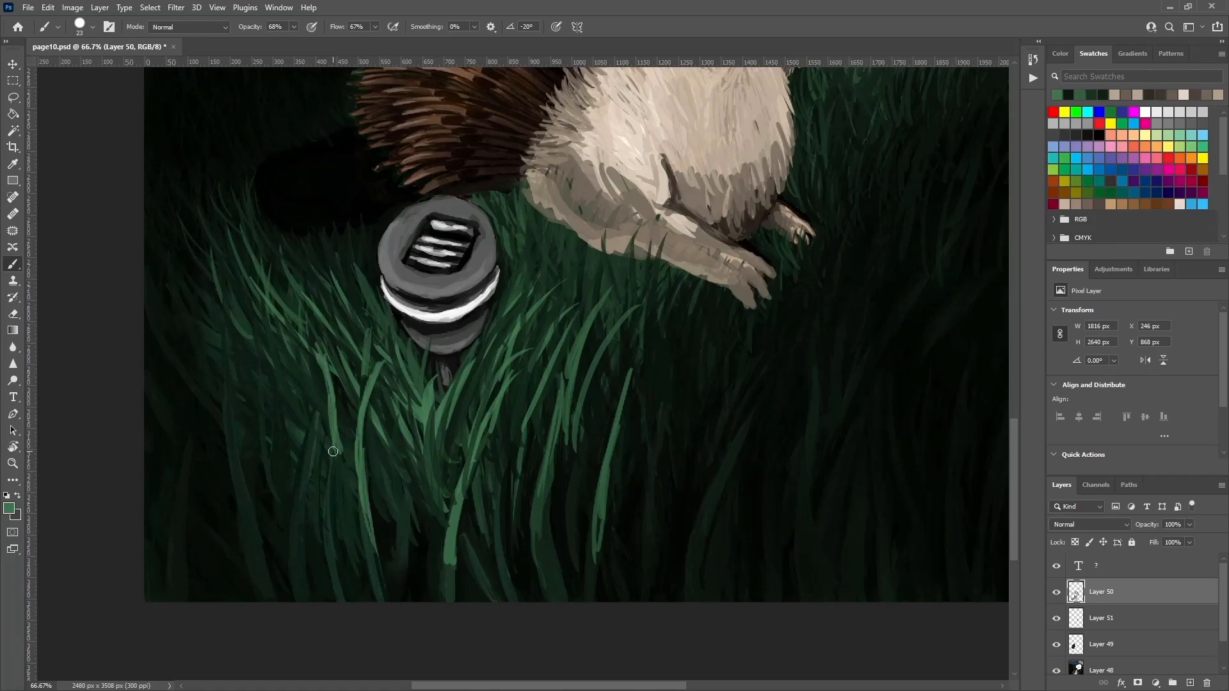
left_click_drag(492, 363, 534, 268)
mouse_move(523, 358)
left_mouse_down()
mouse_move(564, 272)
mouse_move(532, 377)
left_mouse_up()
left_click(527, 392, "alt")
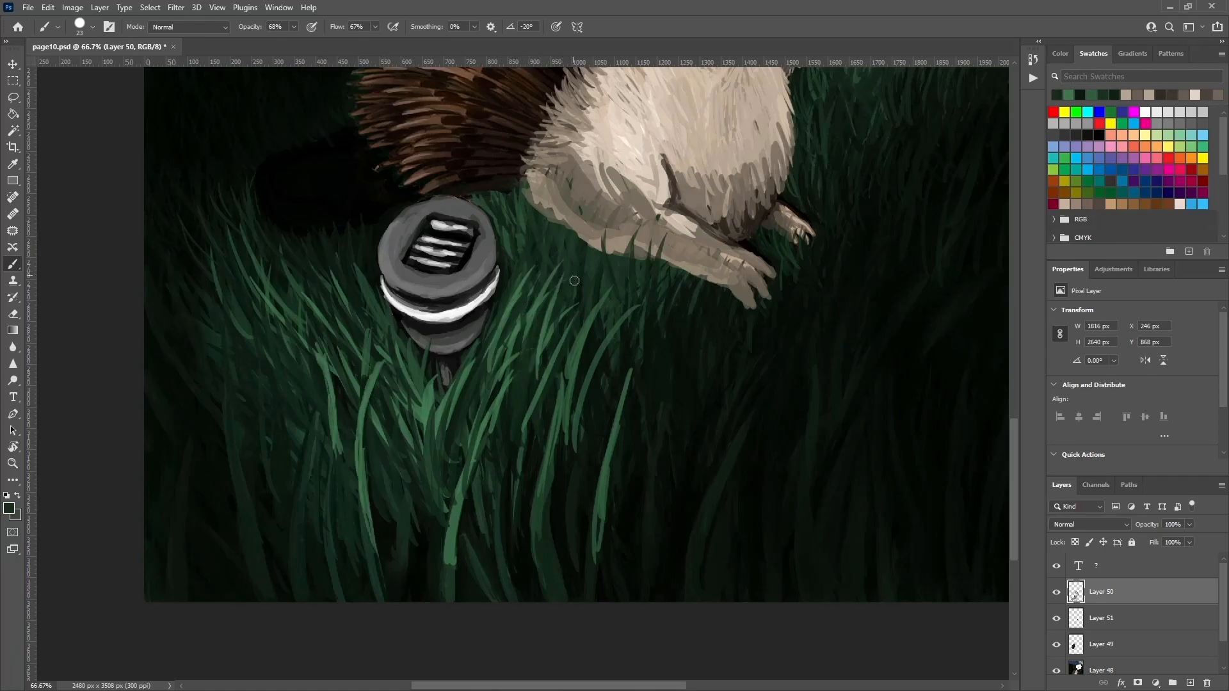
Paint dark grass blades along the lower edge of the black tail beside the front lamp.
left_click_drag(524, 254, 631, 296)
left_click_drag(396, 260, 474, 291)
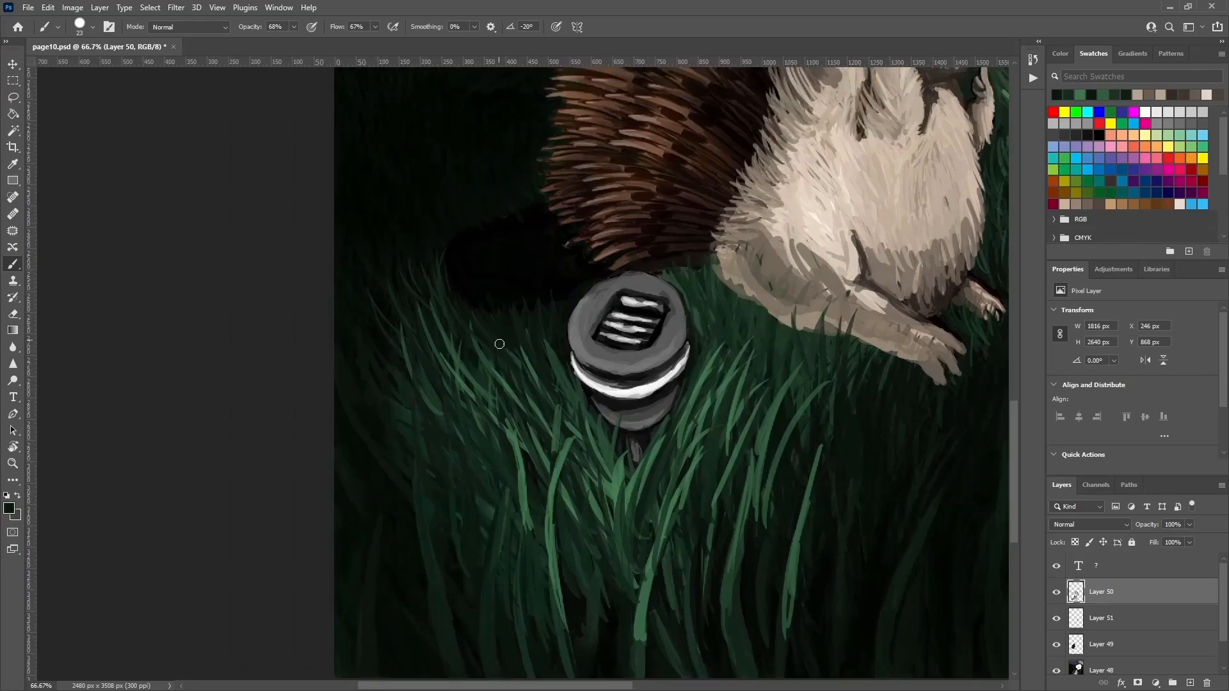
mouse_move(453, 332)
left_mouse_down()
mouse_move(485, 393)
mouse_move(475, 282)
left_mouse_up()
left_click(470, 332, "alt")
Add a thin green blade in the foreground grass and darken the bases of the neighbouring blades.
left_click_drag(789, 394, 616, 376)
mouse_move(669, 426)
left_mouse_down()
mouse_move(676, 363)
mouse_move(616, 292)
left_mouse_up()
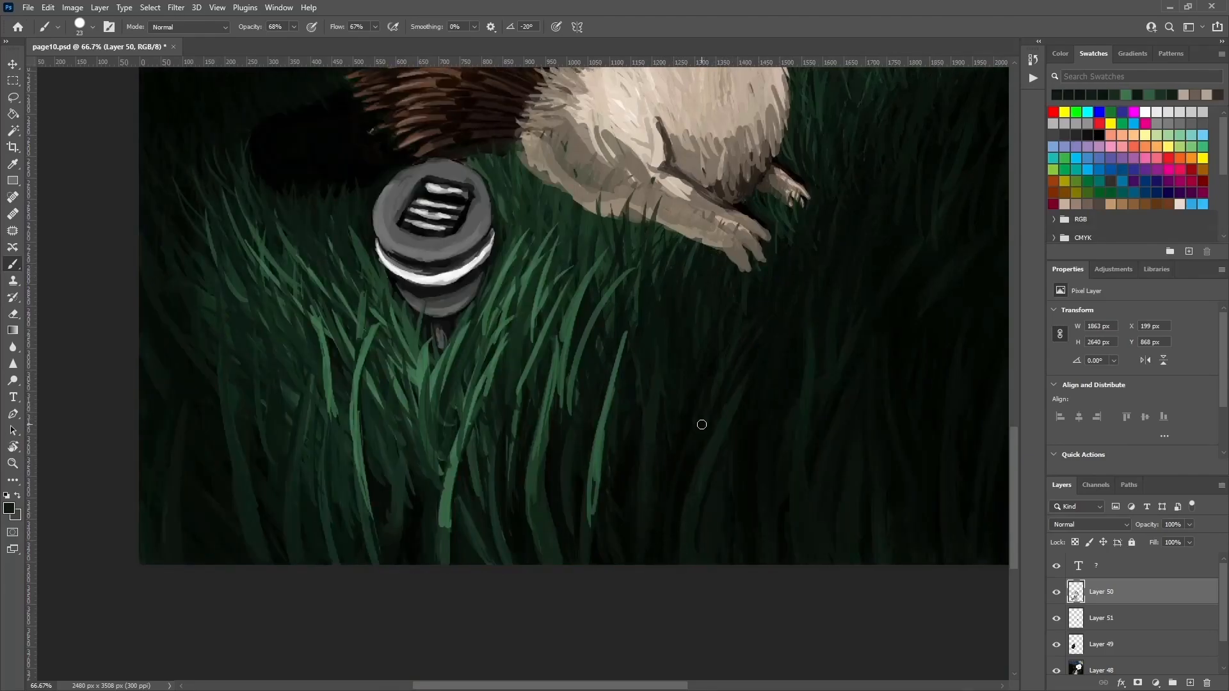
left_click(615, 386, "alt")
left_click_drag(653, 342, 650, 452)
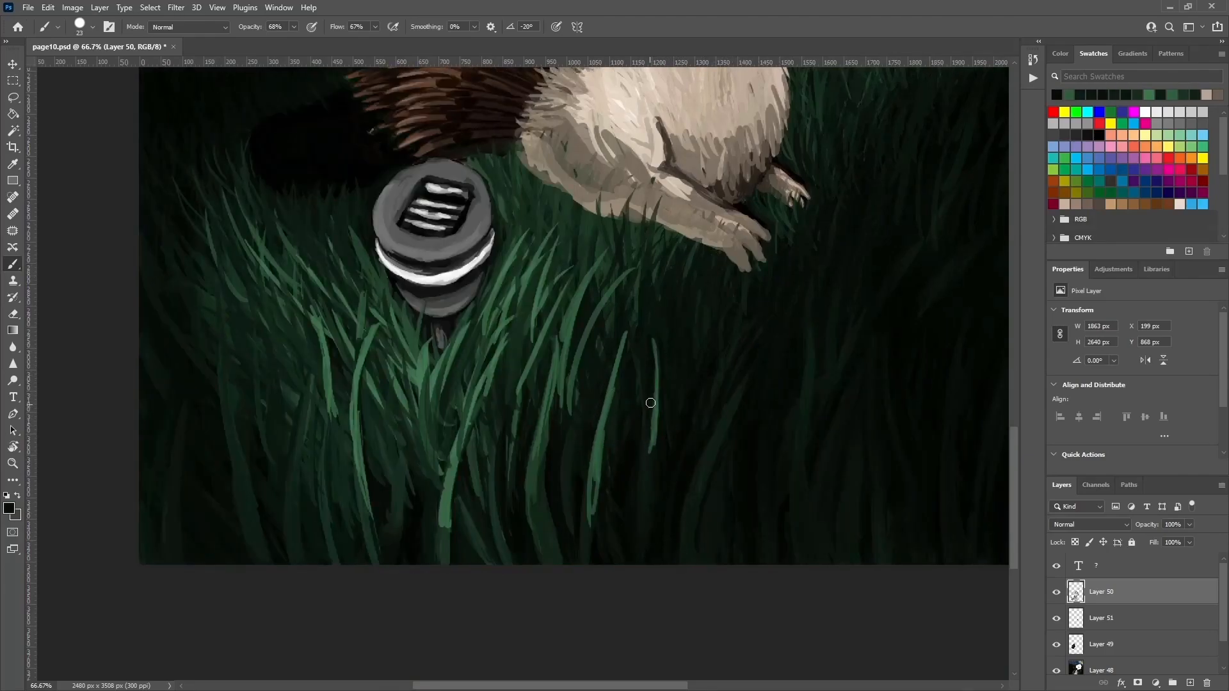
left_click(609, 504, "alt")
mouse_move(586, 521)
left_mouse_down()
mouse_move(591, 450)
mouse_move(613, 430)
mouse_move(591, 520)
mouse_move(599, 505)
mouse_move(590, 529)
mouse_move(593, 563)
left_mouse_up()
left_click(545, 555, "alt")
mouse_move(594, 511)
left_mouse_down()
mouse_move(582, 537)
mouse_move(592, 473)
mouse_move(585, 547)
left_mouse_up()
left_click_drag(597, 481, 596, 496)
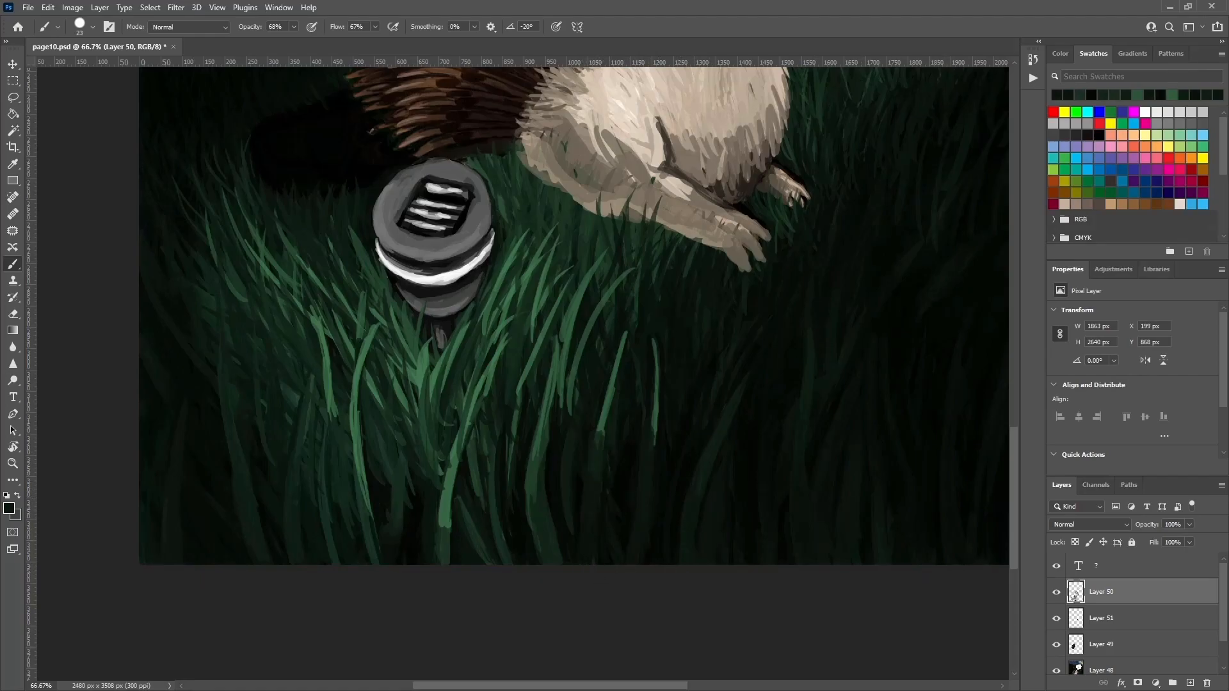
Paint long muted blades in the dark grass beside the creature's belly.
key("ctrl+minus")
key("ctrl+minus")
key("ctrl+plus")
scroll(681, 313, "up", 2)
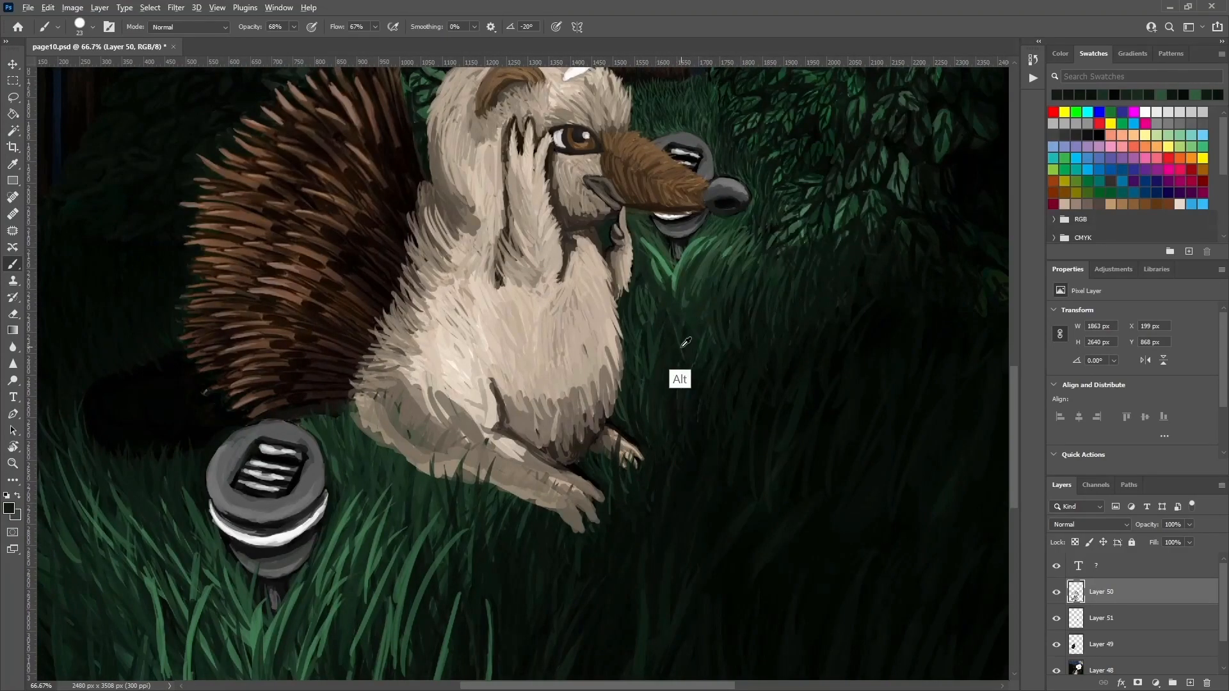
left_click_drag(659, 326, 652, 428)
left_click_drag(658, 349, 652, 441)
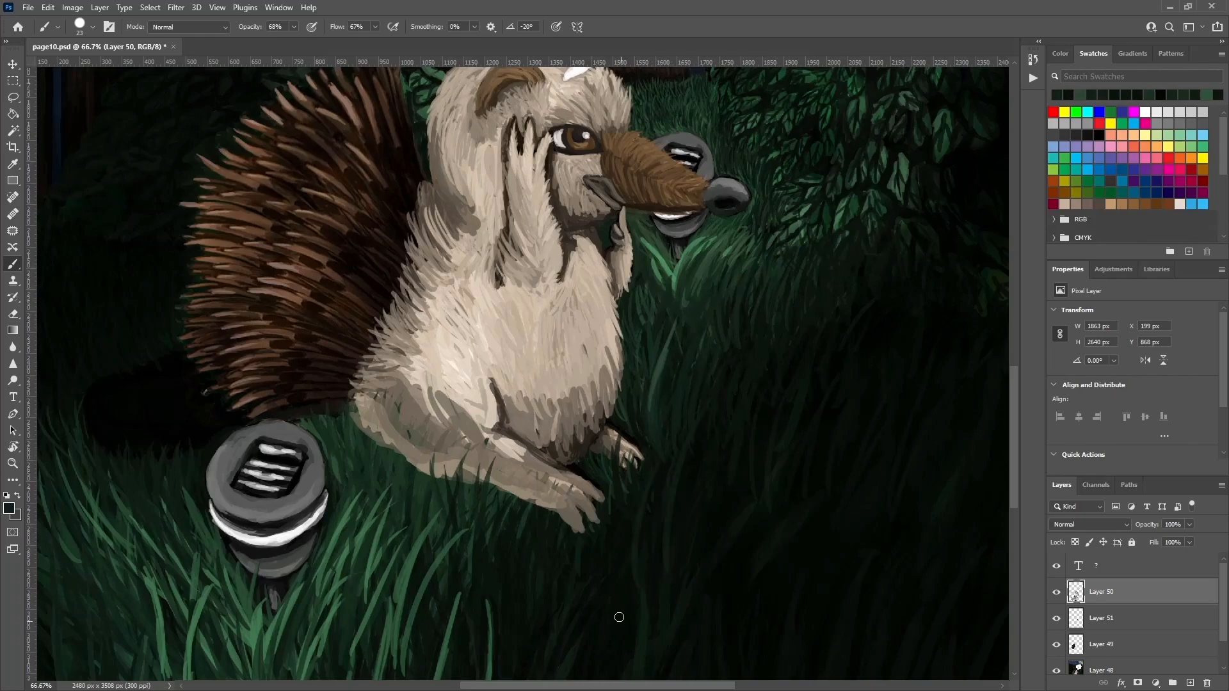
Paint green grass blades overlapping the near leg from the hip to the foot.
left_click_drag(517, 500, 512, 447)
left_click_drag(549, 511, 544, 473)
left_click_drag(524, 564, 516, 498)
left_click_drag(551, 556, 548, 477)
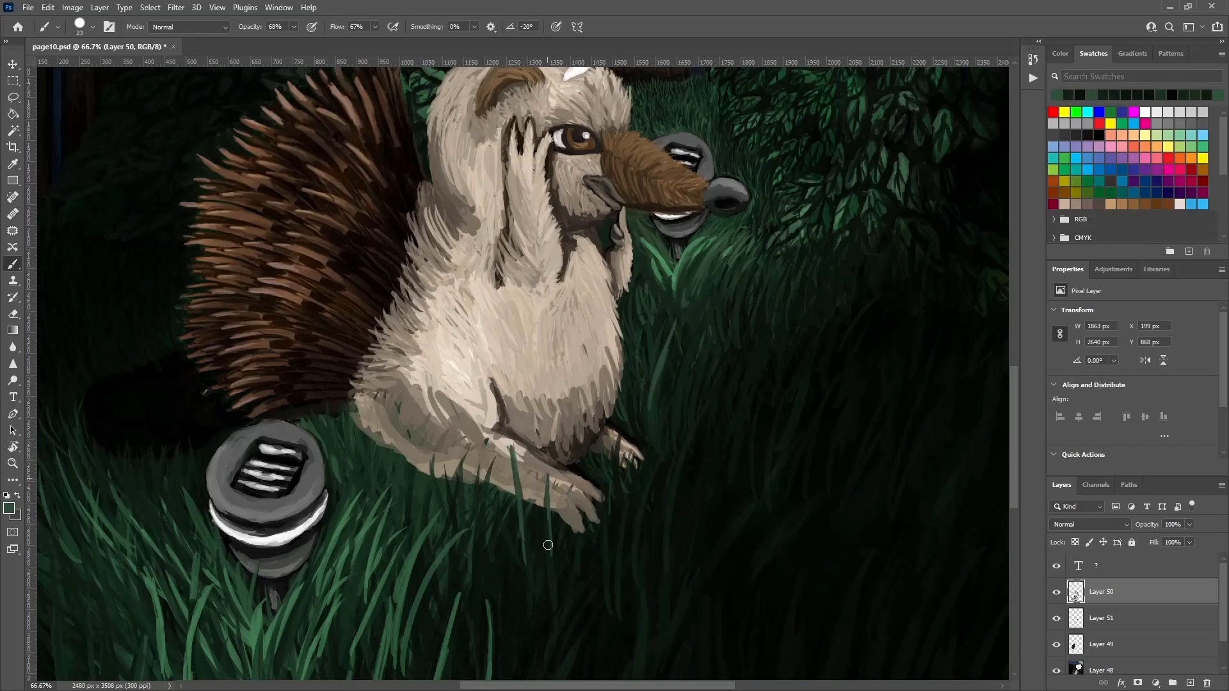
left_click_drag(415, 515, 425, 442)
left_click_drag(378, 487, 371, 399)
left_click_drag(376, 454, 369, 396)
left_click_drag(379, 480, 373, 410)
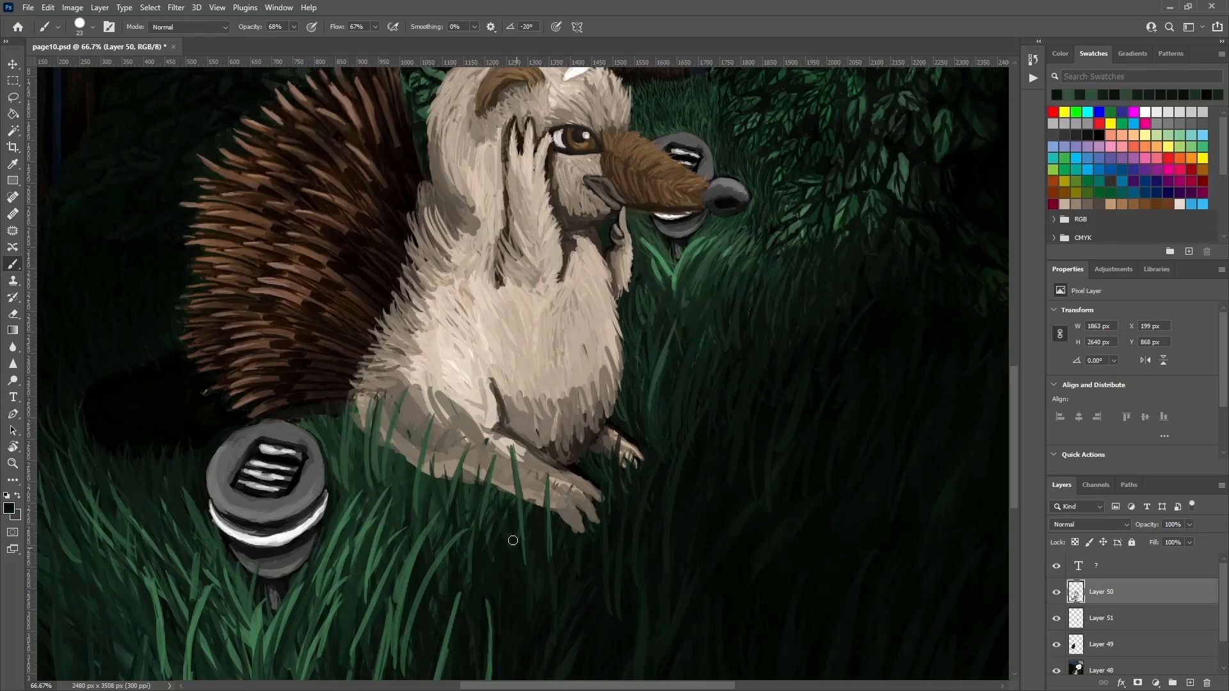
mouse_move(475, 566)
left_mouse_down()
mouse_move(552, 463)
mouse_move(566, 392)
left_mouse_up()
left_click_drag(551, 486, 577, 375)
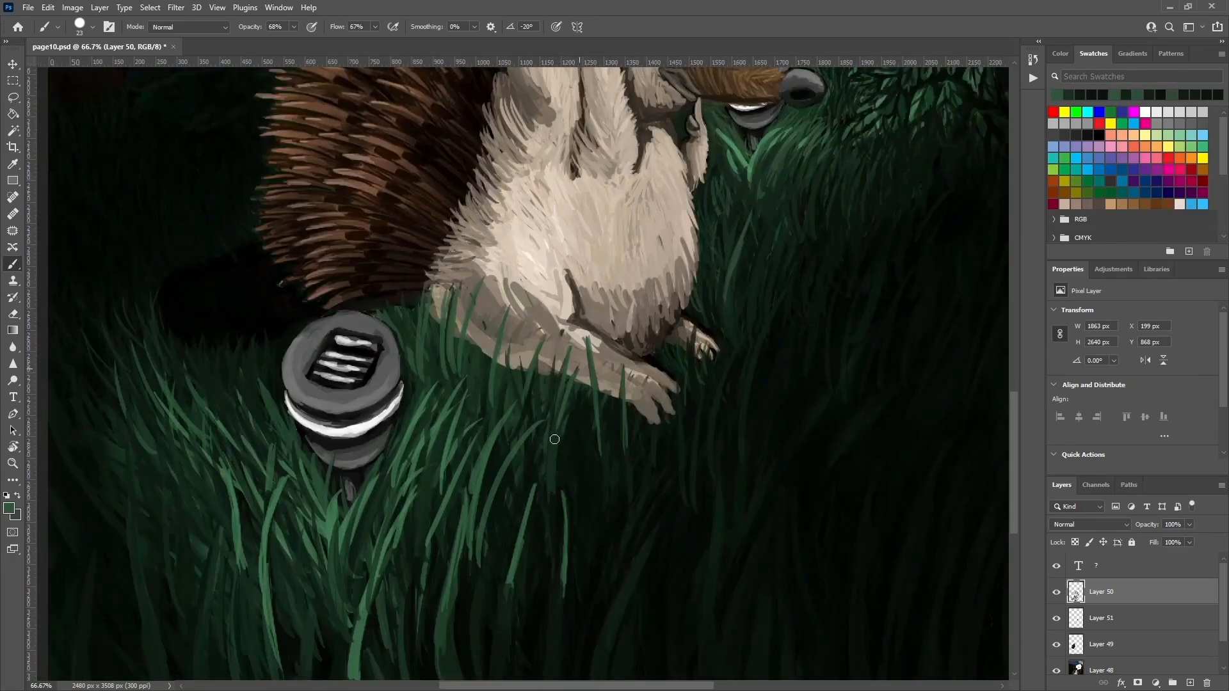
Darken the bases of the foreground blades and add a long muted blade below the near foot.
left_click(478, 615, "alt")
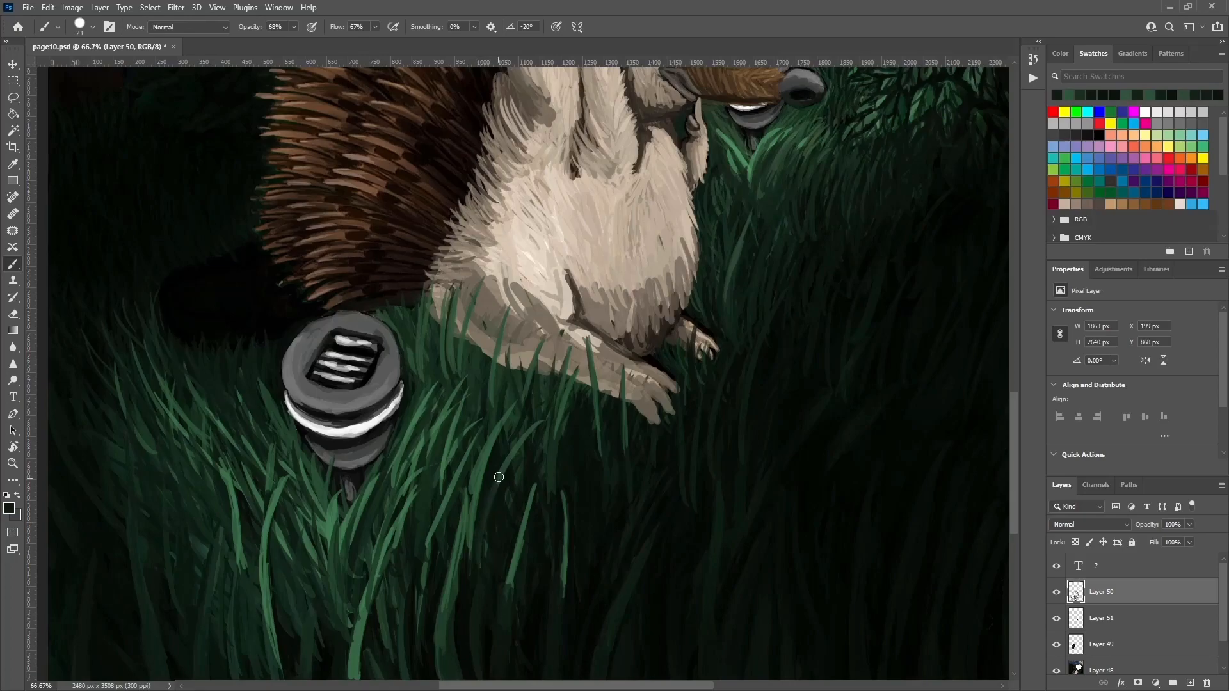
scroll(497, 510, "down", 3)
left_click_drag(492, 515, 484, 534)
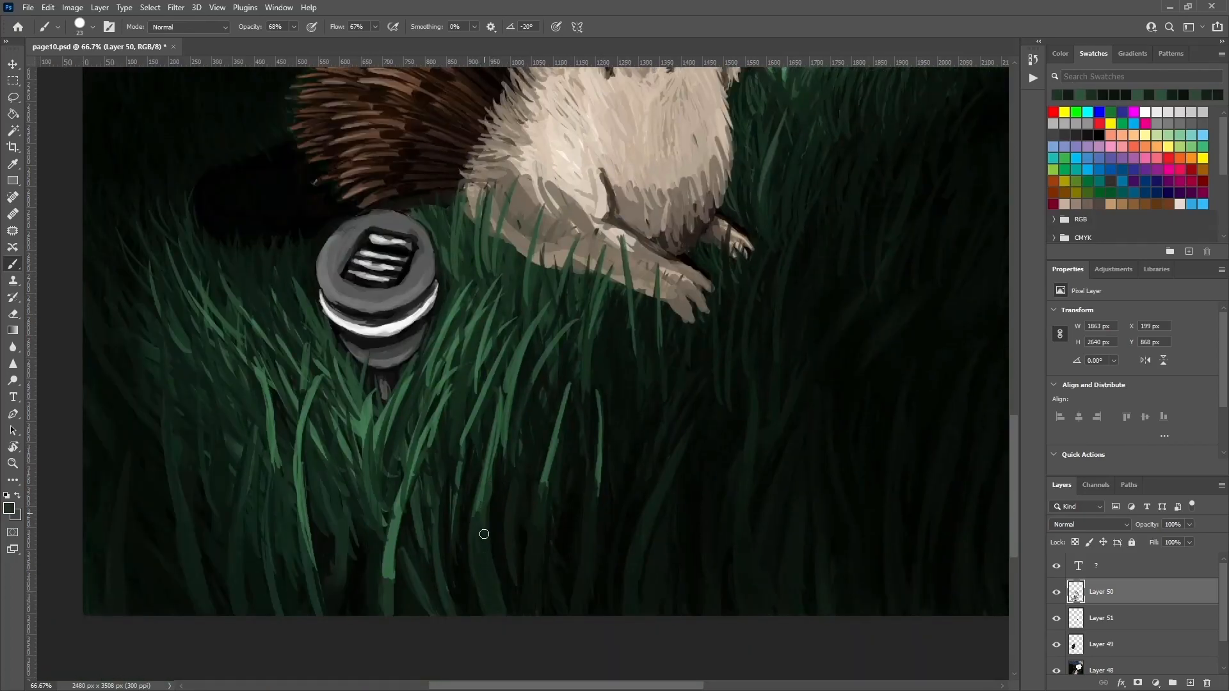
left_click_drag(546, 448, 538, 515)
left_click_drag(686, 430, 637, 546)
left_click(598, 439, "alt")
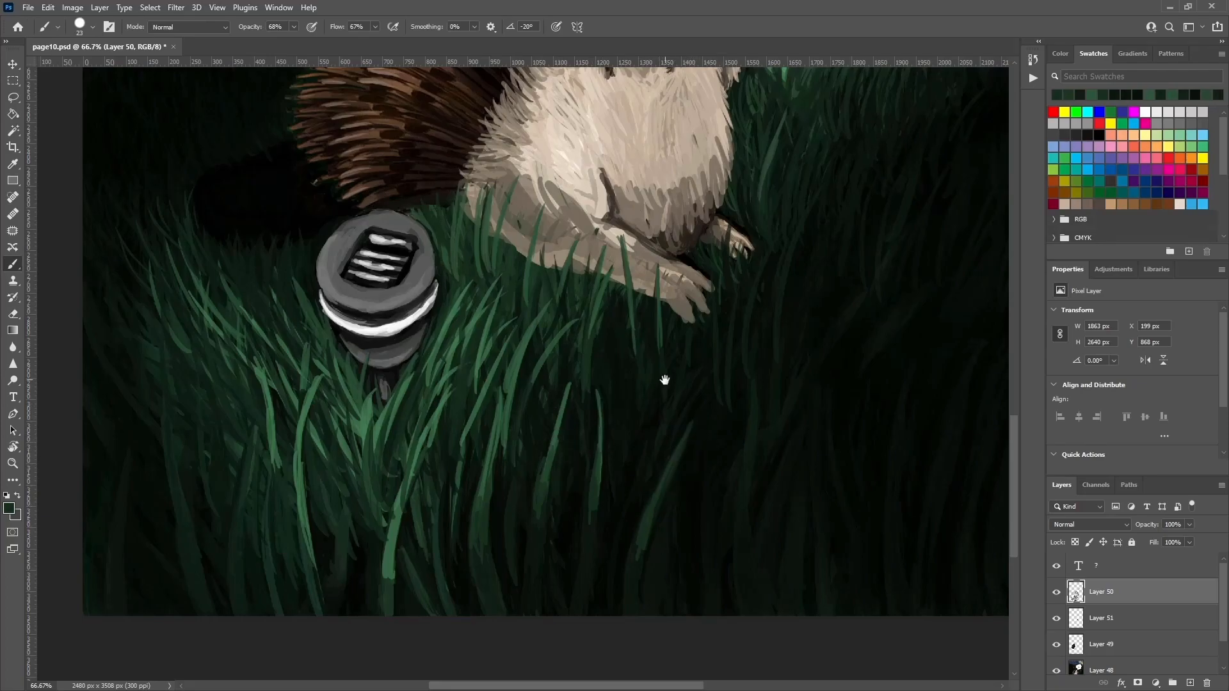
Paint dark gaps between the blades beneath the front lamp's stem with sampled dark green.
left_click_drag(664, 380, 741, 419)
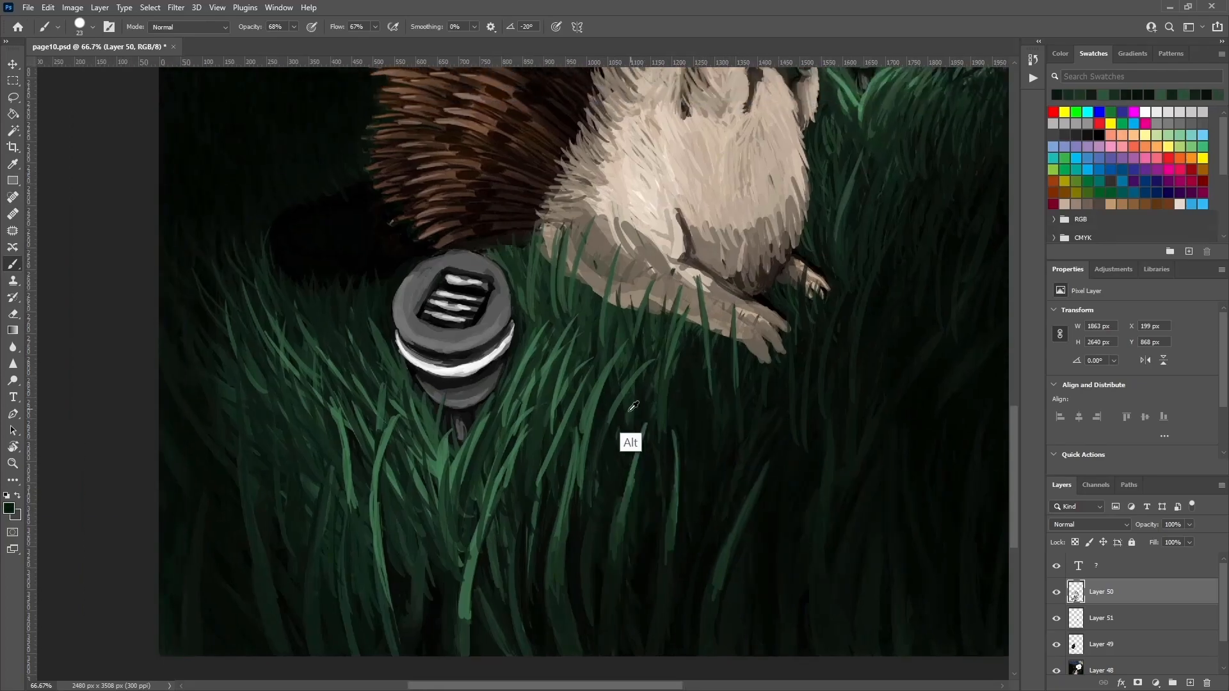
left_click(501, 427, "alt")
left_click(460, 500, "alt")
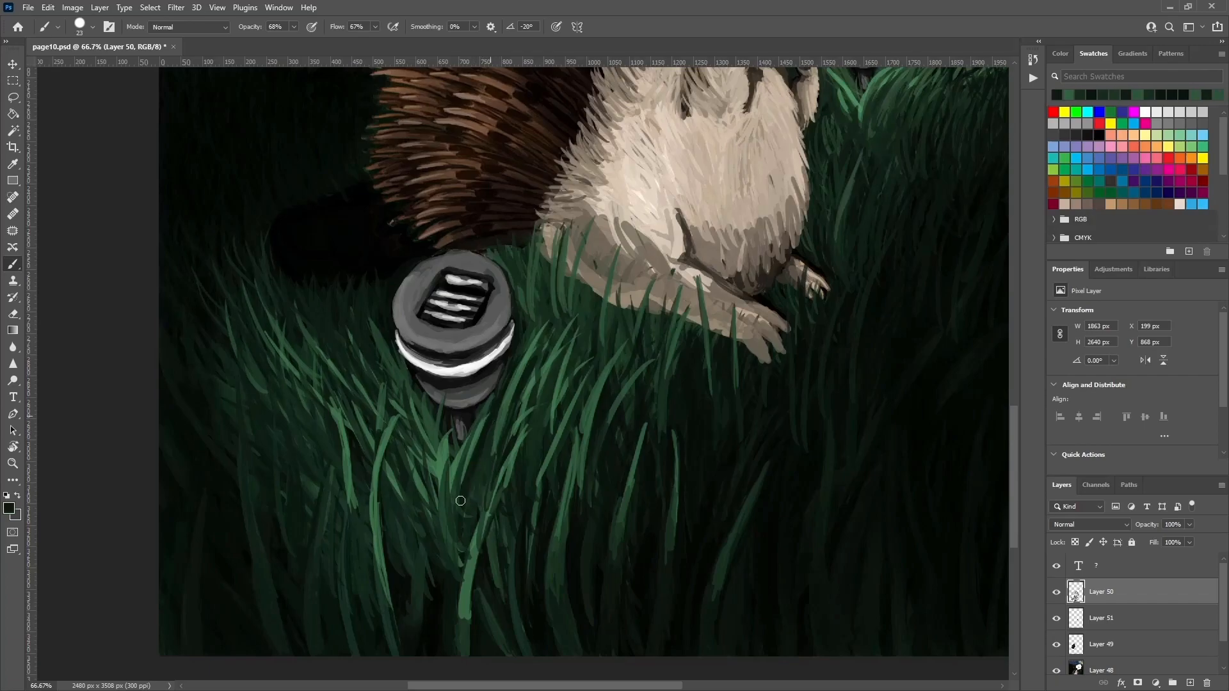
left_click_drag(451, 467, 456, 534)
left_click_drag(449, 445, 458, 526)
Paint more grass blades in front of the near leg and around both feet.
mouse_move(559, 359)
left_mouse_down()
mouse_move(591, 411)
mouse_move(633, 273)
left_mouse_up()
left_click_drag(614, 359, 630, 297)
left_click(620, 384, "alt")
left_click_drag(618, 416, 623, 333)
left_click_drag(837, 413, 834, 337)
left_click_drag(756, 464, 752, 365)
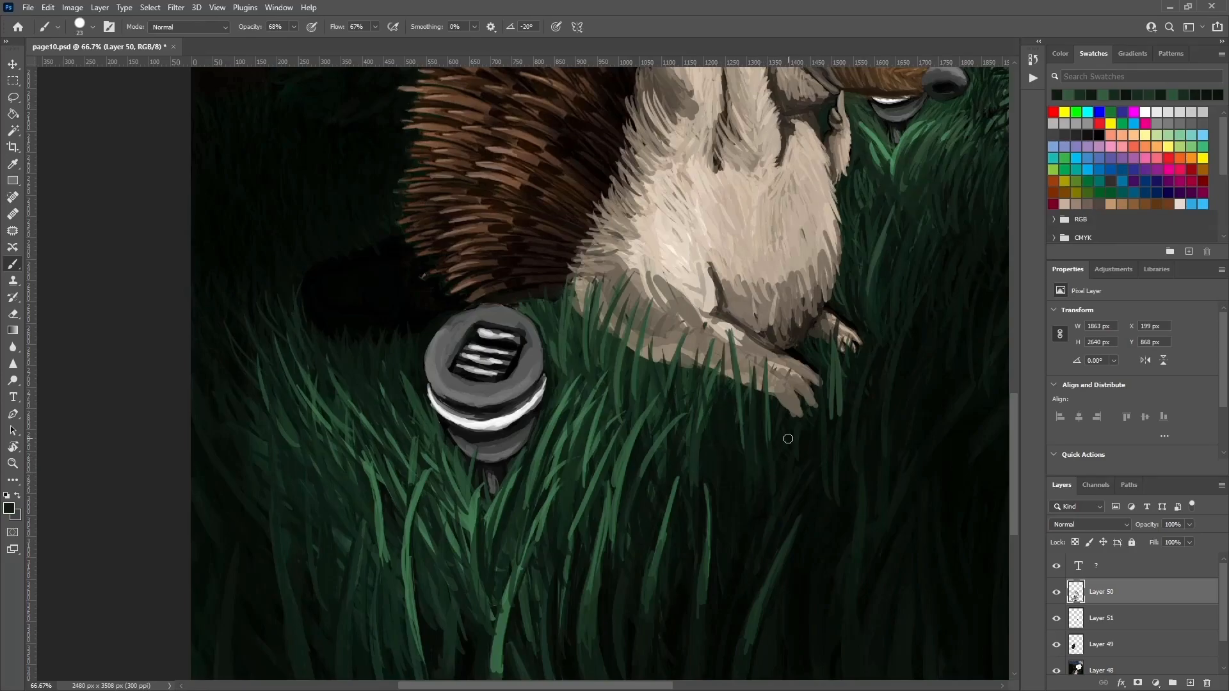
Paint dark and mid-green blades in the foreground grass below and left of the front lamp.
mouse_move(640, 508)
left_mouse_down()
mouse_move(685, 398)
mouse_move(715, 399)
left_mouse_up()
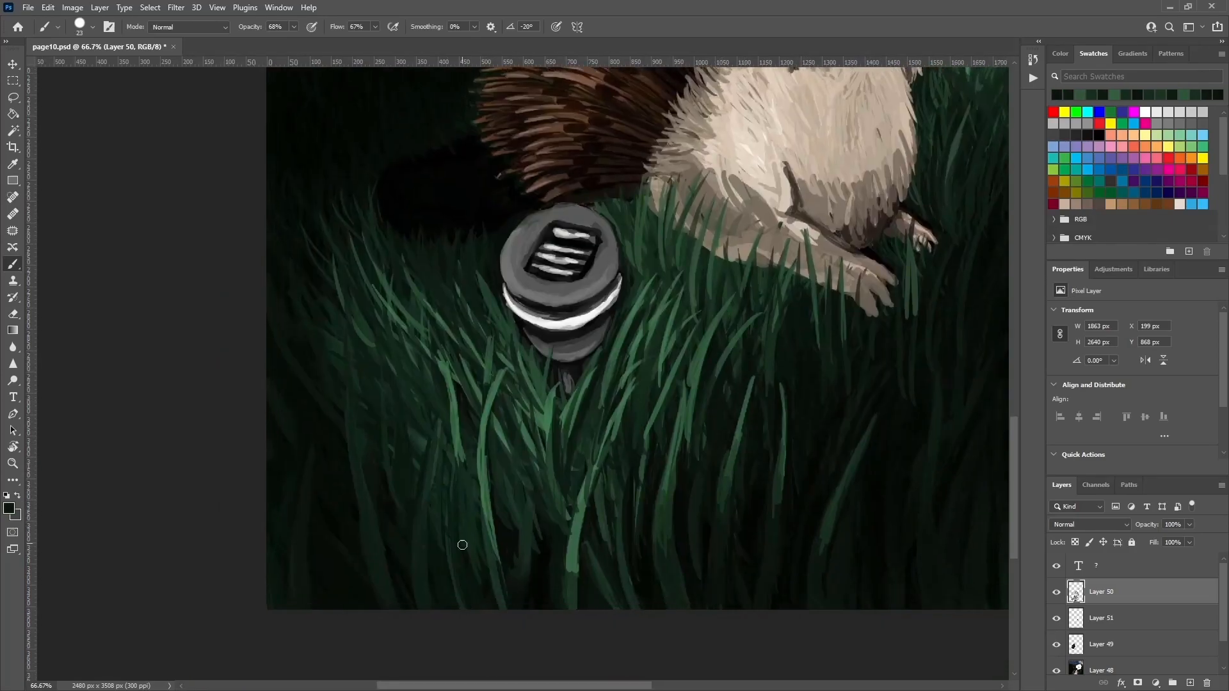
left_click(490, 545, "alt")
left_click_drag(438, 421, 454, 539)
mouse_move(430, 421)
left_mouse_down()
mouse_move(459, 486)
mouse_move(469, 603)
left_mouse_up()
left_click(463, 558, "alt")
mouse_move(448, 483)
left_mouse_down()
mouse_move(462, 546)
mouse_move(433, 422)
left_mouse_up()
left_click_drag(453, 476, 437, 416)
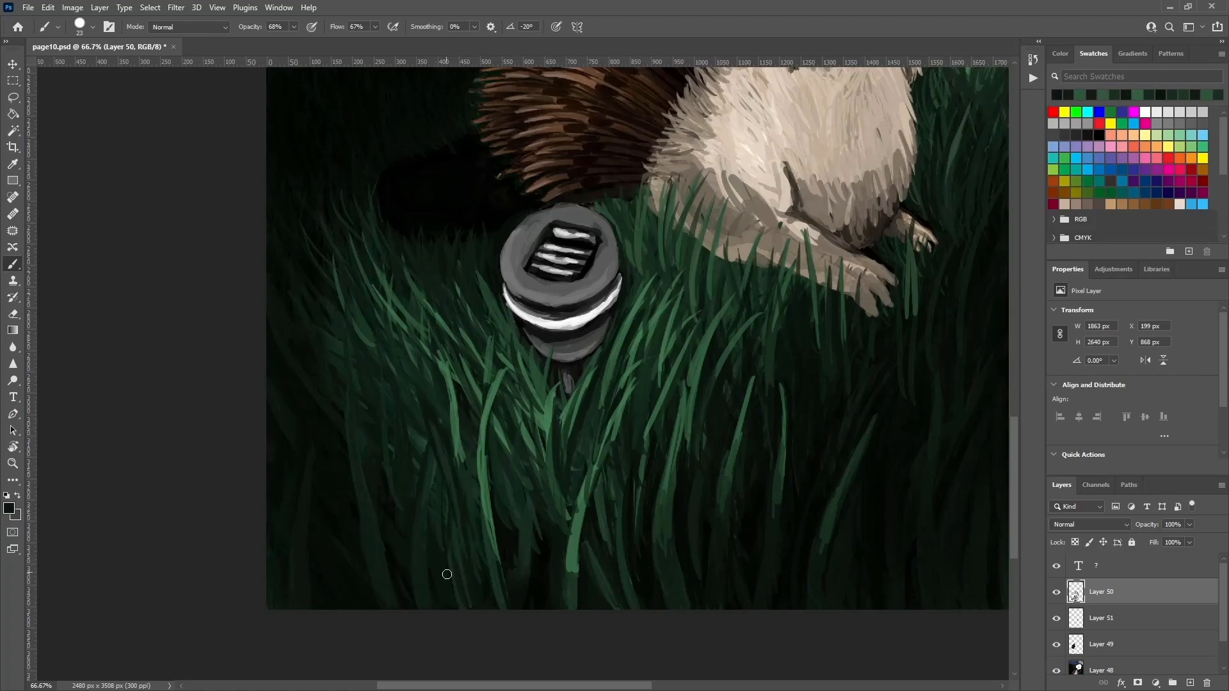
left_click_drag(459, 519, 461, 548)
Add a bright curved blade near the page's left edge, shading its base with sampled darker greens.
left_click_drag(598, 437, 666, 462)
left_click(631, 506, "alt")
mouse_move(488, 419)
left_mouse_down()
mouse_move(526, 519)
mouse_move(511, 478)
left_mouse_up()
left_click(541, 444, "alt")
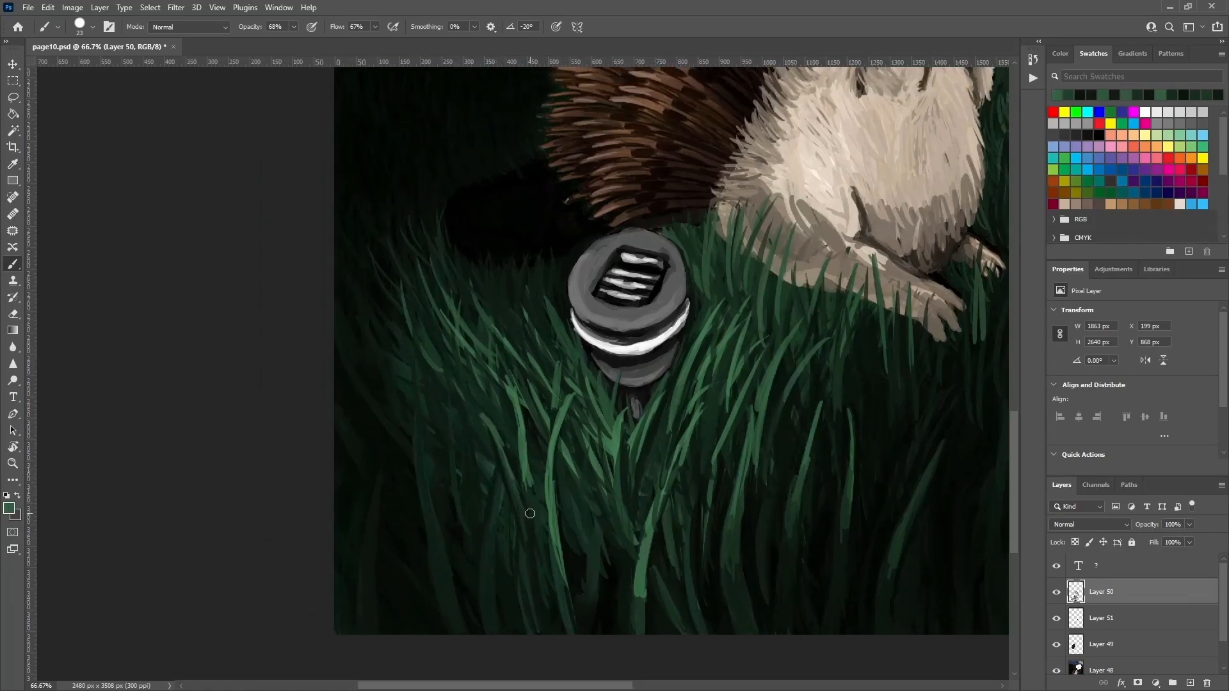
left_click_drag(397, 393, 424, 490)
left_click(423, 519, "alt")
left_click_drag(413, 435, 417, 471)
left_click(428, 511, "alt")
left_click_drag(396, 387, 418, 432)
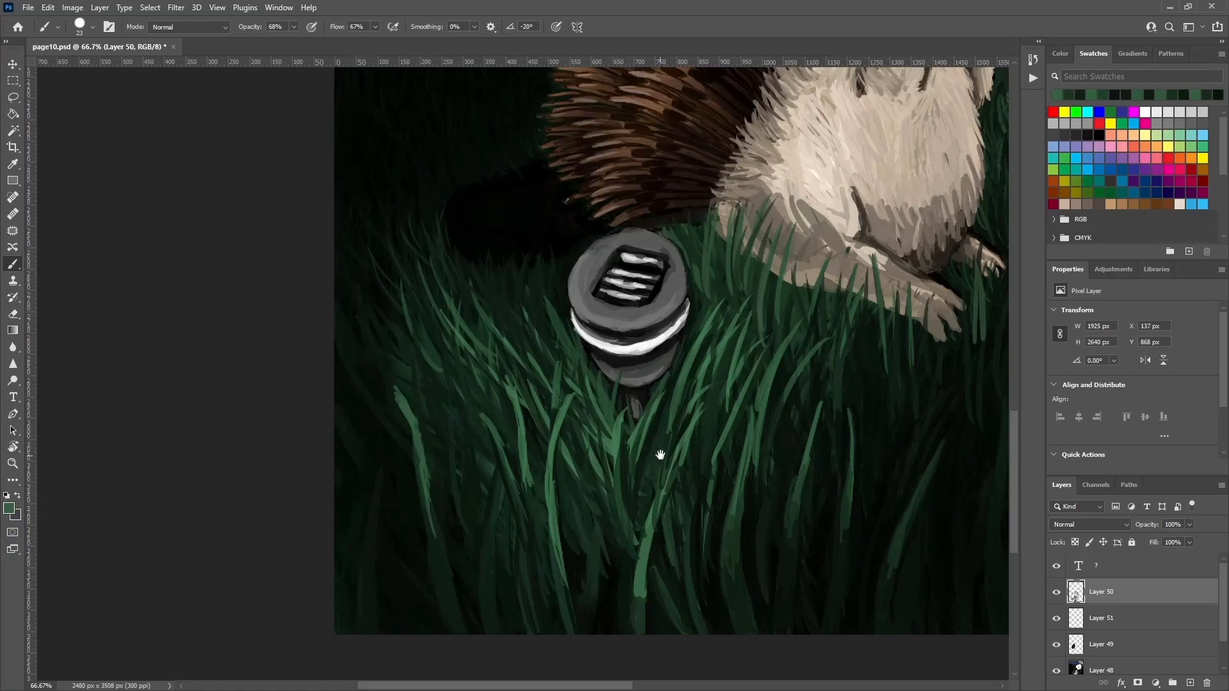
Paint upright blades in the grass beside the creature's belly with sampled greens.
left_click_drag(668, 473, 584, 527)
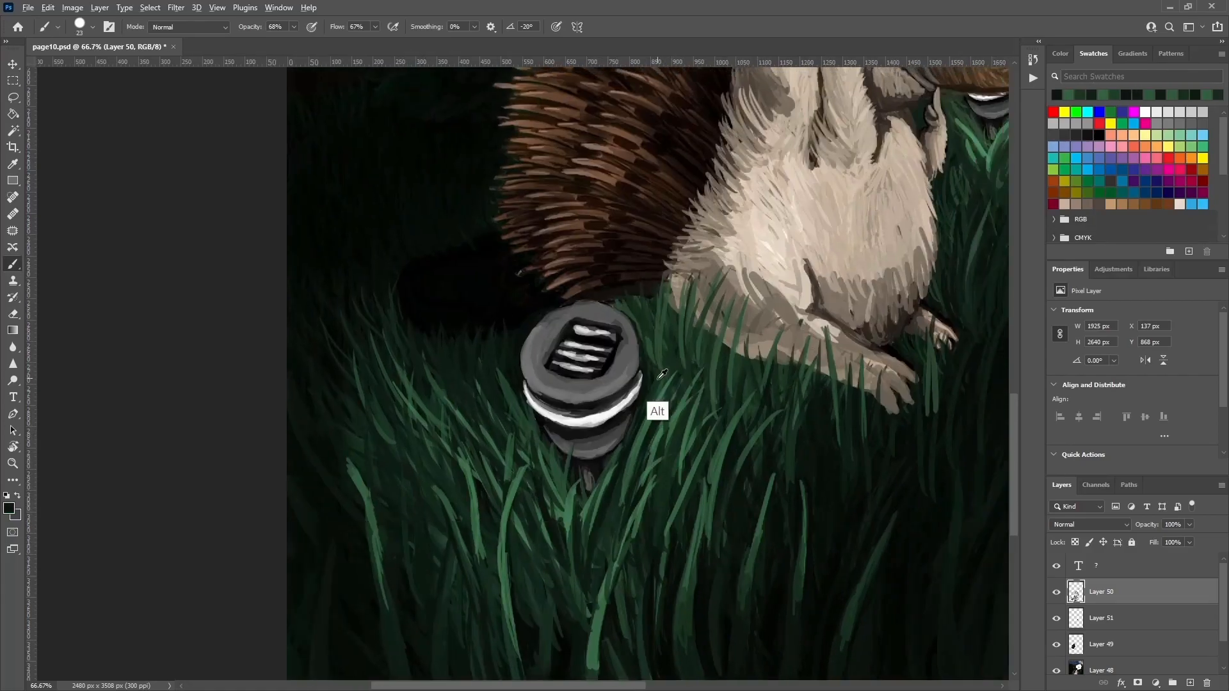
left_click_drag(659, 297, 675, 371)
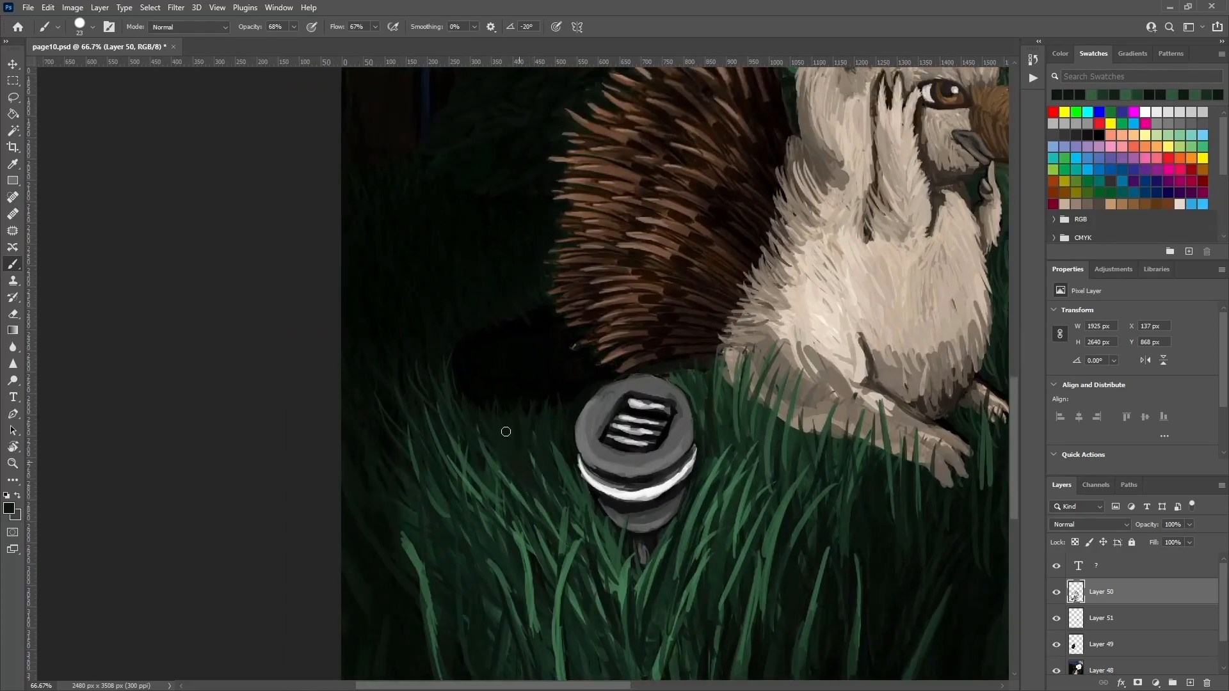
mouse_move(730, 410)
left_mouse_down()
mouse_move(706, 400)
mouse_move(712, 492)
mouse_move(710, 448)
mouse_move(753, 391)
left_mouse_up()
left_click(711, 477, "alt")
left_click_drag(763, 450, 764, 337)
left_click_drag(772, 430, 775, 360)
left_click(768, 506, "alt")
mouse_move(772, 471)
left_mouse_down()
mouse_move(745, 359)
mouse_move(731, 403)
left_mouse_up()
Extend finer blades up through the dark grass beneath the far lamp.
left_click_drag(764, 395, 758, 309)
left_click_drag(783, 379, 774, 301)
left_click_drag(746, 353, 736, 315)
mouse_move(772, 346)
left_mouse_down()
mouse_move(776, 308)
mouse_move(736, 314)
left_mouse_up()
left_click(775, 311, "alt")
left_click_drag(766, 358, 760, 332)
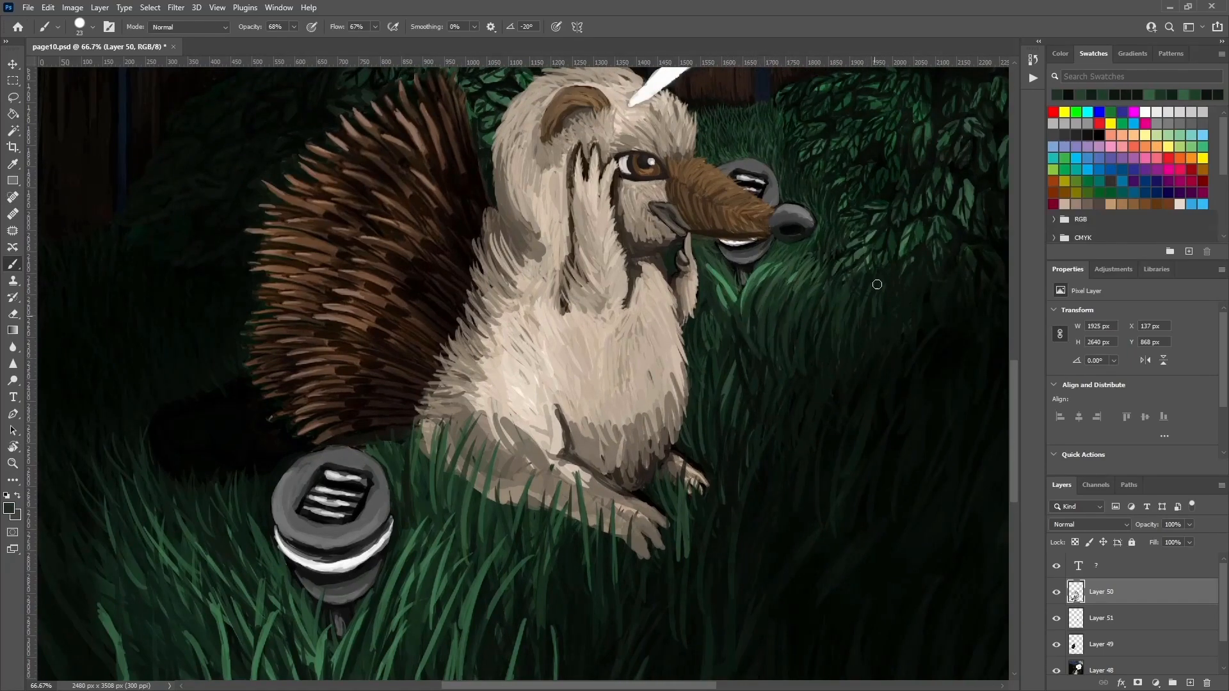
left_click_drag(866, 340, 829, 358)
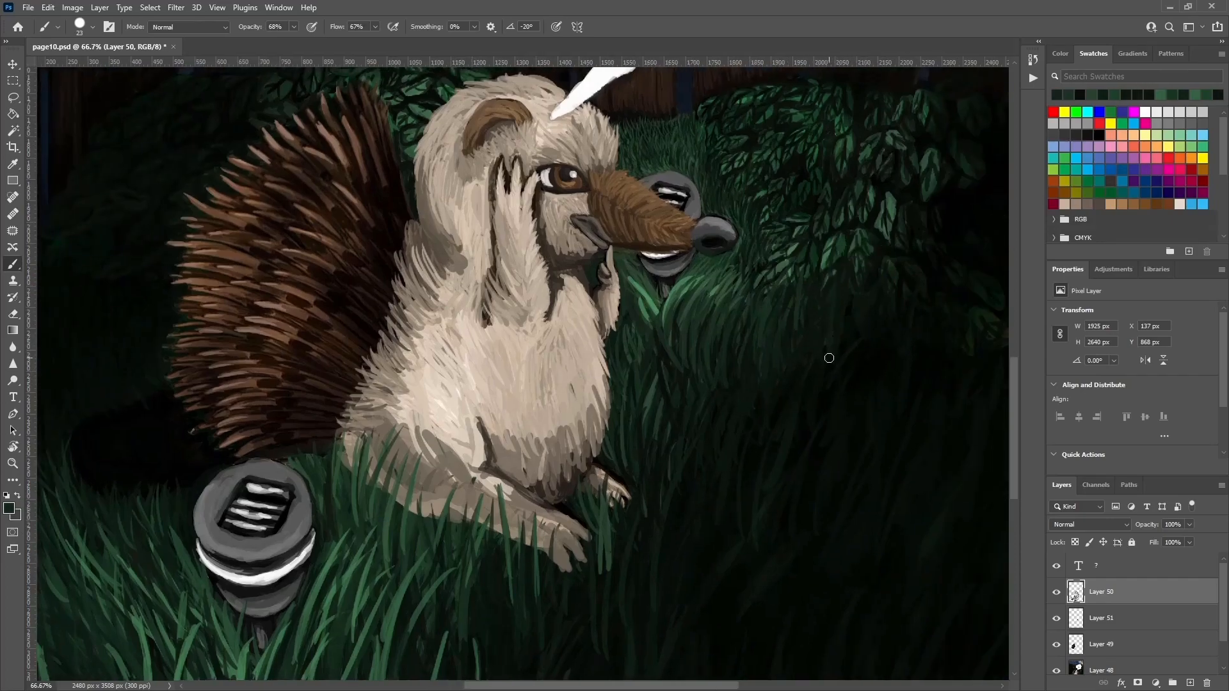
left_click_drag(729, 308, 746, 354)
Touch up the creature's bill with sampled browns and the fur behind its neck with a sampled tan.
left_click(649, 250, "alt")
left_click(618, 218, "alt")
left_click_drag(640, 186, 655, 275)
left_click(458, 398, "alt")
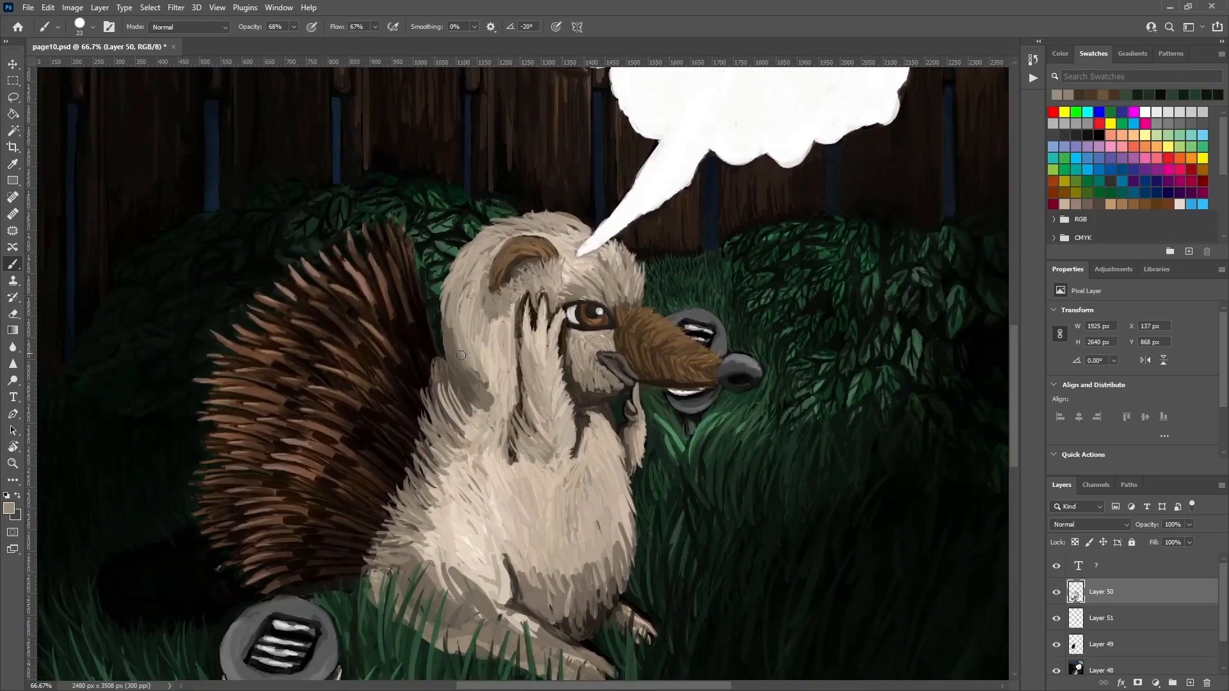
left_click_drag(545, 384, 539, 308)
Blend short fur strokes where the lower belly meets the near thigh, using sampled cream and tan tones.
left_click(502, 535, "alt")
left_click(493, 522, "alt")
mouse_move(506, 485)
left_mouse_down()
mouse_move(505, 535)
mouse_move(482, 529)
left_mouse_up()
left_click(496, 485, "alt")
left_click_drag(544, 561, 560, 495)
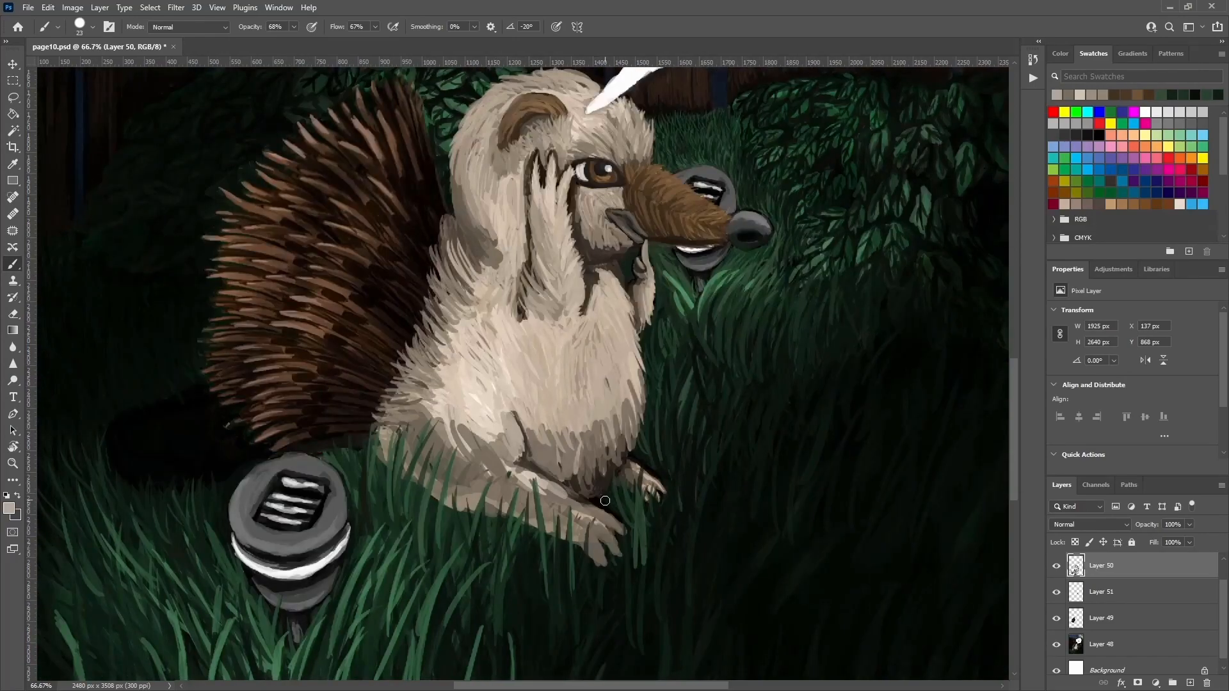
Paint a dark crease between the creature's belly and near leg, refining its edges with sampled fur tones.
left_click(605, 500, "alt")
left_click_drag(555, 450, 542, 481)
mouse_move(526, 413)
left_mouse_down()
mouse_move(541, 477)
mouse_move(592, 497)
mouse_move(524, 445)
mouse_move(531, 487)
mouse_move(541, 471)
mouse_move(520, 426)
mouse_move(541, 462)
mouse_move(530, 415)
mouse_move(537, 465)
left_mouse_up()
left_click(524, 445, "alt")
left_click(522, 435, "alt")
left_click(513, 413, "alt")
left_click(545, 512, "alt")
left_click(535, 491, "alt")
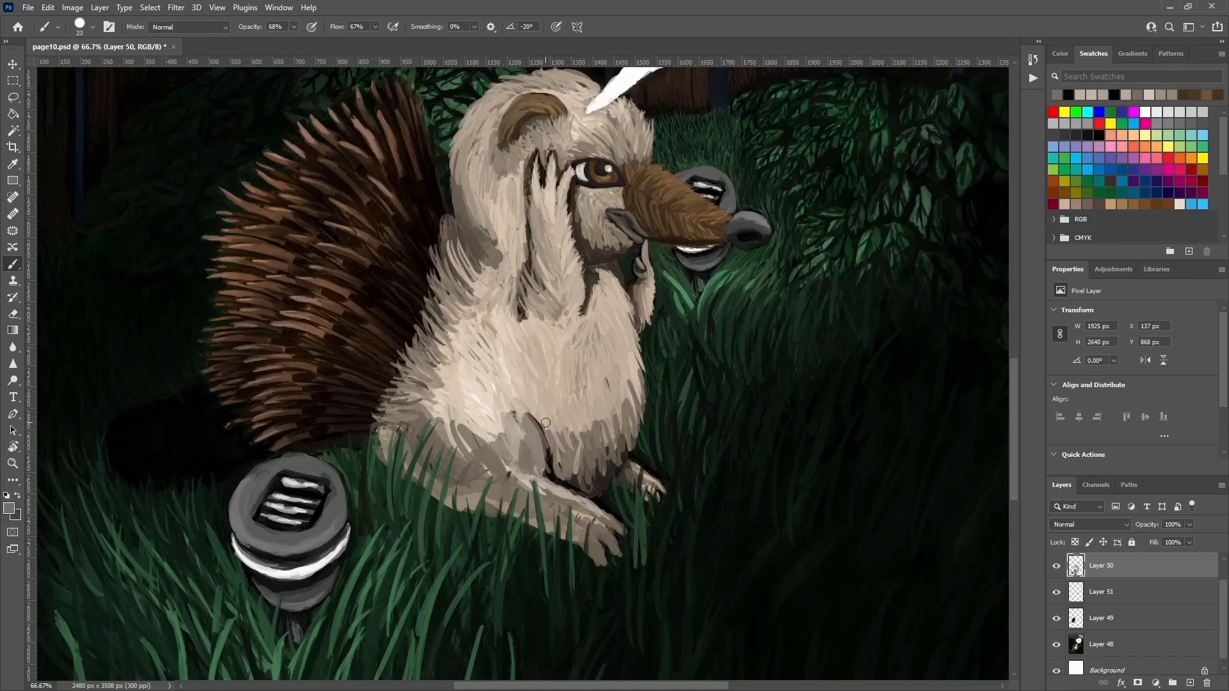
Repaint the near knee and shin with lighter fur strokes overlapping the dark belly crease.
left_click(494, 415, "alt")
mouse_move(519, 416)
left_mouse_down()
mouse_move(544, 468)
mouse_move(512, 445)
mouse_move(595, 512)
left_mouse_up()
left_click(510, 440, "alt")
left_click(549, 470, "alt")
left_click(558, 493, "alt")
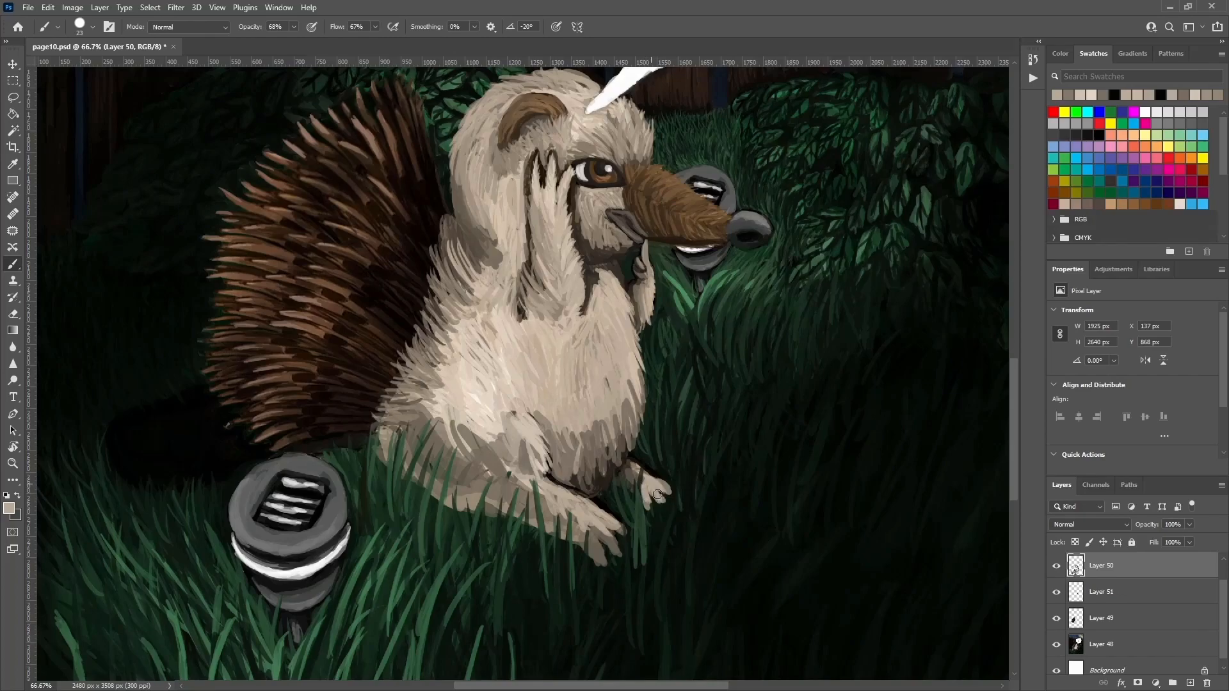
Extend the creature's far foot and shape its toes with sampled tan and dark tones.
left_click(650, 474, "alt")
mouse_move(669, 483)
left_mouse_down()
mouse_move(666, 513)
mouse_move(626, 470)
left_mouse_up()
left_click(665, 486, "alt")
left_click(666, 513, "alt")
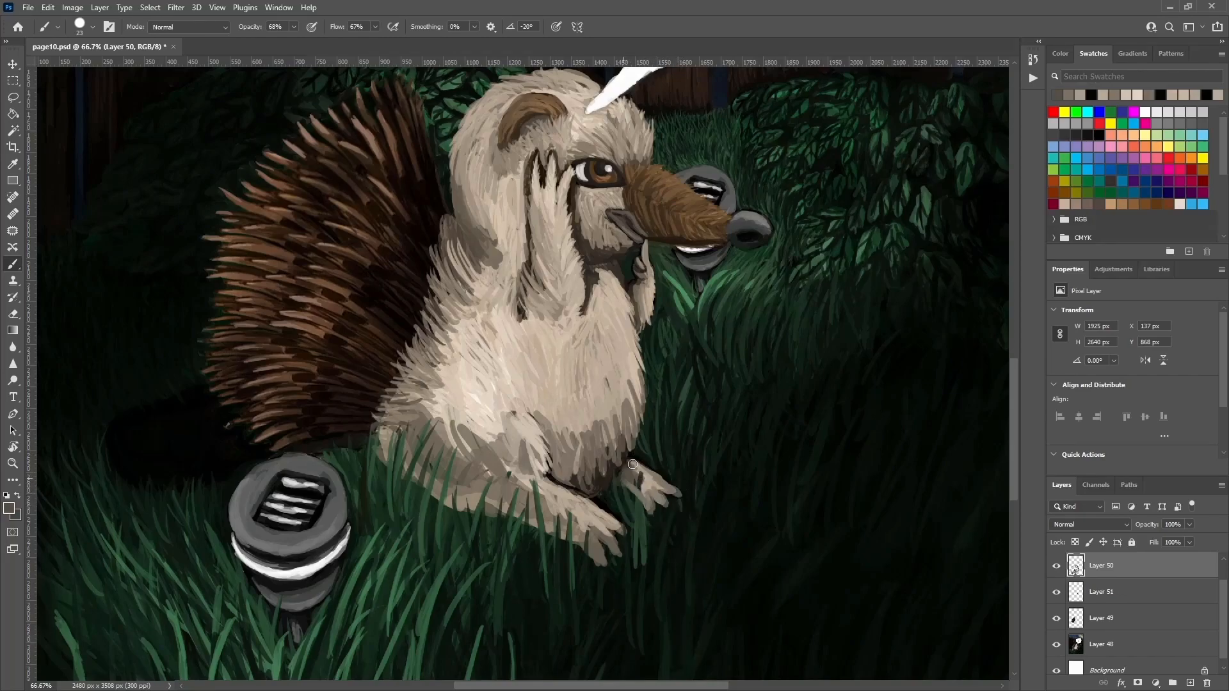
left_click(647, 521, "alt")
left_click_drag(647, 521, 653, 510)
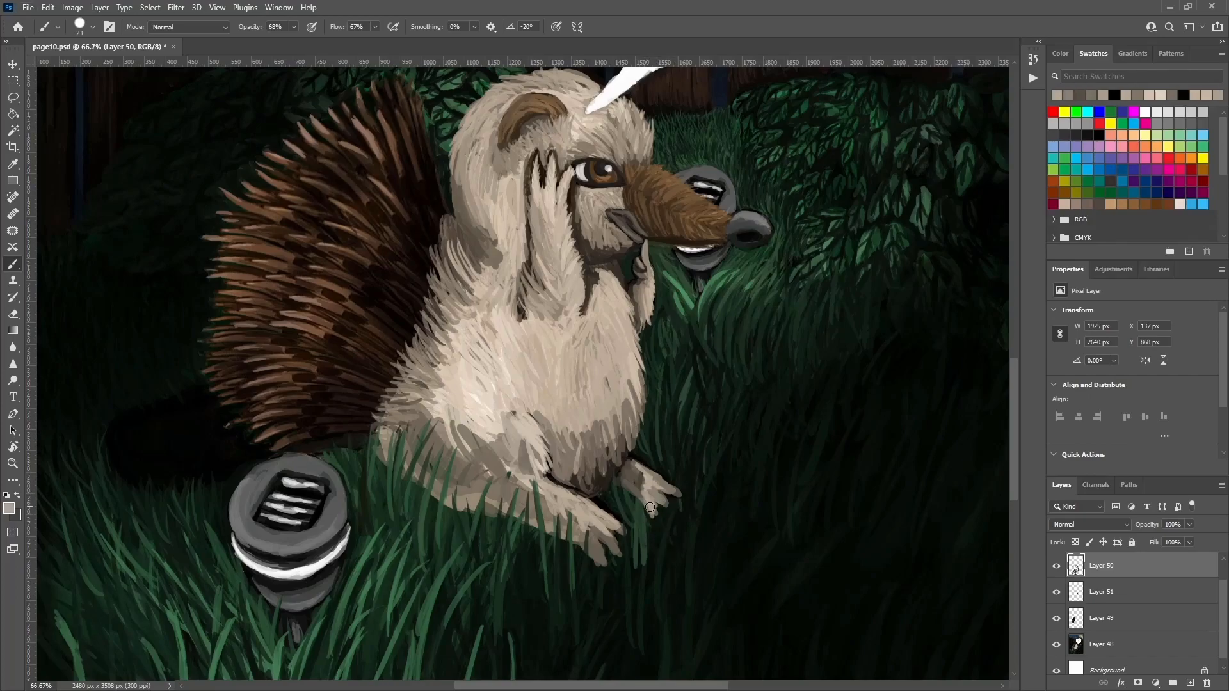
Add green grass blades beneath the far foot and between the two feet.
left_click(644, 505, "alt")
left_click(641, 560, "alt")
left_click_drag(662, 513, 643, 469)
left_click_drag(651, 565, 663, 525)
left_click(589, 559, "alt")
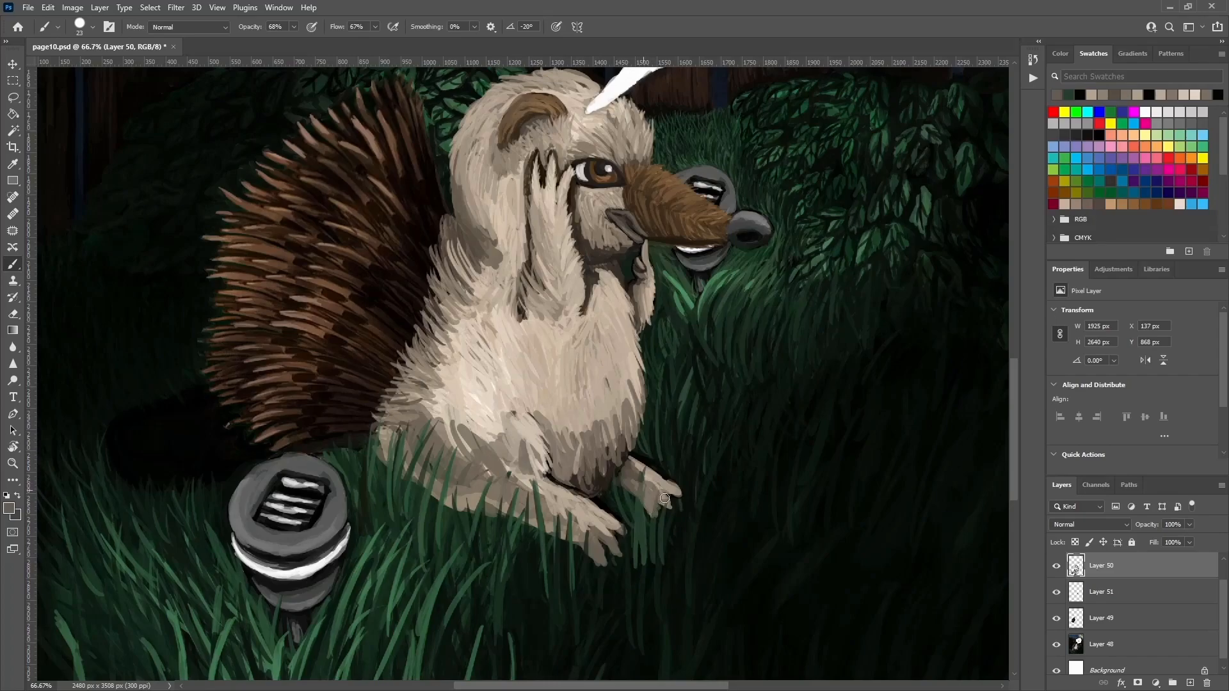
Repaint the far foot with longer, separated toes, alternating sampled light and shadow fur tones.
left_click(644, 481, "alt")
mouse_move(642, 481)
left_mouse_down()
mouse_move(633, 499)
mouse_move(645, 461)
left_mouse_up()
left_click(652, 506, "alt")
left_click(658, 470, "alt")
left_click(649, 492, "alt")
left_click(657, 479, "alt")
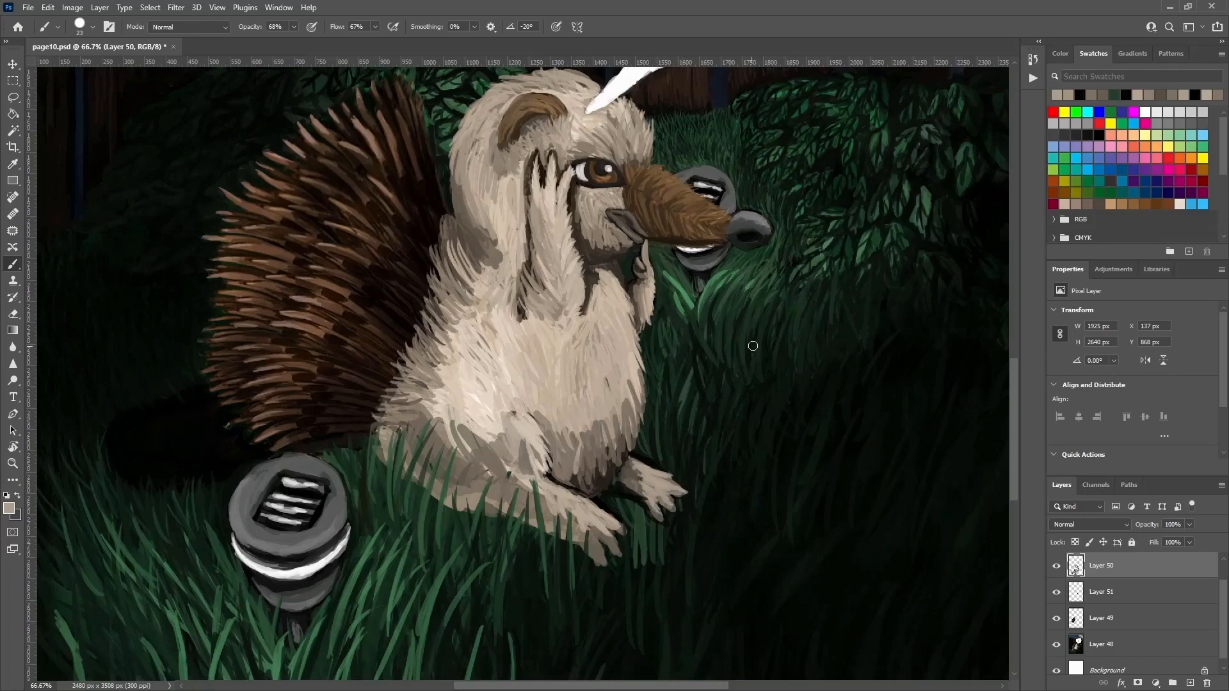
Trim the outline of the far foot's toes with dark greens sampled from the surrounding grass.
left_click(683, 502, "alt")
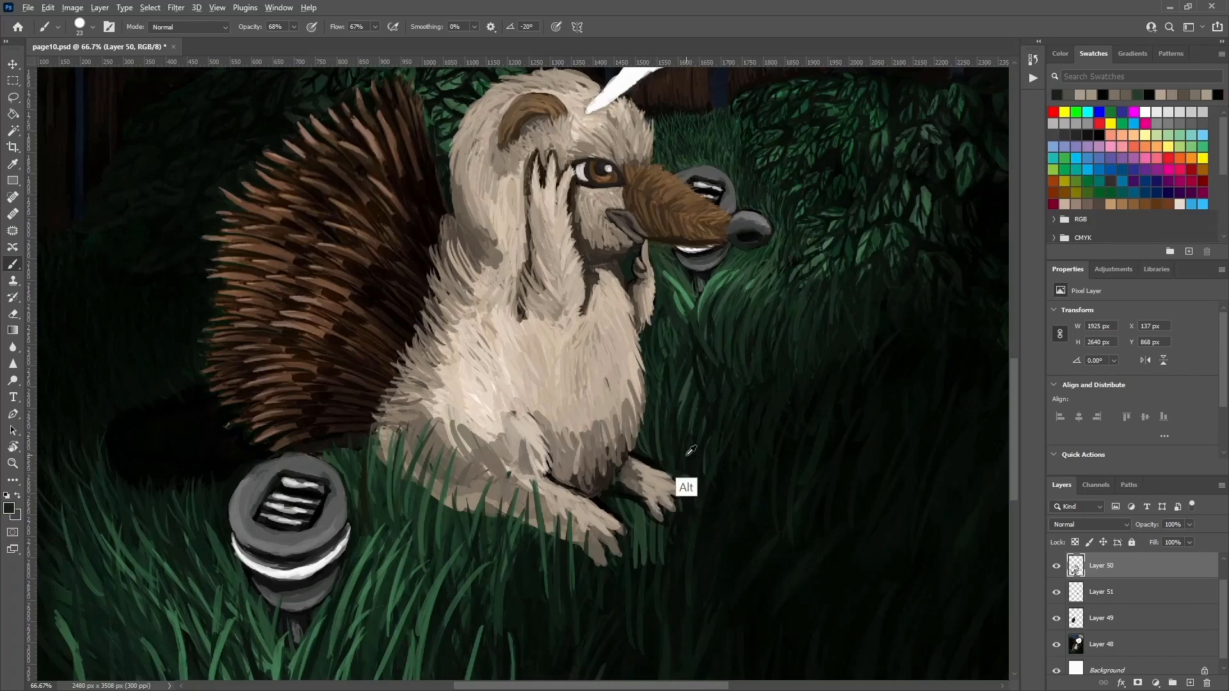
left_click(685, 487, "alt")
left_click(678, 472, "alt")
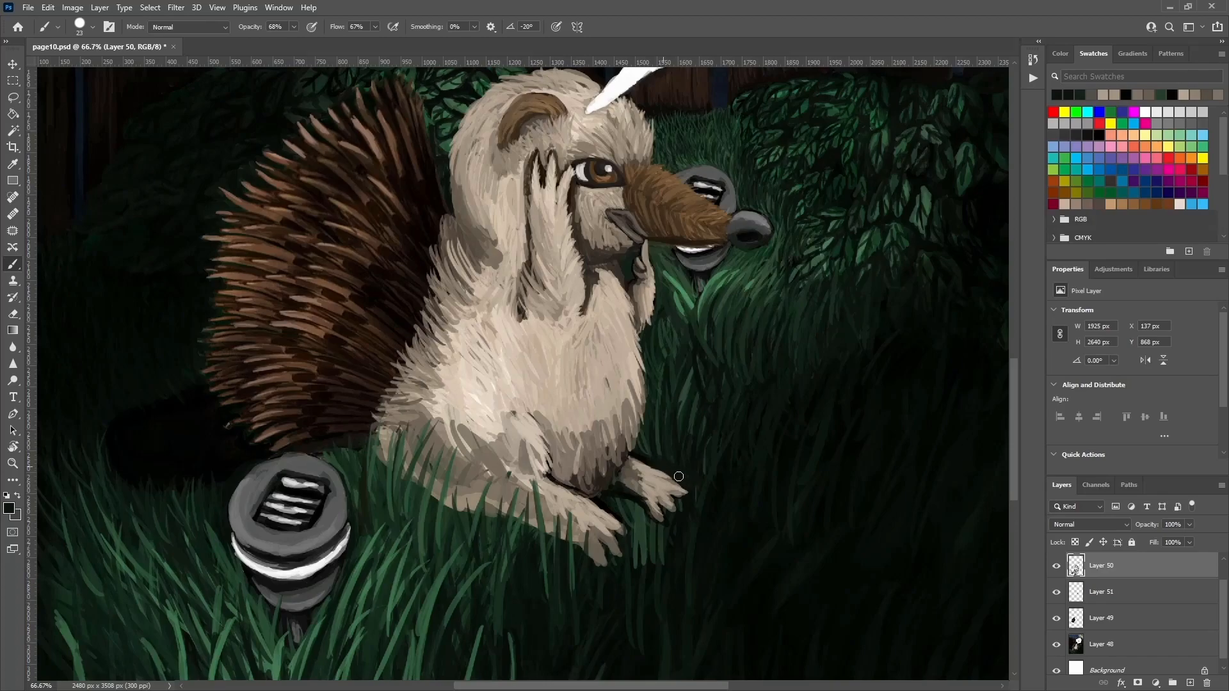
left_click(680, 496, "alt")
left_click(670, 512, "alt")
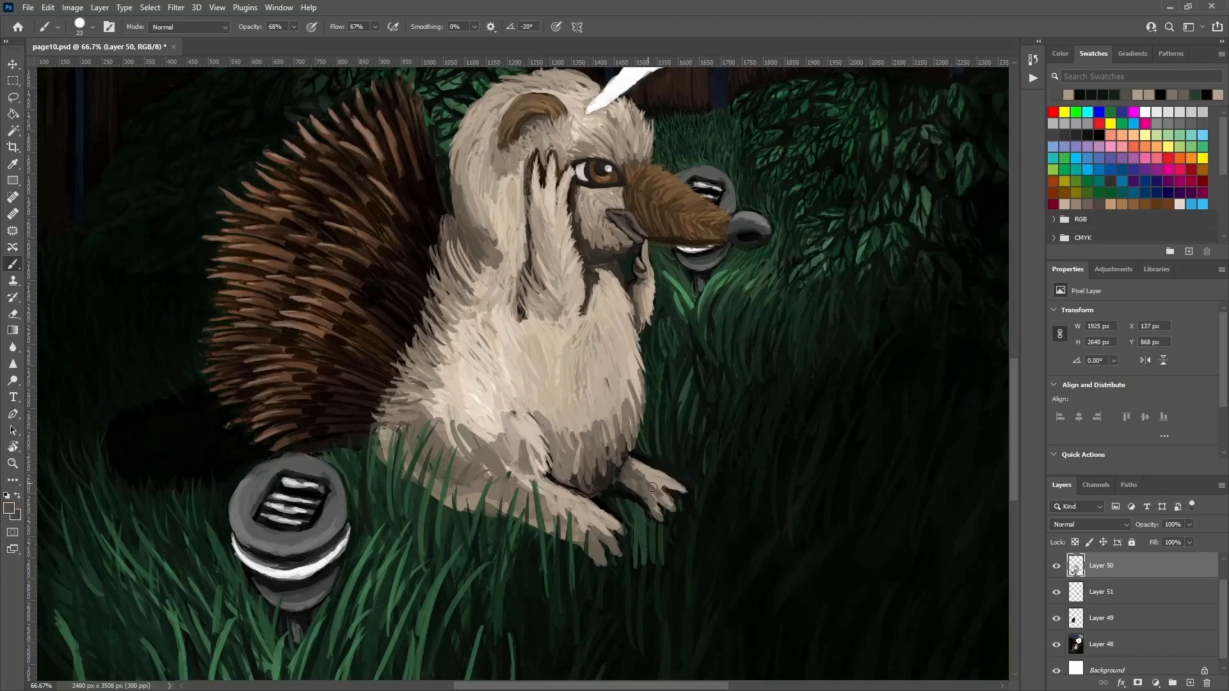
Shade the top of the far foot and the gap beside the near foot with sampled browns and dark greens.
left_click(677, 485, "alt")
left_click(643, 562, "alt")
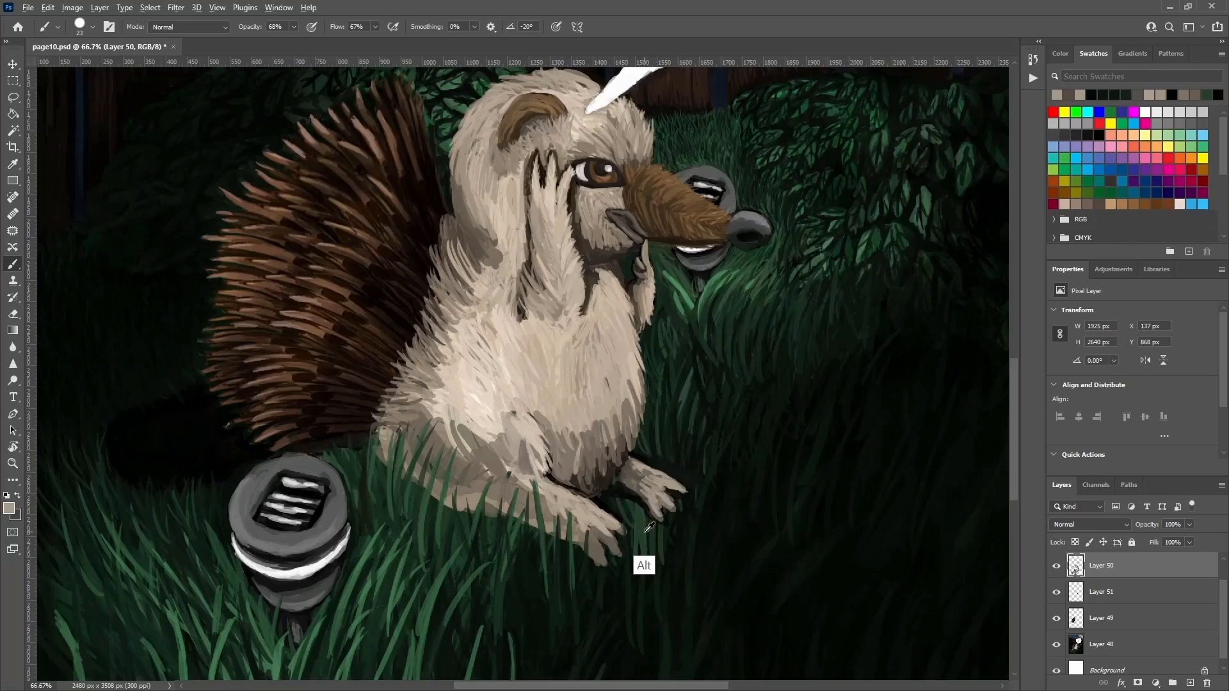
left_click(617, 536, "alt")
left_click(630, 513, "alt")
mouse_move(641, 519)
left_mouse_down()
mouse_move(633, 486)
mouse_move(594, 461)
left_mouse_up()
left_click(685, 457, "alt")
left_click(607, 539, "alt")
left_click(640, 408, "alt")
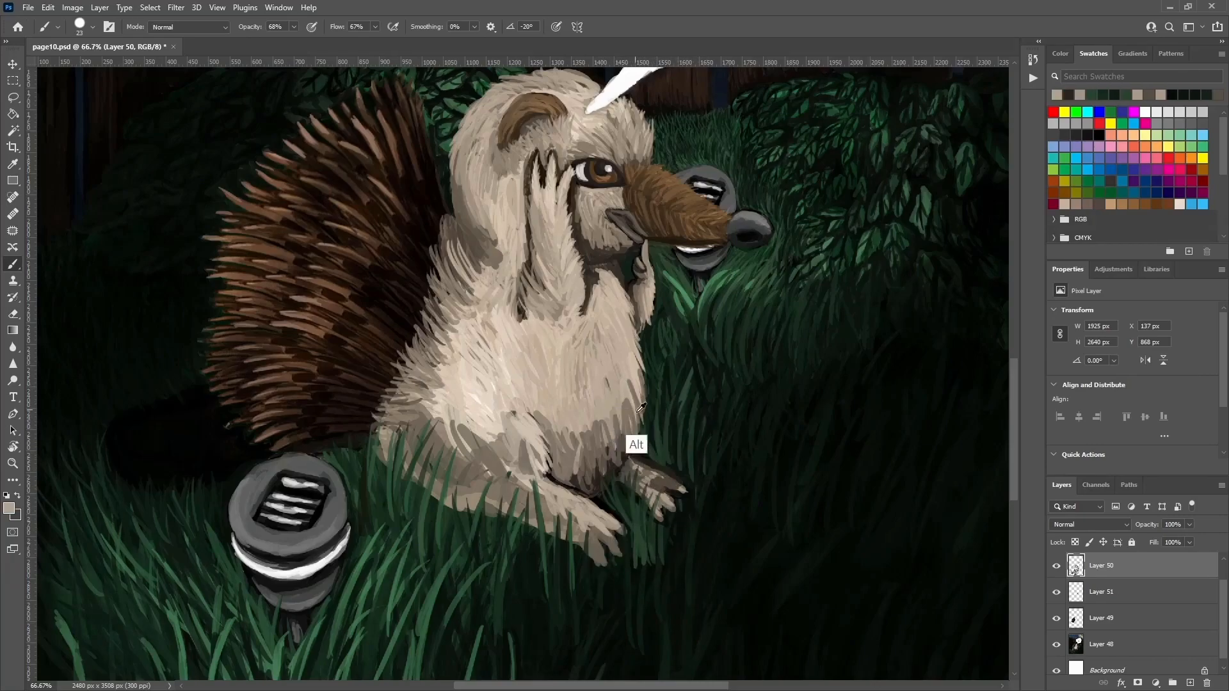
Reshape the far foot's ankle and lengthen its outer toe with sampled fur and shadow tones.
left_click(674, 502, "alt")
left_click(649, 503, "alt")
left_click(634, 487, "alt")
mouse_move(626, 466)
left_mouse_down()
mouse_move(640, 494)
mouse_move(614, 491)
left_mouse_up()
left_click(660, 489, "alt")
left_click(647, 494, "alt")
left_click(618, 490, "alt")
left_click(620, 475, "alt")
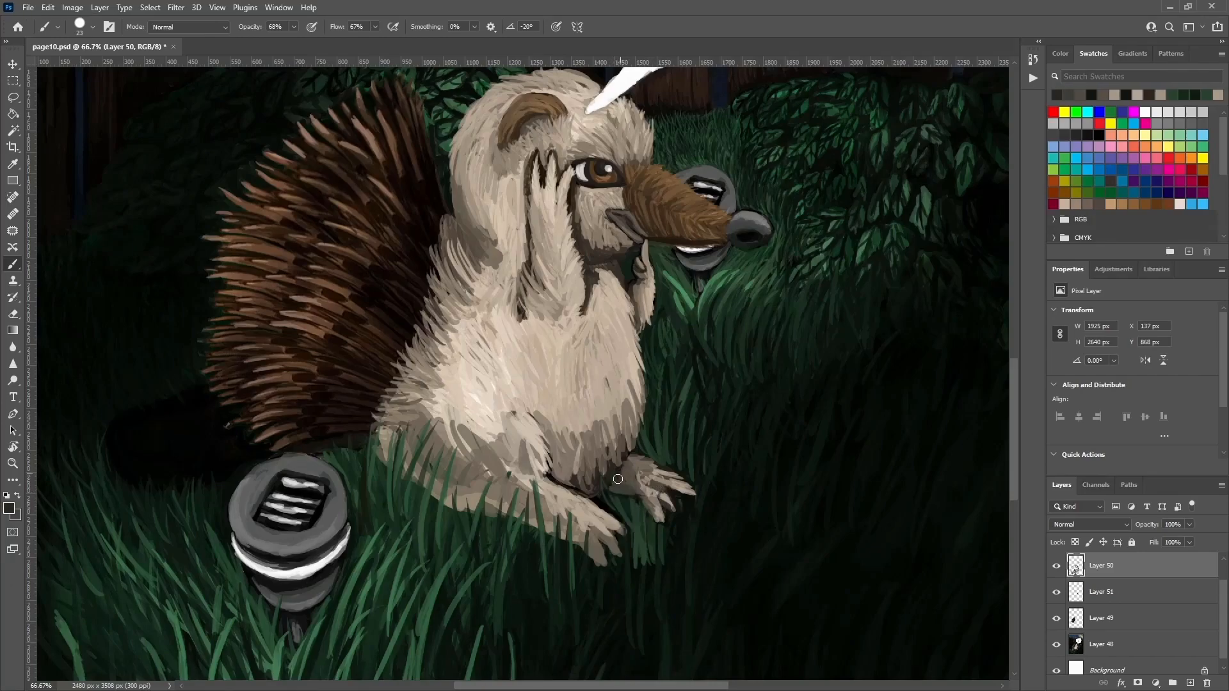
Paint dark gaps between the far foot's toes and a shadow along its underside.
left_click(637, 535, "alt")
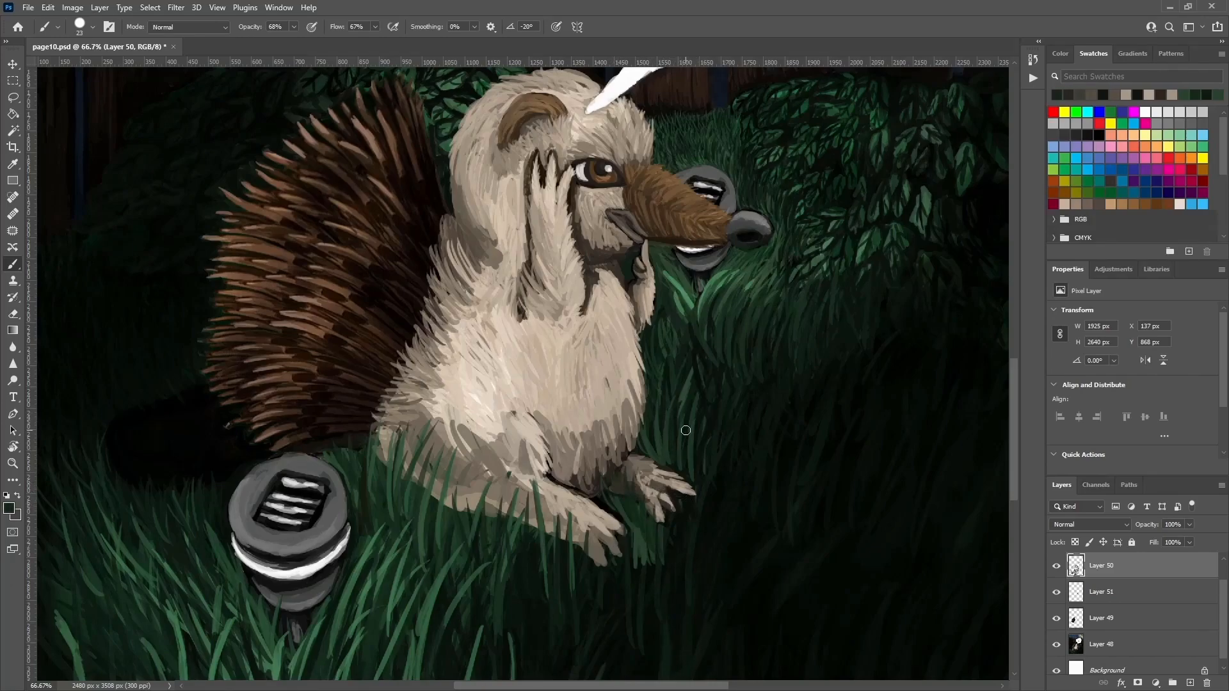
left_click_drag(619, 492, 658, 512)
left_click_drag(649, 488, 674, 503)
left_click_drag(663, 480, 682, 484)
left_click(663, 474, "alt")
mouse_move(671, 479)
left_mouse_down()
mouse_move(662, 472)
mouse_move(682, 485)
left_mouse_up()
left_click_drag(649, 462, 662, 489)
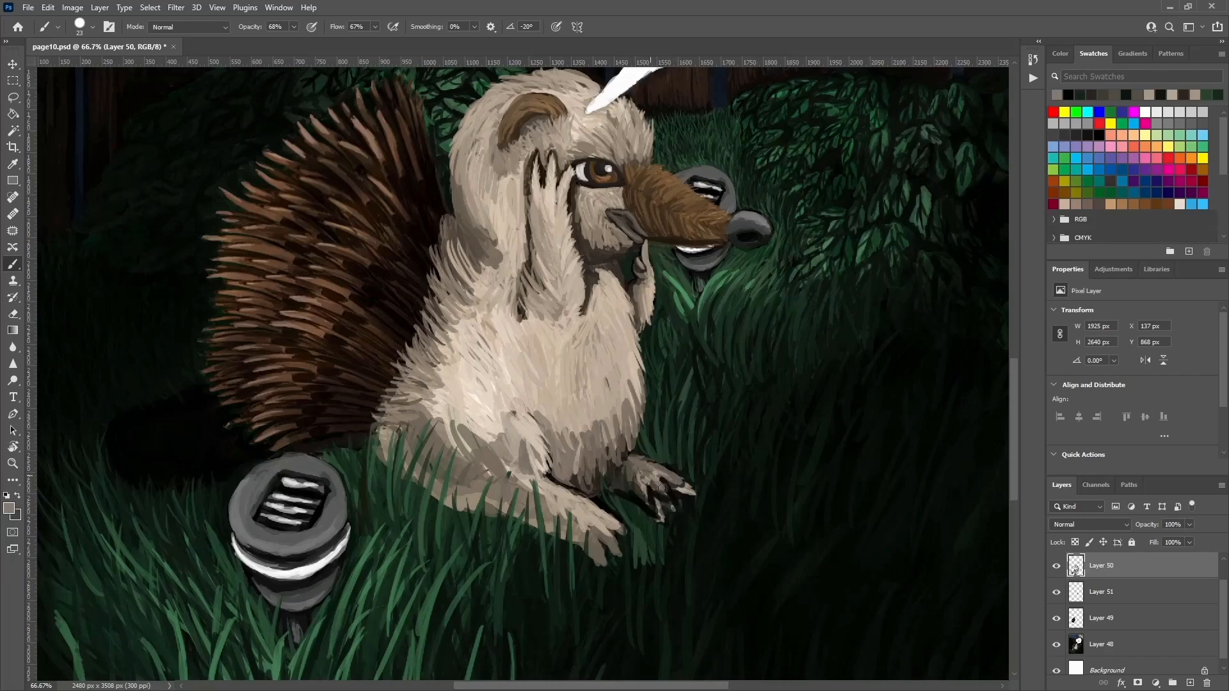
Shorten the far foot's toes by painting sampled near-black and dark green over their tips.
left_click(675, 492, "alt")
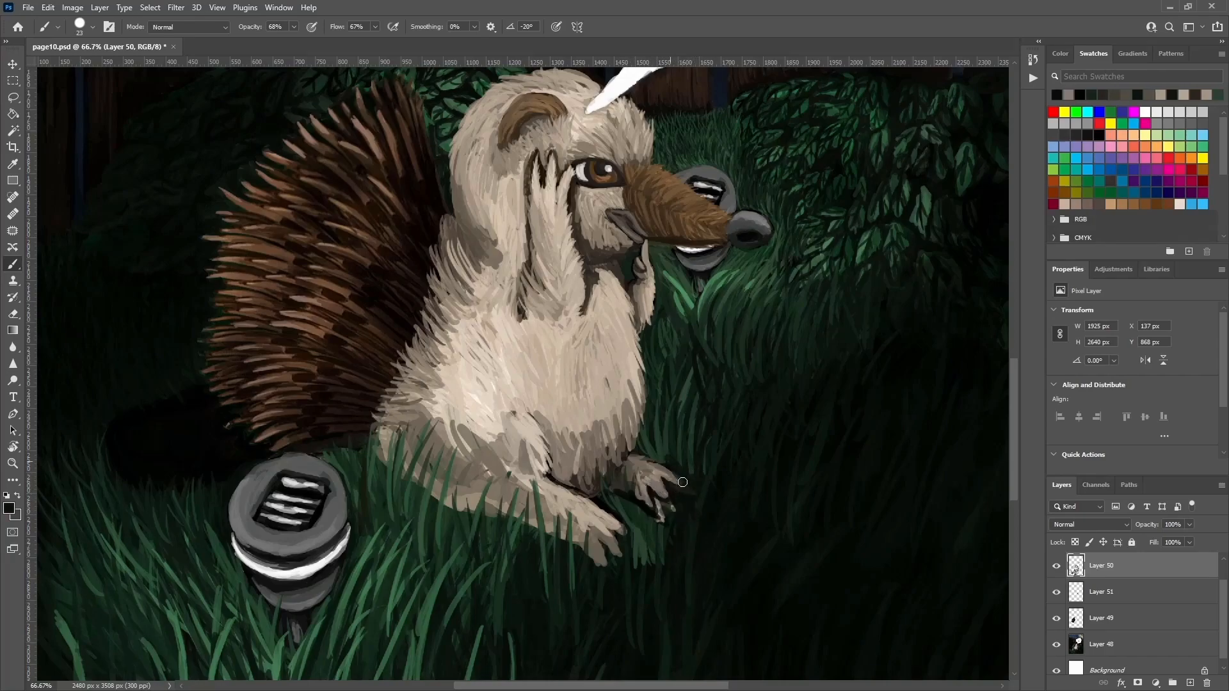
left_click_drag(670, 516, 640, 513)
left_click(642, 551, "alt")
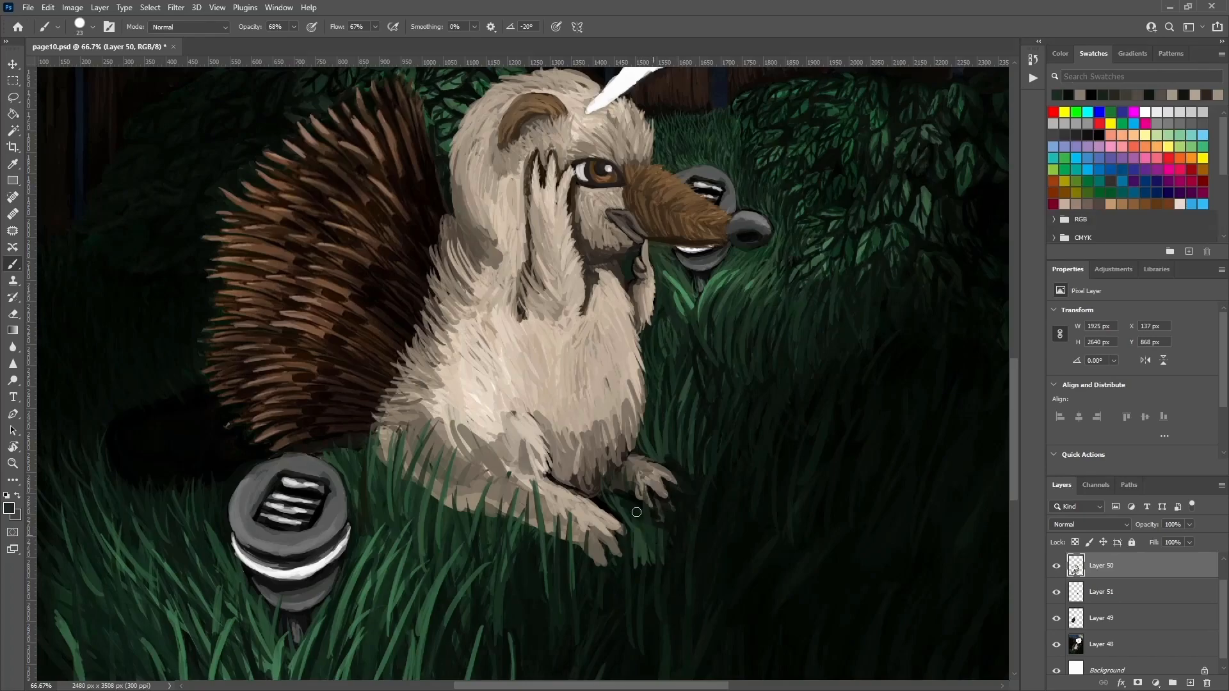
left_click(674, 467, "alt")
left_click(633, 503, "alt")
Paint grass blades over the near foot's toes and around the far foot with sampled greens.
left_click(622, 468, "alt")
left_click(628, 538, "alt")
left_click(672, 556, "alt")
left_click(636, 559, "alt")
left_click_drag(608, 522, 619, 586)
left_click(622, 582, "alt")
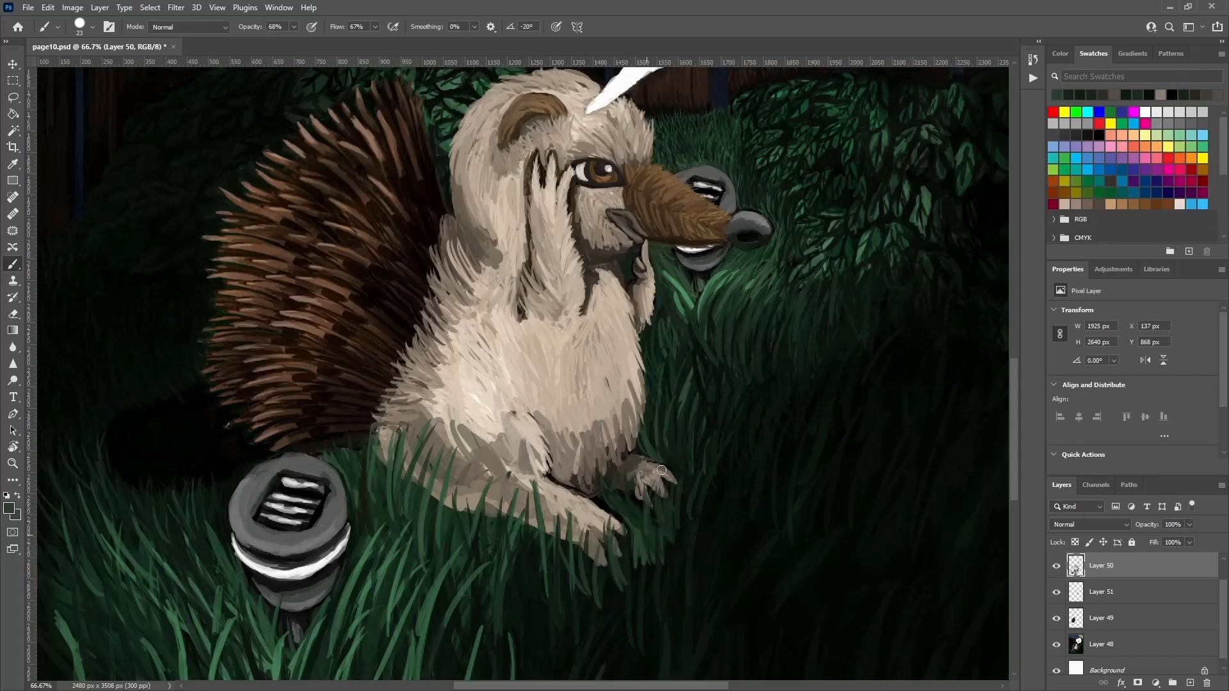
Enlarge the brush and paint dark grass strokes over and around both of the creature's feet.
key("ctrl+minus")
key("ctrl+minus")
left_click(554, 478, "alt")
right_click(553, 478)
double_click(634, 646)
left_click(604, 394, "alt")
left_click(611, 375, "alt")
left_click(577, 516, "alt")
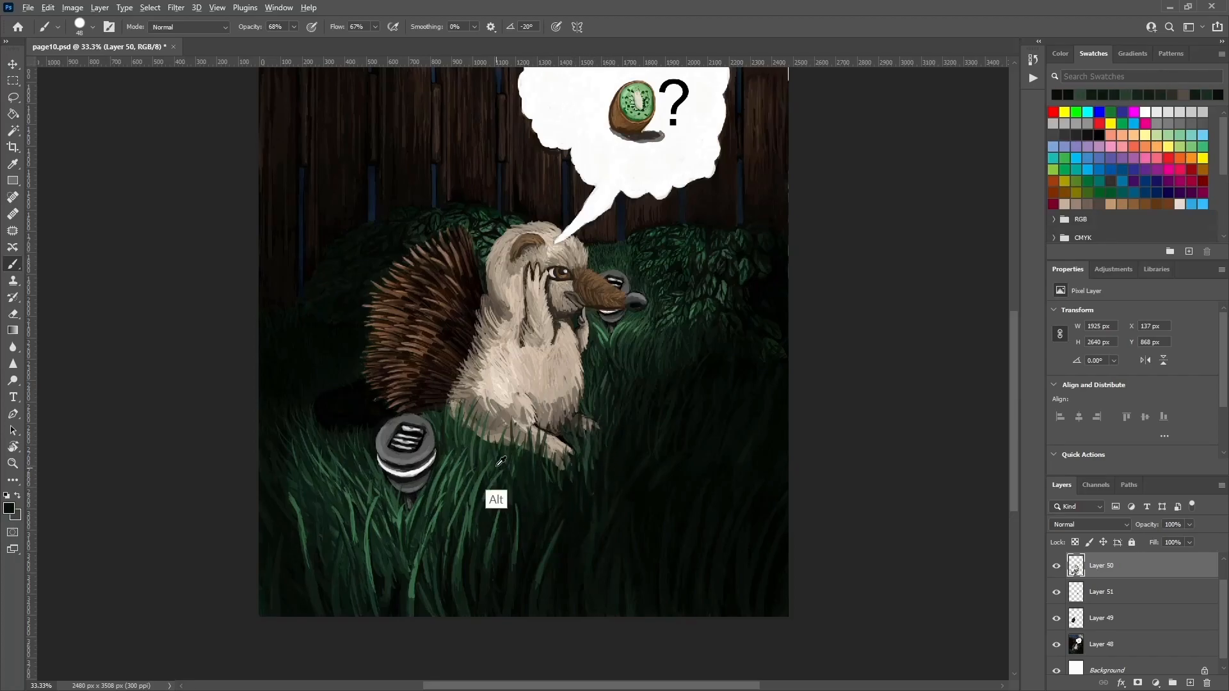
left_click(535, 464, "alt")
left_click(614, 423, "alt")
left_click(579, 513, "alt")
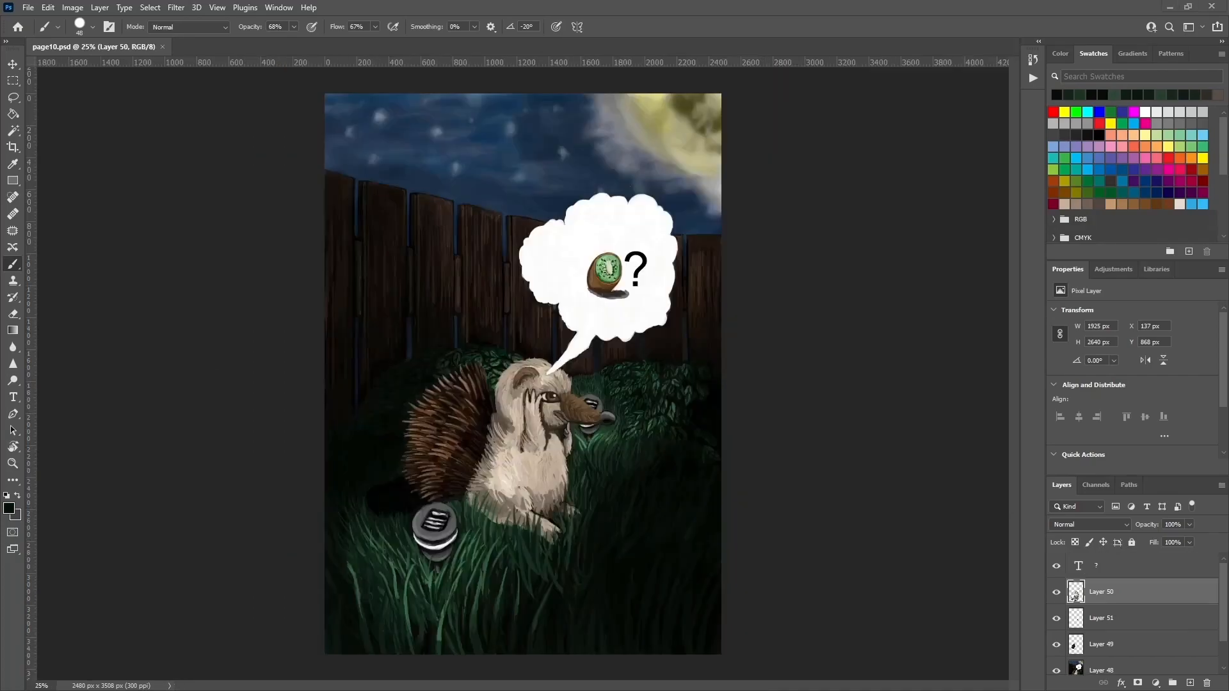
Reduce the brush size to 21 px and paint dark blades in the grass beside the far foot.
key("ctrl+plus")
key("ctrl+plus")
scroll(722, 461, "down", 3)
right_click(746, 430)
left_click_drag(870, 446, 845, 446)
key("Return")
left_click(709, 443, "alt")
mouse_move(709, 443)
left_mouse_down()
mouse_move(727, 396)
mouse_move(773, 394)
mouse_move(703, 438)
mouse_move(731, 402)
left_mouse_up()
left_click(722, 439, "alt")
Repaint the fur on the creature's belly and near leg with sampled cream, tan and shadow tones.
left_click(584, 320, "alt")
left_click_drag(584, 320, 617, 431)
left_click(588, 323, "alt")
left_click(598, 382, "alt")
left_click(609, 413, "alt")
left_click(601, 448, "alt")
left_click(585, 396, "alt")
left_click_drag(593, 308, 631, 259)
Paint grass blades rising over the near thigh beside the front lamp.
left_click(493, 483, "alt")
left_click_drag(503, 440, 504, 410)
left_click_drag(484, 460, 495, 392)
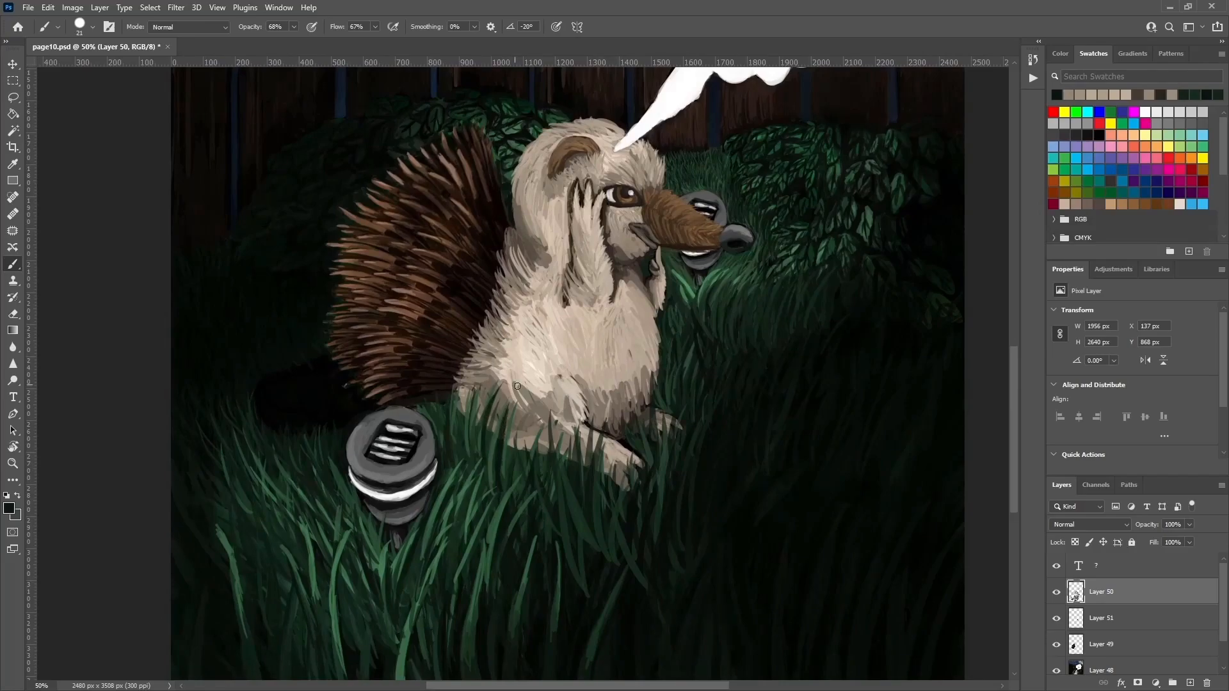
Touch up the front lamp's head and underside with sampled greys.
left_click_drag(448, 458, 471, 350)
left_click(446, 350, "alt")
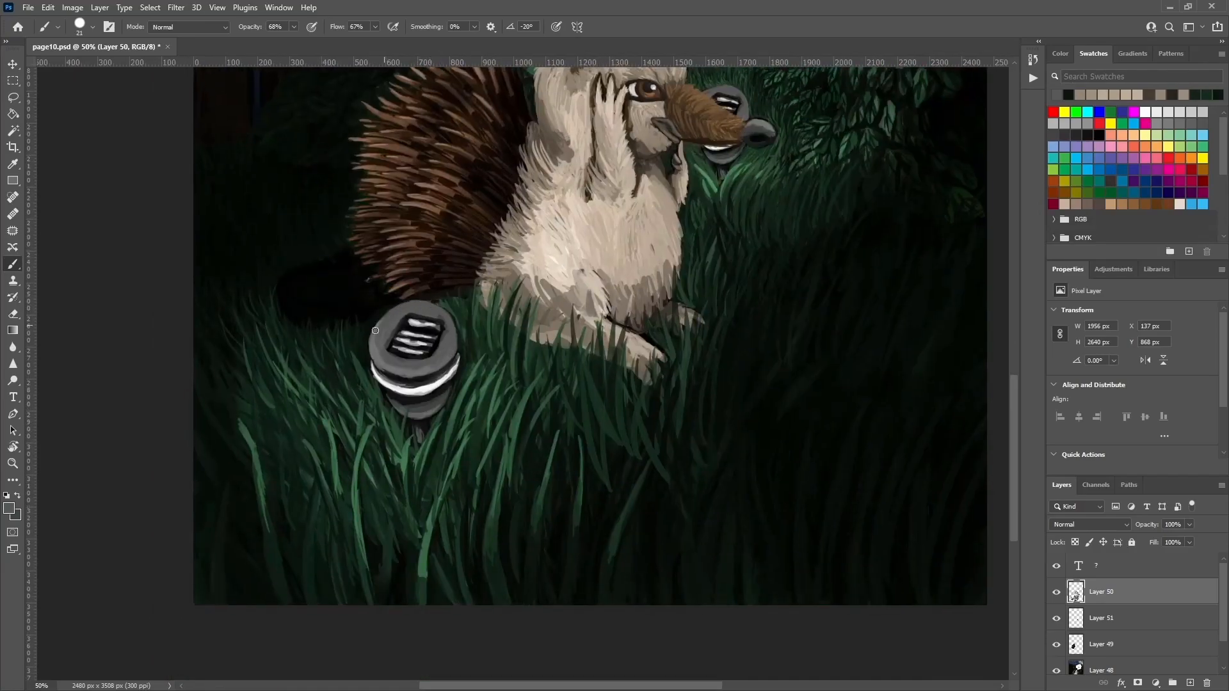
left_click(375, 330, "alt")
left_click_drag(387, 378, 431, 371)
left_click_drag(420, 434, 486, 413)
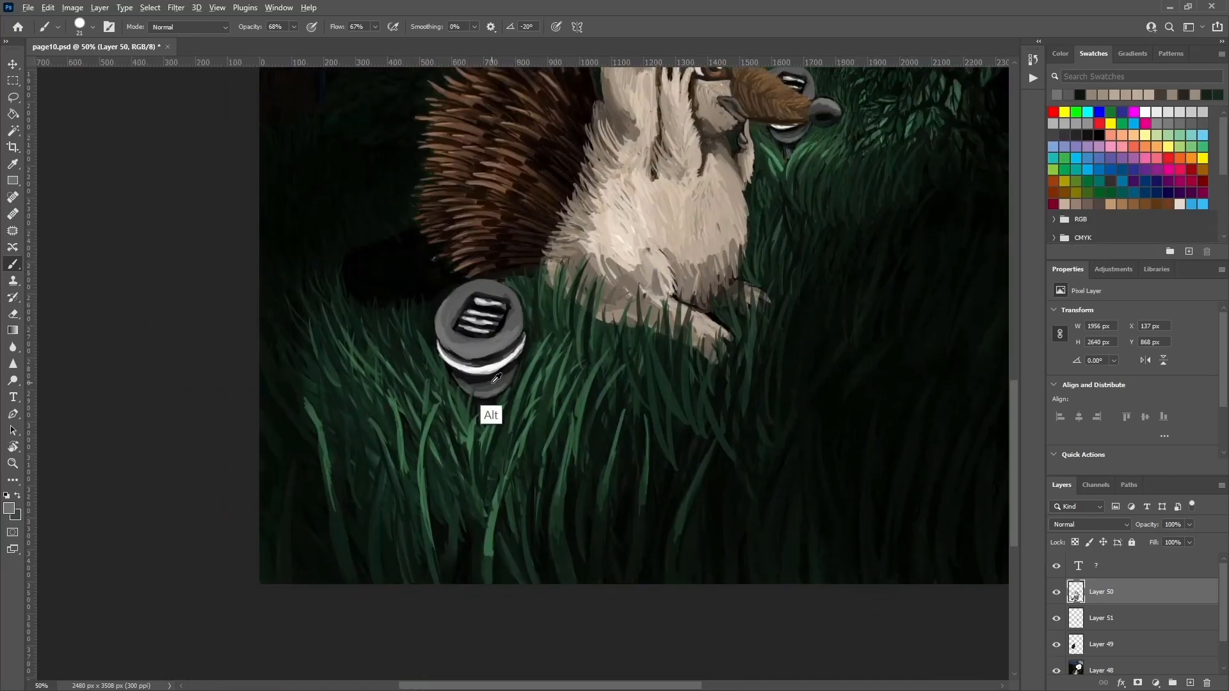
left_click(472, 383, "alt")
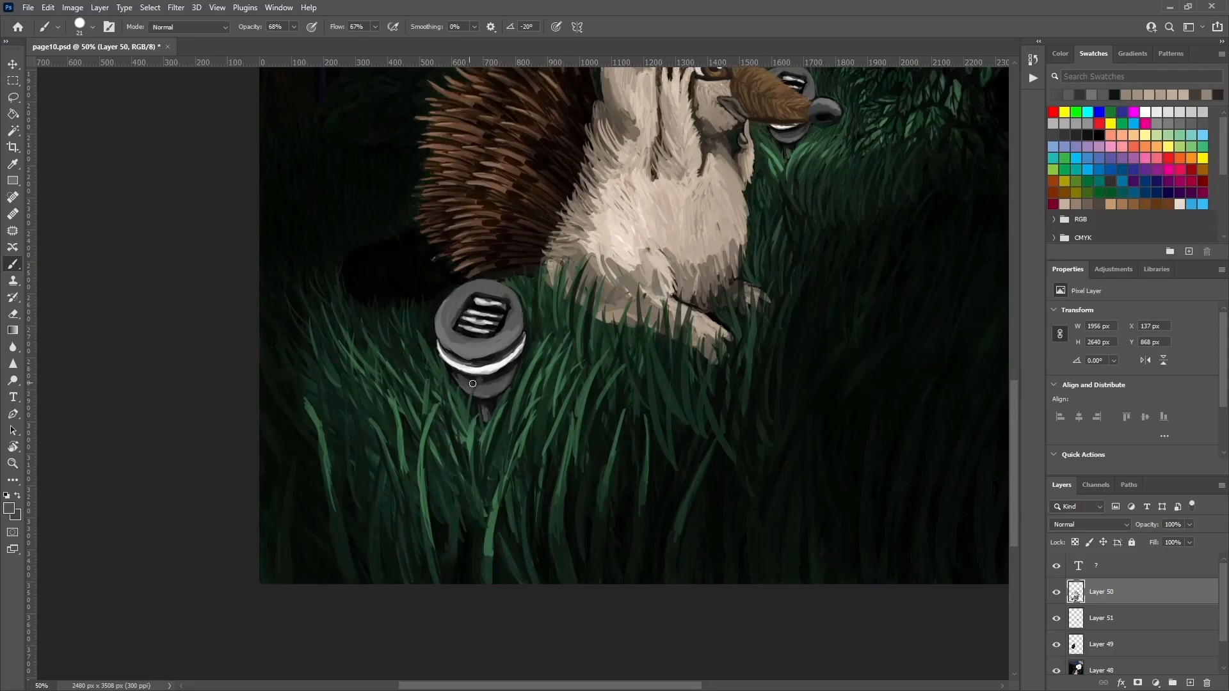
left_click(484, 381, "alt")
Paint blades in the grass around and below the creature's feet with sampled mid and dark greens.
mouse_move(584, 343)
left_mouse_down()
mouse_move(576, 376)
mouse_move(603, 317)
left_mouse_up()
left_click(623, 390, "alt")
left_click_drag(761, 325, 732, 364)
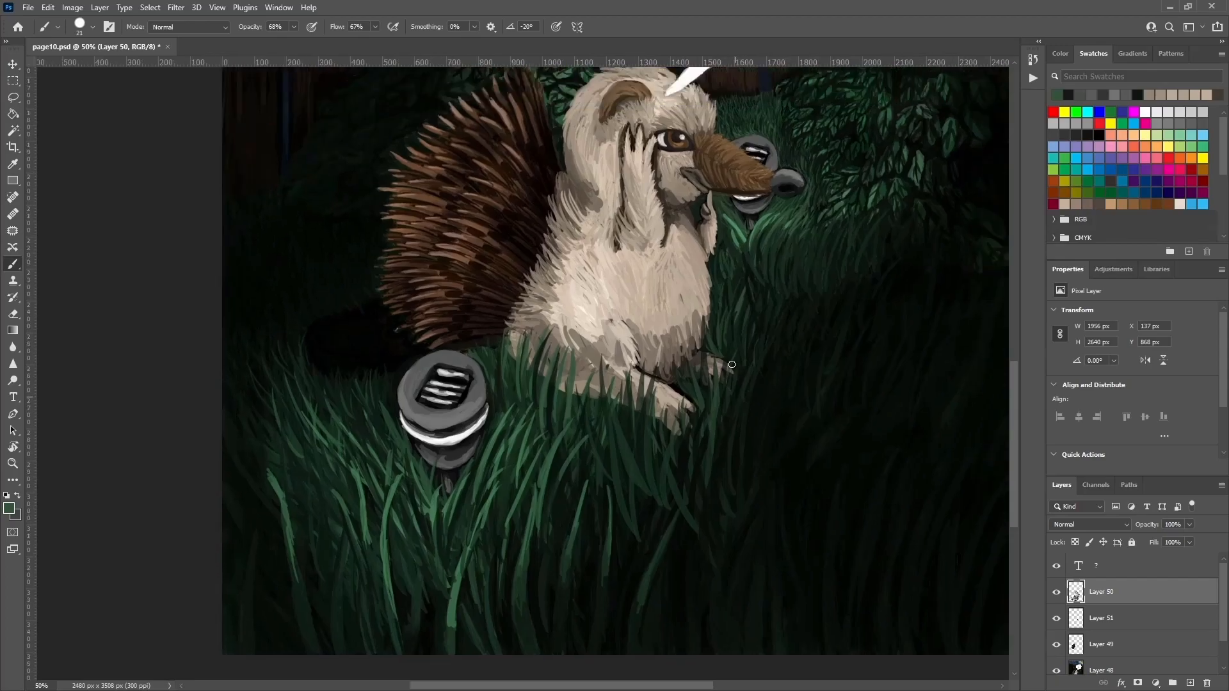
left_click(777, 354, "alt")
left_click(764, 415, "alt")
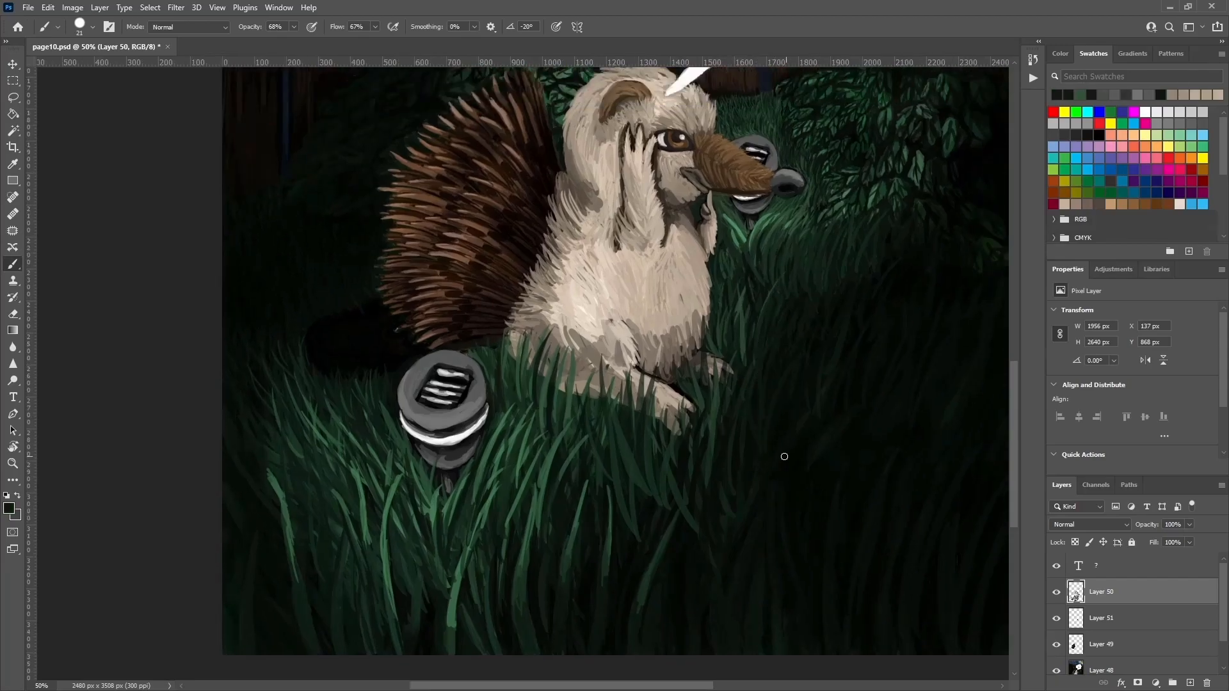
mouse_move(706, 524)
left_mouse_down()
mouse_move(710, 561)
mouse_move(706, 490)
mouse_move(689, 610)
mouse_move(707, 546)
mouse_move(670, 530)
mouse_move(698, 539)
left_mouse_up()
Blend near-black and dark green blades in the lower grass beneath the near foot.
left_click(696, 569, "alt")
left_click(667, 533, "alt")
left_click(711, 569, "alt")
left_click(700, 593, "alt")
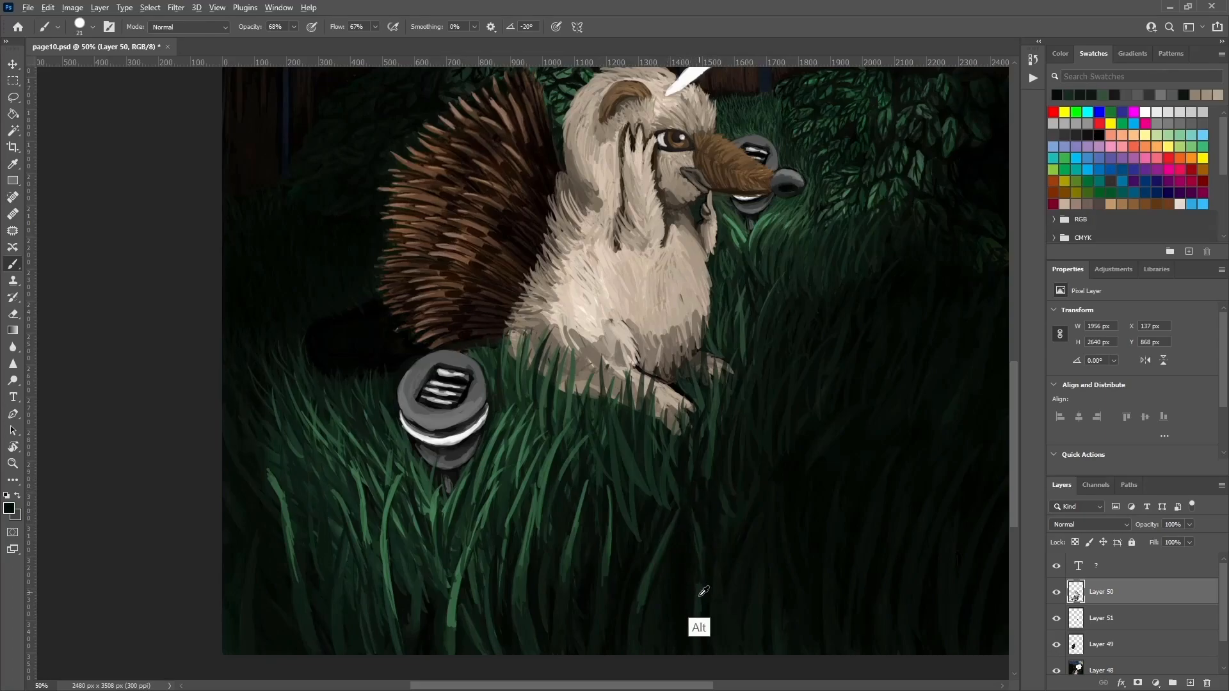
left_click(669, 547, "alt")
left_click(675, 535, "alt")
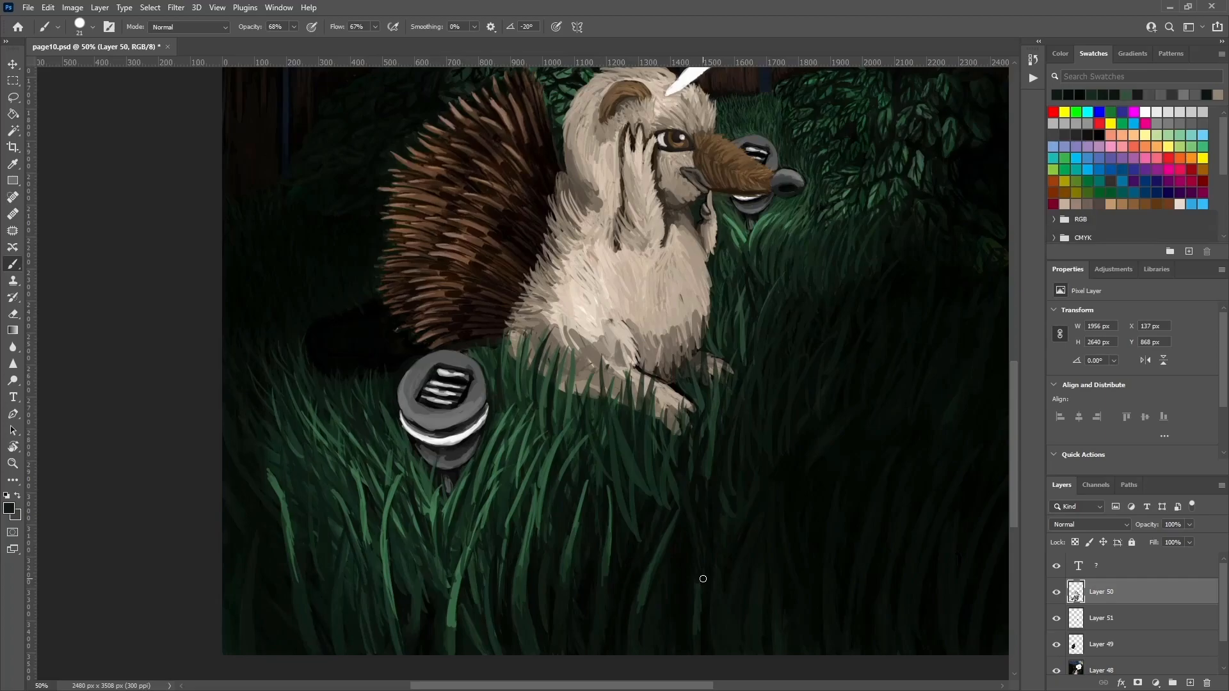
Refine the fur on the lower belly above the near knee with sampled cream and tan strokes.
left_click(665, 372, "alt")
left_click(674, 336, "alt")
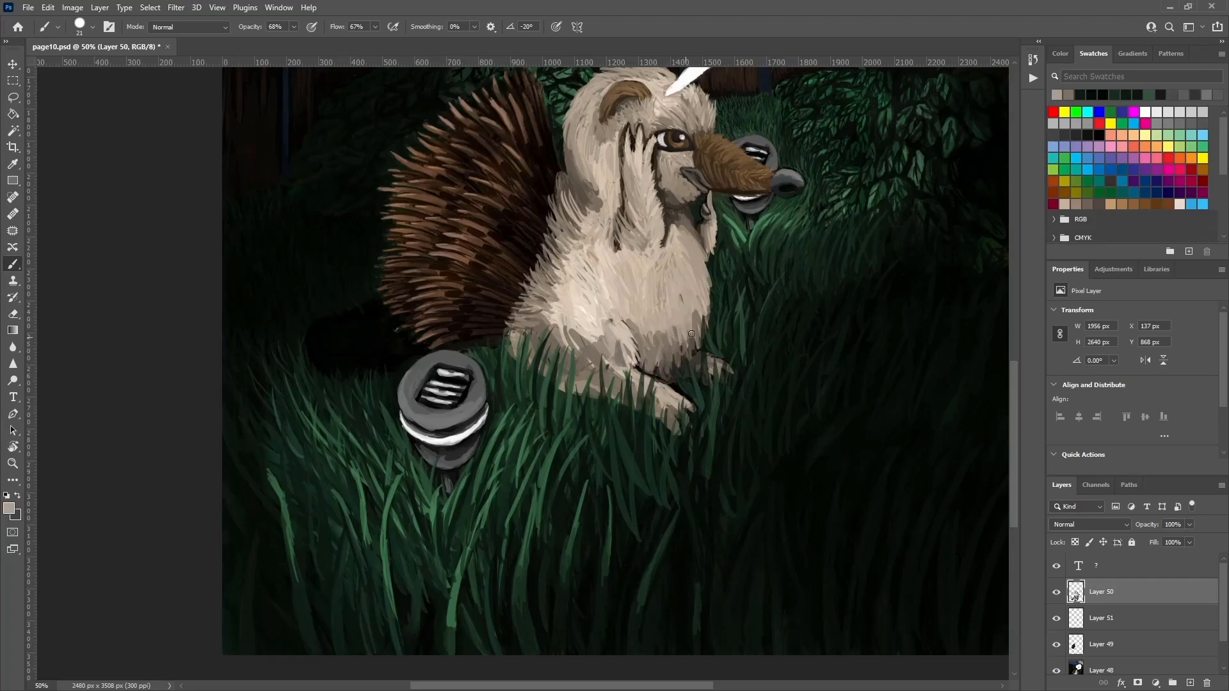
left_click(623, 341, "alt")
left_click_drag(619, 325, 613, 349)
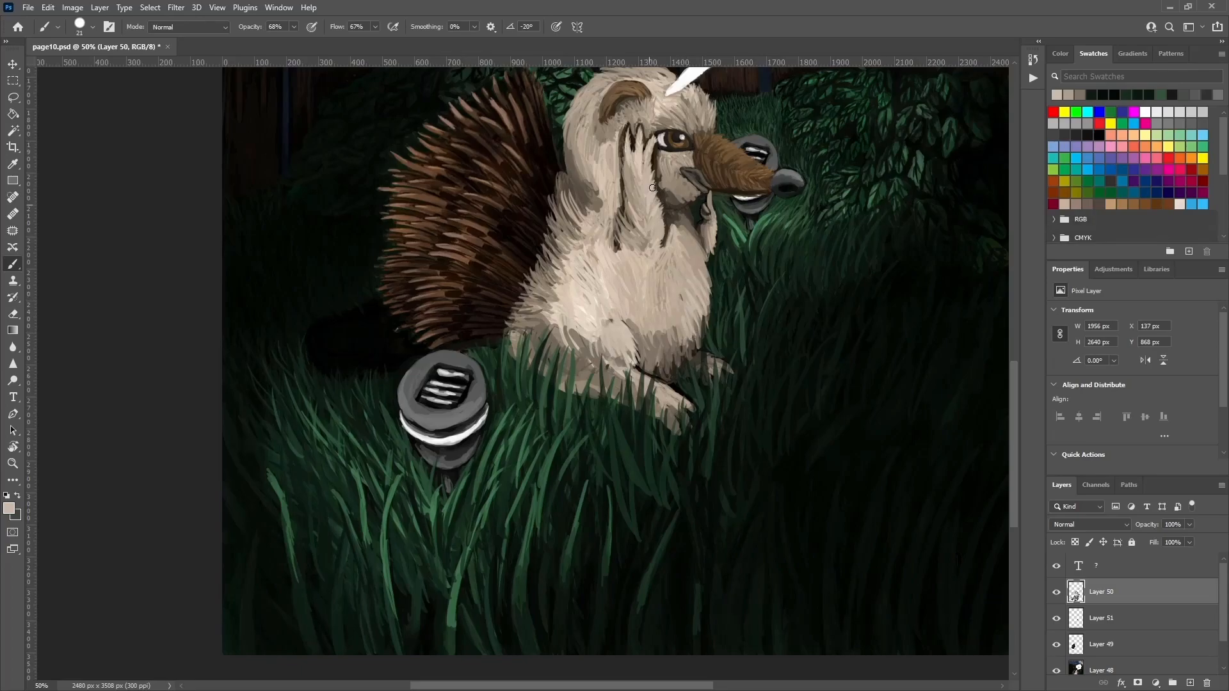
Brush lighter fur strokes along the raised near forearm down to its elbow with sampled tones.
left_click(638, 261, "alt")
left_click(644, 220, "alt")
left_click(649, 256, "alt")
left_click(634, 230, "alt")
left_click(666, 226, "alt")
left_click(654, 288, "alt")
Shade the fur between the raised forearms and beneath the chin with sampled dark brown and taupe strokes.
left_click(624, 187, "alt")
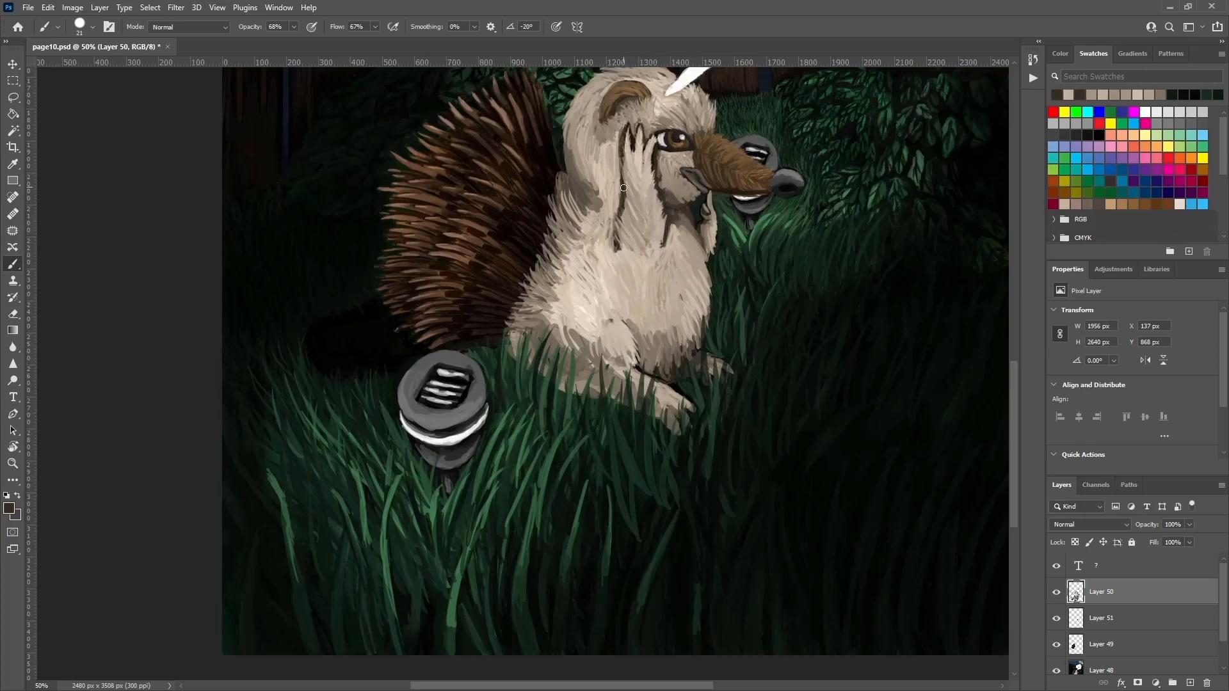
left_click(665, 206, "alt")
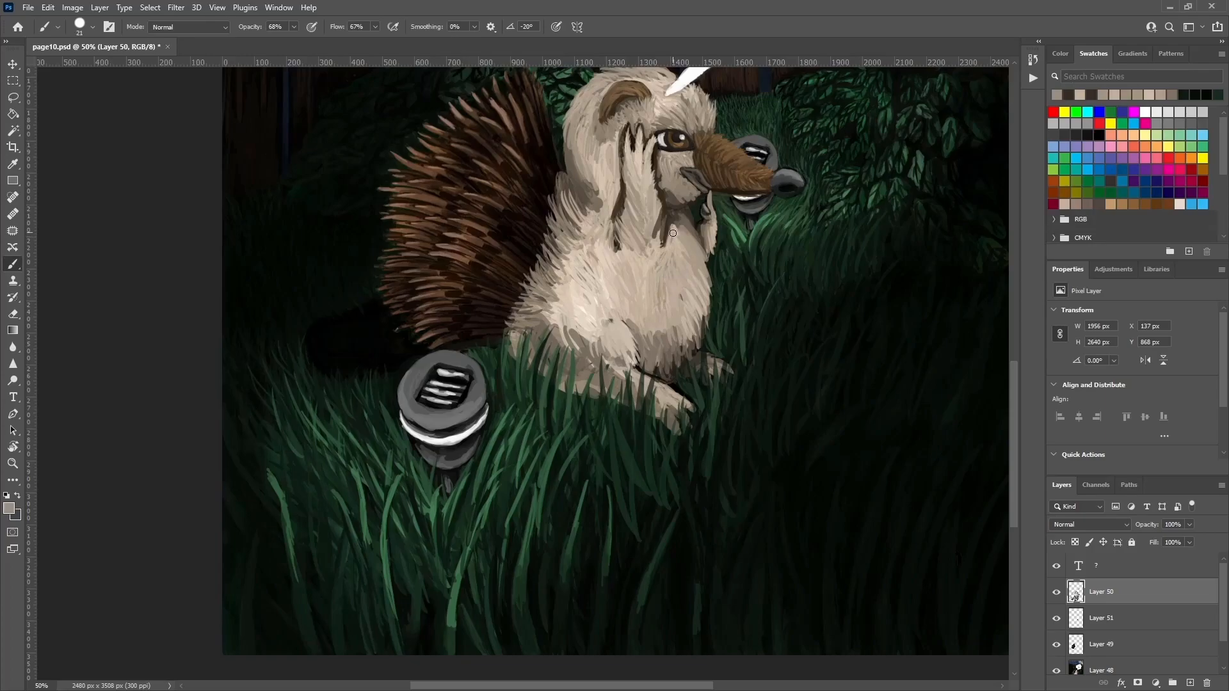
left_click(621, 219, "alt")
left_click_drag(621, 219, 658, 221)
left_click(656, 192, "alt")
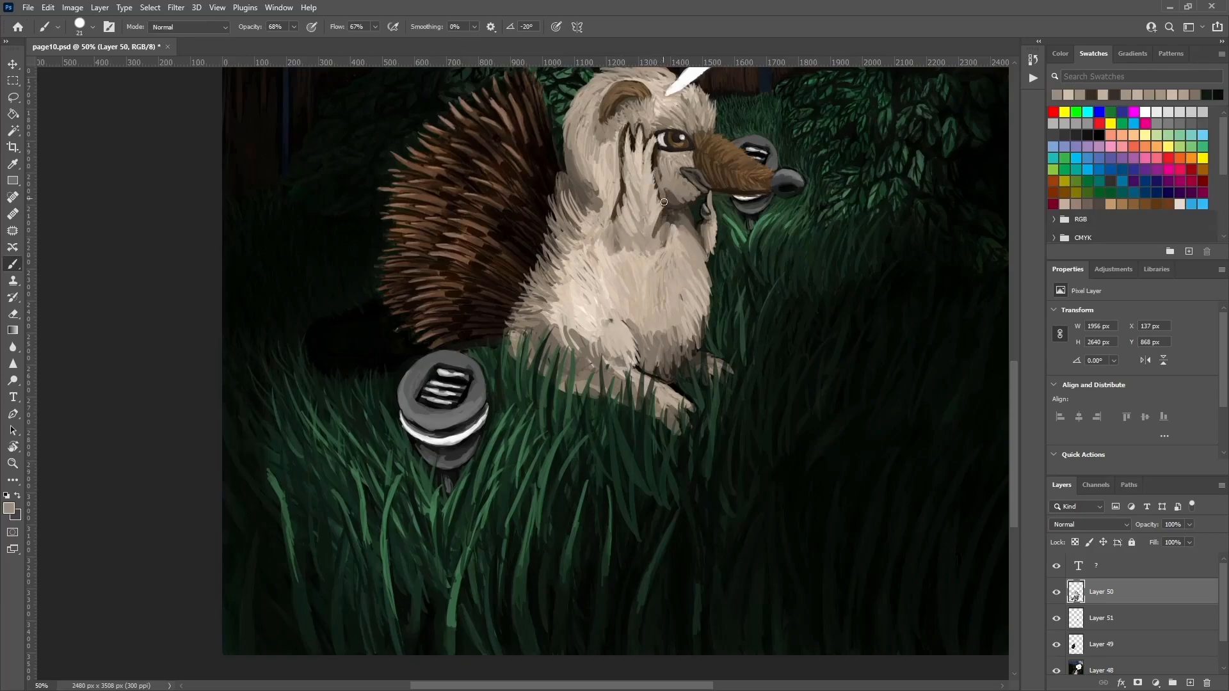
left_click(664, 194, "alt")
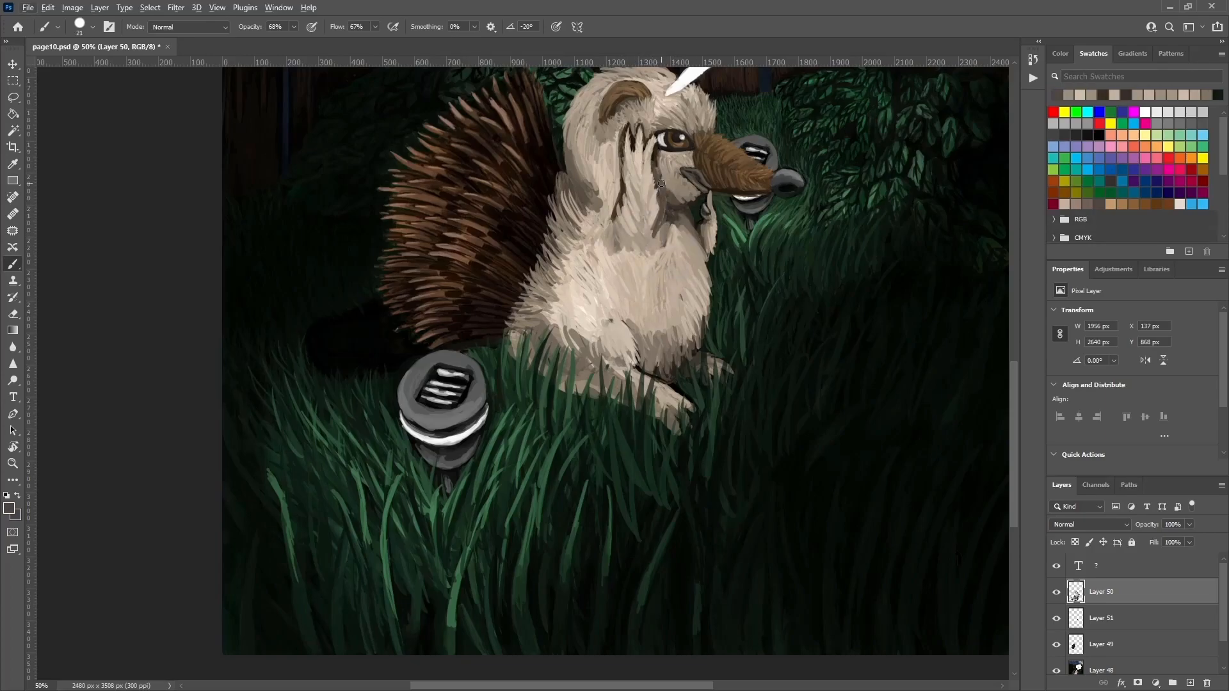
Refine the near forearm's inner edge and elbow with sampled cream and pinkish-beige fur strokes.
left_click(656, 195, "alt")
left_click(646, 219, "alt")
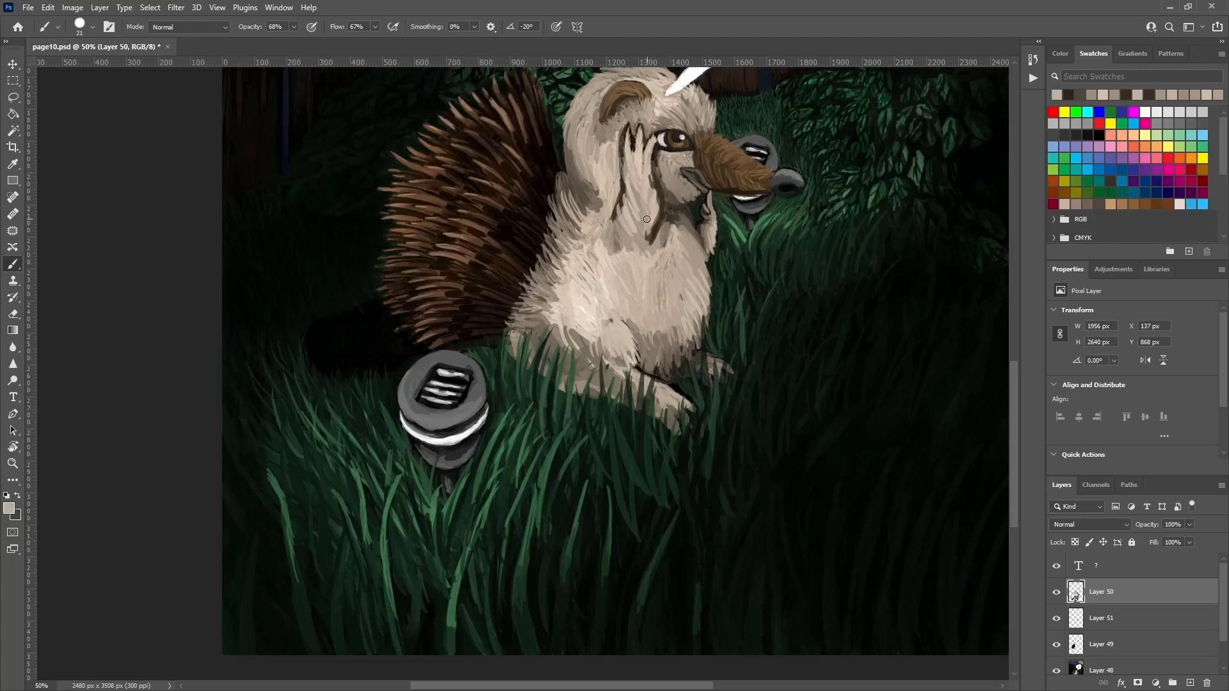
left_click(648, 223, "alt")
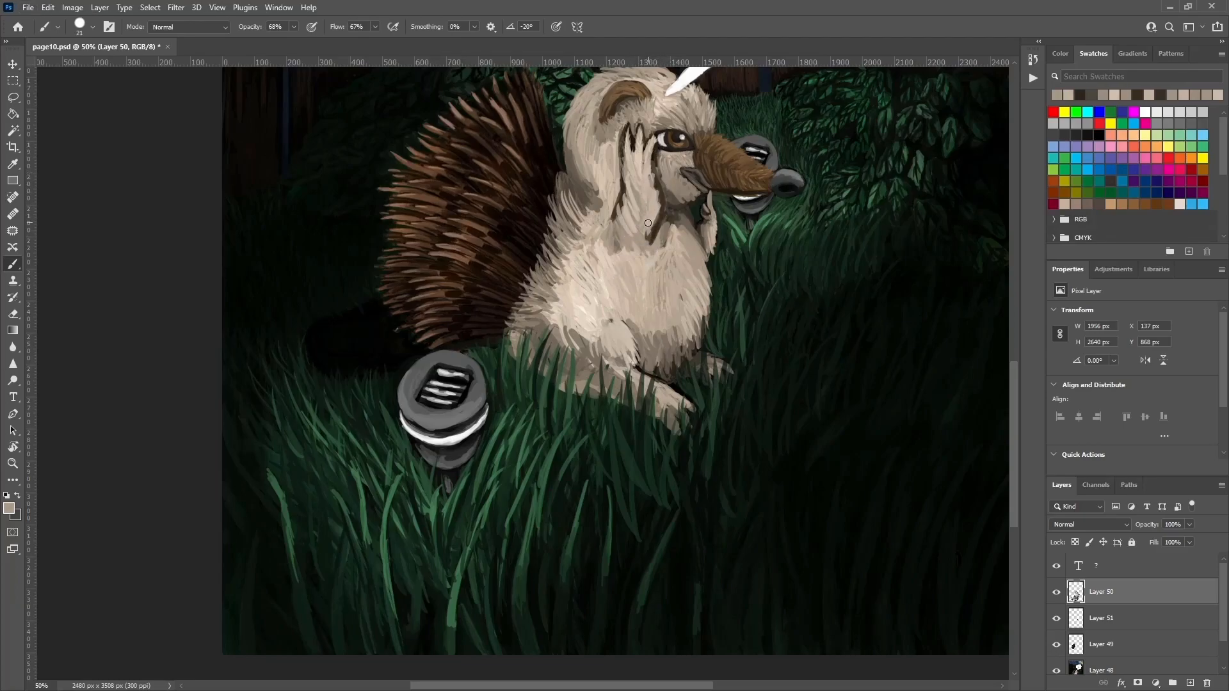
mouse_move(637, 224)
left_mouse_down()
mouse_move(636, 250)
mouse_move(603, 251)
left_mouse_up()
left_click_drag(644, 204, 641, 216)
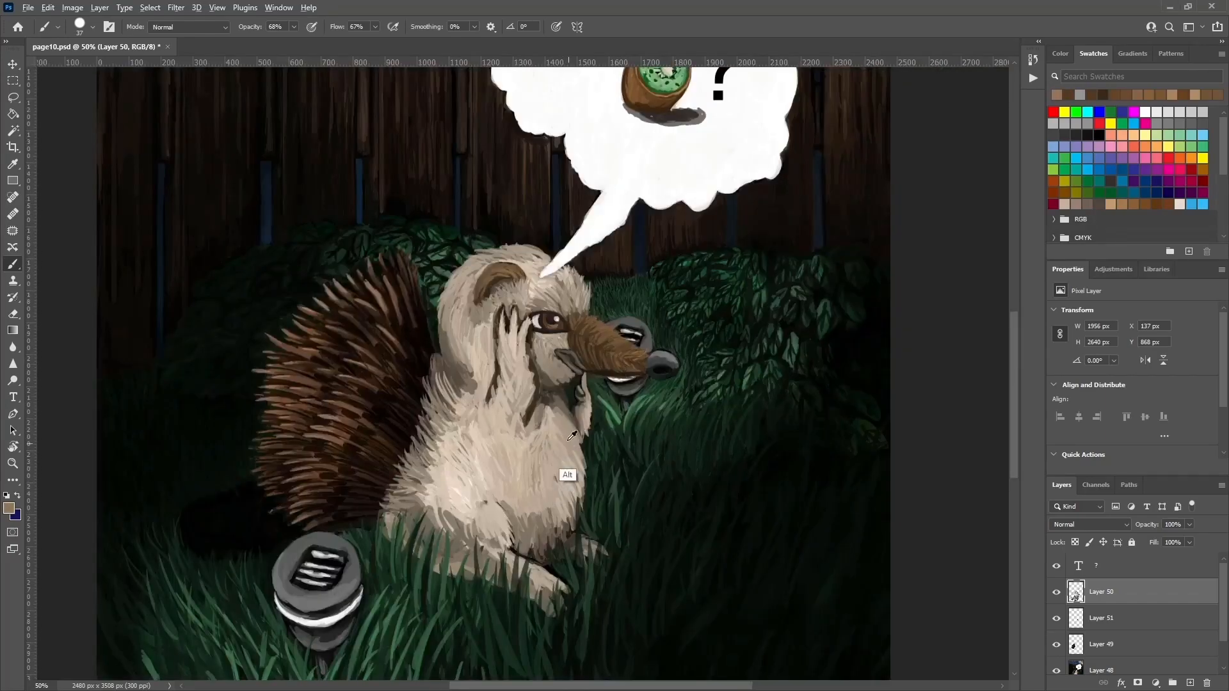
Reduce the brush to 20 px and add fur strokes down the middle of the belly with sampled beige tones.
left_click(568, 441, "alt")
right_click(550, 440)
left_click_drag(640, 476, 633, 475)
mouse_move(538, 491)
left_mouse_down()
mouse_move(556, 519)
mouse_move(541, 528)
mouse_move(565, 531)
left_mouse_up()
left_click(544, 486, "alt")
mouse_move(530, 495)
left_mouse_down()
mouse_move(541, 536)
mouse_move(541, 499)
left_mouse_up()
left_click_drag(531, 551, 521, 565)
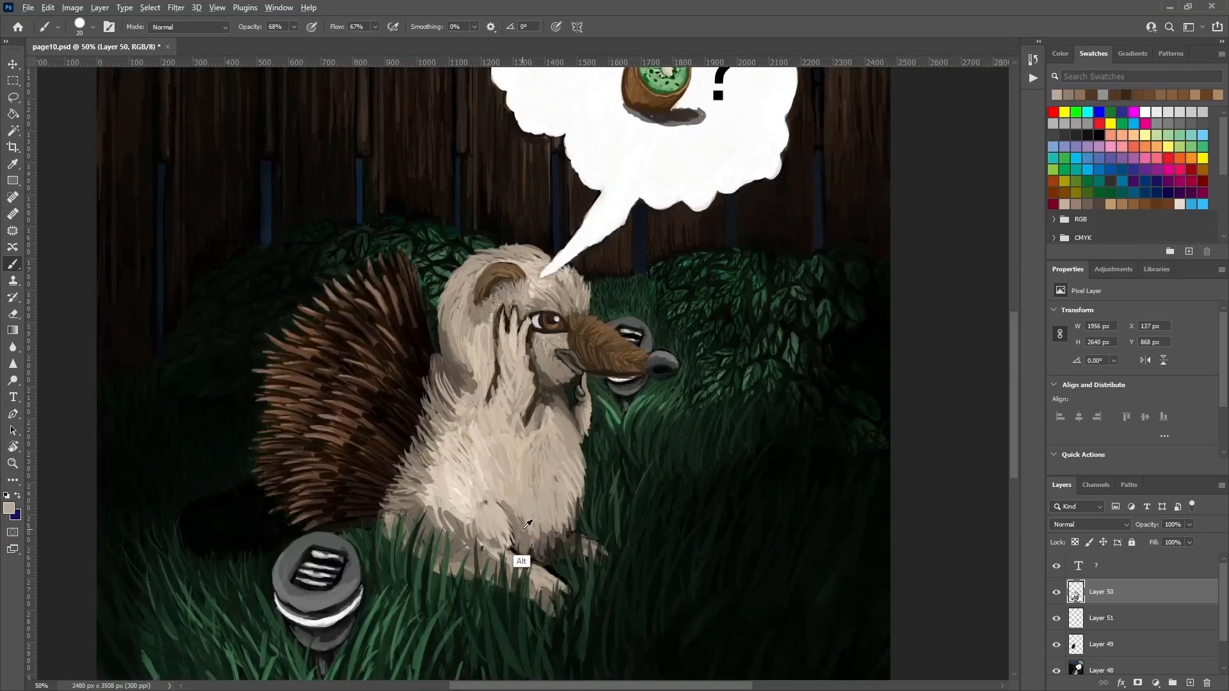
Brush sampled beige fur strokes over the front of the belly and up to the chest below the far arm.
left_click(544, 513, "alt")
left_click_drag(538, 520, 549, 552)
mouse_move(558, 514)
left_mouse_down()
mouse_move(563, 550)
mouse_move(555, 532)
left_mouse_up()
mouse_move(574, 493)
left_mouse_down()
mouse_move(571, 512)
mouse_move(567, 492)
mouse_move(544, 509)
mouse_move(571, 470)
left_mouse_up()
mouse_move(583, 477)
left_mouse_down()
mouse_move(563, 443)
mouse_move(496, 417)
left_mouse_up()
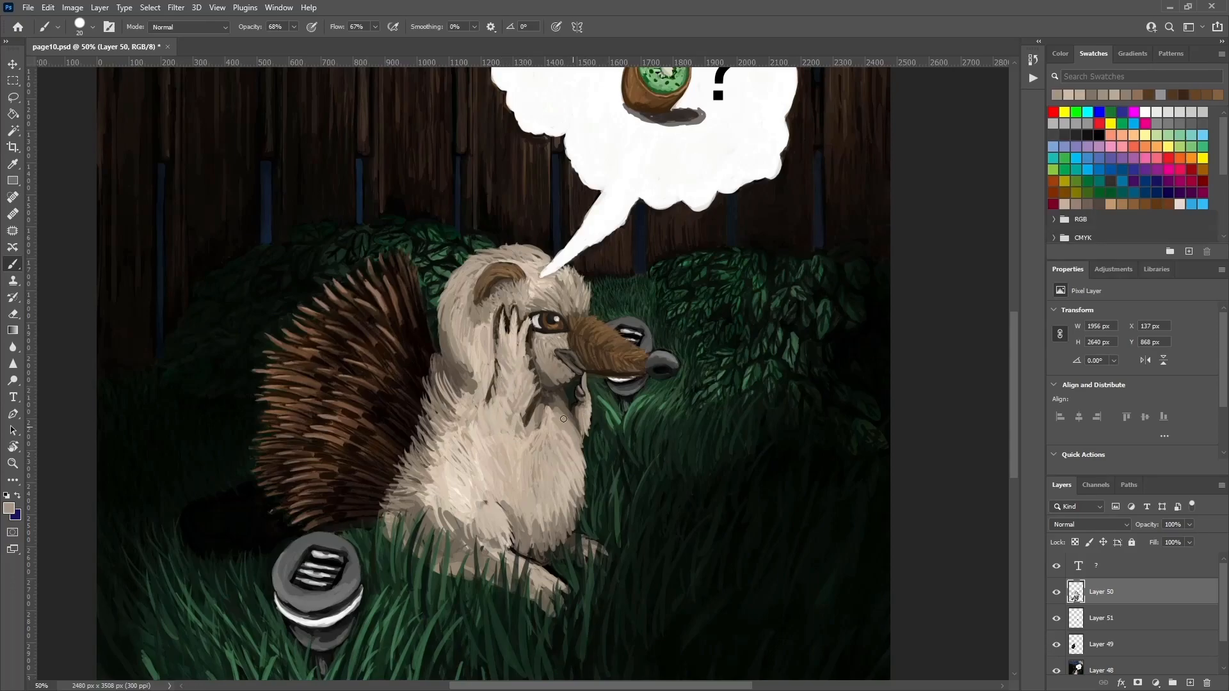
left_click_drag(579, 440, 580, 445)
Layer light fur strokes over the creature's shoulder and upper back beside the quills.
left_click_drag(451, 416, 438, 377)
mouse_move(448, 413)
left_mouse_down()
mouse_move(431, 391)
mouse_move(425, 406)
left_mouse_up()
left_click(452, 471, "alt")
left_click_drag(442, 452, 419, 425)
mouse_move(437, 476)
left_mouse_down()
mouse_move(409, 461)
mouse_move(415, 479)
mouse_move(445, 451)
left_mouse_up()
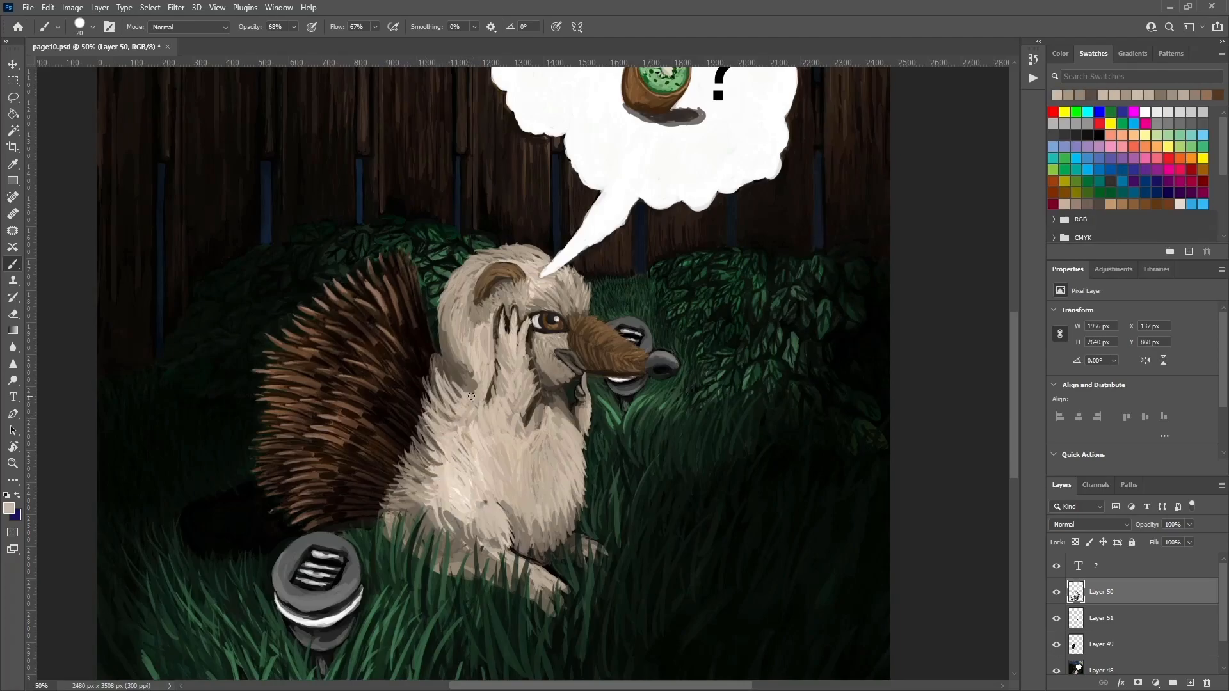
Add light fur strokes along the back of the head, the neck and down the creature's flank.
left_click_drag(460, 349, 448, 313)
mouse_move(472, 401)
left_mouse_down()
mouse_move(452, 374)
mouse_move(447, 384)
left_mouse_up()
left_click_drag(467, 432, 452, 420)
mouse_move(473, 347)
left_mouse_down()
mouse_move(475, 299)
mouse_move(485, 304)
left_mouse_up()
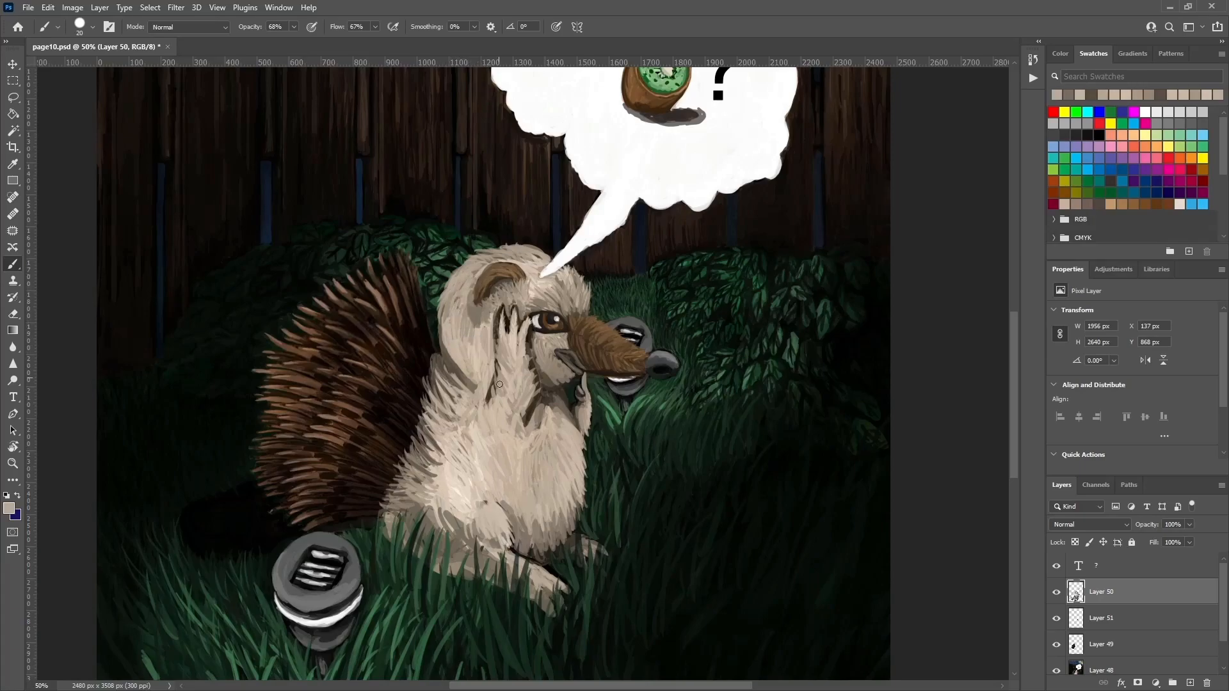
left_click_drag(415, 462, 438, 435)
Reduce the brush to 15 px and paint brown highlights on the quills in the middle and upper rows.
scroll(442, 379, "up", 2)
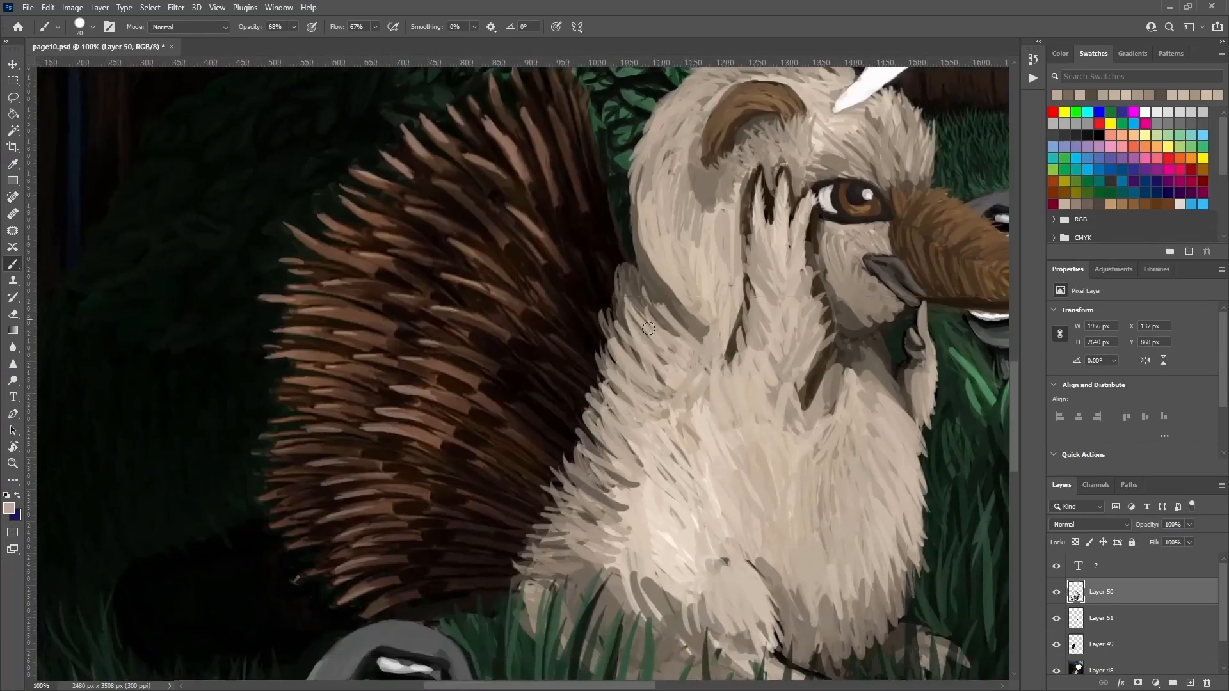
right_click(667, 469)
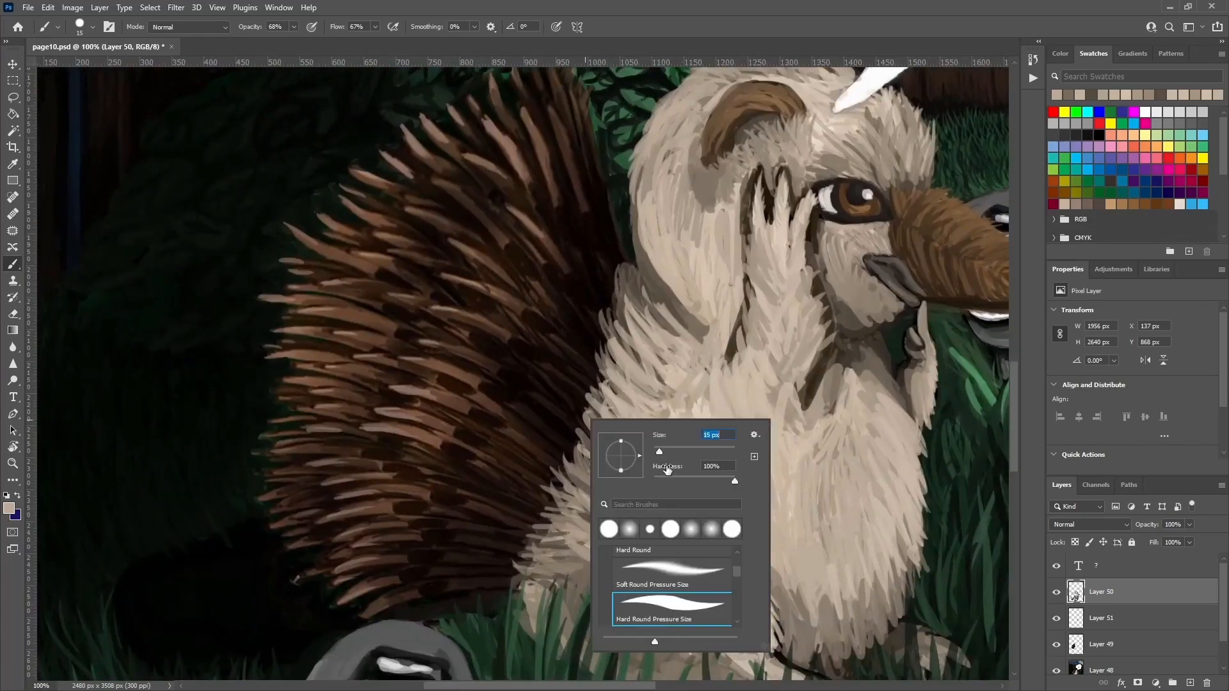
left_click(434, 456)
mouse_move(421, 398)
left_mouse_down()
mouse_move(438, 392)
mouse_move(417, 439)
left_mouse_up()
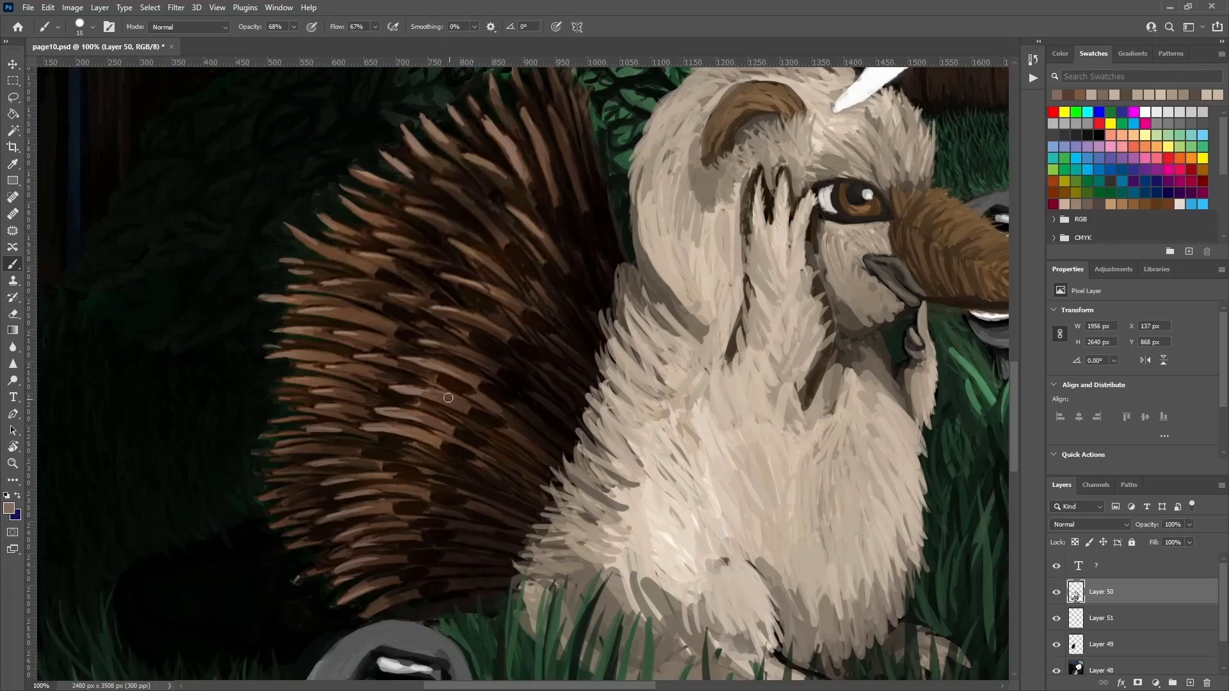
scroll(467, 319, "up", 2)
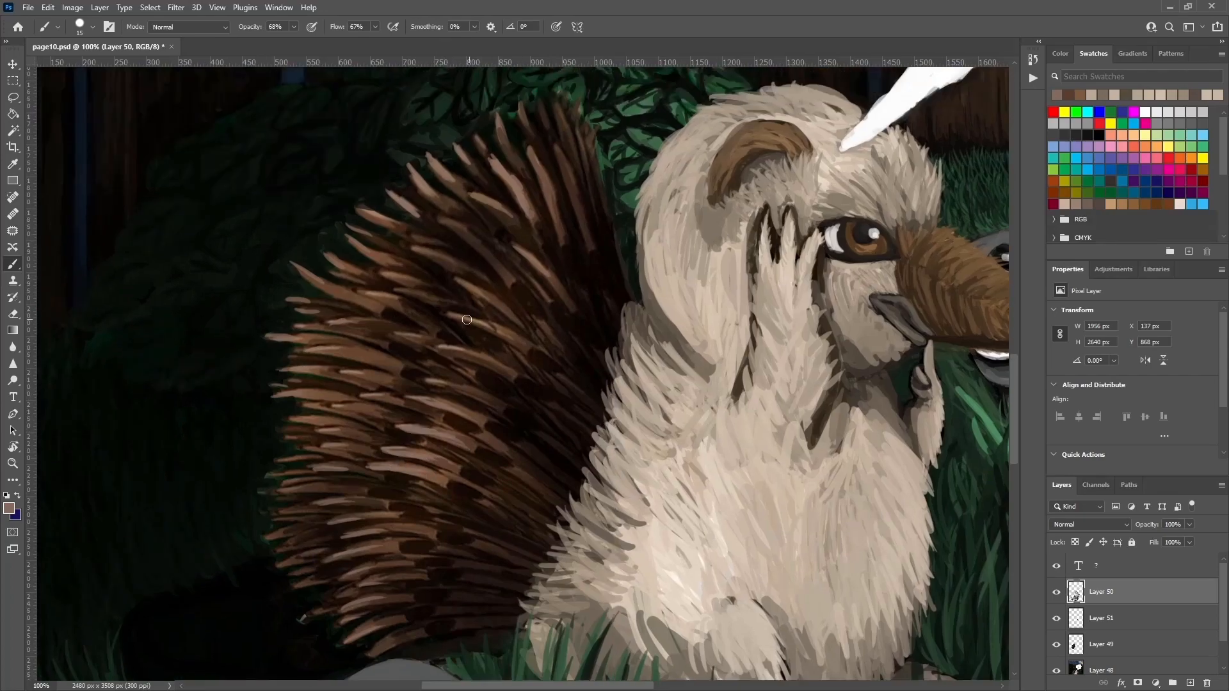
scroll(489, 242, "up", 2)
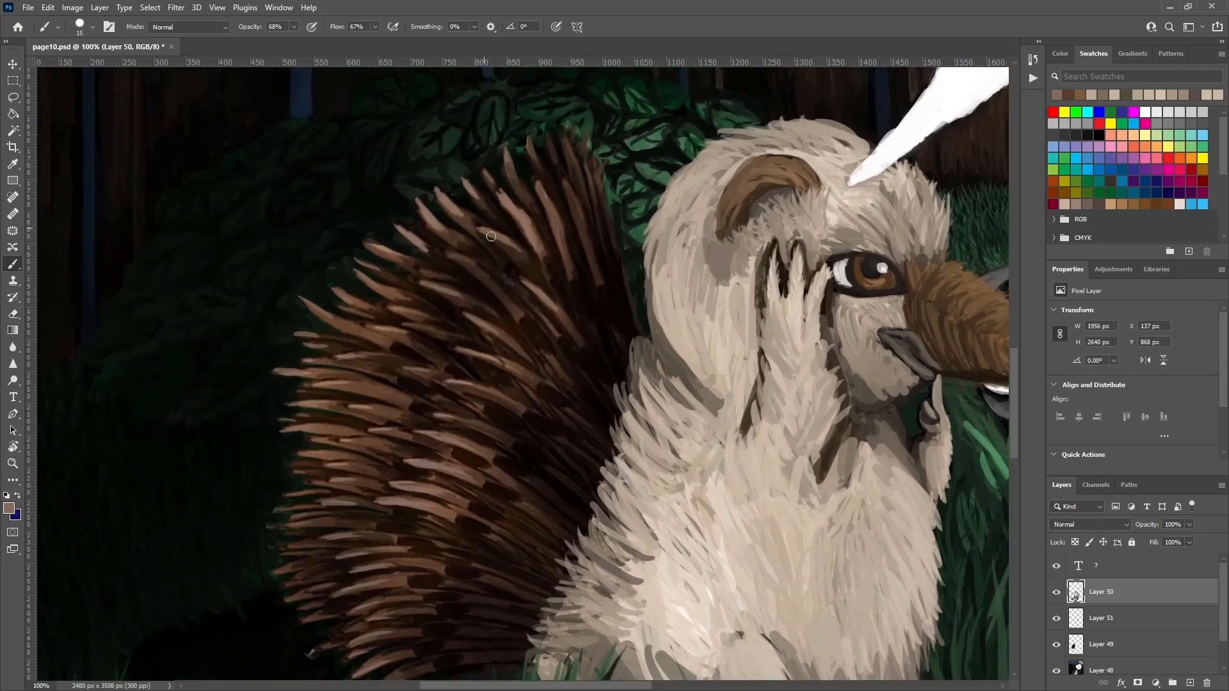
Deepen the gaps between the upper quills and along the creature's back with sampled near-black brown.
left_click(492, 308, "alt")
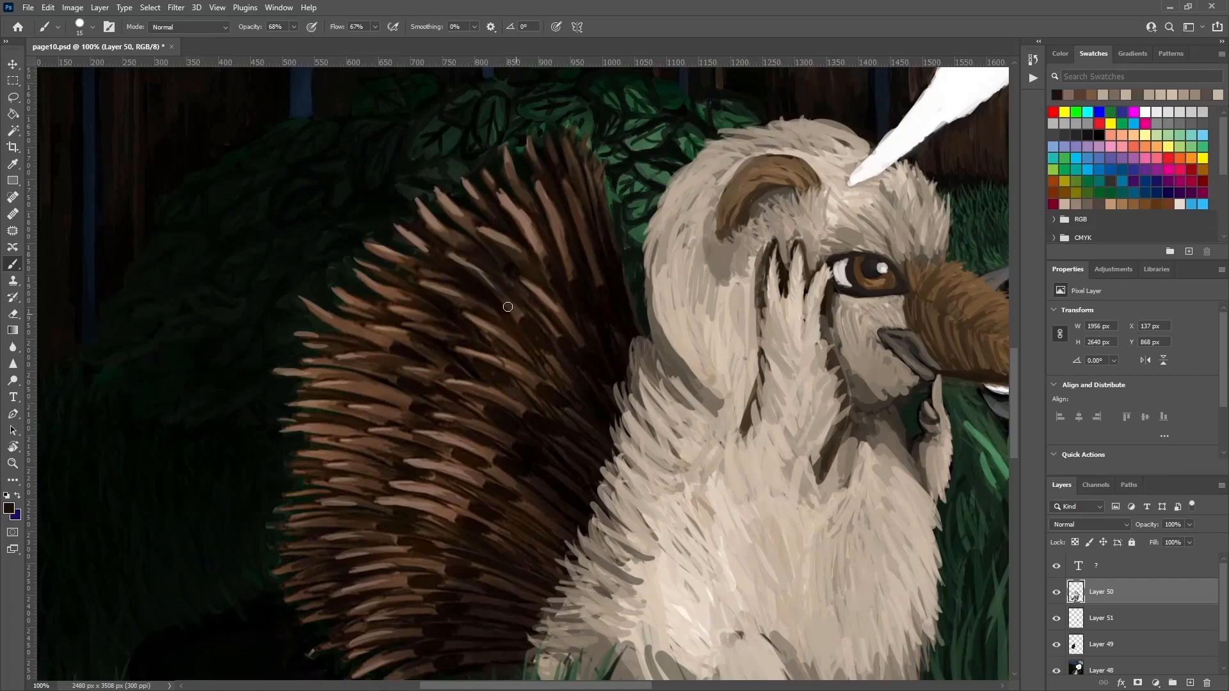
scroll(657, 356, "down", 2)
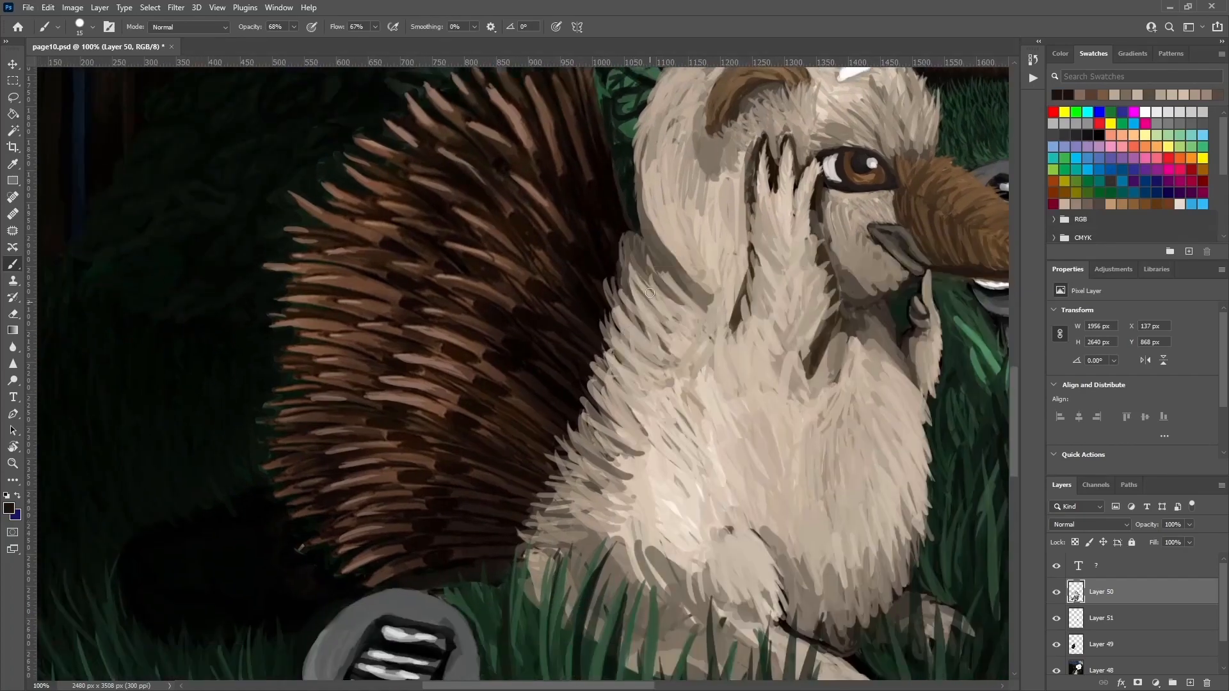
scroll(563, 410, "down", 4)
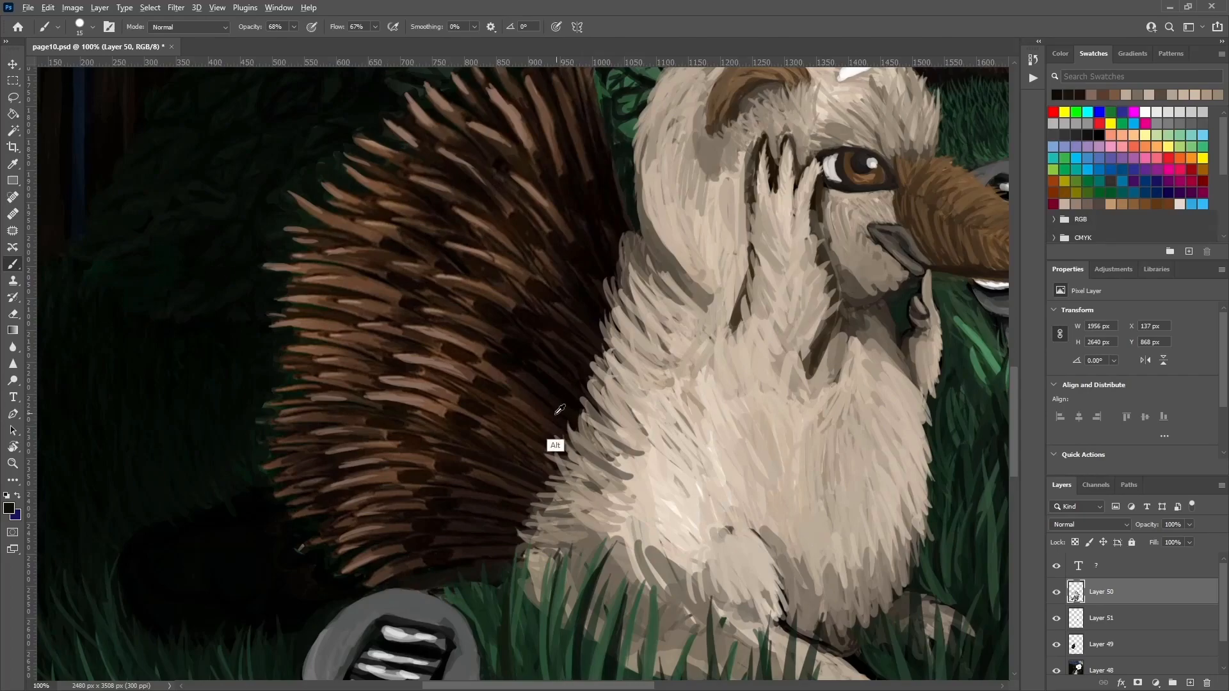
left_click_drag(560, 445, 549, 426)
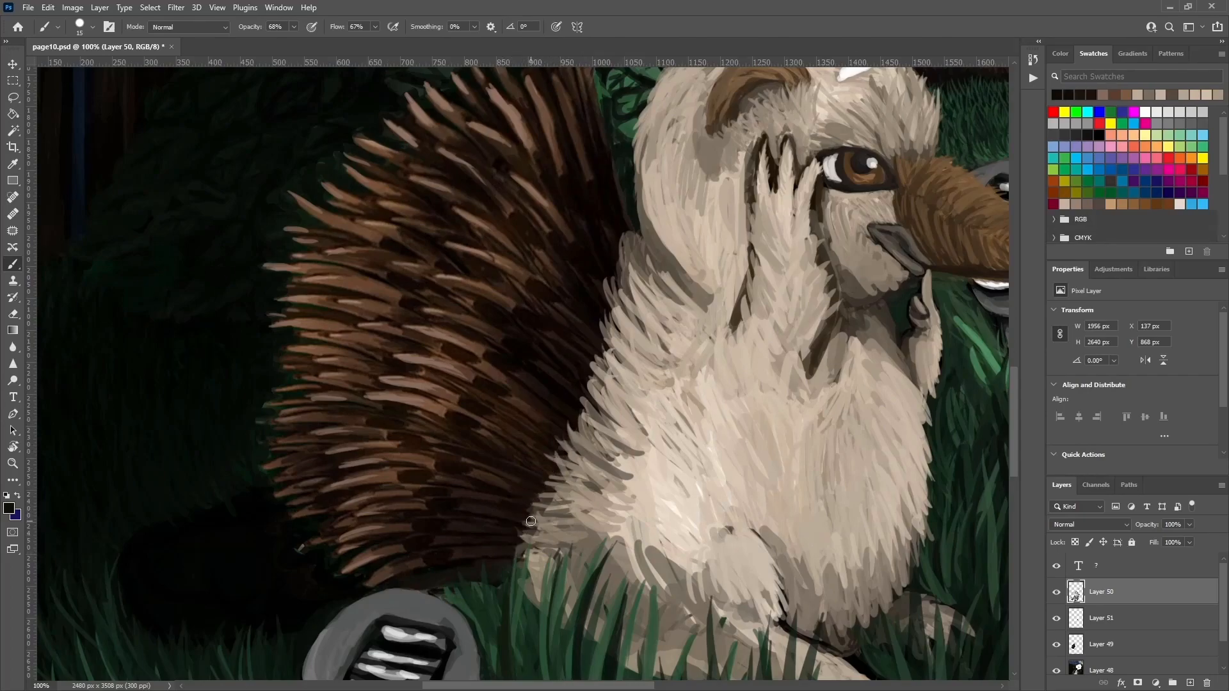
Brush sampled taupe and cream fur strokes down the lower front edge of the belly.
left_click(883, 563, "alt")
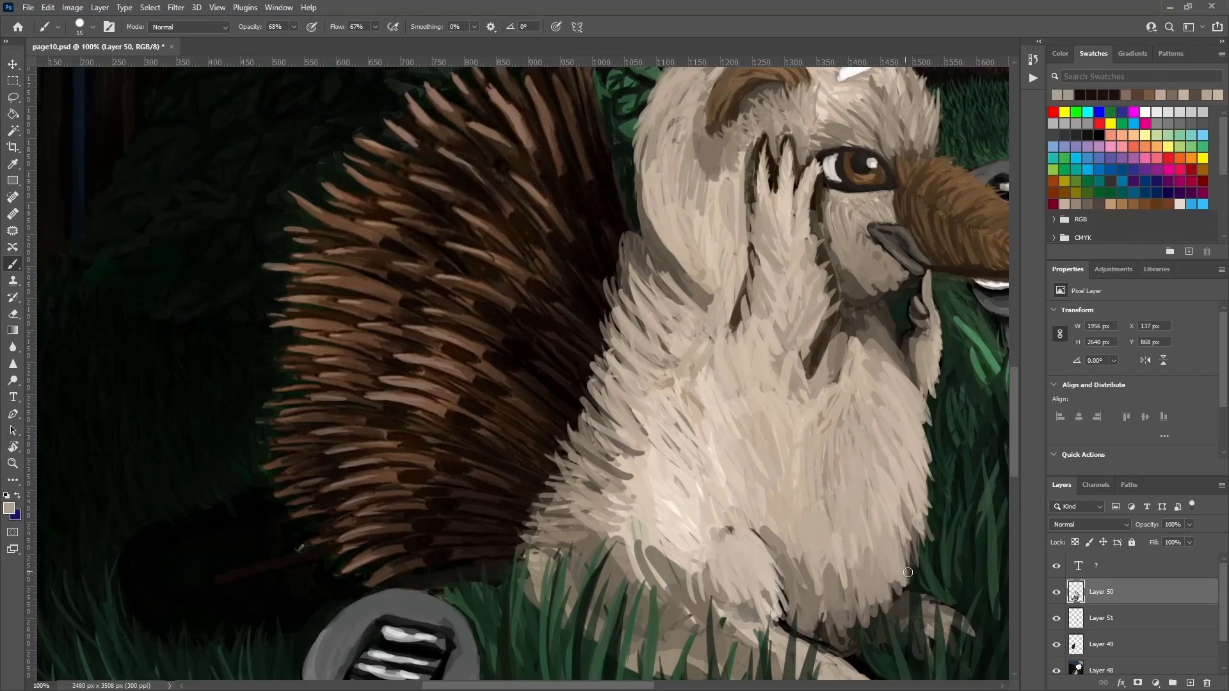
left_click_drag(849, 538, 839, 583)
left_click(892, 512, "alt")
mouse_move(903, 487)
left_mouse_down()
mouse_move(882, 551)
mouse_move(895, 556)
left_mouse_up()
left_click_drag(880, 528, 882, 580)
Layer sampled light and grey-beige fur strokes over the haunch and the flank edge overlapping the quills.
left_click(672, 550, "alt")
left_click_drag(663, 557, 666, 578)
left_click_drag(652, 550, 655, 567)
left_click(640, 524, "alt")
mouse_move(613, 514)
left_mouse_down()
mouse_move(572, 497)
mouse_move(569, 445)
left_mouse_up()
left_click_drag(631, 446, 580, 409)
left_click_drag(610, 511, 564, 497)
left_click_drag(591, 536, 540, 527)
mouse_move(577, 504)
left_mouse_down()
mouse_move(543, 474)
mouse_move(593, 452)
left_mouse_up()
Refine individual quills in the middle rows with sampled brown and tan strokes.
left_click(596, 449, "alt")
scroll(564, 440, "up", 3)
scroll(733, 357, "left", 3)
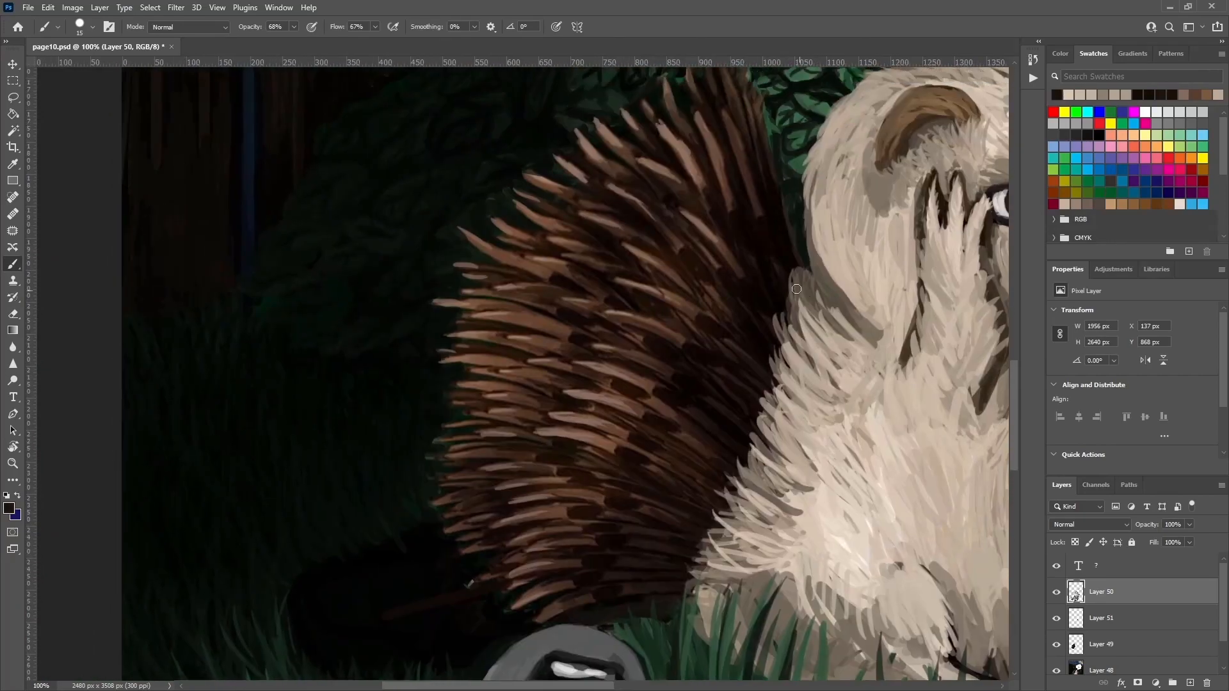
key("ctrl+plus")
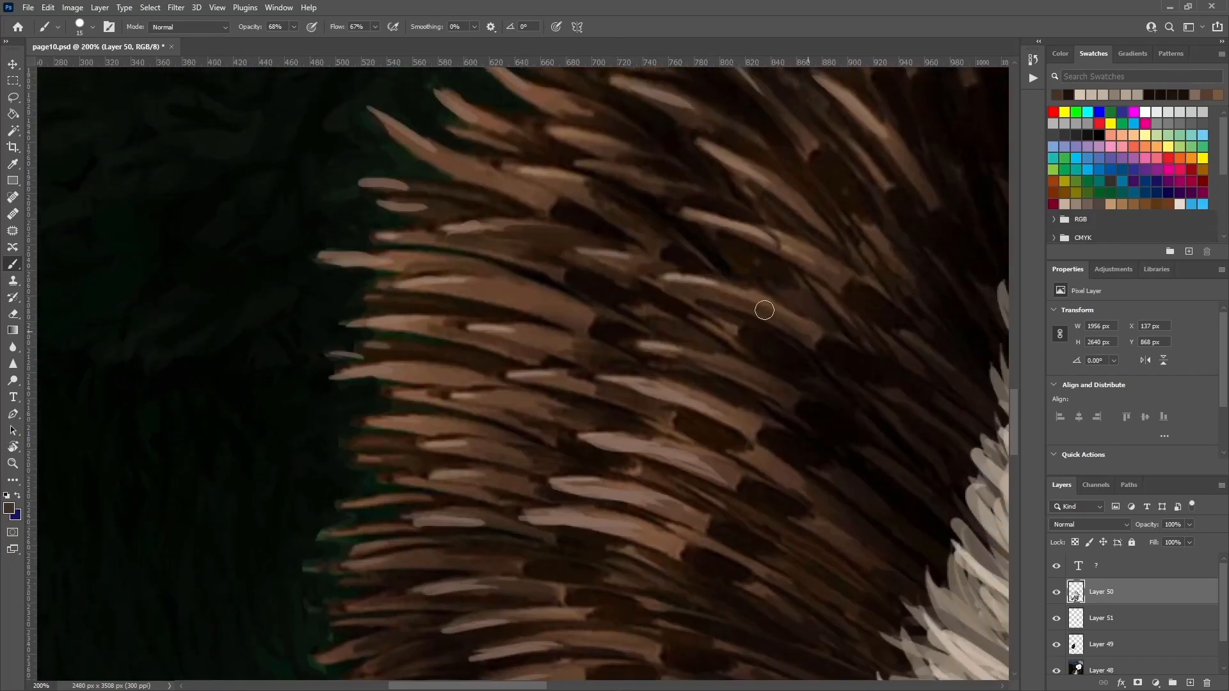
left_click(742, 296, "alt")
left_click_drag(702, 288, 776, 312)
left_click(680, 279, "alt")
mouse_move(679, 281)
left_mouse_down()
mouse_move(733, 290)
mouse_move(725, 300)
left_mouse_up()
left_click_drag(692, 218, 772, 248)
Deepen the quills near the creature's back and toward the outer tips with sampled dark brown strokes.
left_click_drag(905, 334, 932, 354)
left_click_drag(883, 389, 916, 409)
mouse_move(835, 480)
left_mouse_down()
mouse_move(897, 525)
mouse_move(859, 498)
left_mouse_up()
left_click(867, 473, "alt")
left_click(896, 525, "alt")
left_click(715, 473, "alt")
mouse_move(724, 480)
left_mouse_down()
mouse_move(691, 461)
mouse_move(724, 479)
left_mouse_up()
left_click_drag(707, 468, 735, 481)
left_click_drag(672, 376, 776, 275)
left_click(586, 395, "alt")
left_click_drag(589, 367, 567, 362)
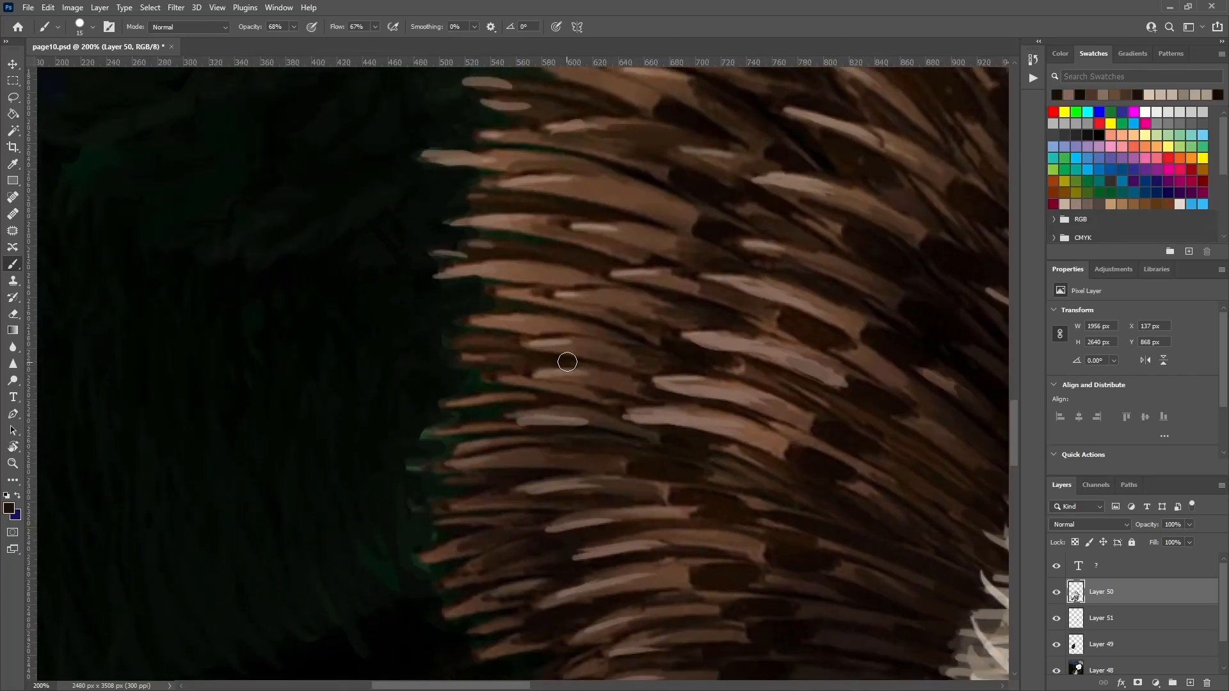
Enlarge the brush to 34 px and paint sampled dark green blades in the grass beside the near lamp.
scroll(516, 351, "left", 3)
key("ctrl+minus")
key("ctrl+minus")
key("ctrl+minus")
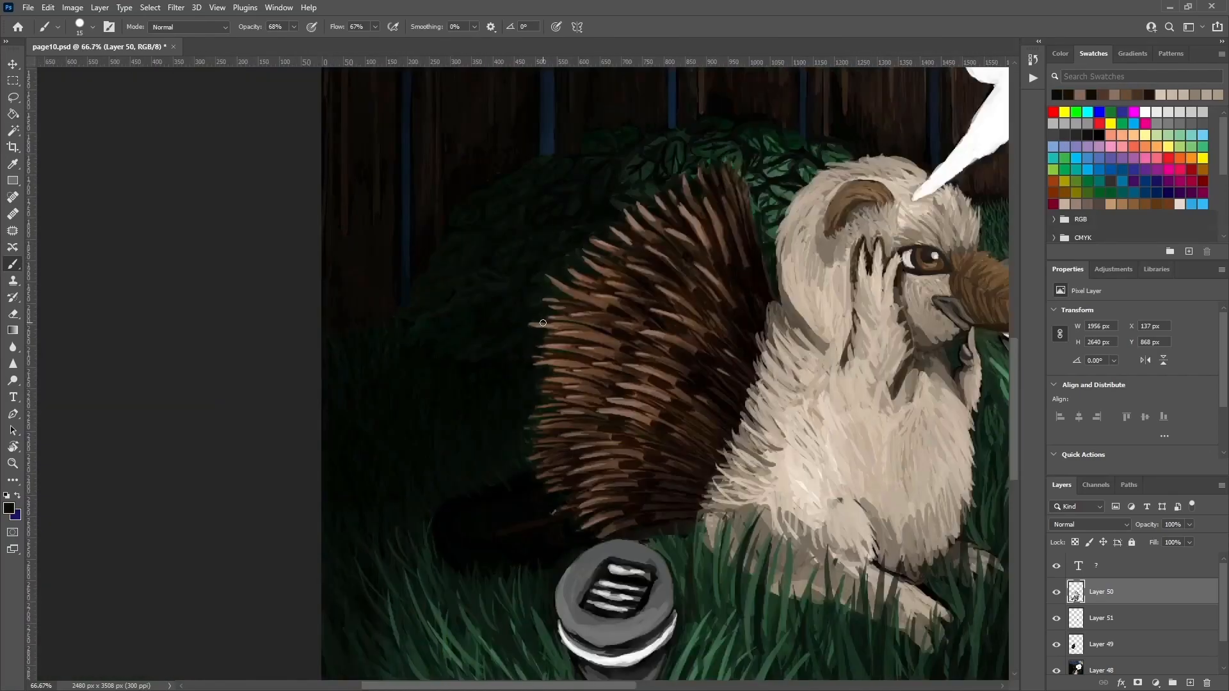
left_click(476, 490, "alt")
left_click_drag(620, 482, 605, 322)
right_click(651, 459)
left_click_drag(720, 495, 727, 494)
mouse_move(496, 460)
left_mouse_down()
mouse_move(472, 397)
mouse_move(490, 470)
mouse_move(502, 405)
left_mouse_up()
left_click(489, 470, "alt")
left_click(474, 450, "alt")
left_click_drag(476, 481, 473, 452)
mouse_move(562, 585)
left_mouse_down()
mouse_move(531, 382)
mouse_move(551, 522)
mouse_move(587, 409)
mouse_move(545, 583)
left_mouse_up()
Blend sampled dark and mid green strokes into the grass just beneath the near lamp's stem.
left_click(587, 409, "alt")
mouse_move(551, 505)
left_mouse_down()
mouse_move(549, 596)
mouse_move(570, 374)
mouse_move(541, 501)
left_mouse_up()
left_click(554, 502, "alt")
left_click(565, 454, "alt")
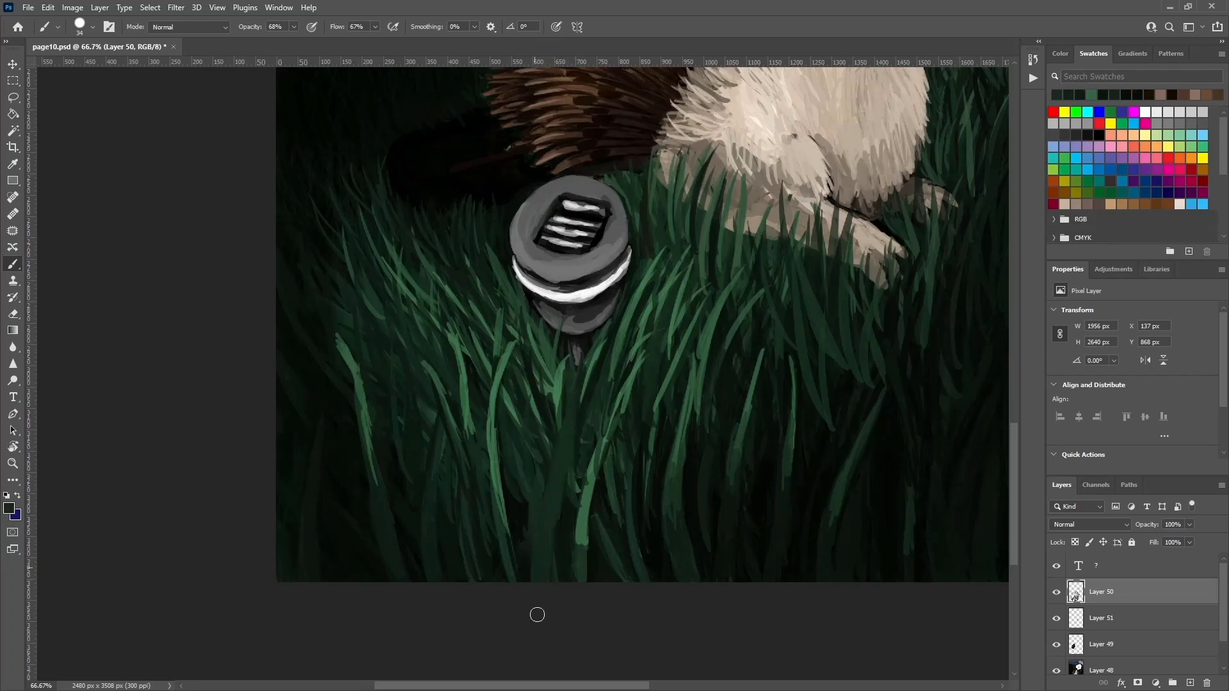
left_click(574, 417, "alt")
mouse_move(574, 417)
left_mouse_down()
mouse_move(562, 389)
mouse_move(574, 414)
left_mouse_up()
left_click(566, 393, "alt")
Paint long green blades running down from the near lamp's stem toward the page's lower edge.
left_click(569, 458, "alt")
left_click_drag(580, 356, 563, 441)
left_click(570, 448, "alt")
left_click(566, 442, "alt")
left_click_drag(577, 379, 544, 534)
left_click(596, 413, "alt")
left_click_drag(580, 371, 564, 484)
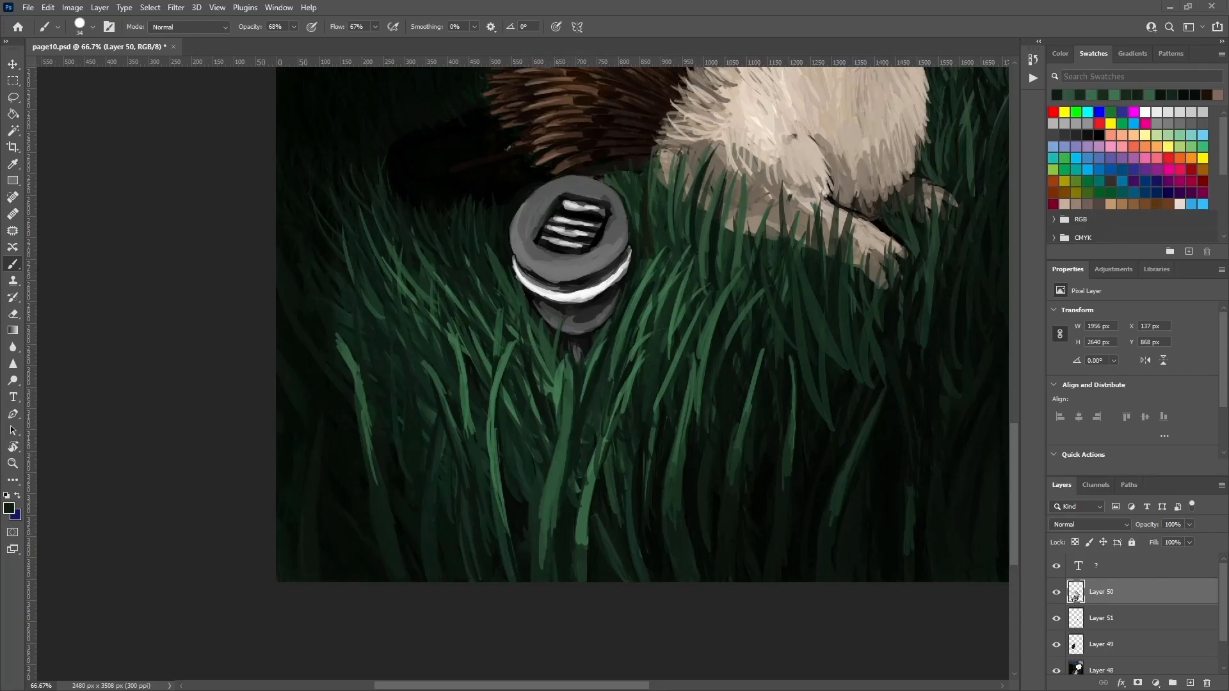
Darken the tail with near-black and touch up its junction with the lowest quills using a 15 px brush.
scroll(502, 165, "up", 1)
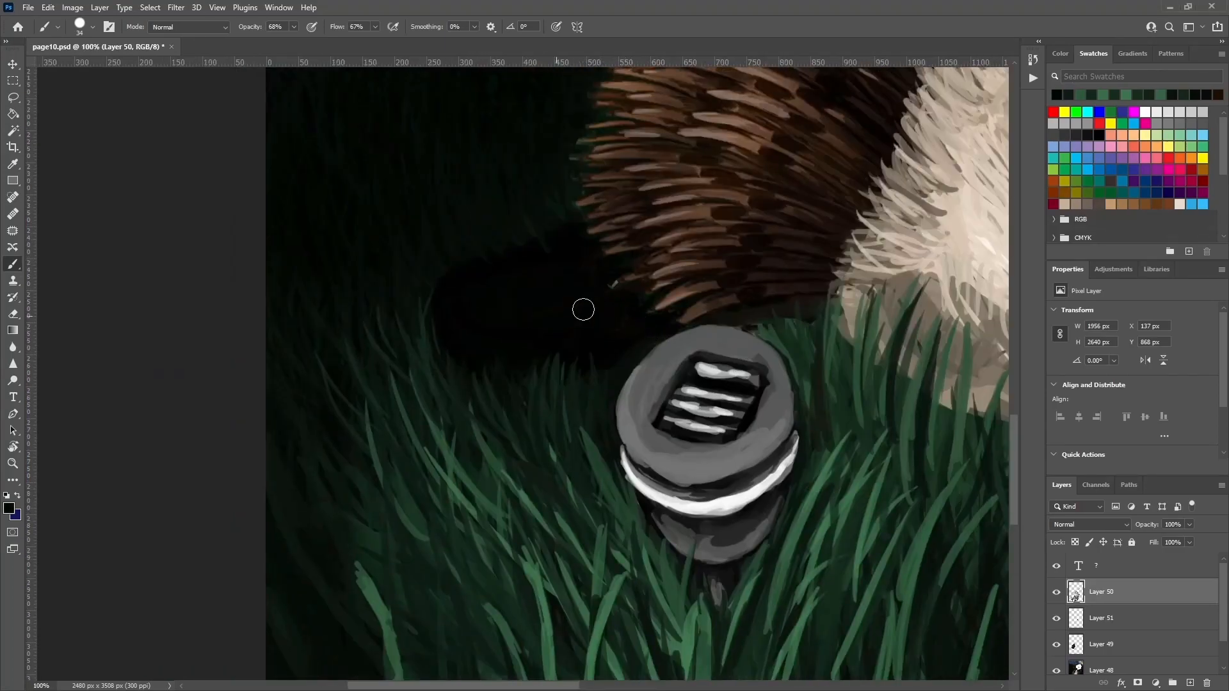
left_click(570, 369, "alt")
right_click(707, 298)
left_click(711, 370)
left_click(639, 276, "alt")
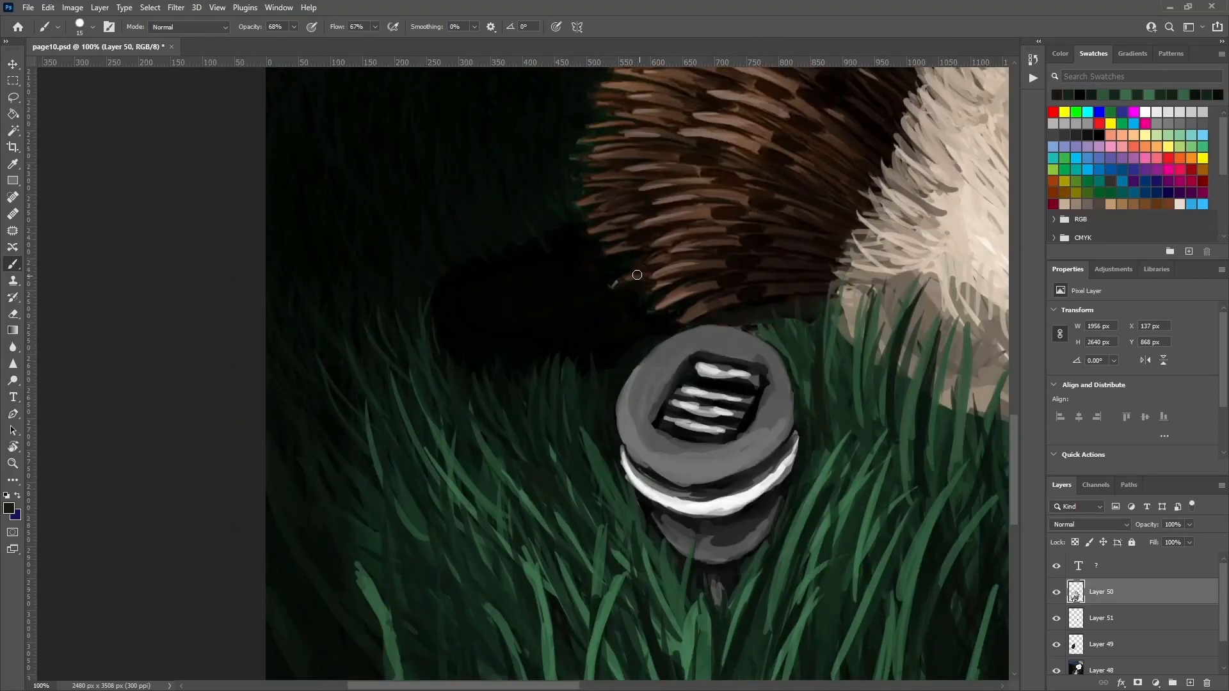
Clean up the shadowed edge beneath the quills between the haunch and the tail with sampled dark tones.
mouse_move(872, 282)
left_mouse_down()
mouse_move(840, 318)
mouse_move(801, 297)
left_mouse_up()
left_click(838, 318, "alt")
left_click(797, 329, "alt")
left_click(781, 274, "alt")
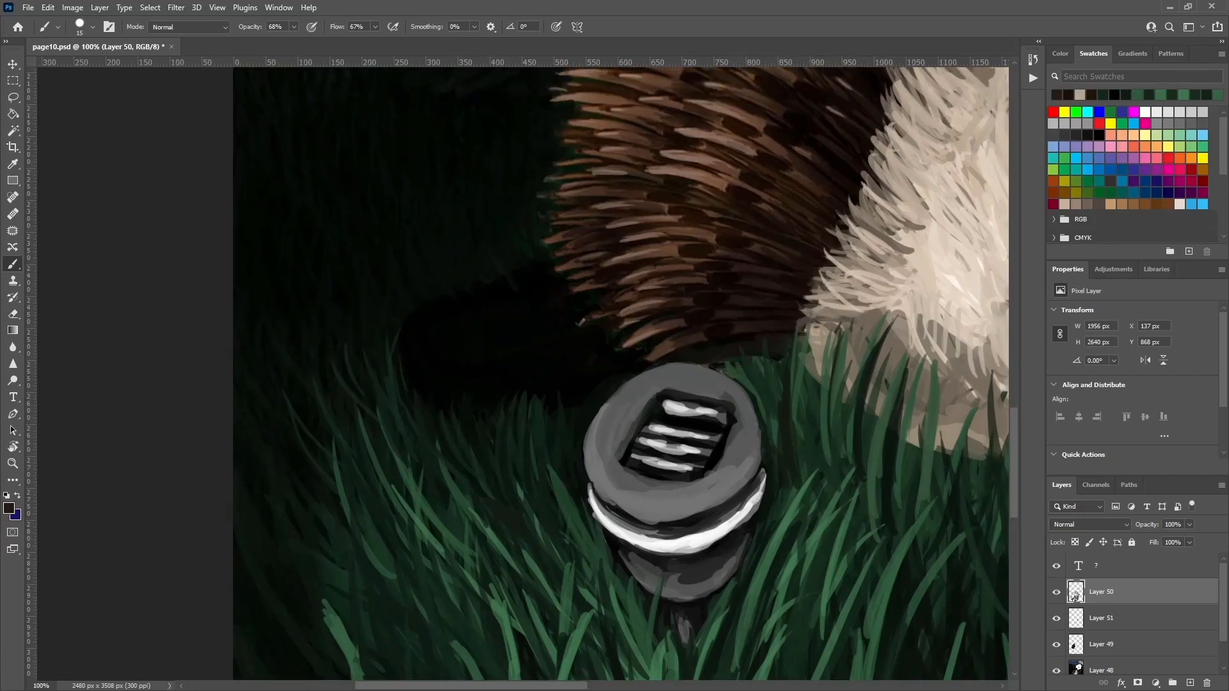
left_click(545, 329, "alt")
Enlarge the brush to 34 px and smooth the tail's surface with sampled near-black.
left_click(528, 373, "alt")
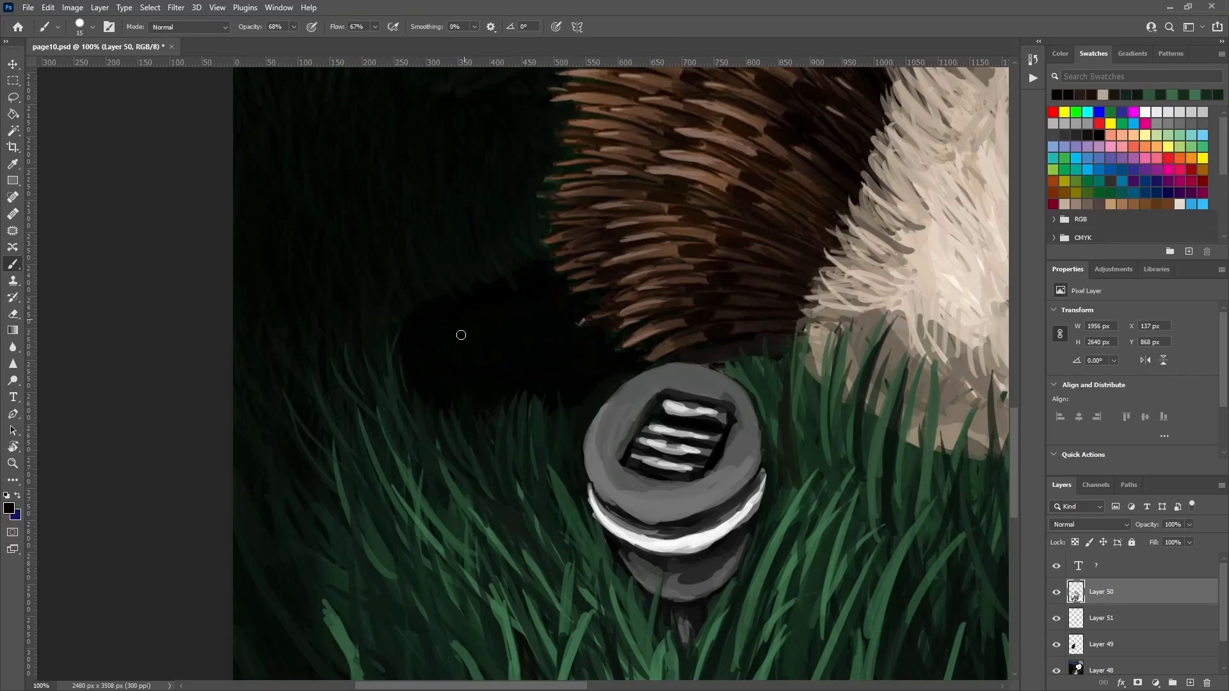
right_click(553, 373)
left_click_drag(630, 406, 655, 406)
left_click(483, 348)
right_click(628, 385)
left_click_drag(730, 418, 713, 418)
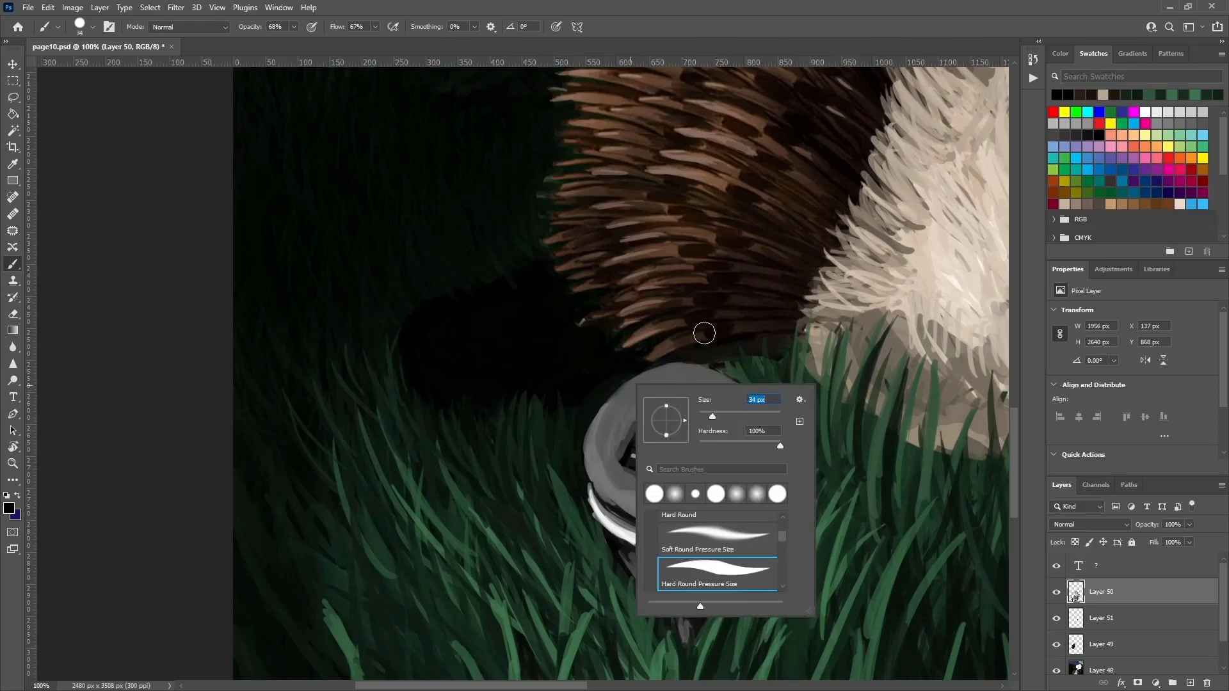
Set the brush to 20 px and touch up the grass between the near lamp and the creature's foot with sampled greens.
left_click(524, 476, "alt")
left_click_drag(524, 476, 425, 466)
right_click(733, 392)
left_click_drag(805, 424, 787, 424)
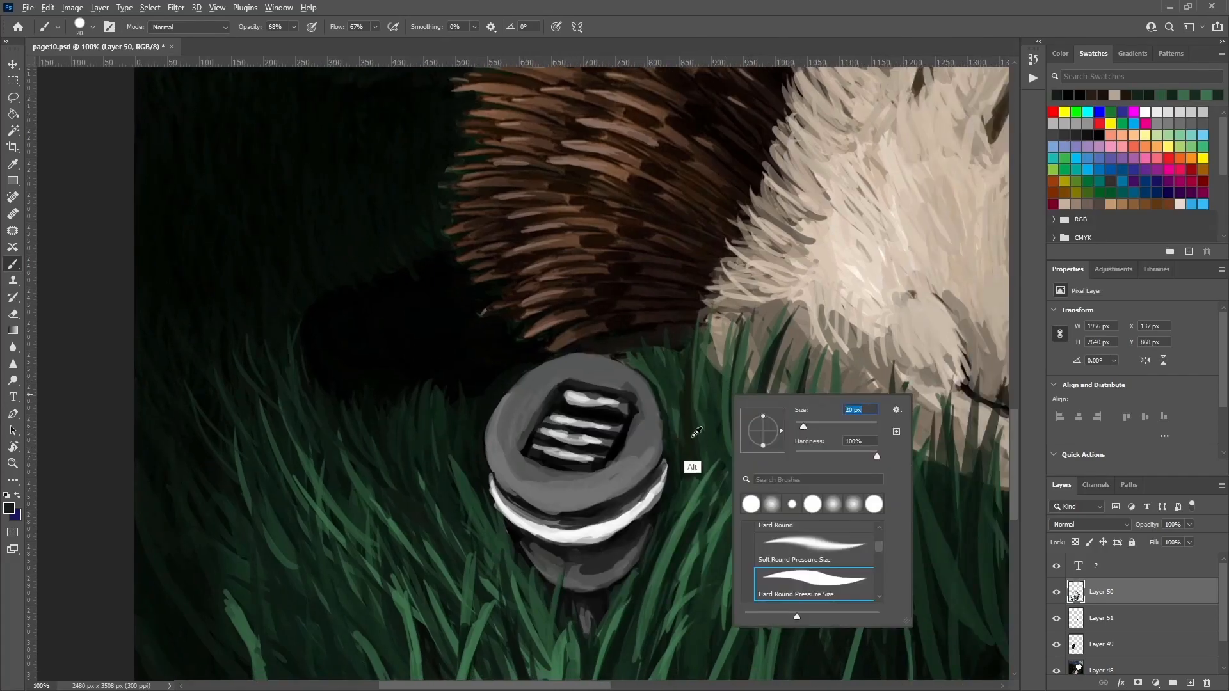
left_click(691, 467)
left_click(700, 447, "alt")
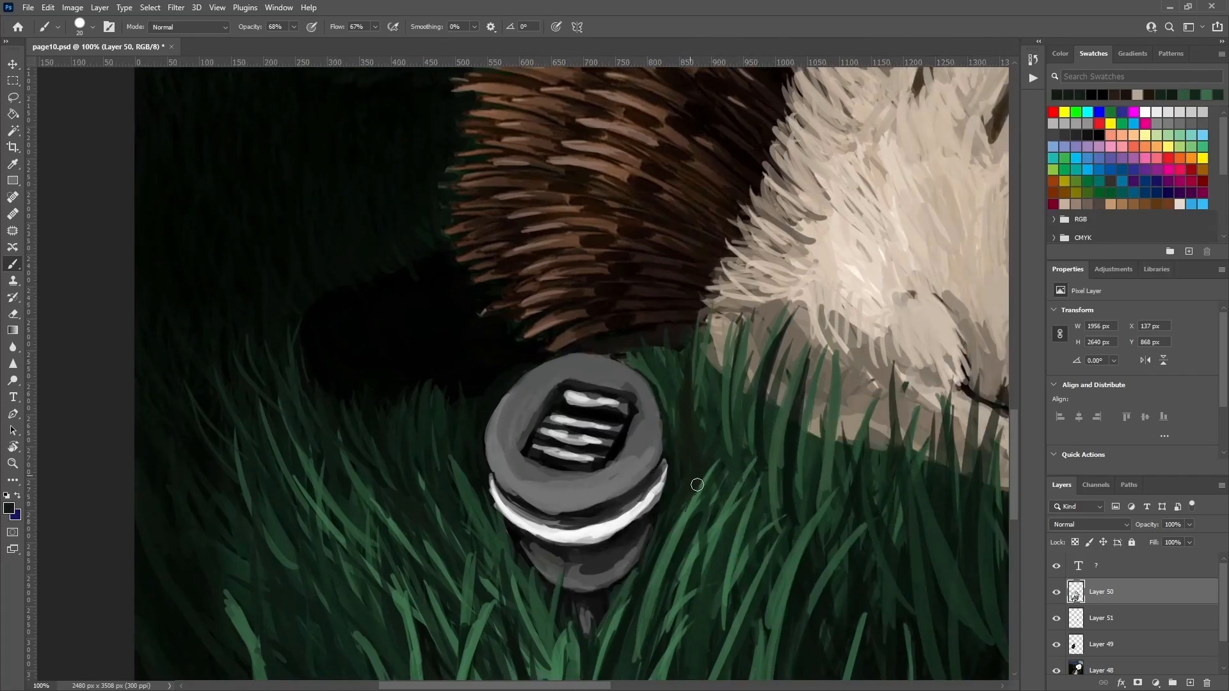
left_click(763, 453, "alt")
left_click(785, 478, "alt")
scroll(736, 522, "down", 5)
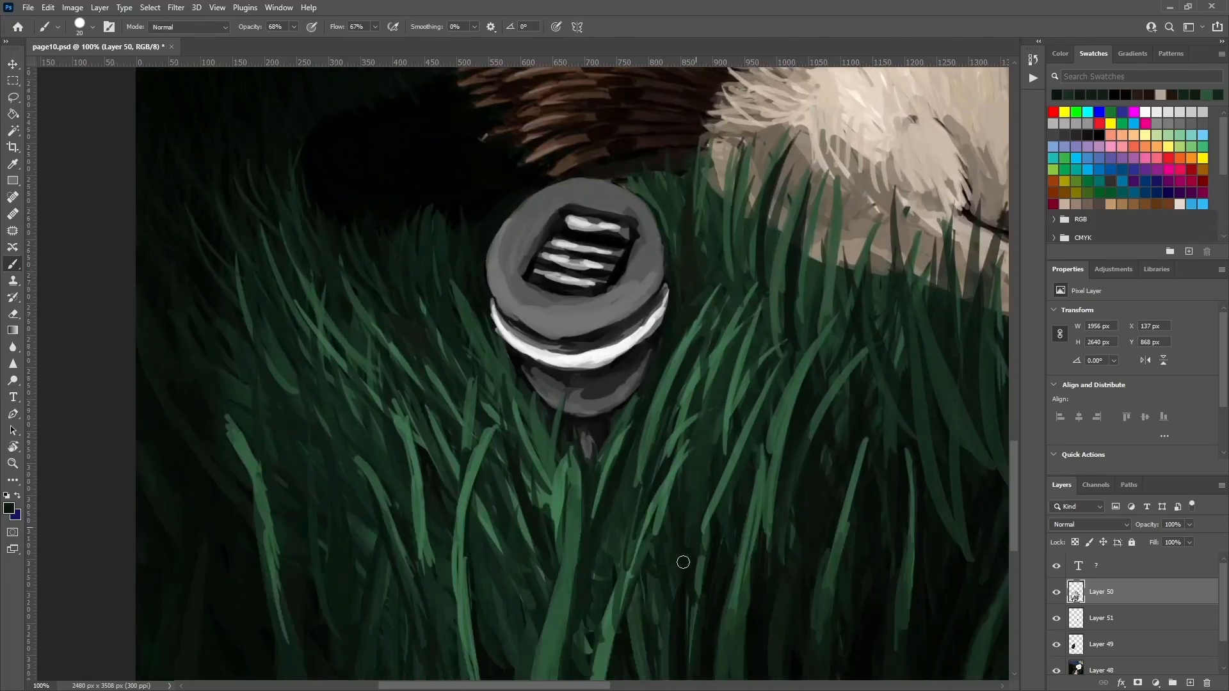
Paint dark gaps and green blades into the grass below the near lamp, sampling tones from the surrounding grass.
left_click(681, 626, "alt")
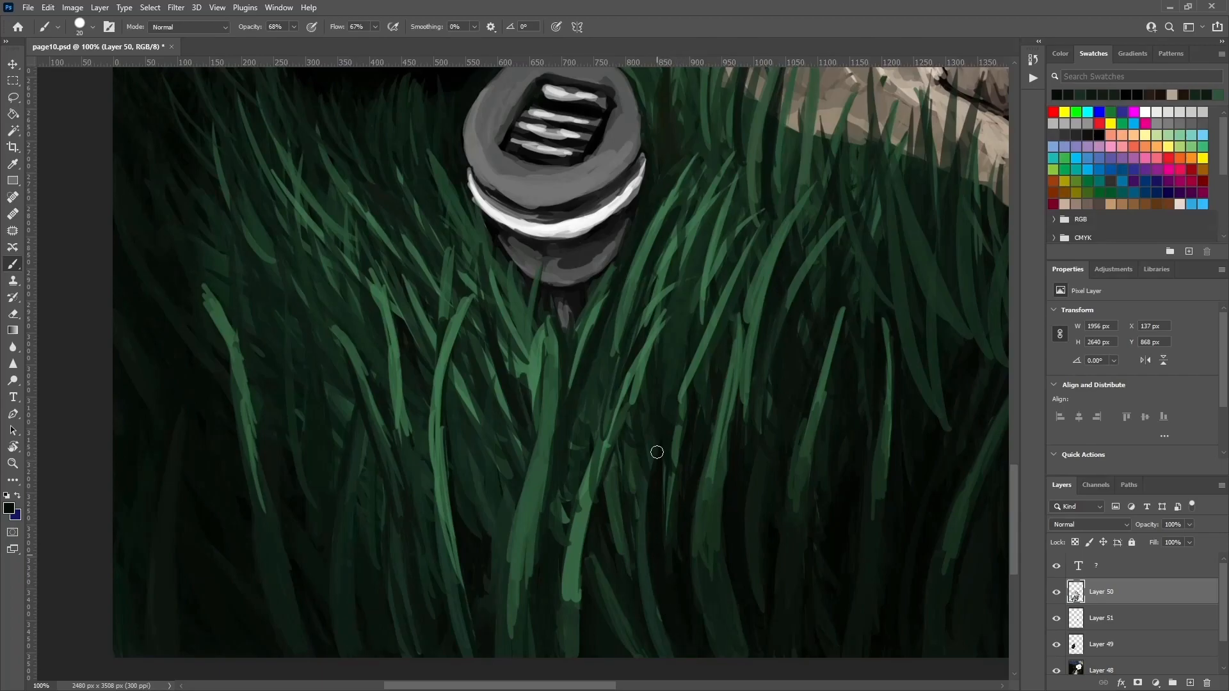
left_click(672, 496, "alt")
left_click_drag(665, 445, 644, 557)
left_click(724, 436, "alt")
left_click_drag(652, 480, 663, 399)
left_click(647, 561, "alt")
left_click_drag(649, 462, 658, 508)
Refine the long blades just beside the near lamp's stem with short strokes of sampled green and near-black.
left_click_drag(614, 436, 592, 491)
left_click(622, 387, "alt")
mouse_move(616, 407)
left_mouse_down()
mouse_move(596, 478)
mouse_move(600, 461)
left_mouse_up()
left_click(639, 524, "alt")
mouse_move(614, 393)
left_mouse_down()
mouse_move(600, 491)
mouse_move(609, 392)
left_mouse_up()
left_click(584, 545, "alt")
left_click_drag(607, 444, 599, 484)
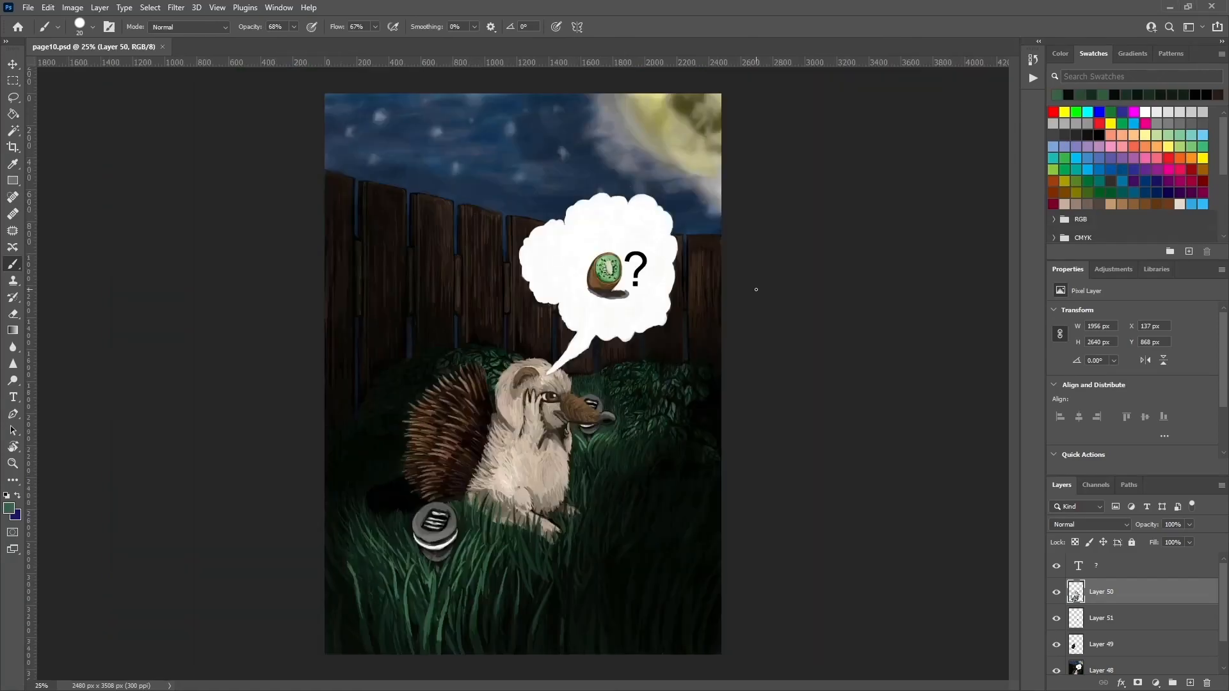
Repaint the chest fur under the chin and the belly with sampled beige and grey-brown tones.
key("ctrl+plus")
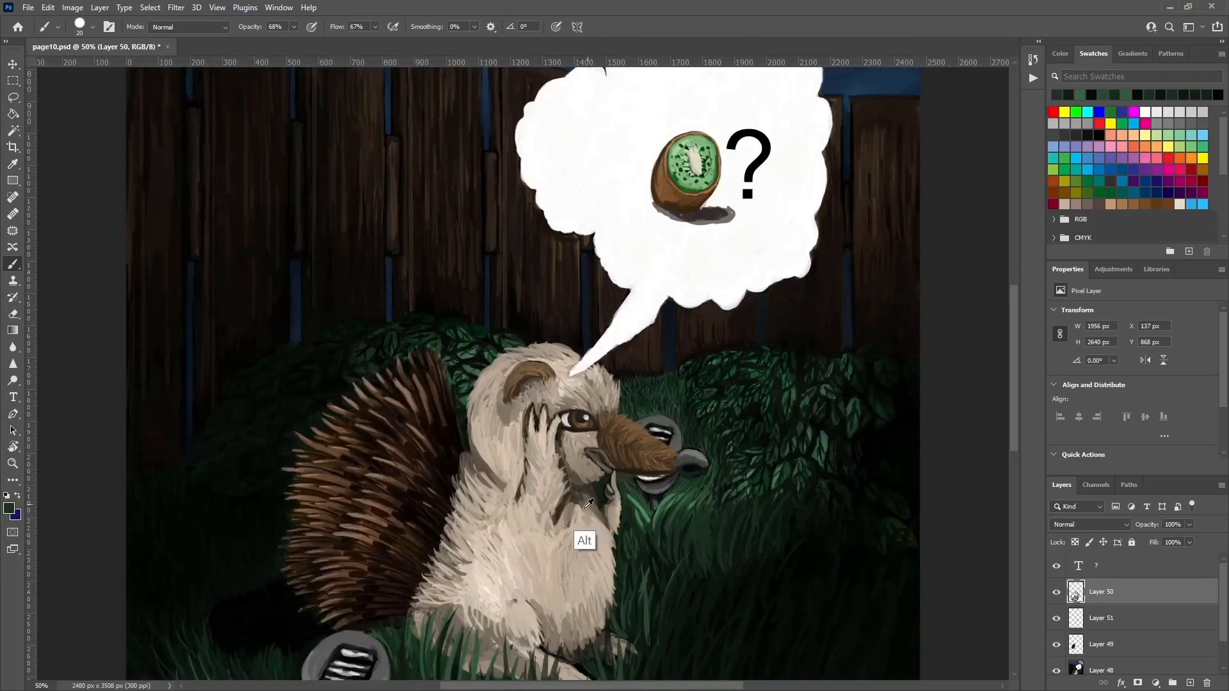
left_click(588, 505, "alt")
left_click(579, 521, "alt")
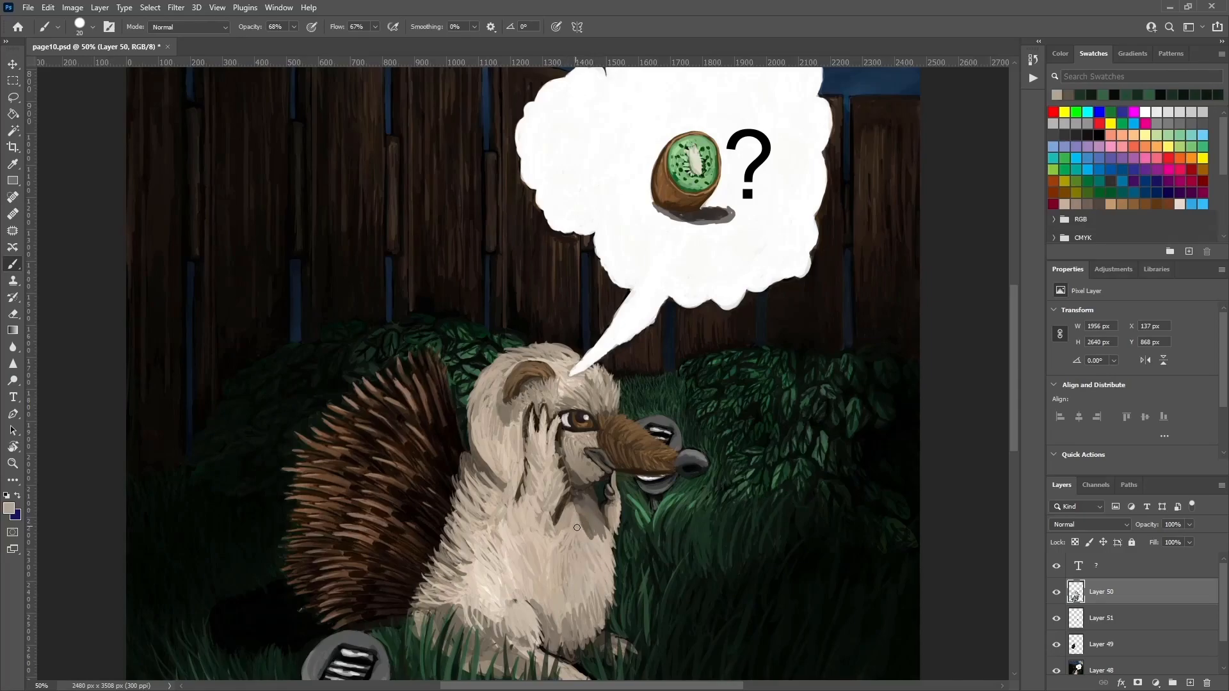
left_click(588, 504, "alt")
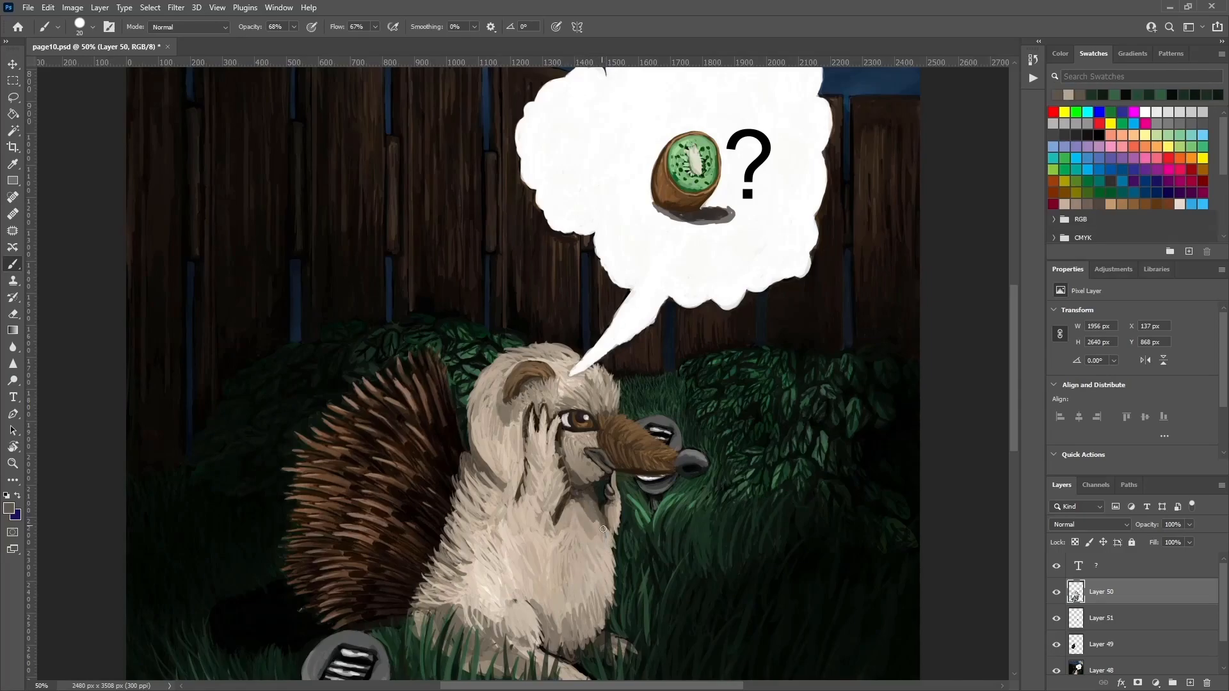
left_click(585, 503, "alt")
left_click(587, 518, "alt")
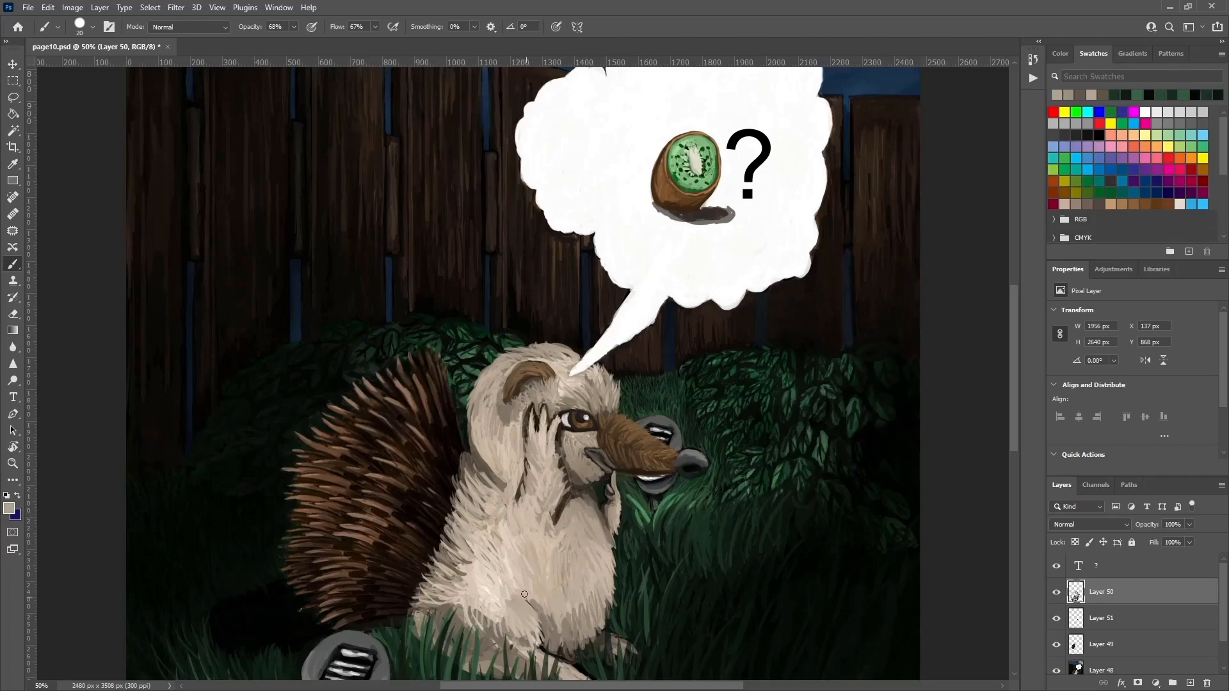
left_click(516, 602, "alt")
mouse_move(600, 566)
left_mouse_down()
mouse_move(595, 522)
mouse_move(554, 498)
left_mouse_up()
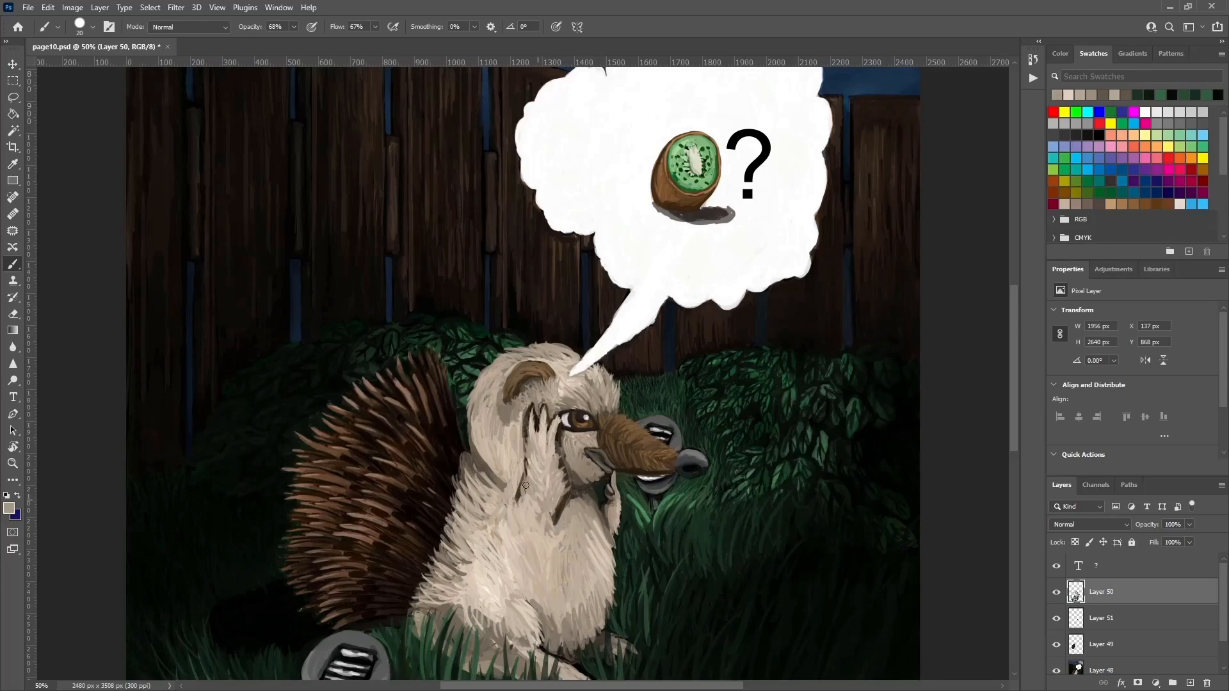
Define the shadow between the raised arm and the chest with short fur strokes in sampled beige and brown.
left_click(547, 488, "alt")
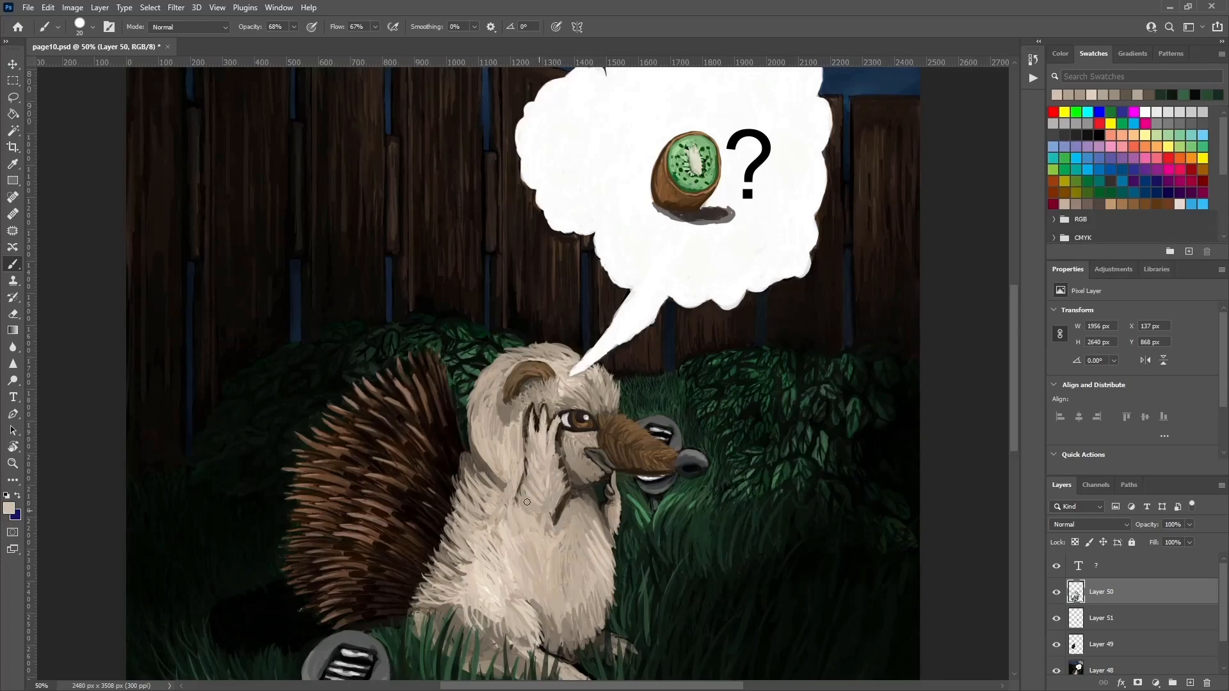
mouse_move(554, 500)
left_mouse_down()
mouse_move(557, 481)
mouse_move(554, 550)
mouse_move(562, 531)
mouse_move(565, 551)
left_mouse_up()
left_click(556, 512, "alt")
left_click(568, 539, "alt")
mouse_move(583, 513)
left_mouse_down()
mouse_move(568, 544)
mouse_move(568, 532)
left_mouse_up()
left_click(566, 512, "alt")
left_click(554, 532, "alt")
left_click_drag(568, 538, 558, 554)
left_click(578, 460, "alt")
mouse_move(579, 499)
left_mouse_down()
mouse_move(596, 518)
mouse_move(587, 513)
left_mouse_up()
left_click(597, 531, "alt")
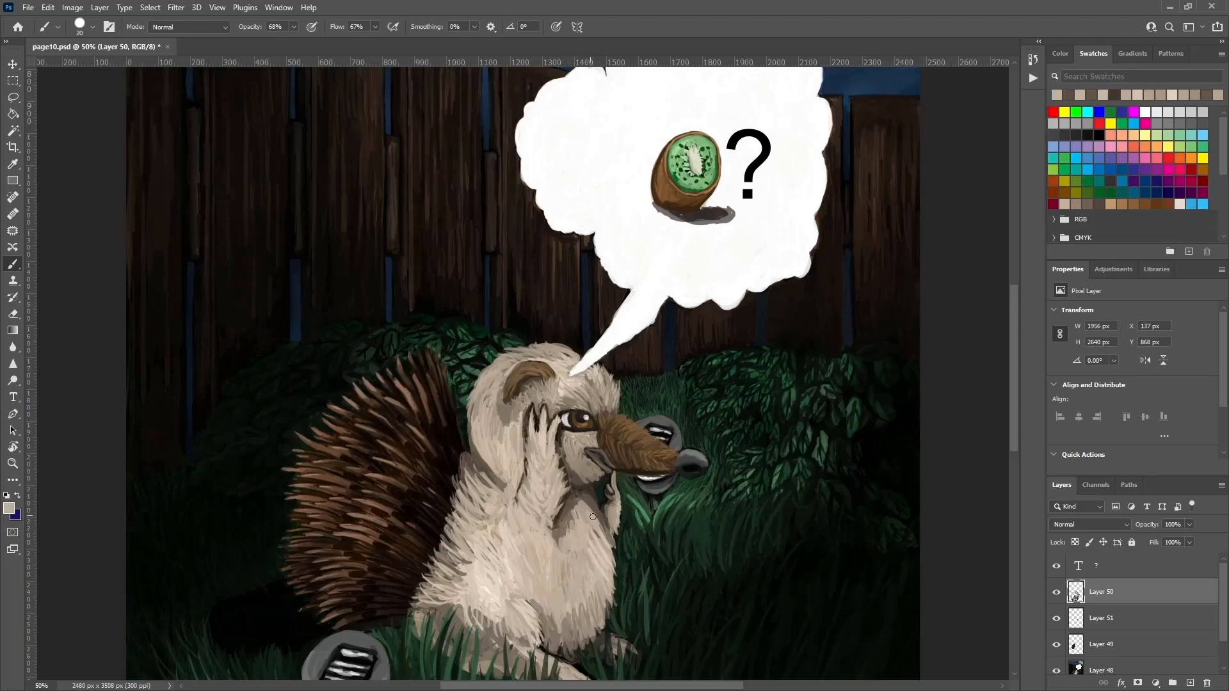
left_click(580, 494, "alt")
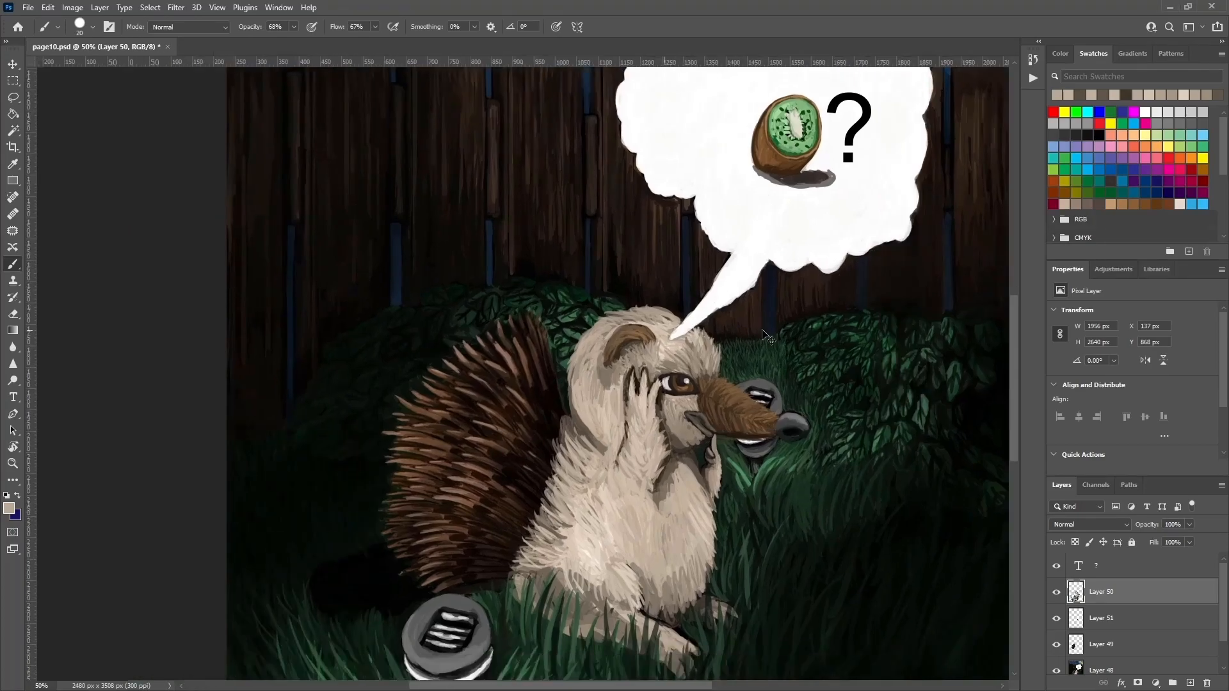
Touch up the fur on the cheek and neck beside the ear with sampled light and shadow tones.
key("ctrl+plus")
left_click(623, 378, "alt")
left_click(625, 381, "alt")
left_click(641, 374, "alt")
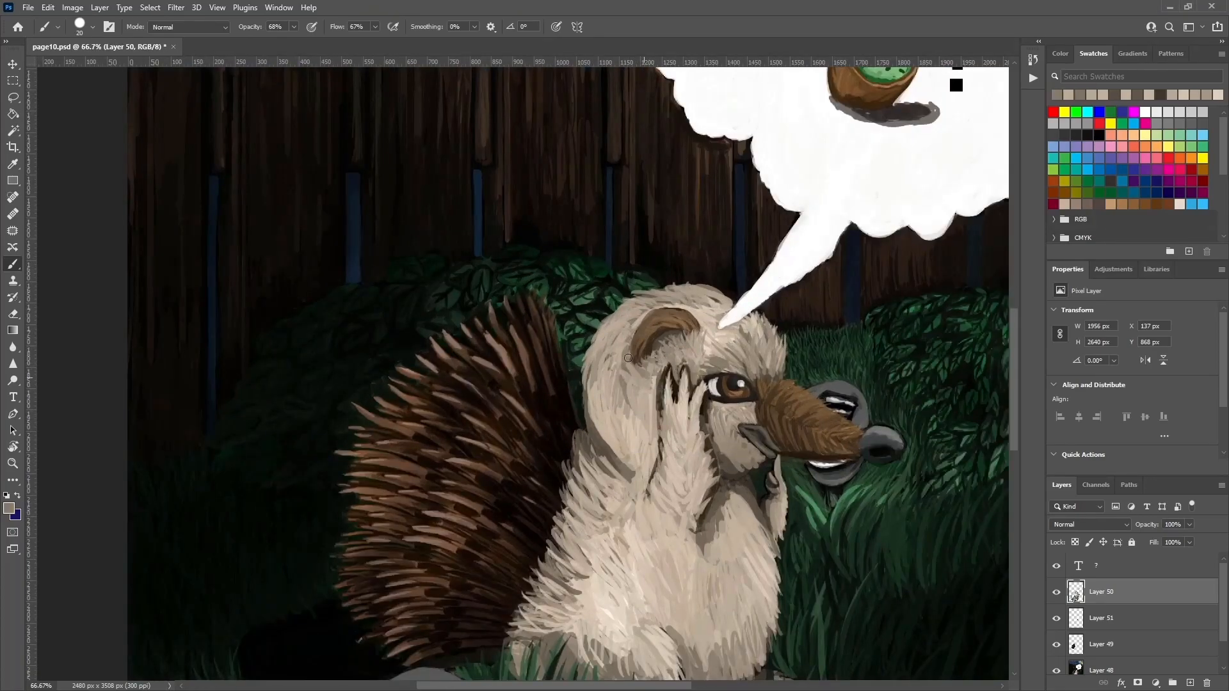
scroll(677, 350, "down", 6)
left_click(647, 441, "alt")
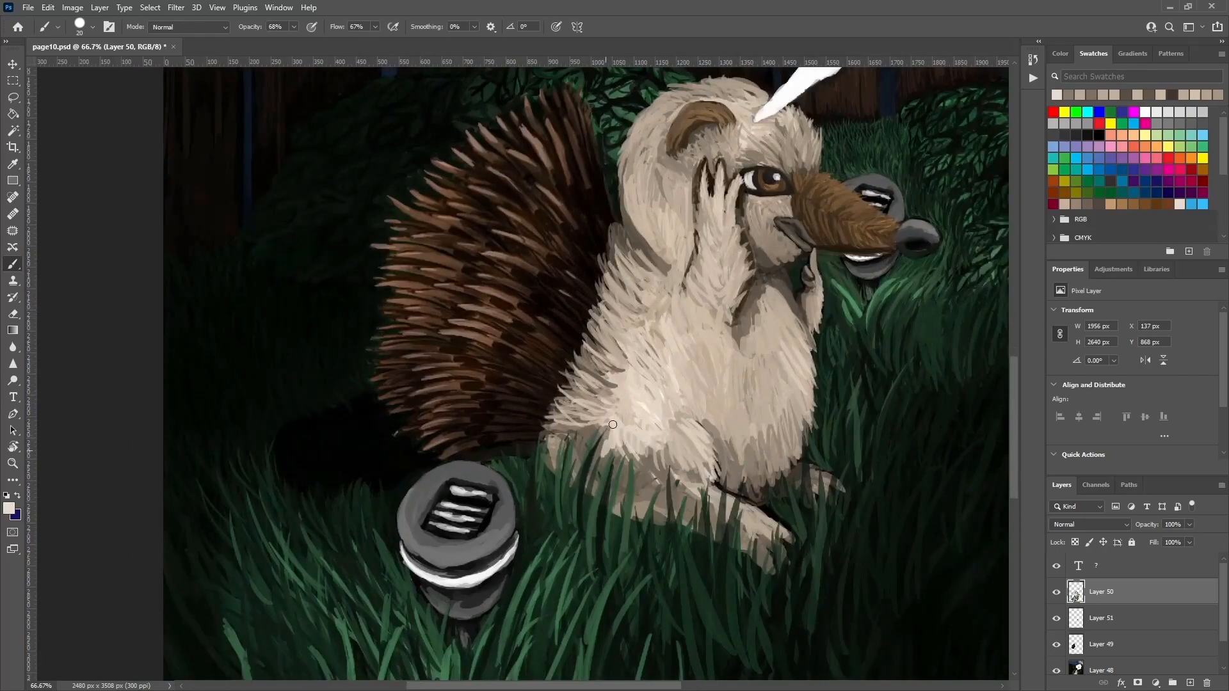
Pick a brighter green based on the grass and paint highlighted blades overlapping the haunch and the near foot.
scroll(554, 448, "down", 3)
left_click(555, 448, "alt")
left_click(9, 508)
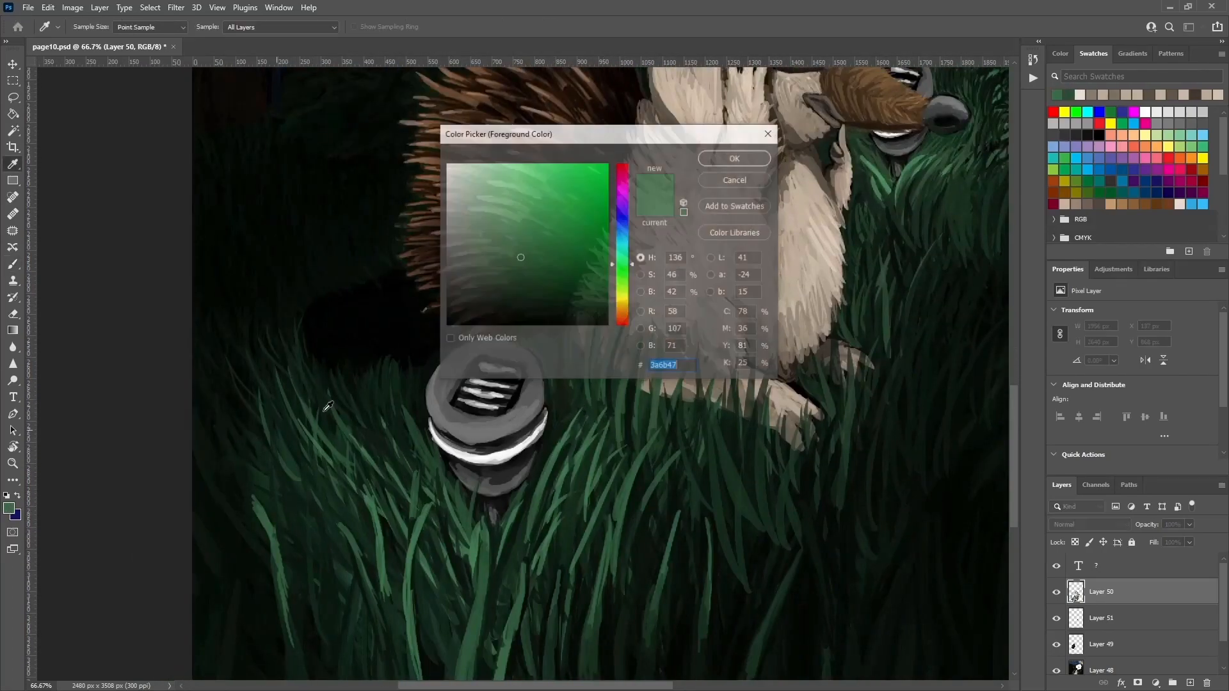
left_click(735, 156)
left_click_drag(608, 371, 624, 308)
mouse_move(630, 390)
left_mouse_down()
mouse_move(640, 332)
mouse_move(649, 341)
left_mouse_up()
mouse_move(659, 409)
left_mouse_down()
mouse_move(663, 336)
mouse_move(687, 364)
left_mouse_up()
left_click_drag(593, 378, 605, 311)
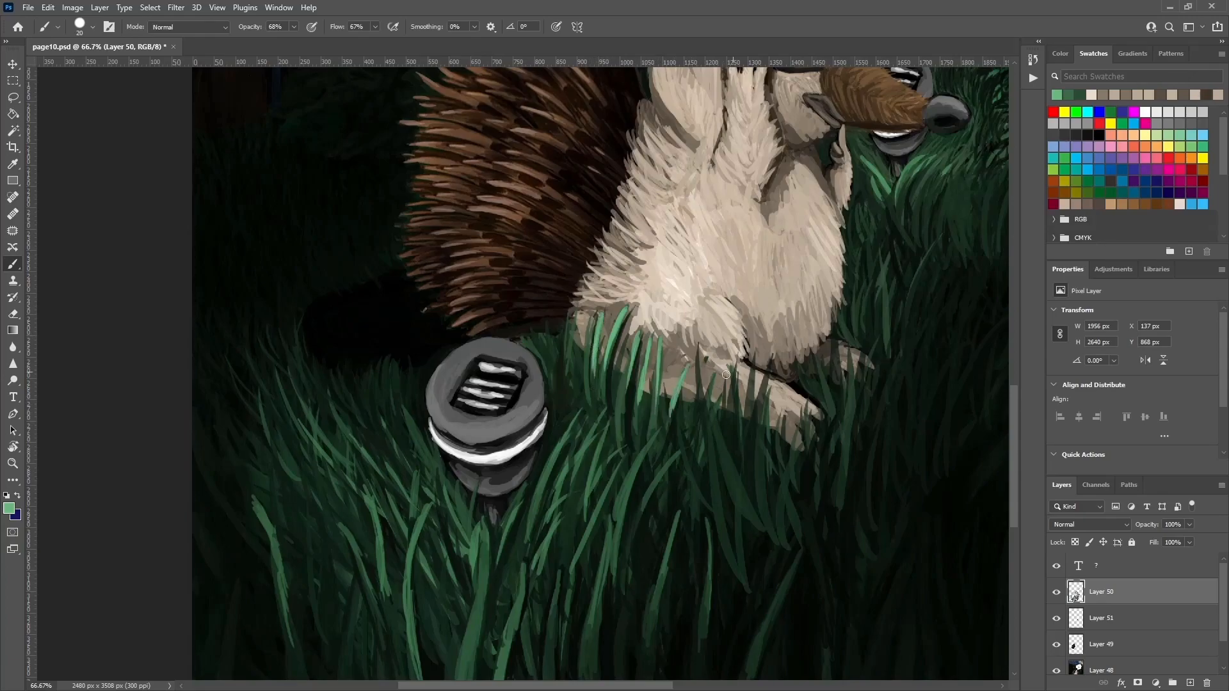
mouse_move(723, 466)
left_mouse_down()
mouse_move(712, 397)
mouse_move(759, 357)
left_mouse_up()
mouse_move(748, 434)
left_mouse_down()
mouse_move(770, 359)
mouse_move(734, 370)
left_mouse_up()
left_click_drag(703, 419, 696, 351)
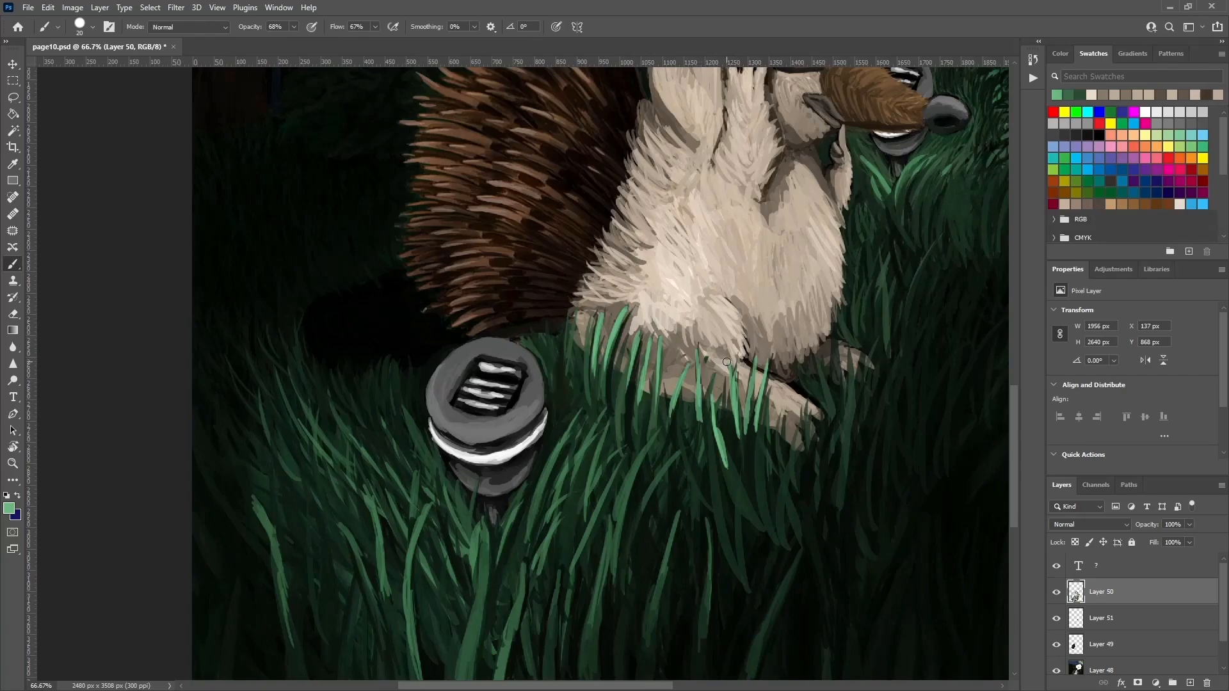
Add more upright blades over the lower haunch in a sampled green.
left_click(701, 423, "alt")
left_click_drag(672, 433, 671, 400)
mouse_move(657, 430)
left_mouse_down()
mouse_move(650, 392)
mouse_move(634, 388)
left_mouse_up()
mouse_move(621, 430)
left_mouse_down()
mouse_move(616, 390)
mouse_move(592, 359)
left_mouse_up()
left_click_drag(597, 407, 589, 363)
left_click_drag(594, 428, 581, 351)
Fill in the grass at the haunch's rear edge near the quills with sampled light and dark greens.
left_click(582, 352, "alt")
left_click(585, 352, "alt")
left_click_drag(580, 398, 581, 324)
left_click(595, 367, "alt")
left_click(595, 350, "alt")
mouse_move(574, 355)
left_mouse_down()
mouse_move(581, 311)
mouse_move(575, 384)
left_mouse_up()
left_click(579, 359, "alt")
left_click(596, 344, "alt")
left_click(621, 401, "alt")
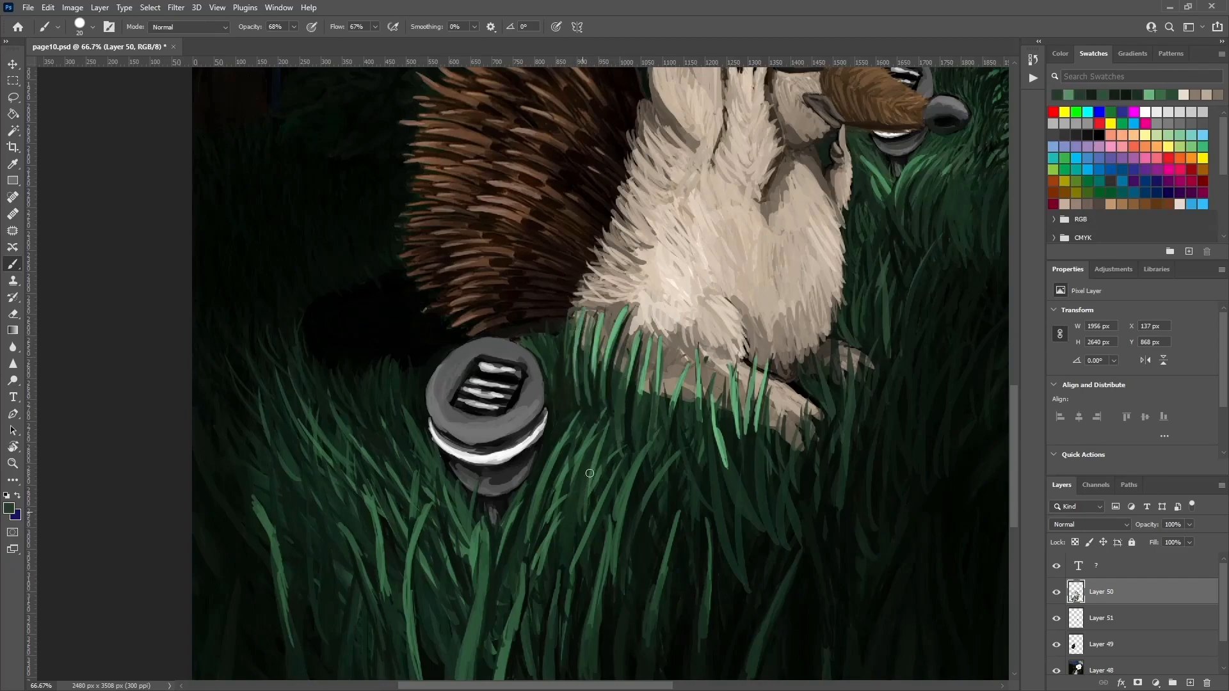
Paint blades rising from the grass between the near lamp and the haunch with sampled greens.
left_click_drag(581, 495, 602, 396)
left_click(600, 421, "alt")
left_click_drag(582, 438, 648, 374)
left_click(569, 379, "alt")
left_click(568, 383, "alt")
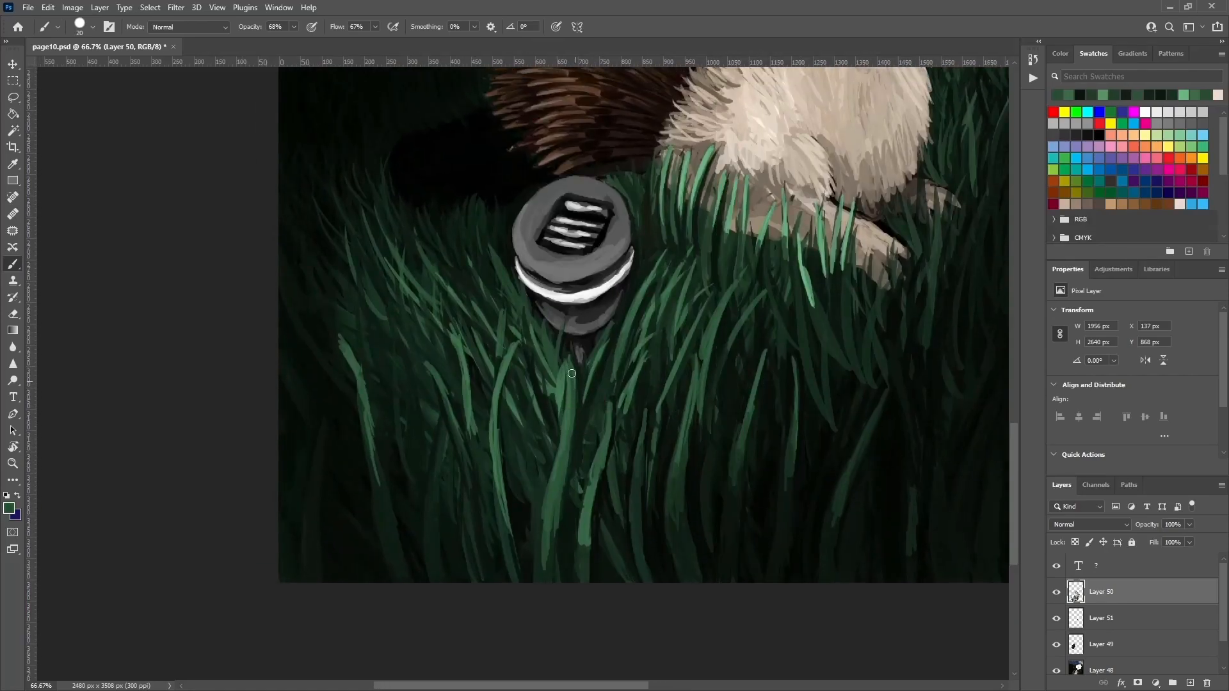
Refine the grass around the base of the near lamp's stem with sampled near-black and green tones.
left_click(582, 378, "alt")
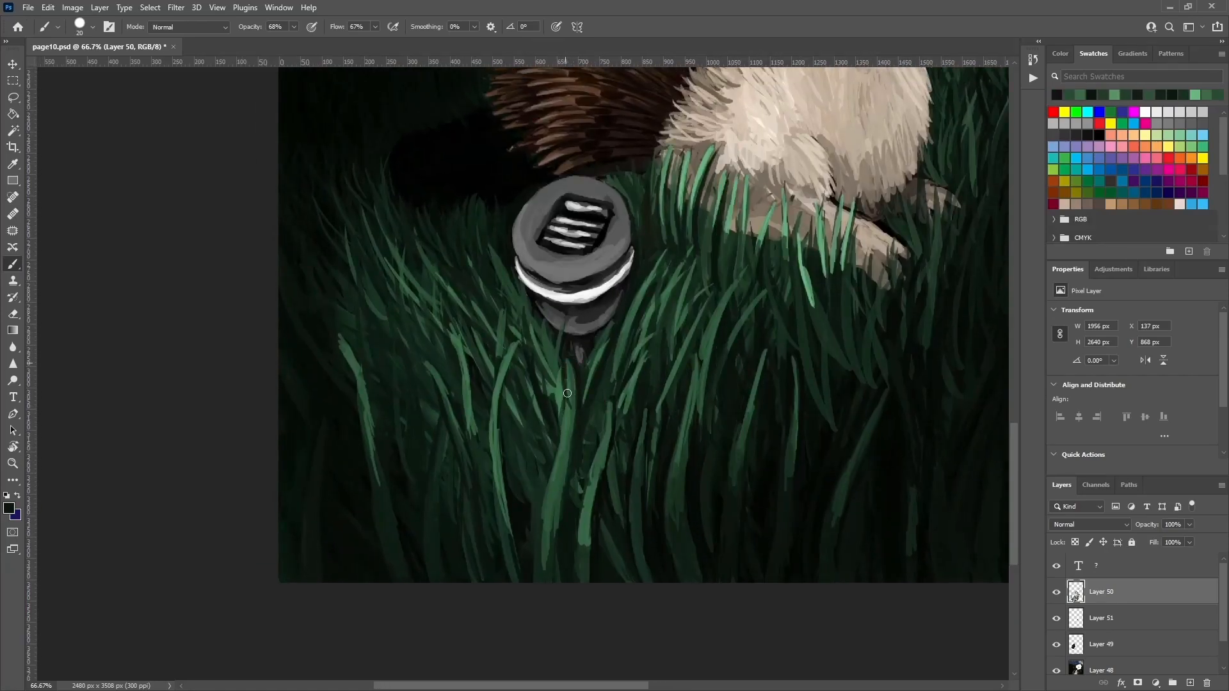
left_click(601, 356, "alt")
left_click(508, 357, "alt")
left_click(568, 431, "alt")
left_click(601, 397, "alt")
left_click(607, 420, "alt")
Tone down the light slats in the near lamp's vent with grey and sharpen its black frame.
left_click(611, 232, "alt")
left_click(609, 230, "alt")
left_click(597, 247, "alt")
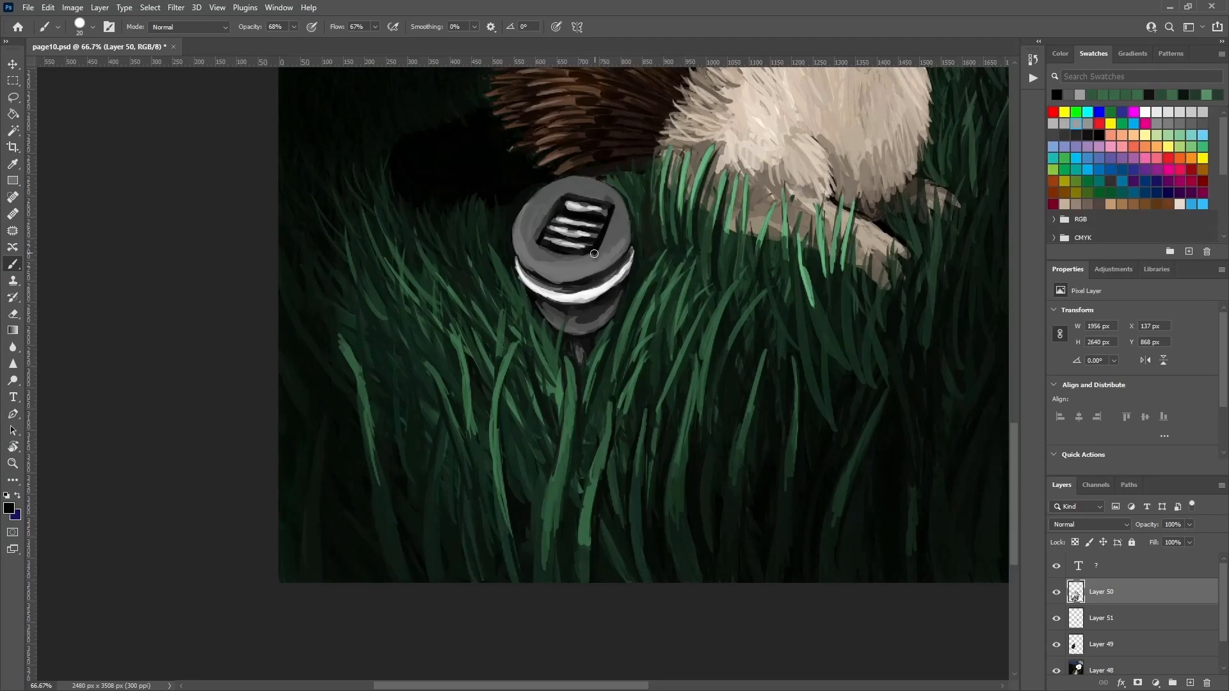
left_click(544, 242, "alt")
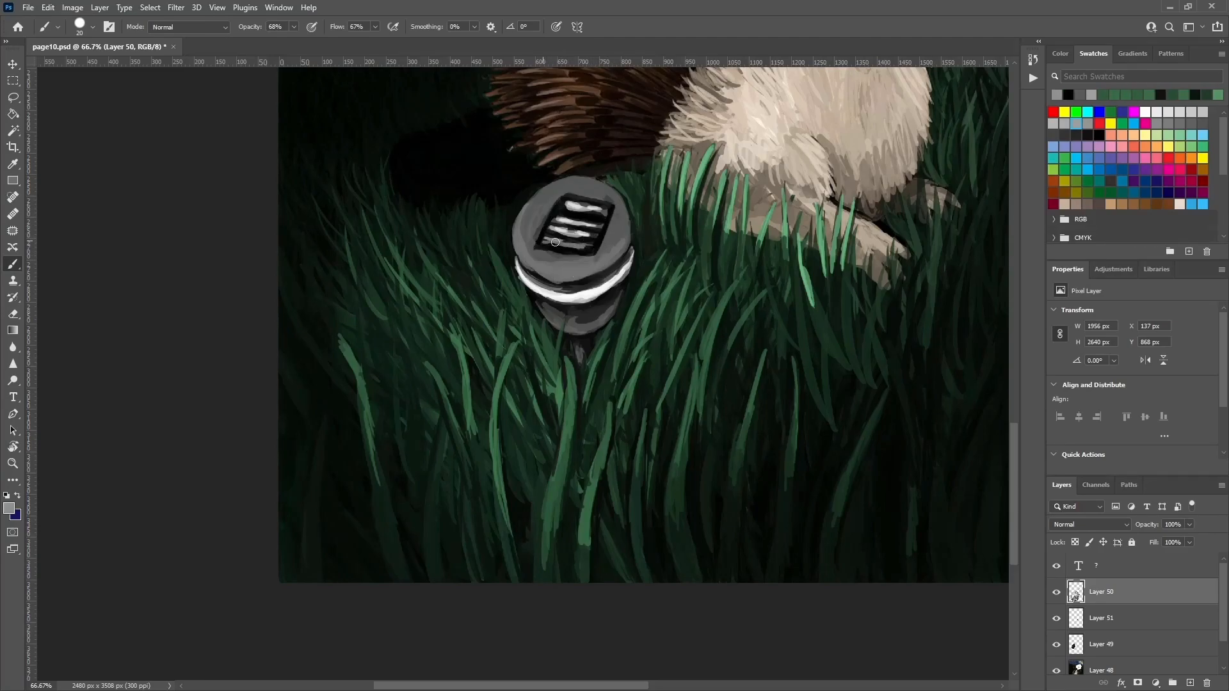
left_click(579, 204, "alt")
left_click(567, 190, "alt")
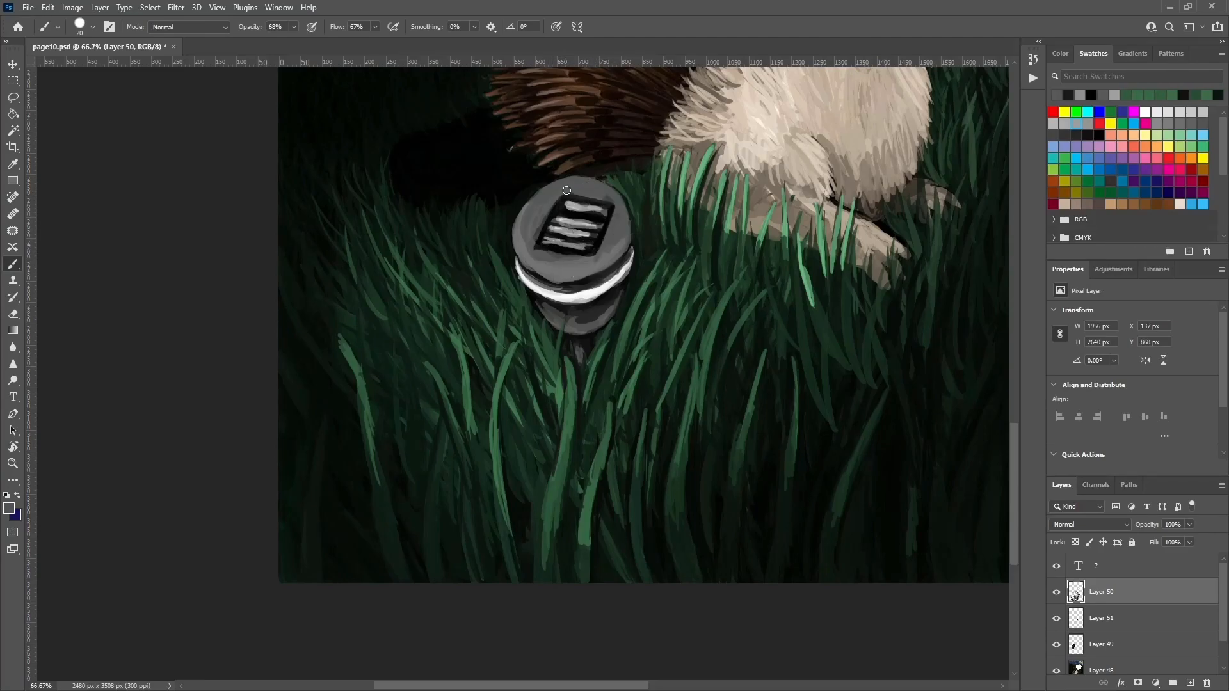
Smooth the near lamp's round cap around the vent with sampled greys.
left_click(578, 183, "alt")
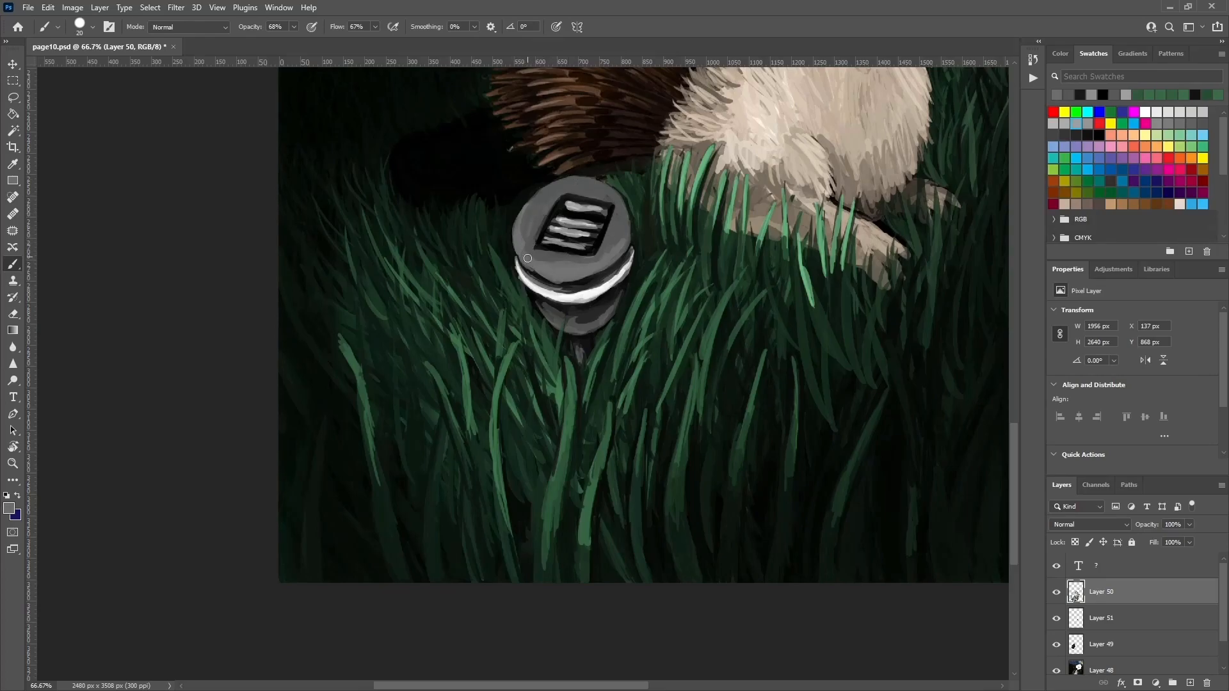
left_click(605, 260, "alt")
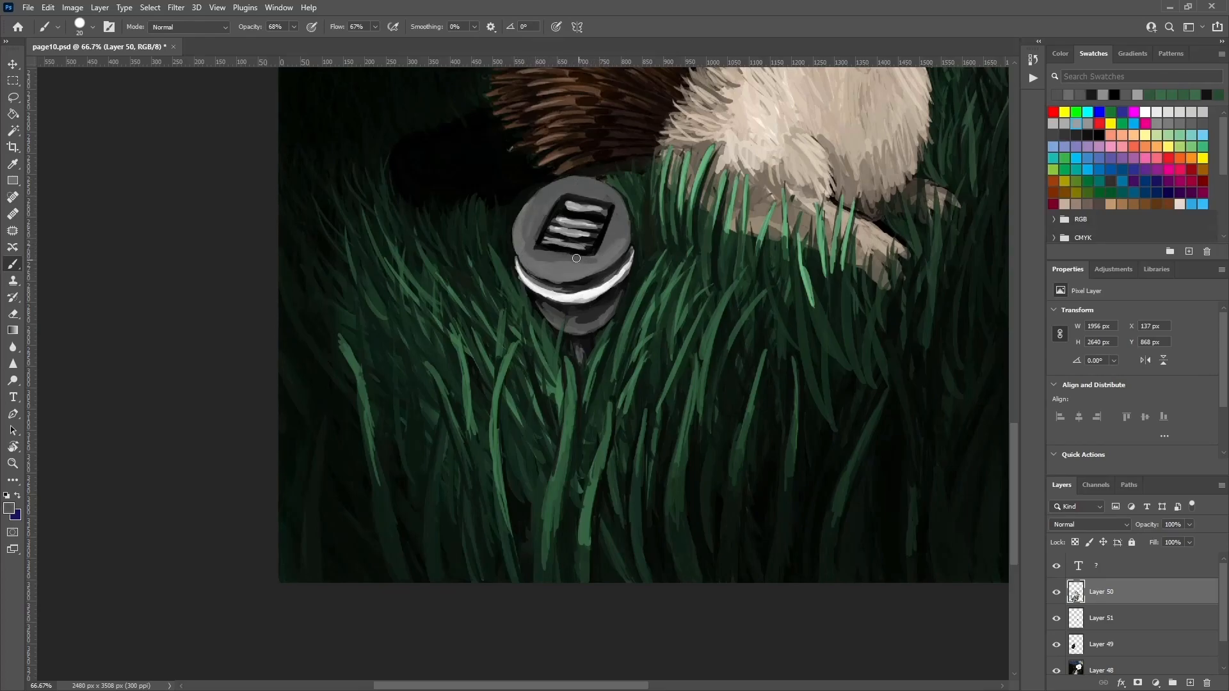
left_click(535, 217, "alt")
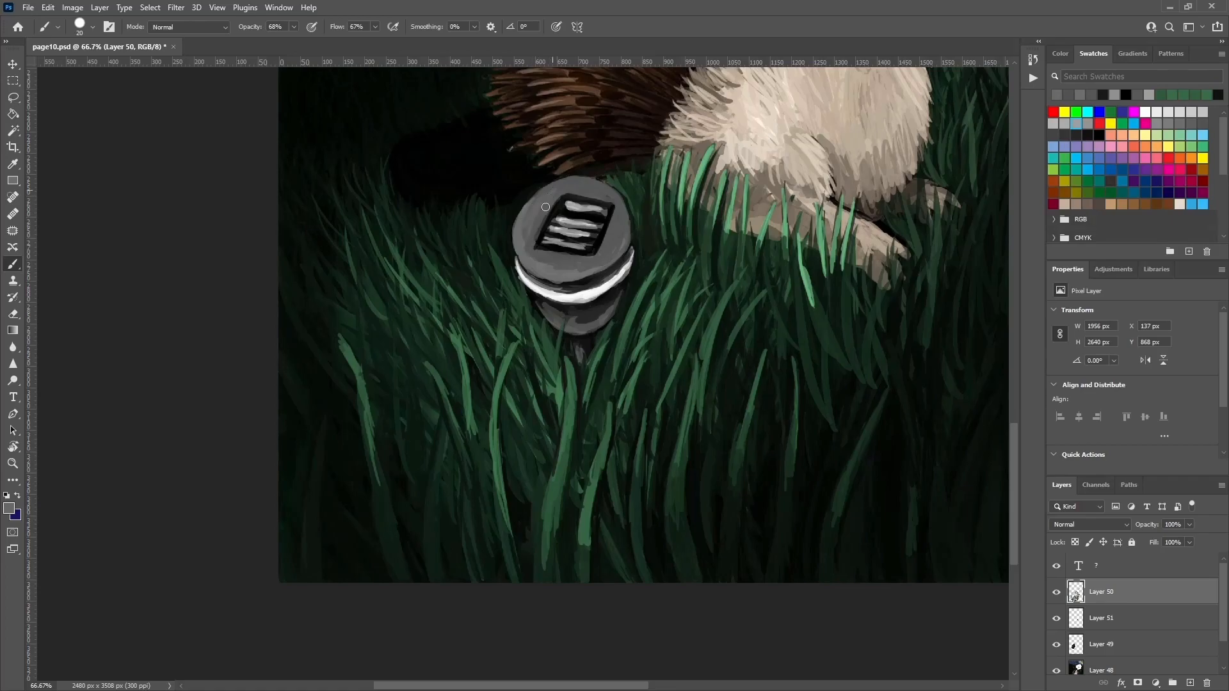
left_click(543, 224, "alt")
left_click(553, 194, "alt")
Set the brush to 29 px and paint fur strokes down the raised arm with sampled beige tones.
left_click_drag(640, 288, 430, 455)
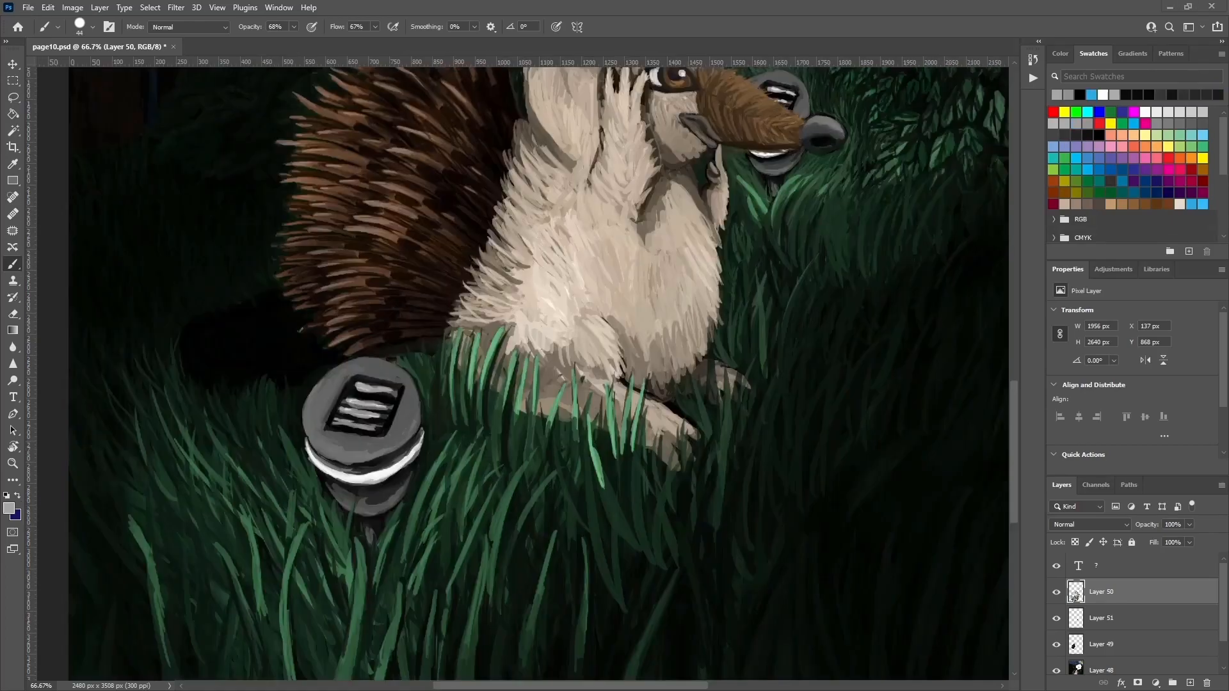
left_click(583, 192, "alt")
right_click(608, 151)
type("29")
key("Return")
key("Return")
left_click_drag(592, 165, 596, 97)
mouse_move(602, 74)
left_mouse_down()
mouse_move(613, 120)
mouse_move(602, 165)
left_mouse_up()
left_click(609, 127, "alt")
left_click(596, 142, "alt")
left_click_drag(603, 120, 603, 201)
Layer sampled beige fur strokes over the chest and the lower part of the raised arm.
mouse_move(663, 155)
left_mouse_down()
mouse_move(672, 183)
mouse_move(689, 199)
mouse_move(666, 156)
mouse_move(696, 200)
left_mouse_up()
left_click(681, 233, "alt")
left_click(681, 192, "alt")
mouse_move(607, 120)
left_mouse_down()
mouse_move(600, 205)
mouse_move(609, 172)
mouse_move(601, 204)
left_mouse_up()
left_click(611, 132, "alt")
left_click(592, 164, "alt")
left_click_drag(604, 162, 601, 240)
left_click(604, 206, "alt")
Paint long fur strokes down the belly's front side in sampled beige.
mouse_move(673, 219)
left_mouse_down()
mouse_move(671, 245)
mouse_move(715, 316)
left_mouse_up()
mouse_move(691, 284)
left_mouse_down()
mouse_move(725, 337)
mouse_move(697, 290)
mouse_move(695, 309)
mouse_move(689, 290)
mouse_move(716, 339)
left_mouse_up()
left_click(722, 333, "alt")
left_click_drag(685, 285, 727, 342)
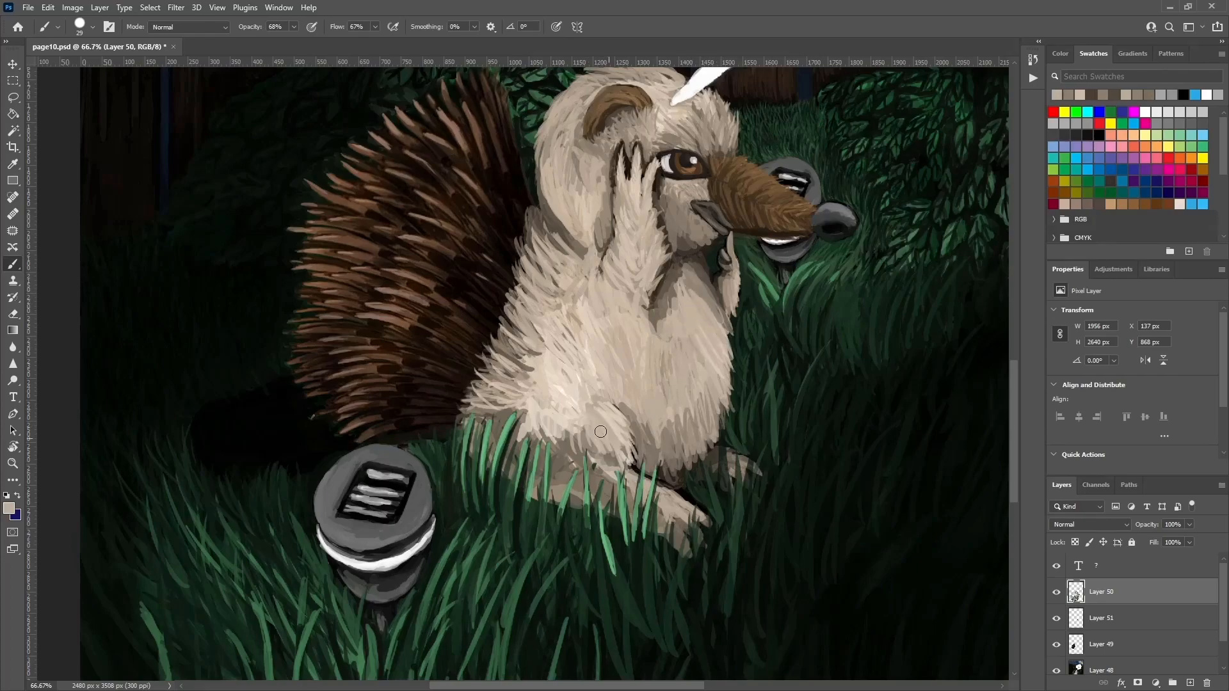
Add light fur strokes over the haunch and lower belly with a sampled cream tone.
left_click_drag(578, 465, 596, 481)
left_click(565, 418, "alt")
left_click_drag(561, 423, 585, 452)
left_click_drag(560, 422, 576, 455)
mouse_move(558, 427)
left_mouse_down()
mouse_move(568, 474)
mouse_move(574, 458)
left_mouse_up()
left_click_drag(624, 406, 607, 353)
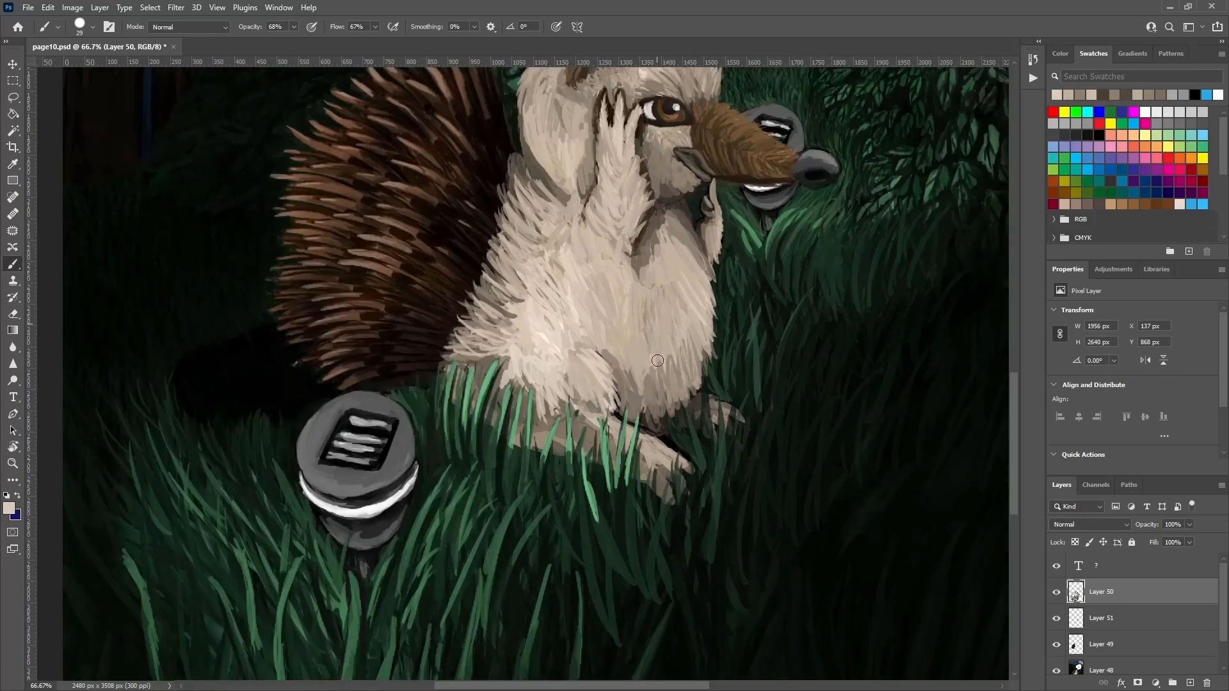
Paint light fur tufts along the edge of the back where it meets the quills.
left_click_drag(500, 351, 459, 337)
left_click_drag(495, 340, 465, 298)
left_click_drag(499, 331, 466, 297)
left_click(443, 267, "alt")
key("ctrl+plus")
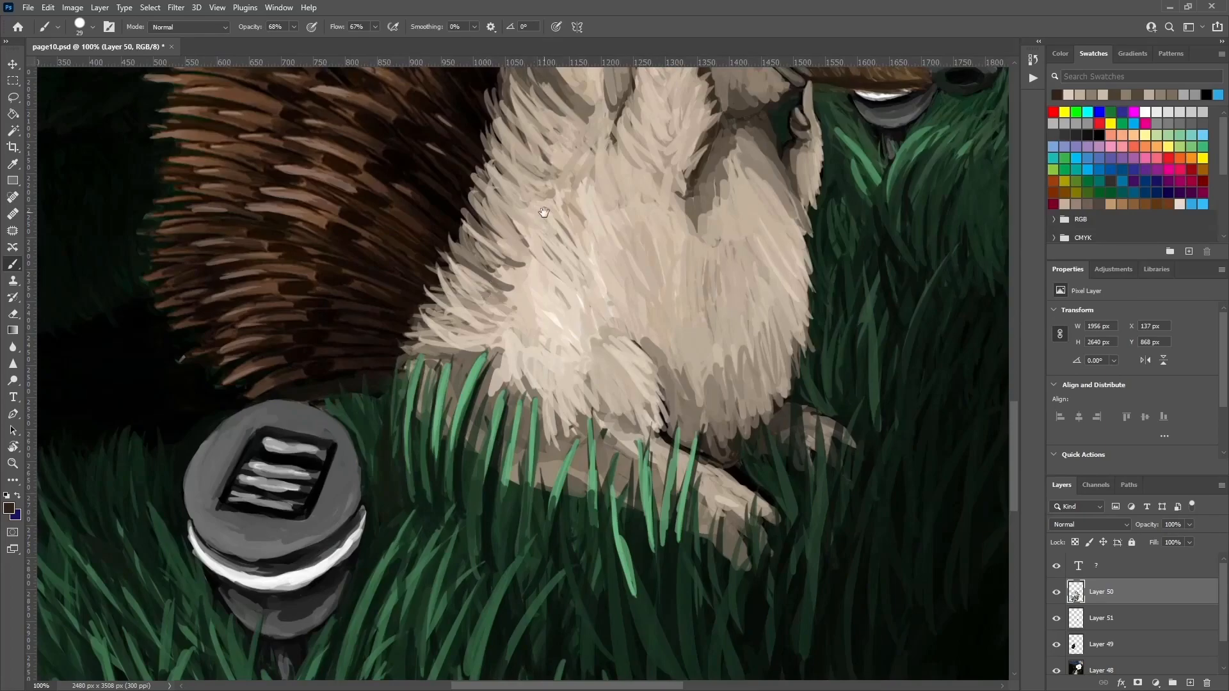
Reduce the brush size and paint over the dark inner quills near the back with sampled browns.
left_click_drag(405, 112, 505, 195)
right_click(505, 195)
left_click(582, 231)
left_click(458, 217, "alt")
mouse_move(433, 208)
left_mouse_down()
mouse_move(411, 206)
mouse_move(473, 225)
left_mouse_up()
left_click(440, 173, "alt")
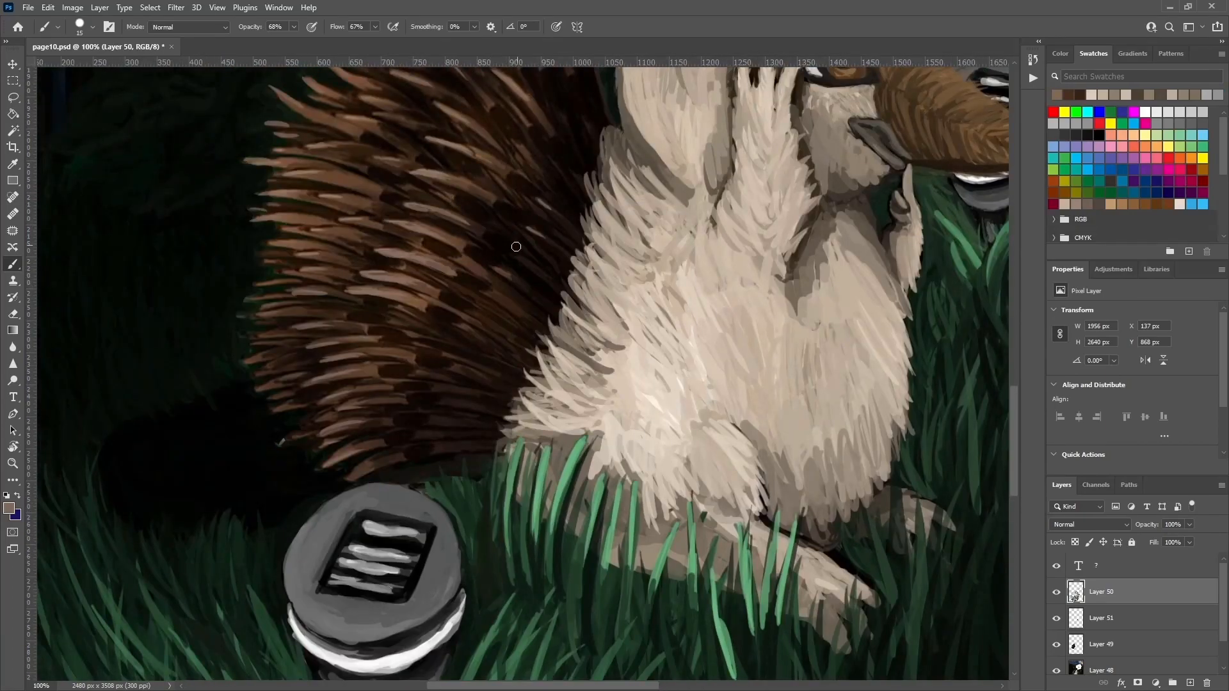
Paint over the middle quills with dark and light browns sampled from the surrounding quills.
left_click(471, 259, "alt")
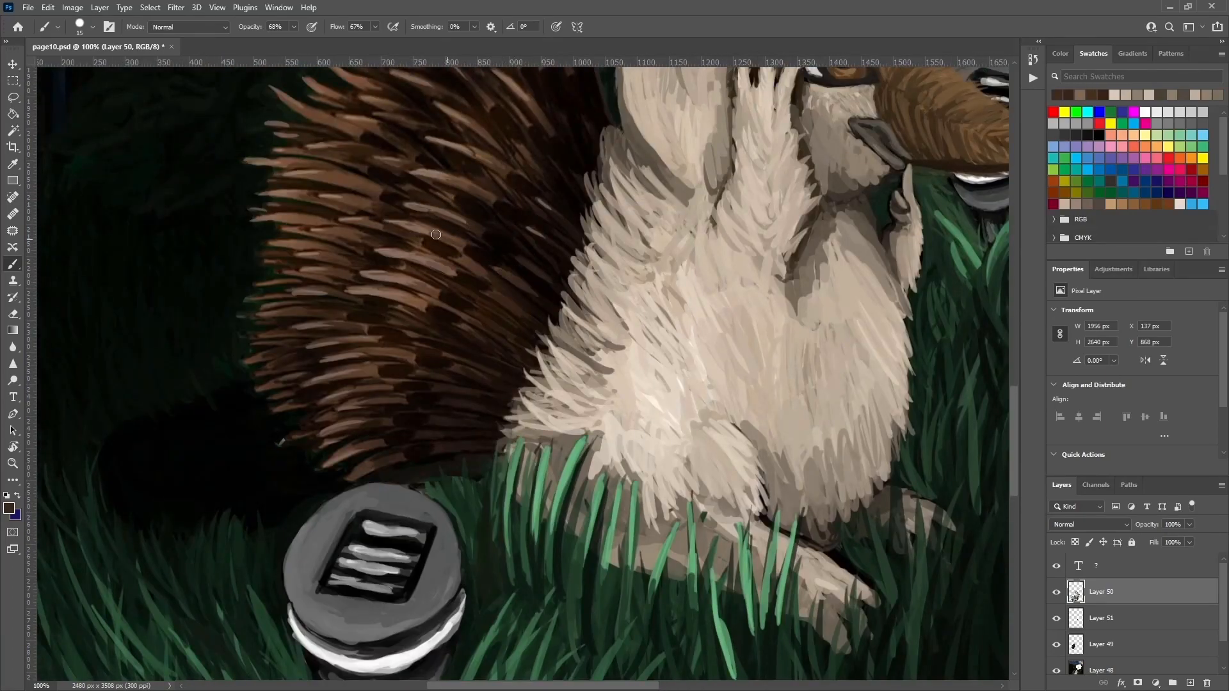
left_click(457, 243, "alt")
left_click(469, 285, "alt")
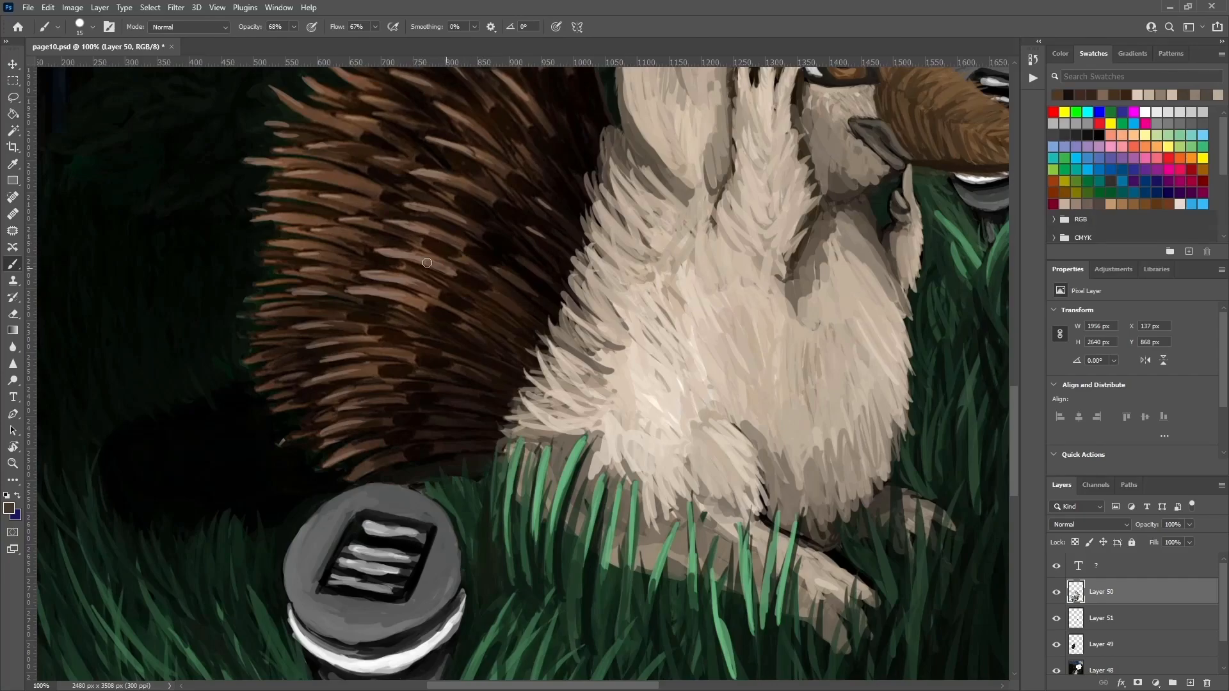
left_click(416, 287, "alt")
left_click_drag(366, 222, 435, 247)
left_click(434, 246, "alt")
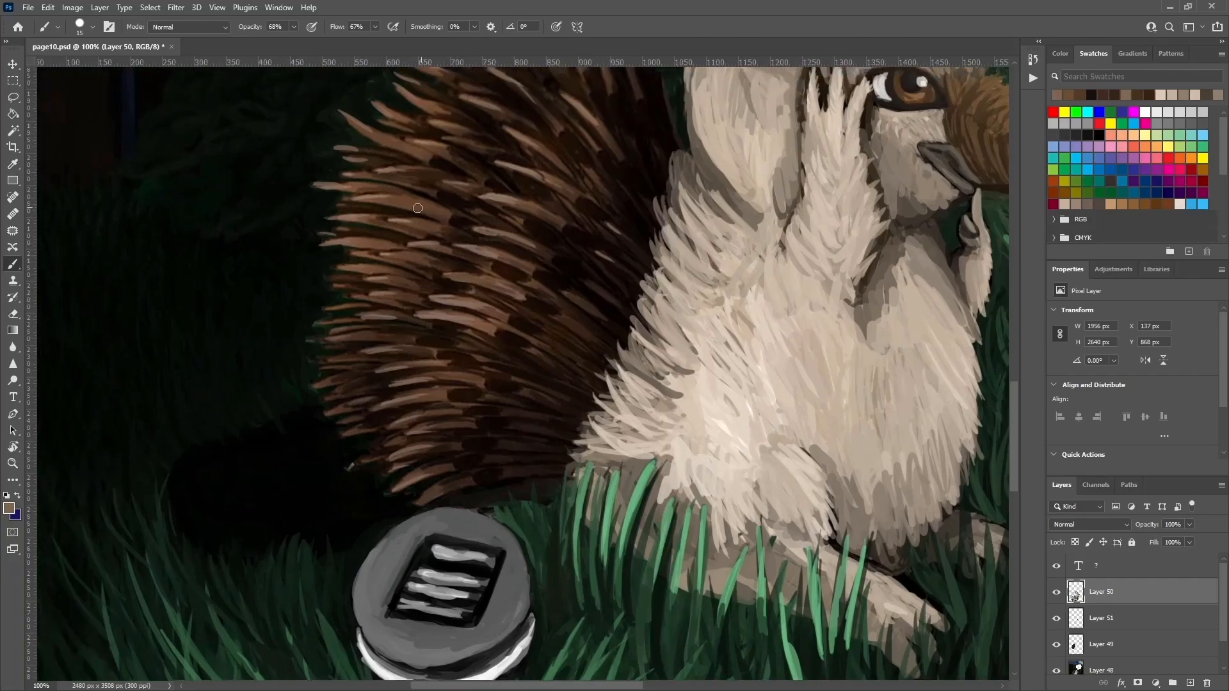
left_click(425, 207, "alt")
left_click(430, 210, "alt")
left_click(429, 207, "alt")
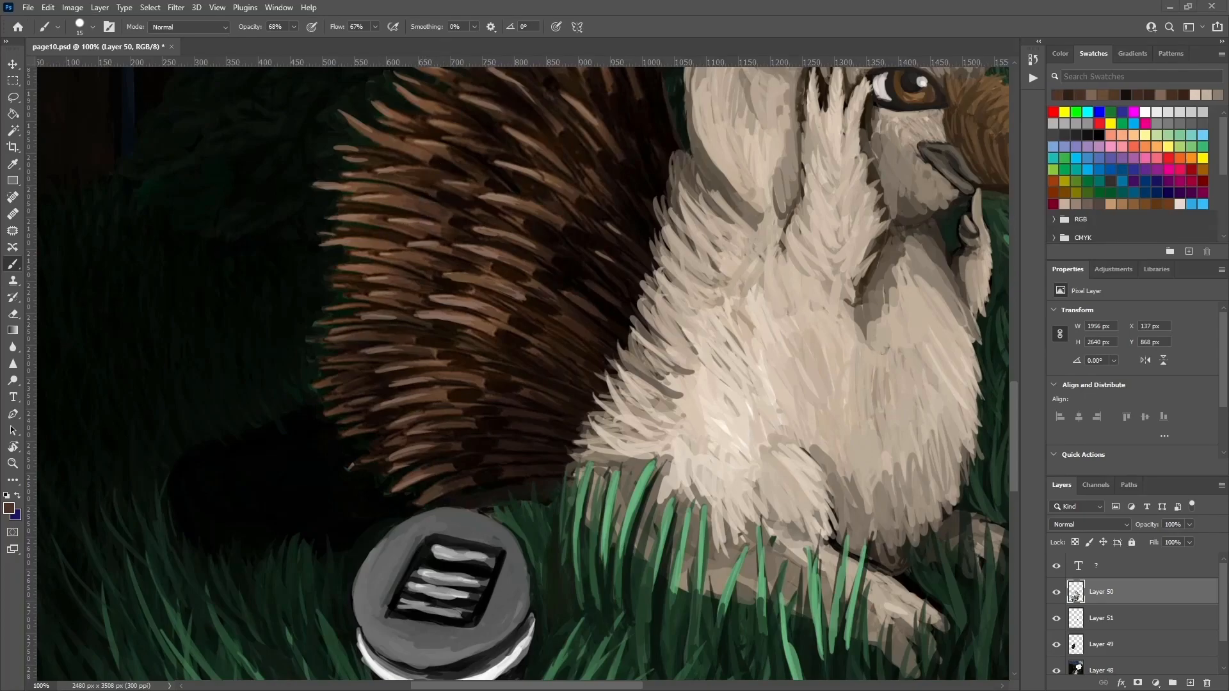
Paint fur strokes over the upper chest below the chin with sampled beige tones.
left_click(867, 335, "alt")
mouse_move(893, 307)
left_mouse_down()
mouse_move(905, 267)
mouse_move(899, 275)
left_mouse_up()
mouse_move(934, 238)
left_mouse_down()
mouse_move(888, 275)
mouse_move(894, 235)
mouse_move(918, 244)
mouse_move(890, 244)
mouse_move(876, 263)
mouse_move(900, 263)
mouse_move(908, 246)
mouse_move(886, 264)
mouse_move(915, 274)
mouse_move(919, 249)
left_mouse_up()
left_click(918, 311, "alt")
left_click(911, 315, "alt")
left_click_drag(865, 338, 899, 272)
mouse_move(861, 337)
left_mouse_down()
mouse_move(880, 294)
mouse_move(824, 434)
left_mouse_up()
Add short fur strokes on the creature's forehead with sampled beige tones.
left_click(874, 214, "alt")
left_click_drag(876, 217, 874, 160)
left_click(873, 205, "alt")
mouse_move(884, 188)
left_mouse_down()
mouse_move(892, 160)
mouse_move(866, 147)
left_mouse_up()
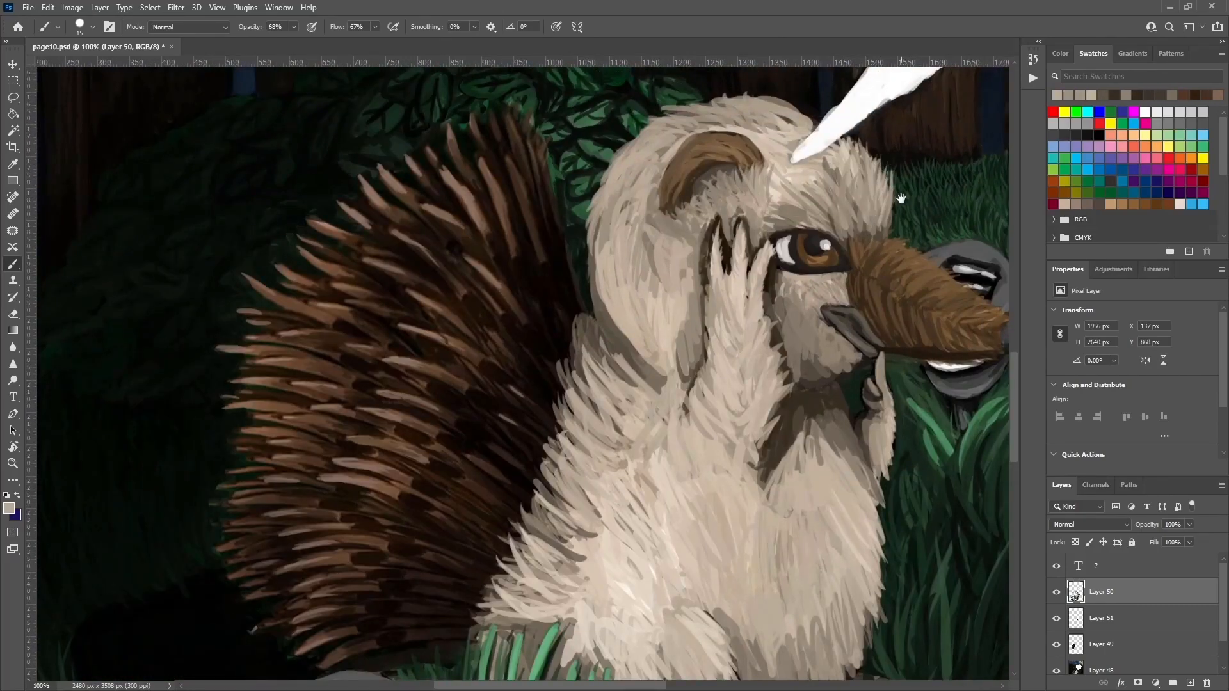
Repaint the near lamp's cap edge, rim underside and stake with grey strokes.
key("ctrl+minus")
left_click_drag(780, 250, 829, 20)
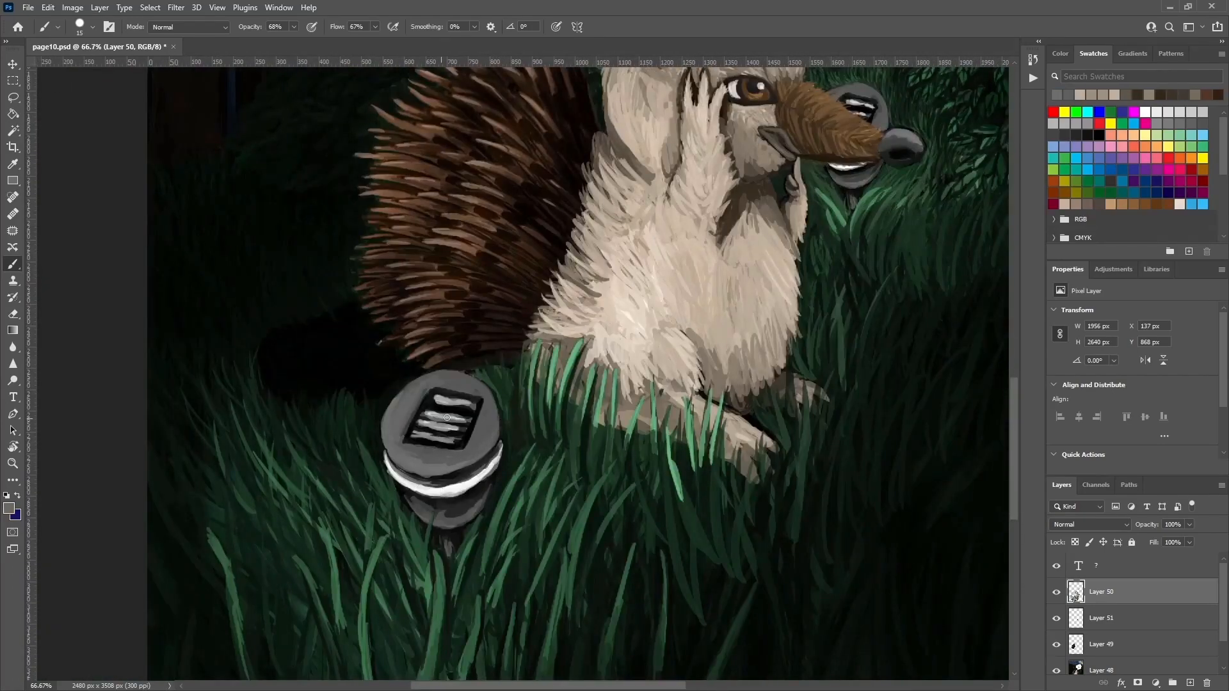
left_click(8, 508)
left_click(736, 156)
left_click_drag(498, 419, 495, 443)
left_click_drag(442, 461, 486, 444)
left_click_drag(389, 449, 385, 422)
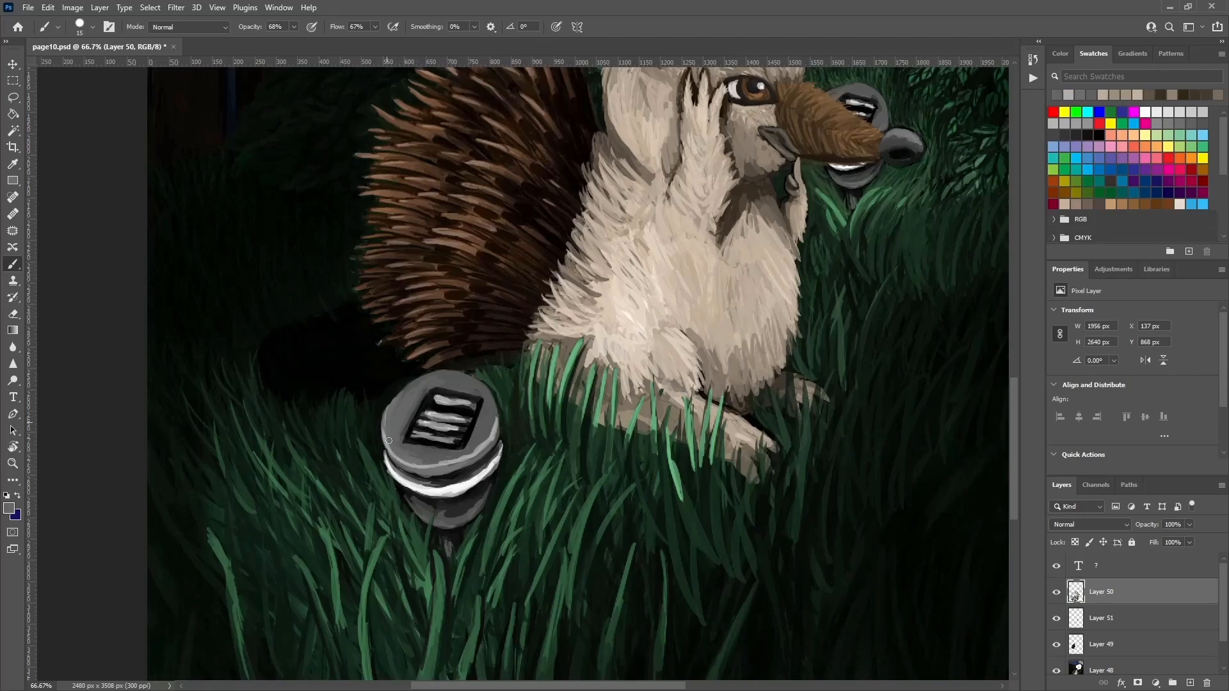
left_click_drag(480, 469, 410, 461)
left_click_drag(449, 541, 446, 521)
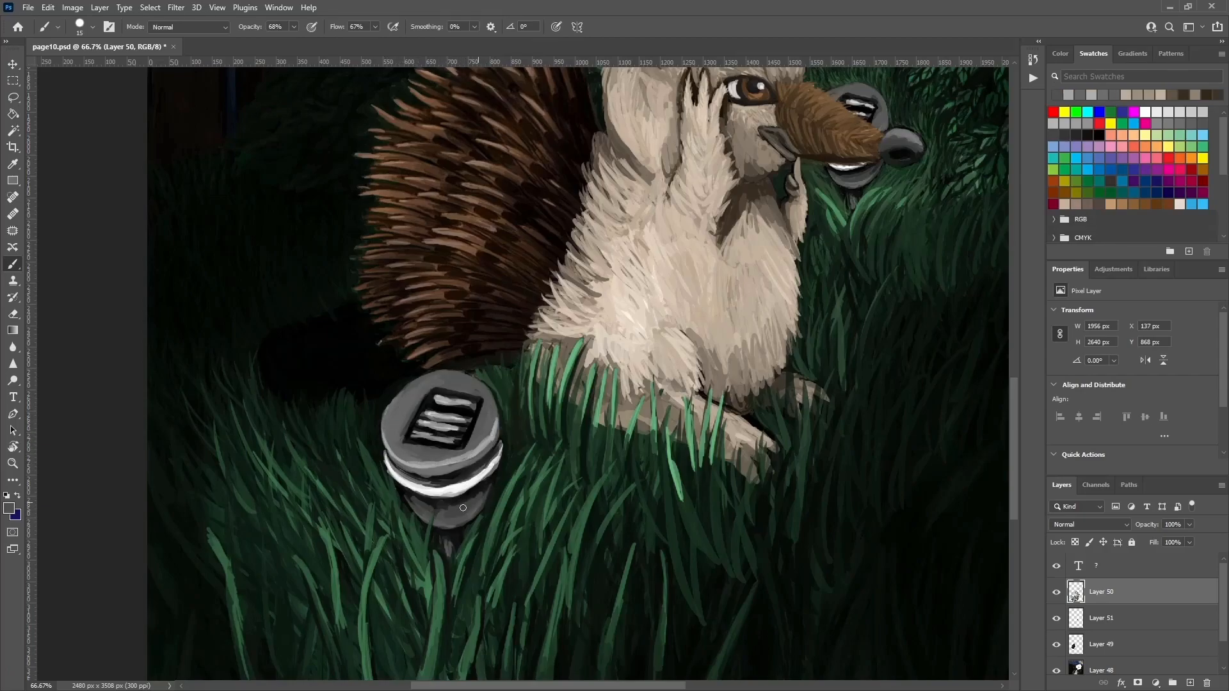
Shade the near lamp's lower body below the white band with sampled dark greys.
left_click(420, 506, "alt")
left_click(453, 543, "alt")
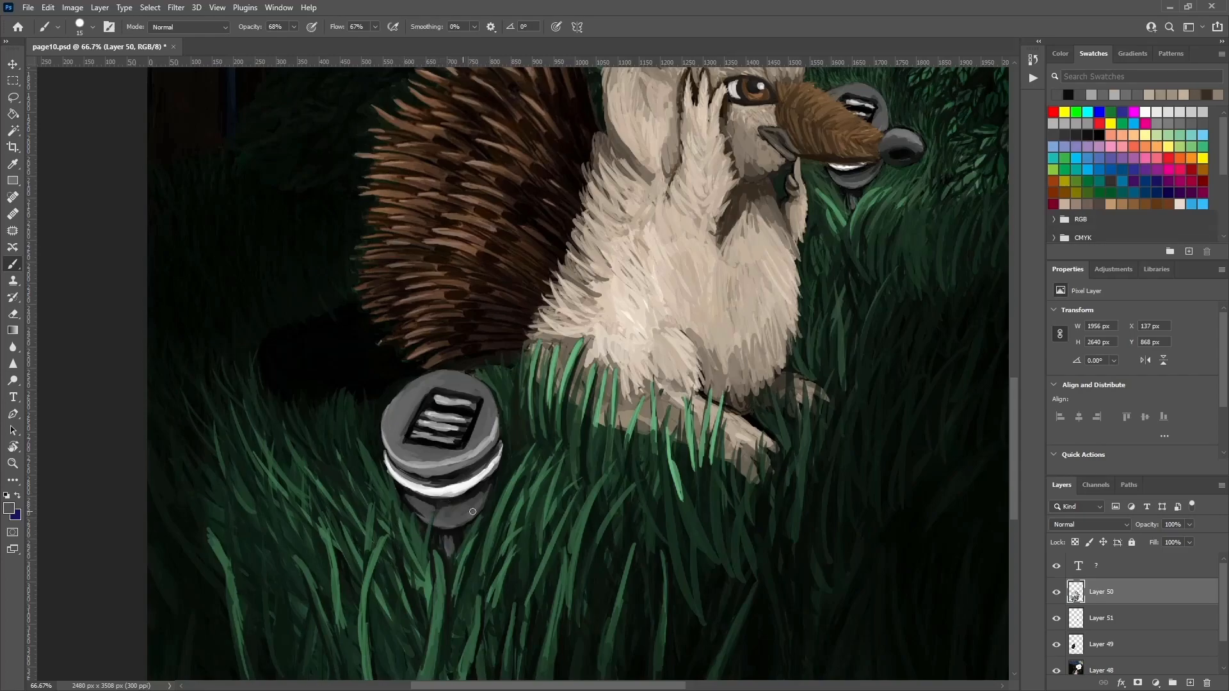
left_click(461, 506, "alt")
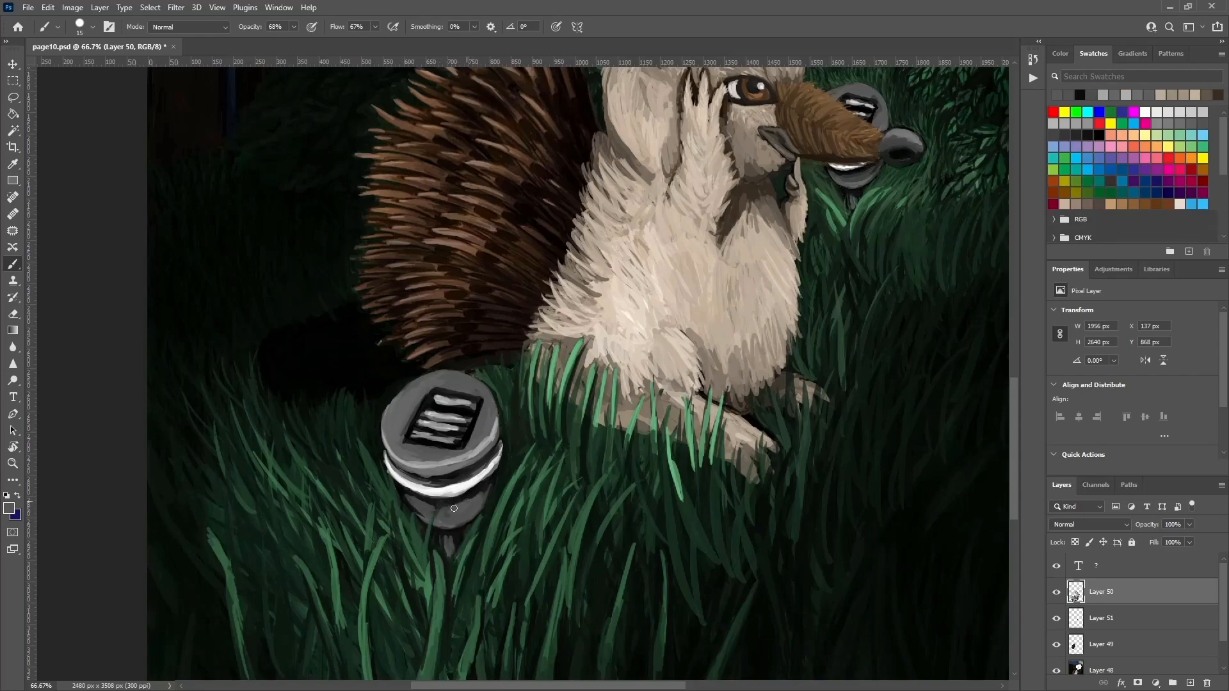
left_click(471, 505, "alt")
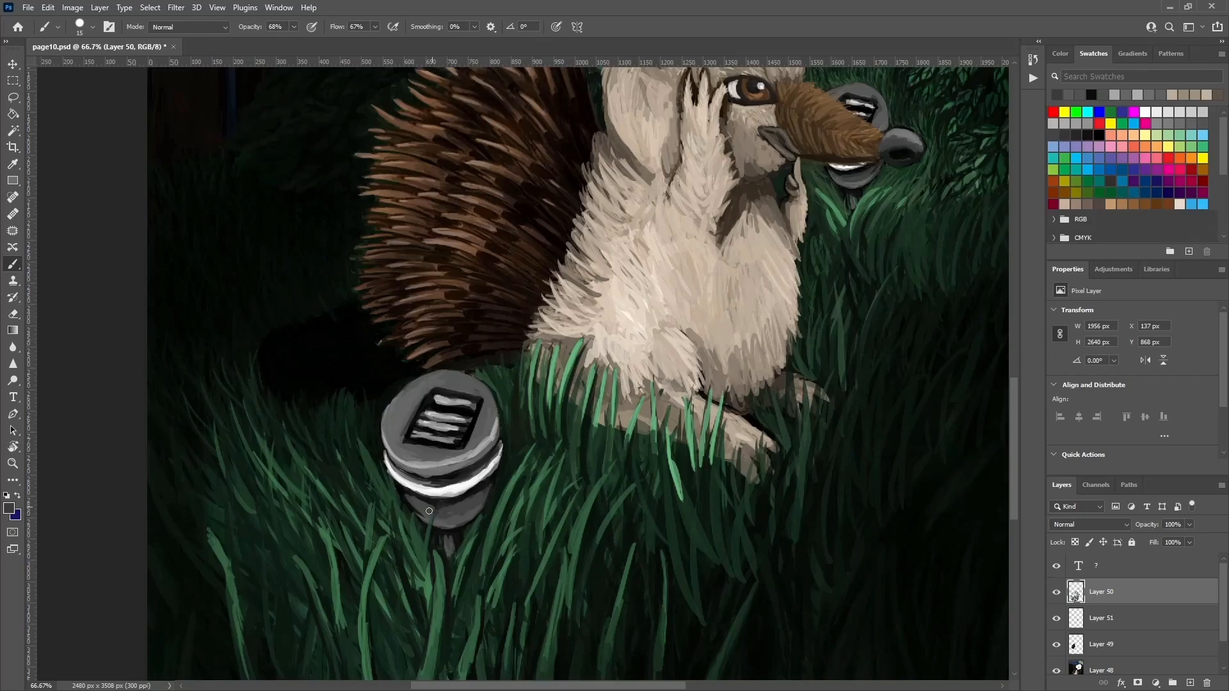
left_click(394, 490, "alt")
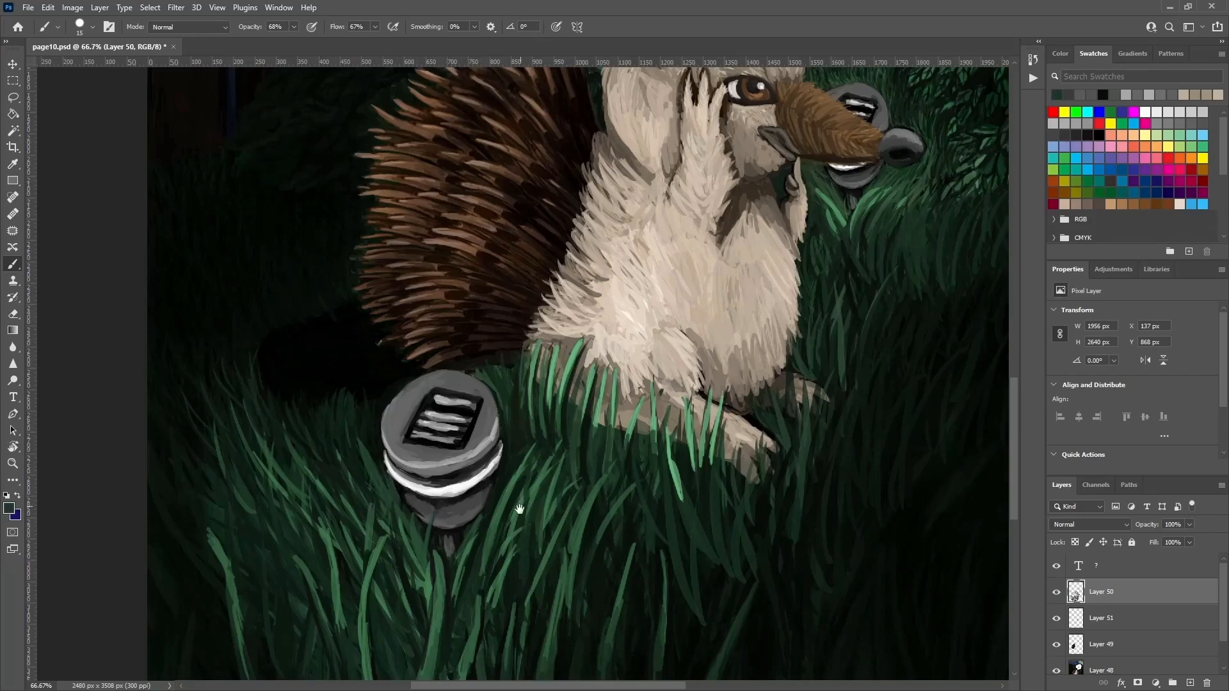
Paint long grass blades in front of and below the near lamp with sampled greens.
left_click_drag(521, 500, 537, 390)
left_click_drag(472, 518, 450, 606)
left_click(461, 598, "alt")
left_click_drag(480, 484, 467, 547)
mouse_move(485, 464)
left_mouse_down()
mouse_move(448, 647)
mouse_move(466, 525)
left_mouse_up()
left_click(477, 539, "alt")
left_click_drag(487, 454, 451, 658)
left_click_drag(455, 567, 447, 665)
left_click(499, 605, "alt")
left_click_drag(481, 448, 448, 664)
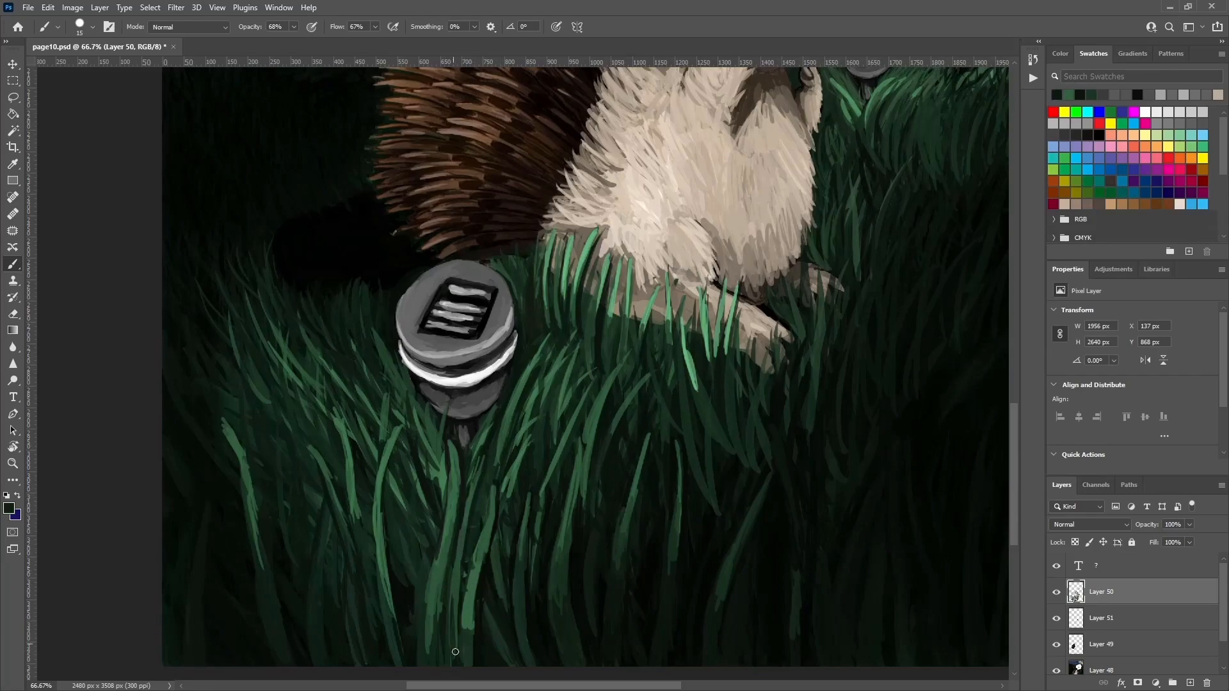
Paint grass blades across the bottom foreground beside the near lamp with sampled greens.
left_click(453, 598, "alt")
left_click_drag(461, 567, 456, 642)
left_click_drag(532, 473, 520, 561)
left_click_drag(631, 506, 614, 583)
left_click_drag(677, 544, 668, 600)
left_click(691, 656, "alt")
mouse_move(719, 462)
left_mouse_down()
mouse_move(699, 513)
mouse_move(688, 663)
left_mouse_up()
left_click_drag(721, 445, 685, 602)
left_click_drag(686, 592, 677, 665)
left_click(710, 468, "alt")
left_click(685, 596, "alt")
mouse_move(703, 479)
left_mouse_down()
mouse_move(683, 599)
mouse_move(692, 532)
left_mouse_up()
left_click_drag(665, 442, 657, 509)
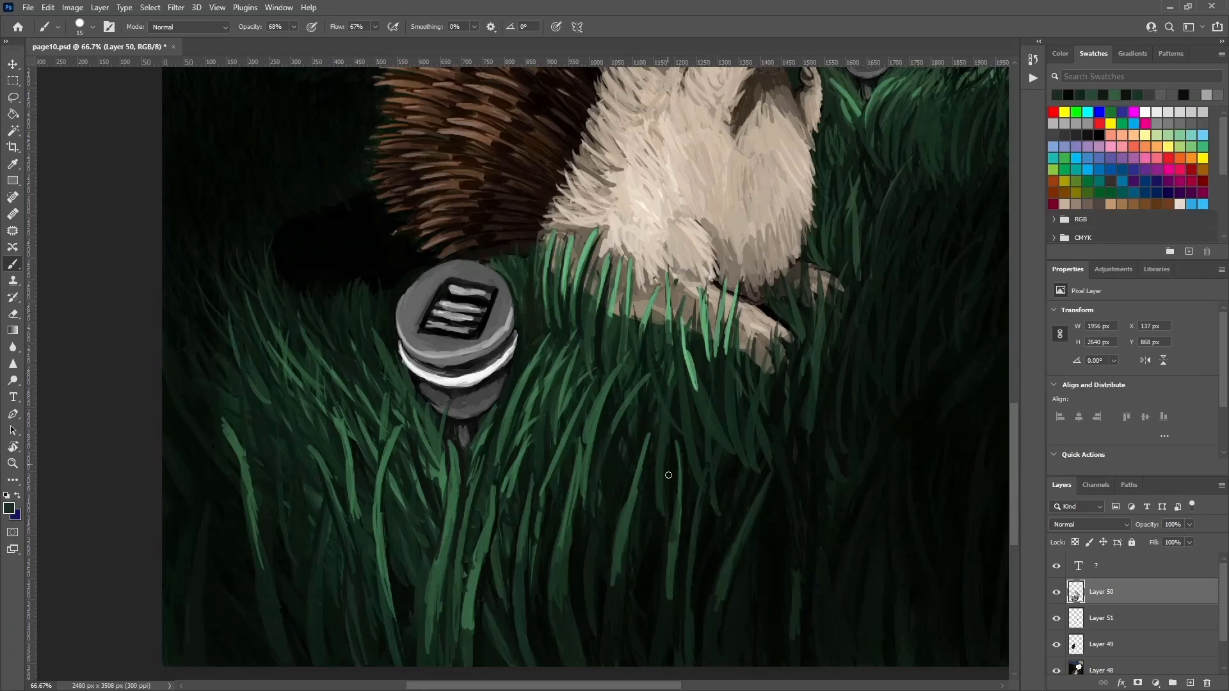
Add brighter green grass blades between the near lamp and the creature's leg.
left_click(669, 436, "alt")
left_click_drag(700, 358, 659, 435)
left_click_drag(652, 435, 637, 480)
left_click_drag(651, 372, 624, 416)
left_click_drag(643, 383, 607, 445)
left_click_drag(622, 358, 599, 413)
left_click_drag(595, 379, 570, 436)
left_click_drag(579, 349, 560, 407)
left_click_drag(592, 311, 585, 370)
mouse_move(538, 261)
left_mouse_down()
mouse_move(517, 327)
mouse_move(505, 310)
left_mouse_up()
left_click(525, 266, "alt")
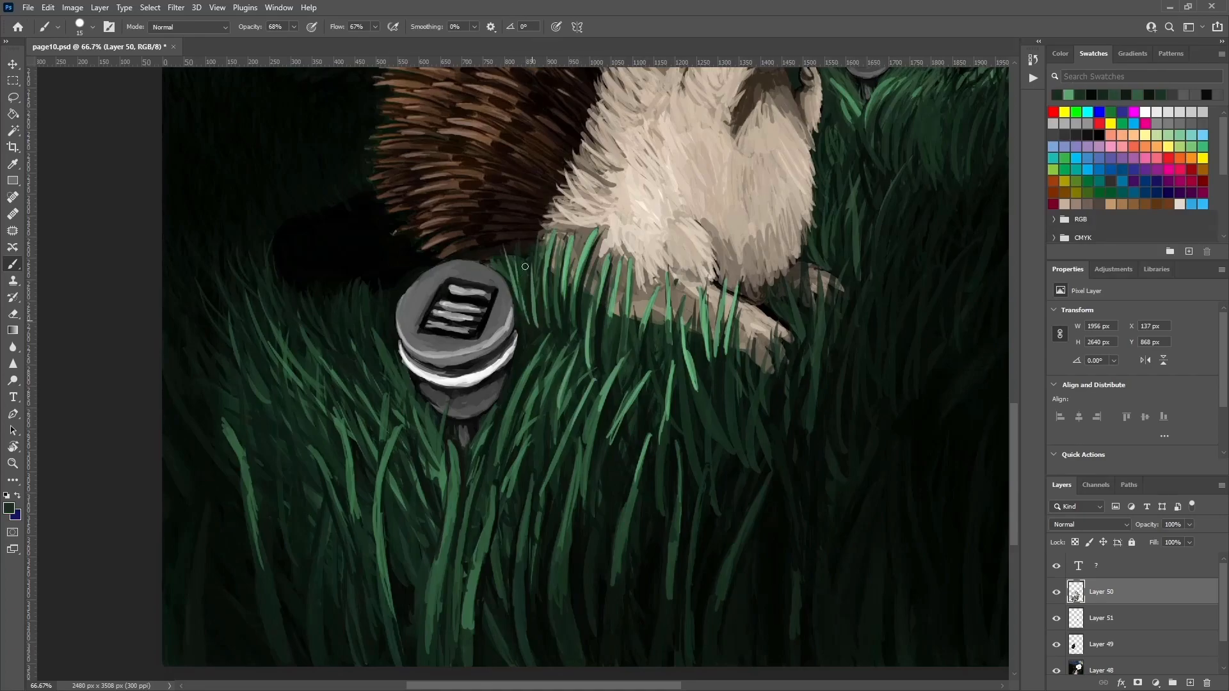
left_click_drag(342, 269, 299, 339)
Paint bright green grass blades over and around the creature's foot.
left_click(643, 367, "alt")
left_click(689, 358, "alt")
left_click_drag(691, 306, 690, 333)
mouse_move(704, 291)
left_mouse_down()
mouse_move(710, 335)
mouse_move(725, 338)
left_mouse_up()
left_click_drag(750, 272, 748, 377)
Paint fur strokes on the head around the ear and forehead with sampled beige tones.
mouse_move(687, 203)
left_mouse_down()
mouse_move(678, 237)
mouse_move(696, 178)
mouse_move(681, 150)
left_mouse_up()
left_click(710, 236, "alt")
left_click_drag(631, 189, 620, 141)
left_click(640, 192, "alt")
left_click(671, 167, "alt")
mouse_move(661, 208)
left_mouse_down()
mouse_move(640, 188)
mouse_move(660, 228)
left_mouse_up()
left_click(729, 157, "alt")
left_click_drag(733, 174, 718, 114)
left_click(742, 154, "alt")
left_click_drag(630, 89, 656, 138)
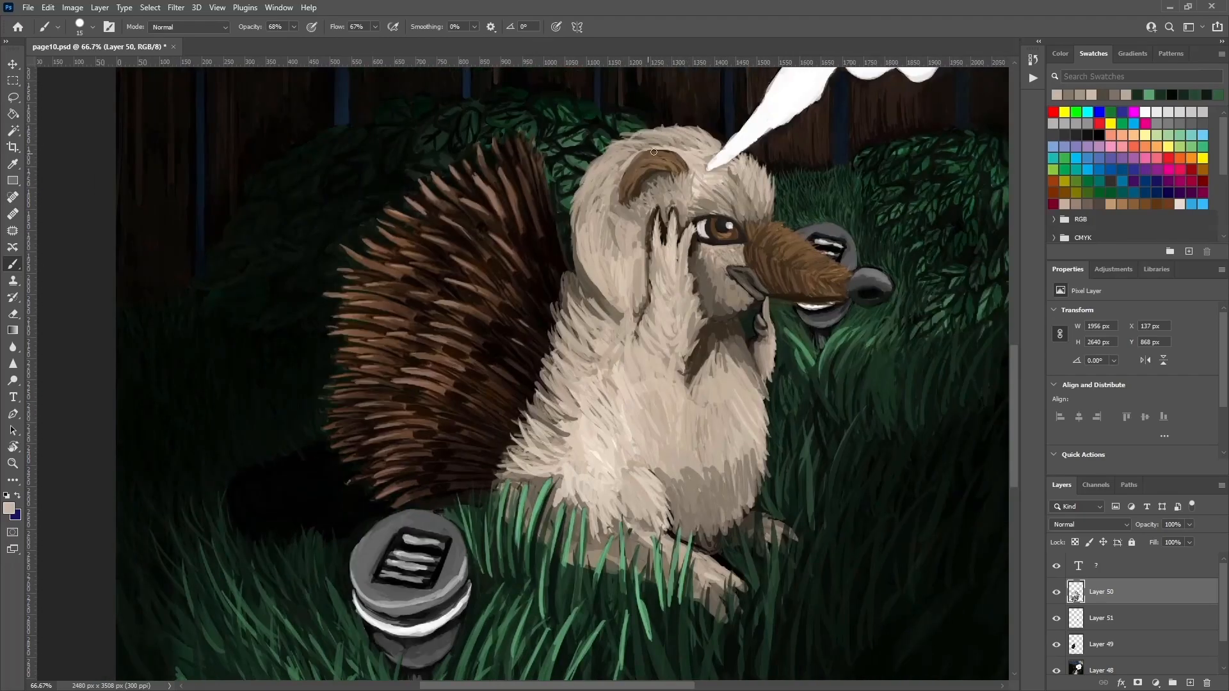
Retouch the upper and middle quills with sampled browns.
left_click(535, 165, "alt")
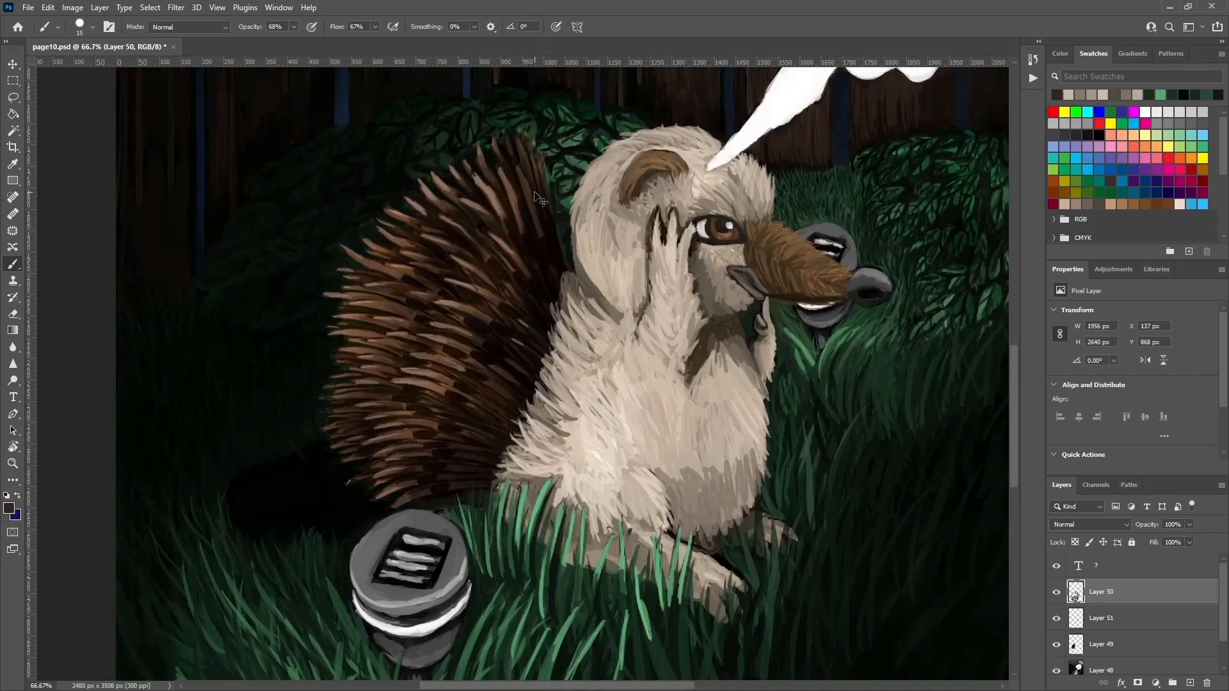
key("ctrl+plus")
left_click(515, 186, "alt")
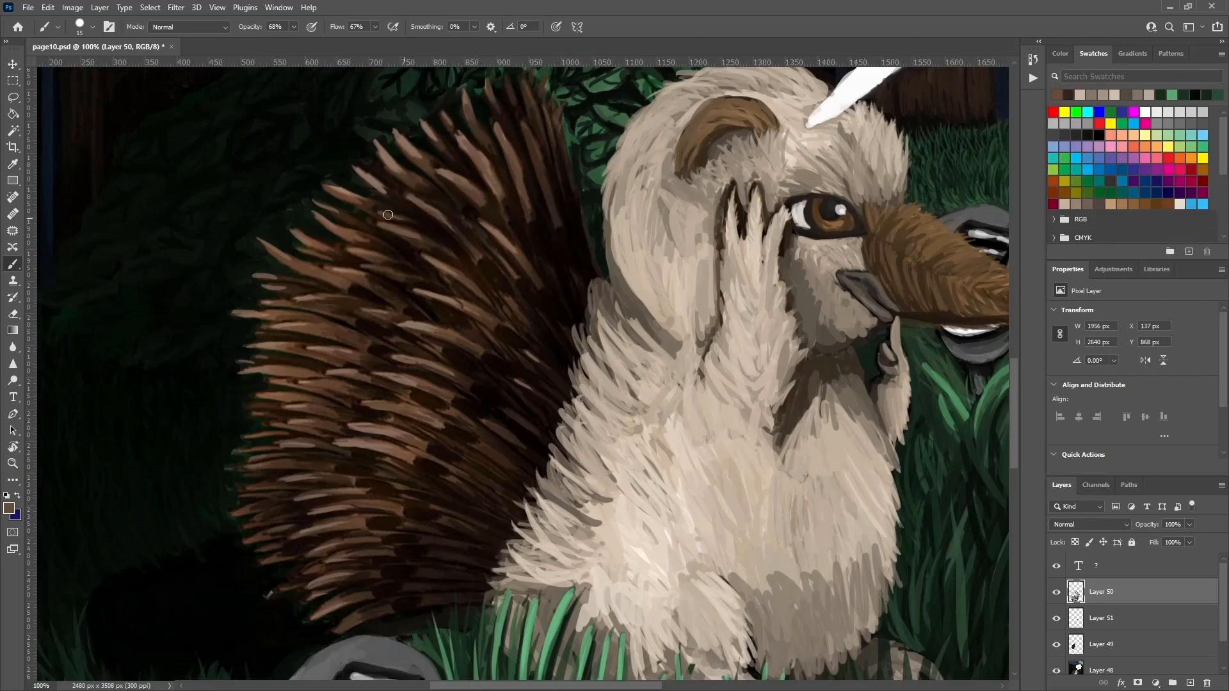
left_click(331, 183, "alt")
left_click(333, 367, "alt")
left_click(357, 338, "alt")
Refine the outer quill tips with sampled browns and the dark background colour.
left_click(304, 329, "alt")
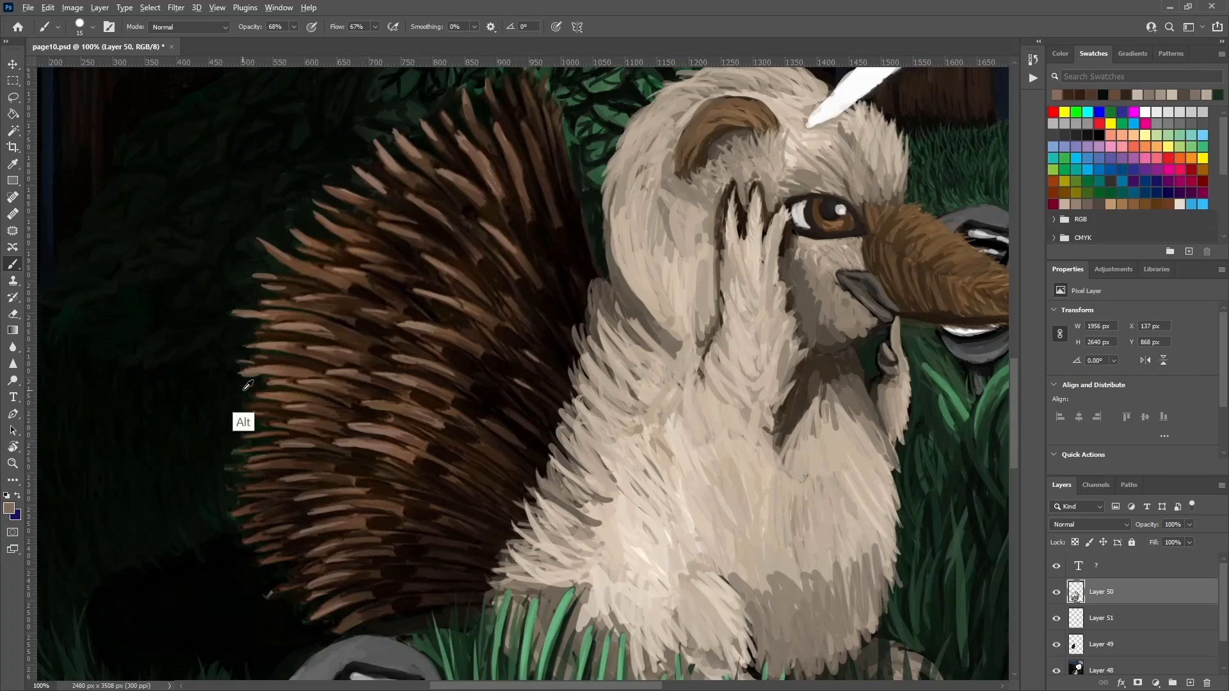
left_click(241, 423, "alt")
left_click(275, 406, "alt")
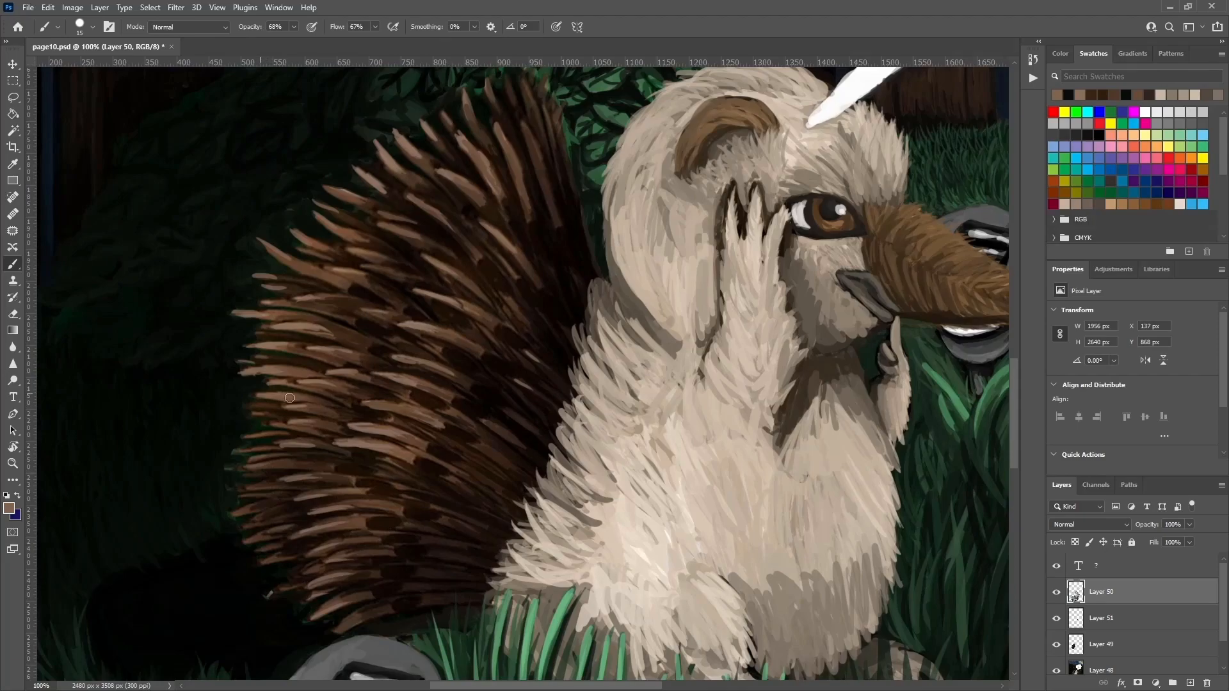
left_click(237, 448, "alt")
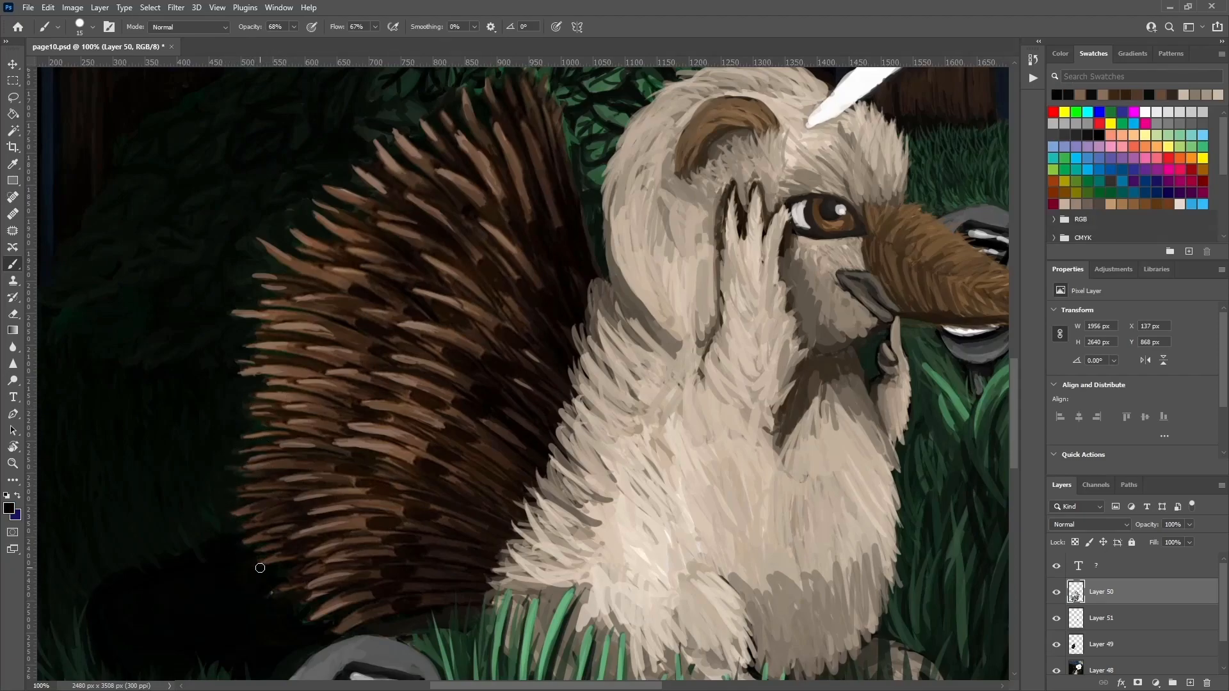
Paint dark brown strokes over the inner quills along the creature's back.
left_click_drag(624, 236, 613, 281)
left_click_drag(611, 208, 614, 285)
left_click_drag(544, 357, 526, 396)
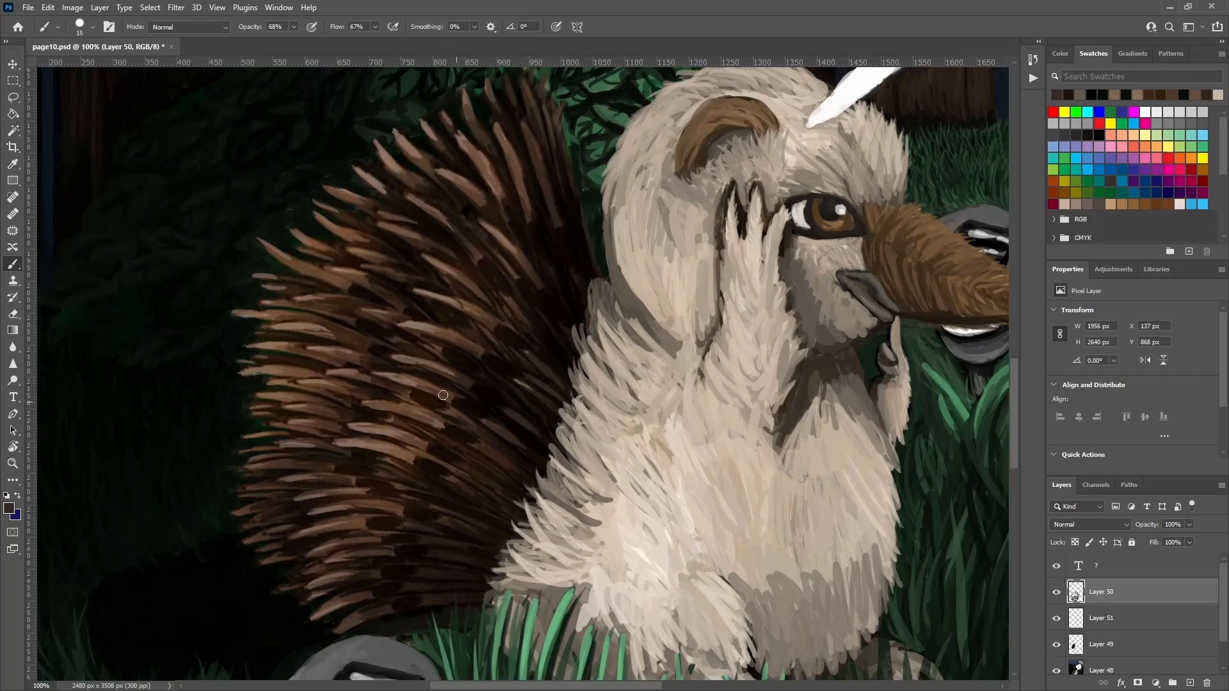
left_click_drag(541, 496, 522, 449)
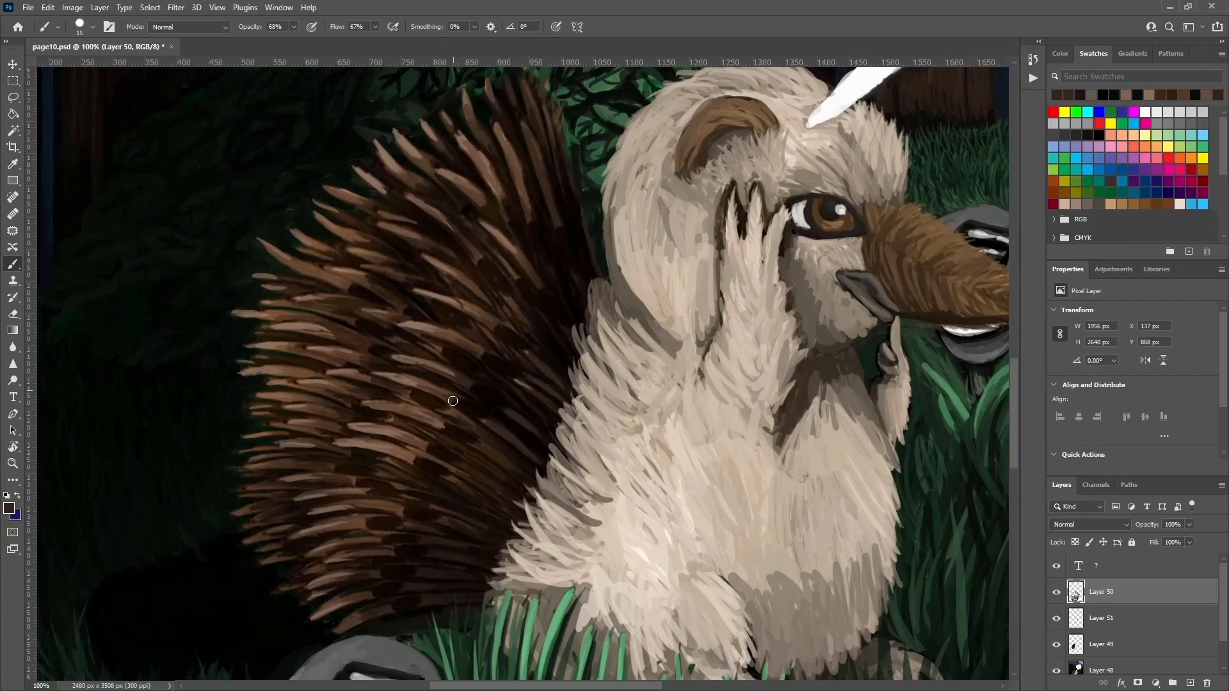
left_click_drag(502, 489, 522, 479)
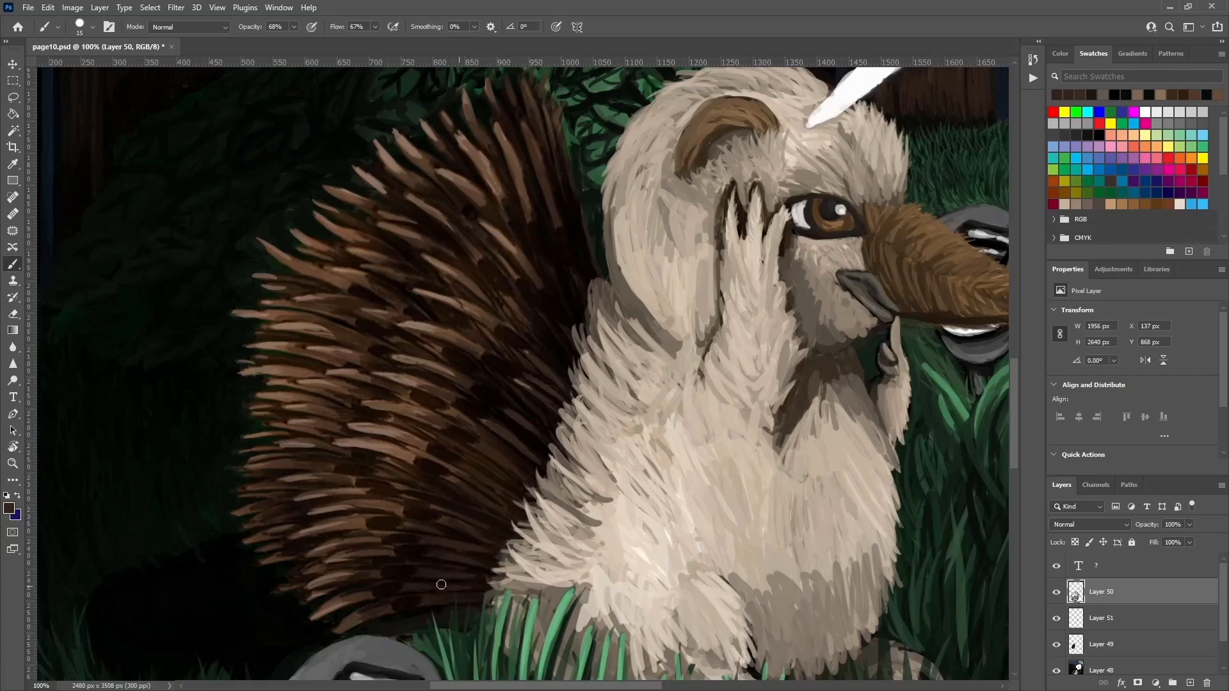
Paint dark brown strokes on the uppermost quills behind the creature's head.
scroll(579, 186, "up", 2)
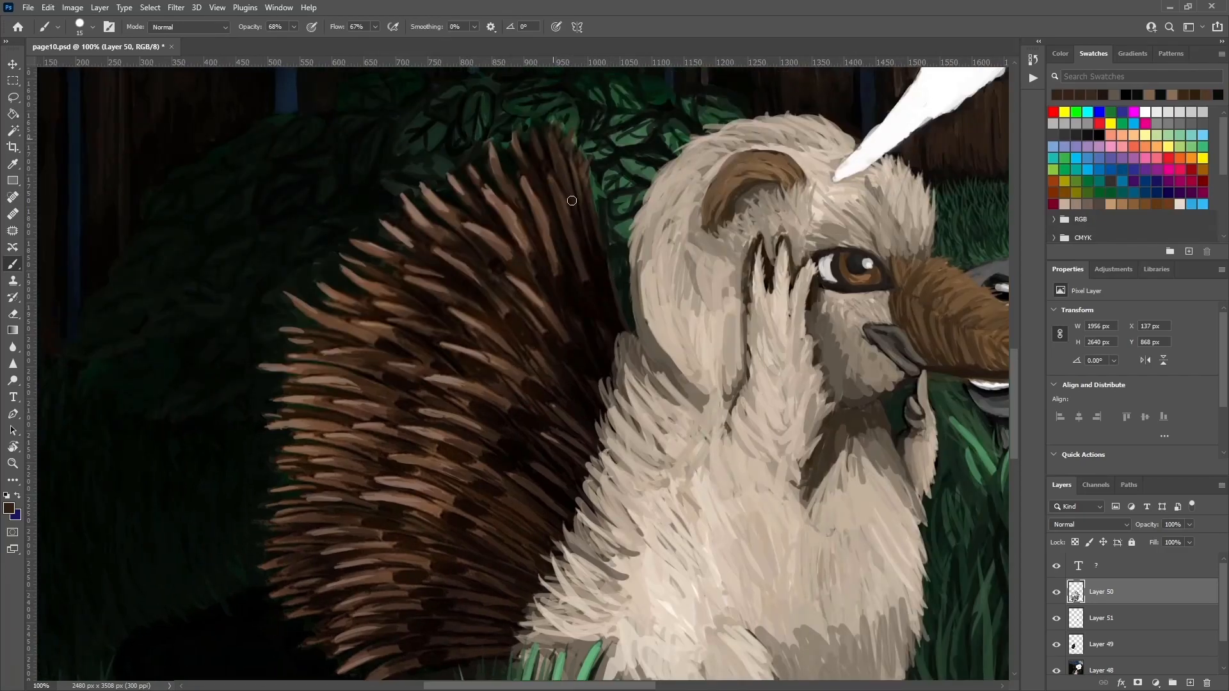
left_click_drag(555, 150, 574, 168)
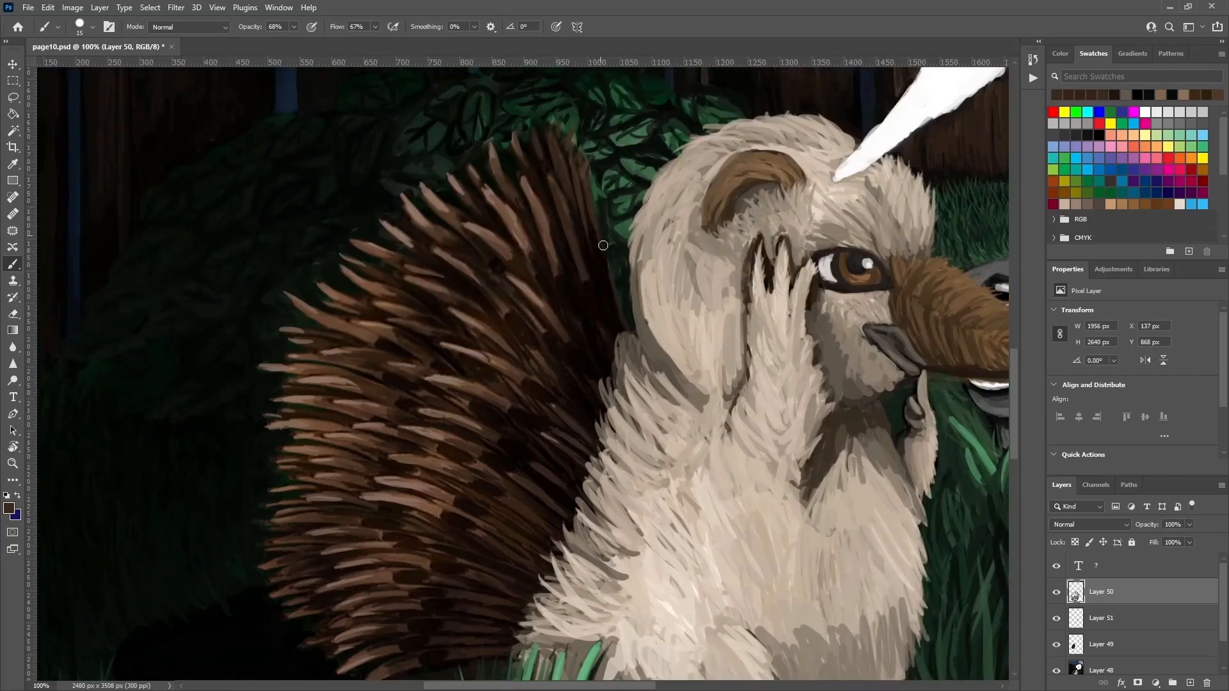
left_click_drag(598, 209, 538, 149)
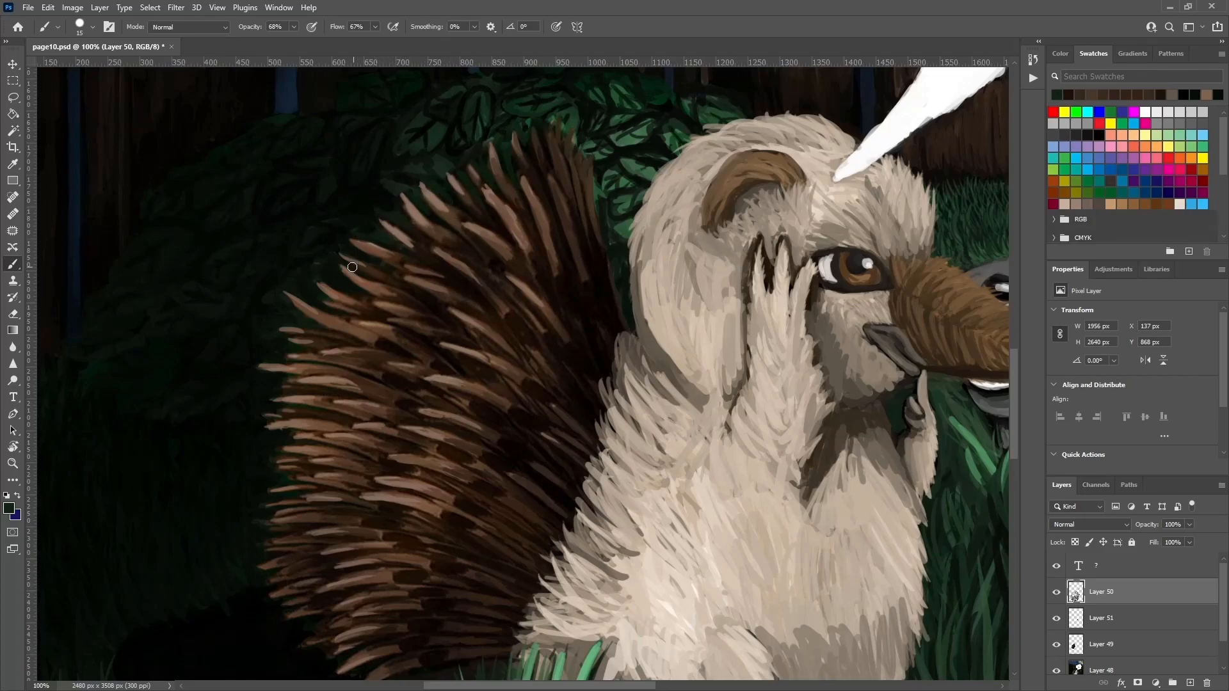
Define the outer edge of the quills by painting the dark background colours between the tips.
left_click_drag(429, 186, 534, 199)
left_click(567, 182, "alt")
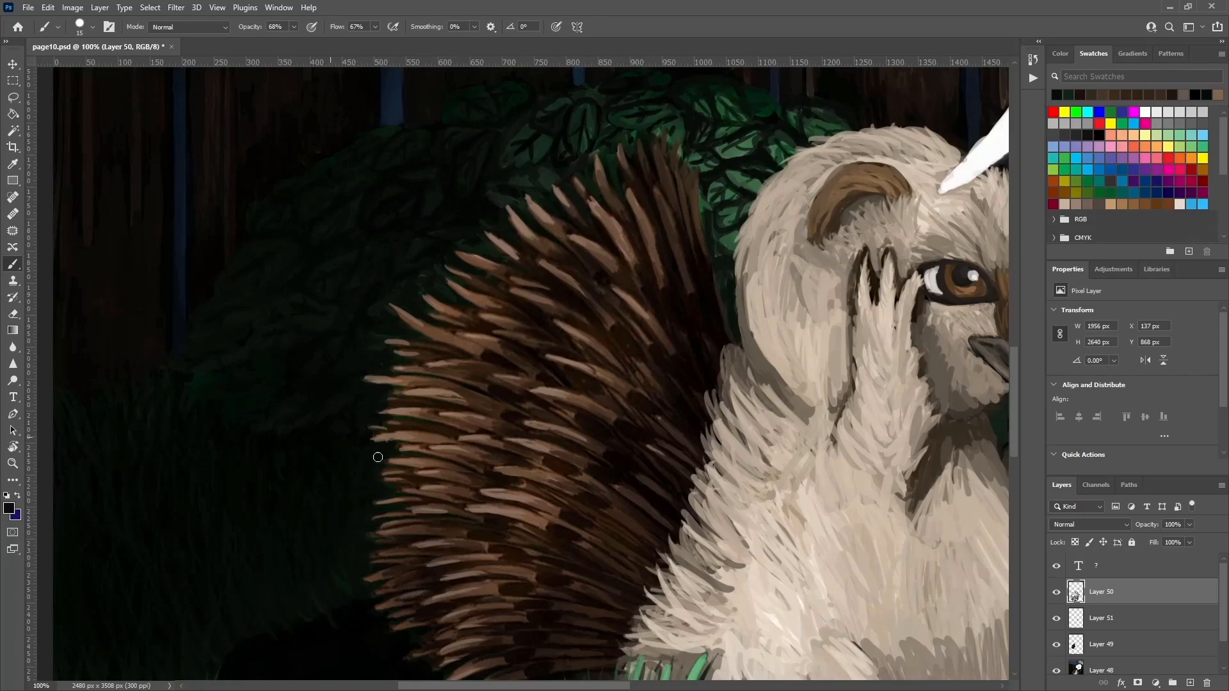
left_click_drag(377, 457, 392, 337)
Retouch the upper outer quills with several sampled brown tones.
left_click(503, 222, "alt")
left_click(531, 292, "alt")
left_click(533, 267, "alt")
left_click(547, 272, "alt")
left_click(505, 286, "alt")
left_click(494, 296, "alt")
left_click(467, 298, "alt")
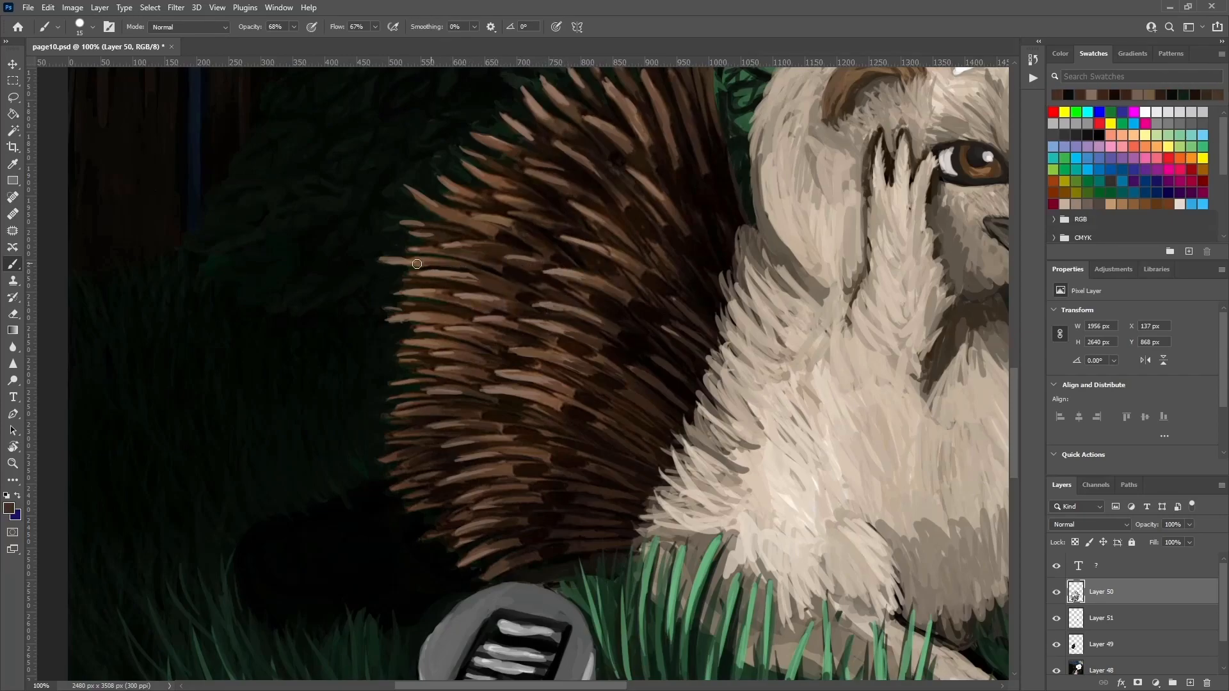
Repaint the central quills with alternating sampled light and dark browns.
left_click(489, 378, "alt")
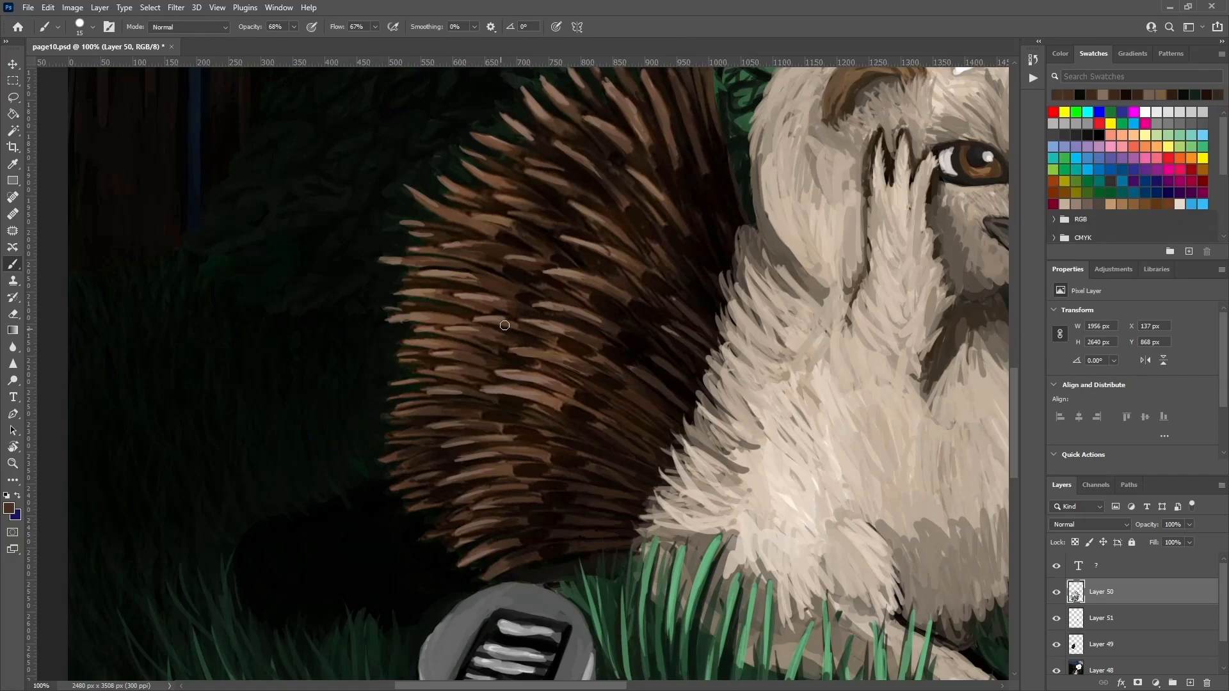
left_click(518, 343, "alt")
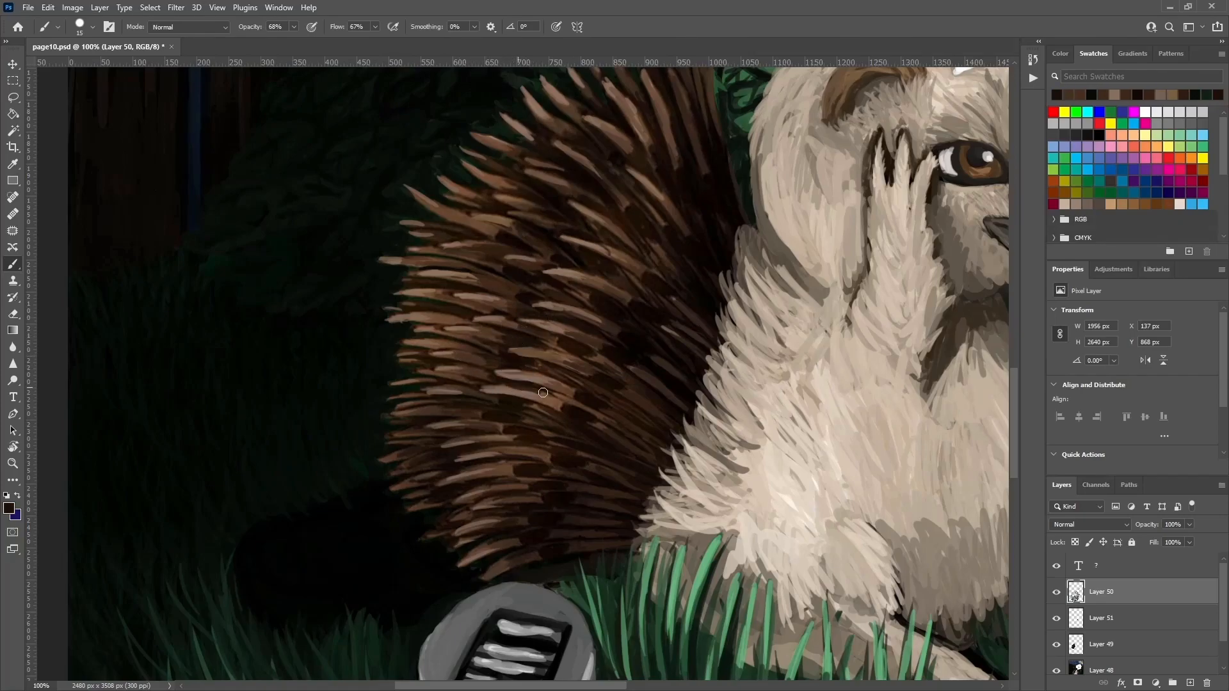
left_click(558, 405, "alt")
left_click(547, 401, "alt")
left_click(563, 430, "alt")
left_click(548, 391, "alt")
left_click(527, 419, "alt")
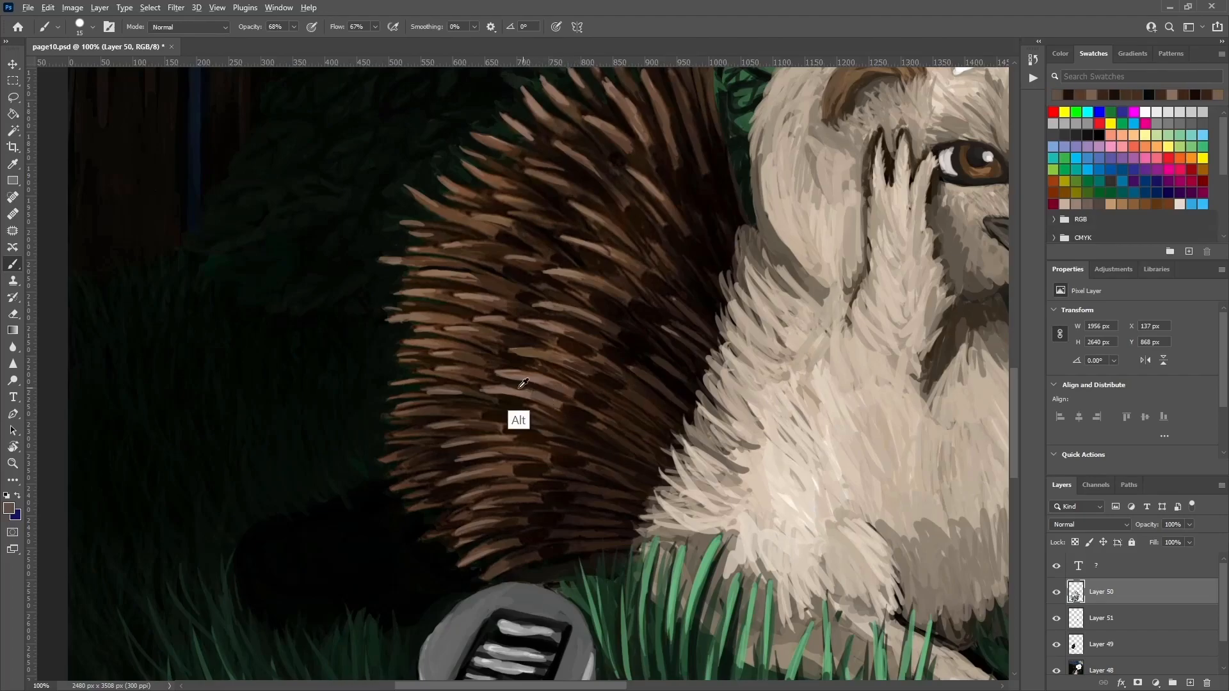
left_click(601, 428, "alt")
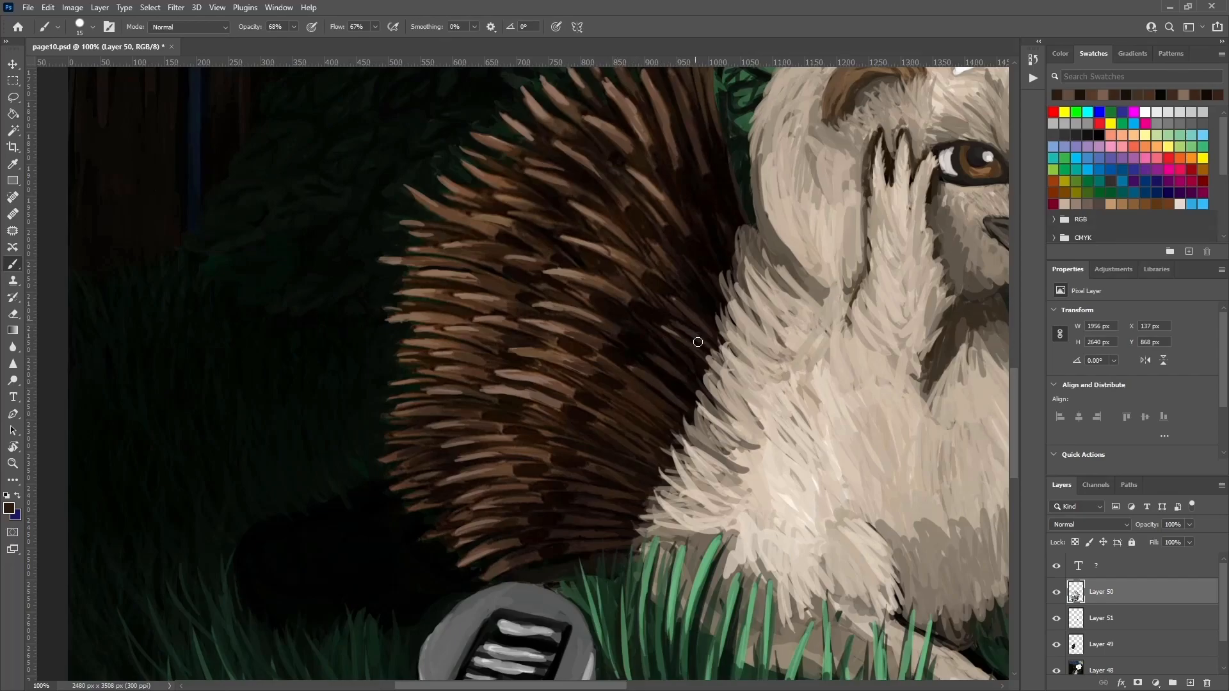
Sample a light brown and paint highlight strokes along the upper quills near the head.
left_click(603, 257, "alt")
left_click(599, 280, "alt")
left_click(592, 246, "alt")
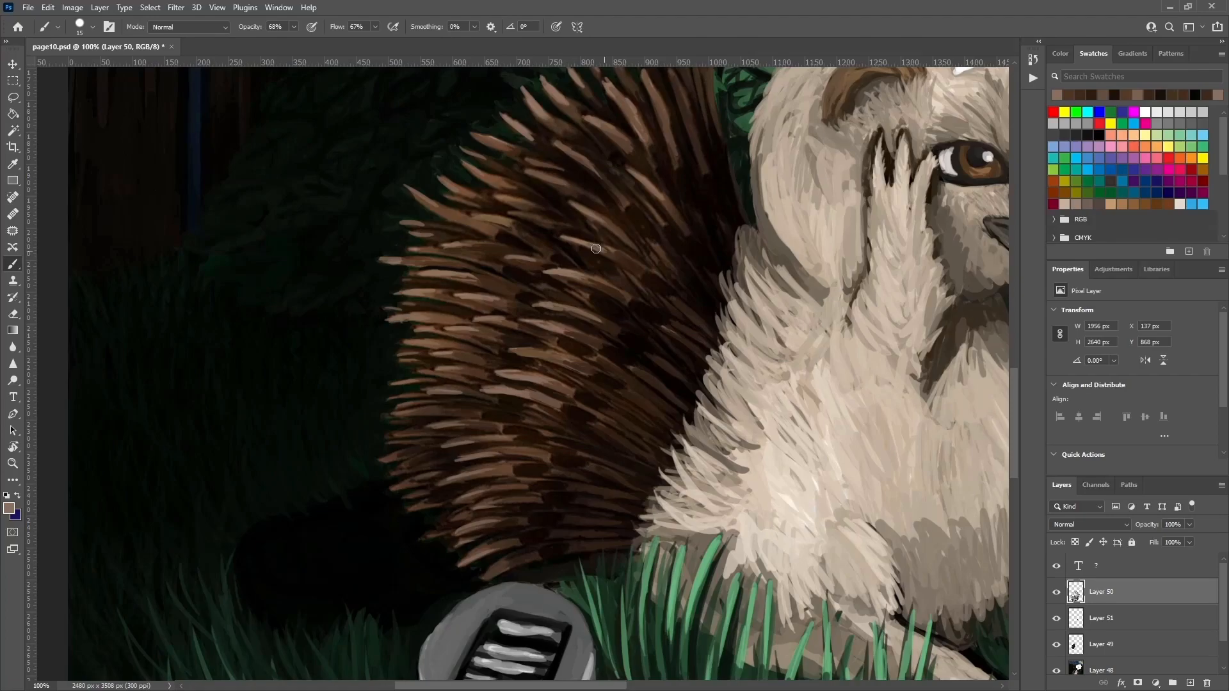
left_click_drag(691, 160, 703, 214)
left_click_drag(655, 129, 675, 175)
left_click_drag(682, 125, 699, 175)
left_click_drag(703, 104, 709, 150)
mouse_move(705, 105)
left_mouse_down()
mouse_move(713, 165)
mouse_move(722, 154)
left_mouse_up()
left_click_drag(711, 94, 704, 211)
left_click_drag(672, 136, 683, 180)
scroll(694, 195, "down", 2)
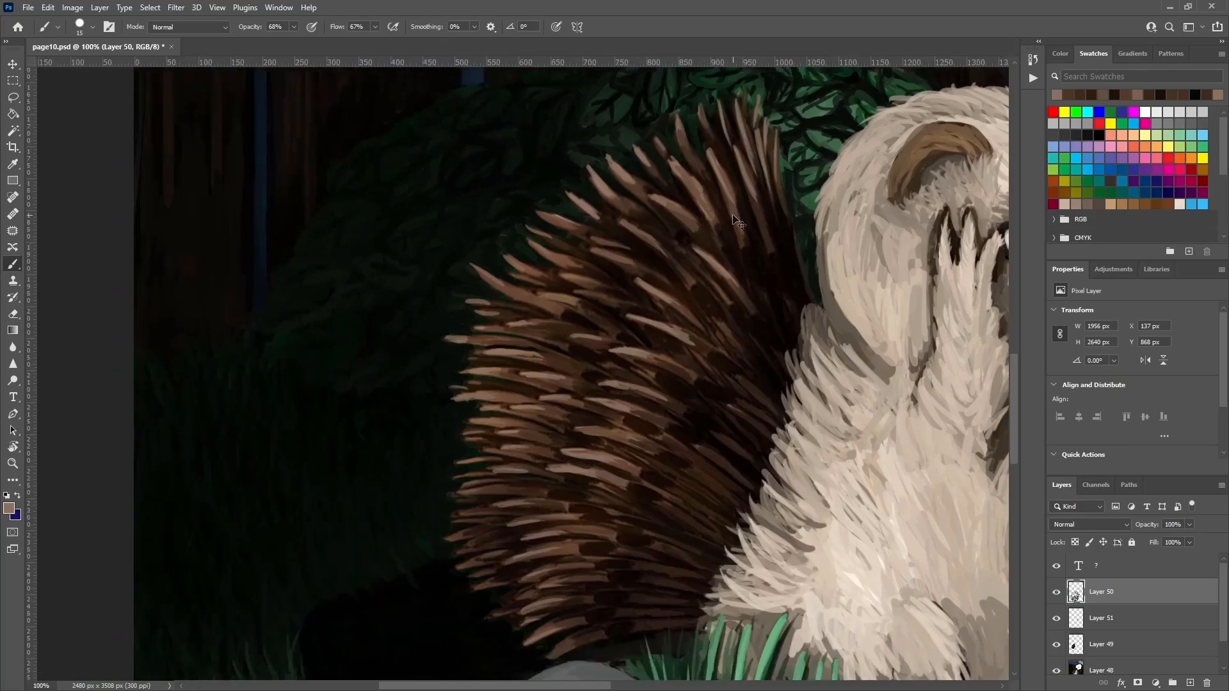
Sample dark browns and paint short strokes along the quill bases where they meet the pale body fur.
scroll(681, 419, "up", 2)
left_click(736, 475, "alt")
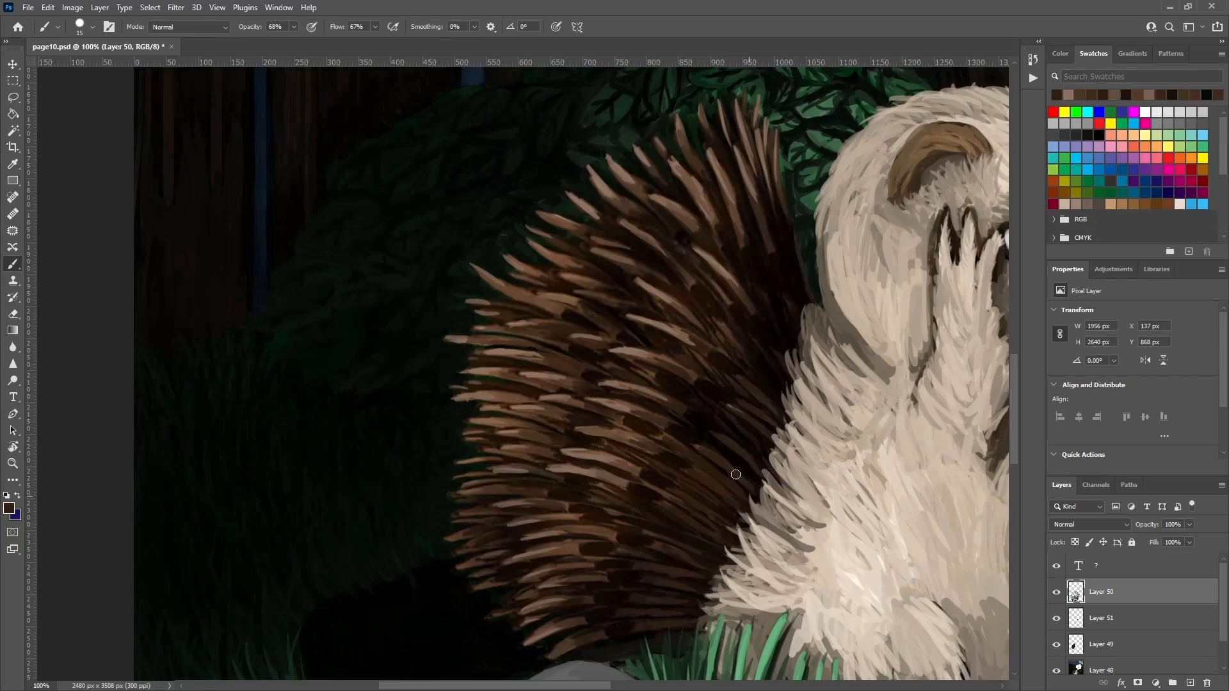
left_click_drag(727, 521, 745, 512)
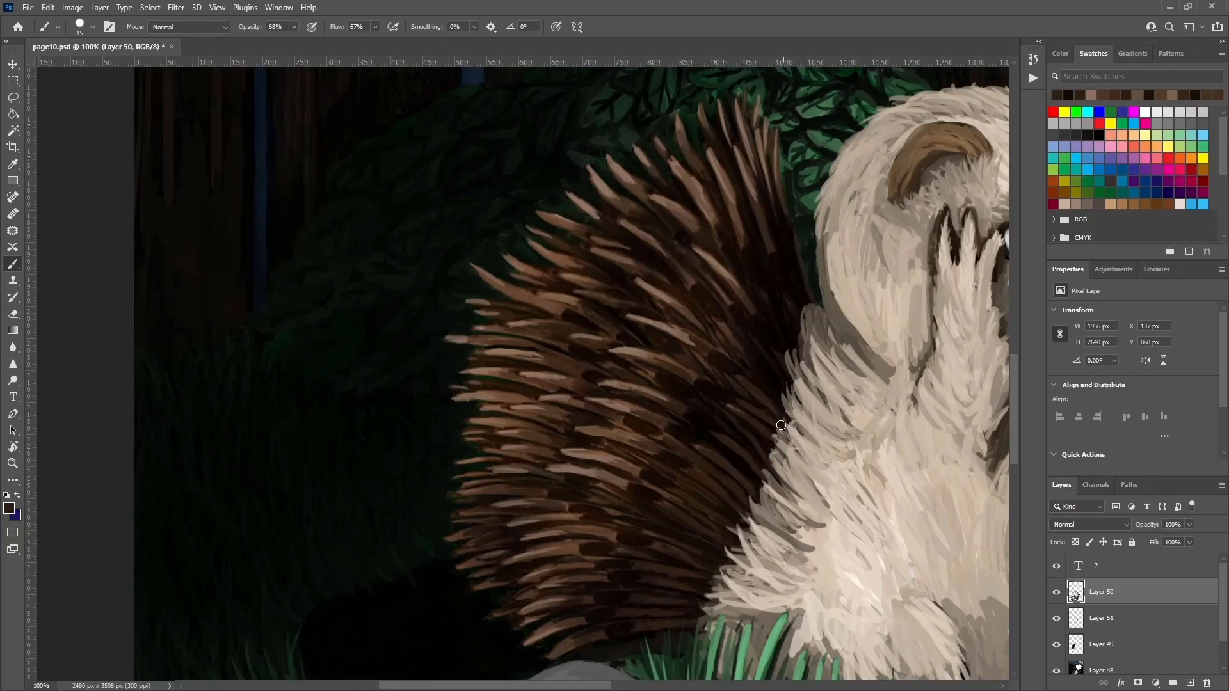
left_click_drag(805, 354, 772, 367)
left_click_drag(815, 318, 797, 349)
left_click_drag(795, 296, 787, 326)
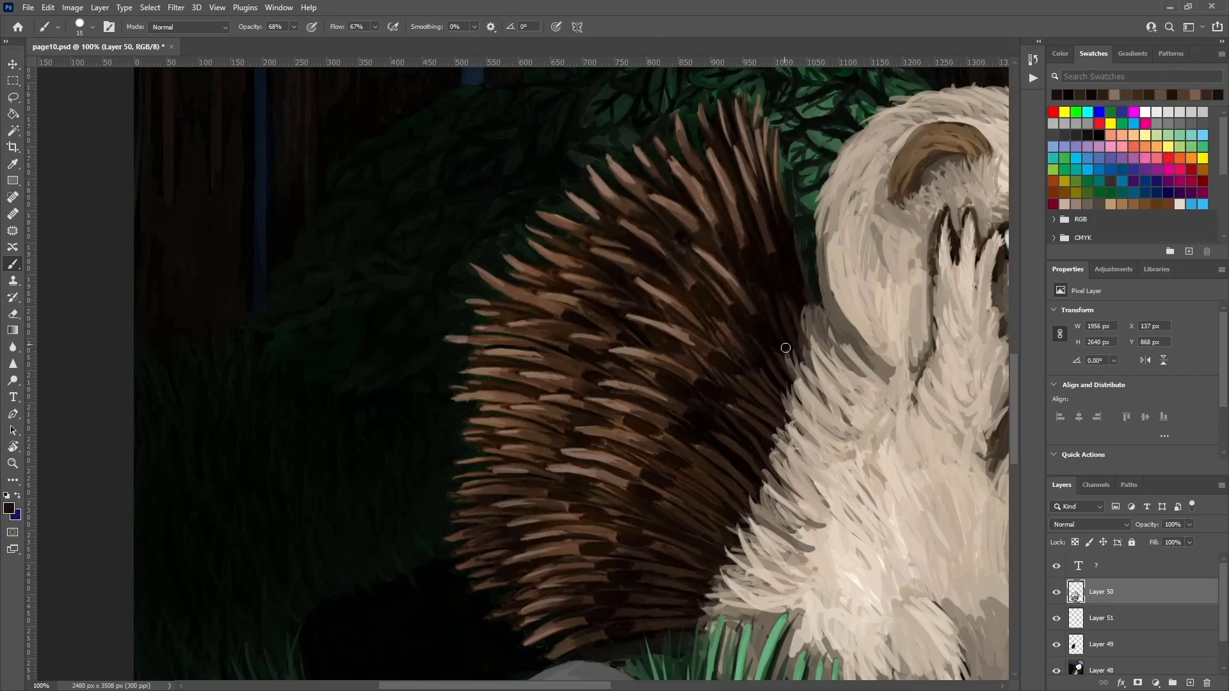
left_click_drag(817, 381, 794, 423)
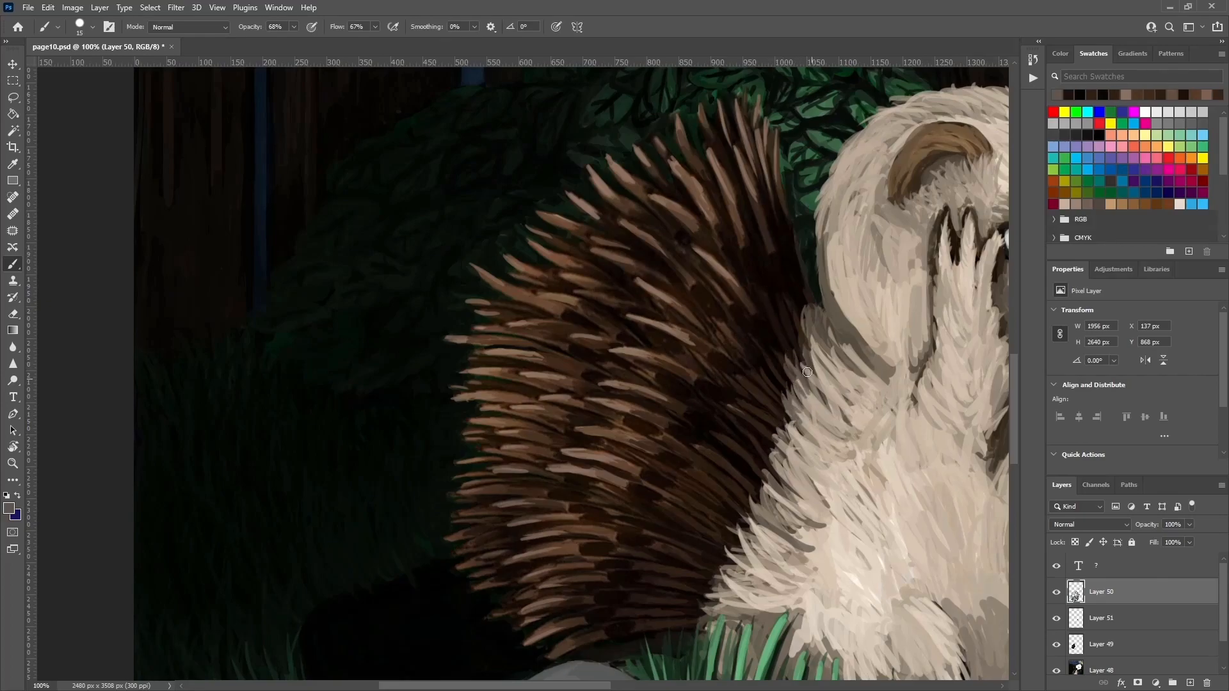
left_click_drag(737, 526, 723, 564)
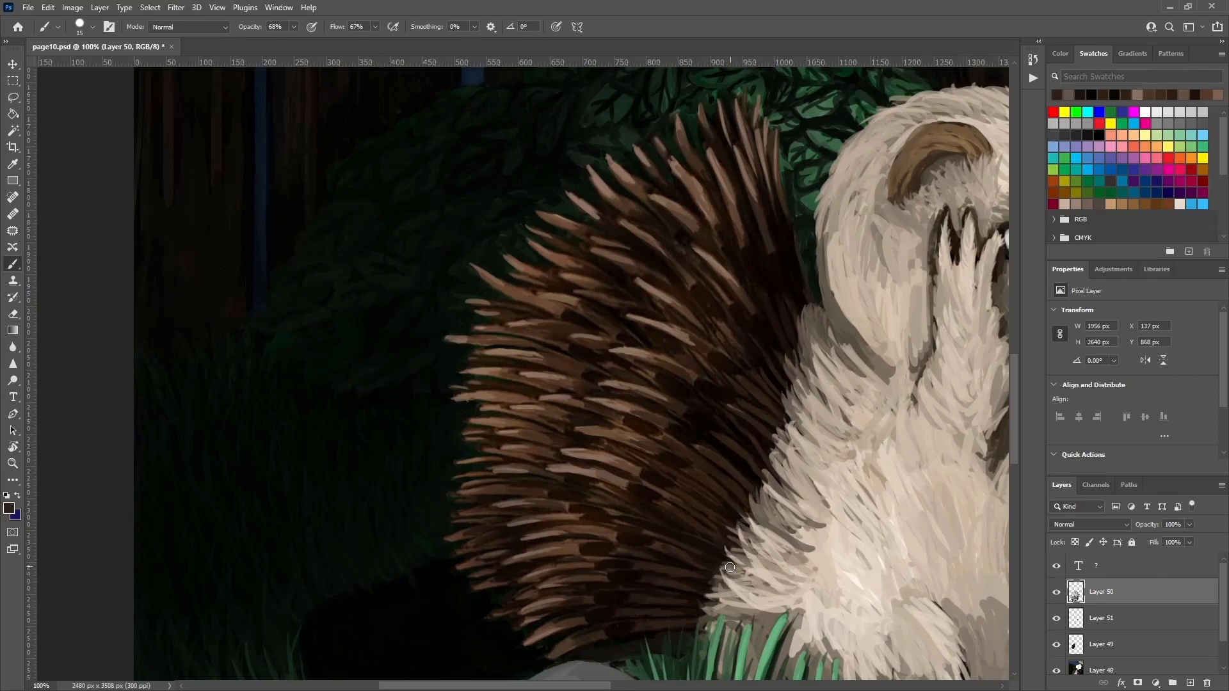
Blend the lower inner edge of the quills into the pale fur with sampled dark and greyish-brown strokes.
left_click(704, 618, "alt")
left_click_drag(709, 620, 722, 602)
mouse_move(747, 515)
left_mouse_down()
mouse_move(765, 453)
mouse_move(773, 486)
mouse_move(760, 466)
mouse_move(785, 467)
mouse_move(795, 414)
left_mouse_up()
left_click(812, 393, "alt")
mouse_move(823, 357)
left_mouse_down()
mouse_move(800, 352)
mouse_move(805, 370)
left_mouse_up()
mouse_move(782, 423)
left_mouse_down()
mouse_move(771, 462)
mouse_move(789, 474)
mouse_move(751, 513)
left_mouse_up()
mouse_move(710, 615)
left_mouse_down()
mouse_move(636, 582)
mouse_move(700, 468)
left_mouse_up()
left_click(675, 604, "alt")
left_click(669, 636, "alt")
Retouch the upper middle quills with repeatedly sampled light and dark browns.
left_click(710, 148, "alt")
left_click(725, 165, "alt")
left_click_drag(694, 105, 725, 166)
left_click(717, 165, "alt")
left_click(726, 174, "alt")
left_click(712, 143, "alt")
left_click(712, 143, "alt")
left_click(717, 165, "alt")
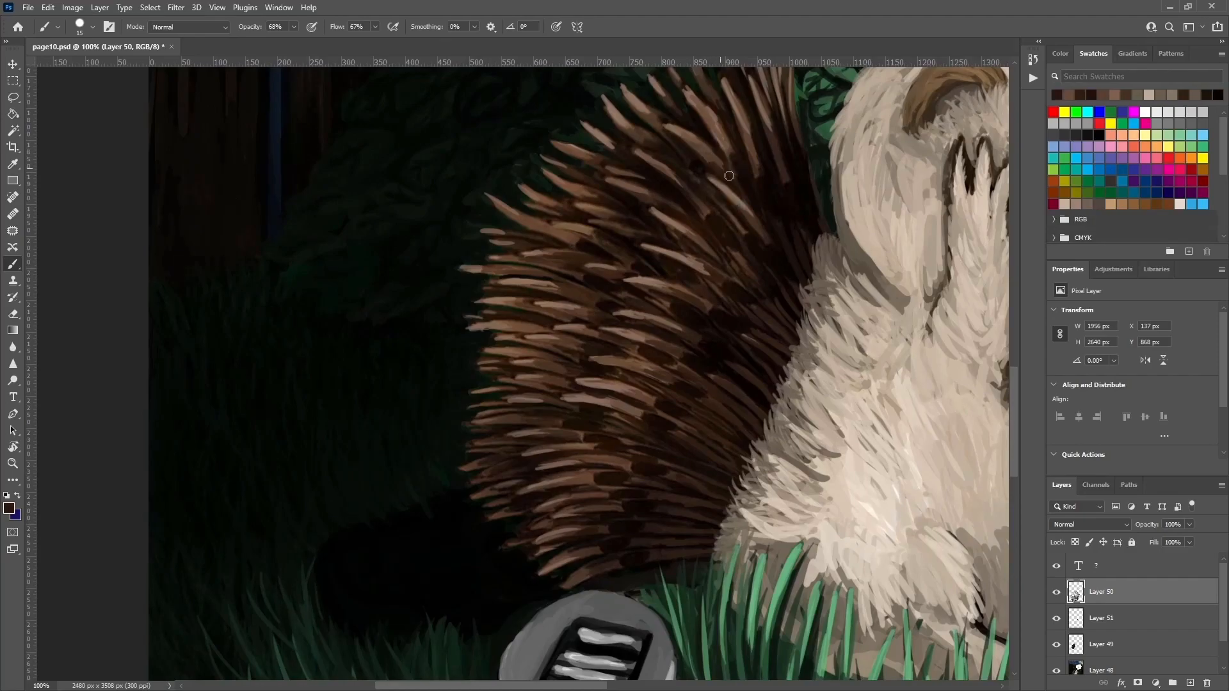
Paint darker gaps and mid-brown strokes between the outer quills halfway down the fan, using colours sampled nearby.
left_click_drag(585, 260, 678, 350)
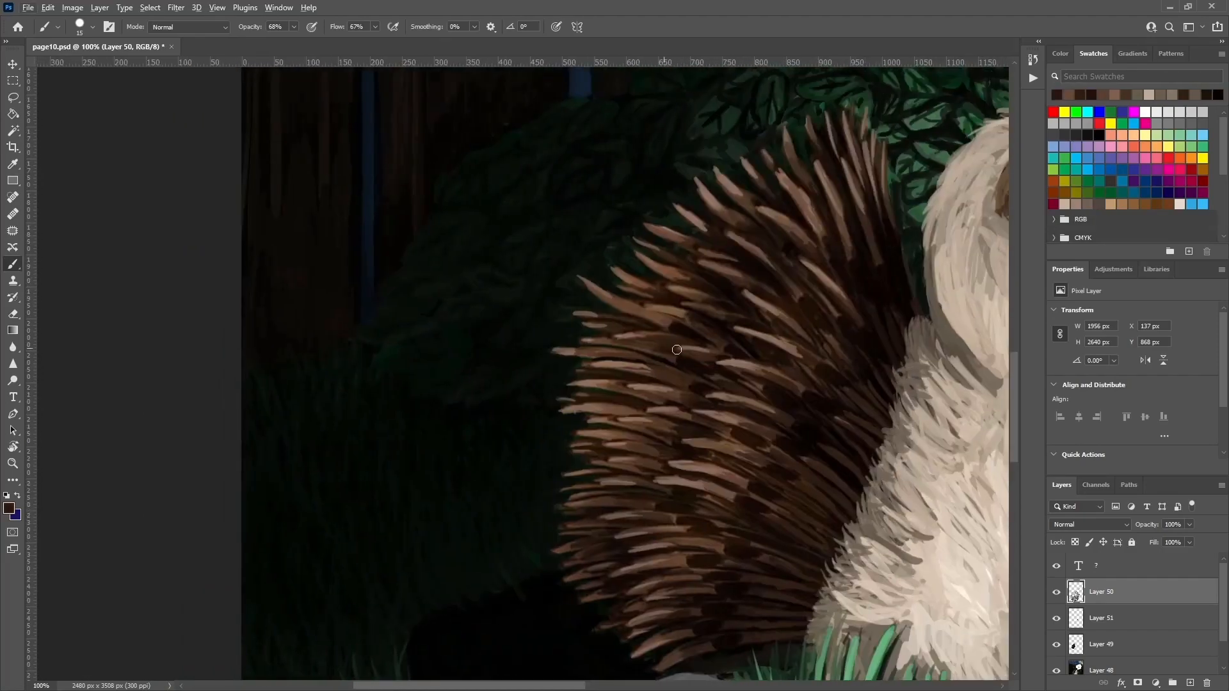
left_click(679, 349, "alt")
left_click(673, 344, "alt")
left_click(675, 347, "alt")
left_click(637, 347, "alt")
left_click(696, 350, "alt")
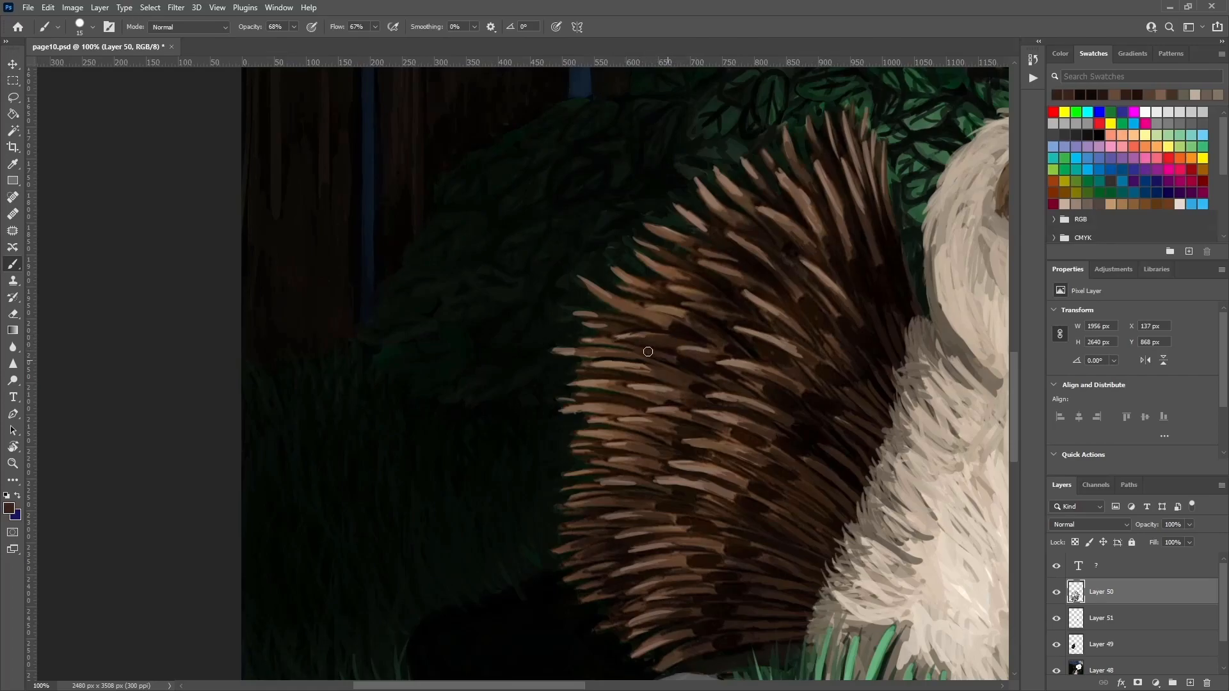
left_click(621, 385, "alt")
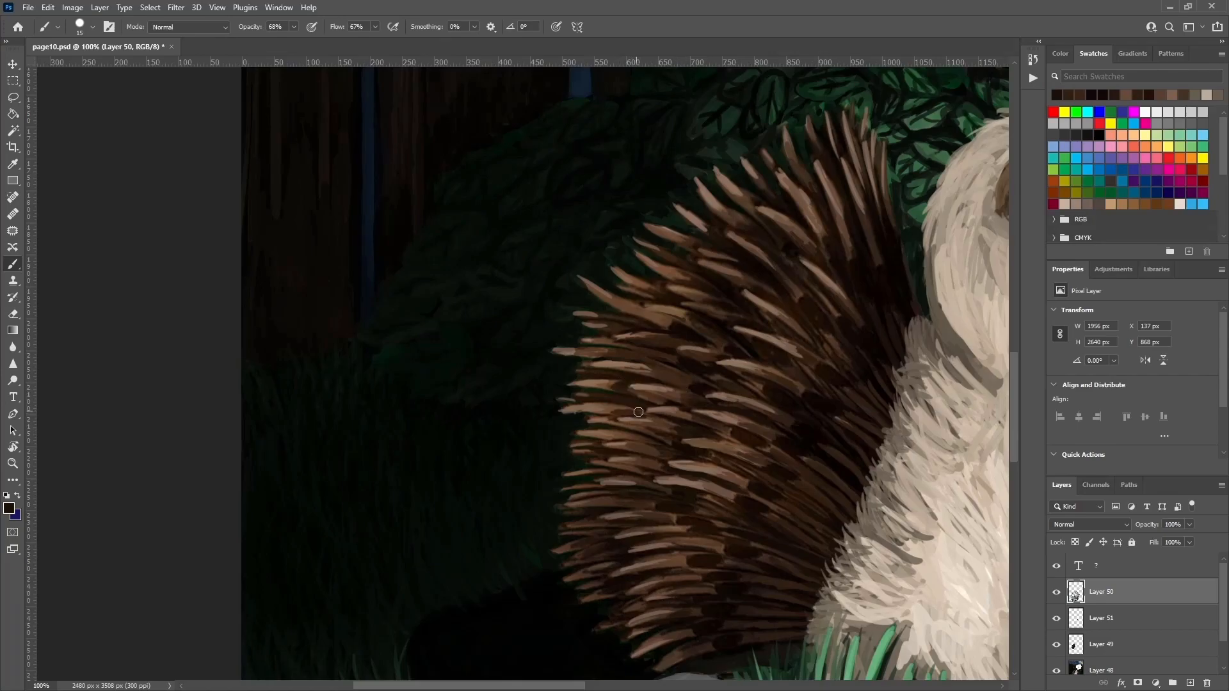
Refine the lower outer quills with strokes in olive, dark and light browns sampled from the surrounding quills.
left_click_drag(673, 391, 720, 346)
left_click(717, 391, "alt")
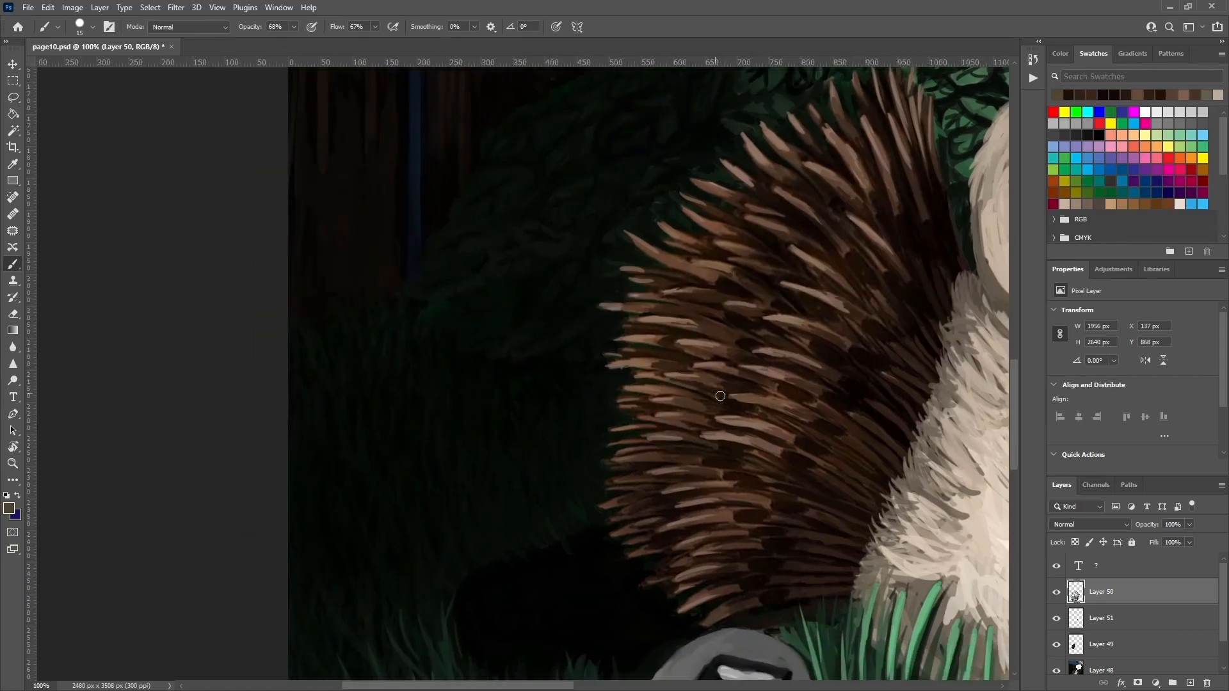
left_click(708, 390, "alt")
left_click_drag(655, 393, 667, 395)
left_click(688, 391, "alt")
left_click(690, 397, "alt")
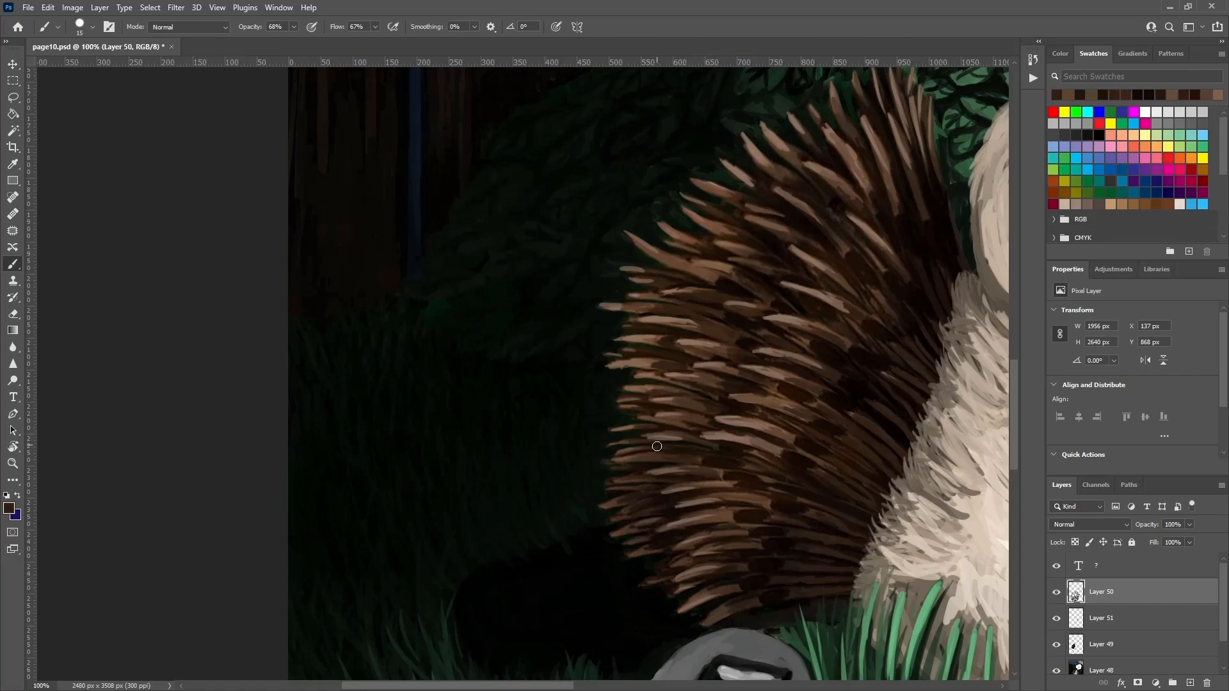
left_click_drag(656, 468, 691, 467)
left_click(706, 469, "alt")
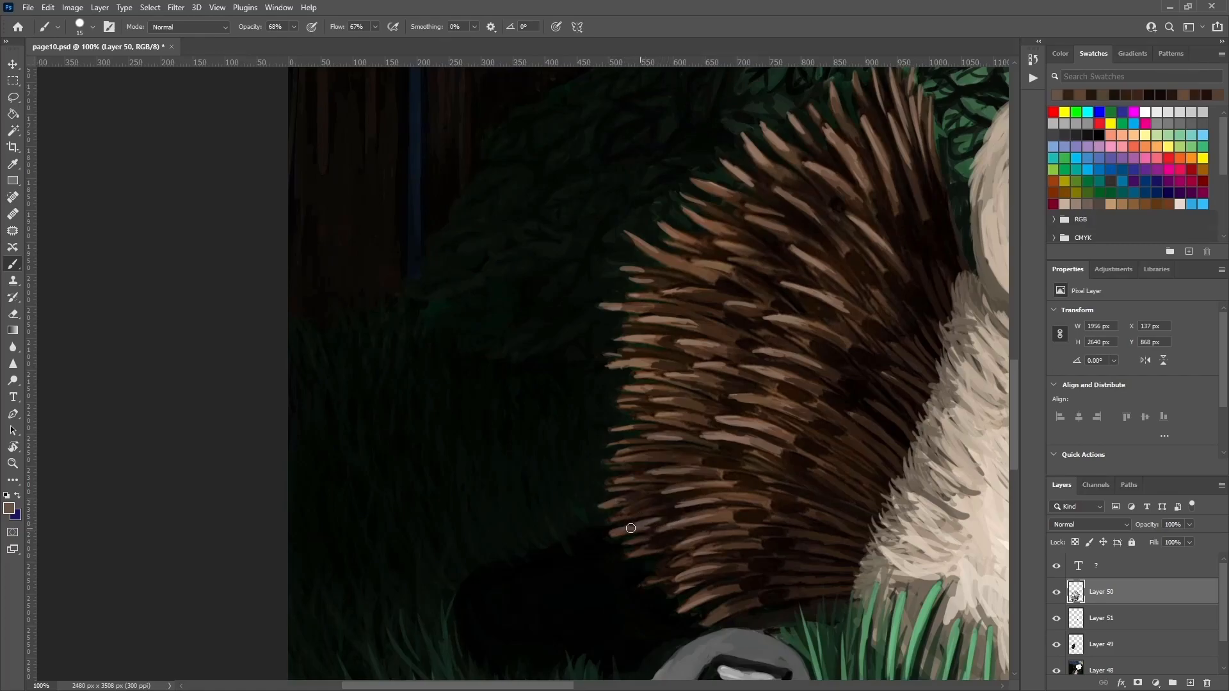
Paint strokes over the quills along the lower edge of the porcupine's back using browns sampled from the quills.
left_click(656, 526, "alt")
left_click_drag(656, 525, 622, 531)
scroll(804, 414, "down", 2)
scroll(804, 414, "left", 1)
left_click(753, 375, "alt")
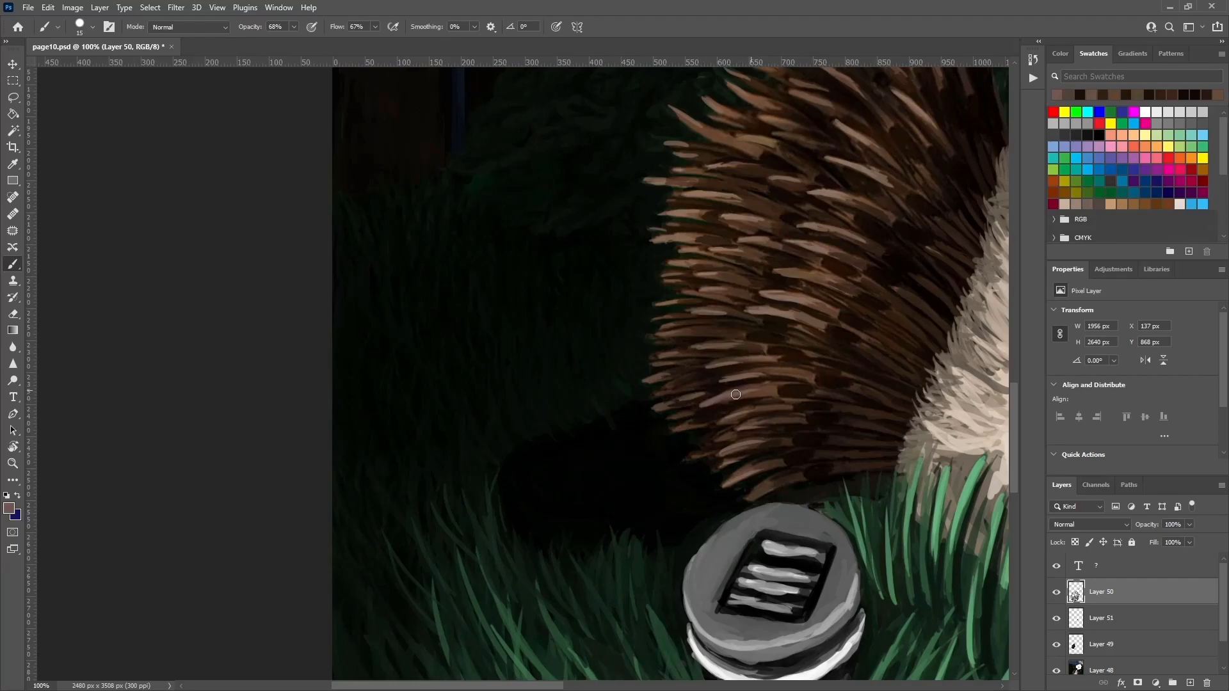
left_click(776, 310, "alt")
left_click_drag(762, 464, 723, 486)
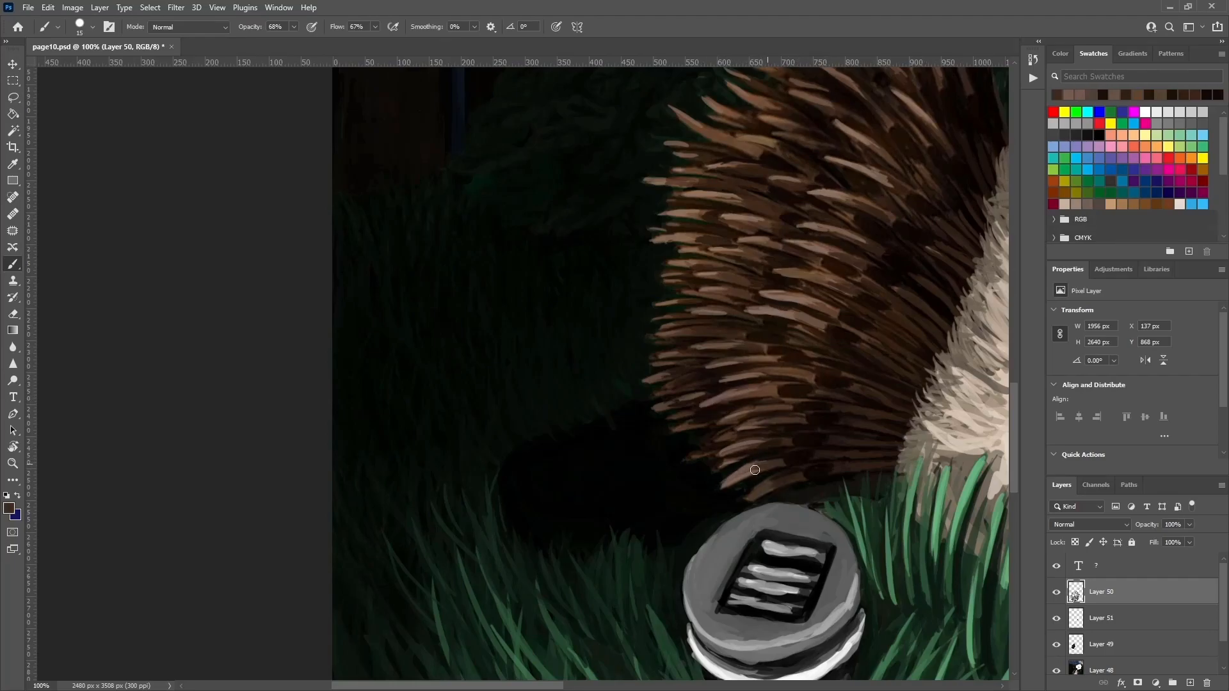
left_click(808, 497, "alt")
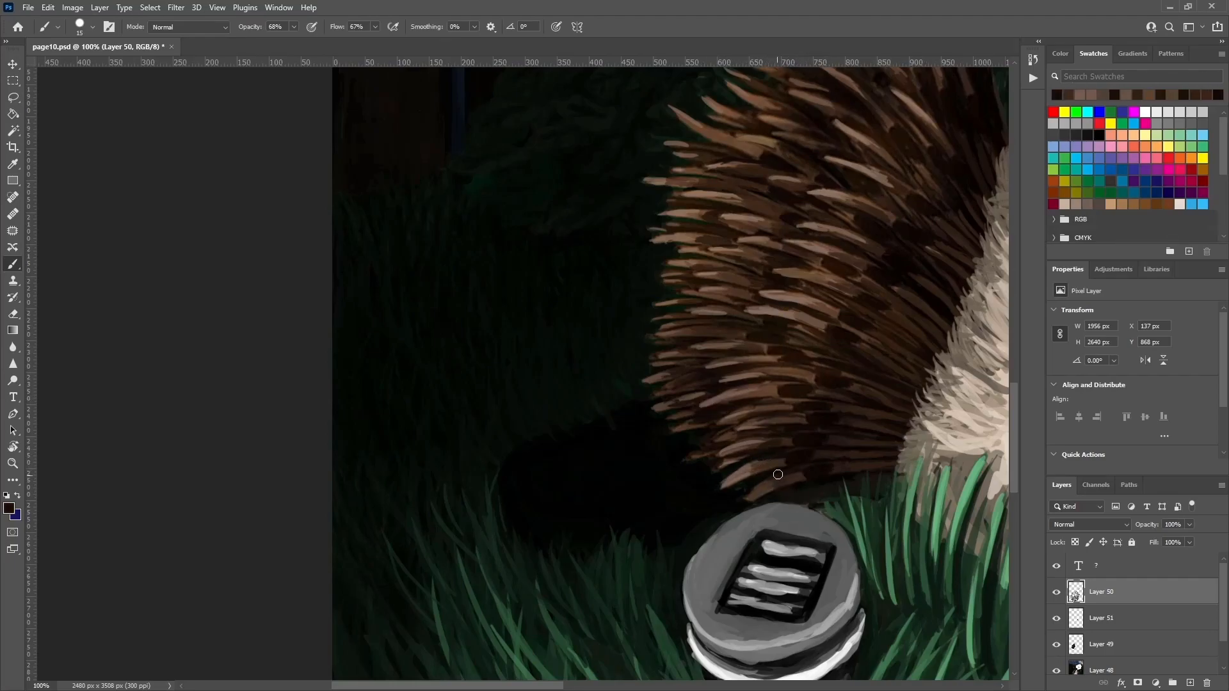
Refine the upper quills with sampled dark and light browns, and save the document.
key("ctrl+minus")
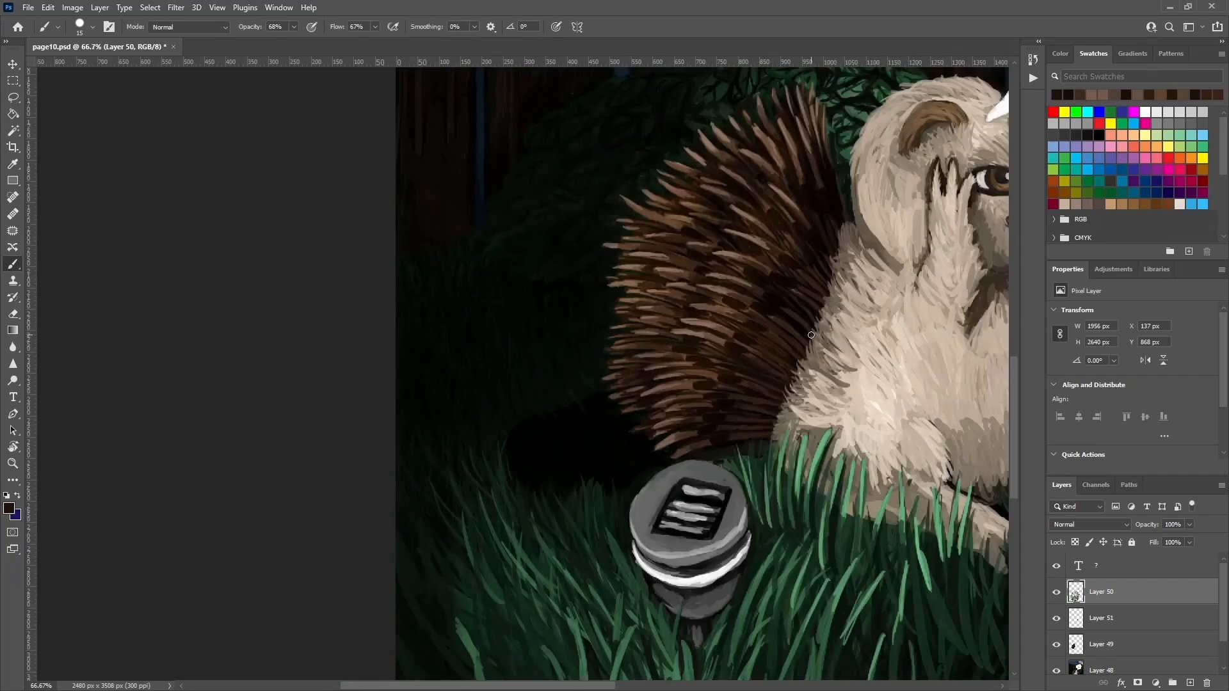
left_click(753, 200, "alt")
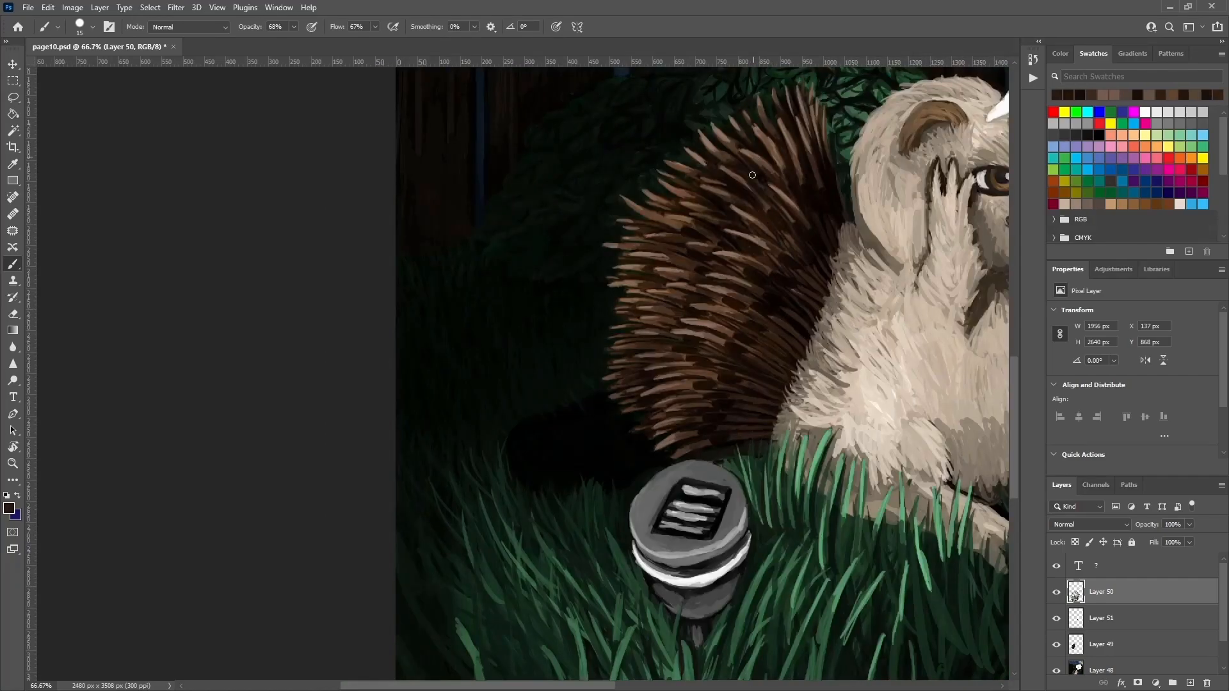
left_click(724, 189, "alt")
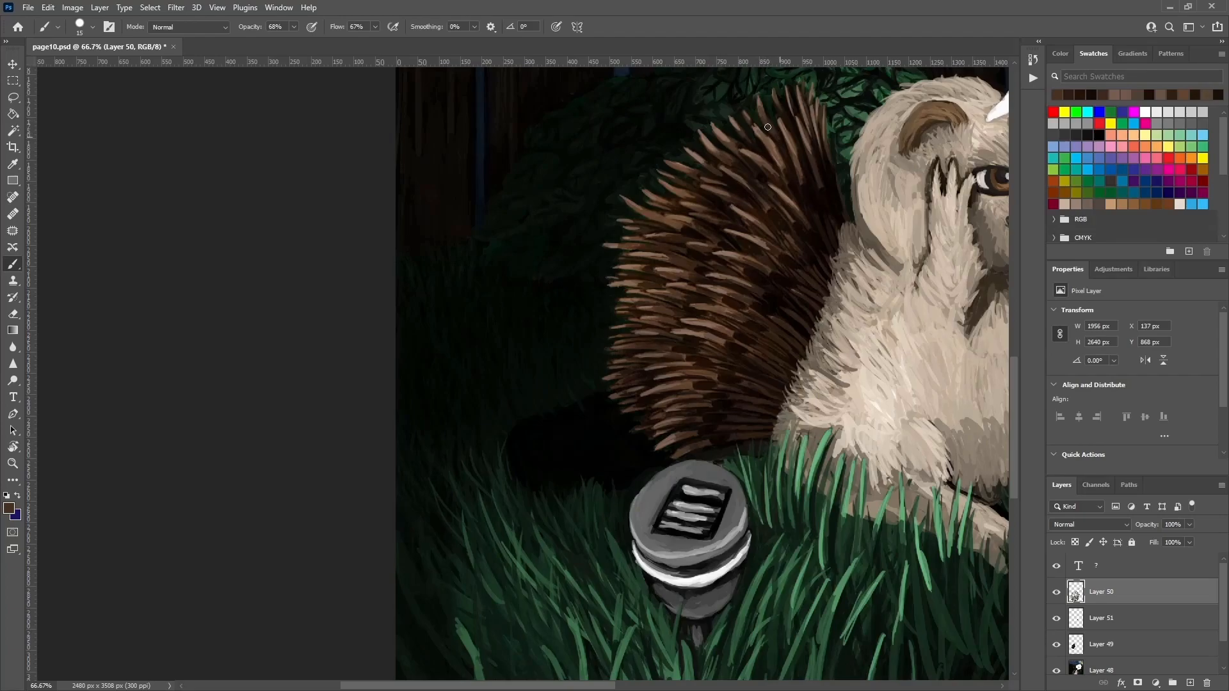
left_click(765, 180, "alt")
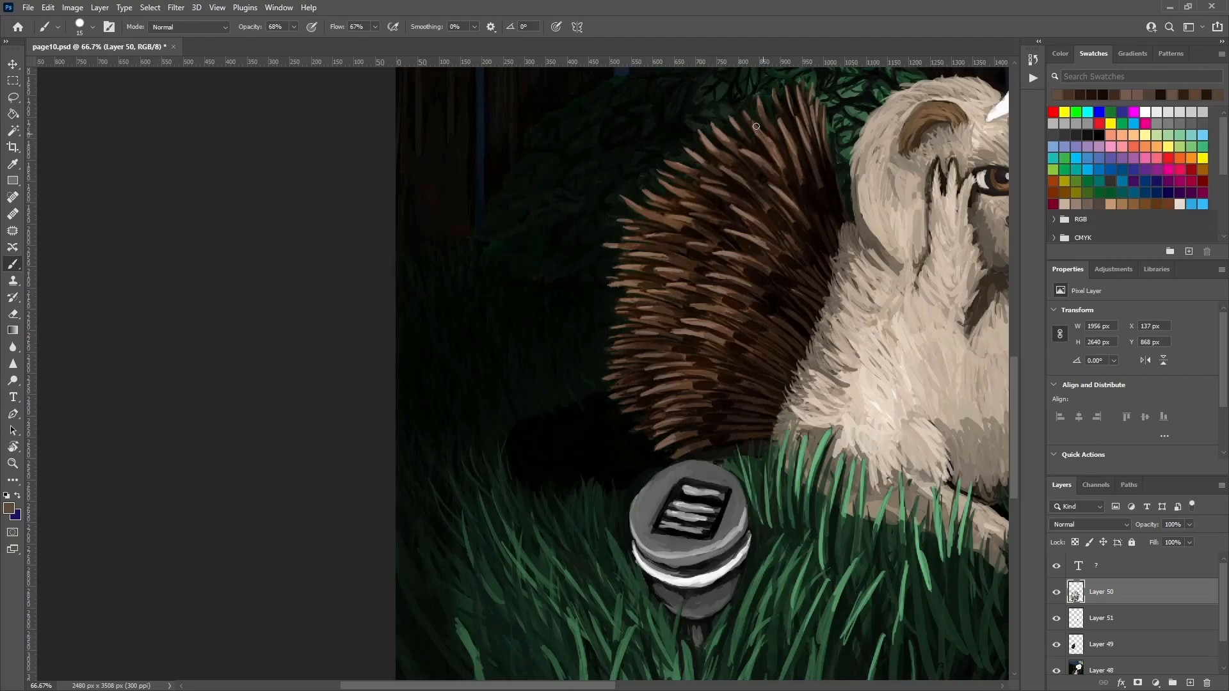
left_click(782, 125, "alt")
left_click(793, 178, "alt")
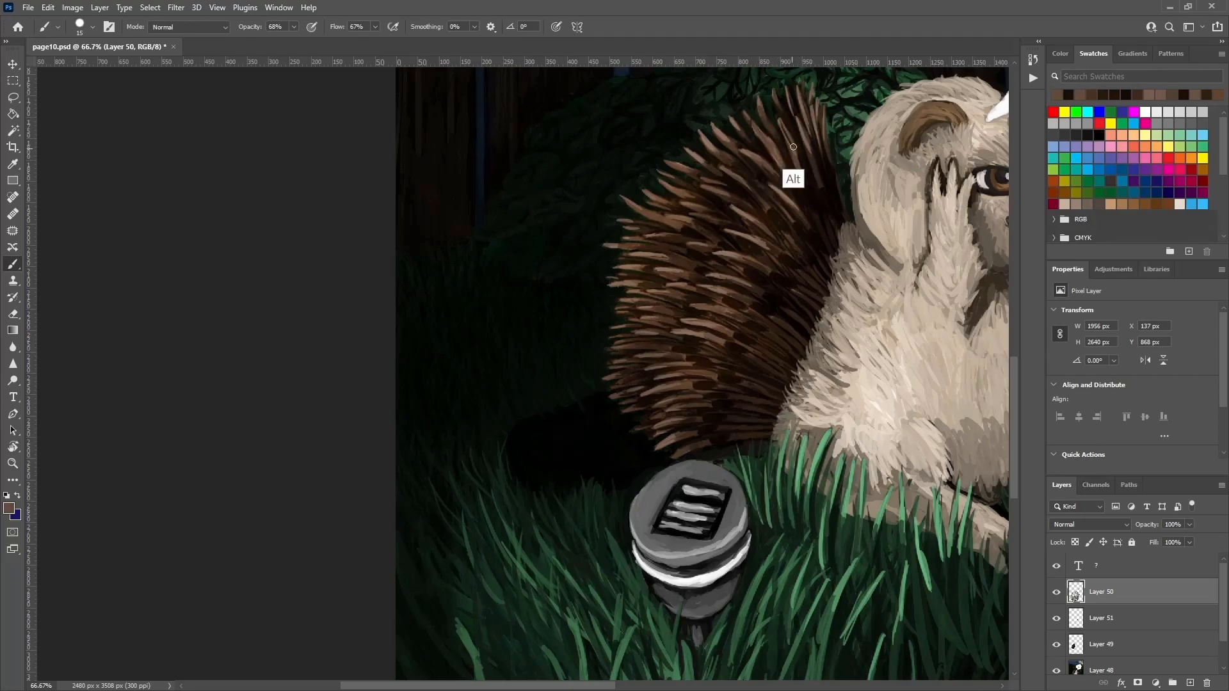
left_click(783, 115, "alt")
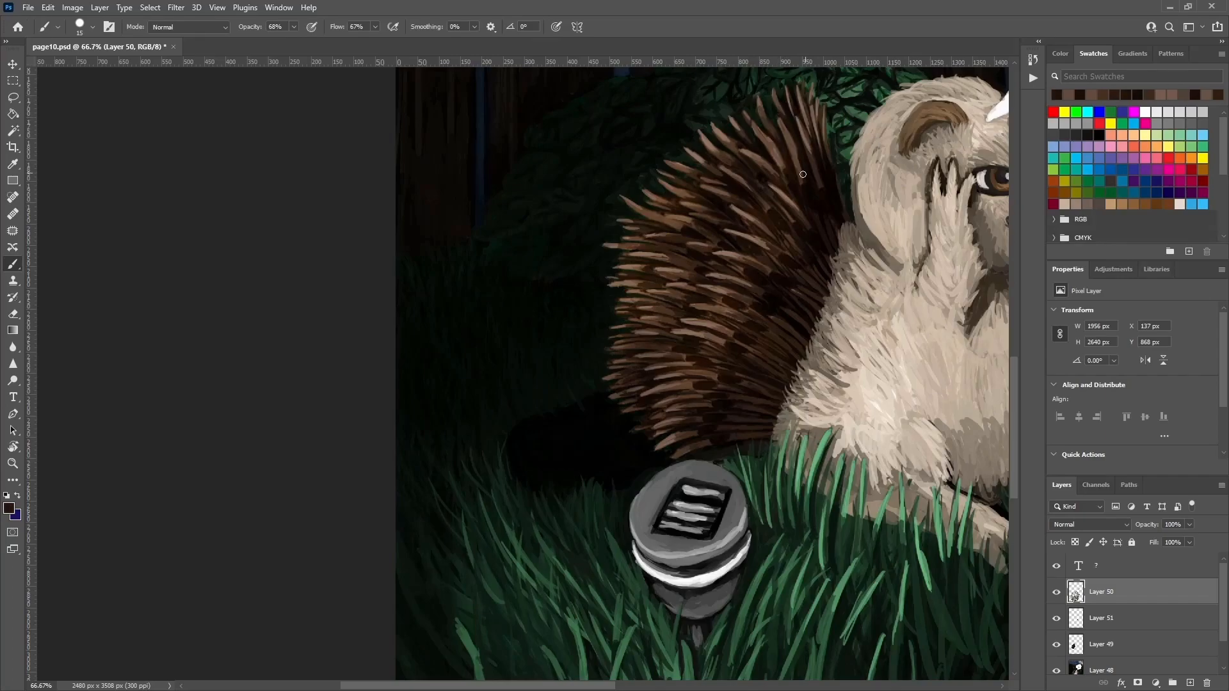
key("ctrl+s")
Paint the fur outline along the top of the animal's head with a sampled light beige.
key("ctrl+minus")
key("ctrl+minus")
key("ctrl+minus")
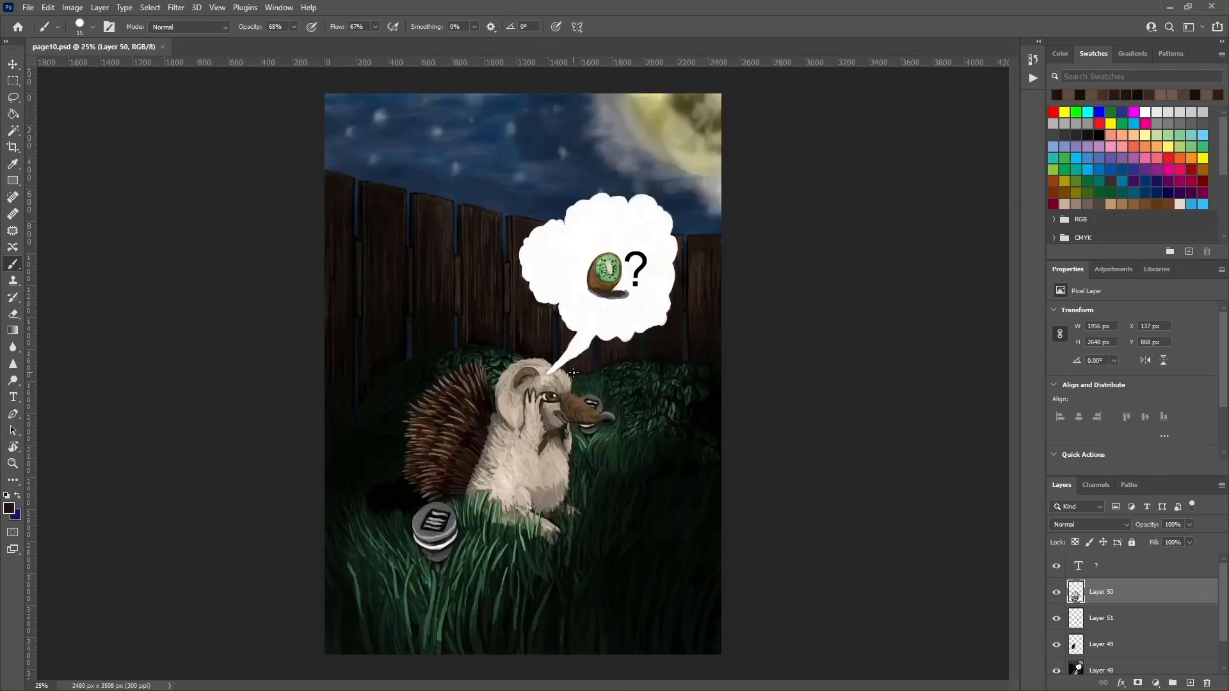
key("ctrl+plus")
key("ctrl+plus")
left_click(622, 398, "alt")
mouse_move(592, 348)
left_mouse_down()
mouse_move(561, 346)
mouse_move(573, 342)
mouse_move(517, 343)
left_mouse_up()
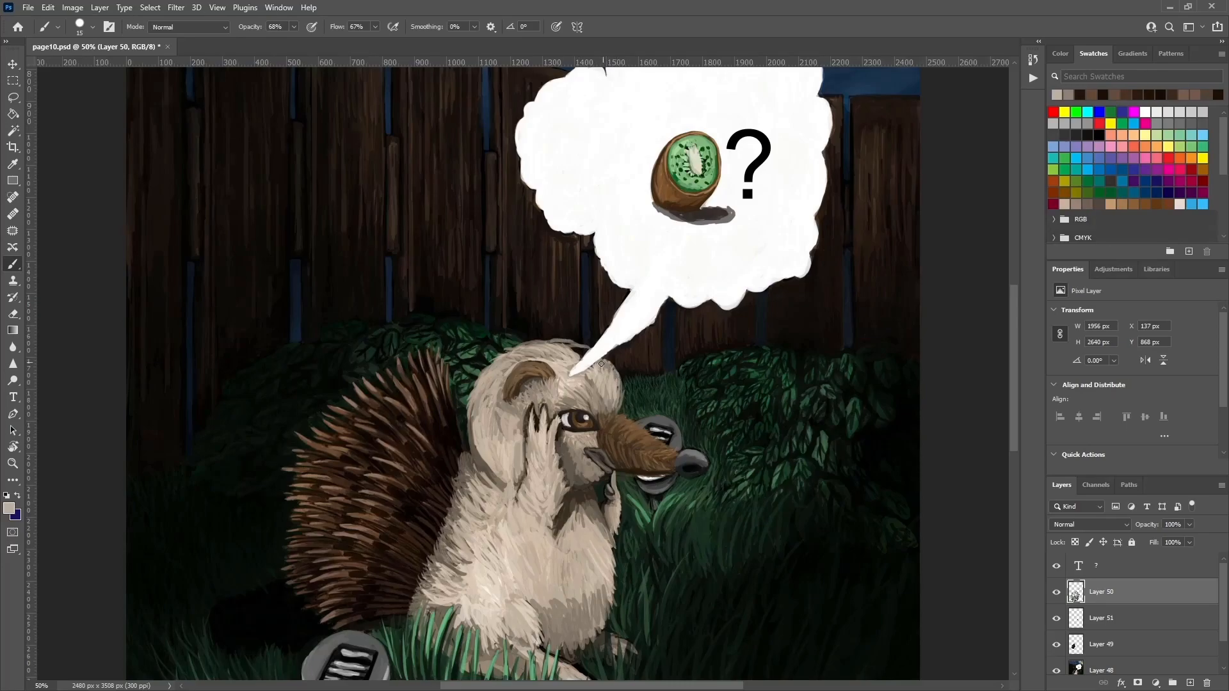
left_click_drag(599, 368, 584, 355)
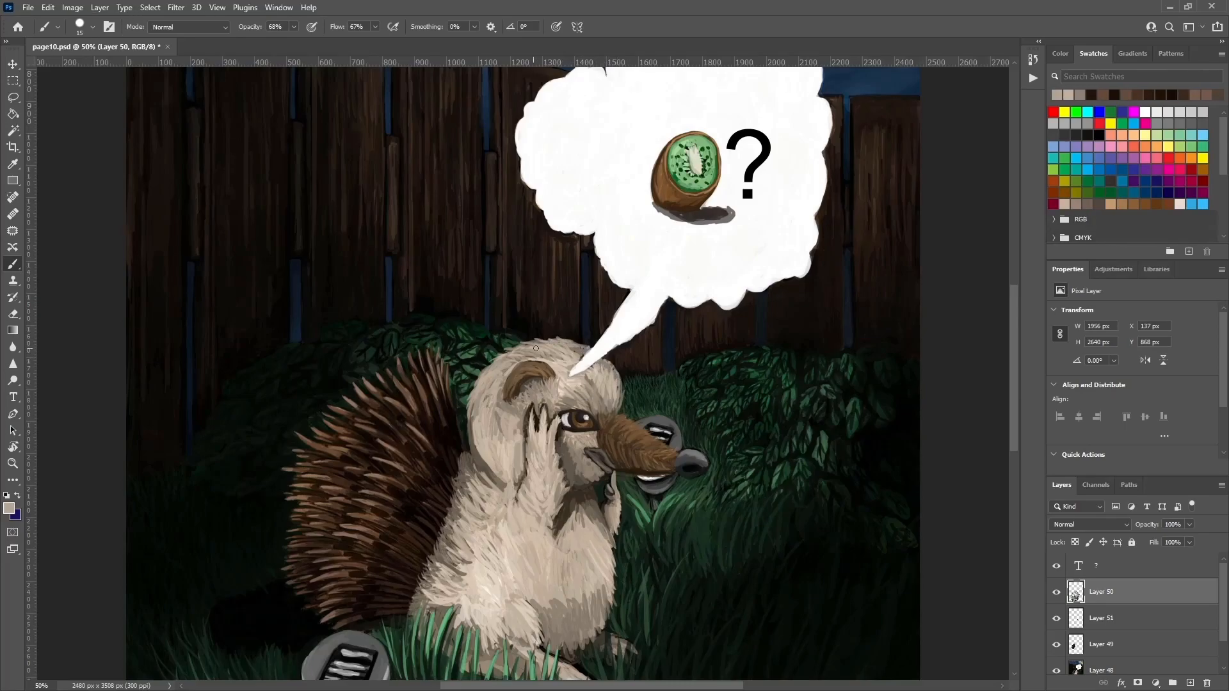
Blend the fur on the back of the head and the neck with beige and grey-brown strokes.
mouse_move(479, 400)
left_mouse_down()
mouse_move(477, 441)
mouse_move(491, 458)
mouse_move(475, 397)
left_mouse_up()
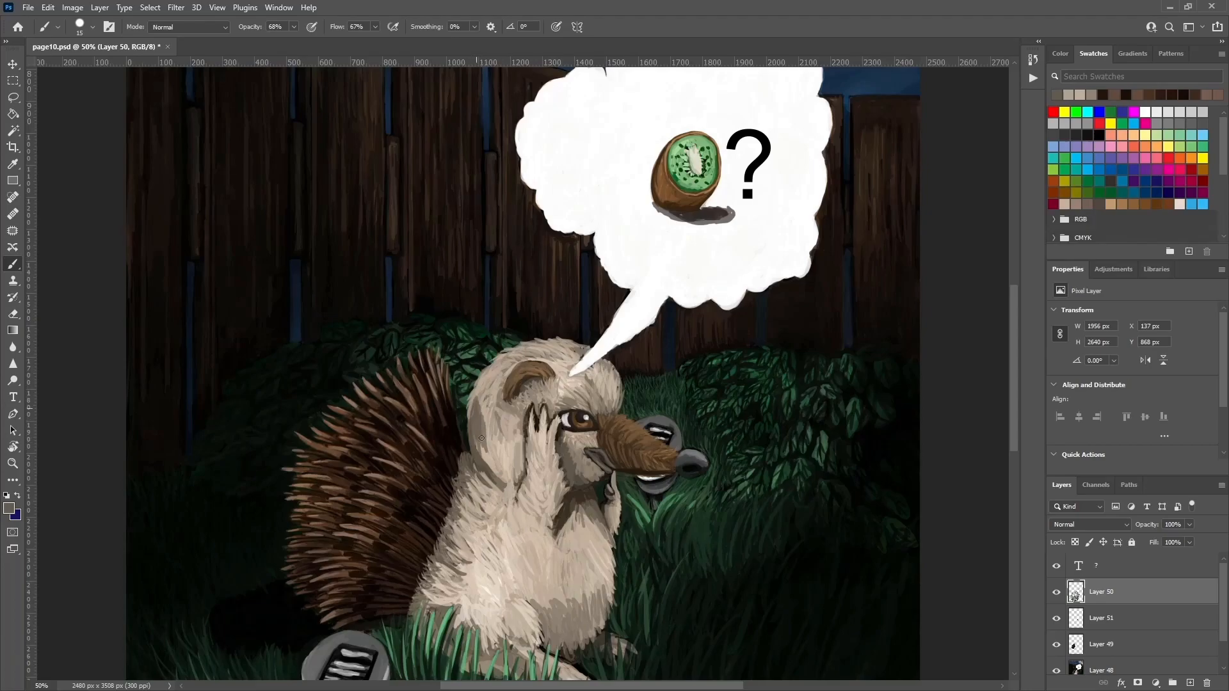
mouse_move(485, 464)
left_mouse_down()
mouse_move(482, 393)
mouse_move(498, 429)
mouse_move(473, 418)
mouse_move(493, 462)
left_mouse_up()
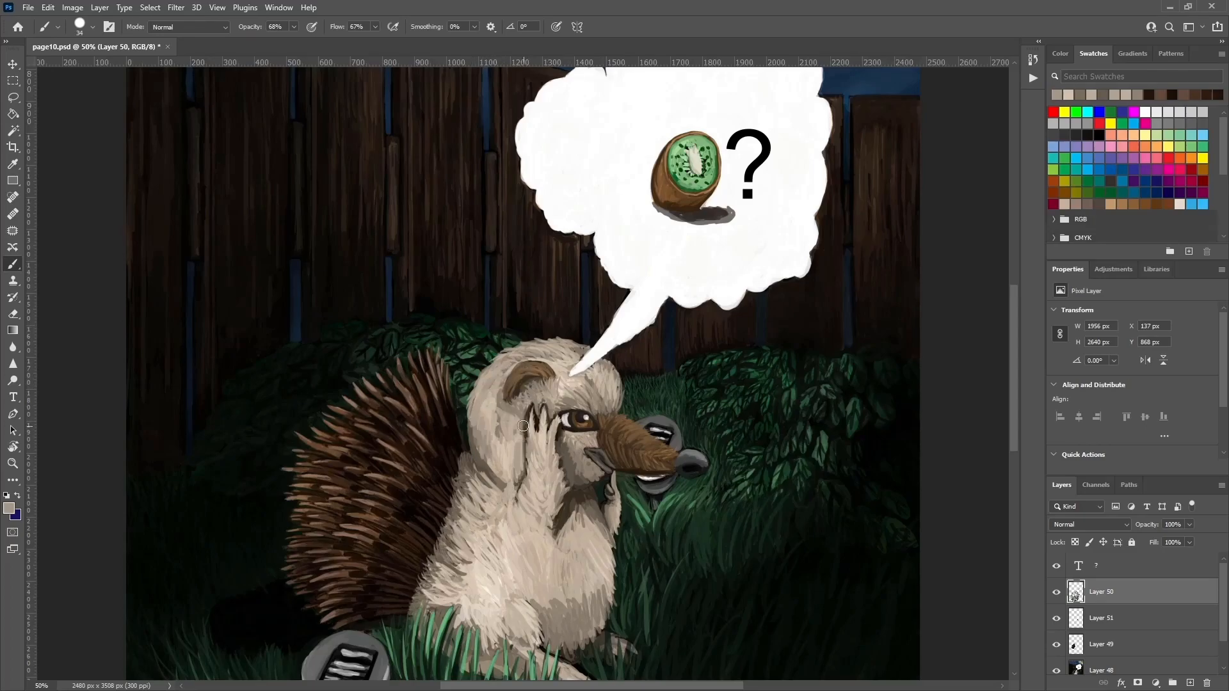
mouse_move(531, 426)
left_mouse_down()
mouse_move(485, 409)
mouse_move(512, 403)
mouse_move(477, 442)
mouse_move(484, 469)
left_mouse_up()
scroll(583, 349, "left", 1)
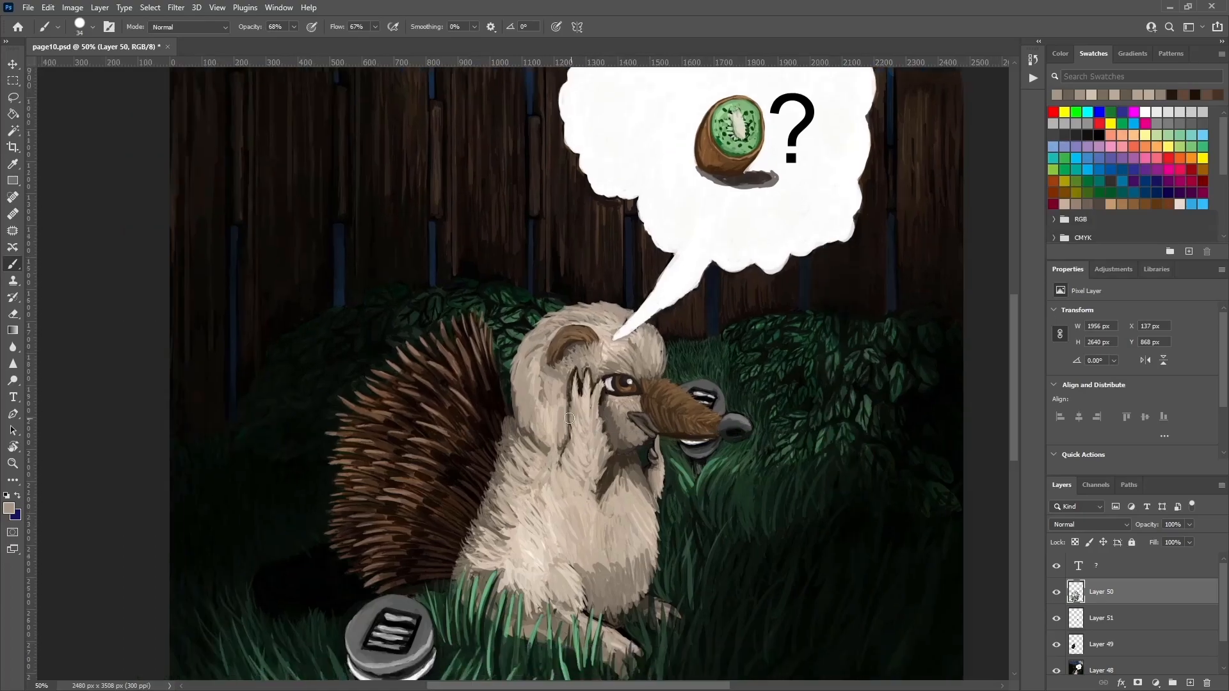
Paint dark green strokes into the foreground grass below the animal using colors sampled from the grass.
scroll(754, 252, "down", 5)
left_click(614, 536, "alt")
mouse_move(586, 562)
left_mouse_down()
mouse_move(571, 626)
mouse_move(630, 540)
left_mouse_up()
left_click(568, 643, "alt")
left_click(602, 504, "alt")
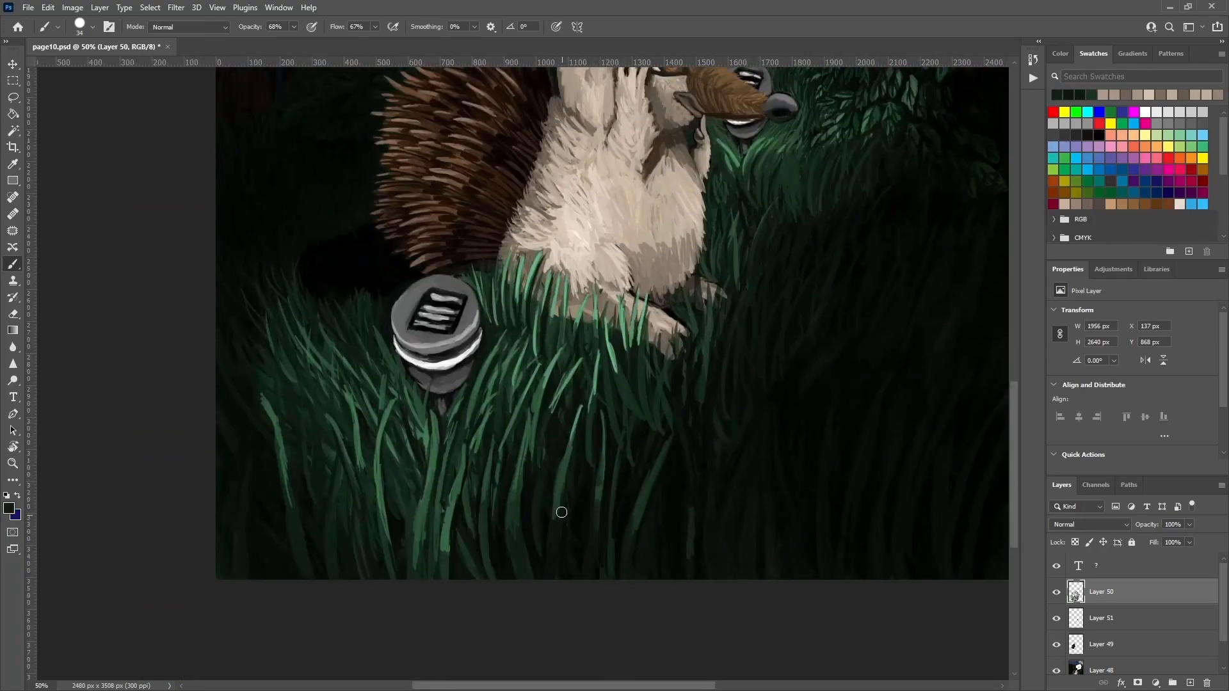
left_click_drag(445, 528, 446, 576)
scroll(543, 502, "left", 1)
scroll(543, 502, "down", 1)
Paint dark strokes on the fence planks behind the animal using a color sampled from the wood.
scroll(384, 537, "up", 6)
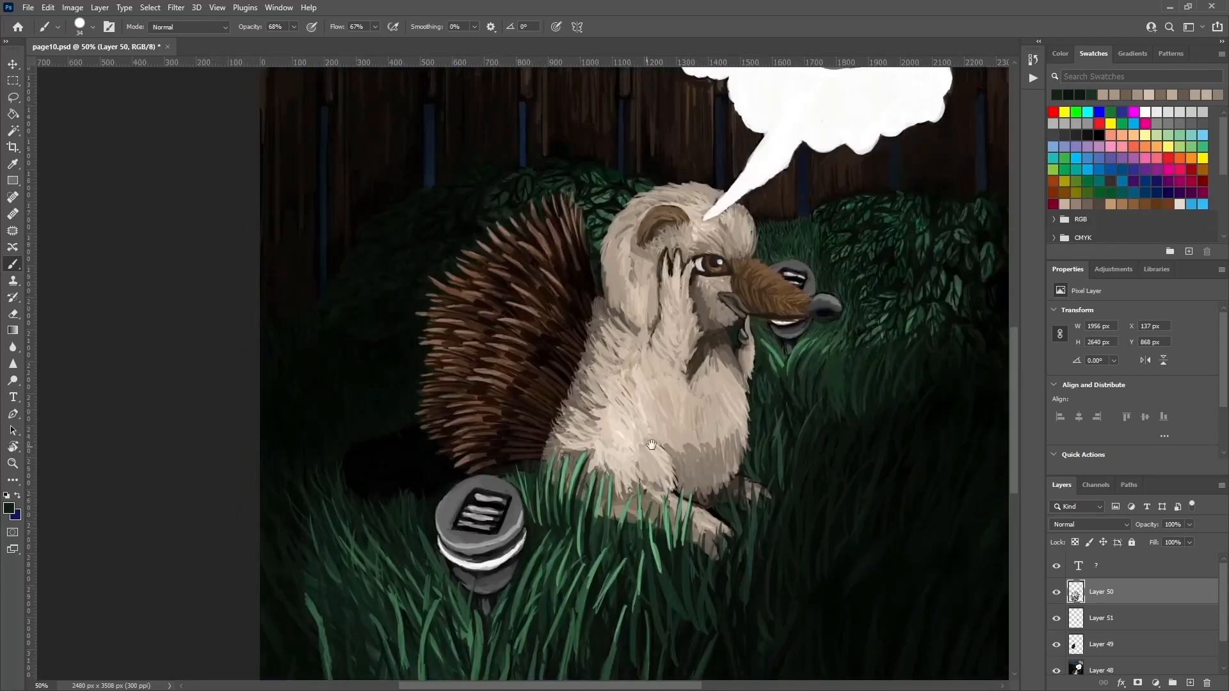
scroll(448, 384, "right", 1)
mouse_move(565, 122)
left_mouse_down()
mouse_move(562, 200)
mouse_move(532, 239)
mouse_move(561, 386)
left_mouse_up()
left_click(561, 200, "alt")
left_click_drag(576, 170, 571, 262)
scroll(565, 146, "up", 3)
scroll(704, 211, "right", 2)
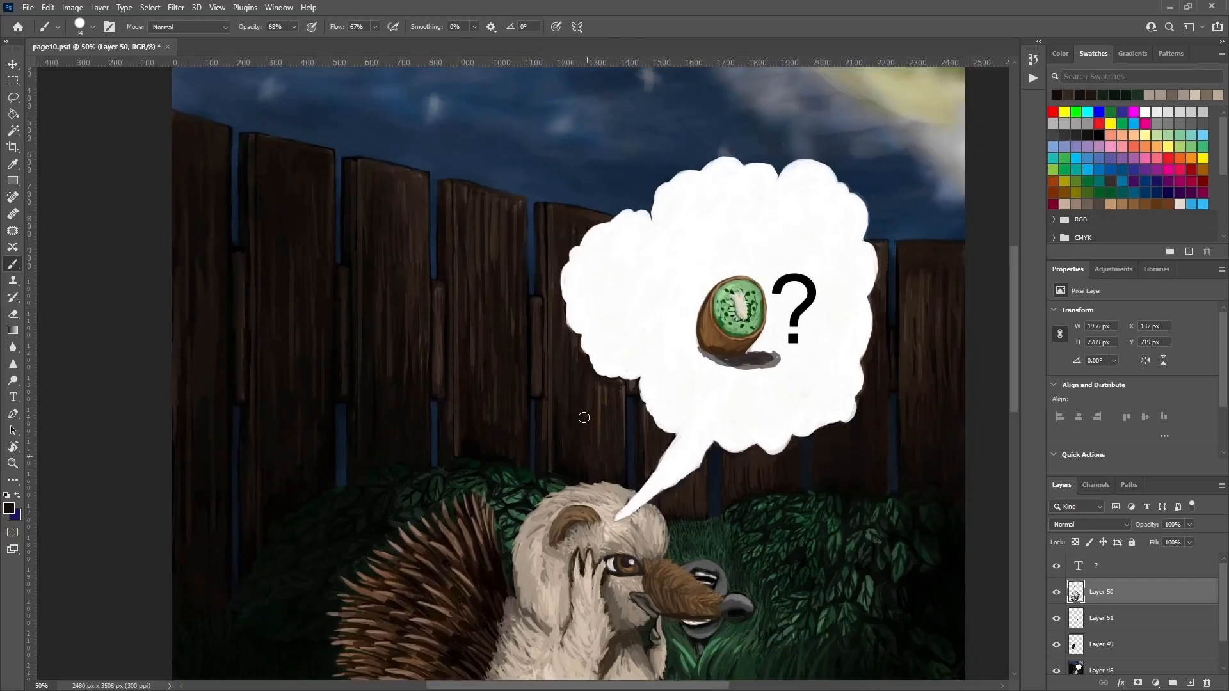
Set the brush size to 20 px and paint vertical wood grain on the second plank from the thought bubble.
scroll(596, 393, "left", 3)
scroll(538, 431, "up", 1)
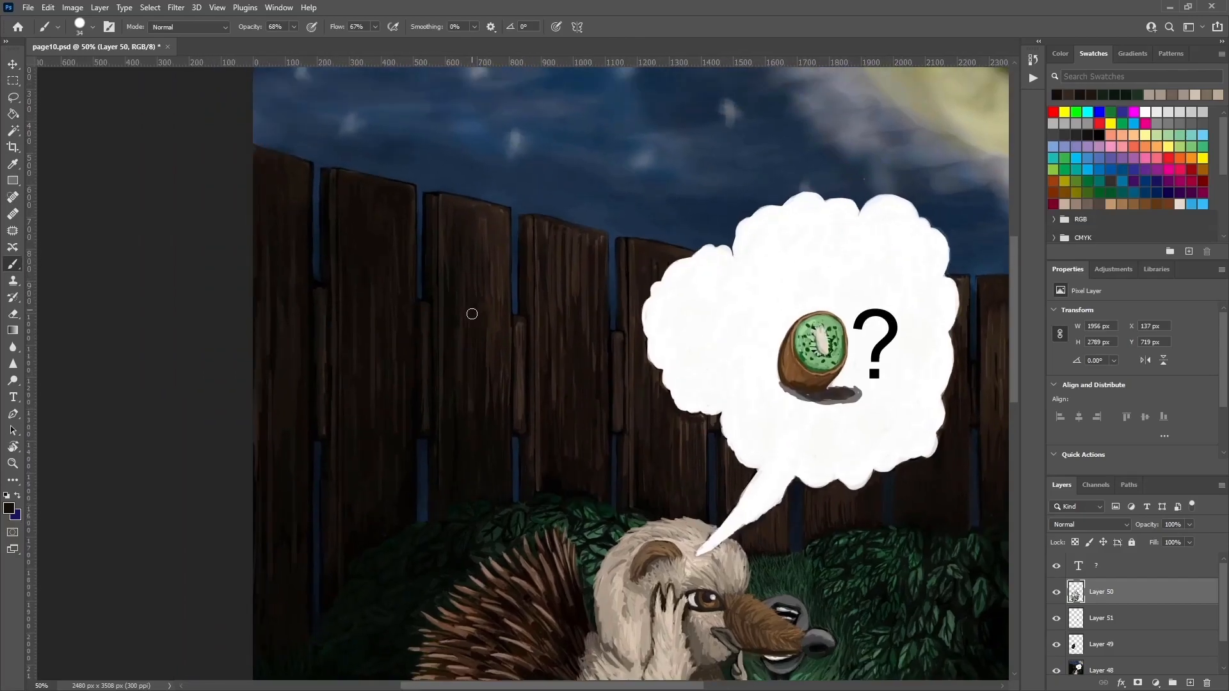
key("ctrl+1")
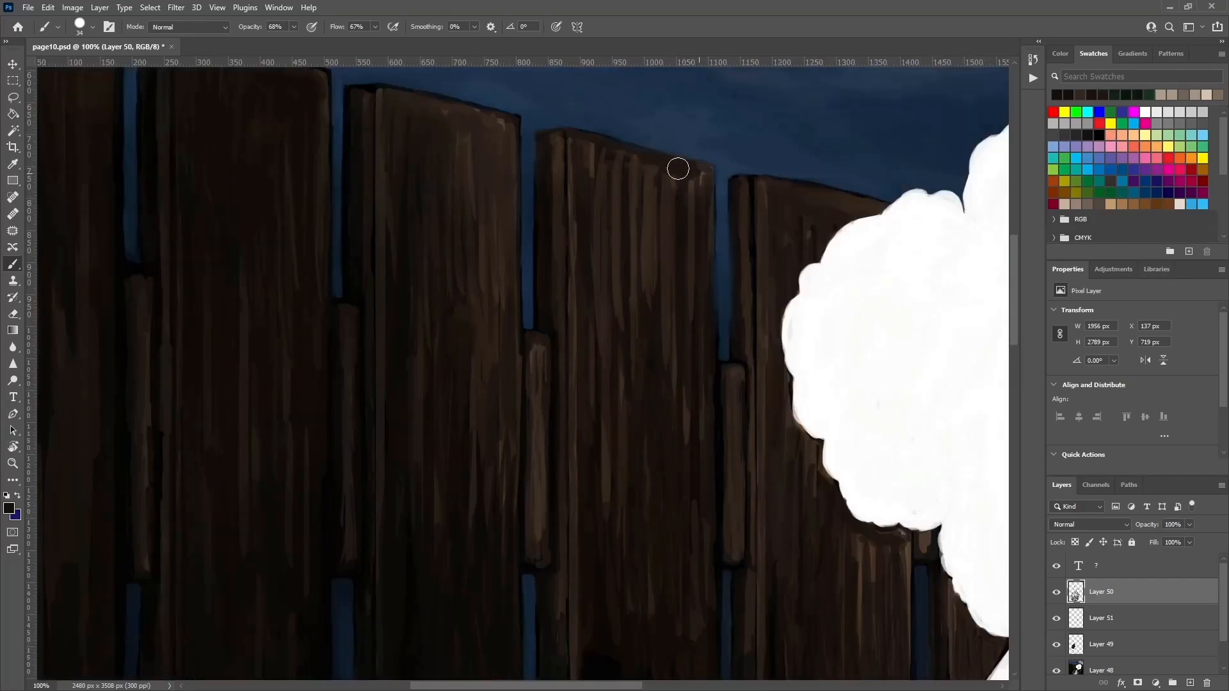
right_click(670, 222)
left_click_drag(762, 262, 752, 262)
key("Return")
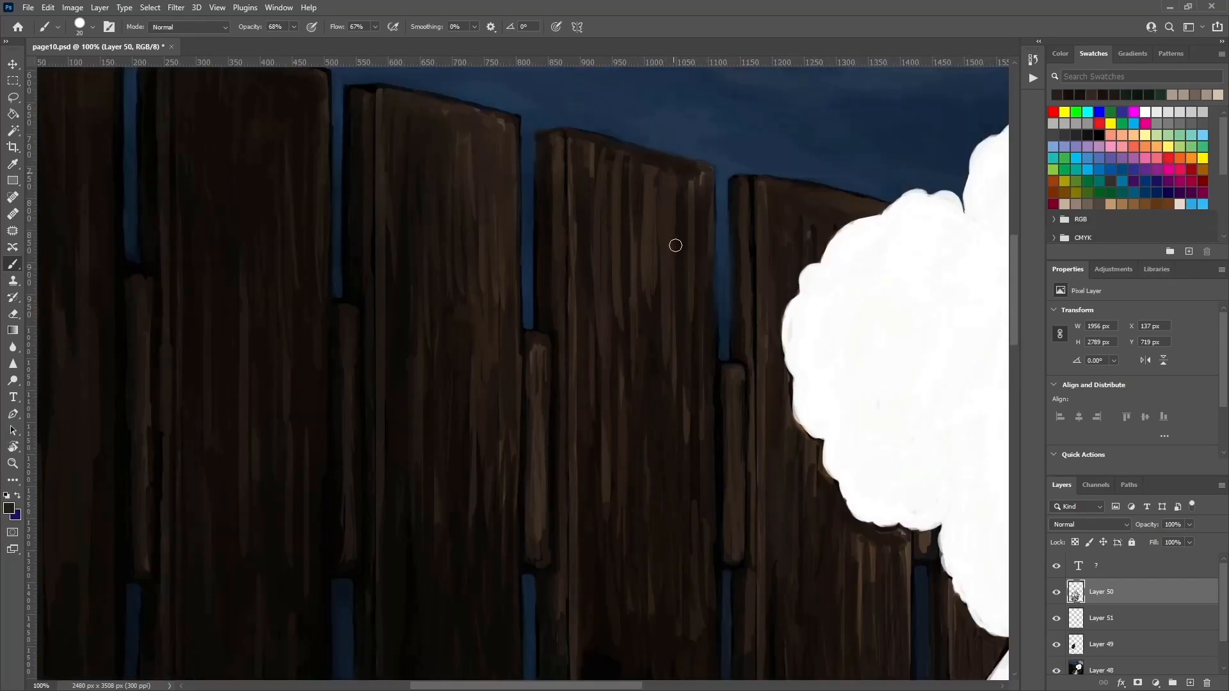
left_click_drag(675, 167, 676, 301)
left_click(640, 192, "alt")
left_click(679, 444, "shift")
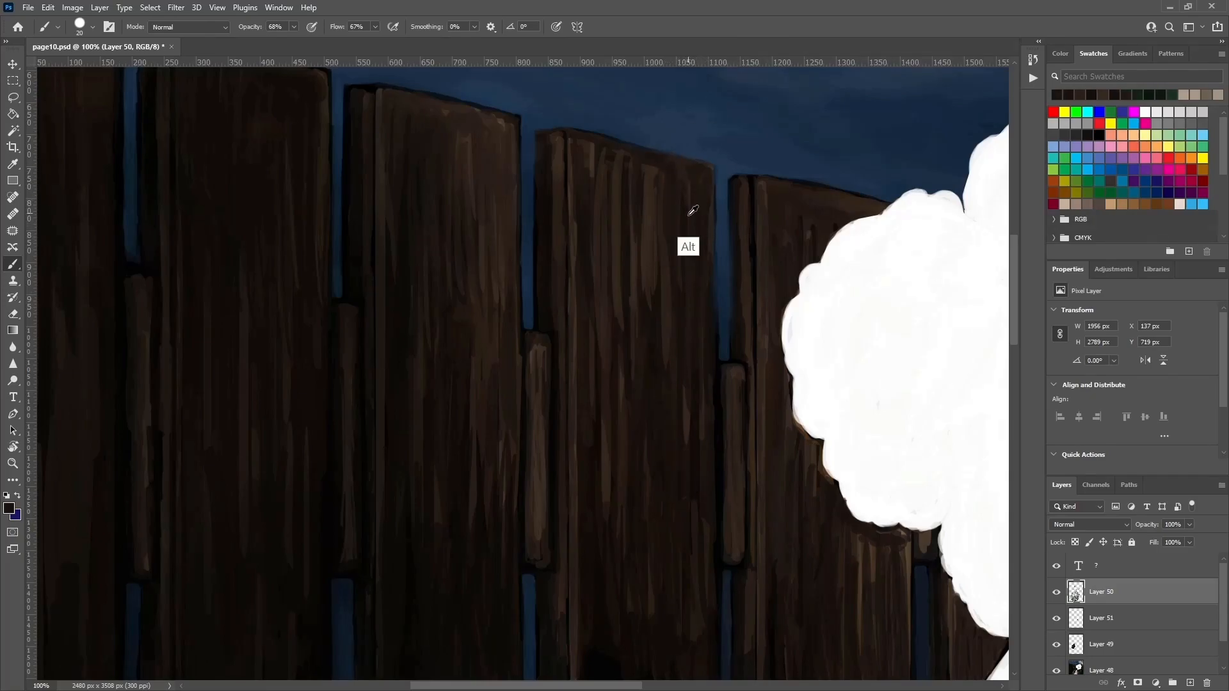
Paint dark grain strokes down the outer edge of the next fence plank farther from the thought bubble.
left_click_drag(660, 281, 784, 304)
left_click_drag(661, 179, 676, 181)
left_click(655, 208, "alt")
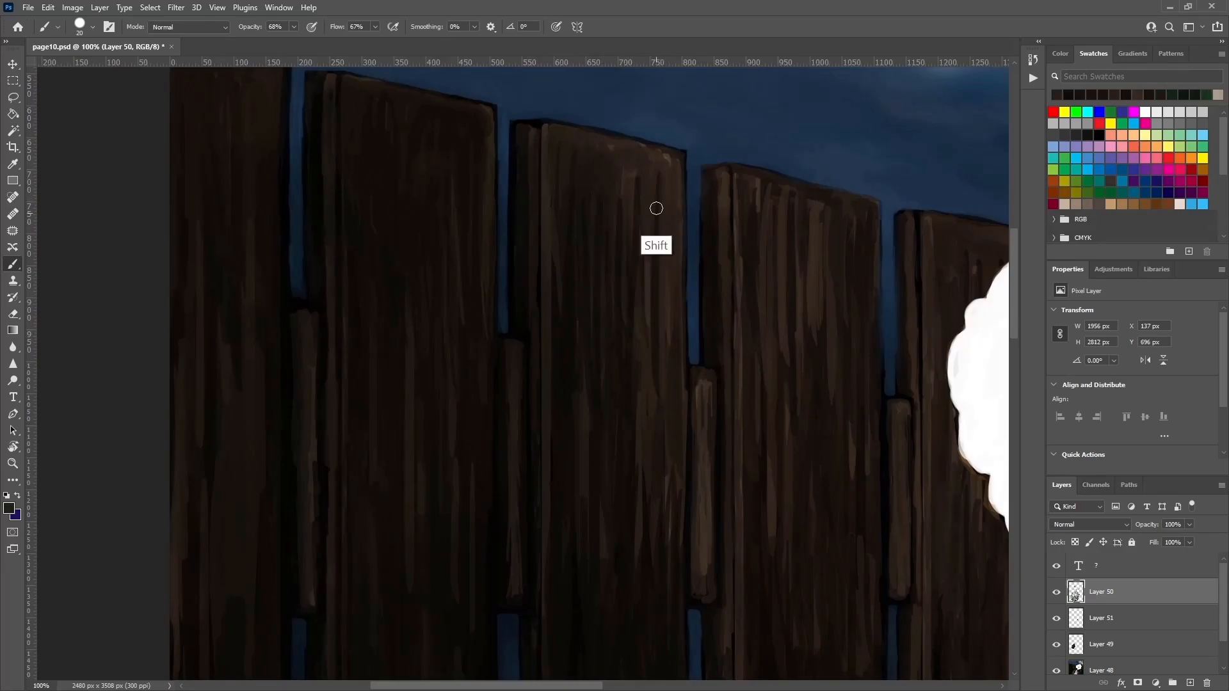
left_click(653, 173)
left_click(669, 447, "shift")
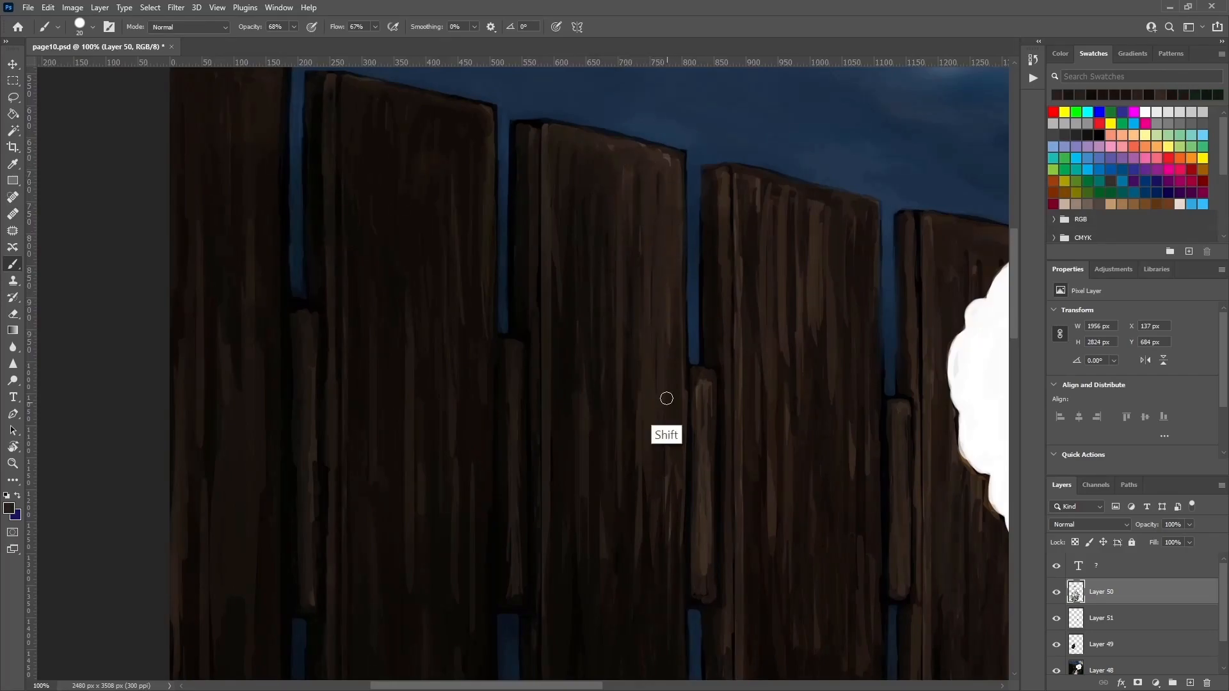
left_click_drag(673, 208, 672, 157)
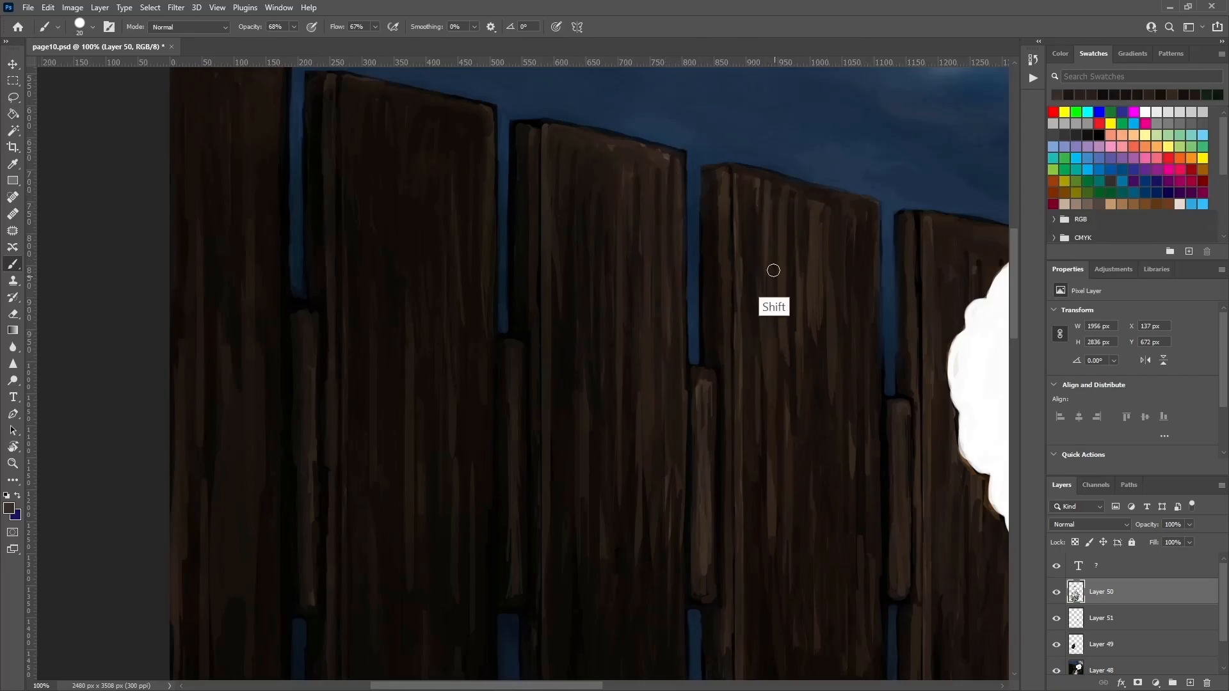
Paint long vertical grain strokes on the full plank nearest the thought bubble with sampled dark browns.
left_click(786, 298, "alt")
left_click_drag(787, 301, 794, 569)
left_click_drag(807, 197, 807, 570)
left_click_drag(819, 202, 821, 306)
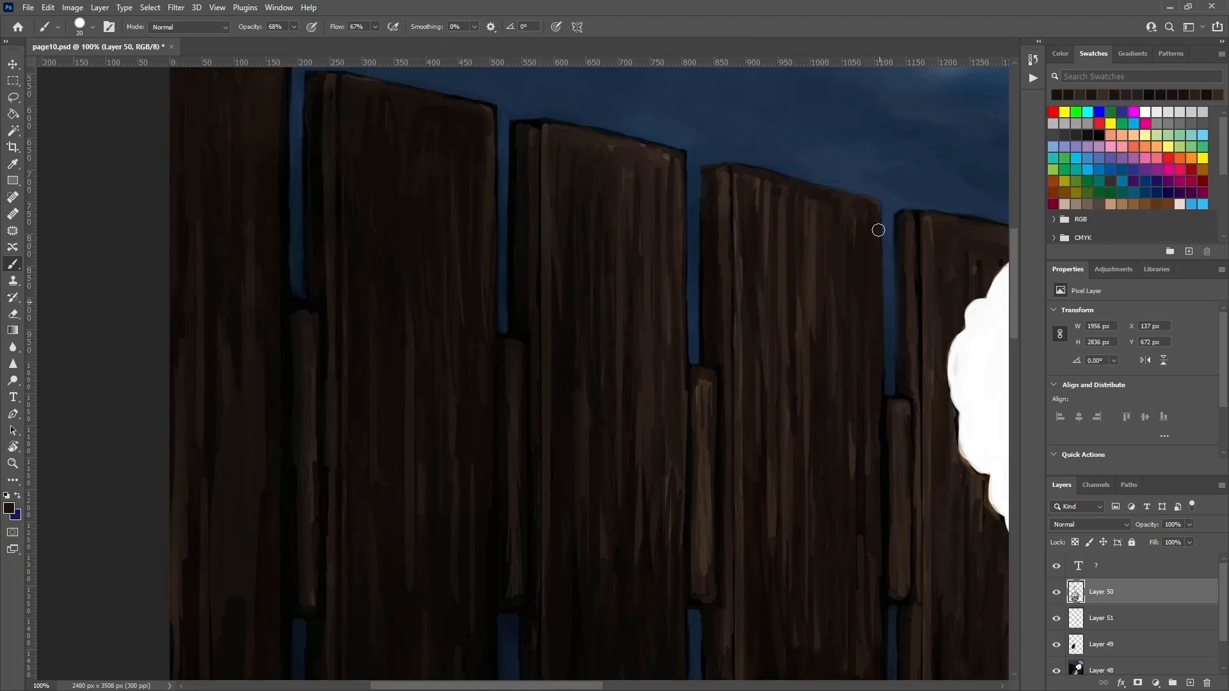
left_click_drag(827, 211, 834, 326)
left_click(858, 352, "alt")
Paint over the upper part of the plank partly covered by the thought bubble with sampled wood browns.
left_click(909, 282, "alt")
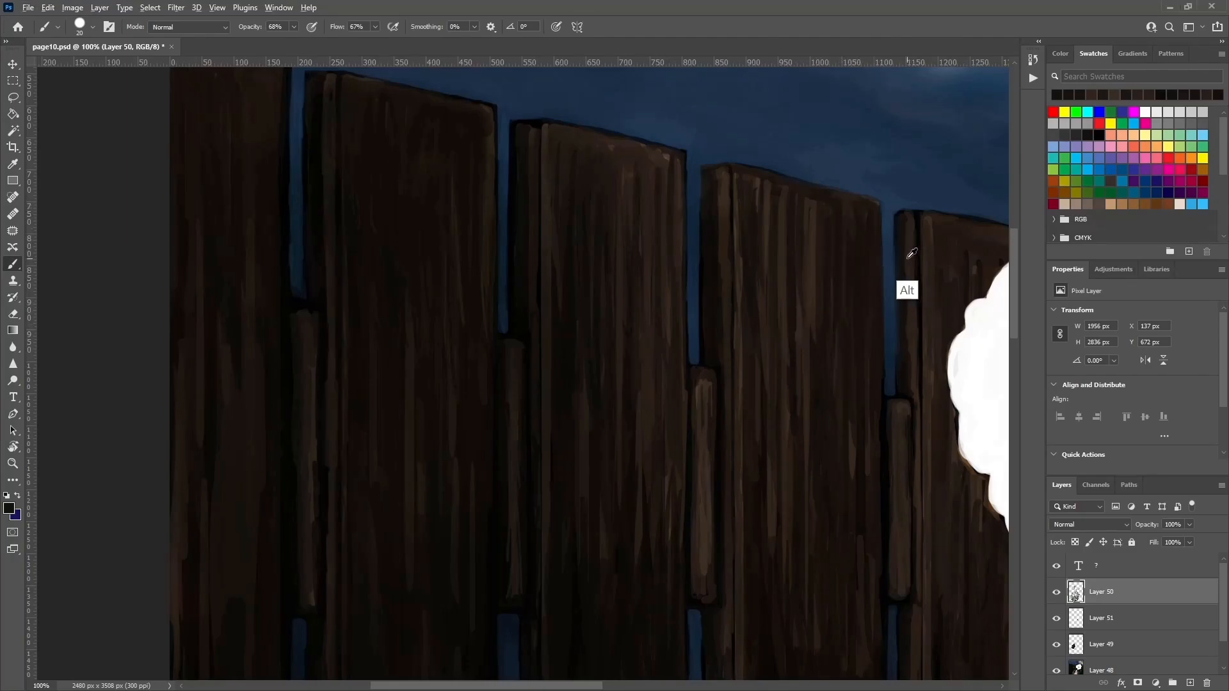
left_click_drag(956, 267, 858, 240)
left_click(882, 250, "alt")
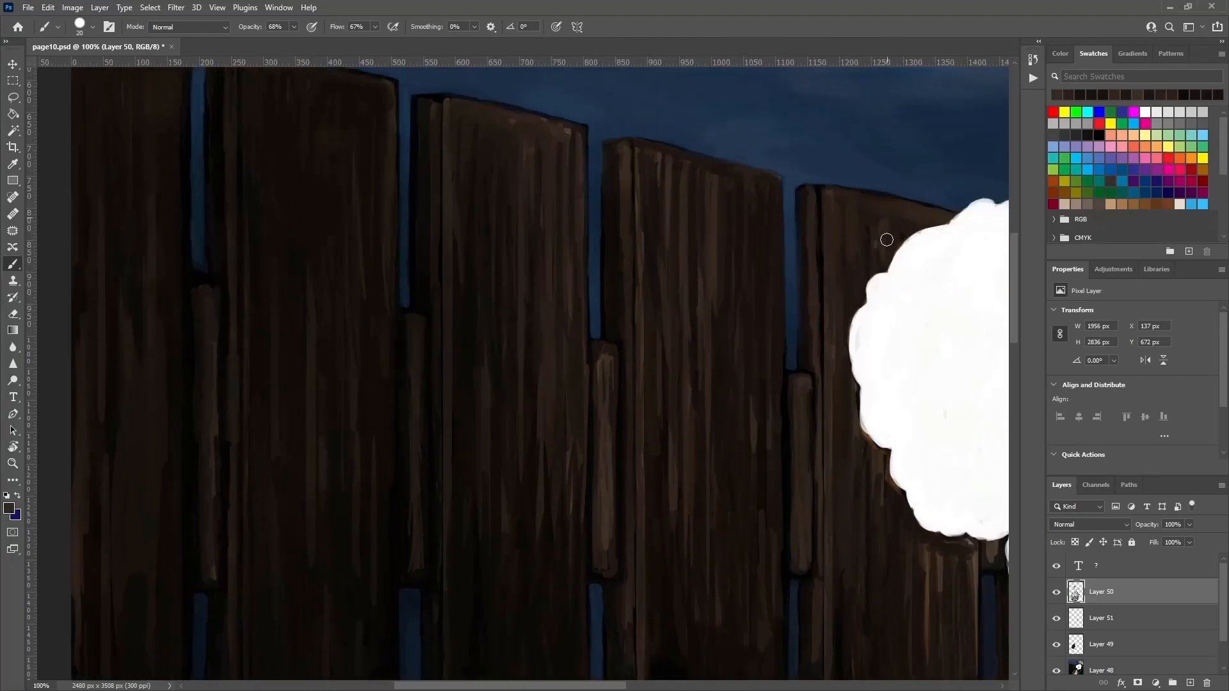
left_click(903, 221, "alt")
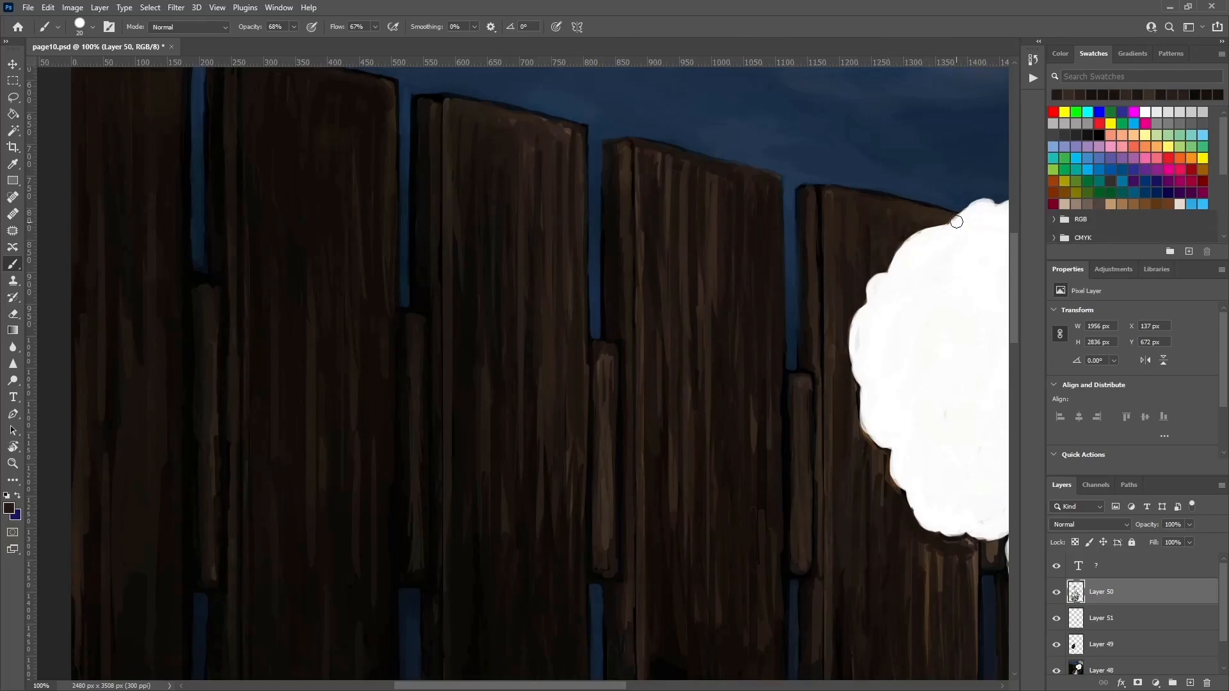
left_click(911, 249, "alt")
Clean up the kiwi's outline inside the thought bubble with sampled white and brown.
left_click_drag(926, 270, 647, 168)
left_click(889, 393, "alt")
left_click(912, 411, "alt")
mouse_move(927, 362)
left_mouse_down()
mouse_move(970, 349)
mouse_move(854, 357)
left_mouse_up()
left_click(938, 354, "alt")
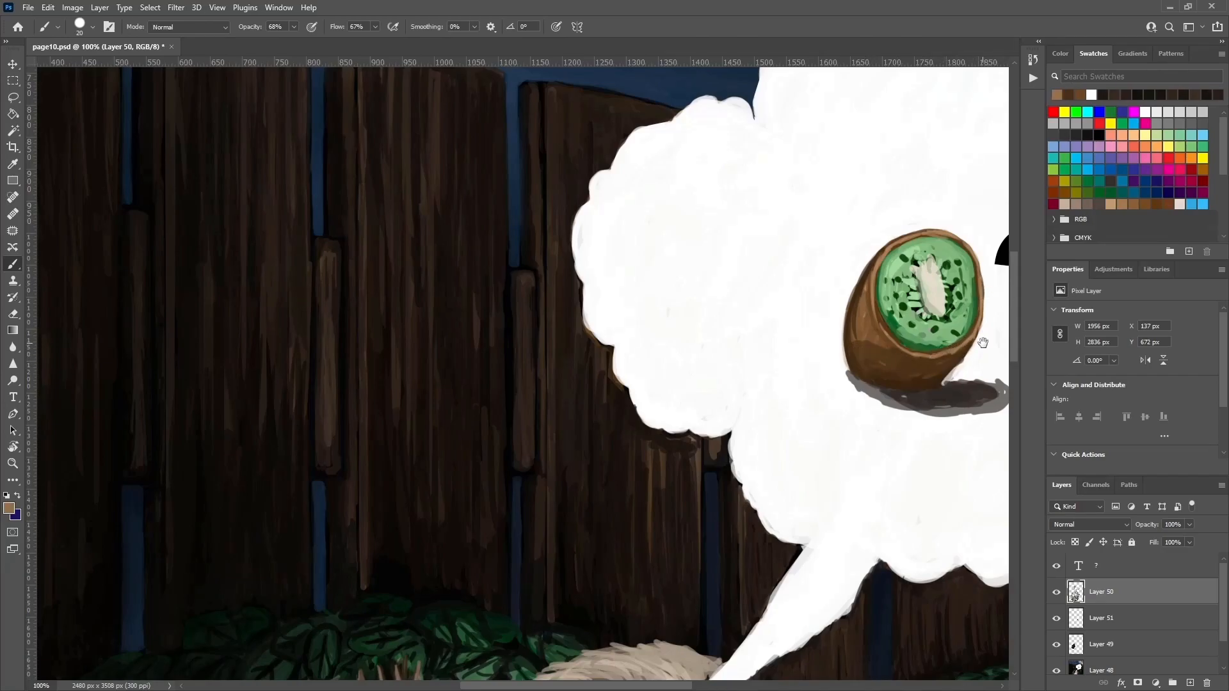
Repaint the kiwi's cast shadow with sampled tones and dark grey swatches.
left_click_drag(979, 343, 819, 286)
left_click(759, 179, "alt")
left_click(836, 327, "alt")
mouse_move(807, 328)
left_mouse_down()
mouse_move(780, 329)
mouse_move(827, 327)
mouse_move(842, 342)
mouse_move(753, 346)
mouse_move(812, 338)
mouse_move(790, 321)
mouse_move(701, 337)
mouse_move(751, 340)
left_mouse_up()
left_click(842, 344, "alt")
left_click(784, 337, "alt")
left_click(1064, 136)
left_click(1076, 135)
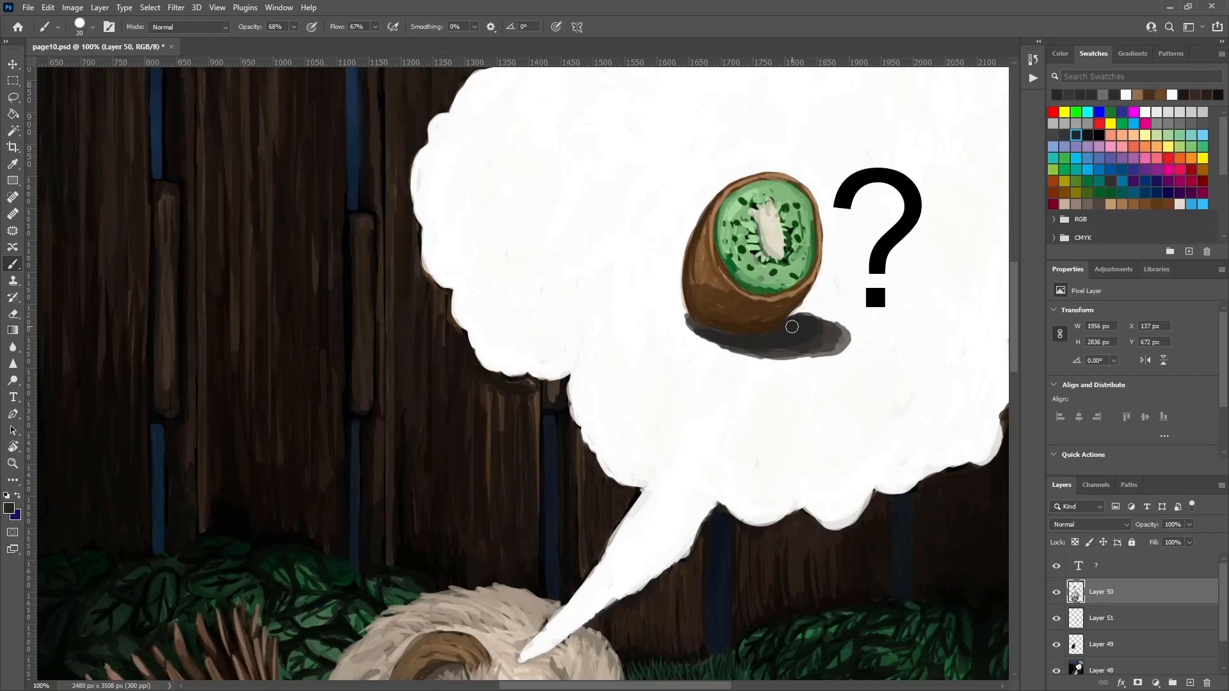
Paint fur strokes on the back of the head behind the ear with sampled beige tones.
key("ctrl+minus")
left_click_drag(746, 382, 768, 193)
left_click(451, 563, "alt")
mouse_move(553, 521)
left_mouse_down()
mouse_move(571, 435)
mouse_move(560, 400)
left_mouse_up()
left_click_drag(481, 397, 461, 346)
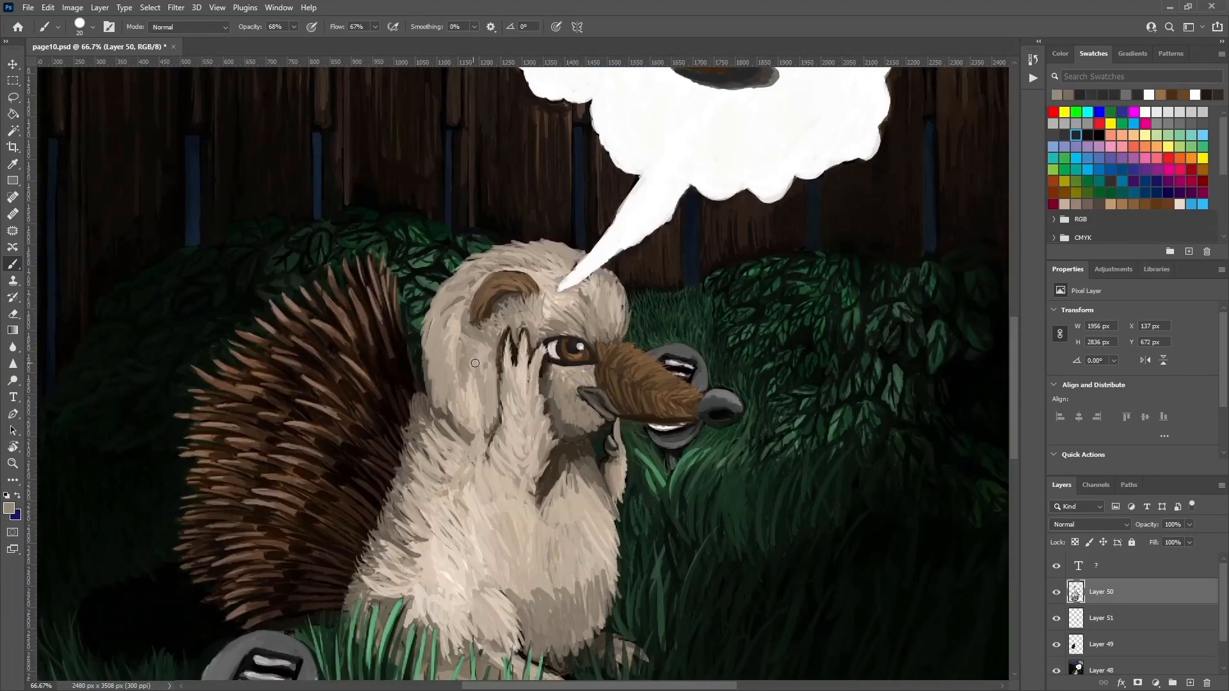
left_click(487, 429, "alt")
mouse_move(477, 392)
left_mouse_down()
mouse_move(456, 334)
mouse_move(470, 282)
left_mouse_up()
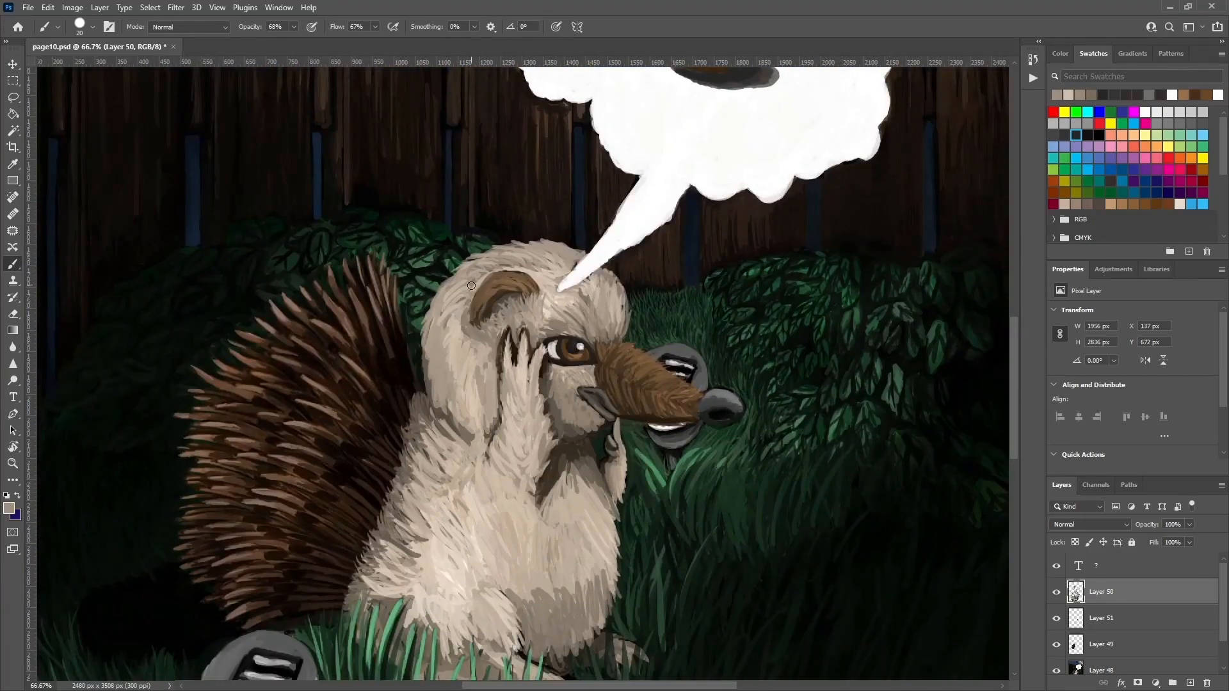
Add fur strokes between the ear and the raised hand using sampled beige shades.
left_click(482, 369, "alt")
left_click(509, 333, "alt")
left_click_drag(491, 328, 468, 354)
left_click(499, 335, "alt")
Paint lighter tan strokes on the ear and touch up the snout fur with sampled browns and a tan swatch.
left_click(501, 297, "alt")
mouse_move(526, 283)
left_mouse_down()
mouse_move(477, 316)
mouse_move(635, 350)
left_mouse_up()
left_click(587, 315, "alt")
left_click(1111, 205)
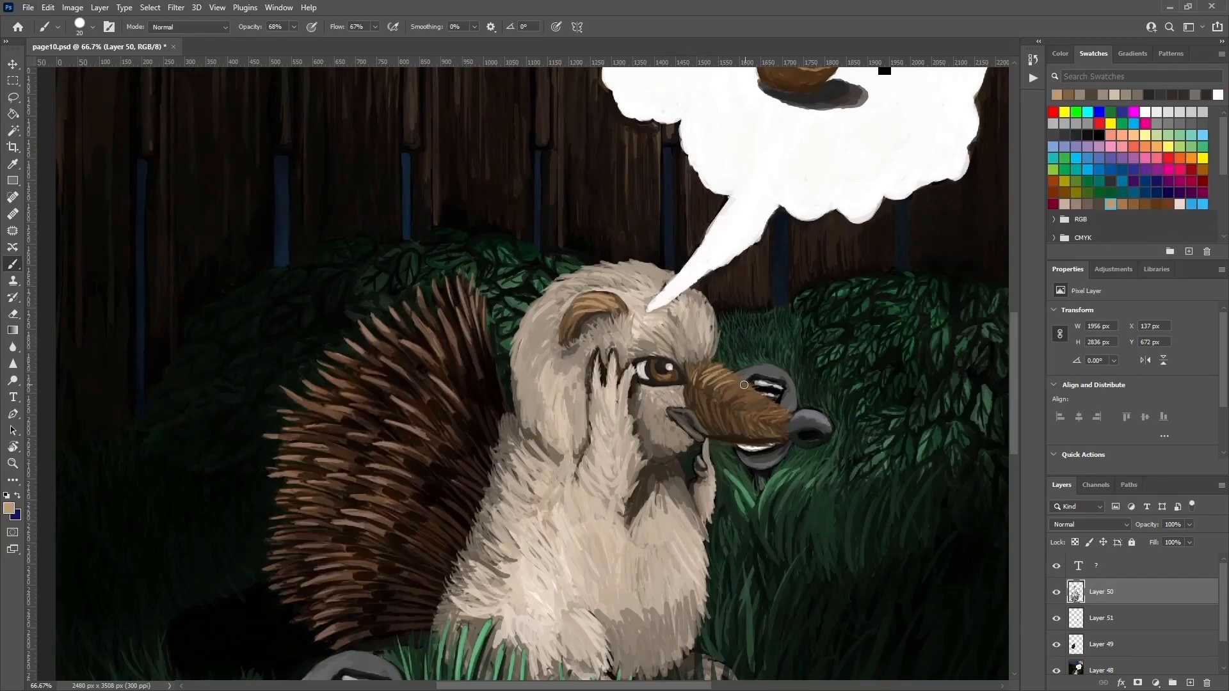
left_click(747, 379, "alt")
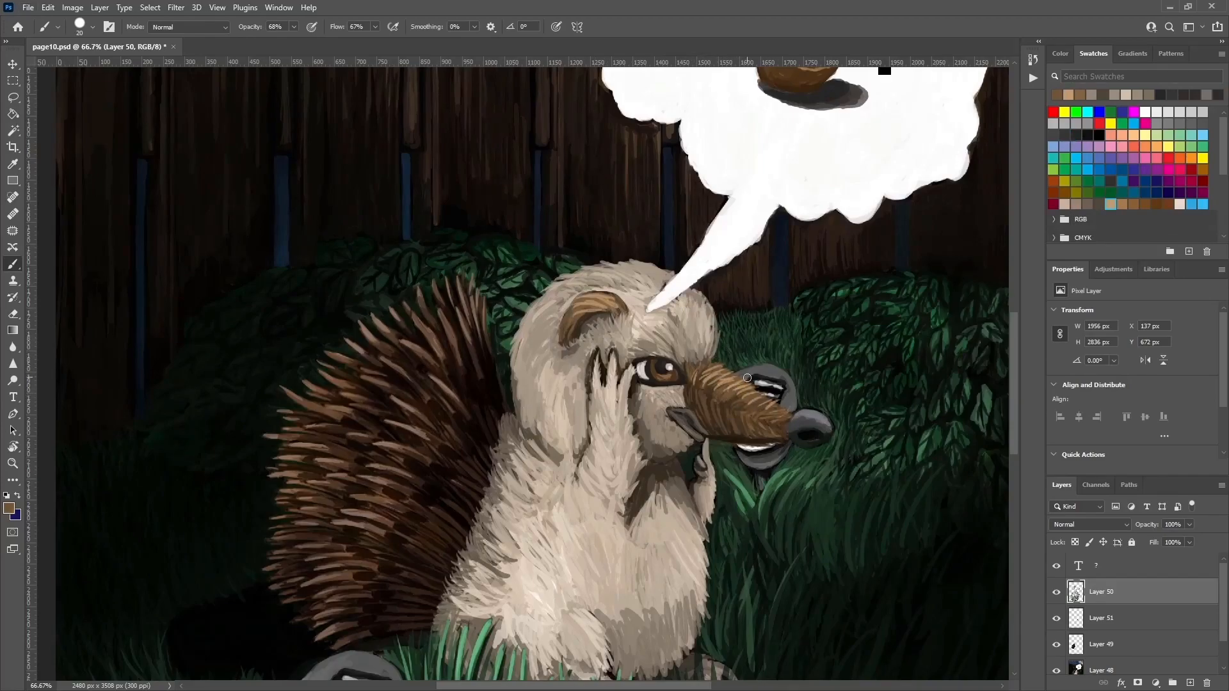
left_click(696, 445, "alt")
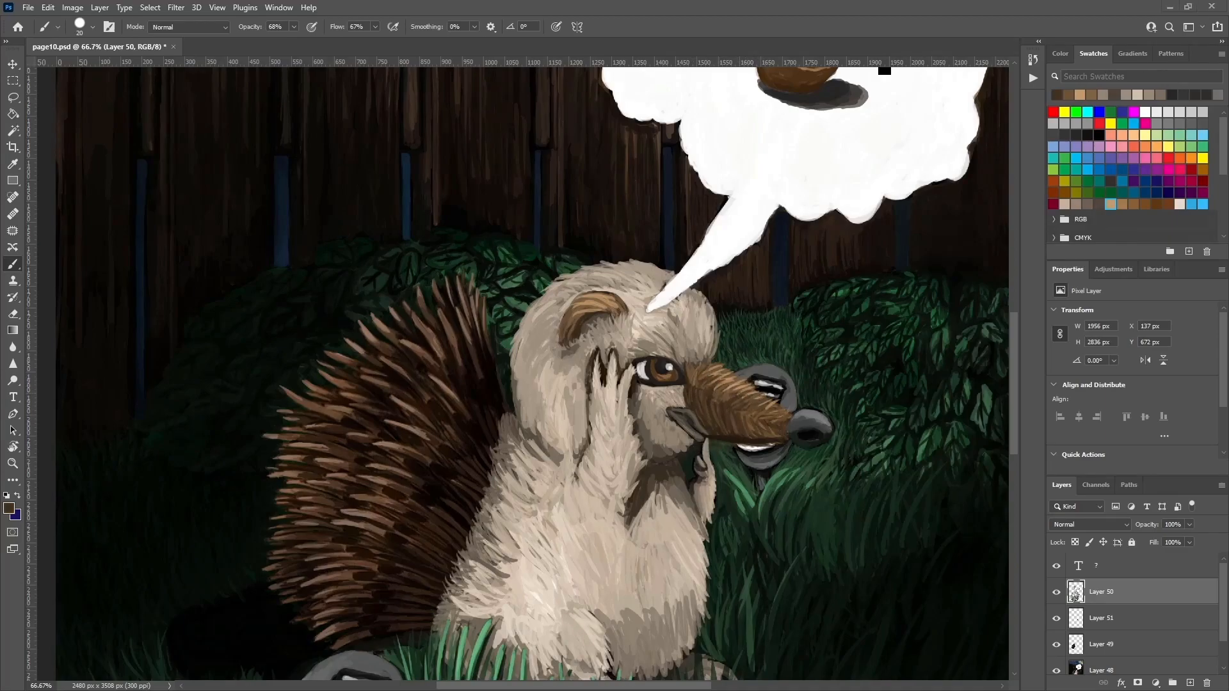
Paint fur strokes on the upper chest beneath the chin with sampled beige and grey-brown tones.
left_click(676, 505, "alt")
left_click(671, 507, "alt")
mouse_move(661, 508)
left_mouse_down()
mouse_move(656, 495)
mouse_move(679, 511)
left_mouse_up()
left_click(669, 488, "alt")
mouse_move(694, 532)
left_mouse_down()
mouse_move(698, 542)
mouse_move(659, 490)
mouse_move(675, 504)
left_mouse_up()
left_click(680, 526, "alt")
left_click_drag(696, 538, 658, 492)
left_click(671, 477, "alt")
left_click_drag(659, 487, 688, 538)
left_click_drag(674, 500, 694, 546)
Refine the edge of the dark shadow under the chin with sampled beige and dark brown tones.
left_click(713, 490, "alt")
left_click_drag(676, 461, 681, 473)
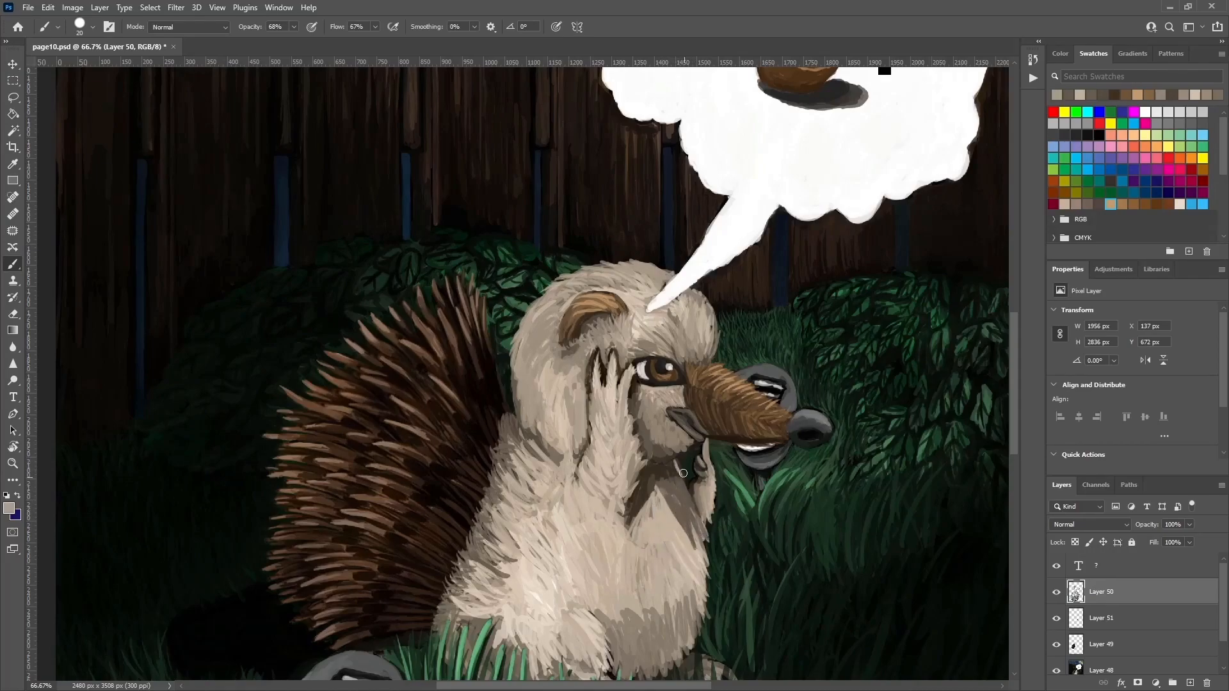
left_click(689, 487, "alt")
left_click(679, 469, "alt")
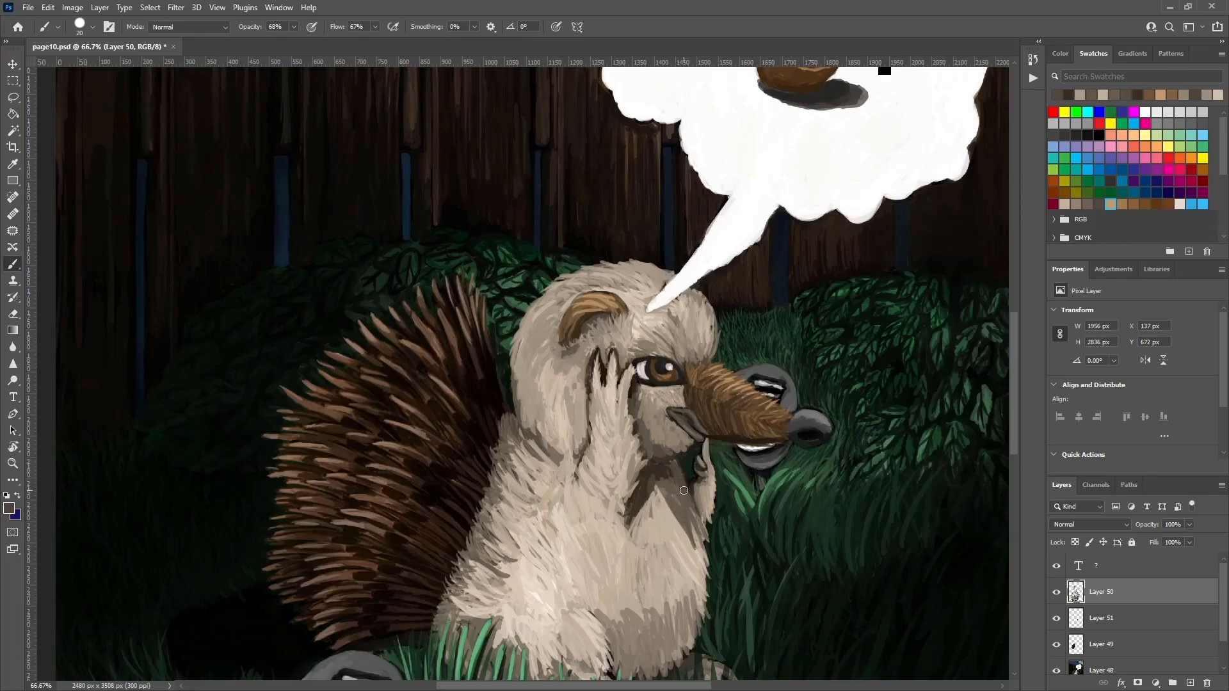
left_click(708, 531, "alt")
left_click(679, 461, "alt")
left_click(678, 466, "alt")
left_click(676, 471, "alt")
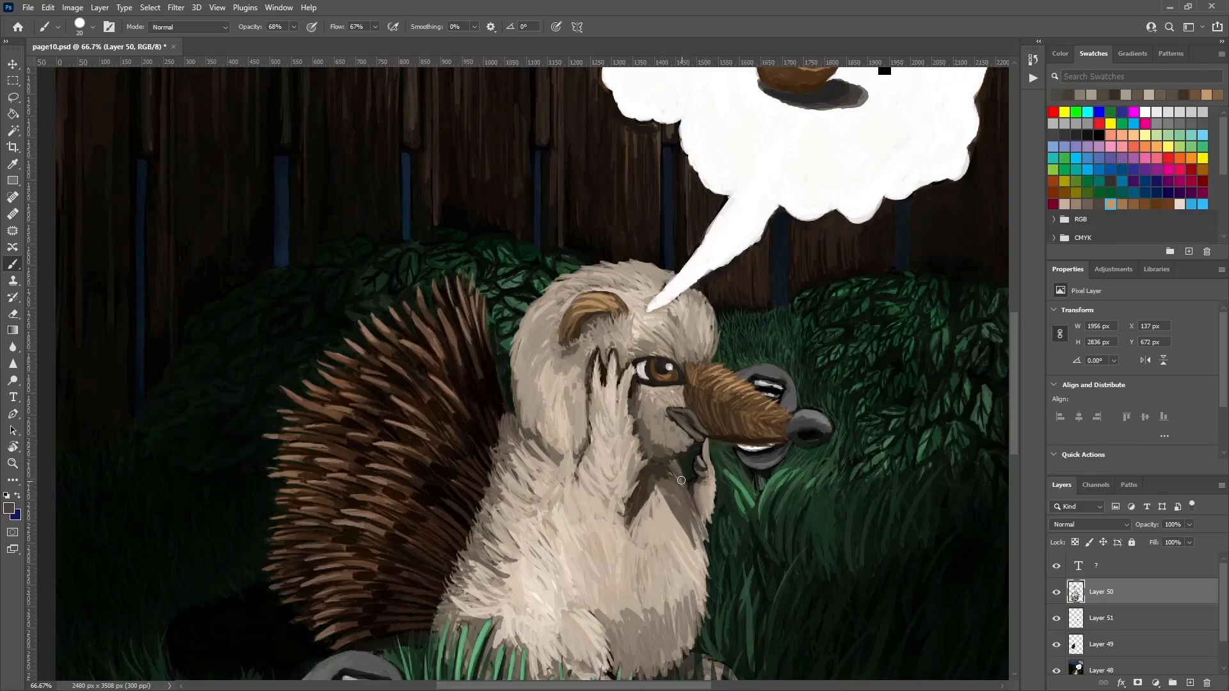
left_click(676, 466, "alt")
left_click(678, 477, "alt")
left_click(684, 479, "alt")
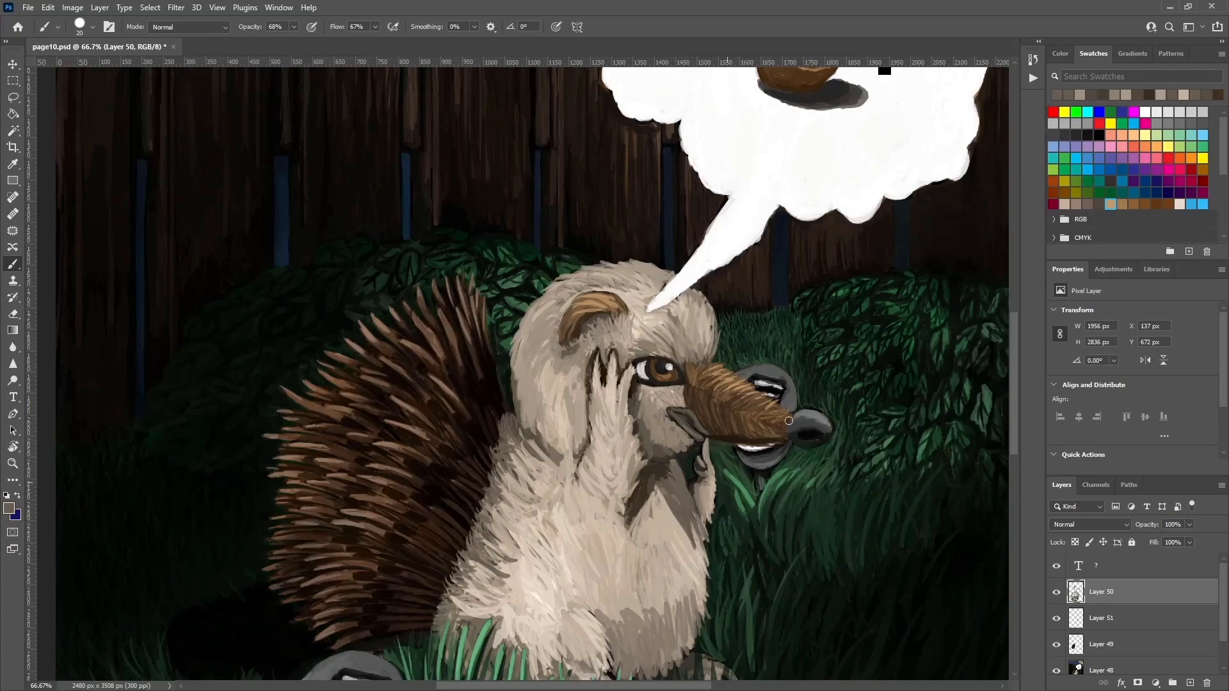
Blend the chest fur between the chin shadow and the far hand using sampled light and dark tones.
left_click(705, 516, "alt")
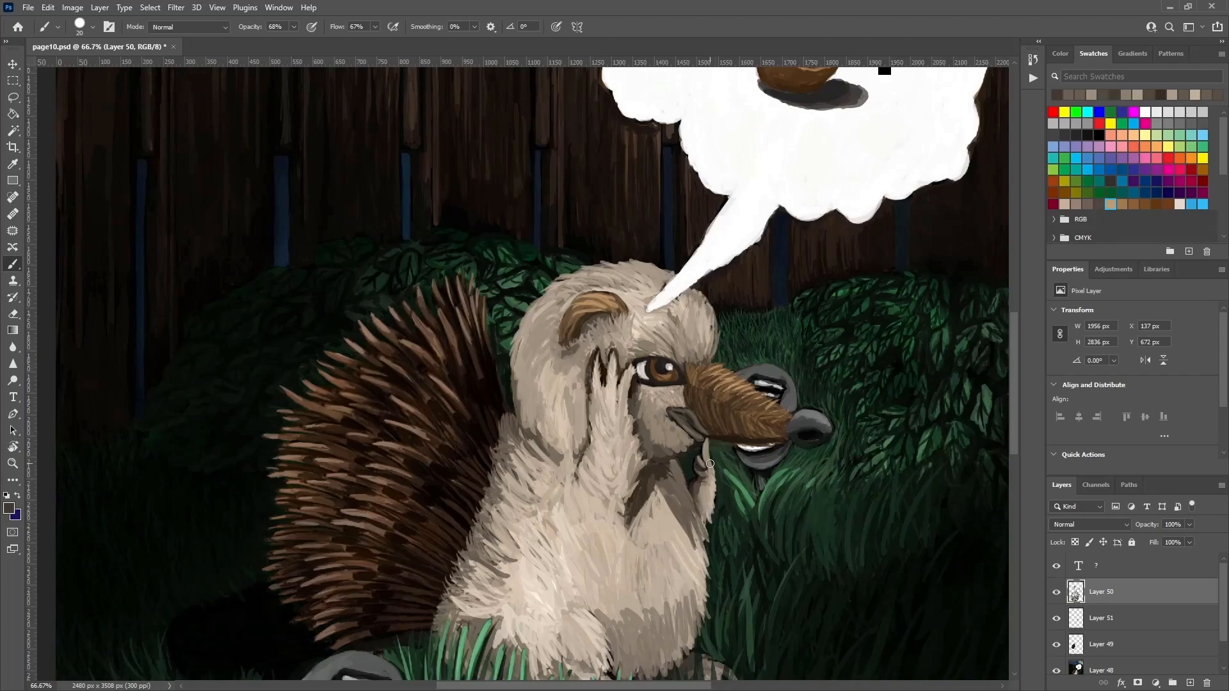
left_click(703, 524, "alt")
left_click_drag(691, 502, 698, 472)
left_click(669, 477, "alt")
left_click(669, 456, "alt")
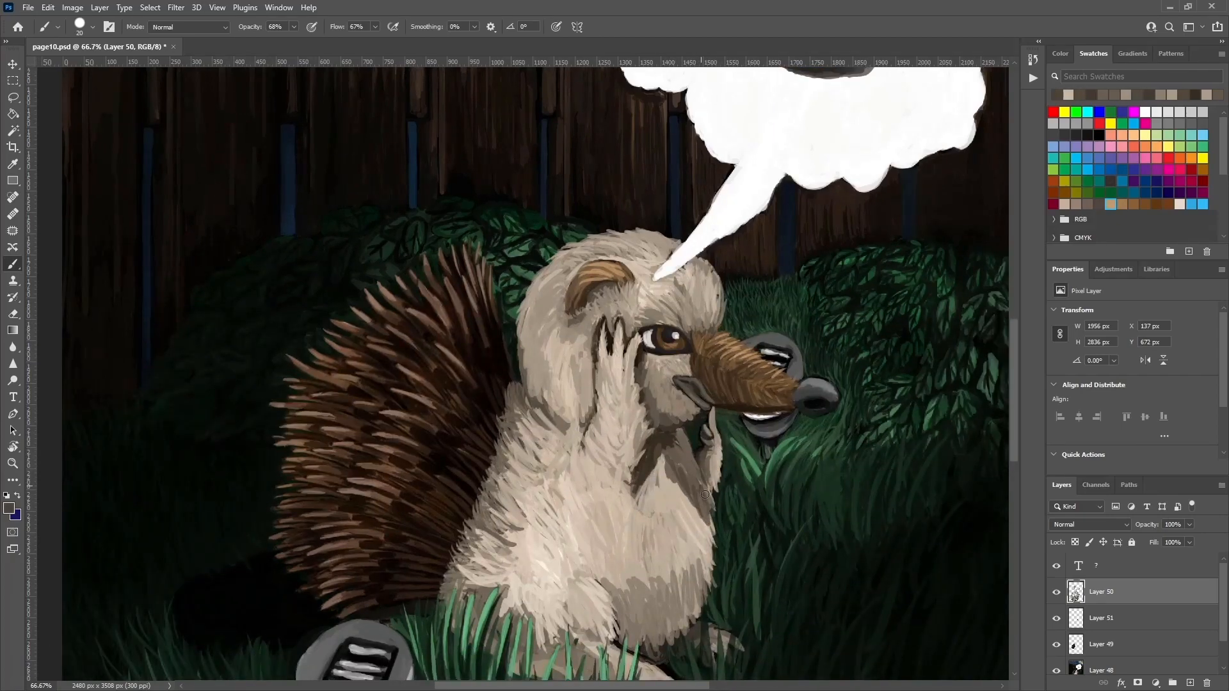
left_click(666, 472, "alt")
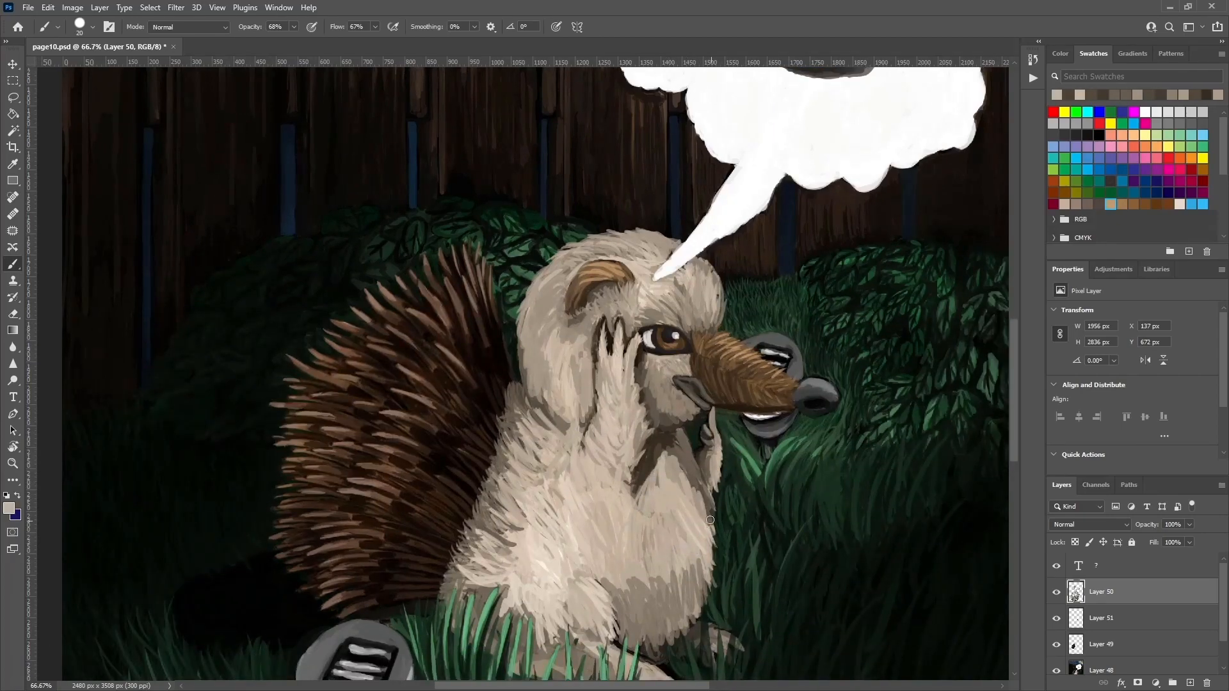
left_click(682, 467, "alt")
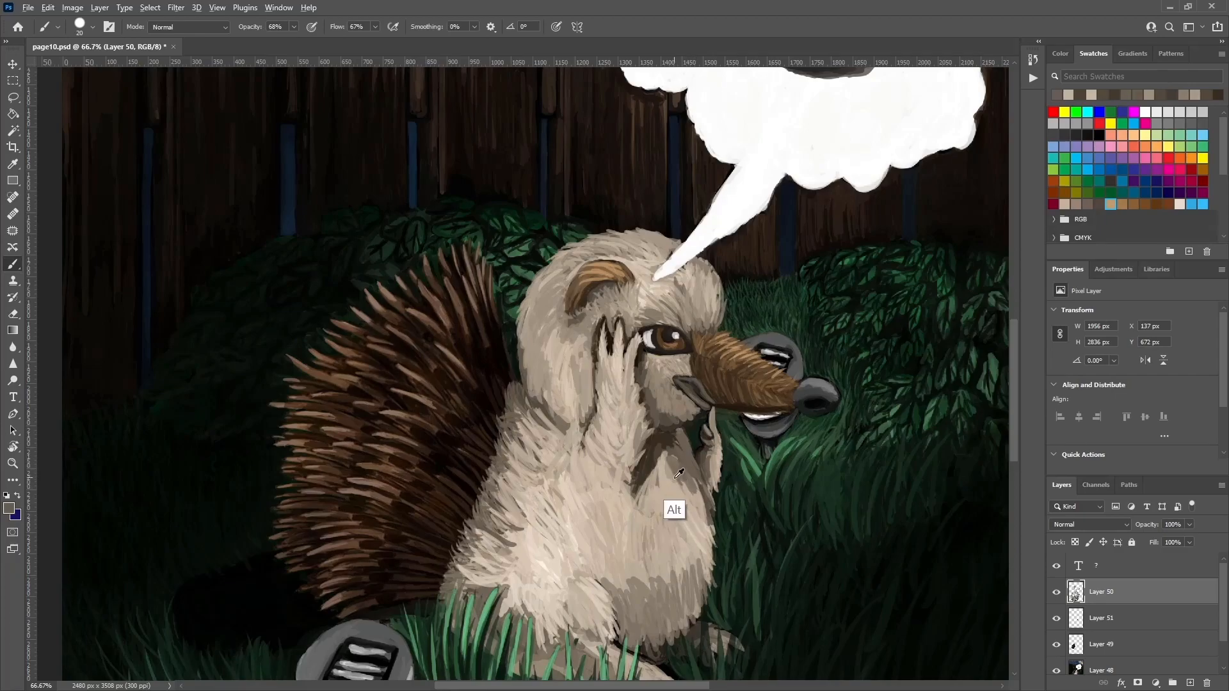
left_click(677, 477, "alt")
left_click(669, 450, "alt")
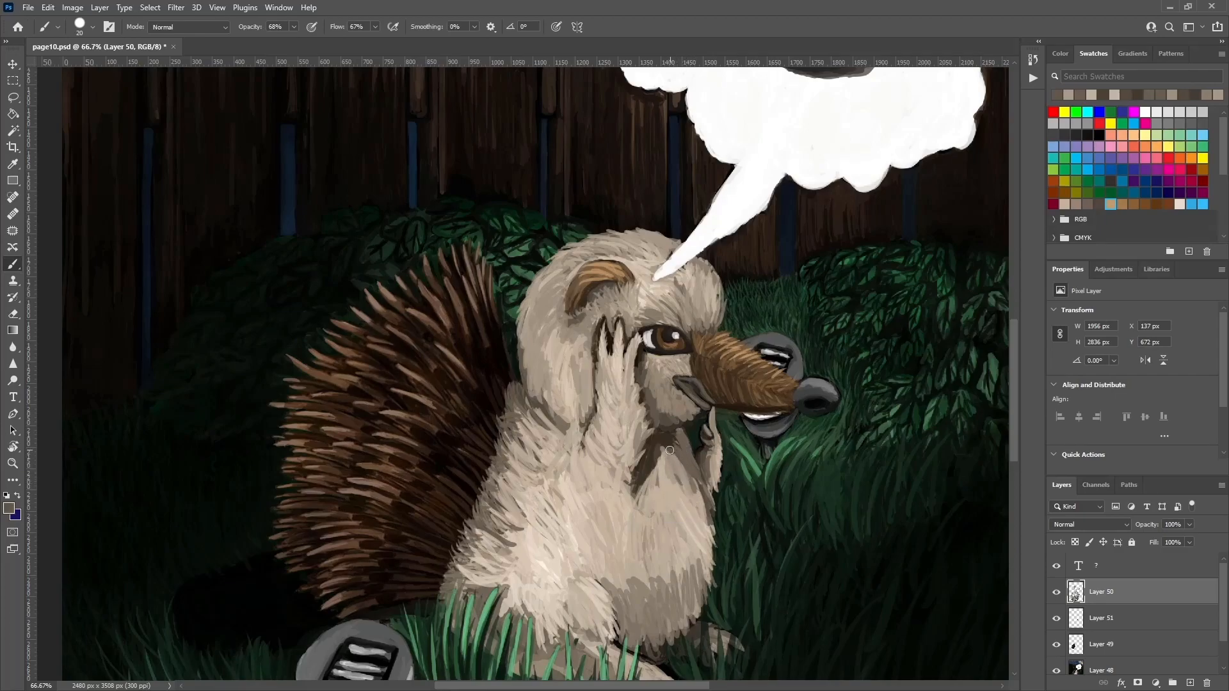
Soften the chest shading and add fur strokes along the belly's outer edge with sampled beige shades.
left_click(678, 464, "alt")
left_click(690, 462, "alt")
left_click(680, 463, "alt")
left_click(691, 612, "alt")
left_click(650, 520, "alt")
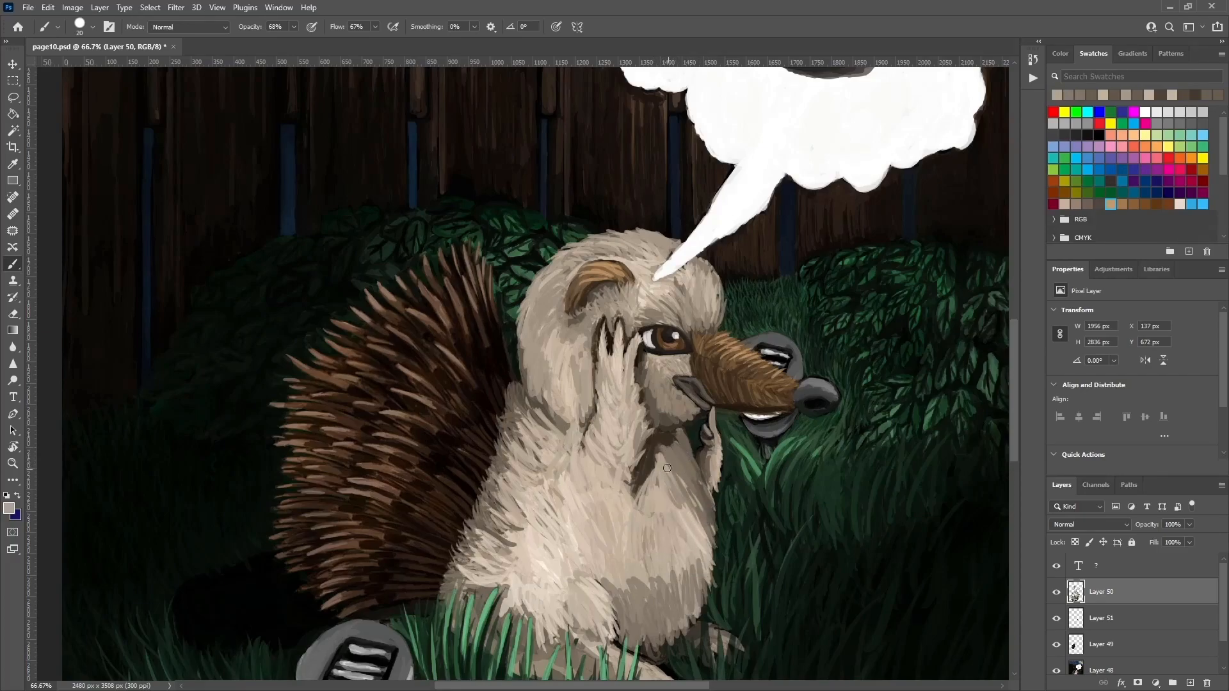
left_click(645, 428, "alt")
left_click(701, 565, "alt")
left_click_drag(704, 560, 676, 609)
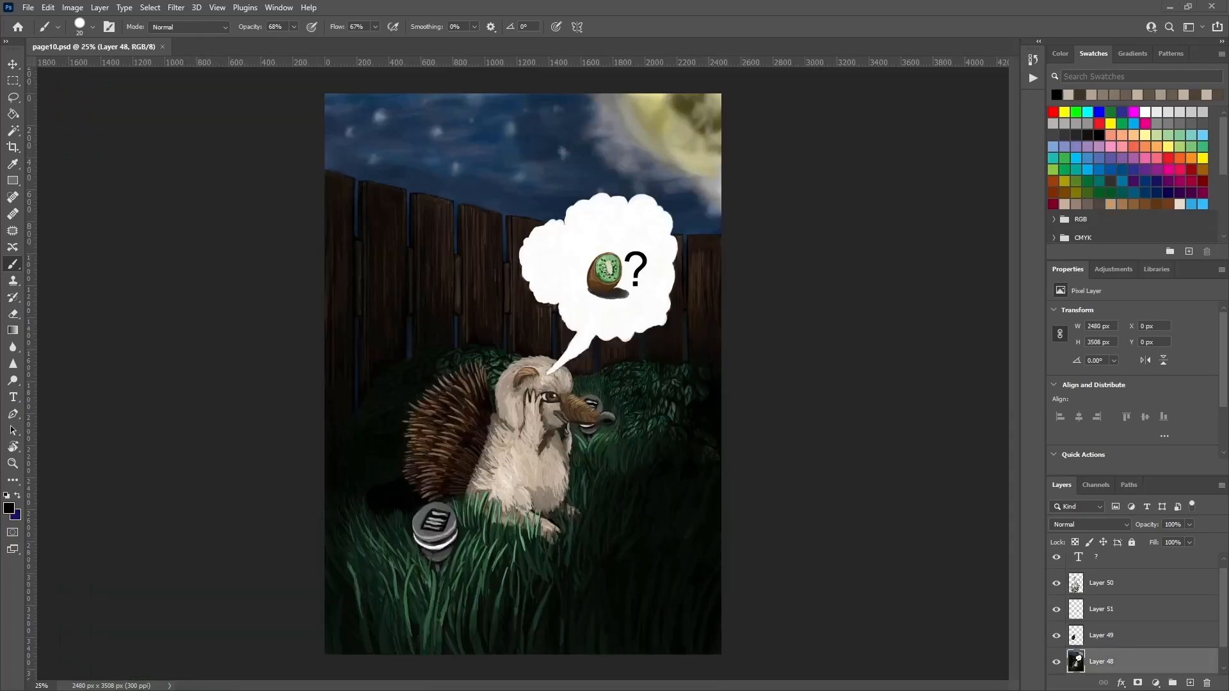
Paint dark leaves on the shaded part of the bush behind the snout on Layer 48 with sampled greens.
scroll(541, 489, "up", 3)
left_click_drag(820, 376, 813, 283)
left_click(702, 403, "alt")
left_click_drag(767, 388, 642, 516)
key("ctrl+plus")
left_click(809, 260, "alt")
left_click_drag(810, 260, 690, 307)
mouse_move(903, 267)
left_mouse_down()
mouse_move(893, 275)
mouse_move(892, 256)
mouse_move(826, 309)
mouse_move(851, 308)
left_mouse_up()
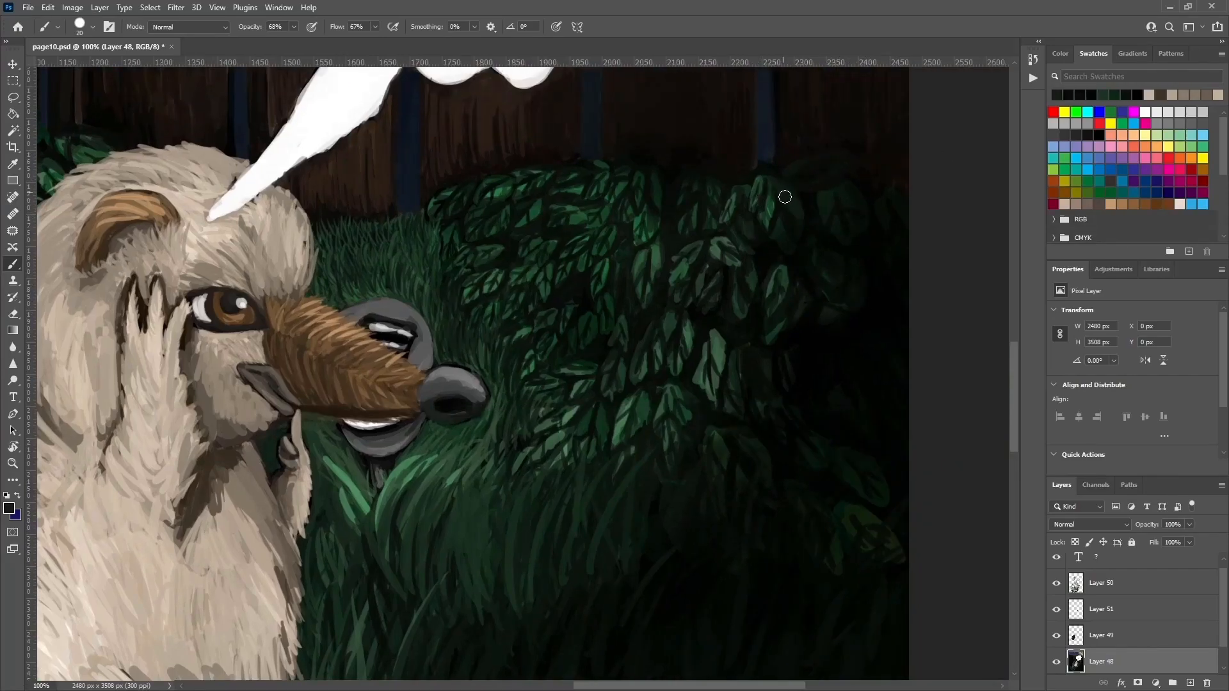
Deepen the leaves at the bush's outer end near the canvas edge with near-black green strokes.
left_click_drag(785, 196, 786, 207)
mouse_move(824, 278)
left_mouse_down()
mouse_move(816, 252)
mouse_move(818, 279)
mouse_move(833, 226)
mouse_move(837, 285)
mouse_move(869, 270)
mouse_move(862, 279)
mouse_move(838, 257)
left_mouse_up()
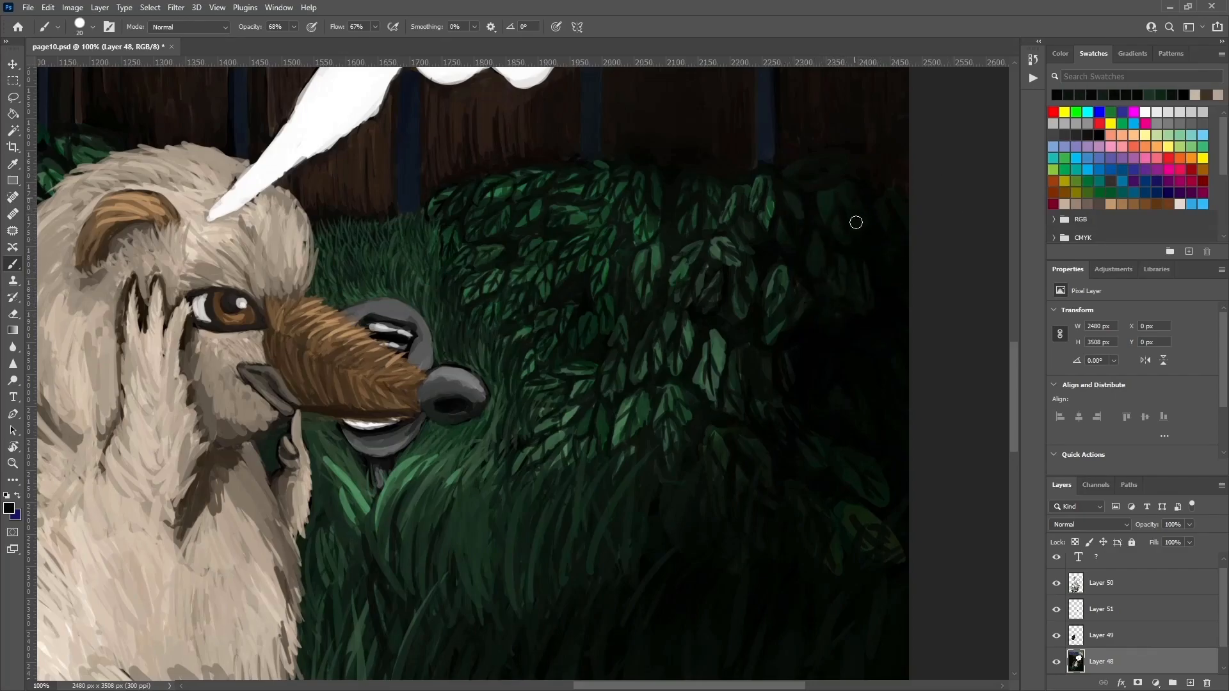
mouse_move(851, 221)
left_mouse_down()
mouse_move(883, 187)
mouse_move(851, 198)
mouse_move(844, 217)
mouse_move(826, 187)
mouse_move(842, 228)
mouse_move(890, 200)
left_mouse_up()
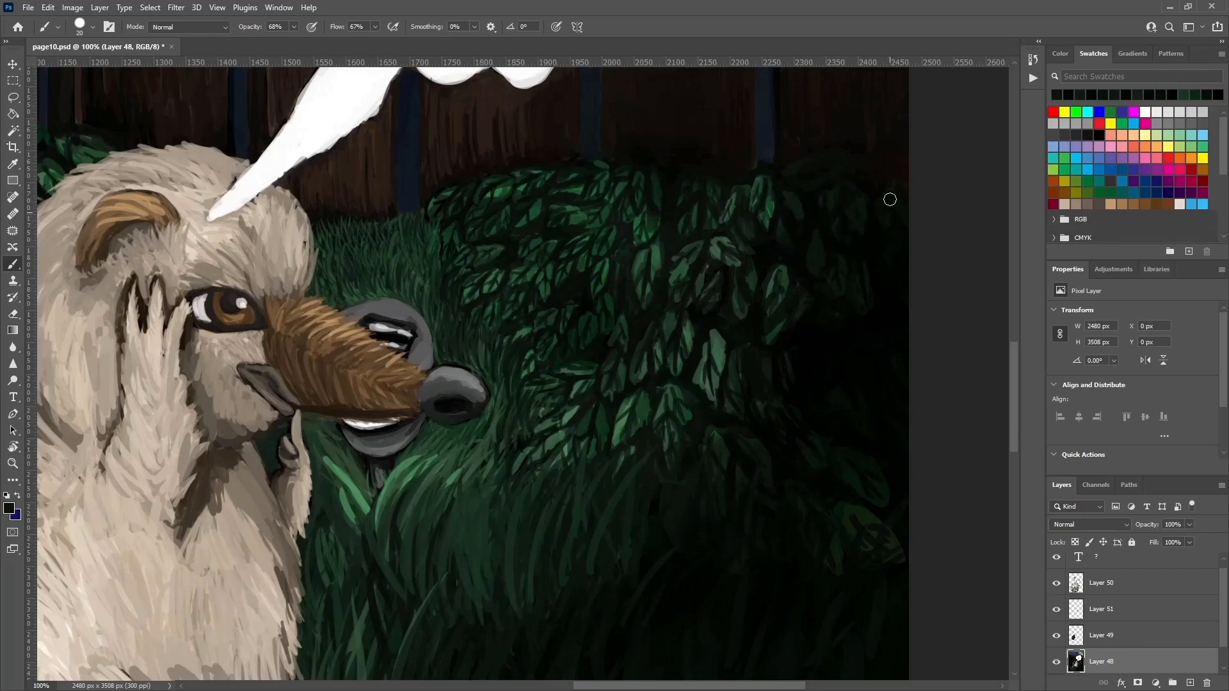
left_click_drag(892, 268, 884, 229)
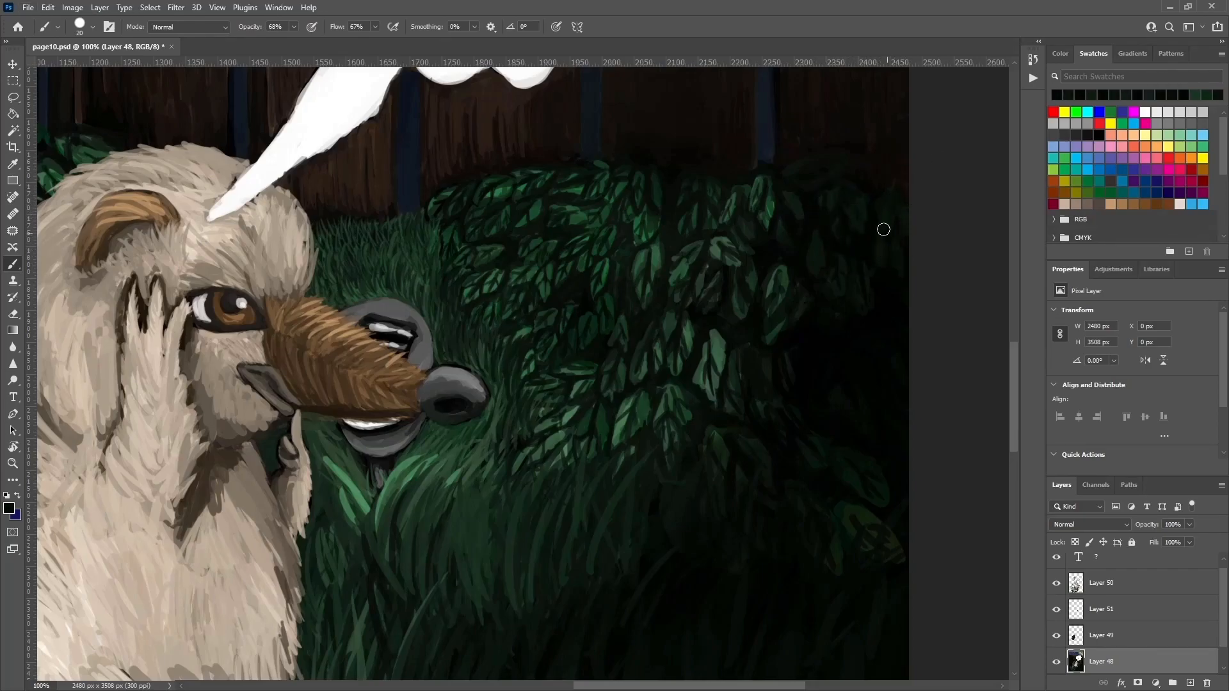
left_click_drag(737, 446, 740, 351)
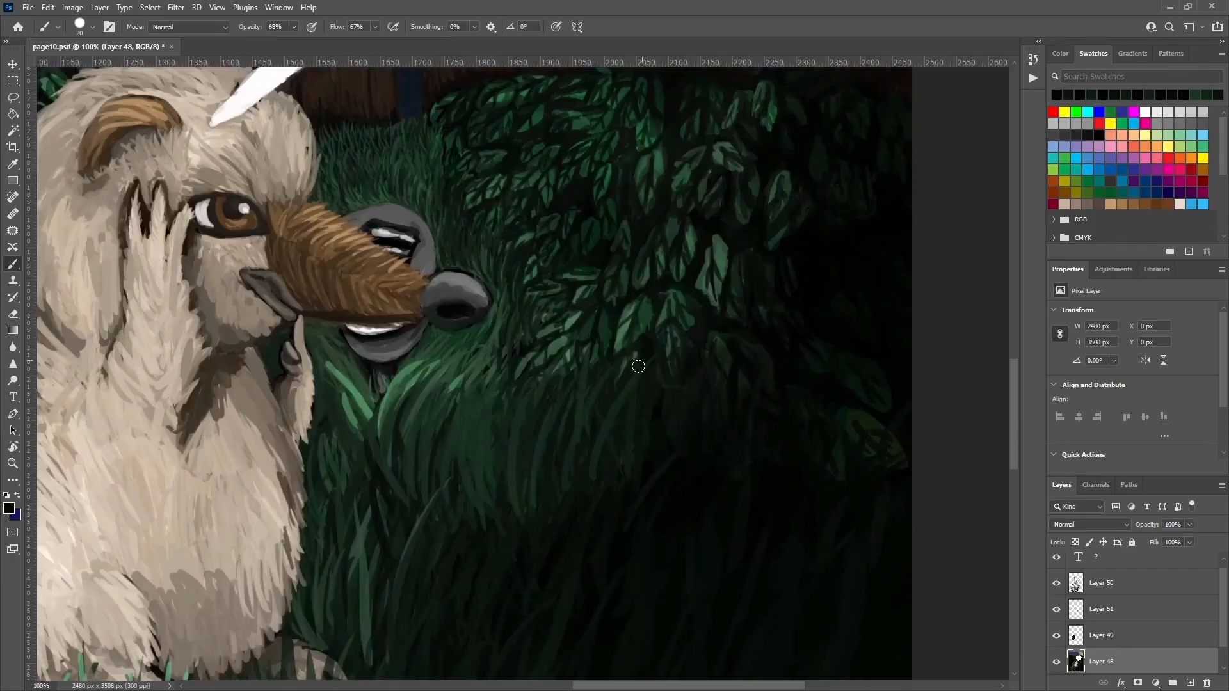
Darken the white slots and rim of the lamp behind the snout with sampled greys.
scroll(640, 355, "down", 4)
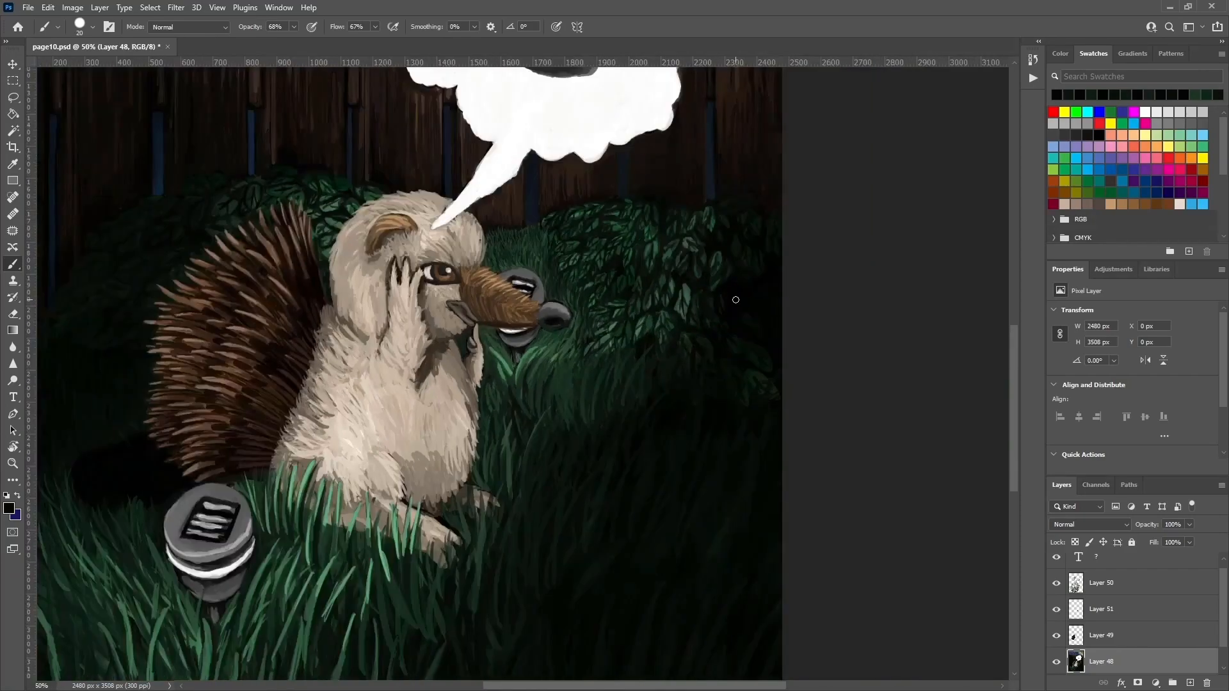
scroll(700, 290, "up", 4)
left_click(700, 290, "alt")
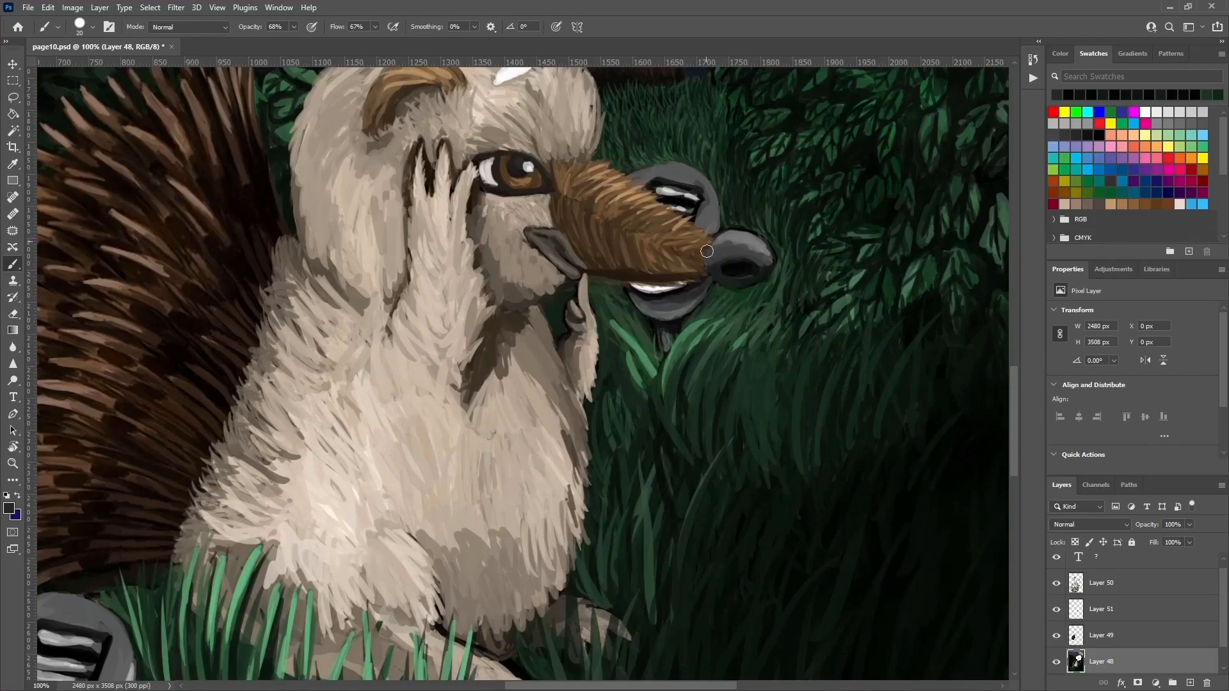
left_click(729, 210, "alt")
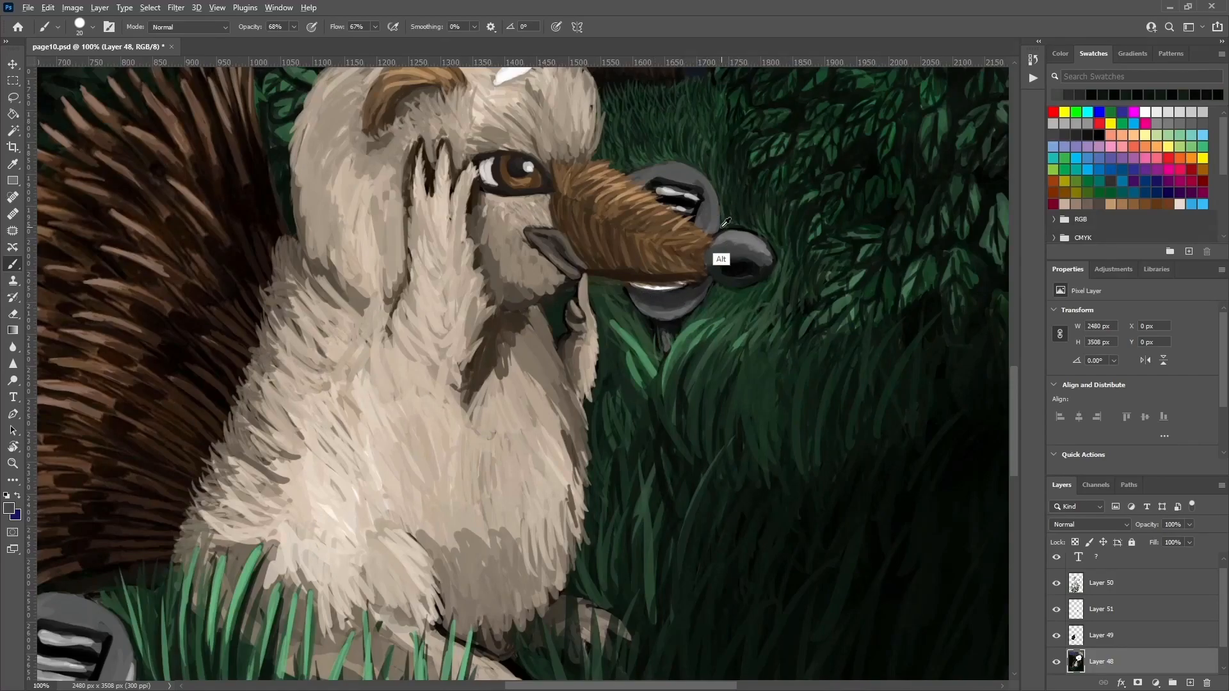
mouse_move(707, 195)
left_mouse_down()
mouse_move(659, 180)
mouse_move(701, 208)
mouse_move(675, 188)
mouse_move(708, 205)
mouse_move(659, 192)
mouse_move(717, 201)
mouse_move(646, 168)
left_mouse_up()
left_click(693, 208, "alt")
left_click(721, 256, "alt")
left_click(733, 224, "alt")
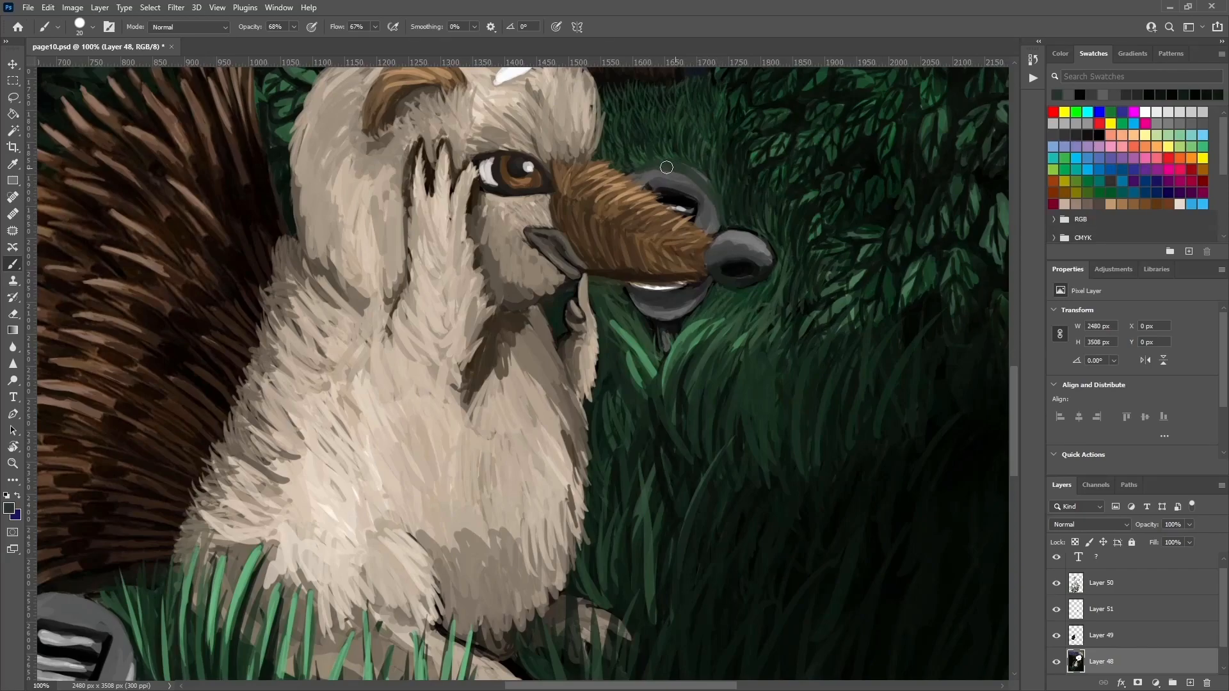
Repaint the lamp's rim and base behind the snout in darker grey, undoing one stray stroke.
left_click_drag(721, 217, 716, 189)
mouse_move(707, 288)
left_mouse_down()
mouse_move(653, 336)
mouse_move(669, 320)
mouse_move(641, 294)
mouse_move(678, 313)
mouse_move(666, 312)
left_mouse_up()
left_click(659, 331, "alt")
key("ctrl+z")
left_click_drag(710, 221, 655, 177)
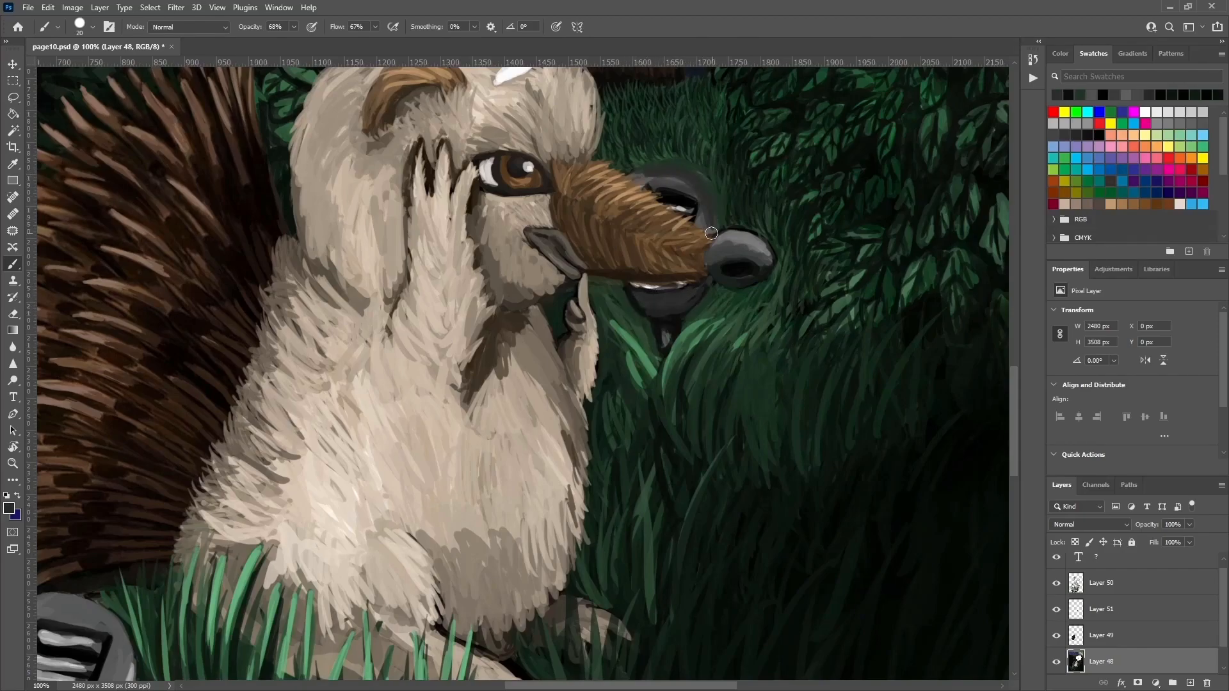
left_click_drag(713, 215, 688, 165)
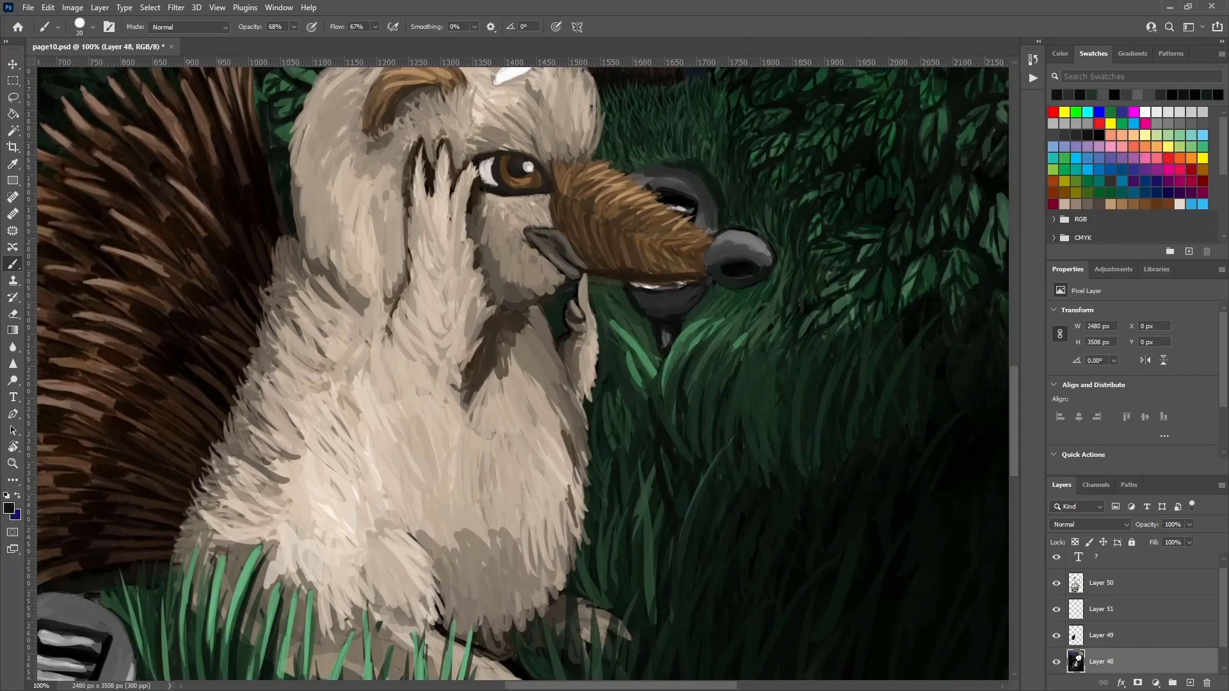
Move Layer 51 below Layer 49 and create a new layer above Layer 50.
left_click(506, 385, "alt")
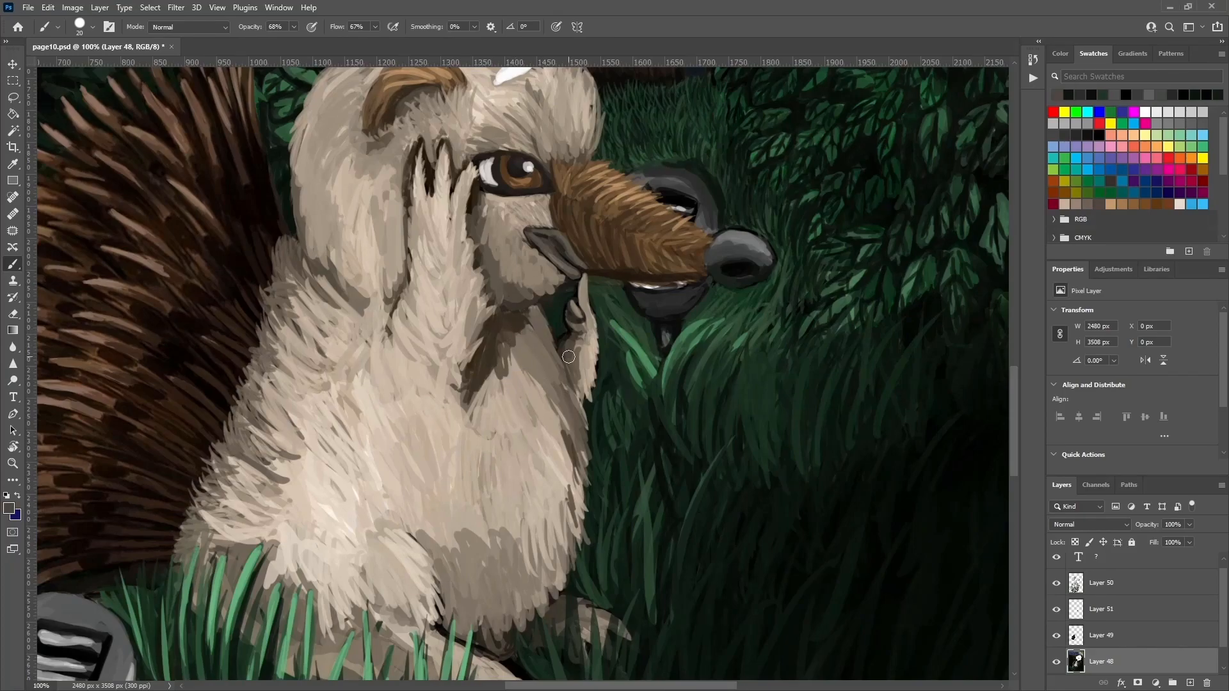
left_click(1211, 616)
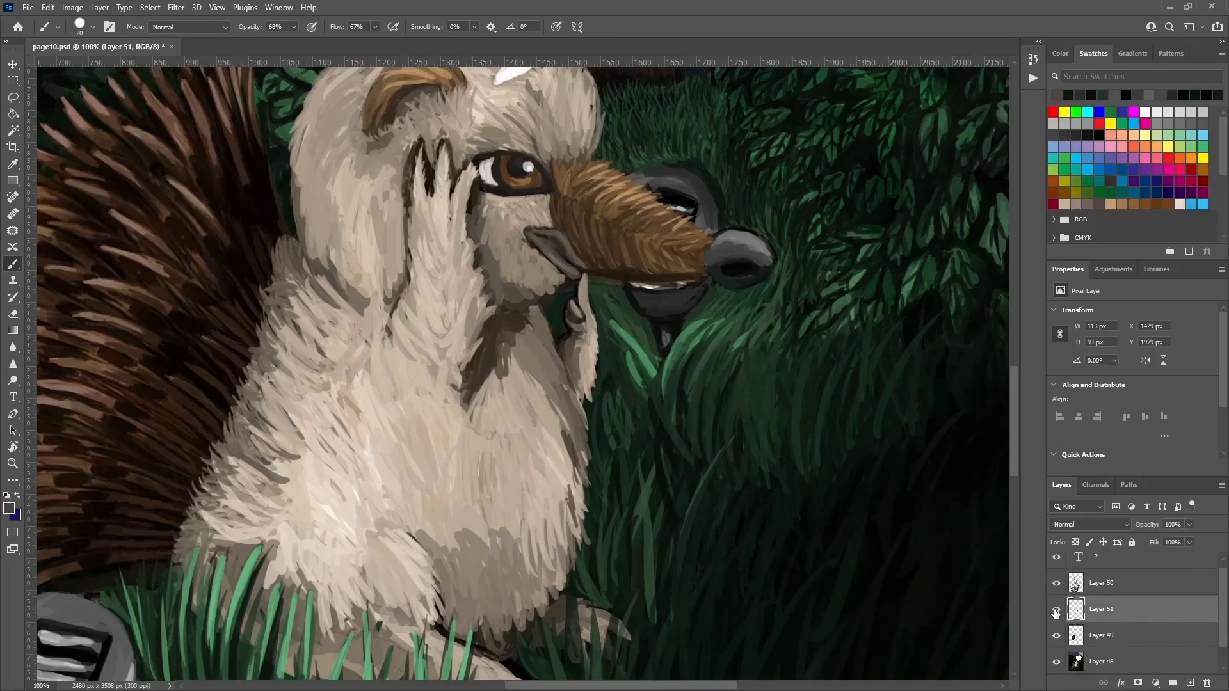
key("ctrl+bracketleft")
left_click(1098, 591)
key("ctrl+shift+alt+n")
Paint fur strokes around the cheek, chin and raised hand on Layer 52.
mouse_move(537, 314)
left_mouse_down()
mouse_move(518, 355)
mouse_move(535, 316)
mouse_move(543, 336)
mouse_move(529, 349)
mouse_move(524, 336)
left_mouse_up()
left_click_drag(495, 259, 477, 214)
mouse_move(500, 256)
left_mouse_down()
mouse_move(531, 290)
mouse_move(541, 272)
left_mouse_up()
left_click_drag(525, 275, 582, 304)
left_click_drag(467, 298, 458, 246)
mouse_move(466, 282)
left_mouse_down()
mouse_move(464, 195)
mouse_move(448, 337)
left_mouse_up()
left_click_drag(542, 240, 571, 170)
scroll(585, 267, "down", 1)
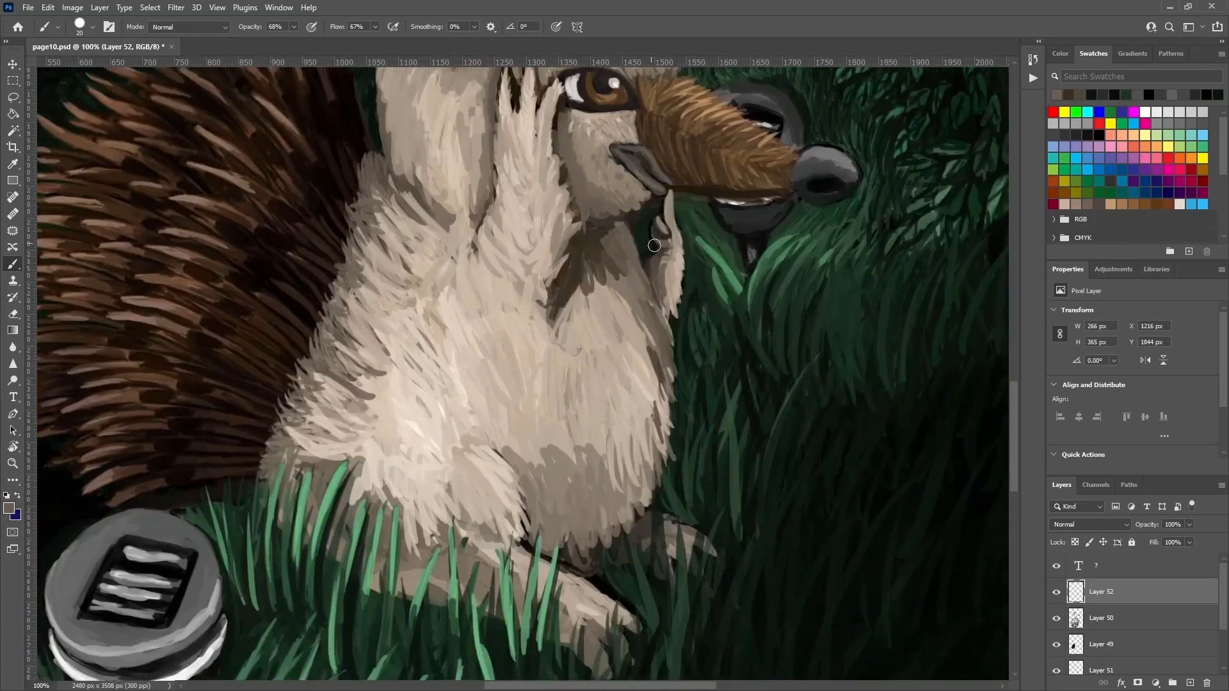
Add long fur strokes down the chest and along the belly's outer edge.
left_click_drag(659, 345, 663, 413)
left_click_drag(634, 308, 640, 368)
mouse_move(621, 269)
left_mouse_down()
mouse_move(650, 333)
mouse_move(608, 333)
left_mouse_up()
left_click_drag(596, 266, 586, 339)
left_click_drag(615, 294, 633, 358)
left_click_drag(666, 349, 656, 413)
Paint fur strokes across the lower belly and thigh with sampled beige tones.
left_click(616, 448, "alt")
left_click_drag(614, 451, 607, 489)
mouse_move(588, 440)
left_mouse_down()
mouse_move(581, 487)
mouse_move(563, 488)
left_mouse_up()
mouse_move(504, 451)
left_mouse_down()
mouse_move(516, 489)
mouse_move(502, 485)
mouse_move(462, 557)
mouse_move(465, 587)
left_mouse_up()
left_click(490, 456, "alt")
left_click_drag(465, 576, 491, 496)
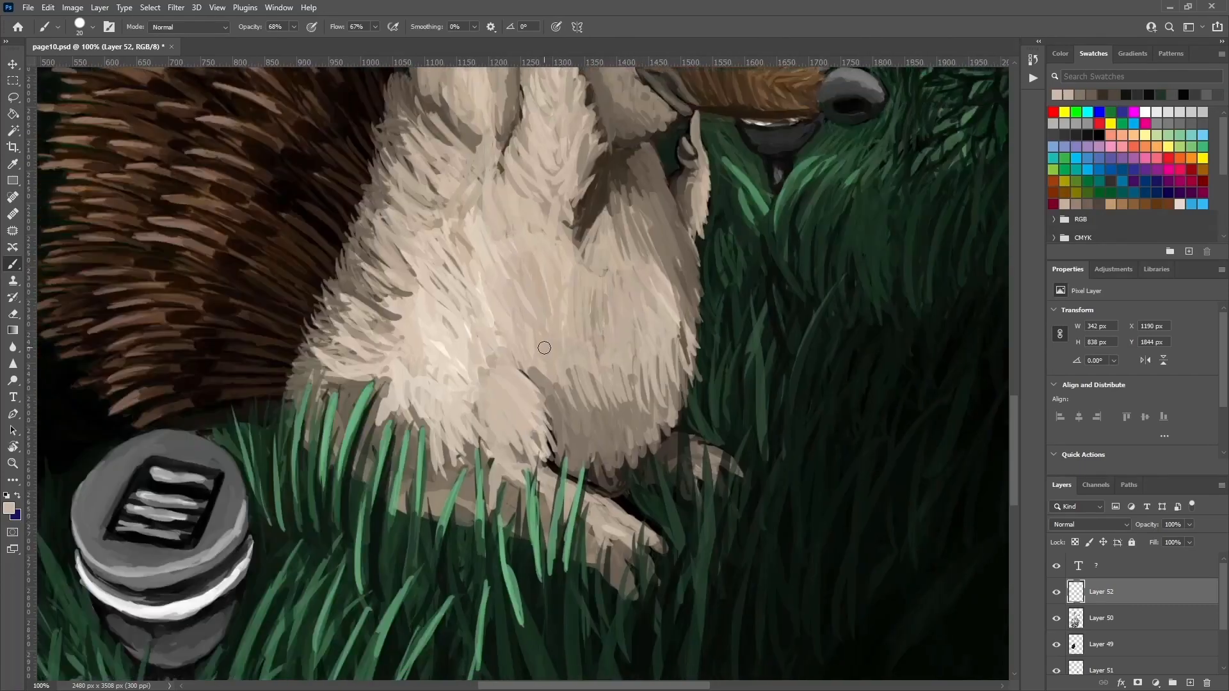
left_click(486, 461, "alt")
mouse_move(493, 435)
left_mouse_down()
mouse_move(491, 471)
mouse_move(475, 477)
mouse_move(467, 525)
left_mouse_up()
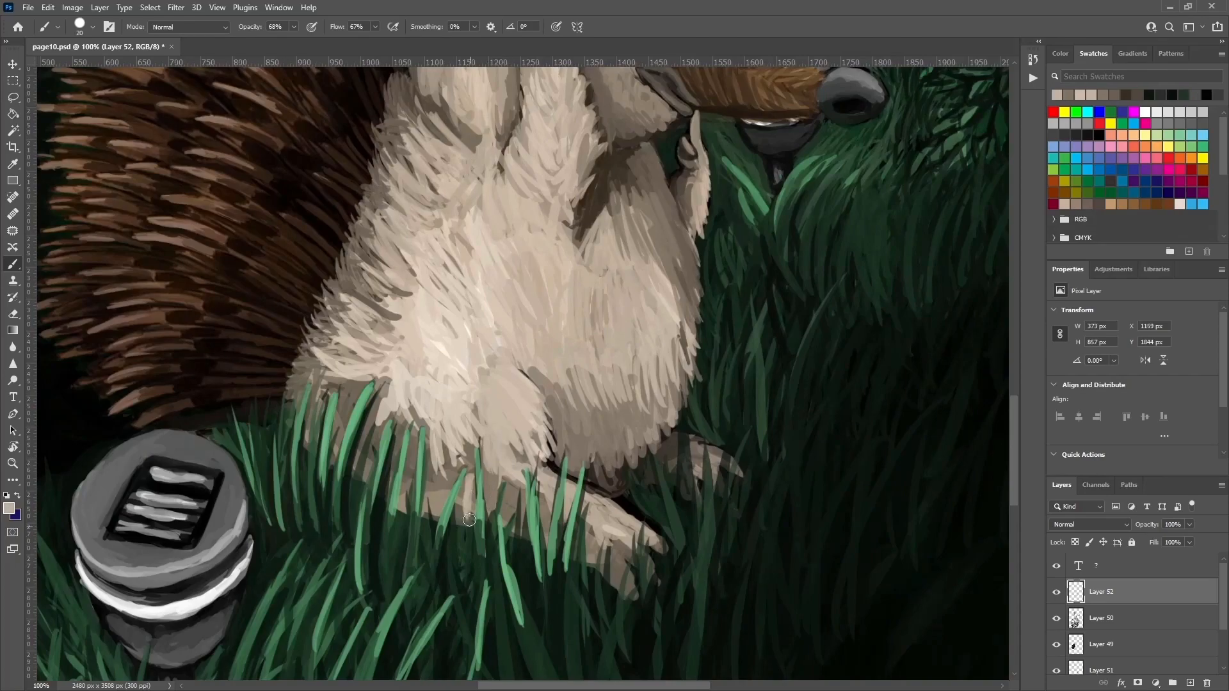
Add beige fur strokes along the lower flank and hip between the grass blades.
left_click_drag(452, 438, 441, 498)
left_click_drag(418, 451, 410, 487)
left_click_drag(416, 419, 403, 487)
mouse_move(402, 461)
left_mouse_down()
mouse_move(386, 418)
mouse_move(375, 457)
left_mouse_up()
left_click_drag(379, 398, 367, 435)
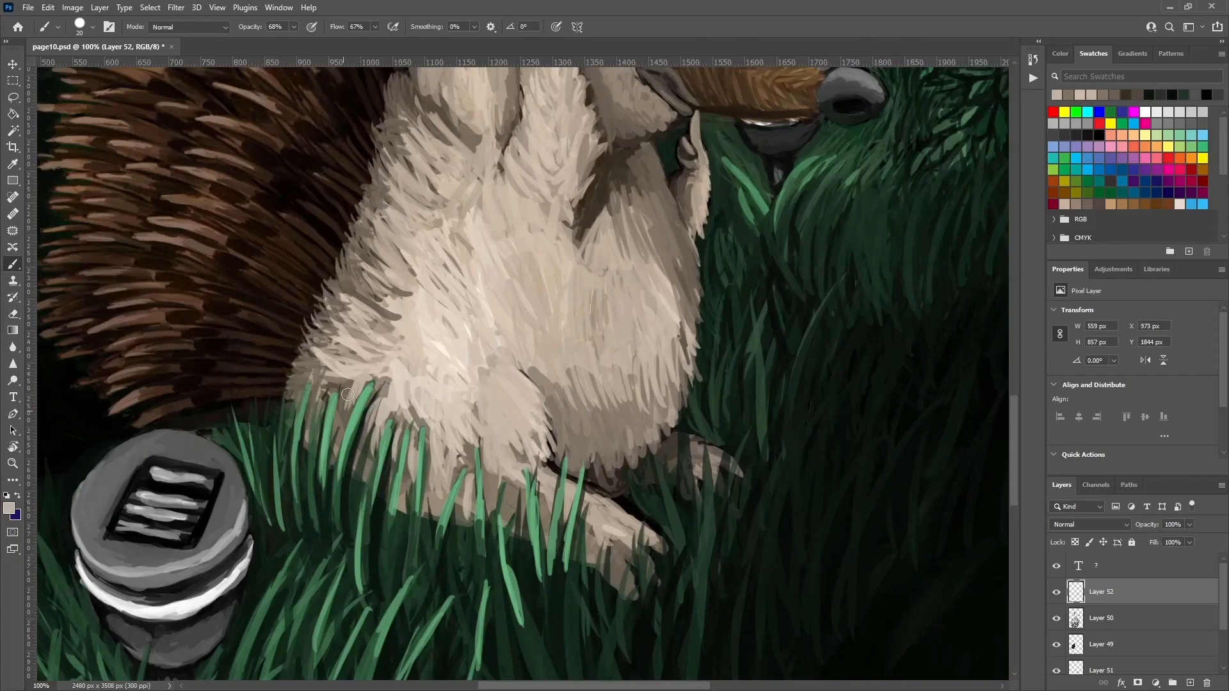
left_click_drag(354, 383, 342, 431)
left_click_drag(334, 384, 325, 420)
left_click_drag(320, 386, 312, 412)
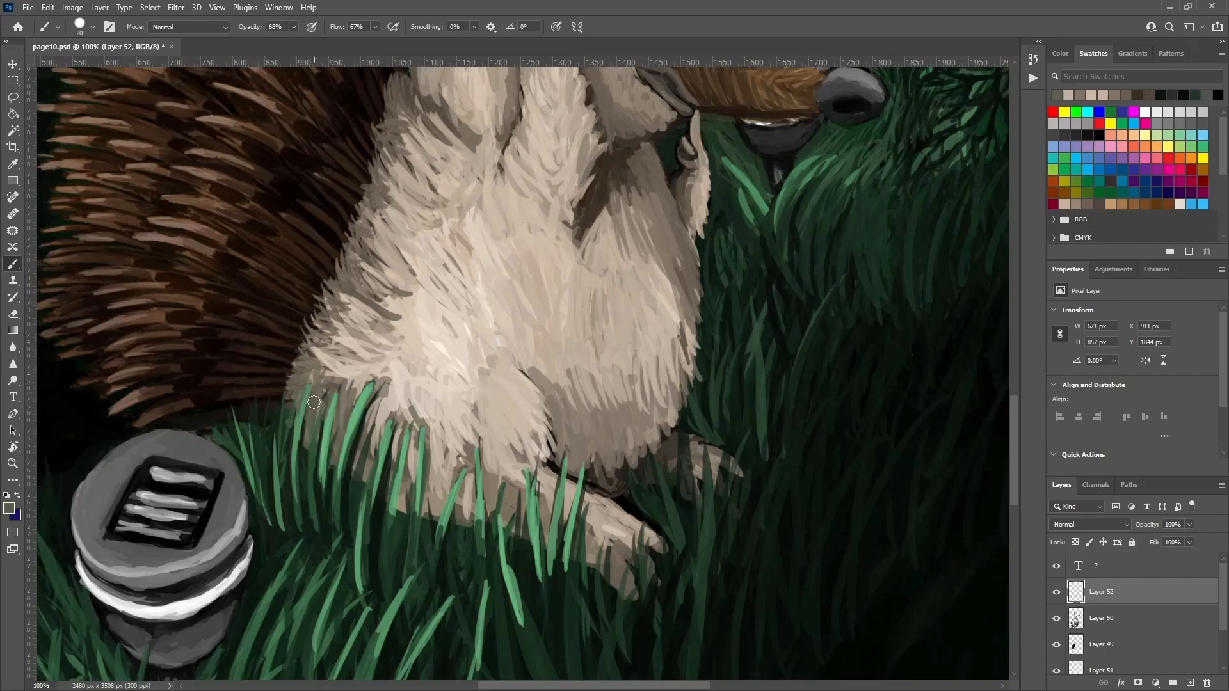
Add darker fur strokes along the lower leg and beneath the belly near the feet.
mouse_move(437, 474)
left_mouse_down()
mouse_move(428, 513)
mouse_move(462, 506)
left_mouse_up()
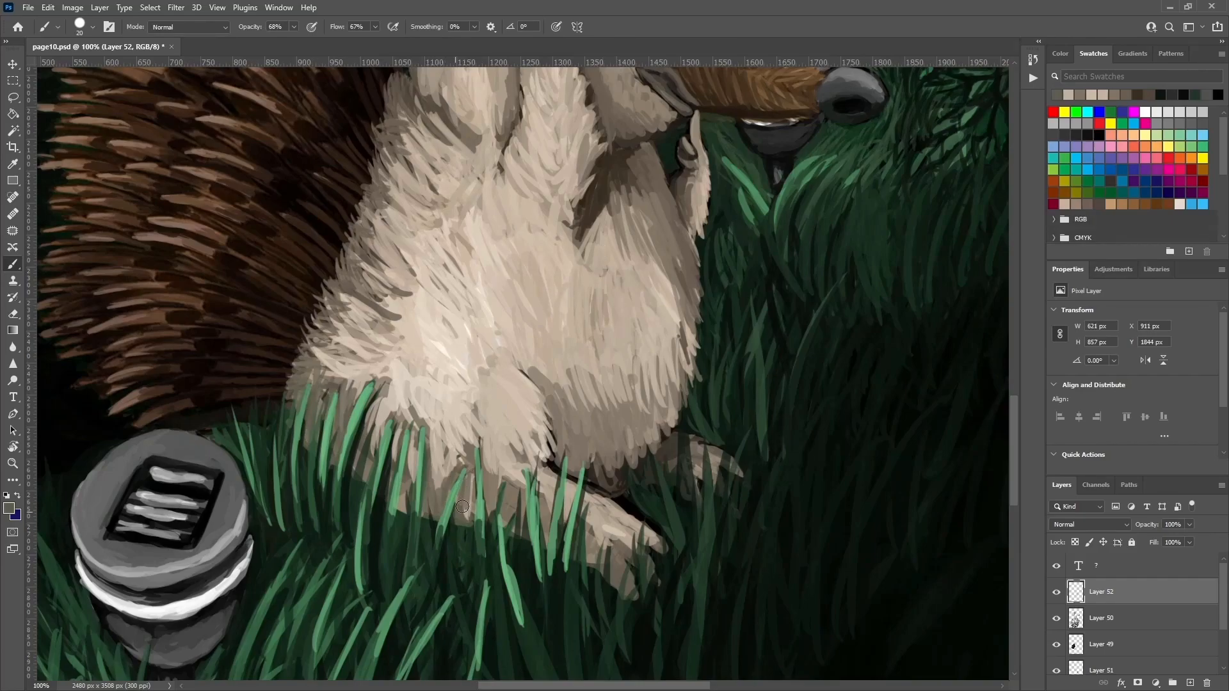
left_click_drag(550, 514, 552, 482)
mouse_move(590, 402)
left_mouse_down()
mouse_move(591, 461)
mouse_move(554, 405)
mouse_move(560, 455)
mouse_move(547, 387)
mouse_move(570, 420)
left_mouse_up()
mouse_move(605, 472)
left_mouse_down()
mouse_move(666, 400)
mouse_move(678, 444)
left_mouse_up()
left_click_drag(823, 436, 819, 263)
Paint dark grass blades in the shadowed area in front of the feet with sampled greens.
left_click(728, 467, "alt")
mouse_move(727, 466)
left_mouse_down()
mouse_move(755, 374)
mouse_move(769, 407)
mouse_move(747, 525)
left_mouse_up()
left_click(766, 406, "alt")
left_click_drag(747, 525, 767, 454)
mouse_move(783, 365)
left_mouse_down()
mouse_move(748, 462)
mouse_move(780, 357)
mouse_move(796, 459)
left_mouse_up()
left_click(747, 463, "alt")
left_click_drag(795, 459, 850, 289)
Repaint a tall grass blade below the animal's leg with sampled dark and light greens.
left_click_drag(559, 402, 560, 471)
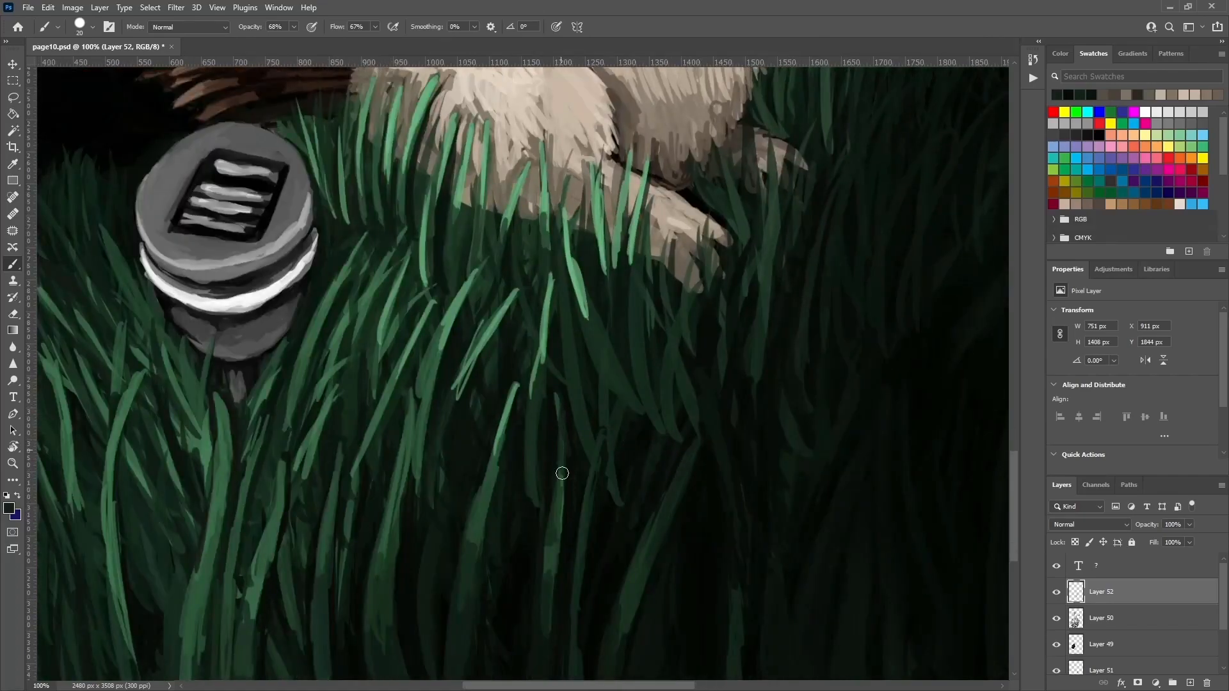
left_click(557, 416, "alt")
mouse_move(559, 392)
left_mouse_down()
mouse_move(560, 521)
mouse_move(565, 458)
left_mouse_up()
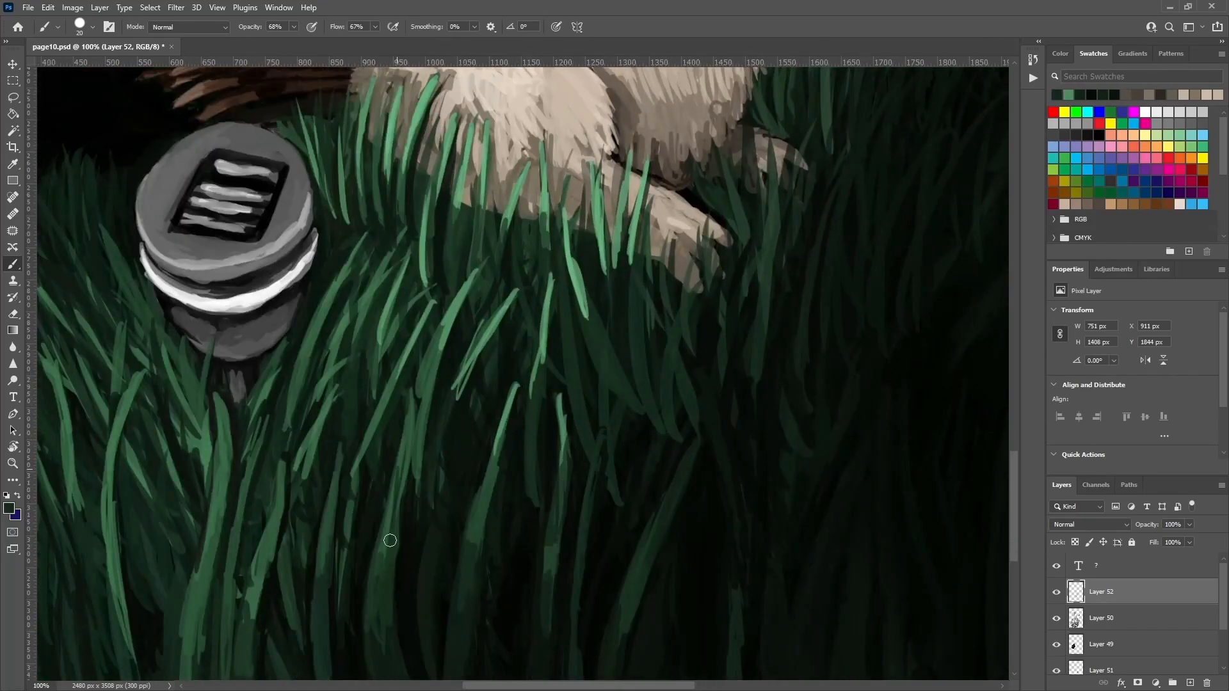
Paint dark strokes between the grass blades below and right of the front lamp.
left_click(397, 470, "alt")
left_click_drag(398, 469, 394, 531)
left_click_drag(412, 394, 409, 488)
left_click_drag(380, 437, 377, 469)
left_click_drag(356, 379, 348, 442)
Repaint the grass blades just right of the front lamp with sampled light and mid greens.
left_click(387, 296, "alt")
mouse_move(398, 289)
left_mouse_down()
mouse_move(354, 425)
mouse_move(411, 272)
mouse_move(352, 390)
mouse_move(357, 419)
left_mouse_up()
left_click(411, 272, "alt")
left_click(356, 420, "alt")
mouse_move(362, 368)
left_mouse_down()
mouse_move(351, 401)
mouse_move(395, 262)
mouse_move(376, 328)
left_mouse_up()
left_click(364, 358, "alt")
left_click(408, 310, "alt")
left_click_drag(407, 254, 363, 378)
left_click(360, 365, "alt")
left_click_drag(361, 365, 356, 406)
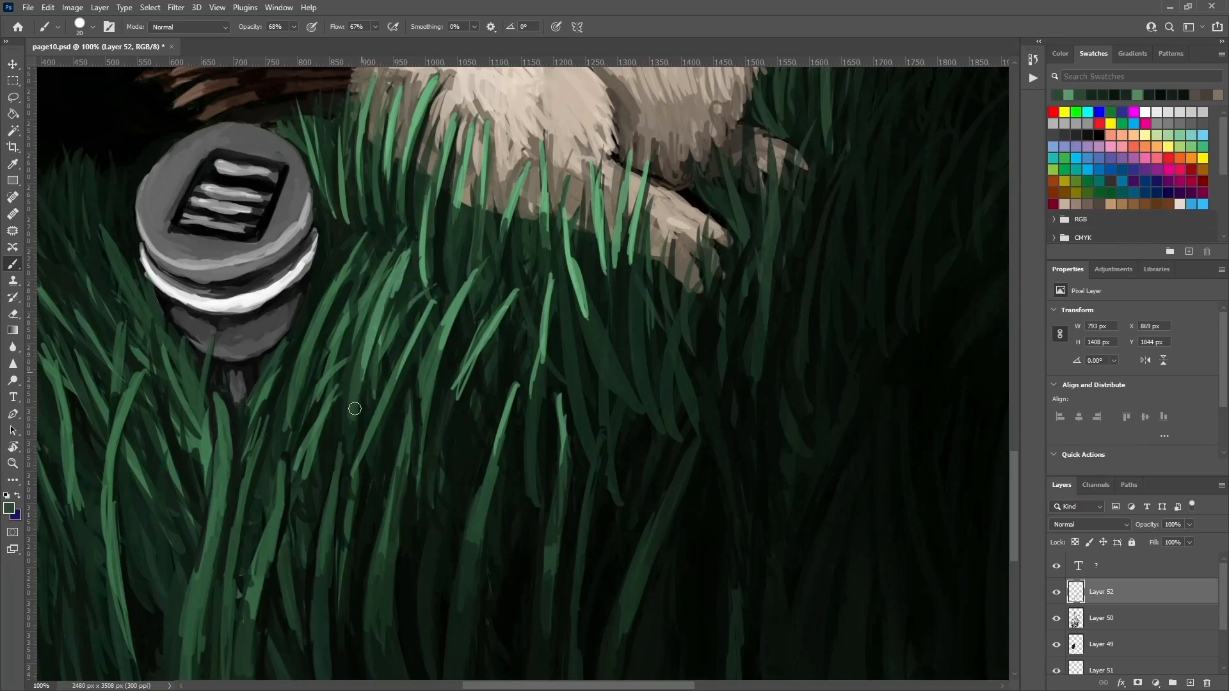
Darken the underside and stem of the lamp behind the animal's snout with sampled near-black.
mouse_move(403, 348)
left_mouse_down()
mouse_move(499, 329)
mouse_move(565, 287)
mouse_move(100, 646)
left_mouse_up()
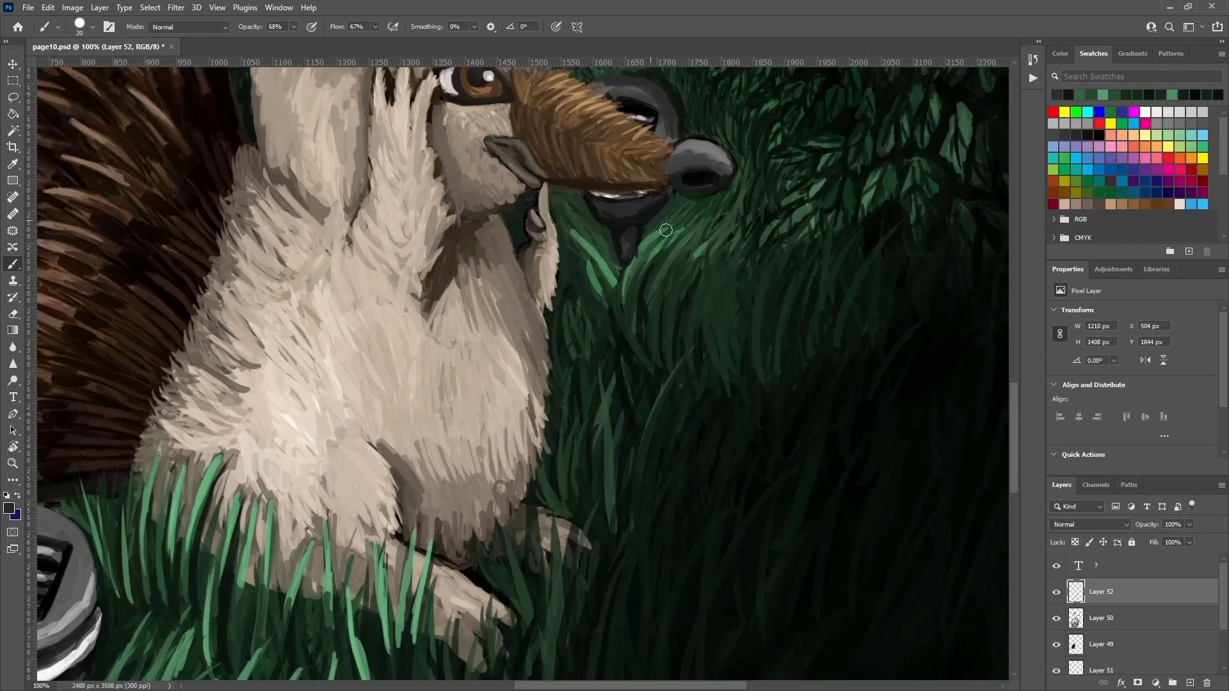
scroll(679, 243, "up", 3)
left_click_drag(782, 165, 779, 306)
mouse_move(726, 194)
left_mouse_down()
mouse_move(609, 144)
mouse_move(743, 233)
mouse_move(730, 181)
mouse_move(741, 255)
mouse_move(609, 384)
mouse_move(689, 378)
left_mouse_up()
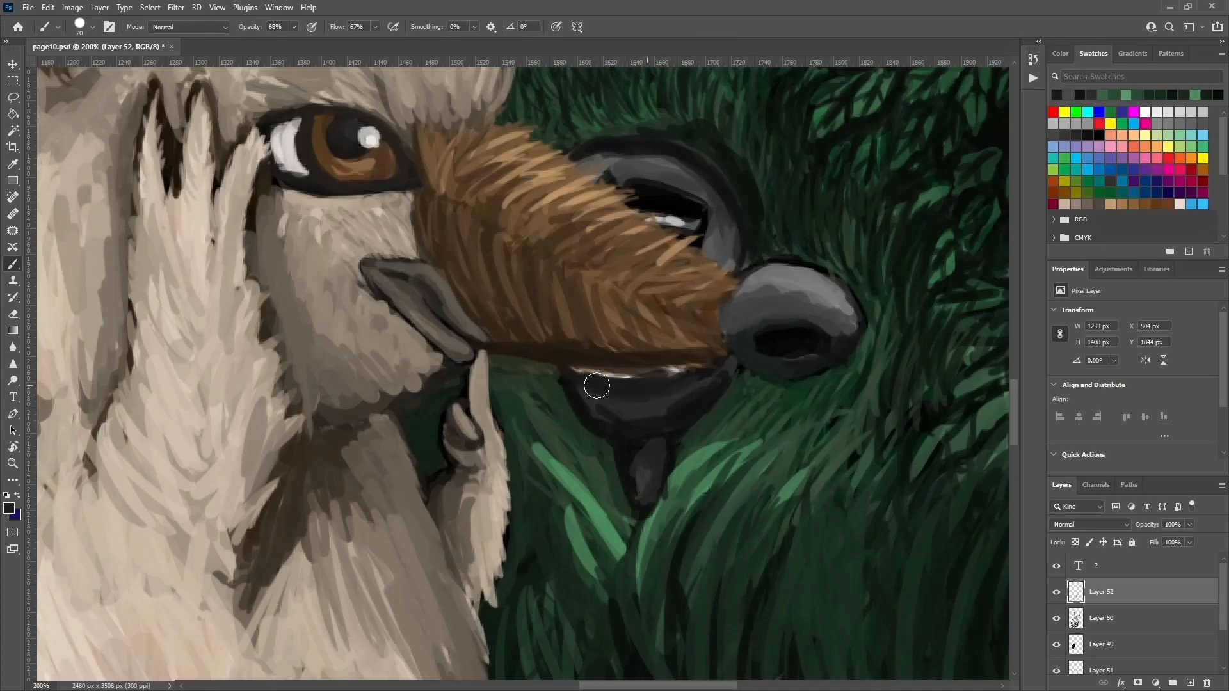
key("alt")
left_click(725, 183, "alt")
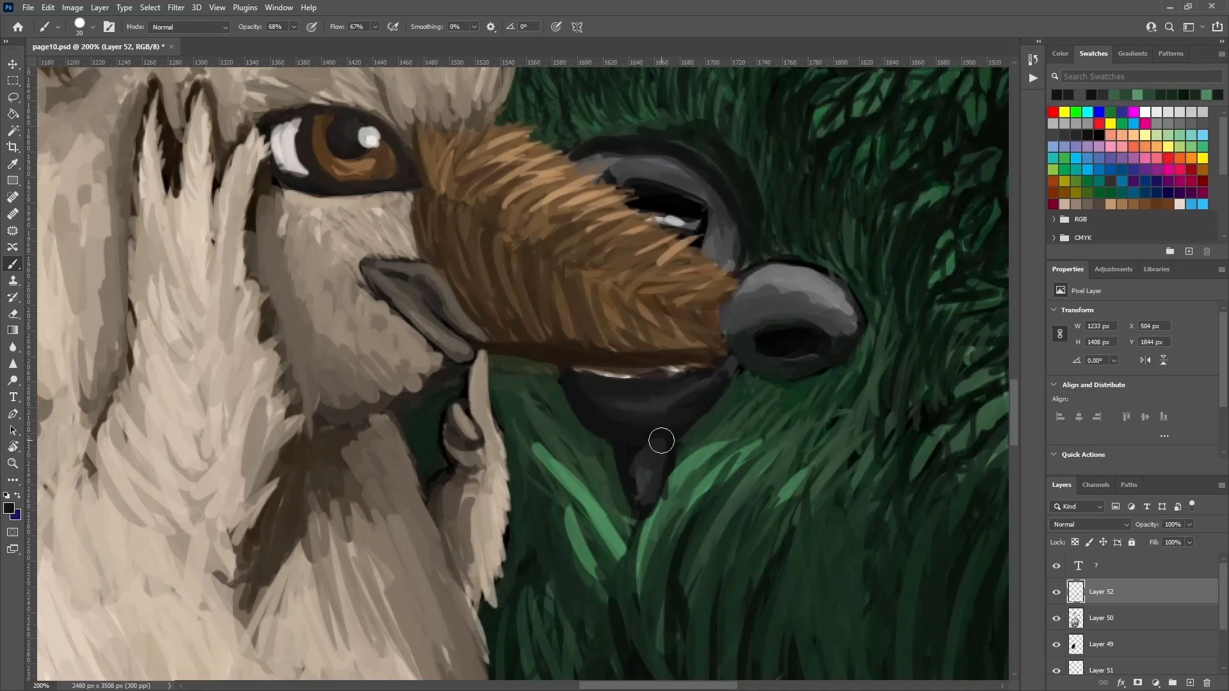
mouse_move(568, 371)
left_mouse_down()
mouse_move(639, 439)
mouse_move(694, 403)
left_mouse_up()
left_click_drag(630, 443, 644, 509)
Set the brush size to 12 and refine the rear lamp's underside just below the snout with sampled greys.
left_click(677, 386, "alt")
right_click(678, 378)
type("12")
key("Return")
mouse_move(675, 374)
left_mouse_down()
mouse_move(631, 384)
mouse_move(583, 374)
mouse_move(601, 403)
mouse_move(711, 403)
mouse_move(614, 423)
mouse_move(616, 490)
mouse_move(644, 467)
mouse_move(639, 433)
mouse_move(680, 387)
mouse_move(606, 379)
mouse_move(697, 385)
mouse_move(634, 408)
mouse_move(639, 393)
mouse_move(701, 384)
left_mouse_up()
left_click(723, 176, "alt")
left_click(713, 410, "alt")
Clean up the rear lamp's upper rim with sampled greys and cover its dark outline with green grass strokes.
mouse_move(732, 244)
left_mouse_down()
mouse_move(634, 146)
mouse_move(586, 152)
mouse_move(654, 148)
mouse_move(743, 243)
mouse_move(649, 147)
mouse_move(580, 148)
mouse_move(678, 144)
mouse_move(579, 137)
mouse_move(636, 128)
mouse_move(734, 182)
mouse_move(740, 259)
mouse_move(714, 157)
mouse_move(672, 158)
mouse_move(736, 230)
mouse_move(663, 181)
mouse_move(719, 196)
left_mouse_up()
left_click(644, 210, "alt")
left_click(750, 255, "alt")
left_click(703, 151, "alt")
left_click(733, 247, "alt")
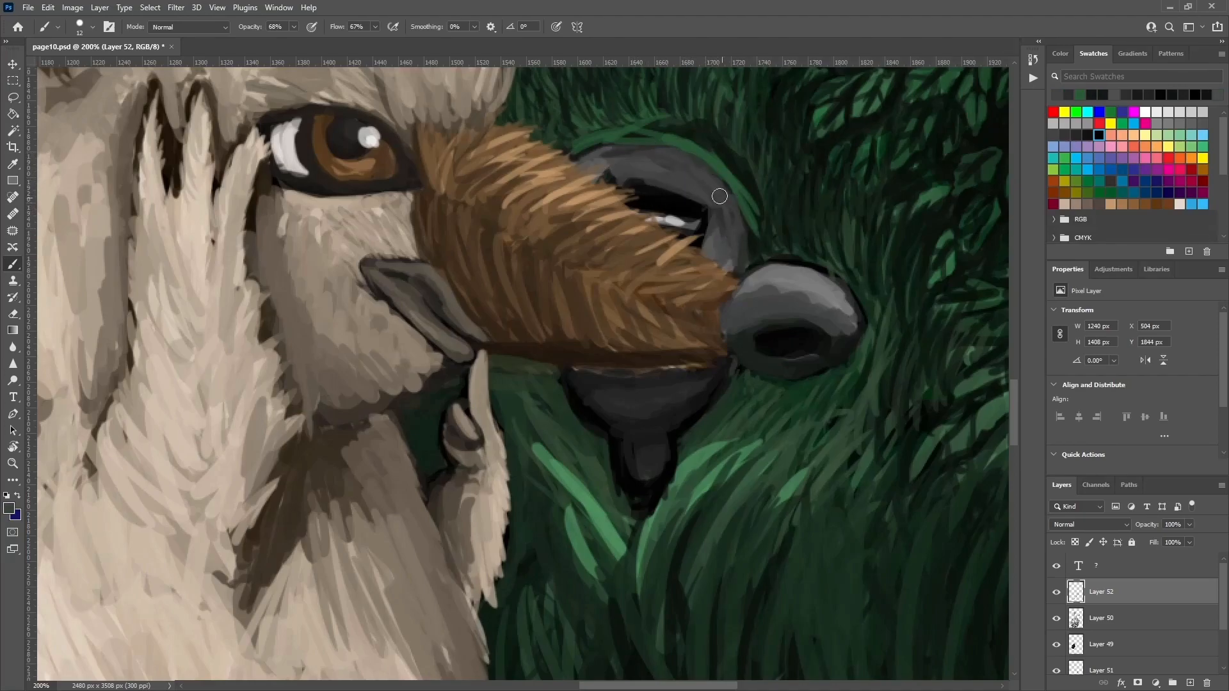
Shade the rear lamp's lower bowl and stem with sampled greys and dark edge strokes.
mouse_move(672, 391)
left_mouse_down()
mouse_move(584, 378)
mouse_move(673, 396)
left_mouse_up()
left_click(678, 400, "alt")
mouse_move(576, 378)
left_mouse_down()
mouse_move(626, 425)
mouse_move(643, 410)
left_mouse_up()
mouse_move(729, 374)
left_mouse_down()
mouse_move(629, 429)
mouse_move(565, 399)
mouse_move(626, 457)
mouse_move(636, 501)
mouse_move(668, 488)
mouse_move(615, 459)
mouse_move(680, 457)
mouse_move(624, 487)
mouse_move(680, 473)
left_mouse_up()
mouse_move(594, 415)
left_mouse_down()
mouse_move(628, 422)
mouse_move(569, 381)
left_mouse_up()
left_click_drag(687, 420, 714, 386)
left_click(652, 401, "alt")
mouse_move(646, 461)
left_mouse_down()
mouse_move(652, 434)
mouse_move(661, 466)
mouse_move(639, 448)
left_mouse_up()
left_click(657, 490, "alt")
left_click(672, 390, "alt")
left_click_drag(673, 390, 641, 402)
Paint grass strokes around the rear lamp's bowl and stem with sampled greens to tidy its outline.
left_click(730, 417, "alt")
mouse_move(730, 417)
left_mouse_down()
mouse_move(708, 469)
mouse_move(666, 512)
left_mouse_up()
left_click_drag(647, 448, 640, 516)
left_click(633, 455, "alt")
mouse_move(704, 493)
left_mouse_down()
mouse_move(730, 406)
mouse_move(659, 531)
left_mouse_up()
mouse_move(646, 461)
left_mouse_down()
mouse_move(595, 512)
mouse_move(538, 365)
mouse_move(592, 488)
left_mouse_up()
left_click(670, 582, "alt")
left_click(619, 437, "alt")
left_click(593, 489, "alt")
mouse_move(564, 448)
left_mouse_down()
mouse_move(574, 399)
mouse_move(548, 445)
mouse_move(599, 479)
left_mouse_up()
Add light and dark brown fur strokes along the lower edge of the snout near the mouth.
left_click(425, 442, "alt")
left_click_drag(603, 232, 639, 274)
left_click(663, 284, "alt")
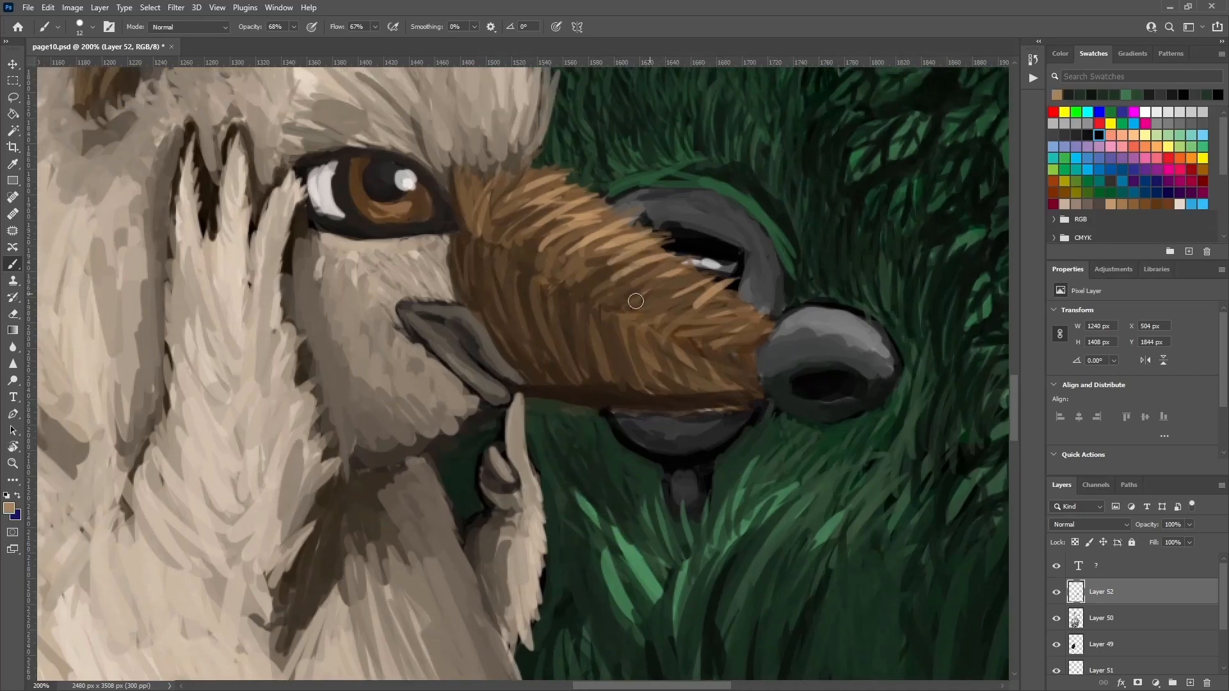
mouse_move(651, 389)
left_mouse_down()
mouse_move(586, 369)
mouse_move(580, 398)
mouse_move(588, 349)
mouse_move(519, 348)
mouse_move(547, 378)
left_mouse_up()
left_click(579, 352, "alt")
left_click(530, 396, "alt")
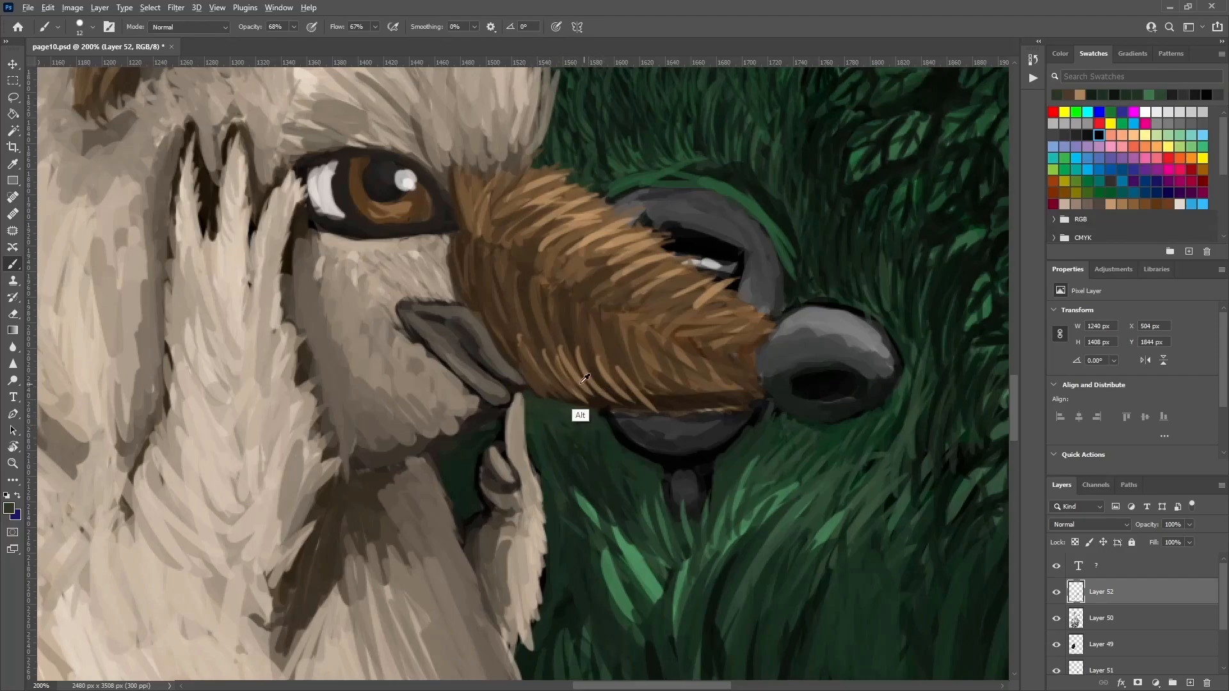
left_click(595, 413, "alt")
mouse_move(670, 403)
left_mouse_down()
mouse_move(640, 391)
mouse_move(663, 401)
mouse_move(621, 355)
left_mouse_up()
left_click(635, 394, "alt")
left_click_drag(607, 381, 567, 328)
left_click_drag(540, 343, 530, 308)
left_click(578, 290, "alt")
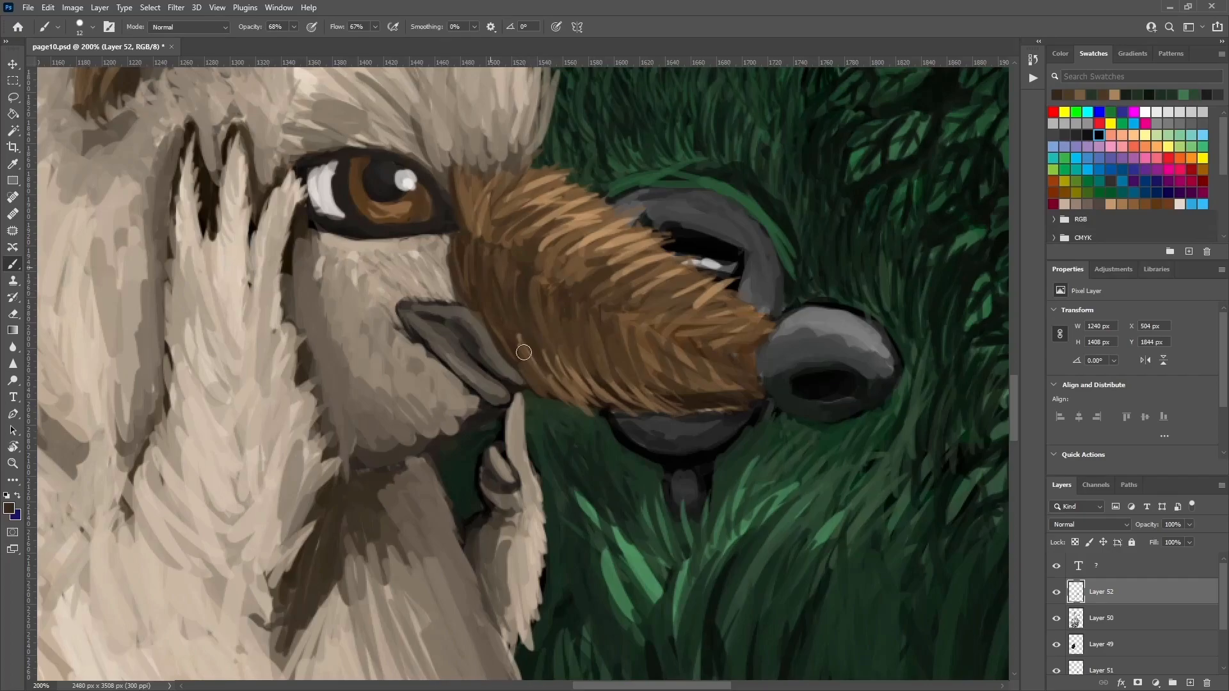
Add fur strokes on the cheek beside the raised fingers with sampled face colours.
left_click(438, 269, "alt")
left_click(312, 242, "alt")
mouse_move(312, 242)
left_mouse_down()
mouse_move(292, 291)
mouse_move(318, 370)
left_mouse_up()
left_click(288, 264, "alt")
Paint dark green grass over the rear lamp's upper outline and touch up its grey rim.
left_click(801, 225, "alt")
mouse_move(792, 277)
left_mouse_down()
mouse_move(776, 228)
mouse_move(719, 170)
mouse_move(615, 182)
mouse_move(765, 214)
left_mouse_up()
mouse_move(693, 181)
left_mouse_down()
mouse_move(720, 230)
mouse_move(787, 222)
mouse_move(801, 269)
mouse_move(673, 230)
mouse_move(735, 289)
left_mouse_up()
left_click(787, 223, "alt")
mouse_move(825, 332)
left_mouse_down()
mouse_move(841, 269)
mouse_move(797, 301)
left_mouse_up()
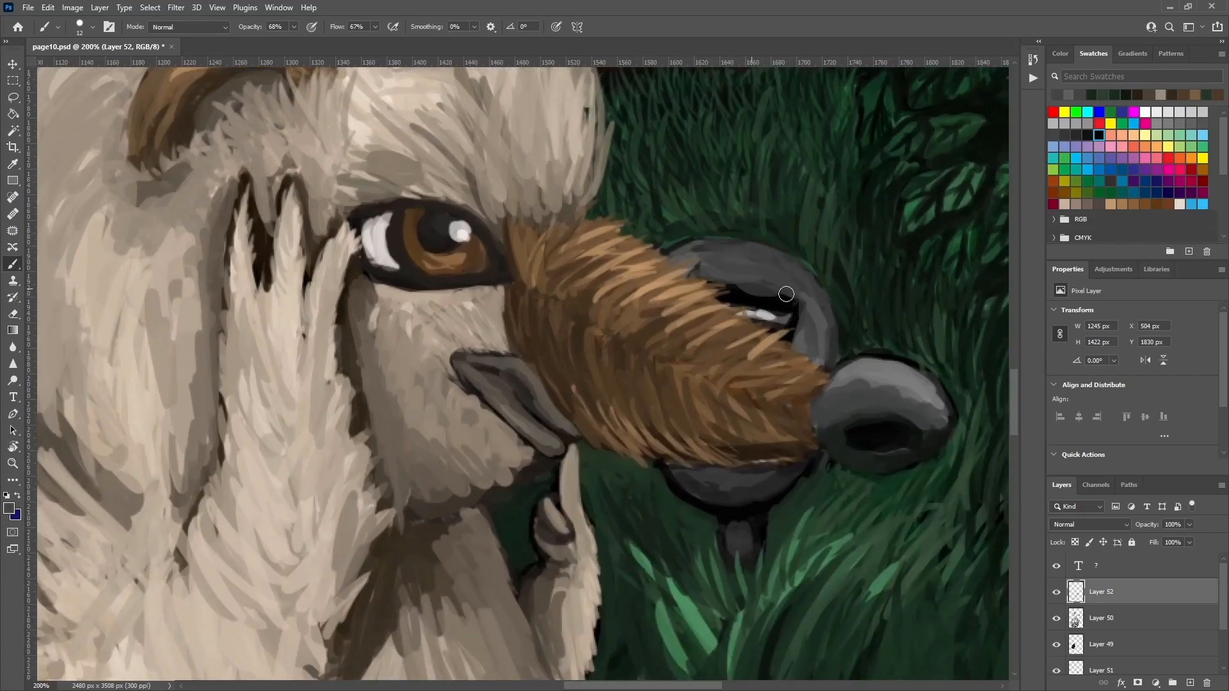
Blend the base of the rear lamp's stem into the grass with sampled dark and green tones.
key("ctrl+minus")
key("ctrl+minus")
left_click_drag(753, 350, 801, 245)
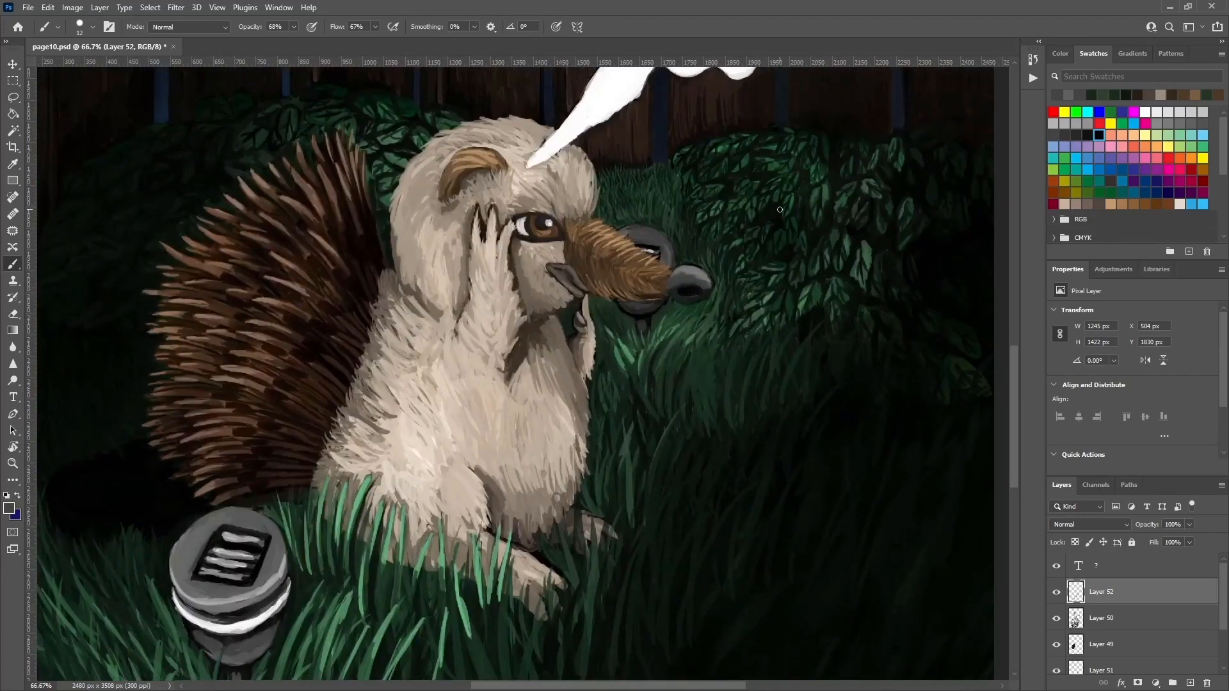
left_click(644, 323, "alt")
left_click(631, 320, "alt")
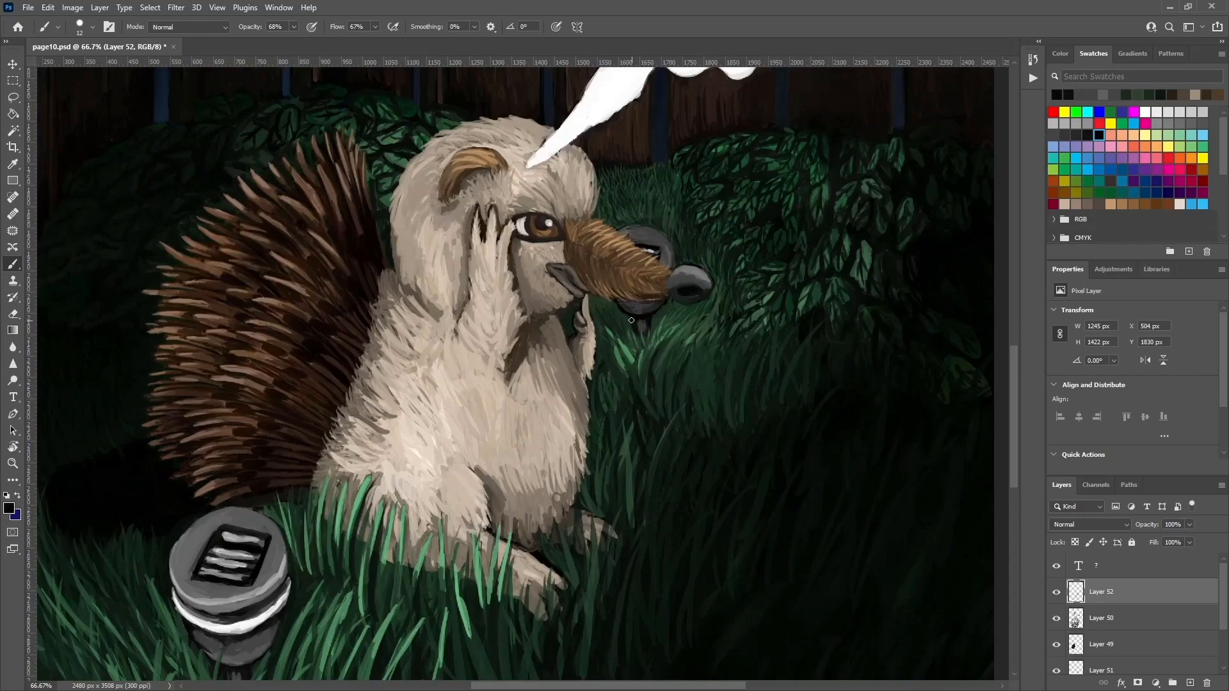
left_click(653, 337, "alt")
left_click(637, 330, "alt")
left_click(666, 336, "alt")
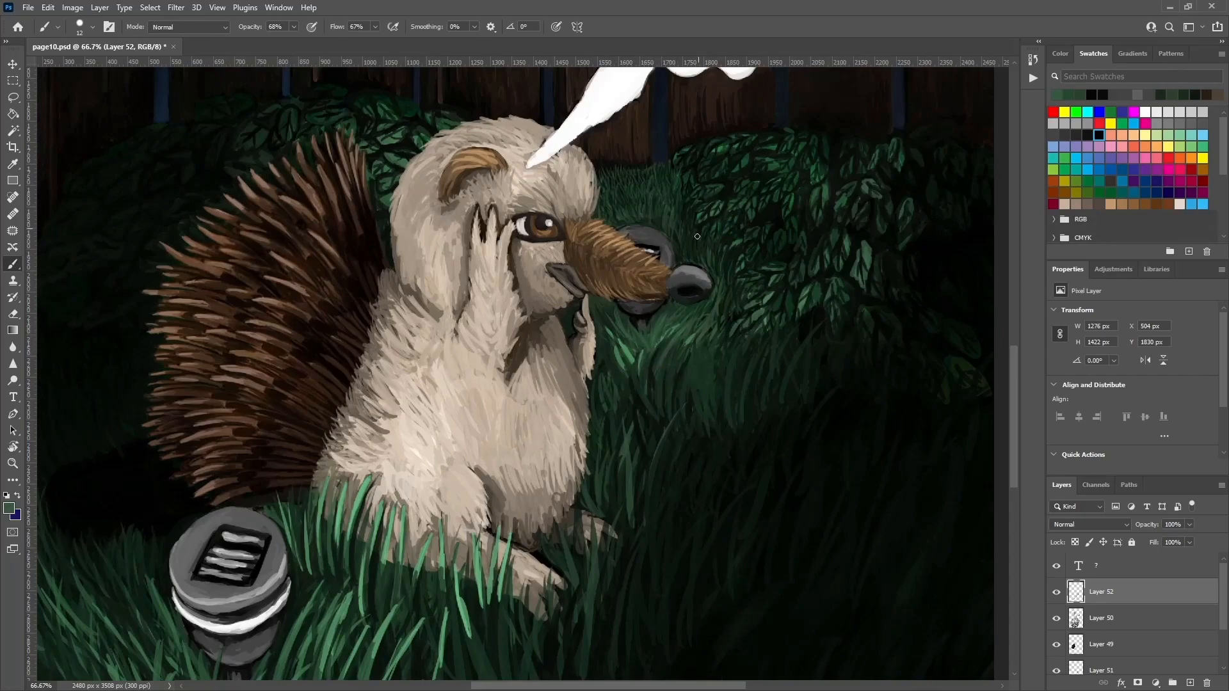
Enlarge the brush to 25 and paint dark grass strokes below the bush on the right side.
scroll(721, 329, "down", 1)
right_click(823, 342)
left_click(732, 359, "alt")
mouse_move(747, 317)
left_mouse_down()
mouse_move(747, 359)
mouse_move(713, 396)
left_mouse_up()
left_click(687, 454, "alt")
left_click_drag(742, 359, 739, 397)
left_click_drag(762, 307, 751, 392)
left_click_drag(867, 323, 785, 348)
Dab sampled dark greens onto the shadowed leaves along the bush's right edge.
left_click(758, 285, "alt")
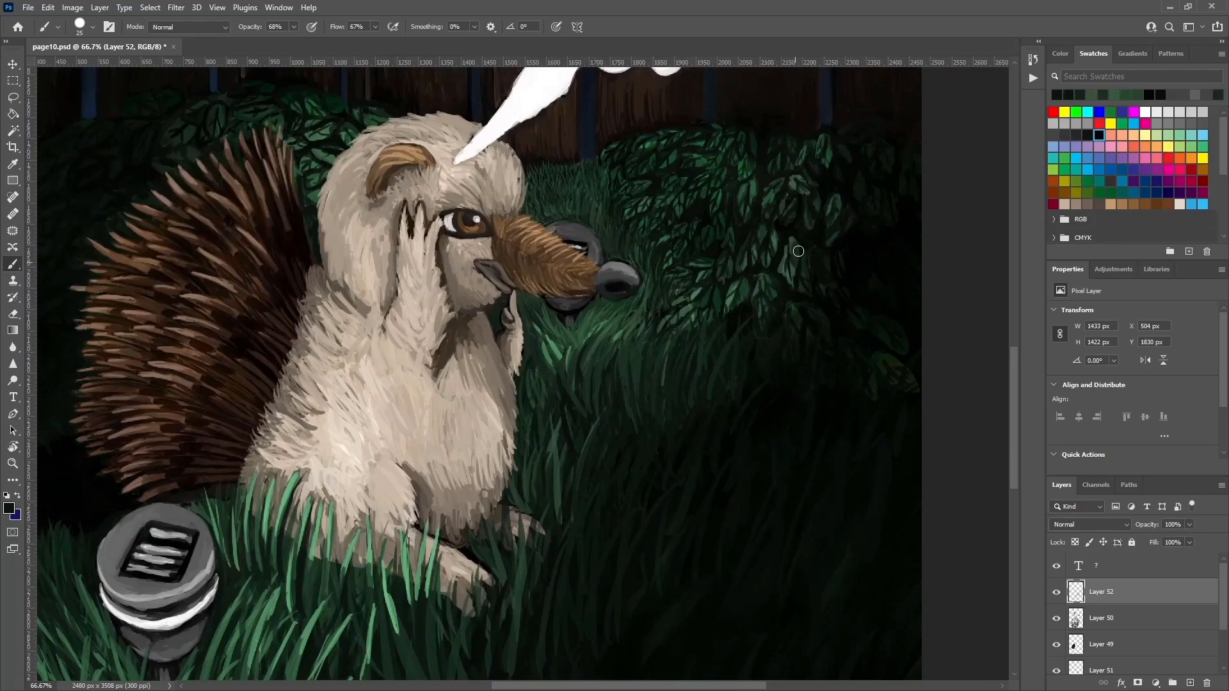
left_click(816, 246, "alt")
left_click(798, 256, "alt")
left_click_drag(826, 270, 845, 282)
left_click(756, 280, "alt")
left_click(822, 253, "alt")
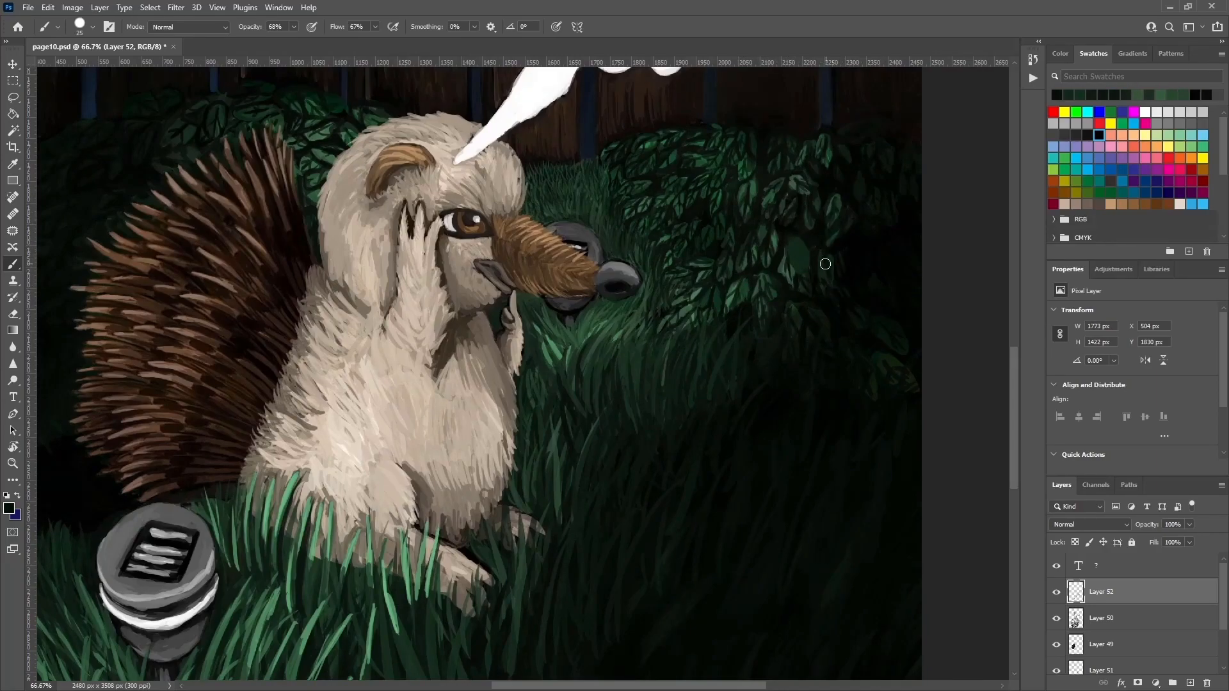
left_click(838, 209, "alt")
left_click_drag(863, 179, 865, 197)
left_click(847, 168, "alt")
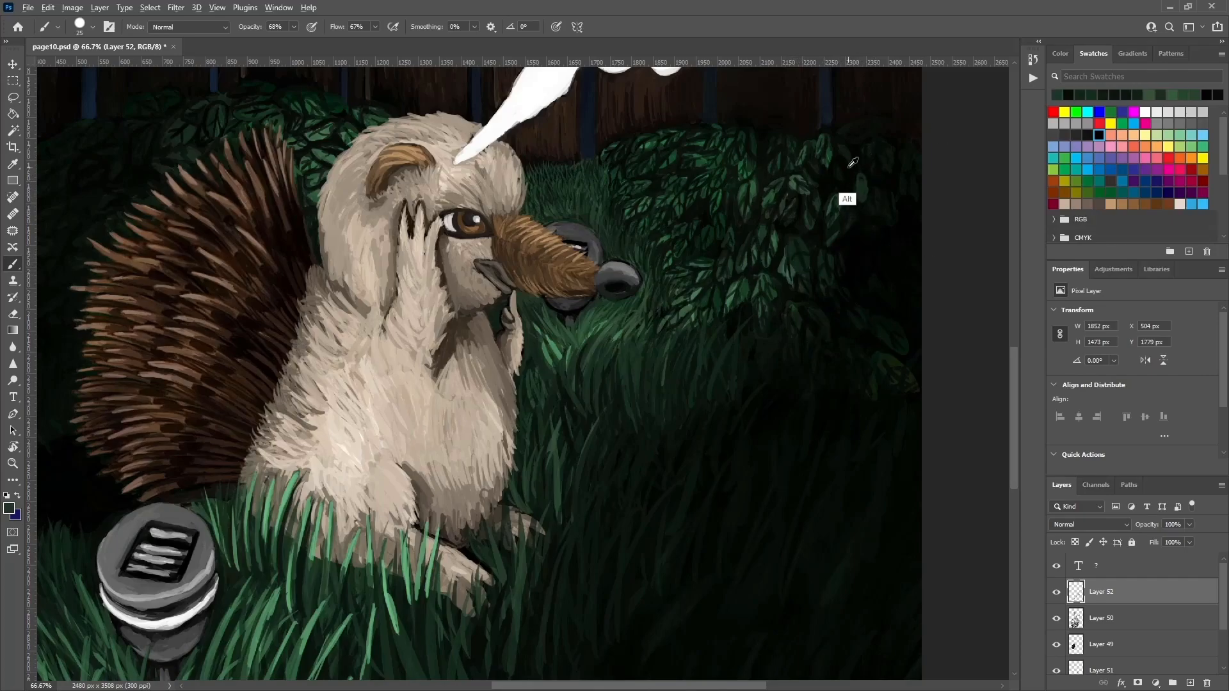
Touch up the dark foreground grass in front of the animal with sampled greens.
left_click(704, 450, "alt")
left_click_drag(642, 532, 741, 200)
left_click(646, 407, "alt")
left_click(612, 448, "alt")
left_click(630, 437, "alt")
left_click(634, 355, "alt")
mouse_move(507, 334)
left_mouse_down()
mouse_move(601, 352)
mouse_move(614, 381)
left_mouse_up()
left_click(346, 344, "alt")
mouse_move(359, 370)
left_mouse_down()
mouse_move(306, 274)
mouse_move(455, 390)
left_mouse_up()
left_click(329, 308, "alt")
Repaint the grass blades in the lower-left foreground beside the front lamp with sampled dark greens.
left_click(418, 562, "alt")
mouse_move(387, 462)
left_mouse_down()
mouse_move(409, 520)
mouse_move(382, 508)
mouse_move(393, 640)
left_mouse_up()
left_click(385, 519, "alt")
left_click(385, 589, "alt")
left_click(376, 548, "alt")
left_click(381, 589, "alt")
Paint long green grass blades along the bottom edge of the canvas below the front lamp.
left_click_drag(499, 615, 489, 590)
mouse_move(494, 531)
left_mouse_down()
mouse_move(494, 601)
mouse_move(533, 607)
left_mouse_up()
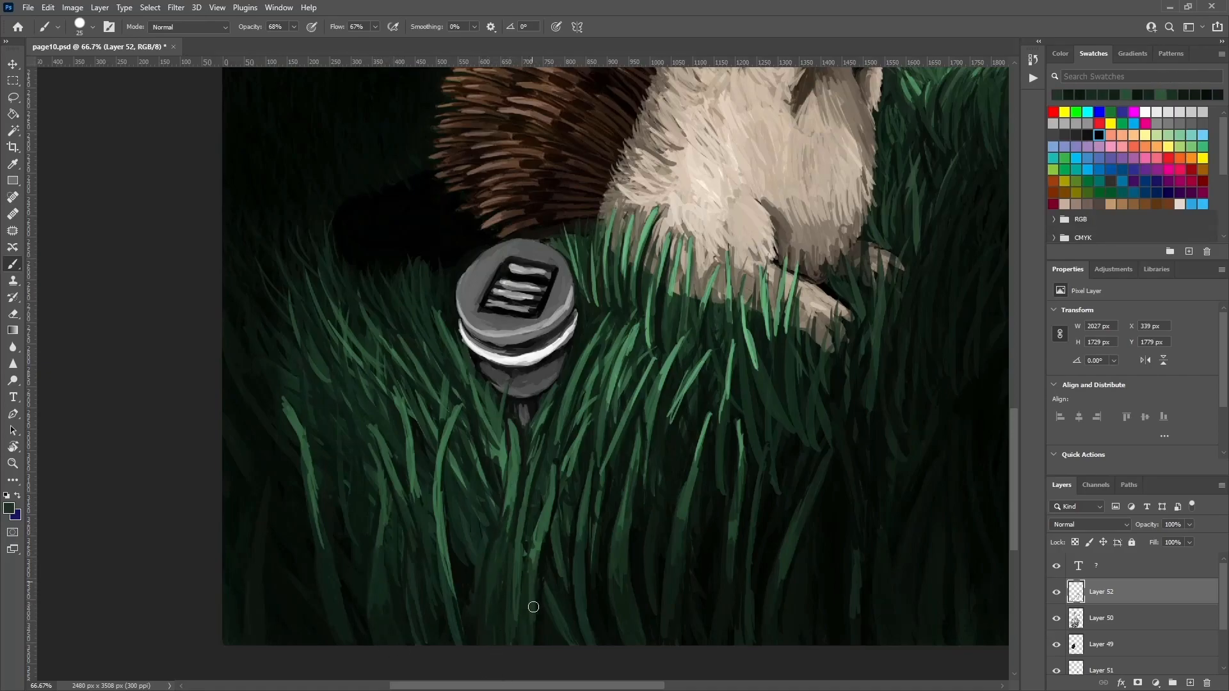
left_click_drag(531, 534, 517, 641)
left_click_drag(512, 588, 499, 633)
left_click_drag(519, 547, 507, 637)
left_click_drag(516, 576, 520, 562)
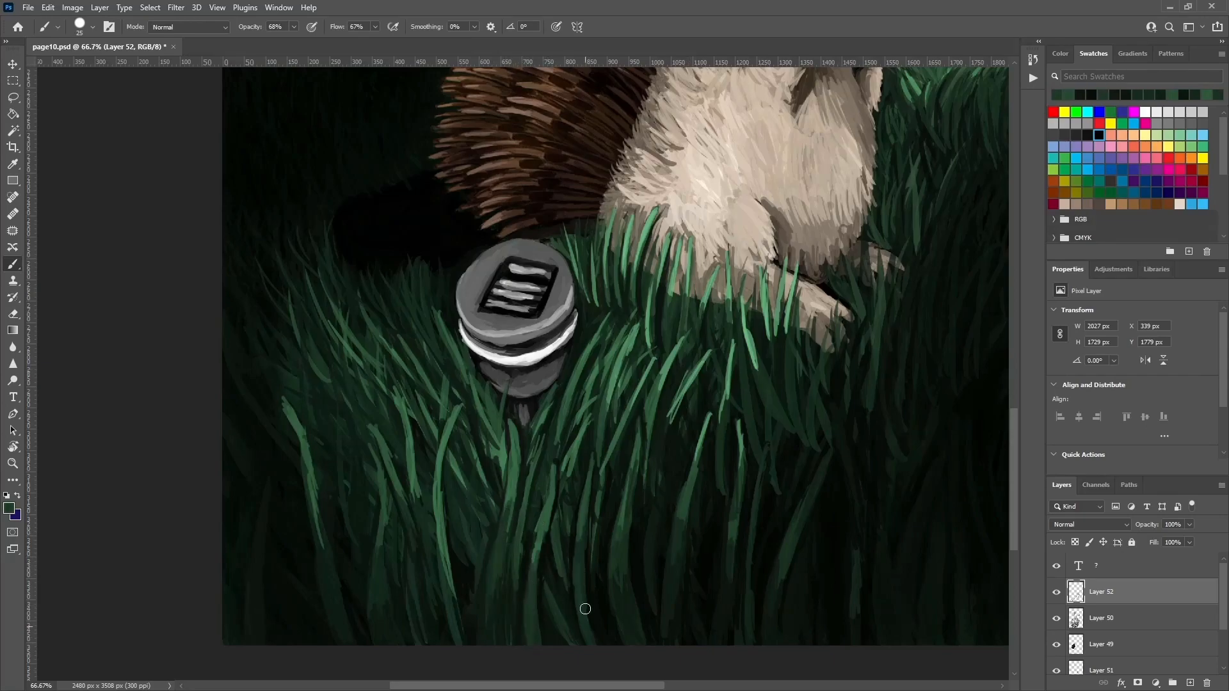
left_click_drag(616, 576, 630, 601)
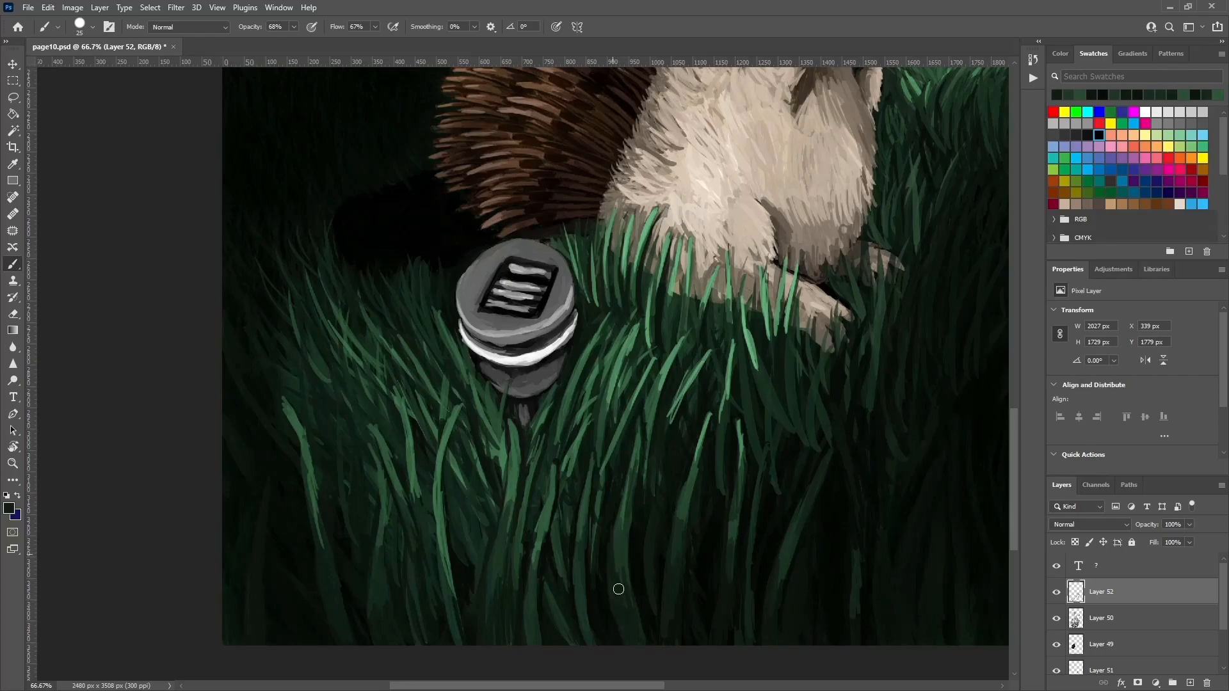
Rework the tall blades near the canvas bottom right of the front lamp with sampled dark greens.
left_click(690, 506, "alt")
left_click_drag(689, 509, 680, 549)
left_click(677, 620, "alt")
left_click_drag(674, 605, 672, 567)
left_click(689, 497, "alt")
left_click_drag(694, 512, 686, 496)
left_click(762, 548, "alt")
Retouch the bright grass blades beneath the animal's front foot with sampled greens.
left_click_drag(763, 508, 753, 383)
left_click(744, 318, "alt")
mouse_move(738, 336)
left_mouse_down()
mouse_move(738, 275)
mouse_move(738, 384)
mouse_move(736, 329)
left_mouse_up()
left_click(757, 436, "alt")
mouse_move(743, 383)
left_mouse_down()
mouse_move(743, 330)
mouse_move(696, 365)
mouse_move(700, 347)
mouse_move(680, 403)
left_mouse_up()
Repaint the curved blades between the front lamp and the animal's foot with sampled light and dark greens.
left_click(707, 318, "alt")
left_click(708, 313, "alt")
left_click(707, 400, "alt")
mouse_move(711, 352)
left_mouse_down()
mouse_move(674, 411)
mouse_move(672, 443)
mouse_move(669, 426)
left_mouse_up()
left_click(696, 376, "alt")
left_click(668, 471, "alt")
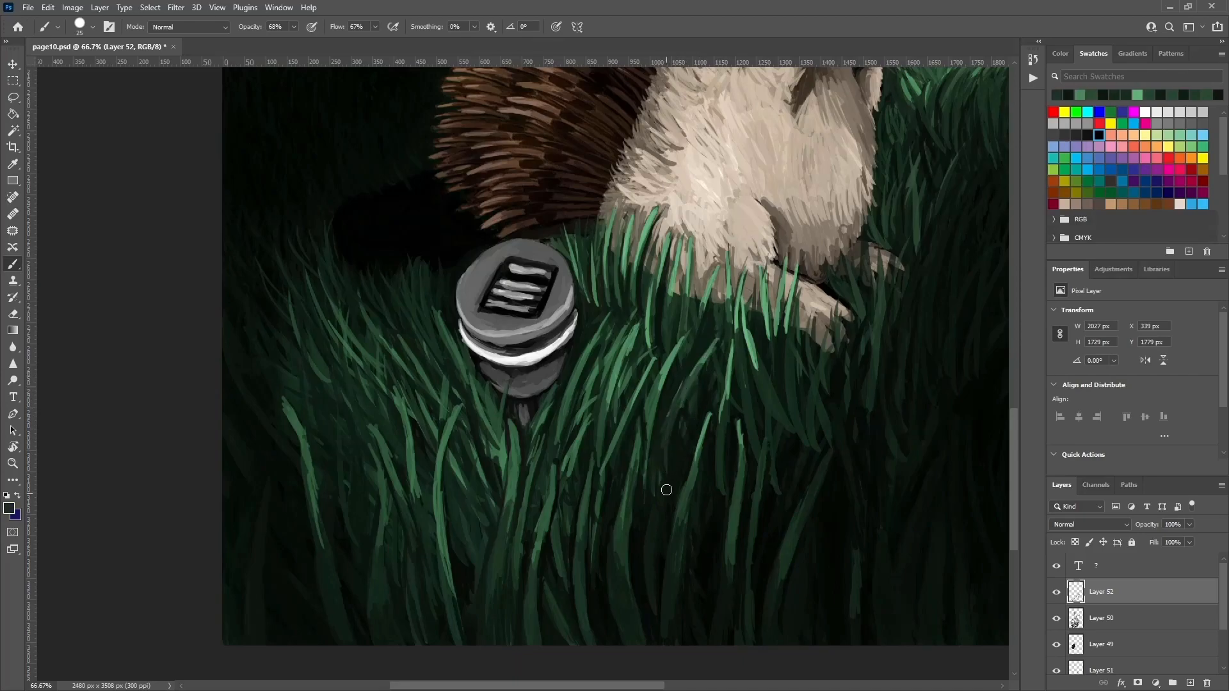
left_click_drag(745, 393, 759, 460)
left_click(686, 384, "alt")
left_click(680, 408, "alt")
left_click_drag(688, 372, 680, 410)
left_click(687, 381, "alt")
left_click_drag(685, 381, 689, 357)
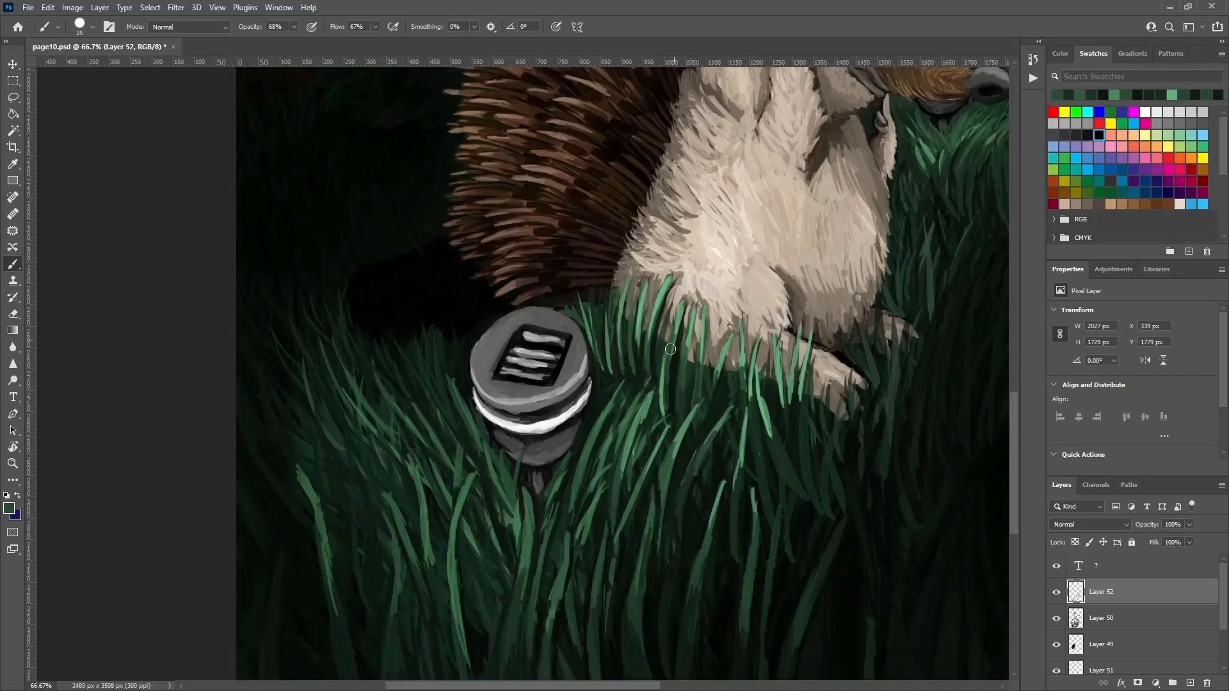
Paint grass blades over the hip and in the gap beside the front lamp with sampled greens.
left_click(645, 292, "alt")
left_click_drag(644, 295, 632, 370)
left_click(619, 425, "alt")
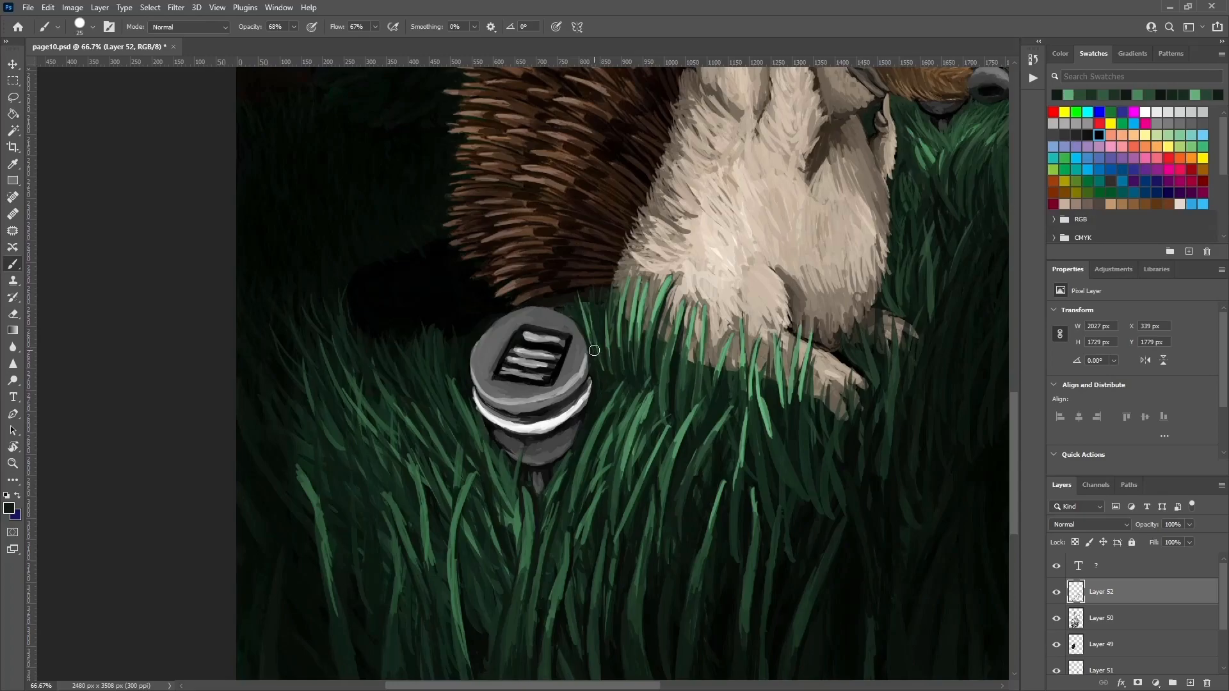
left_click(609, 384, "alt")
left_click_drag(607, 350, 615, 286)
left_click(611, 355, "alt")
left_click_drag(605, 356, 605, 301)
left_click(606, 356, "alt")
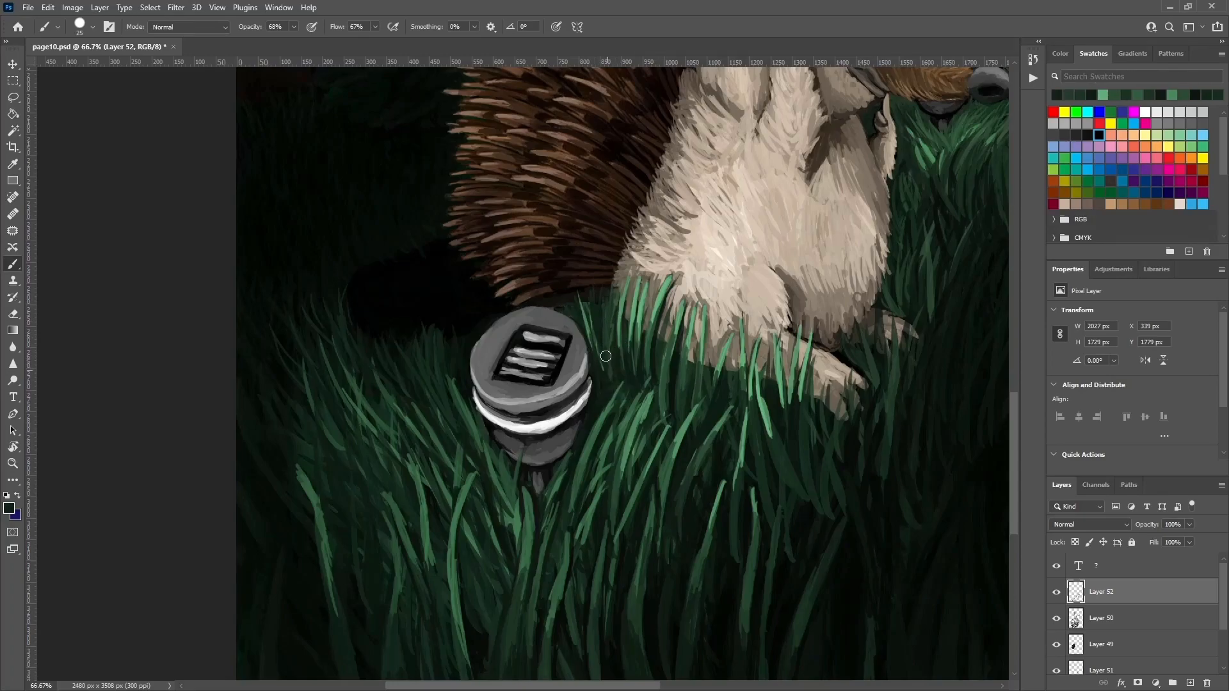
left_click(630, 348, "alt")
left_click_drag(613, 350, 606, 279)
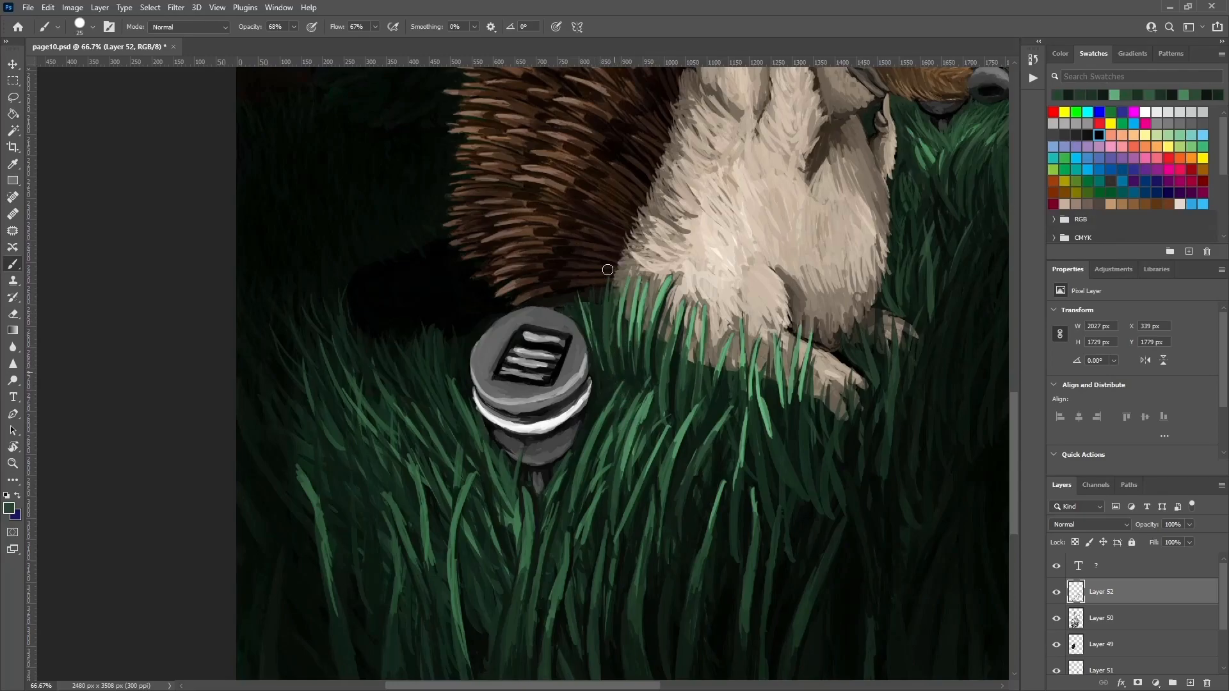
Repaint the grass blades just right of the front lamp with sampled dark and mid greens.
left_click(644, 379, "alt")
left_click(613, 378, "alt")
left_click(637, 378, "alt")
left_click(635, 376, "alt")
mouse_move(621, 362)
left_mouse_down()
mouse_move(605, 414)
mouse_move(611, 510)
left_mouse_up()
left_click(621, 406, "alt")
left_click(613, 452, "alt")
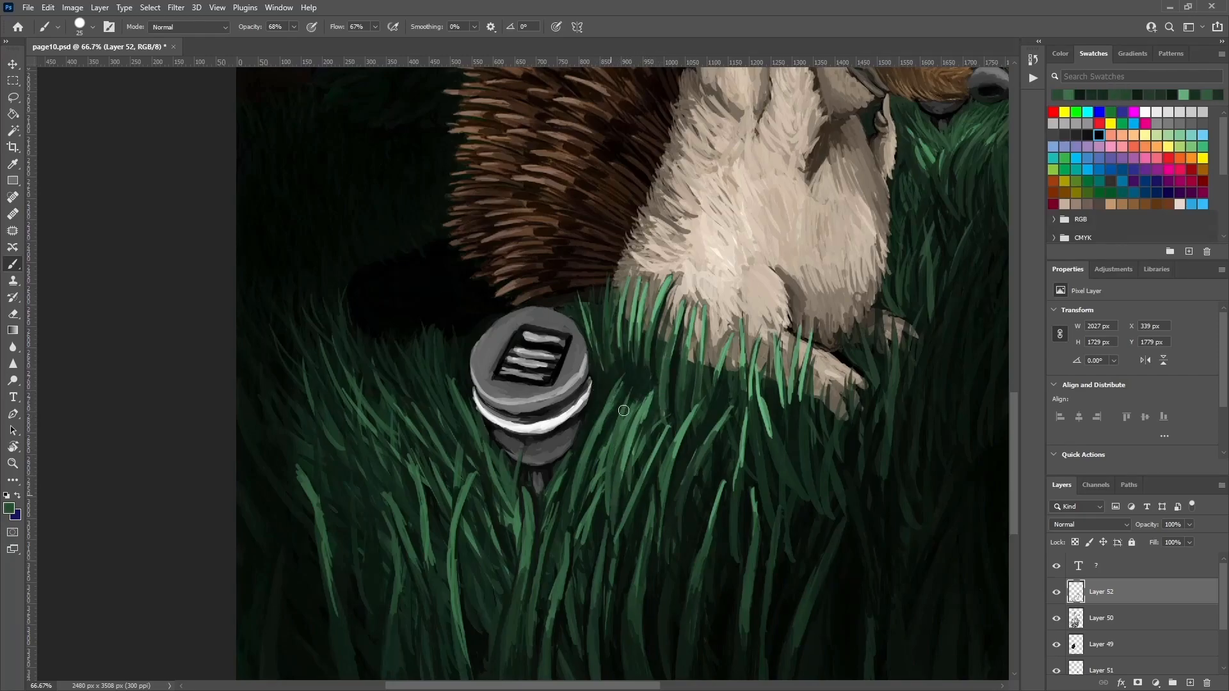
left_click_drag(652, 421, 634, 492)
Paint grass blades over and beneath the animal's outstretched leg and touch up around its feet with sampled colors.
mouse_move(715, 327)
left_mouse_down()
mouse_move(682, 398)
mouse_move(711, 432)
left_mouse_up()
left_click(723, 397, "alt")
mouse_move(744, 301)
left_mouse_down()
mouse_move(729, 451)
mouse_move(723, 407)
left_mouse_up()
left_click(730, 370, "alt")
mouse_move(733, 362)
left_mouse_down()
mouse_move(712, 411)
mouse_move(681, 372)
mouse_move(705, 403)
left_mouse_up()
scroll(728, 452, "up", 3)
scroll(704, 410, "right", 4)
mouse_move(759, 336)
left_mouse_down()
mouse_move(730, 394)
mouse_move(740, 420)
mouse_move(761, 358)
left_mouse_up()
left_click(730, 400, "alt")
left_click(743, 420, "alt")
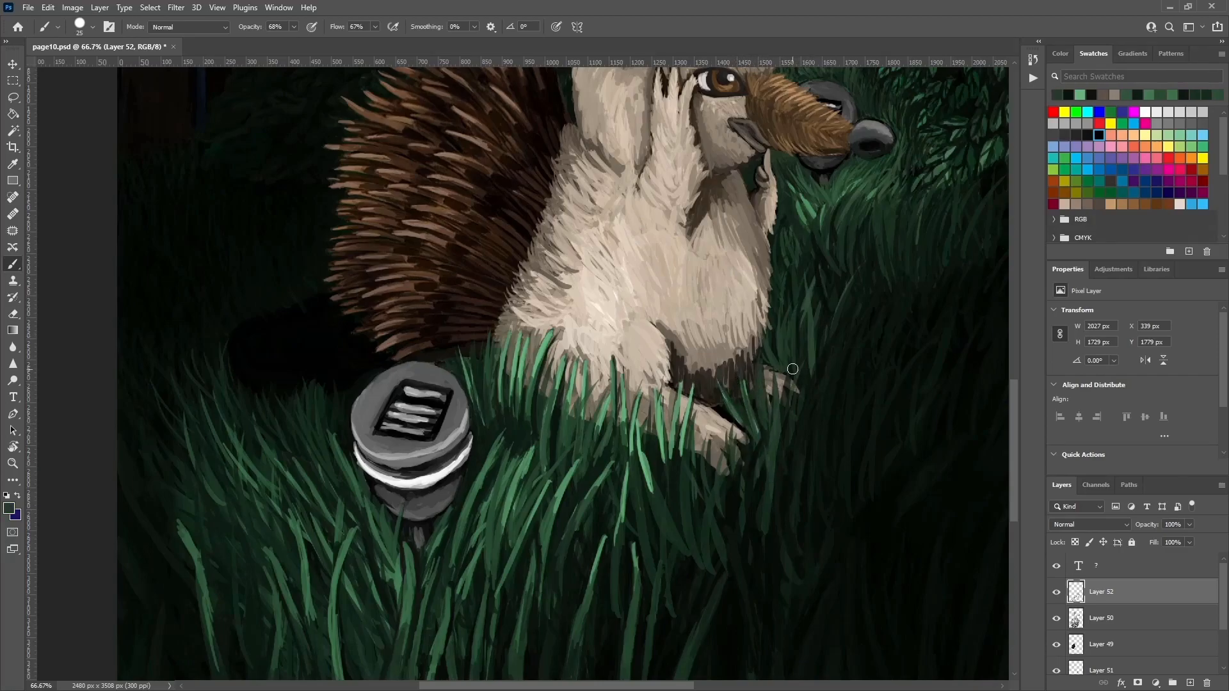
Rework the grass to the right of the animal's belly and rear foot with sampled dark greens.
left_click(812, 249, "alt")
mouse_move(808, 259)
left_mouse_down()
mouse_move(794, 193)
mouse_move(834, 205)
left_mouse_up()
left_click_drag(844, 260, 858, 200)
left_click(837, 314, "alt")
mouse_move(838, 283)
left_mouse_down()
mouse_move(840, 232)
mouse_move(826, 234)
left_mouse_up()
mouse_move(808, 259)
left_mouse_down()
mouse_move(794, 226)
mouse_move(858, 208)
left_mouse_up()
left_click(801, 299, "alt")
left_click(823, 314, "alt")
left_click(815, 348, "alt")
left_click_drag(814, 372, 815, 282)
left_click(820, 393, "alt")
Tone down the bright grass blades beneath the back lamp with sampled dark greens.
mouse_move(816, 221)
left_mouse_down()
mouse_move(797, 206)
mouse_move(837, 190)
left_mouse_up()
left_click(797, 257, "alt")
mouse_move(840, 225)
left_mouse_down()
mouse_move(852, 203)
mouse_move(836, 210)
mouse_move(885, 191)
left_mouse_up()
left_click(826, 263, "alt")
left_click(805, 277, "alt")
left_click(839, 254, "alt")
left_click(843, 283, "alt")
left_click_drag(830, 261, 839, 218)
left_click(834, 223, "alt")
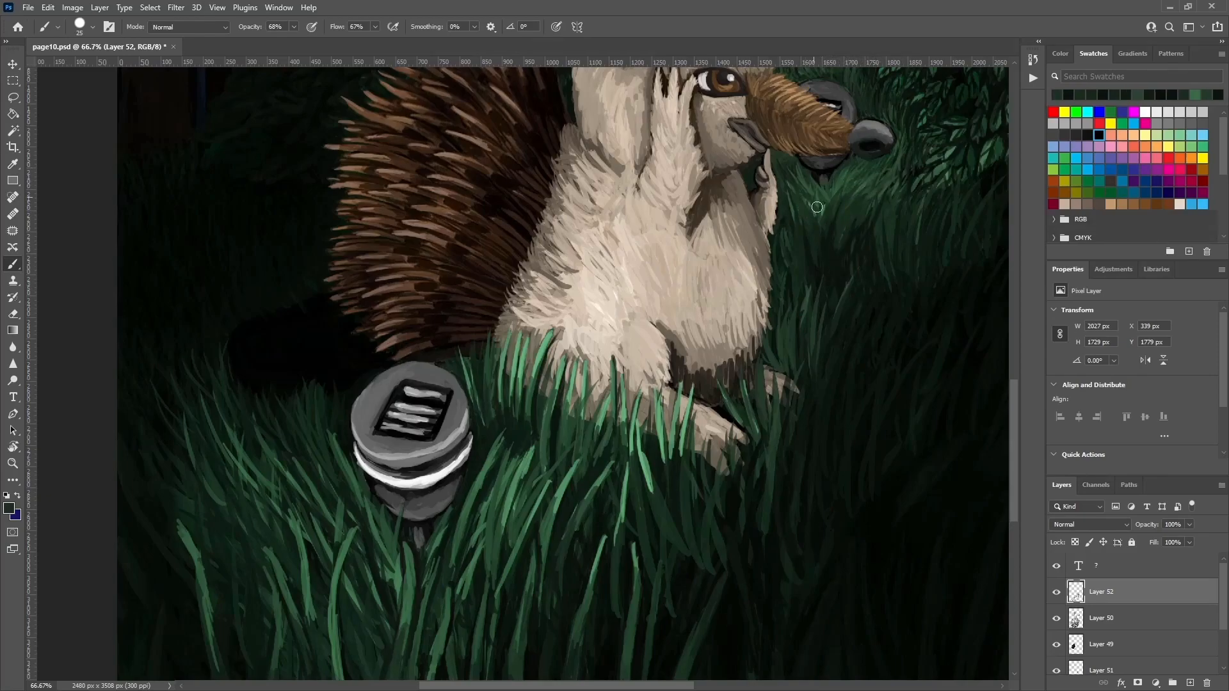
Touch up the shaded neck fur beneath the animal's chin with sampled dark browns.
scroll(886, 199, "up", 2)
left_click(755, 205, "alt")
left_click(686, 198, "alt")
left_click(685, 238, "alt")
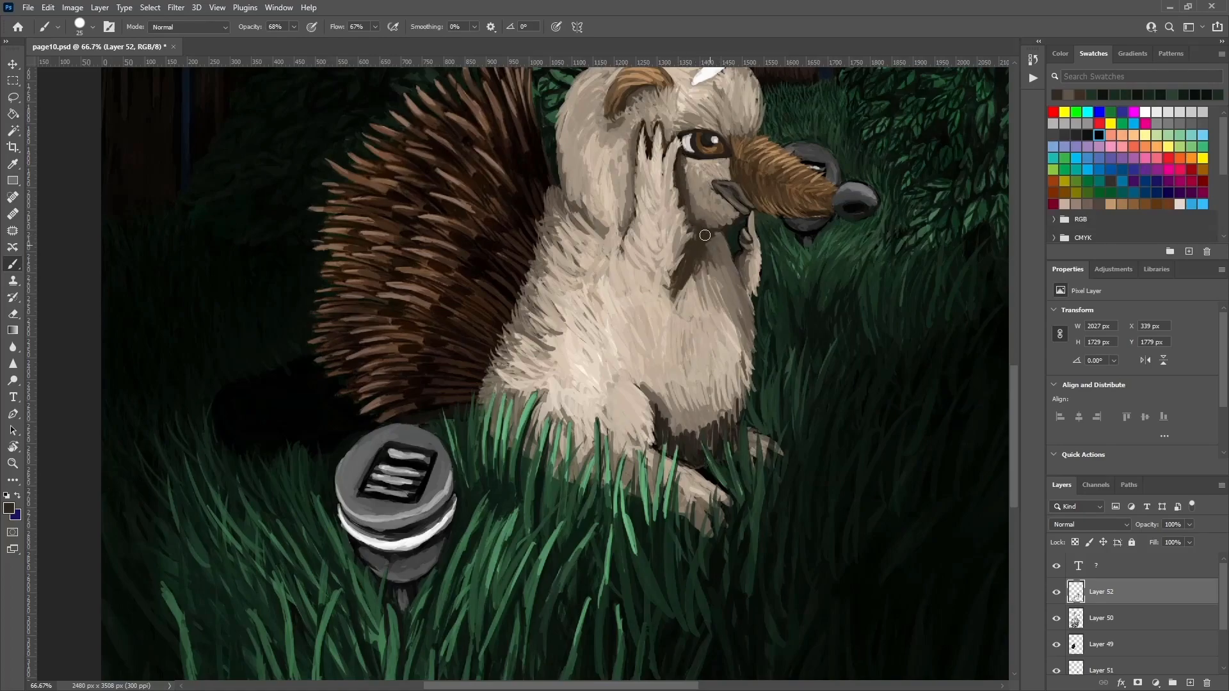
left_click(724, 274, "alt")
left_click(722, 246, "alt")
left_click(718, 259, "alt")
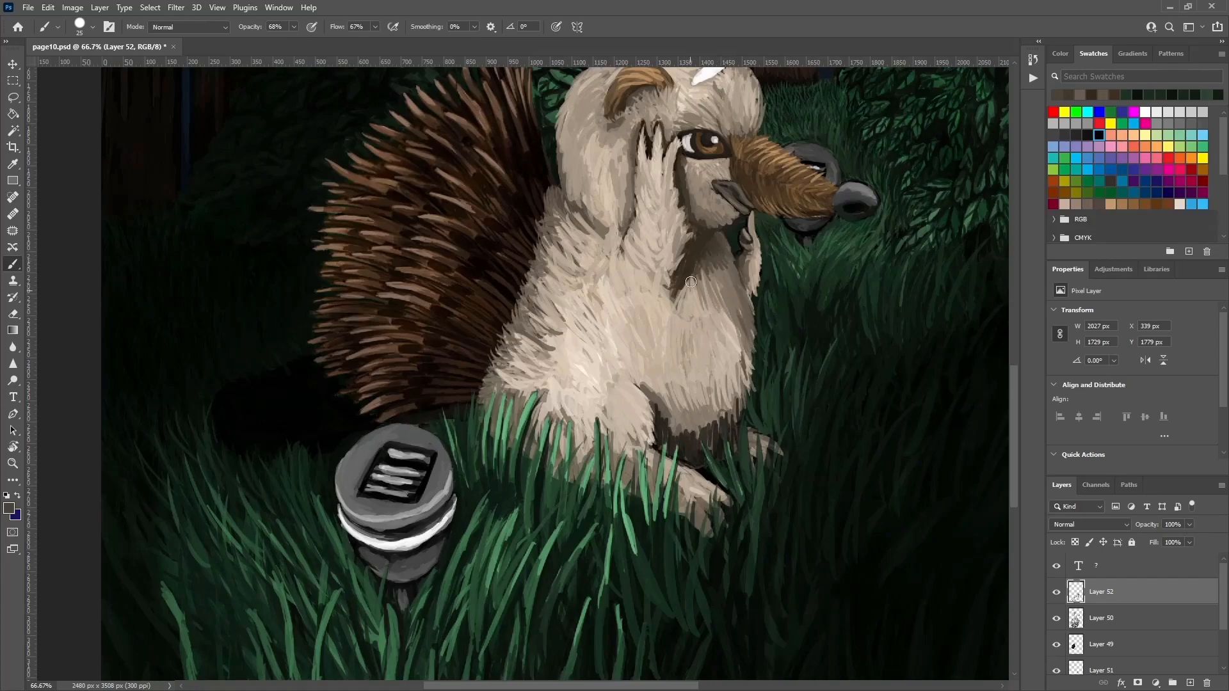
Refine the fur edge of the raised forearm against the neck shadow with sampled beiges.
left_click(679, 225, "alt")
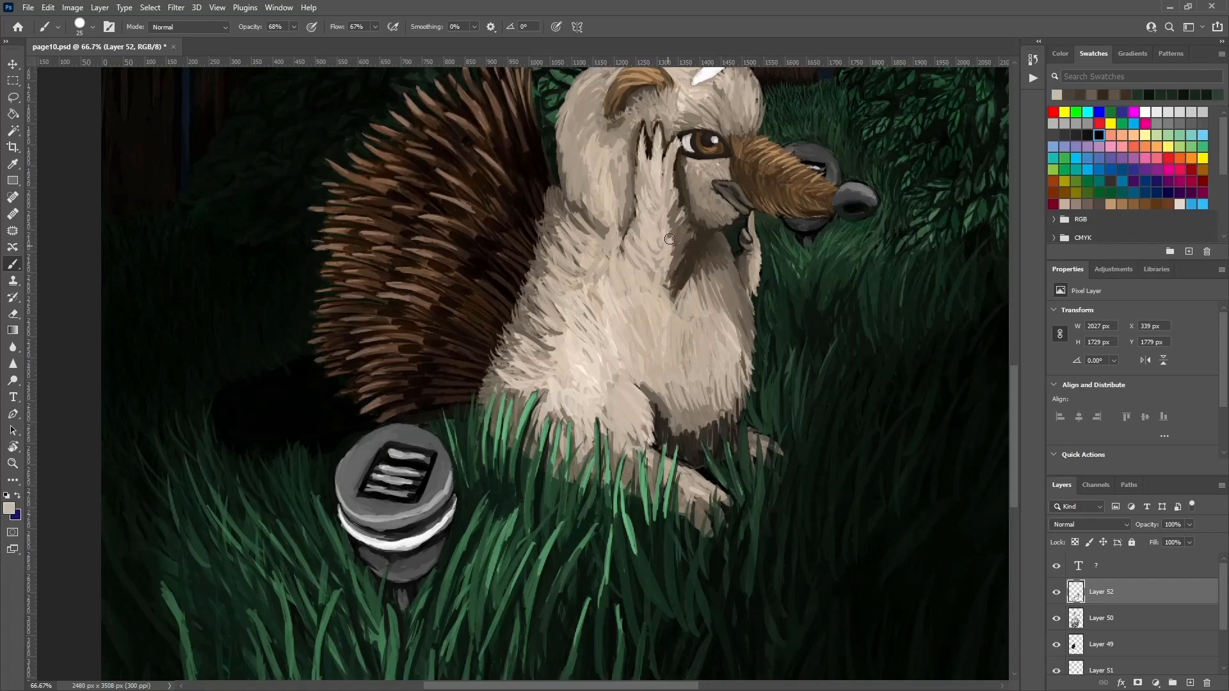
left_click(626, 227, "alt")
left_click(670, 279, "alt")
left_click(668, 253, "alt")
left_click(688, 215, "alt")
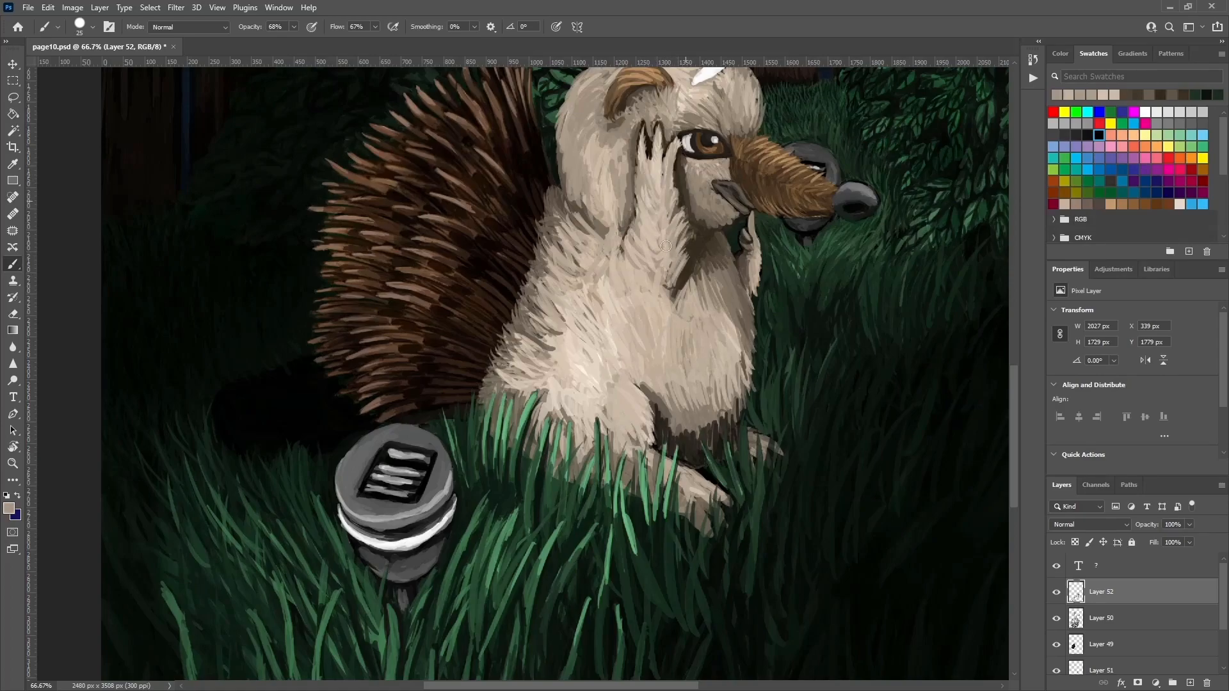
Retouch the fur on the animal's cheek, chin and forehead with sampled beige tones.
left_click(691, 190, "alt")
left_click(713, 224, "alt")
left_click_drag(710, 217, 697, 206)
mouse_move(772, 171)
left_mouse_down()
mouse_move(786, 228)
mouse_move(760, 166)
left_mouse_up()
left_click(758, 174, "alt")
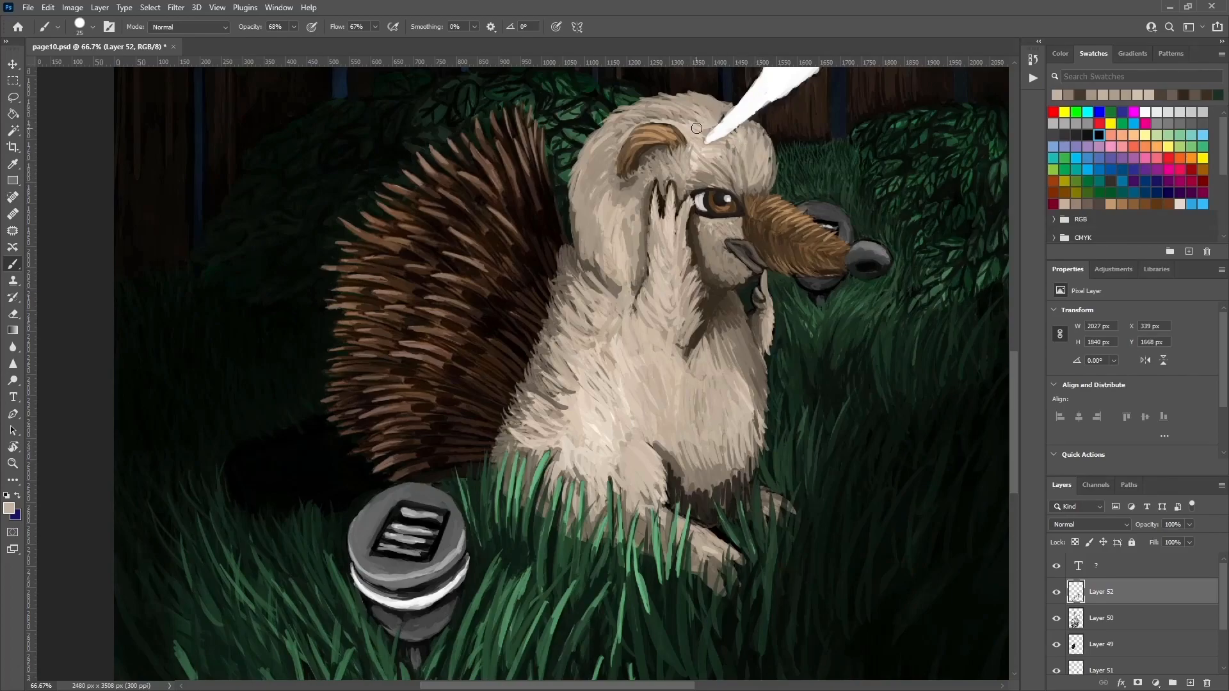
Blend the fur behind and below the animal's ear with sampled light and shadow tones.
left_click(607, 168, "alt")
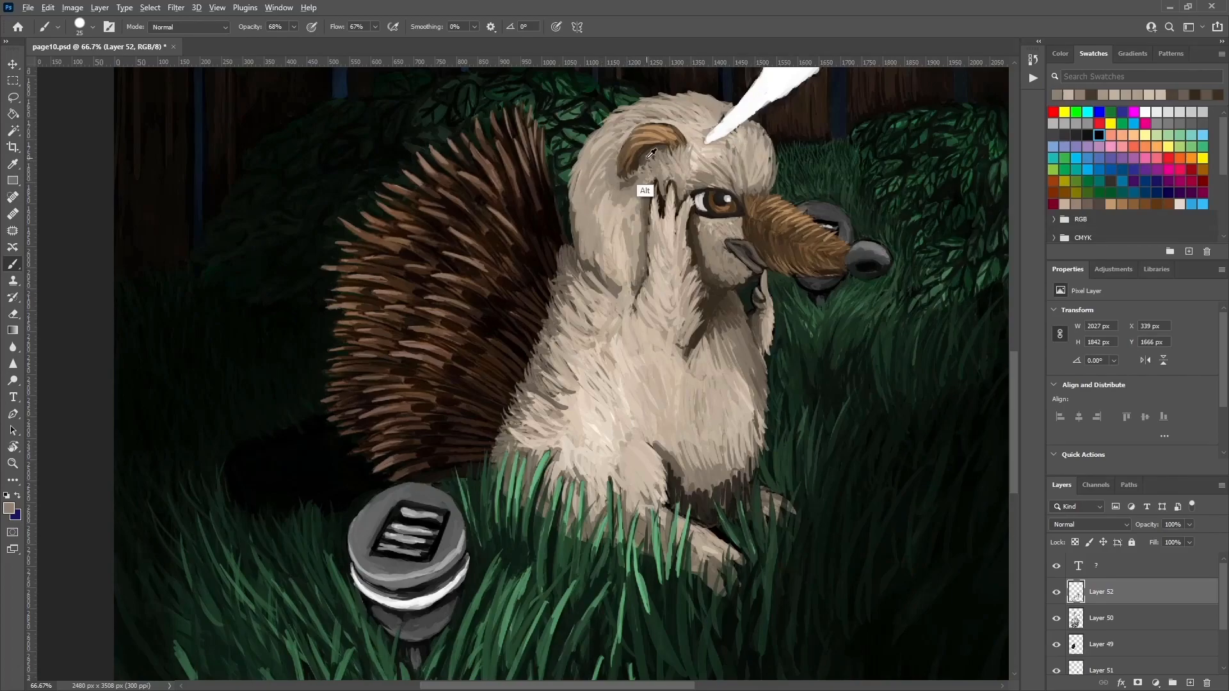
left_click(642, 173, "alt")
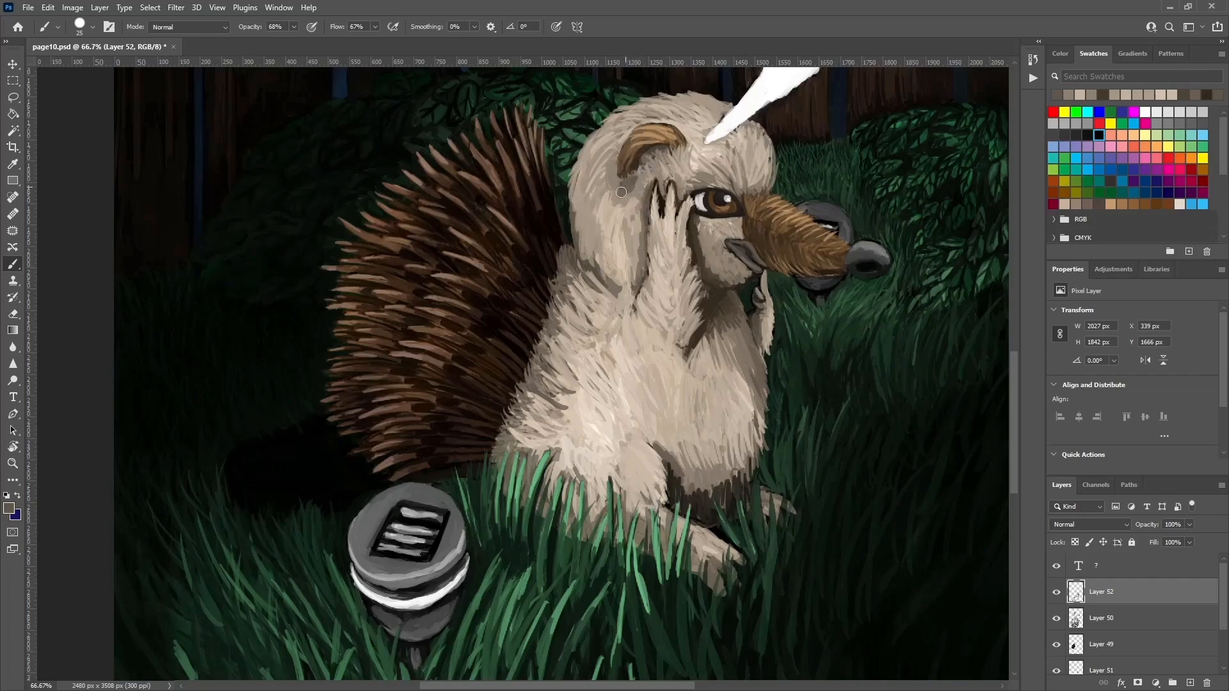
left_click(616, 209, "alt")
left_click(610, 211, "alt")
left_click(615, 160, "alt")
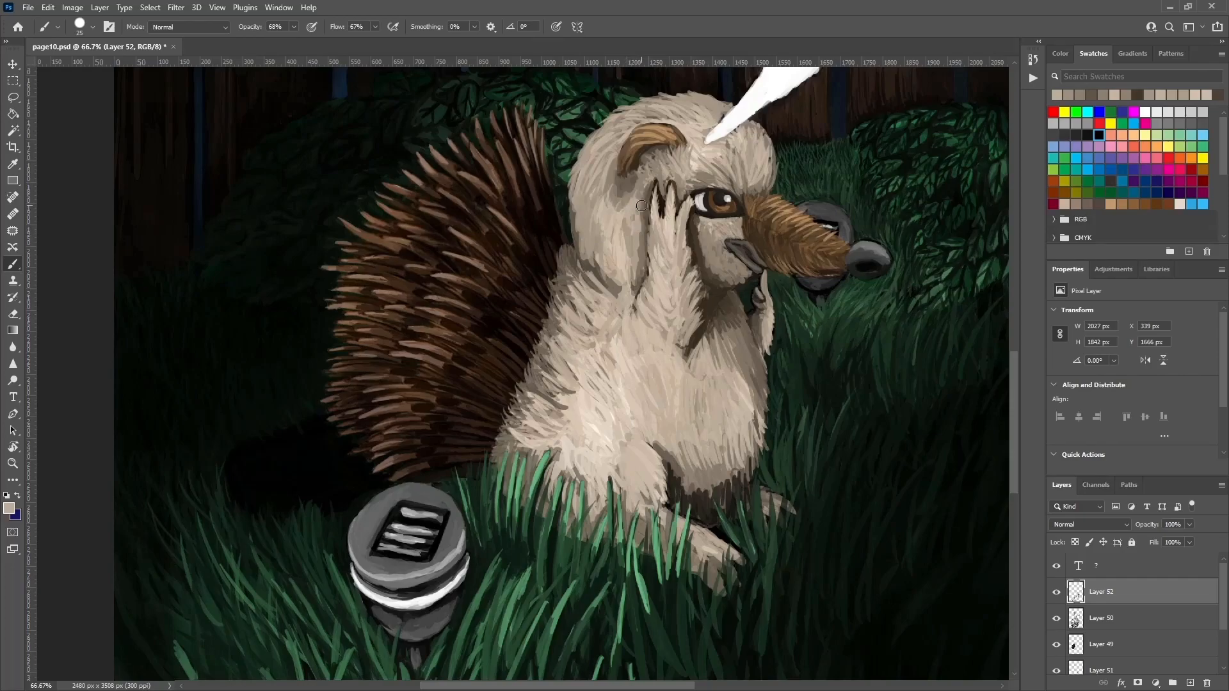
Refine the fur strokes on the raised arm and lower belly with sampled beige and brown-grey tones.
left_click(671, 252, "alt")
left_click(677, 229, "alt")
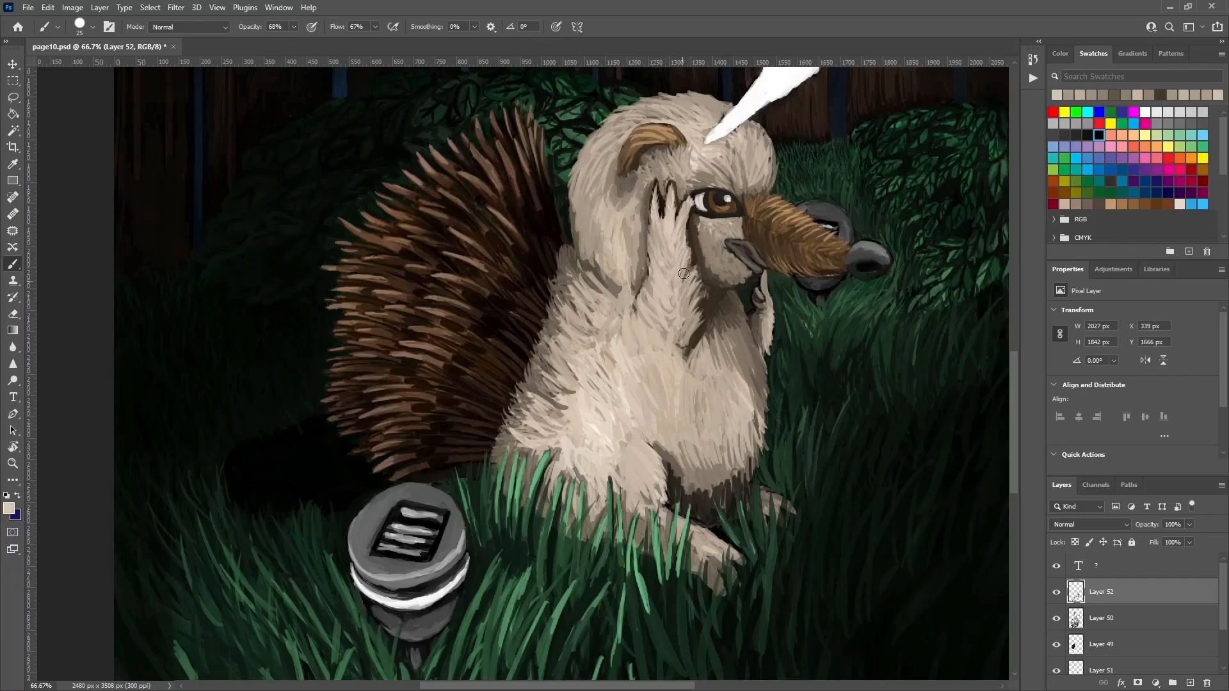
left_click(640, 307, "alt")
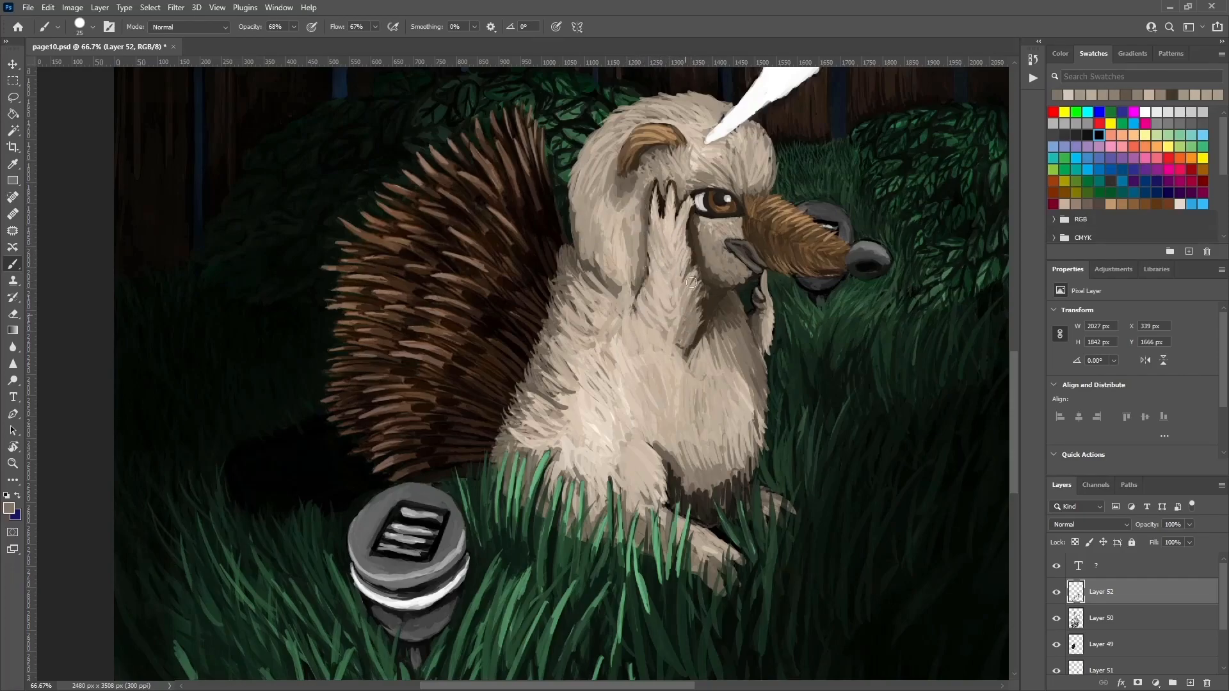
left_click(675, 340, "alt")
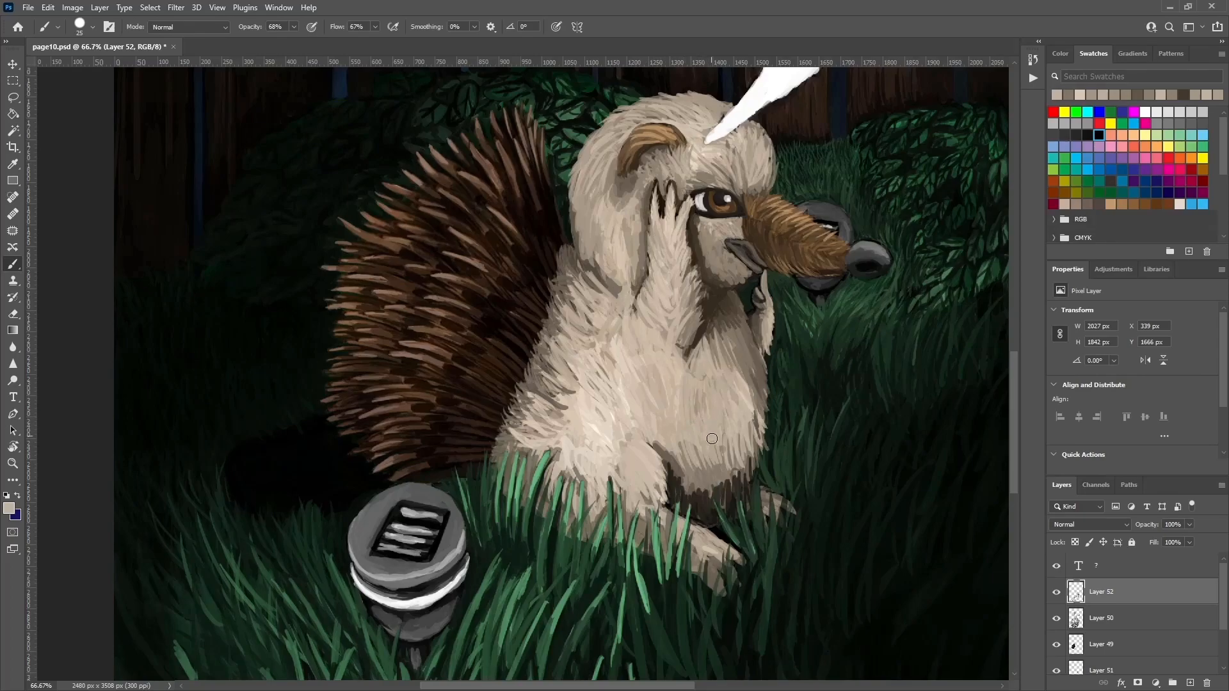
left_click(711, 465, "alt")
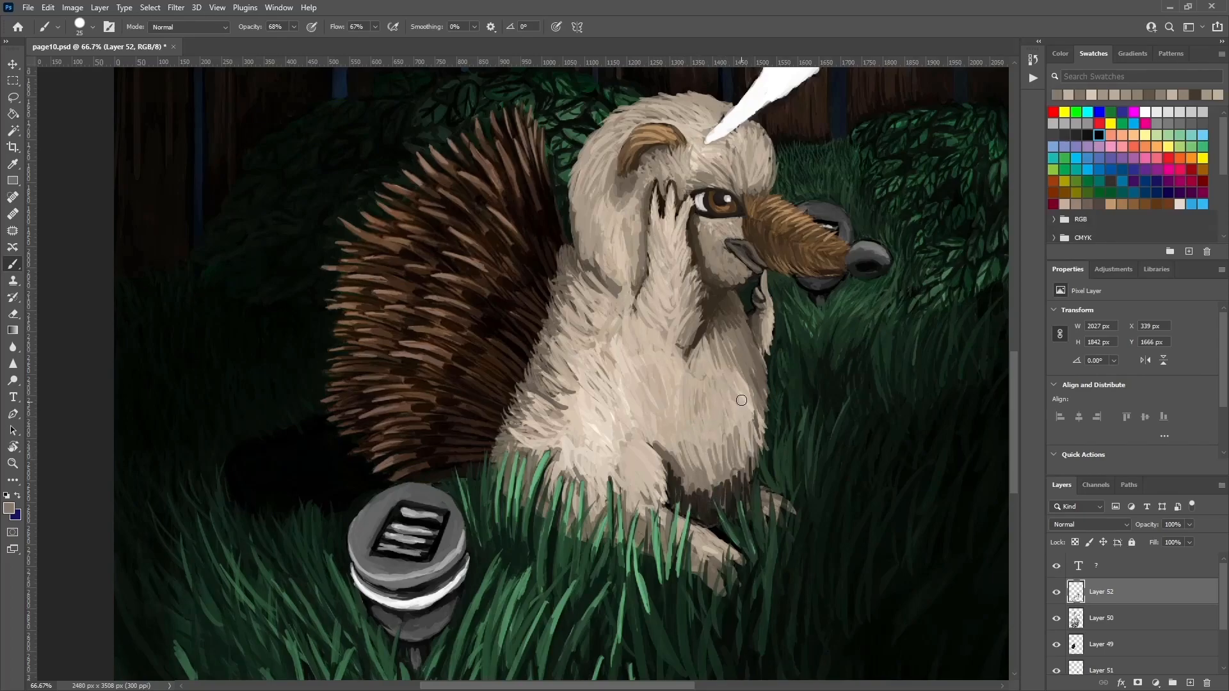
left_click(742, 469, "alt")
Touch up the face and rim of the front lamp with sampled greys.
left_click_drag(219, 446, 280, 350)
left_click(439, 504, "alt")
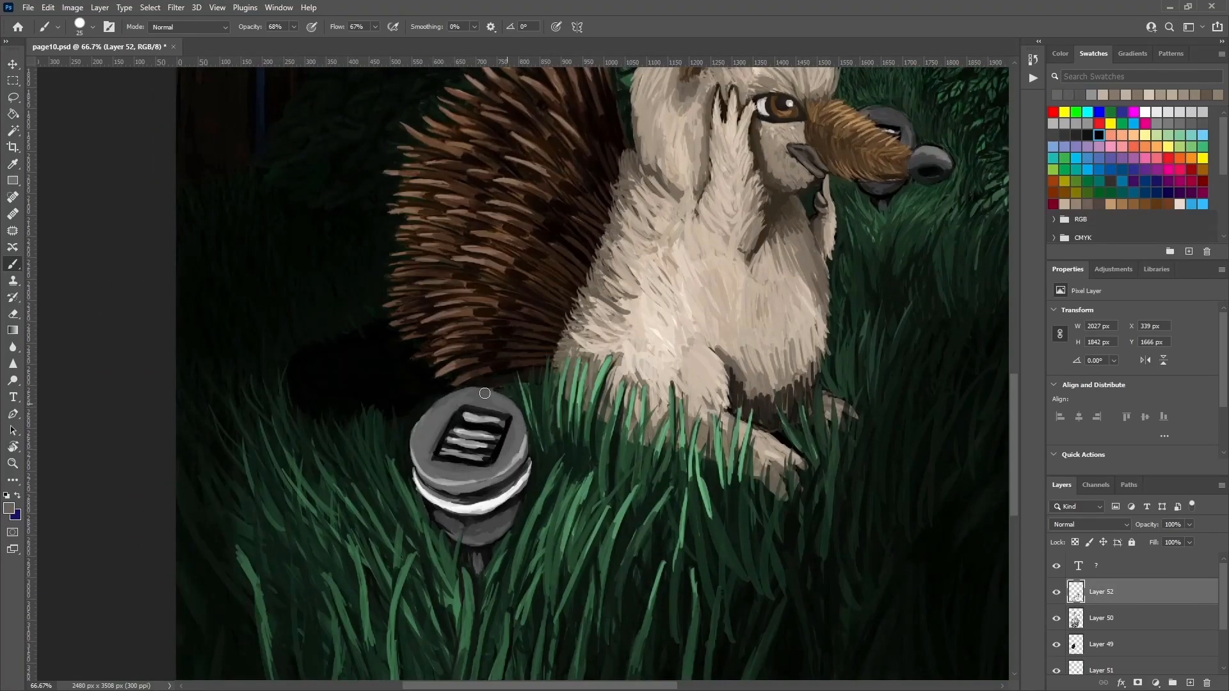
left_click(454, 482, "alt")
left_click(514, 453, "alt")
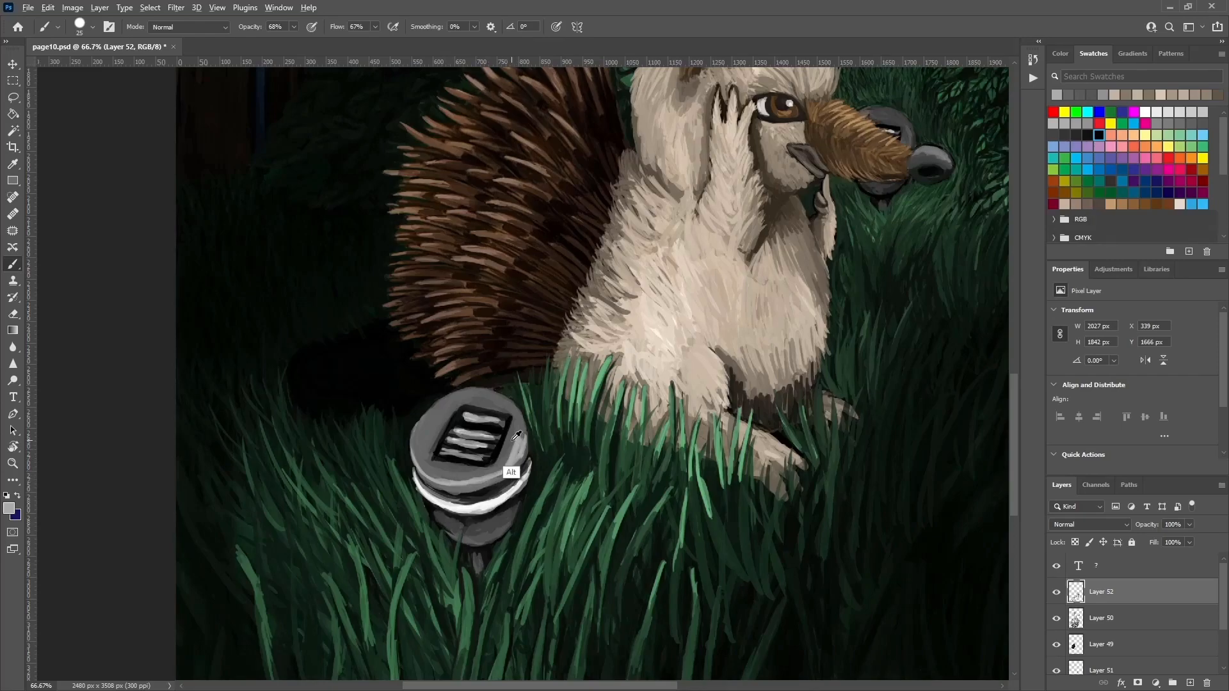
Darken the front lamp's underside and redefine its stem with sampled dark greys.
left_click(470, 539, "alt")
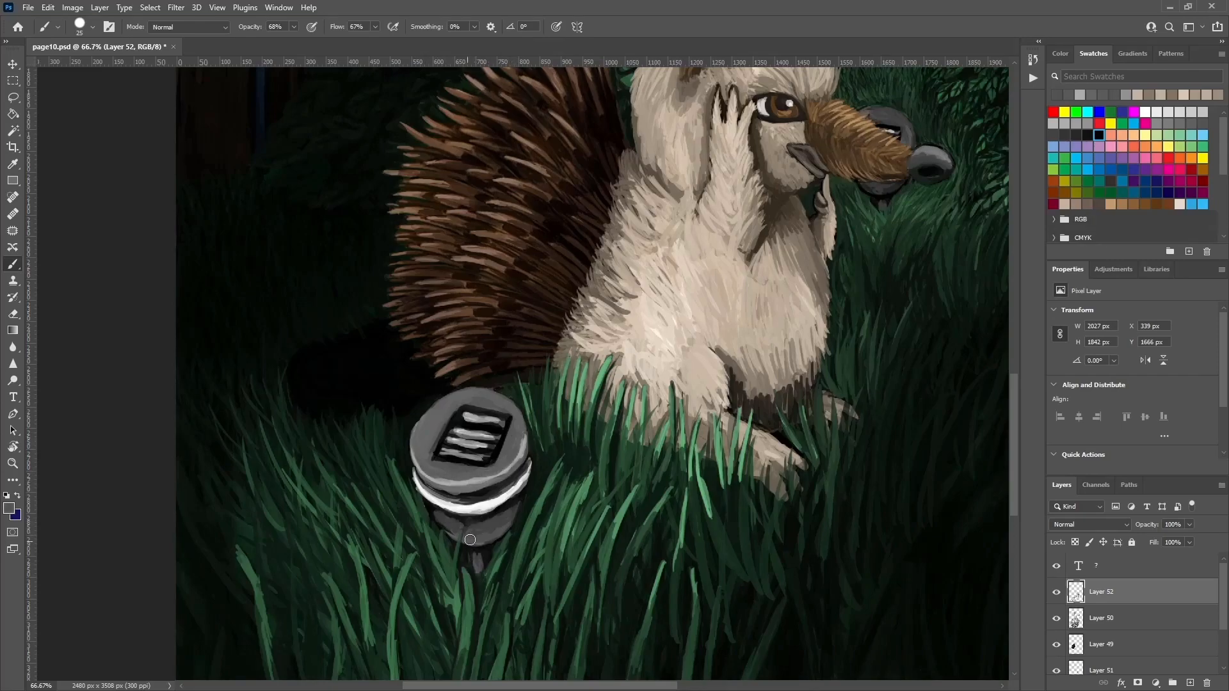
left_click(518, 509, "alt")
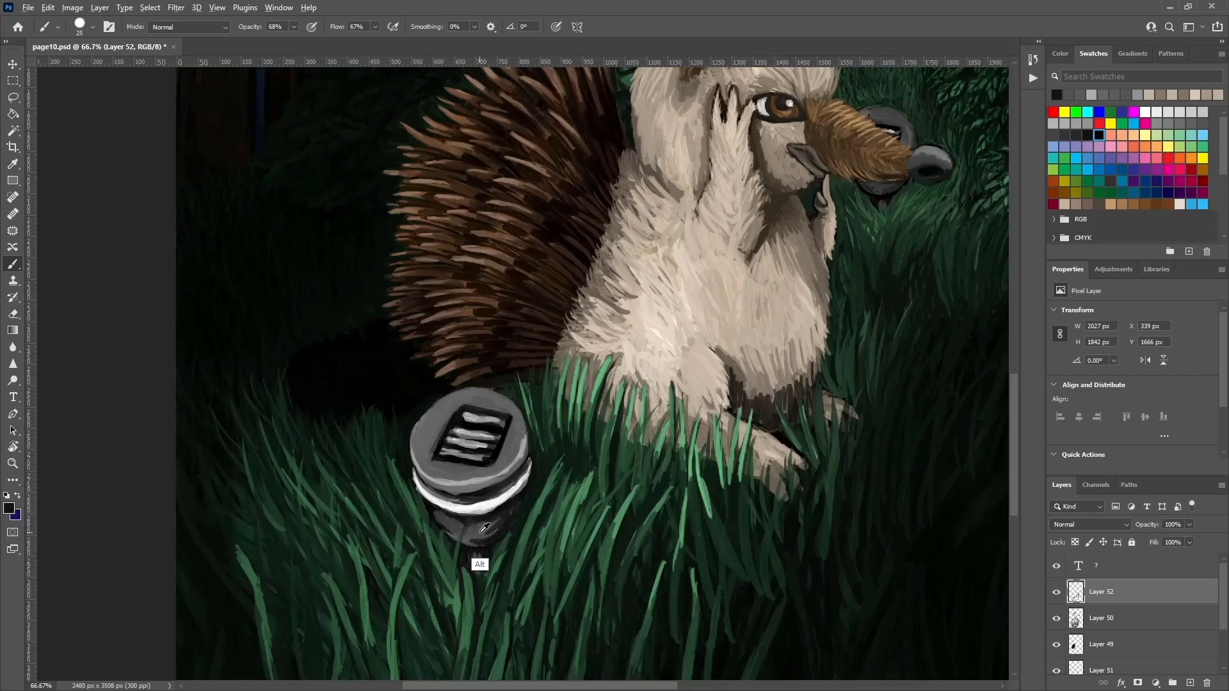
left_click(482, 564, "alt")
left_click(525, 495, "alt")
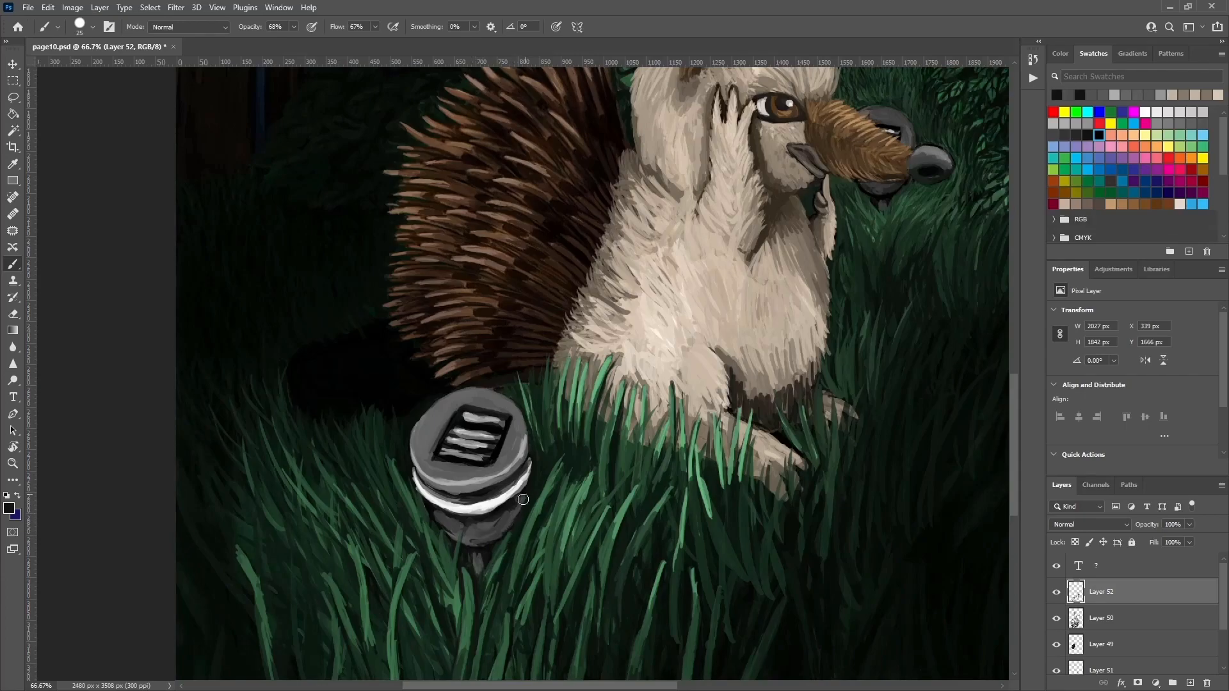
left_click(469, 556, "alt")
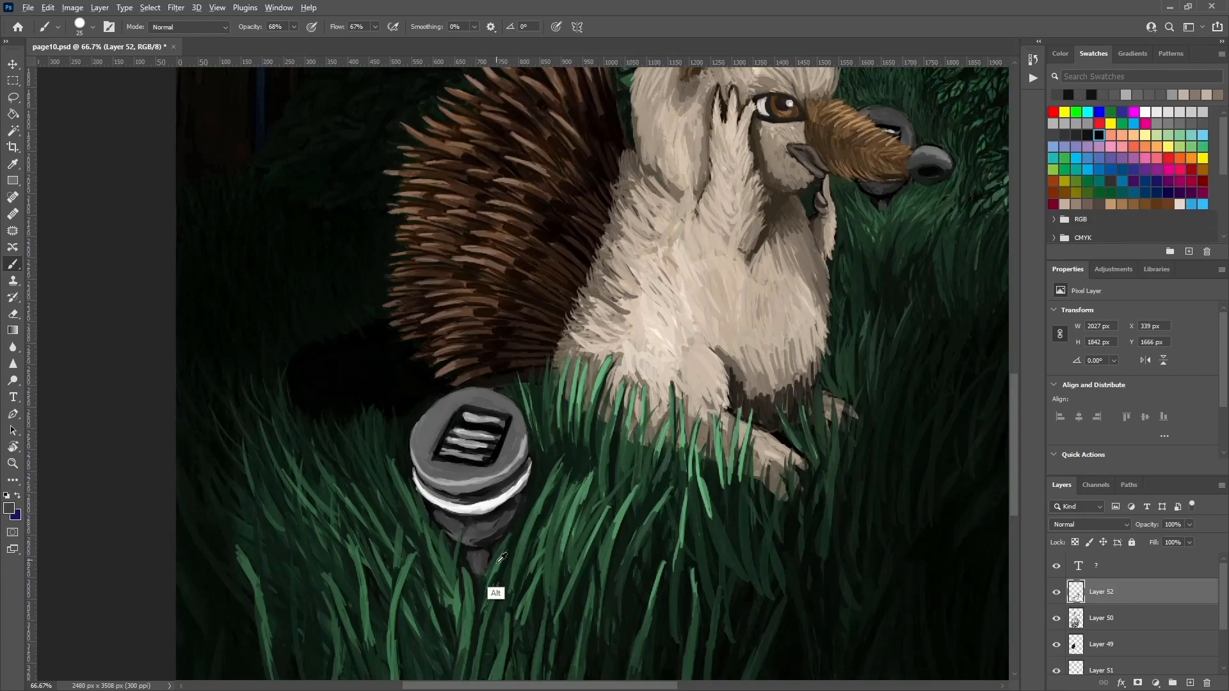
left_click(477, 583, "alt")
Repaint the grass blades around the front lamp's stem and underside with sampled greens and near-black.
left_click_drag(489, 587, 522, 516)
left_click(570, 464, "alt")
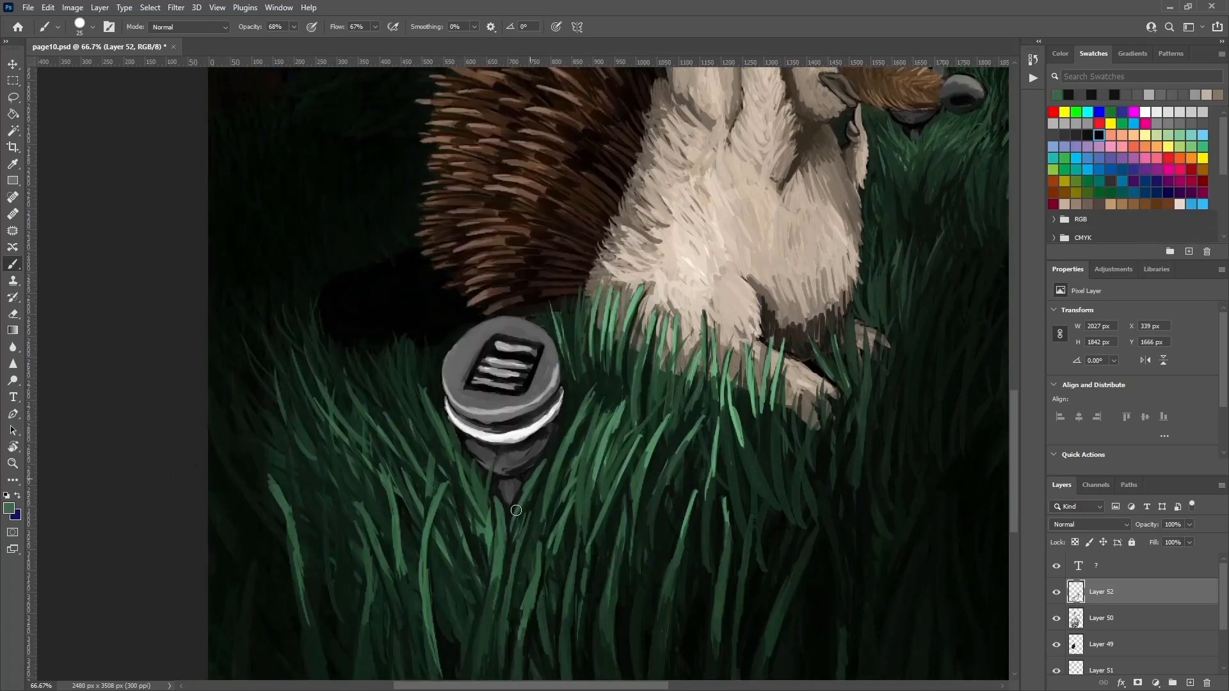
left_click(509, 532, "alt")
left_click(510, 532)
left_click(505, 581, "alt")
left_click_drag(498, 578, 493, 603)
left_click(515, 568, "alt")
left_click_drag(512, 564, 507, 624)
left_click_drag(556, 540, 595, 453)
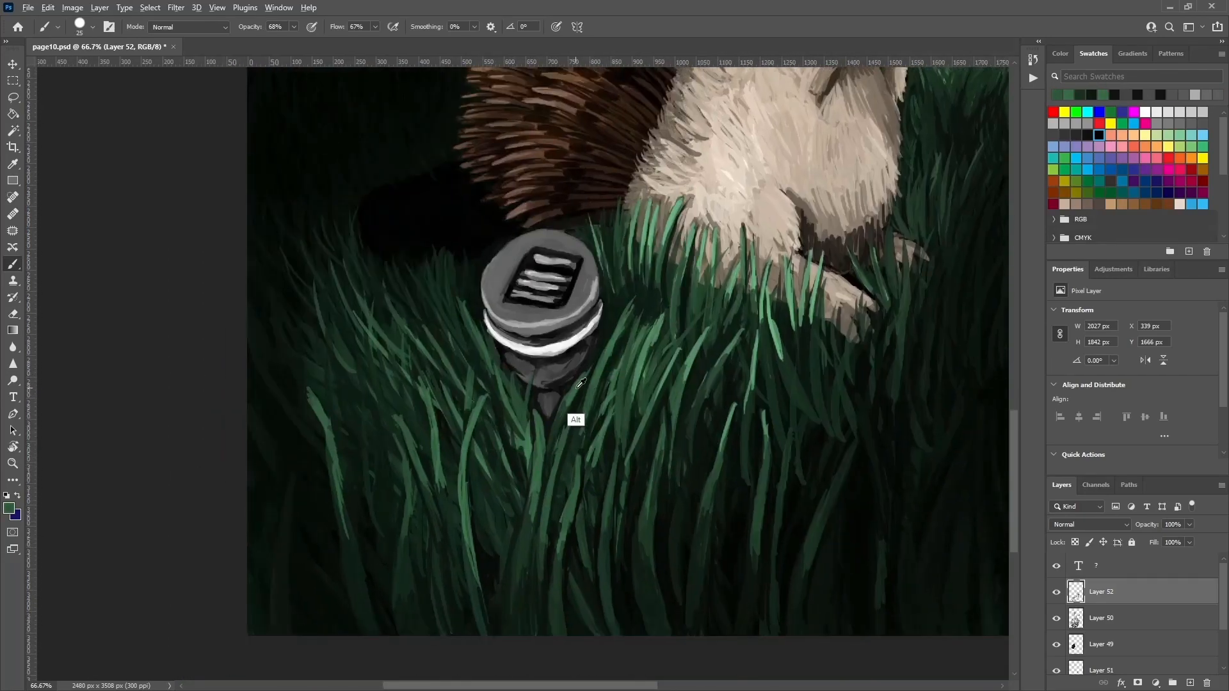
left_click(581, 383, "alt")
left_click_drag(507, 371, 520, 425)
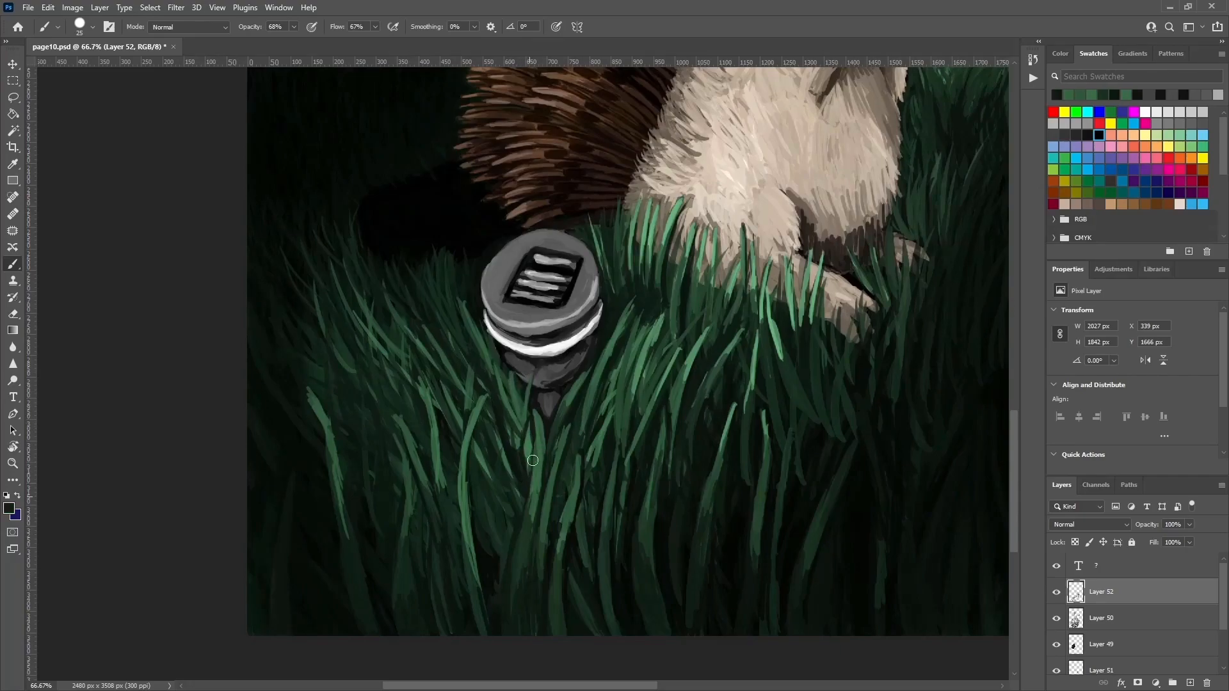
Rework the grass blades below and left of the front lamp's stem with sampled light and dark greens.
mouse_move(556, 481)
left_mouse_down()
mouse_move(572, 434)
mouse_move(506, 424)
left_mouse_up()
left_click(513, 439, "alt")
left_click(500, 544, "alt")
left_click_drag(497, 550, 479, 456)
left_click_drag(474, 530, 465, 432)
left_click(477, 507, "alt")
left_click(456, 442, "alt")
mouse_move(478, 539)
left_mouse_down()
mouse_move(457, 433)
mouse_move(465, 450)
mouse_move(467, 473)
mouse_move(419, 375)
mouse_move(445, 382)
mouse_move(417, 373)
mouse_move(438, 423)
left_mouse_up()
left_click(446, 383, "alt")
left_click(450, 455, "alt")
left_click_drag(452, 468, 474, 539)
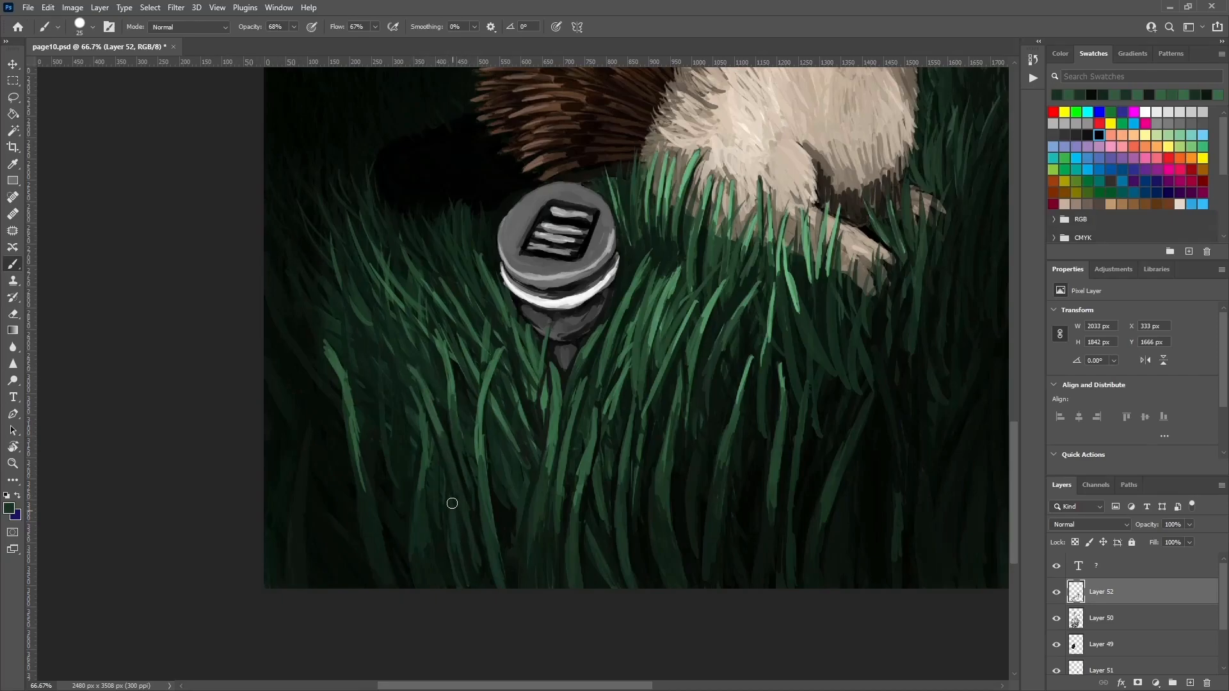
Add grass blades near the canvas's lower left corner and left of the front lamp with sampled greens.
mouse_move(308, 425)
left_mouse_down()
mouse_move(296, 532)
mouse_move(301, 485)
left_mouse_up()
left_click(305, 541, "alt")
left_click_drag(527, 403, 597, 453)
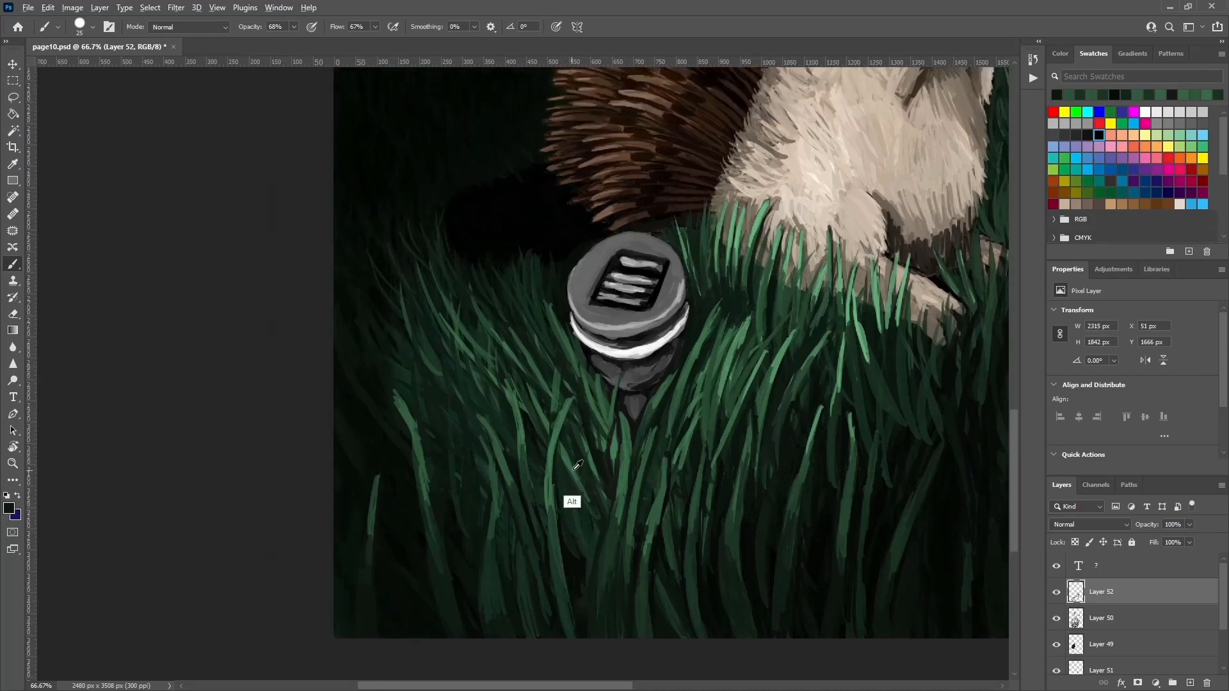
left_click(516, 431, "alt")
left_click_drag(497, 393, 496, 308)
Touch up the animal's body and head fur with short strokes in sampled tones.
mouse_move(723, 310)
left_mouse_down()
mouse_move(670, 346)
mouse_move(686, 323)
mouse_move(646, 279)
mouse_move(550, 418)
mouse_move(537, 391)
left_mouse_up()
left_click(654, 330, "alt")
left_click(652, 327, "alt")
left_click(643, 271, "alt")
left_click_drag(796, 226, 797, 248)
left_click_drag(806, 242, 814, 290)
left_click_drag(627, 173, 641, 200)
left_click_drag(631, 148, 644, 181)
left_click_drag(630, 127, 649, 163)
mouse_move(606, 210)
left_mouse_down()
mouse_move(628, 230)
mouse_move(621, 265)
left_mouse_up()
left_click_drag(605, 287, 594, 382)
left_click_drag(683, 231, 679, 161)
left_click_drag(766, 201, 762, 280)
left_click_drag(717, 196, 731, 224)
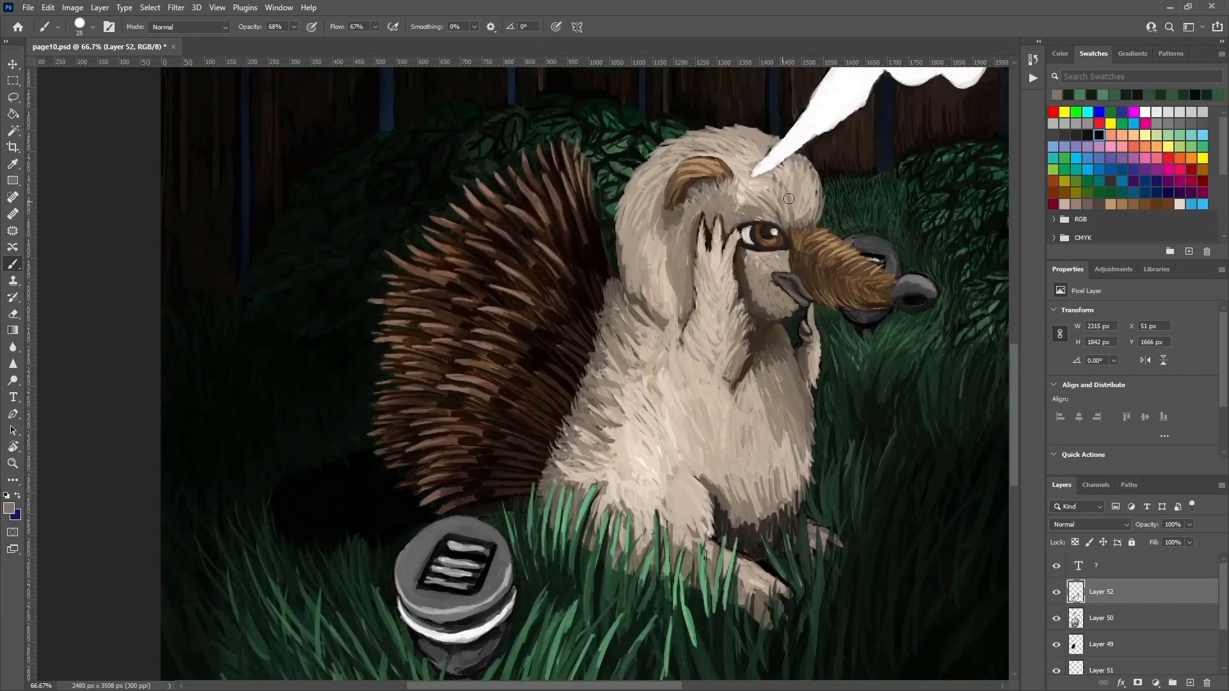
Retouch the dark grass to the right of the animal's front foot with sampled dark greens.
left_click_drag(924, 368, 858, 250)
left_click(814, 521, "alt")
left_click_drag(814, 520, 784, 502)
left_click(786, 590, "alt")
left_click_drag(785, 590, 796, 568)
Touch up the bush behind the back lamp with sampled dark greens.
left_click_drag(873, 215, 821, 321)
mouse_move(773, 353)
left_mouse_down()
mouse_move(765, 396)
mouse_move(737, 355)
mouse_move(778, 359)
mouse_move(758, 379)
mouse_move(763, 412)
mouse_move(741, 371)
mouse_move(750, 410)
mouse_move(683, 580)
left_mouse_up()
left_click(762, 412, "alt")
left_click(760, 397, "alt")
Reduce the brush size to 21 px and paint the fence planks below the thought bubble with sampled dark browns.
left_click(697, 310, "alt")
right_click(698, 251)
left_click_drag(783, 289, 776, 289)
key("Return")
left_click(665, 266, "alt")
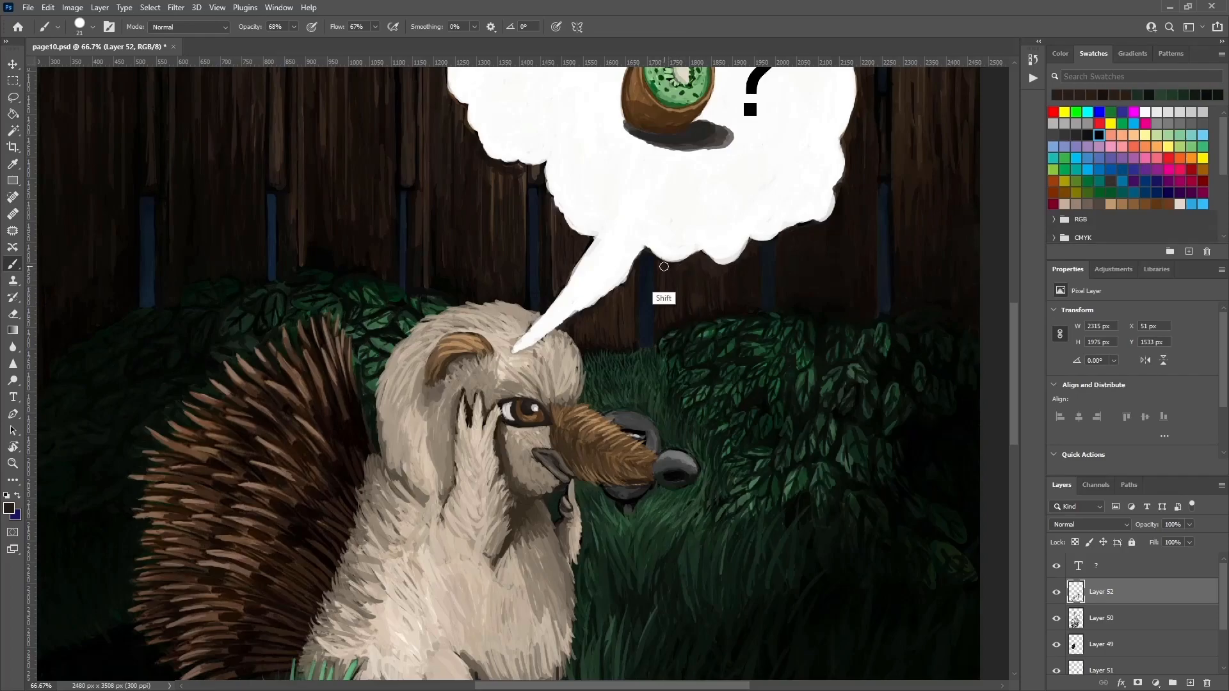
left_click(697, 265, "alt")
key("alt")
key("alt")
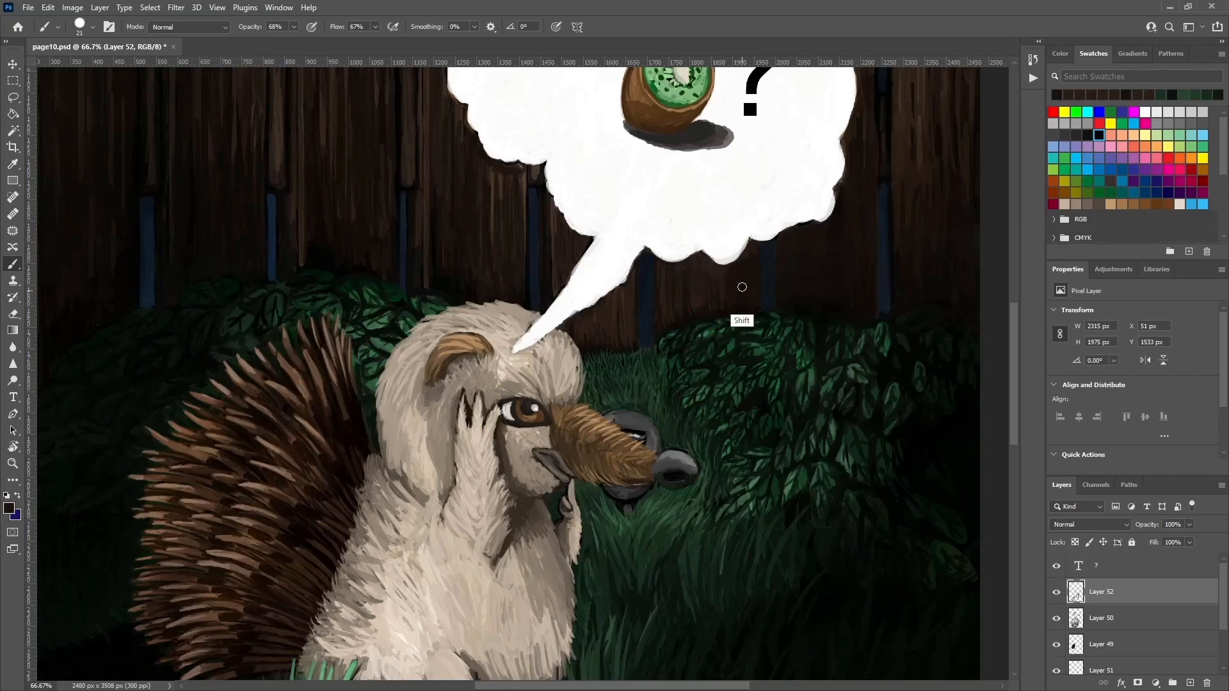
left_click(709, 280, "alt")
Clean up the thought bubble's lower and right edges with sampled white and dark fence brown.
left_click_drag(737, 217, 757, 262)
left_click(748, 267, "alt")
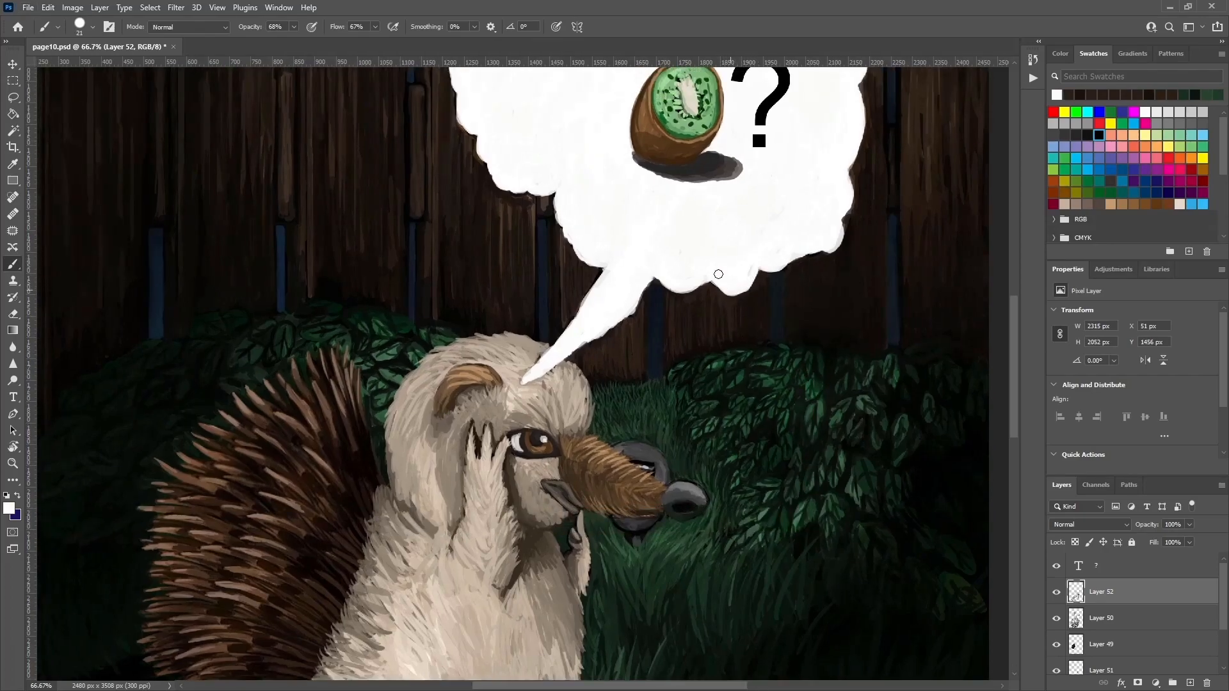
left_click(850, 221, "alt")
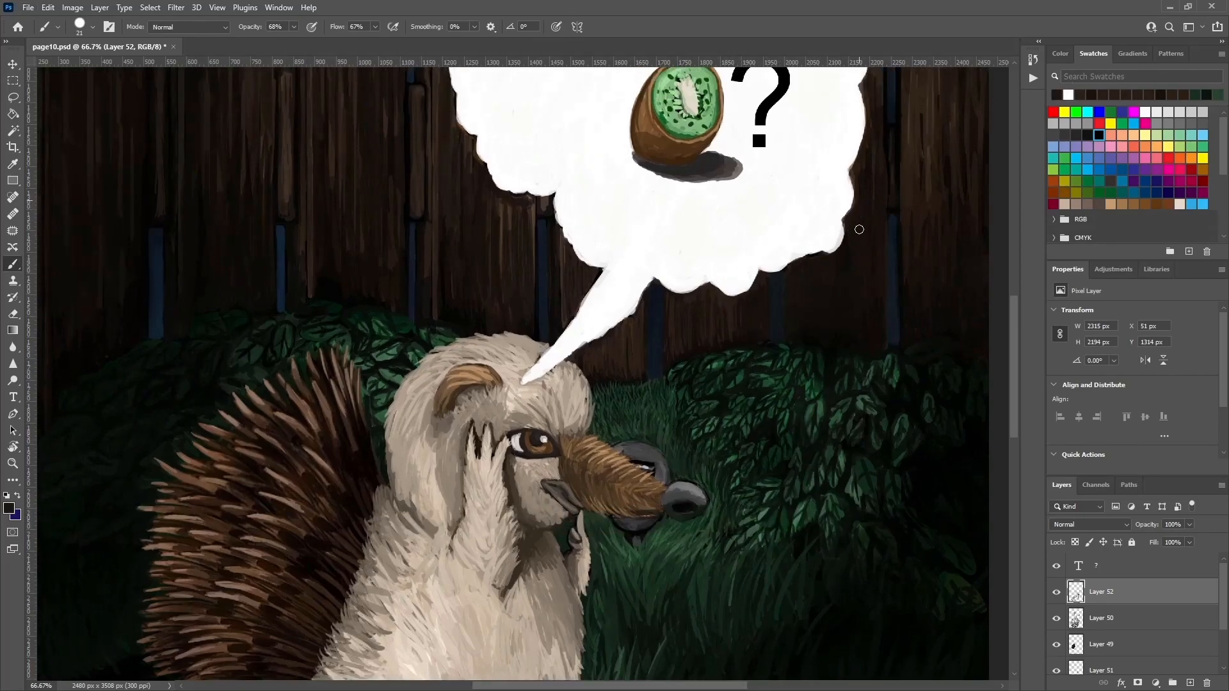
scroll(858, 175, "up", 3)
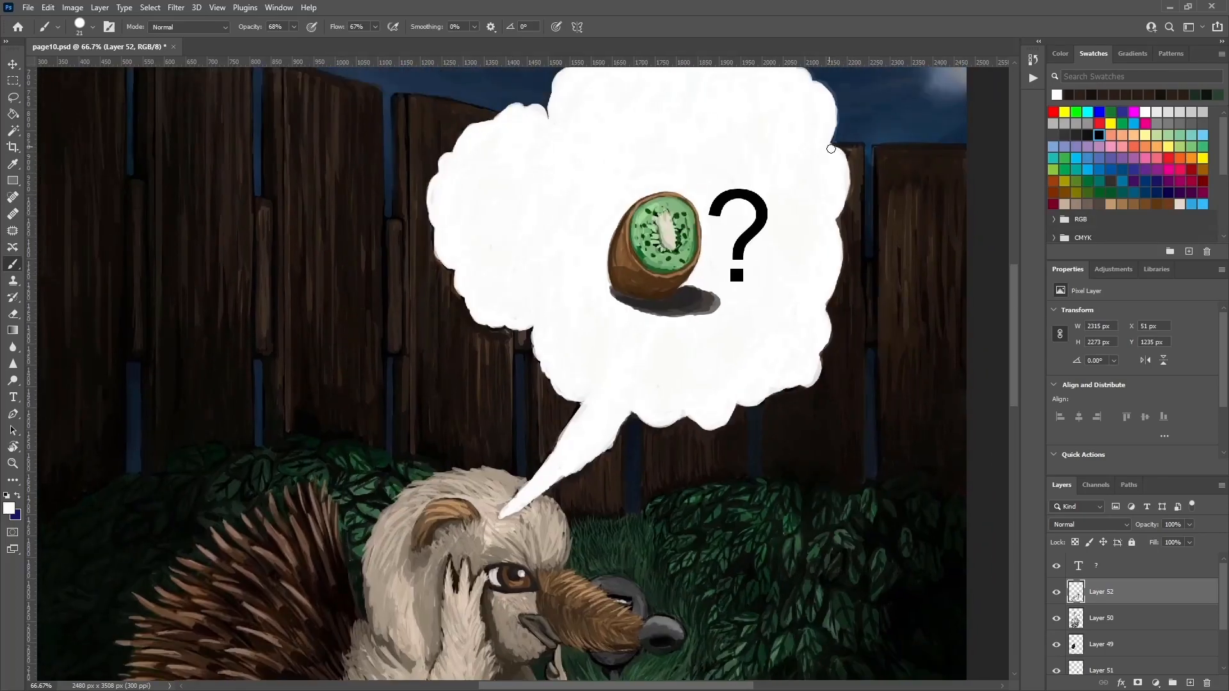
Refine the thought bubble's upper edge against the night sky with sampled blue and white.
scroll(834, 136, "up", 1)
left_click(832, 134, "alt")
left_click_drag(825, 126, 819, 130)
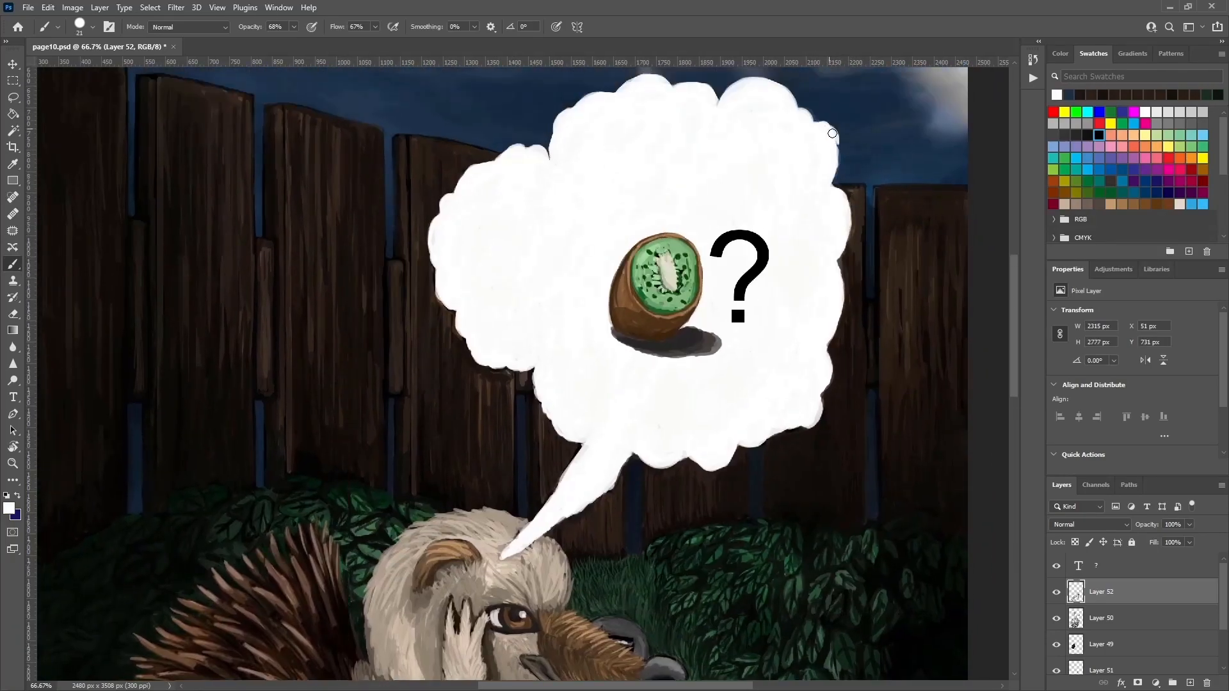
scroll(793, 86, "up", 1)
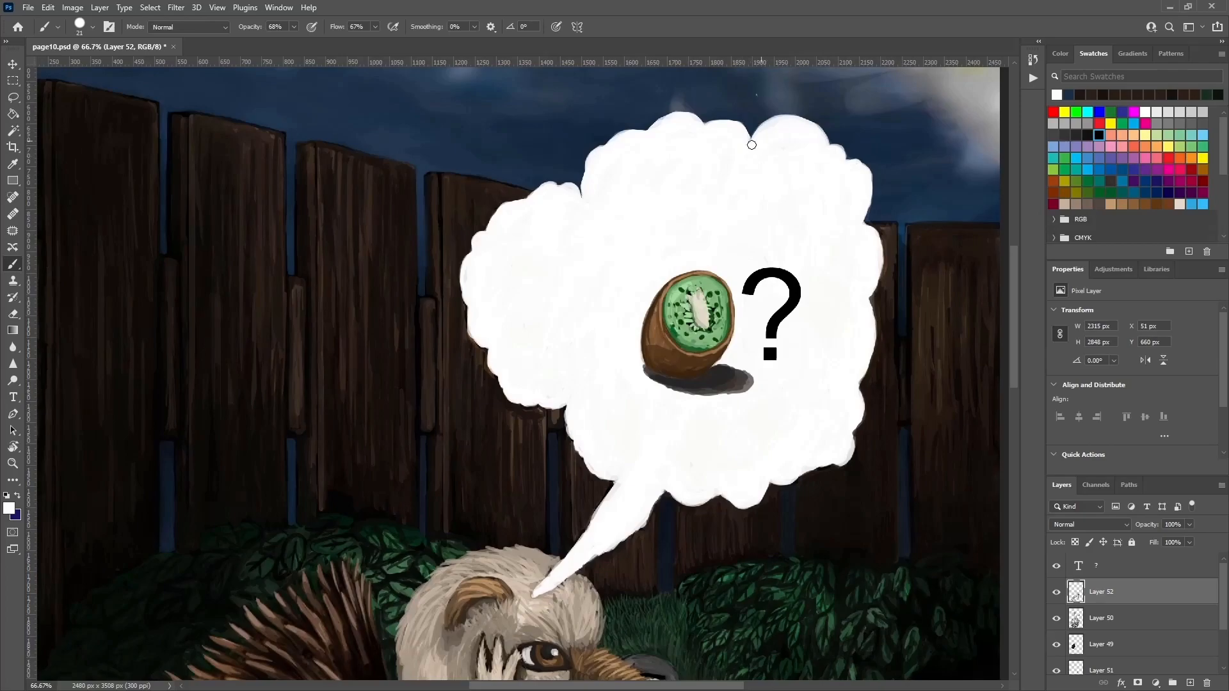
Retouch the kiwi's brown skin and the edge of its cast shadow with sampled browns and dark grey.
scroll(742, 224, "left", 2)
left_click(736, 312, "alt")
left_click_drag(750, 337, 727, 317)
left_click(779, 381, "alt")
left_click_drag(759, 358, 736, 351)
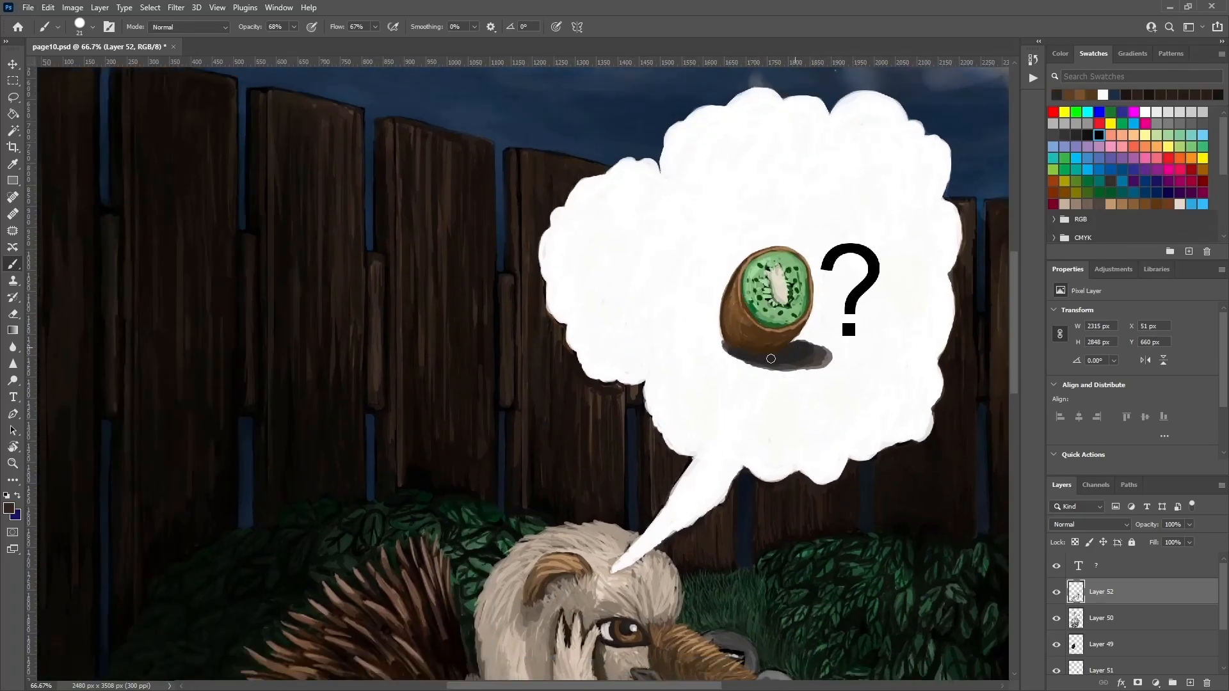
Extend and soften the edge of the kiwi's cast shadow with sampled greys.
left_click_drag(818, 359, 791, 367)
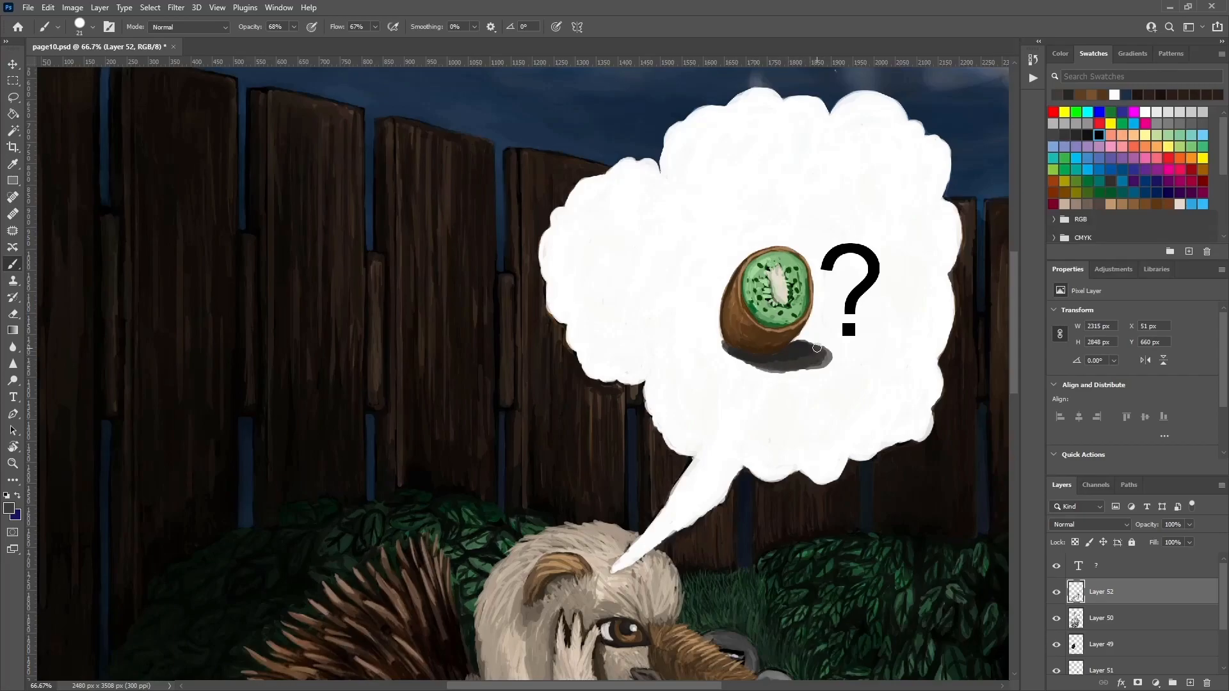
mouse_move(807, 370)
left_mouse_down()
mouse_move(762, 370)
mouse_move(818, 349)
mouse_move(795, 374)
mouse_move(824, 351)
left_mouse_up()
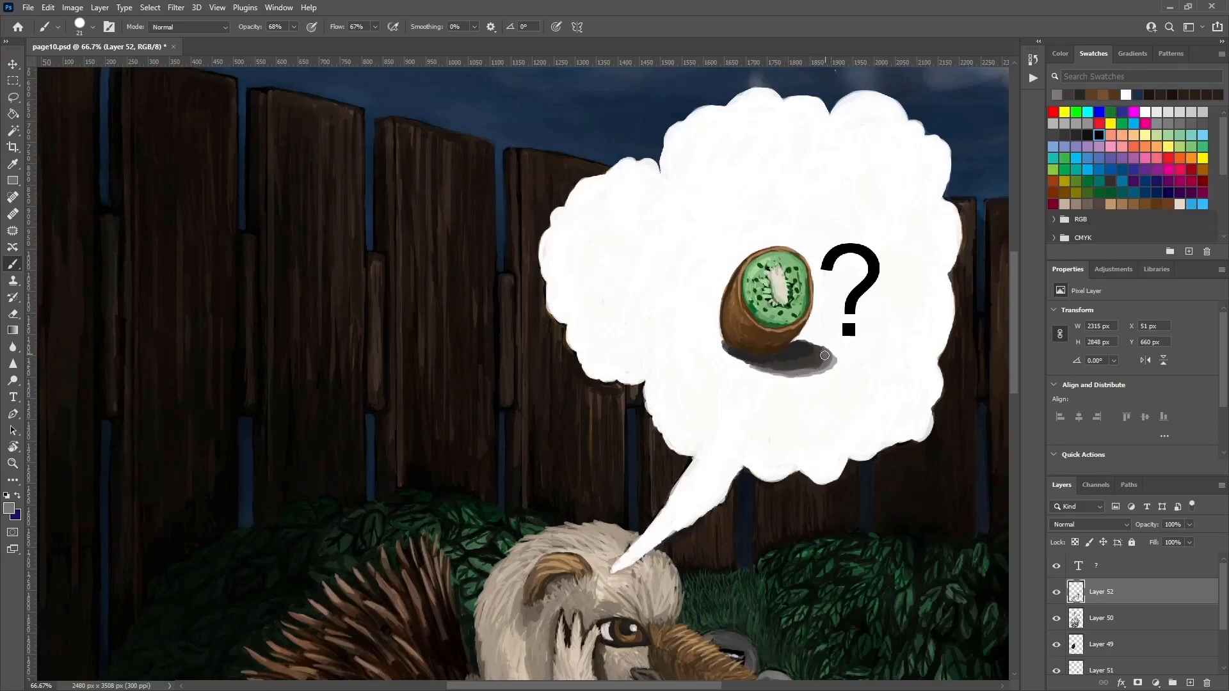
mouse_move(857, 298)
left_mouse_down()
mouse_move(897, 294)
mouse_move(897, 311)
left_mouse_up()
Reduce the brush size to 12 px and retouch the kiwi's cut rim and lower skin with colours sampled from the fruit.
left_click(808, 333, "alt")
right_click(828, 277)
left_click(799, 324, "alt")
left_click(790, 324, "alt")
mouse_move(776, 280)
left_mouse_down()
mouse_move(771, 319)
mouse_move(768, 298)
left_mouse_up()
left_click(815, 347, "alt")
left_click_drag(820, 345, 805, 348)
left_click(794, 345, "alt")
left_click(787, 348, "alt")
Choose a darker brown foreground colour and blend the underside of the kiwi's skin above its shadow.
left_click(9, 508)
left_click(554, 286)
left_click(736, 157)
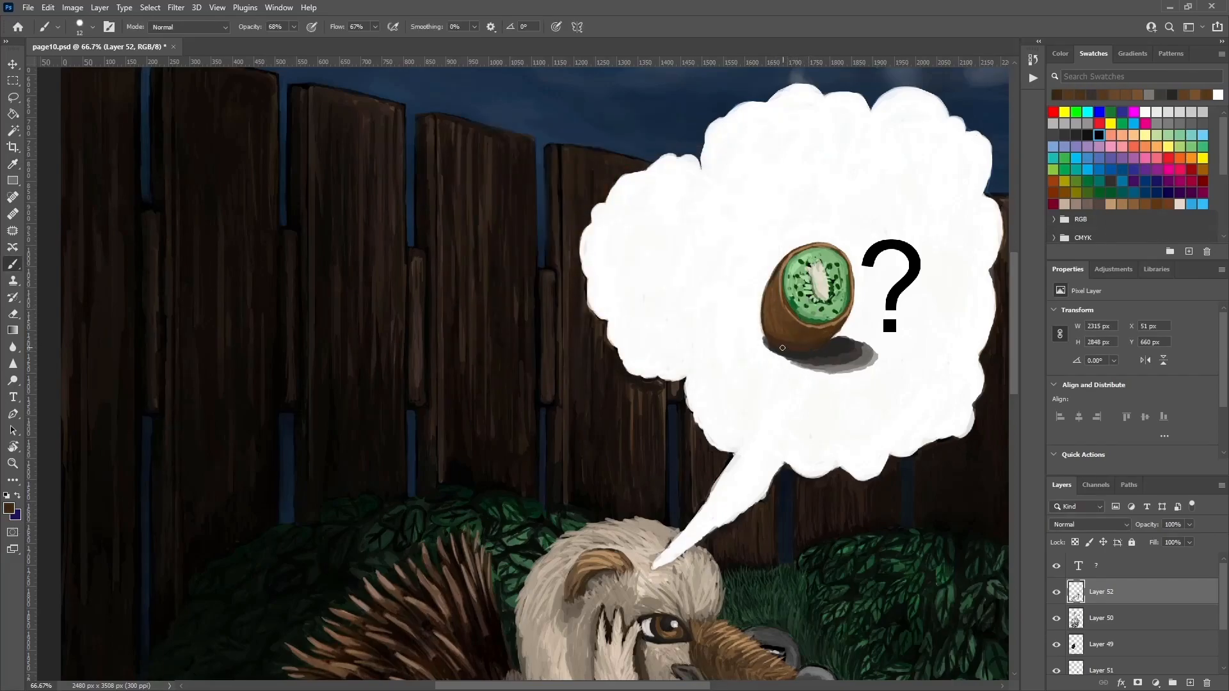
left_click(800, 340, "alt")
left_click(782, 341, "alt")
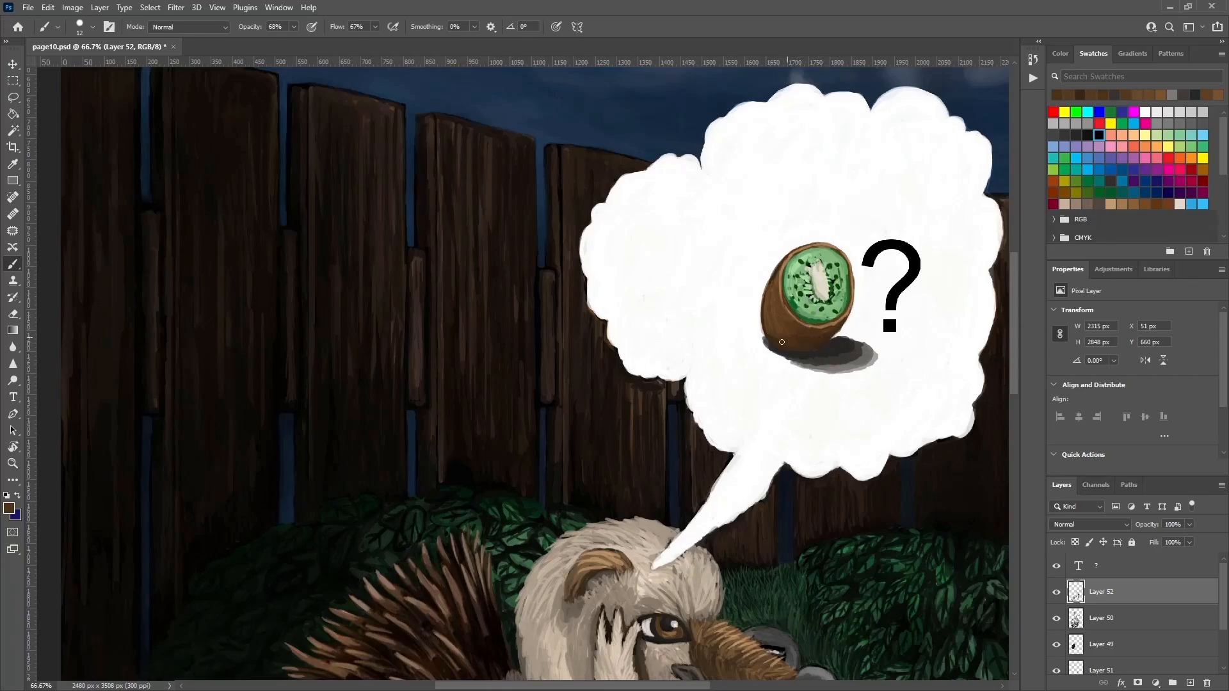
left_click(818, 344, "alt")
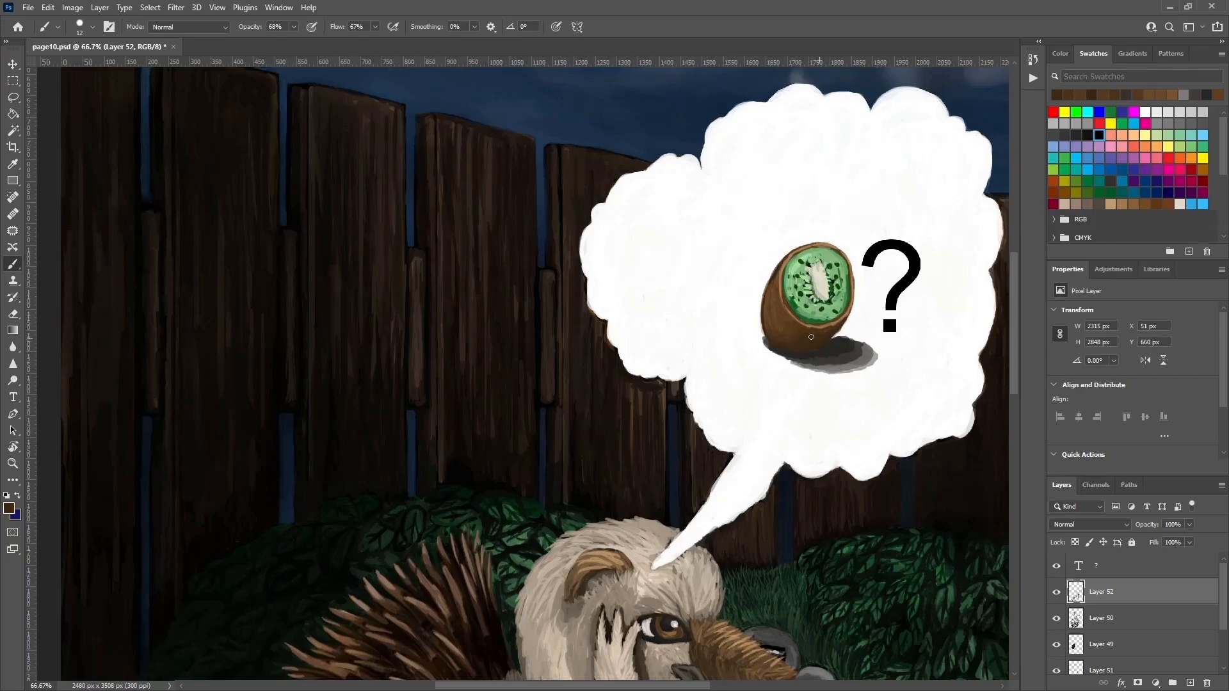
Touch up the kiwi's green flesh and pale core with sampled dark green, light green and cream.
left_click(794, 302, "alt")
left_click(804, 314, "alt")
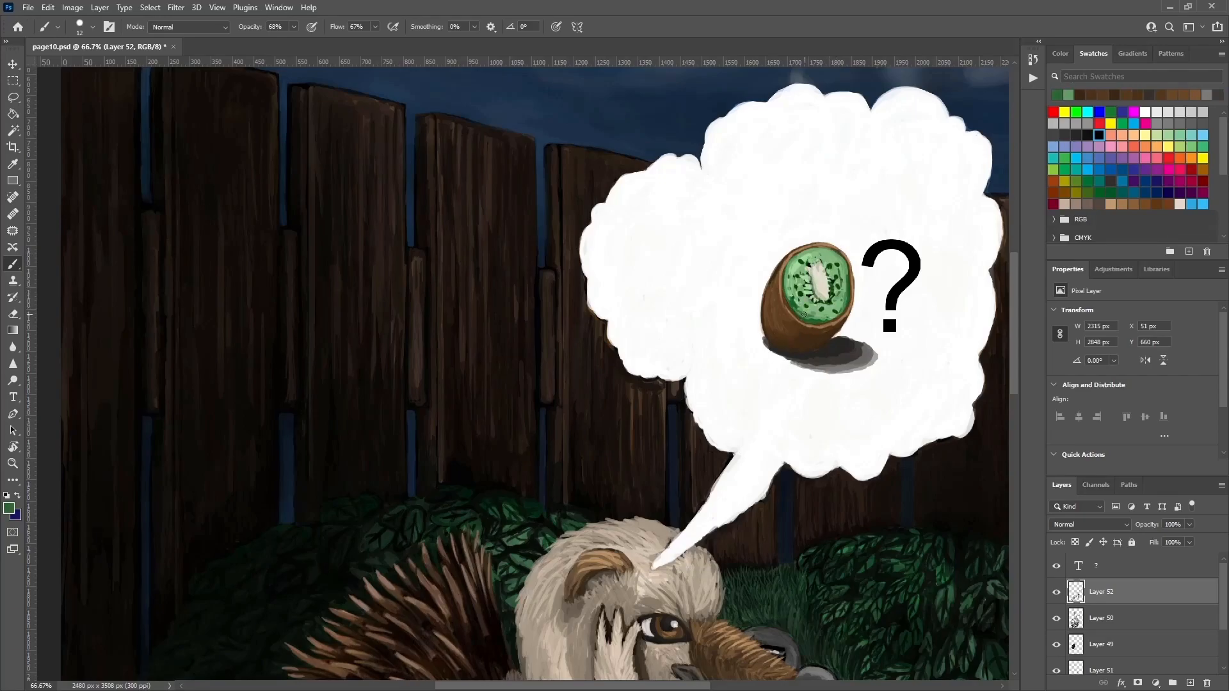
left_click(840, 265, "alt")
left_click(828, 267, "alt")
left_click(840, 263, "alt")
left_click(806, 259, "alt")
left_click(808, 290, "alt")
Touch up the fur on the back of the animal's head and beside its raised arm with sampled taupe tones.
scroll(599, 411, "down", 3)
left_click(600, 411, "alt")
left_click(554, 546, "alt")
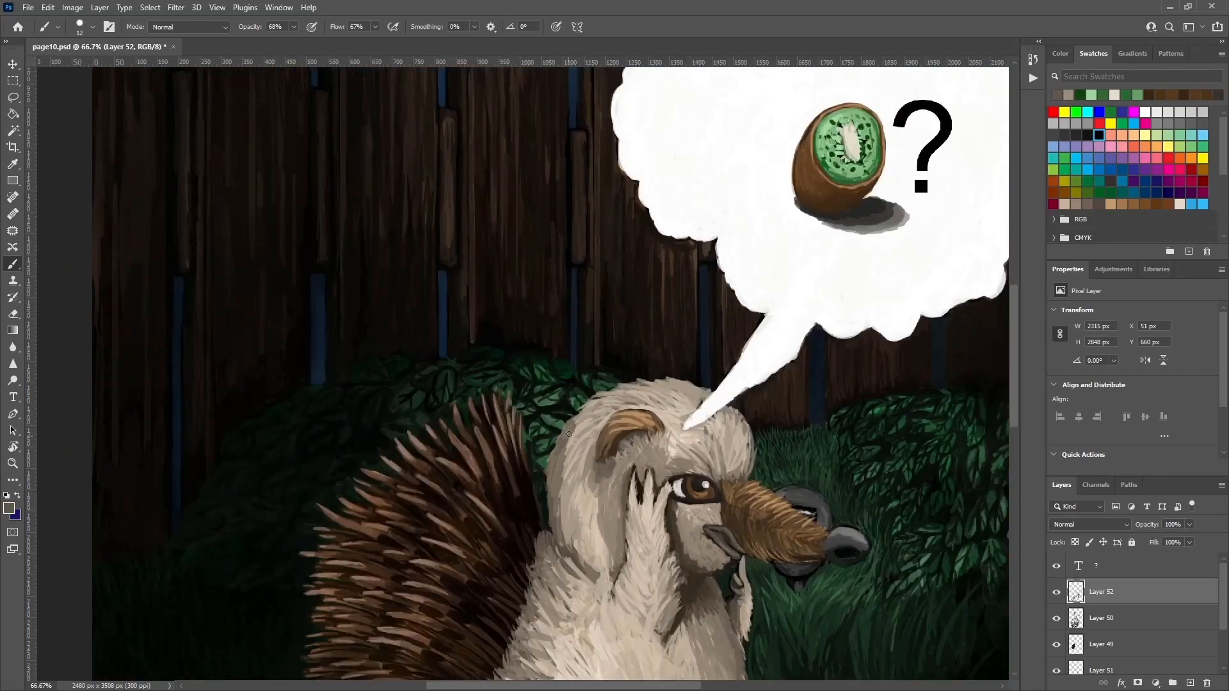
left_click(586, 417, "alt")
left_click_drag(647, 458, 732, 271)
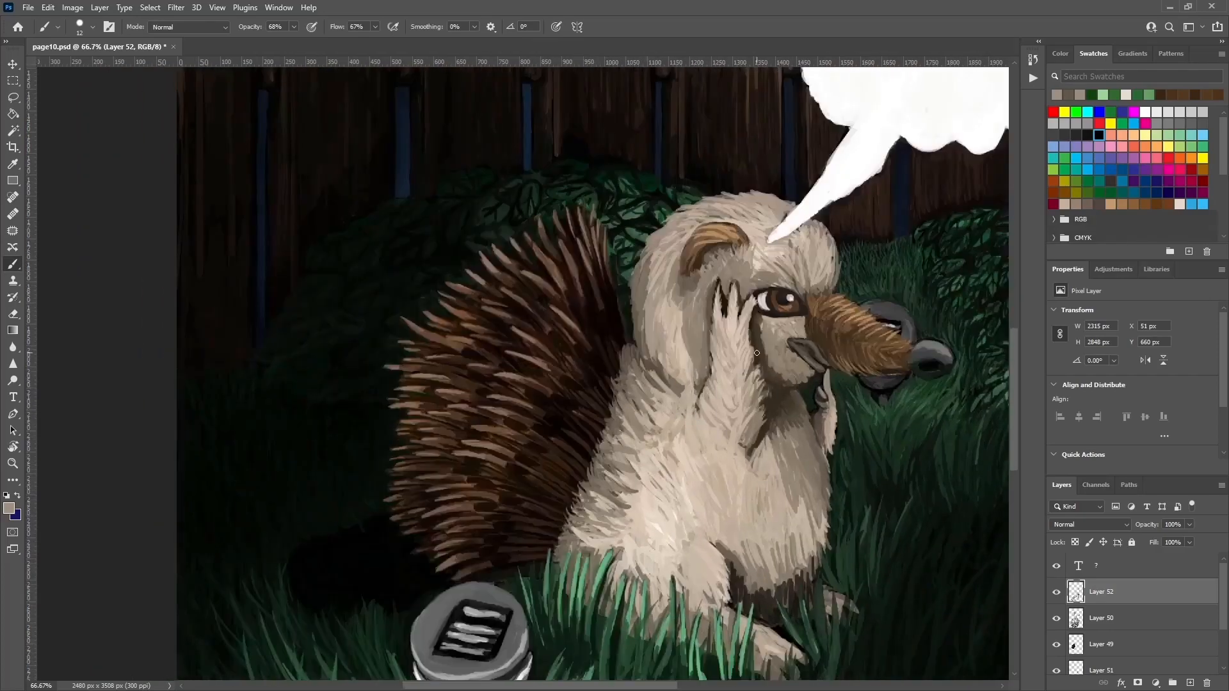
left_click(758, 442, "alt")
left_click(734, 403, "alt")
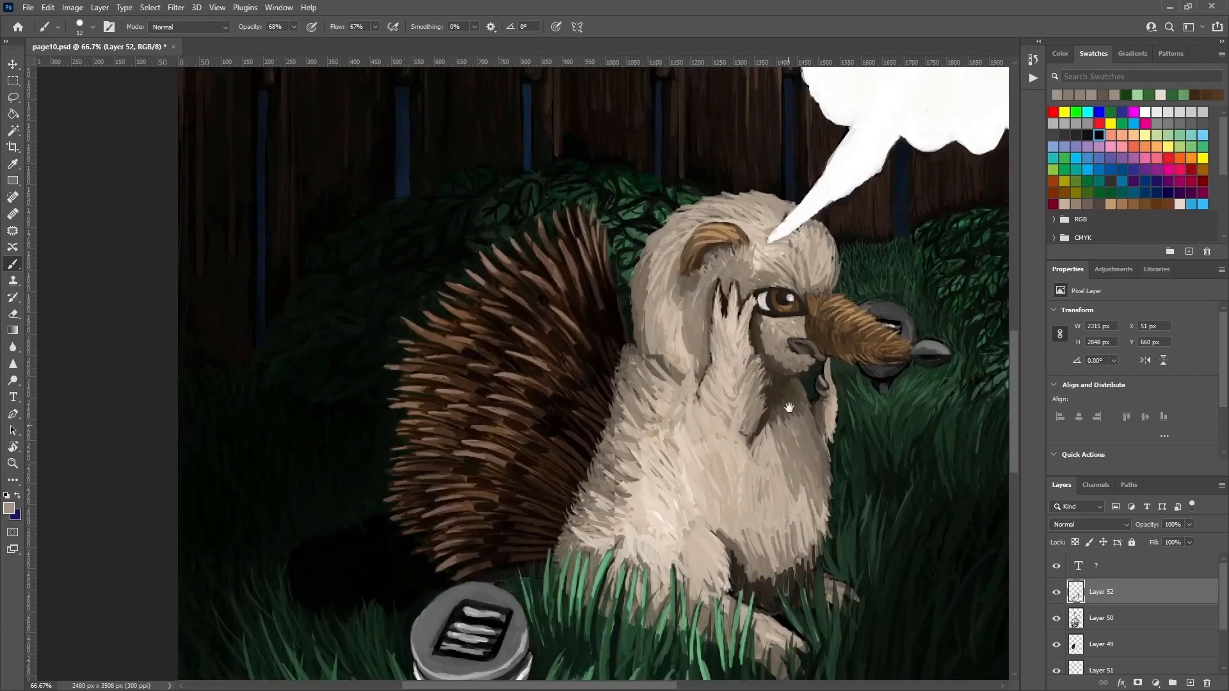
left_click_drag(786, 450, 792, 362)
left_click(758, 423, "alt")
Enlarge the brush to 37 px and blend the animal's chest fur below the chin with sampled light and shadow beiges.
right_click(784, 426)
left_click_drag(850, 461, 854, 461)
left_click_drag(762, 450, 783, 478)
left_click(793, 421, "alt")
mouse_move(807, 394)
left_mouse_down()
mouse_move(826, 443)
mouse_move(834, 428)
left_mouse_up()
left_click(823, 356, "alt")
left_click_drag(817, 368, 791, 410)
left_click(780, 413, "alt")
left_click_drag(780, 361, 770, 407)
left_click(767, 408, "alt")
left_click_drag(792, 358, 787, 403)
mouse_move(806, 364)
left_mouse_down()
mouse_move(800, 408)
mouse_move(808, 398)
left_mouse_up()
left_click(804, 346, "alt")
left_click_drag(862, 478, 906, 417)
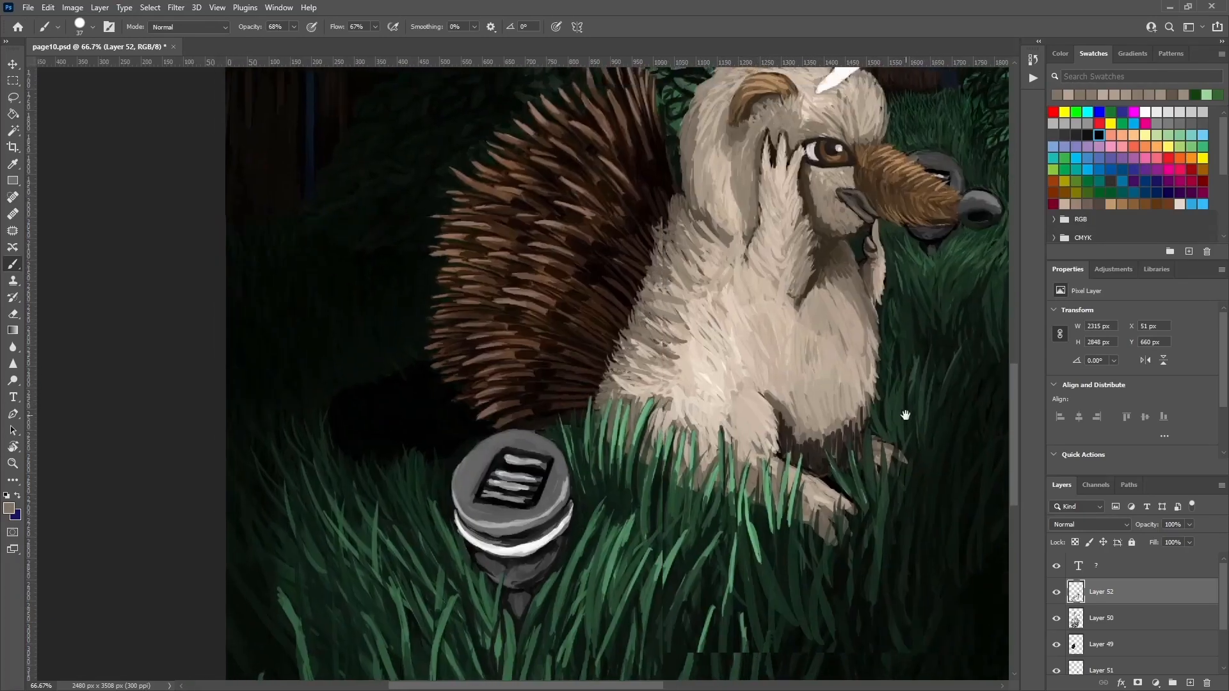
Reduce the brush size to 9 px and refine the fur strands along the lower belly with sampled taupe.
left_click(627, 398, "alt")
right_click(632, 395)
left_click_drag(708, 429, 706, 429)
left_click(570, 481)
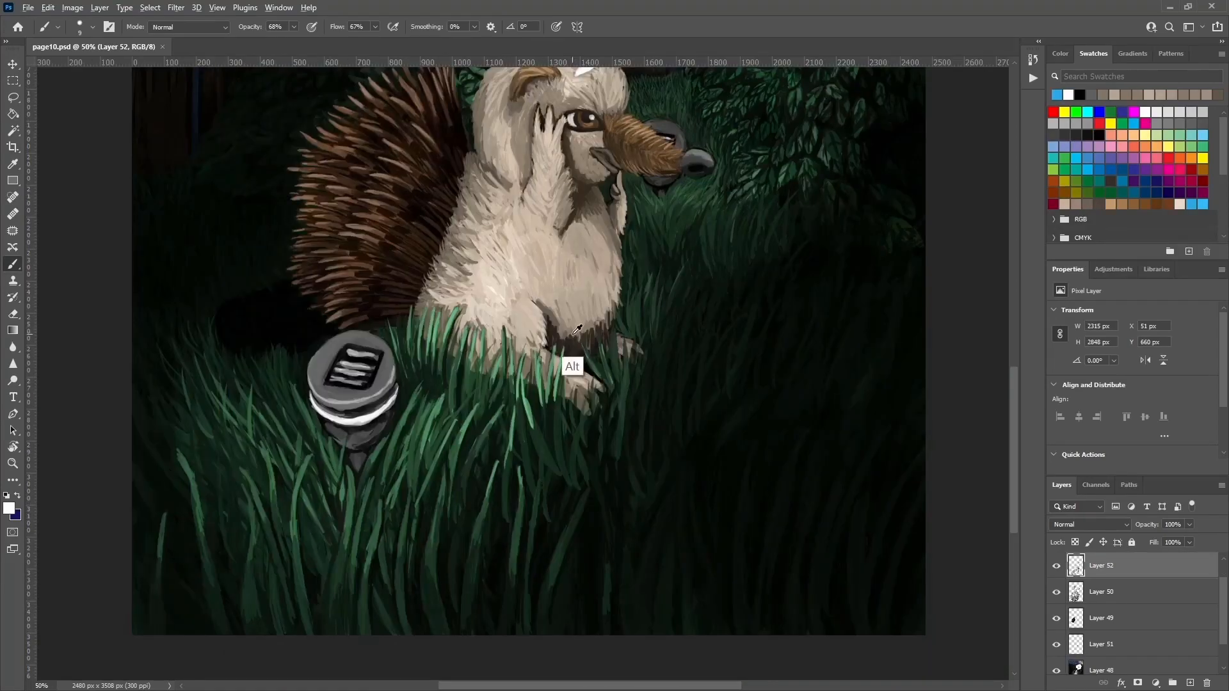
left_click(574, 336, "alt")
mouse_move(604, 285)
left_mouse_down()
mouse_move(596, 319)
mouse_move(600, 301)
left_mouse_up()
left_click_drag(582, 302, 582, 328)
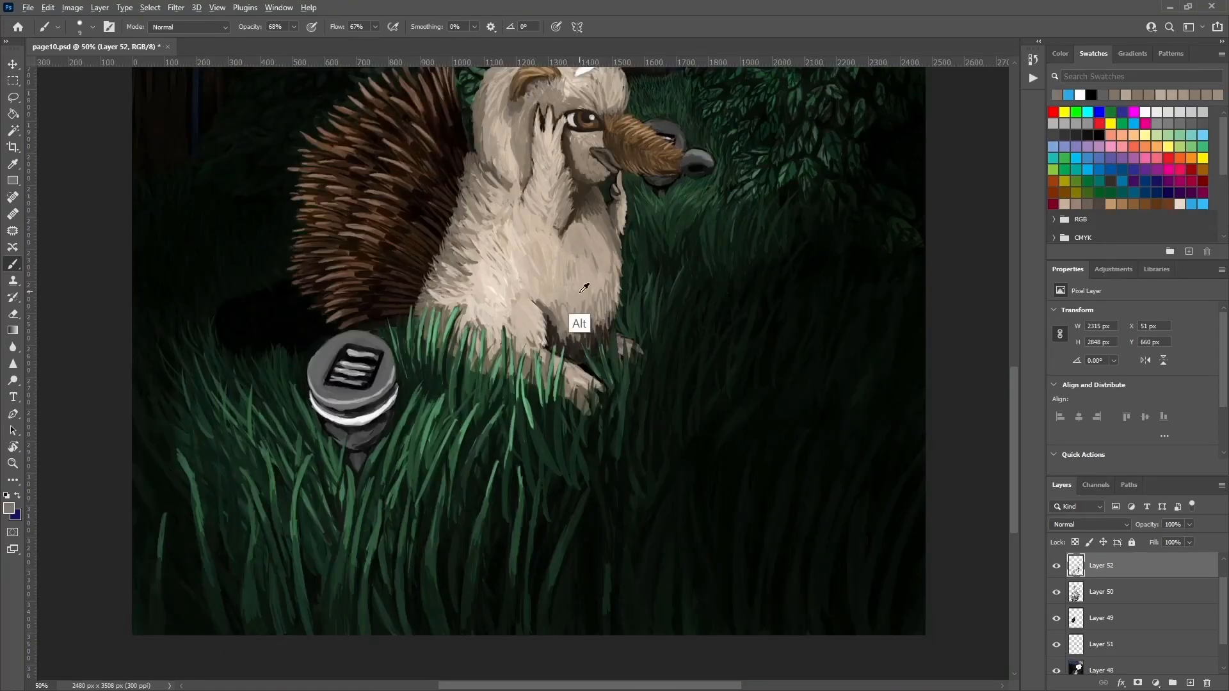
Set the brush size to 36 px and darken the shaded grass beside the animal with sampled near-black greens.
right_click(584, 288)
left_click(672, 483)
left_click(648, 306, "alt")
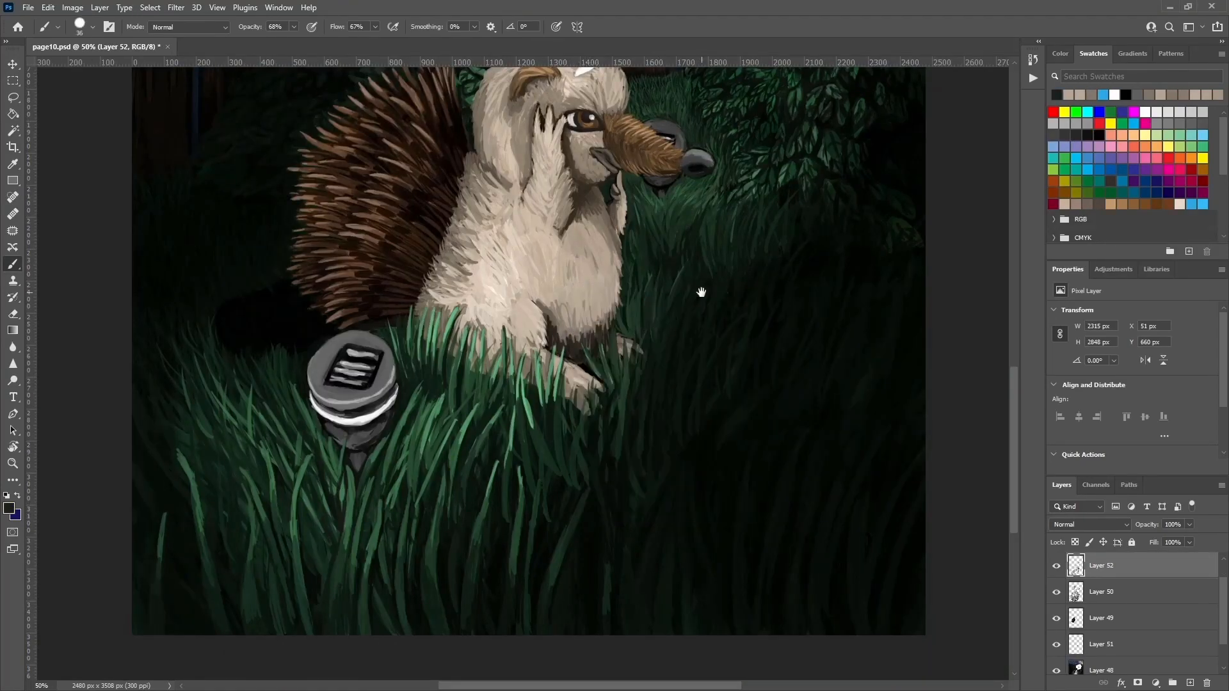
left_click_drag(701, 293, 677, 309)
left_click_drag(786, 232, 738, 333)
left_click(794, 310, "alt")
left_click(733, 366, "alt")
left_click_drag(724, 272, 715, 263)
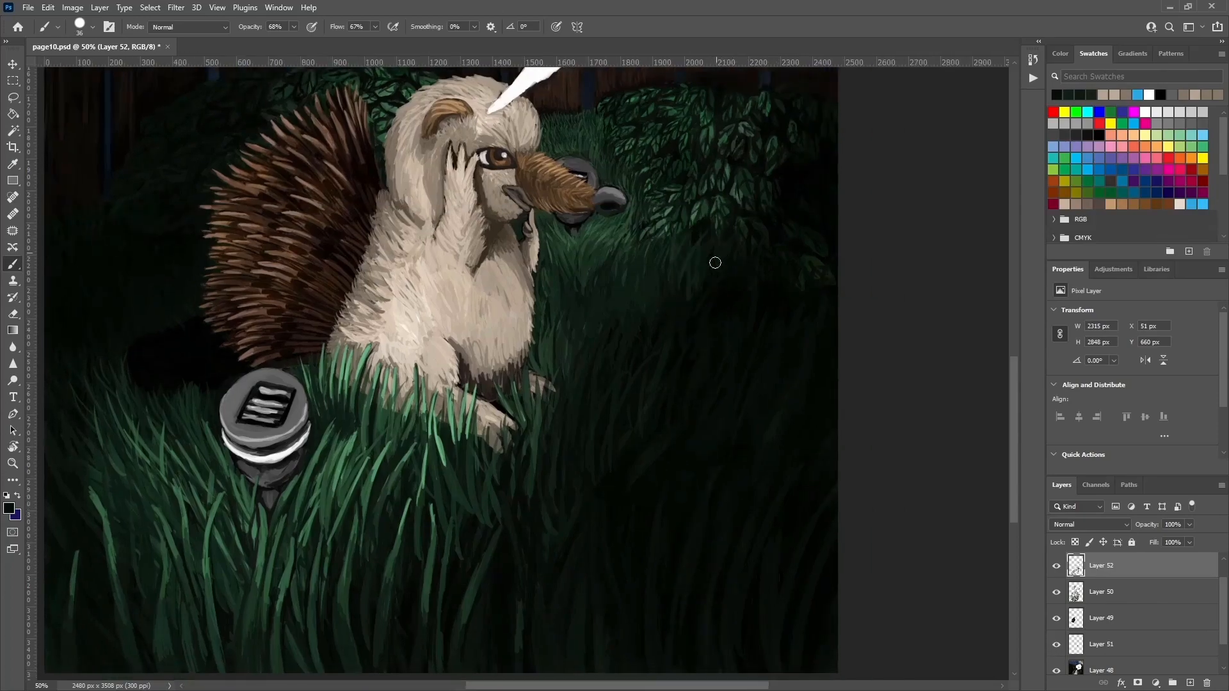
left_click_drag(766, 321, 705, 316)
Reduce the brush size to 25 px and blend the shaded base of the bush into the grass with sampled dark green.
right_click(777, 295)
left_click(710, 275, "alt")
right_click(702, 268)
left_click(772, 303)
mouse_move(715, 254)
left_mouse_down()
mouse_move(664, 278)
mouse_move(709, 339)
left_mouse_up()
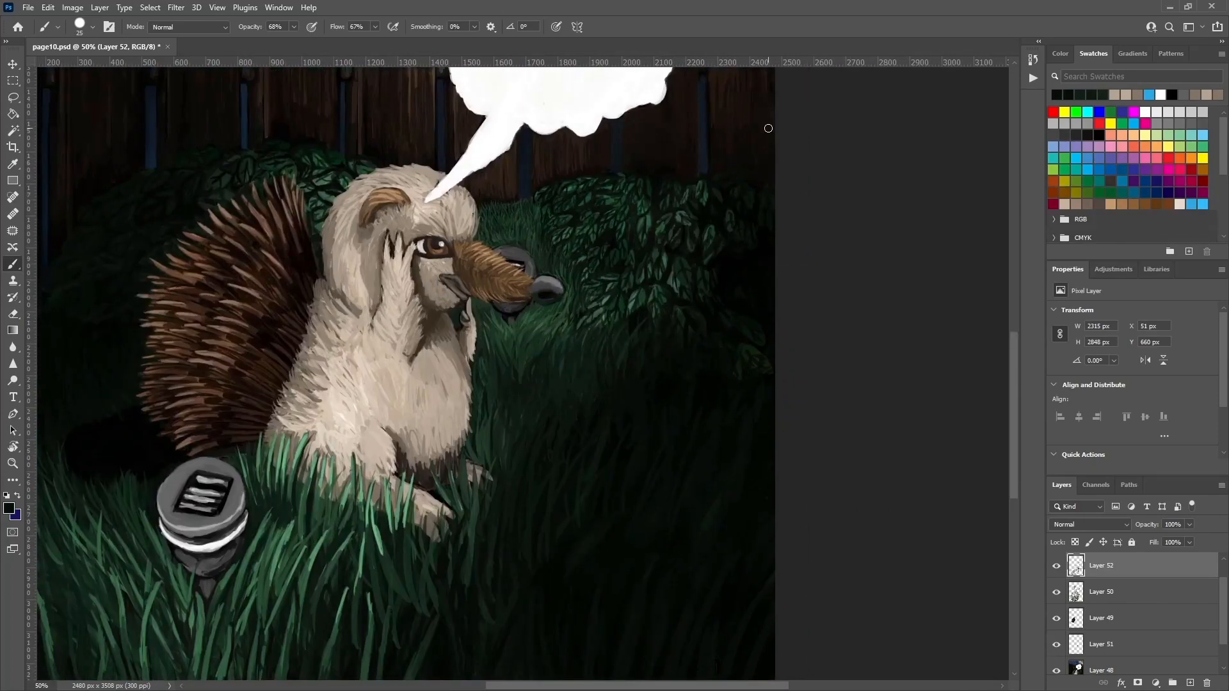
Paint dark gaps and dim leaves in the upper, shaded part of the bush with the 25 px brush.
key("ctrl+plus")
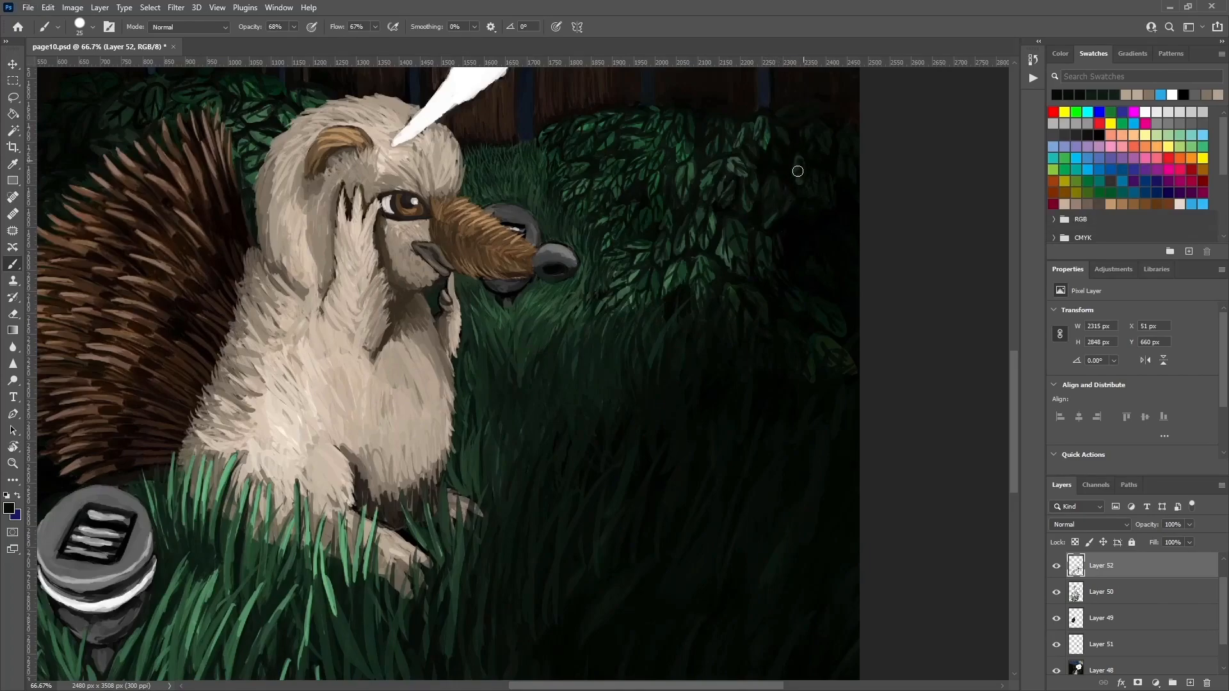
left_click(795, 117)
left_click(789, 128)
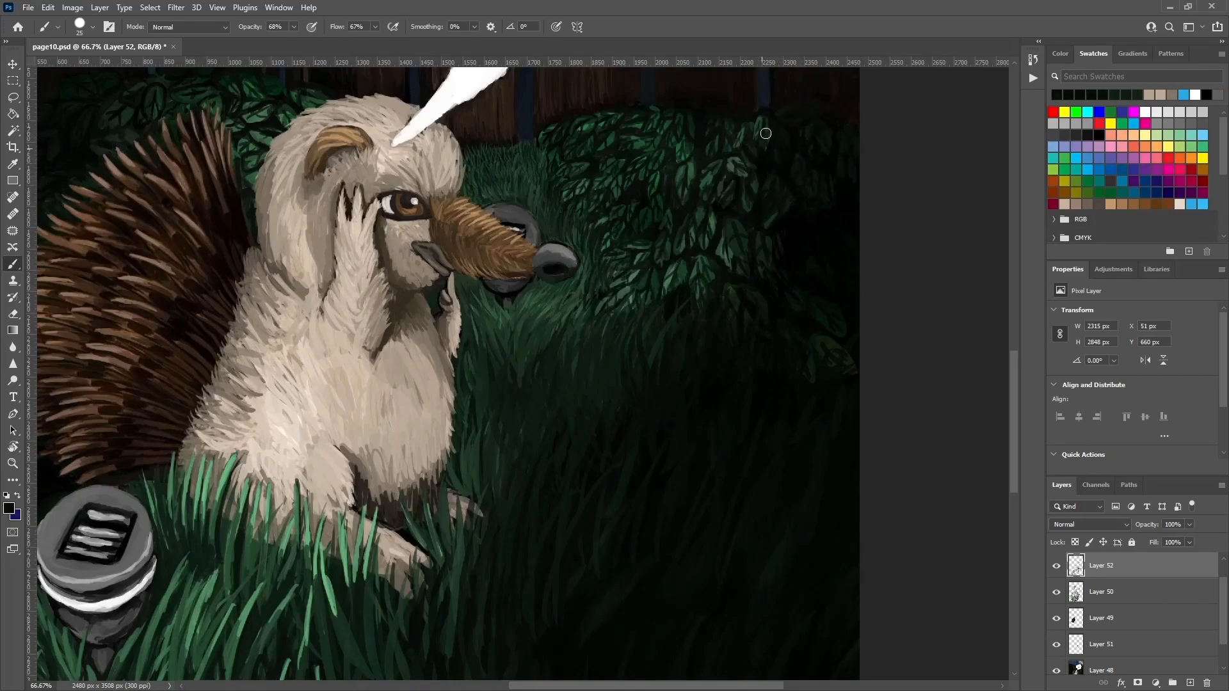
left_click(774, 238)
left_click(777, 217)
left_click(778, 216)
left_click(779, 244)
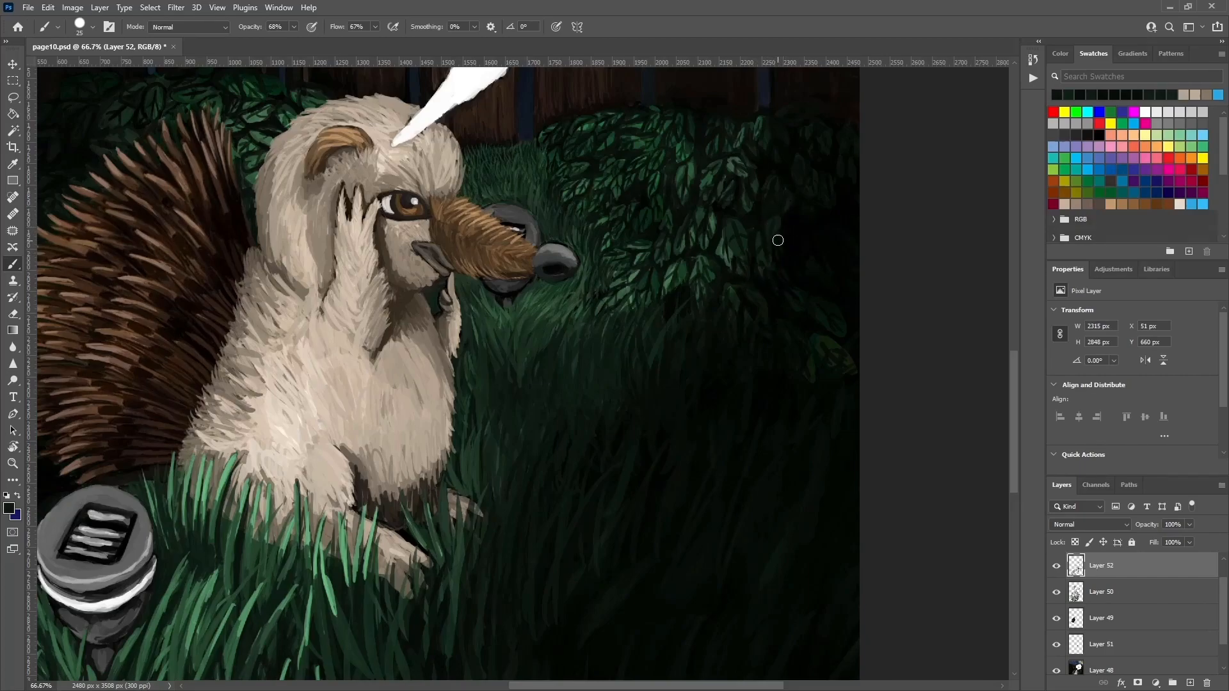
Dab muted dark green leaves into the middle of the bush's darkest area.
left_click(801, 209)
left_click(800, 241)
left_click(803, 253)
left_click(776, 266)
left_click(802, 228)
left_click(791, 269)
left_click(739, 262)
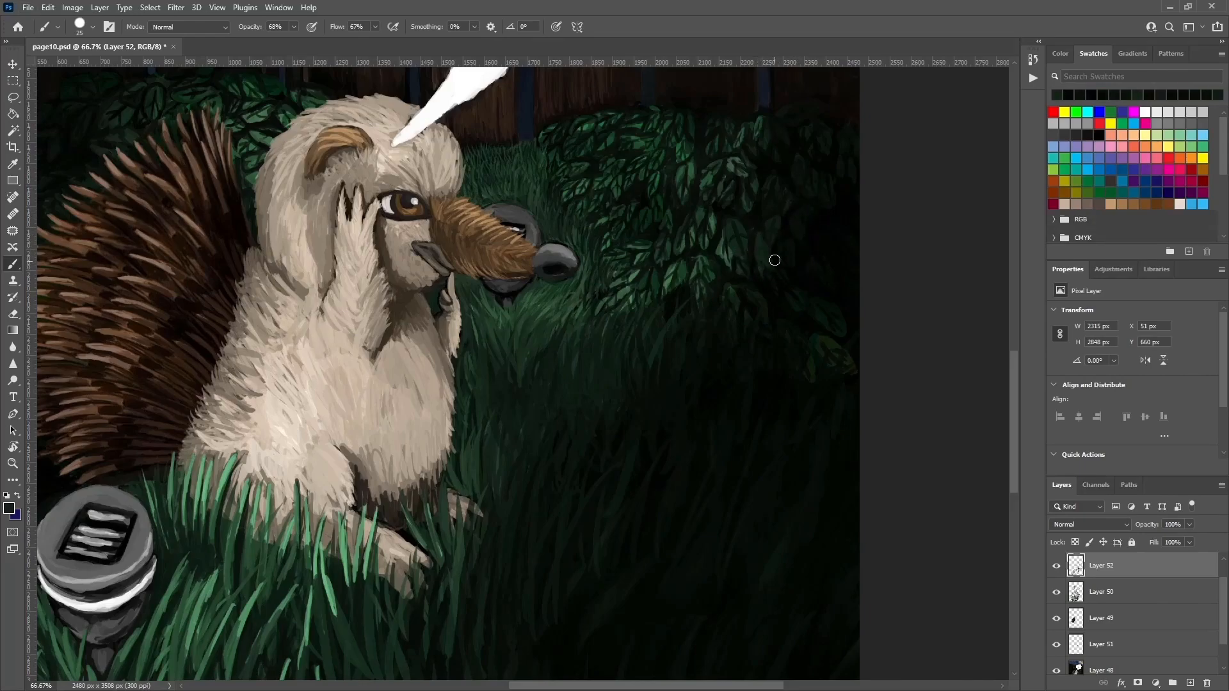
Deepen the bush's shadowed leaves and the dark grass along its lower edge.
scroll(765, 263, "up", 2)
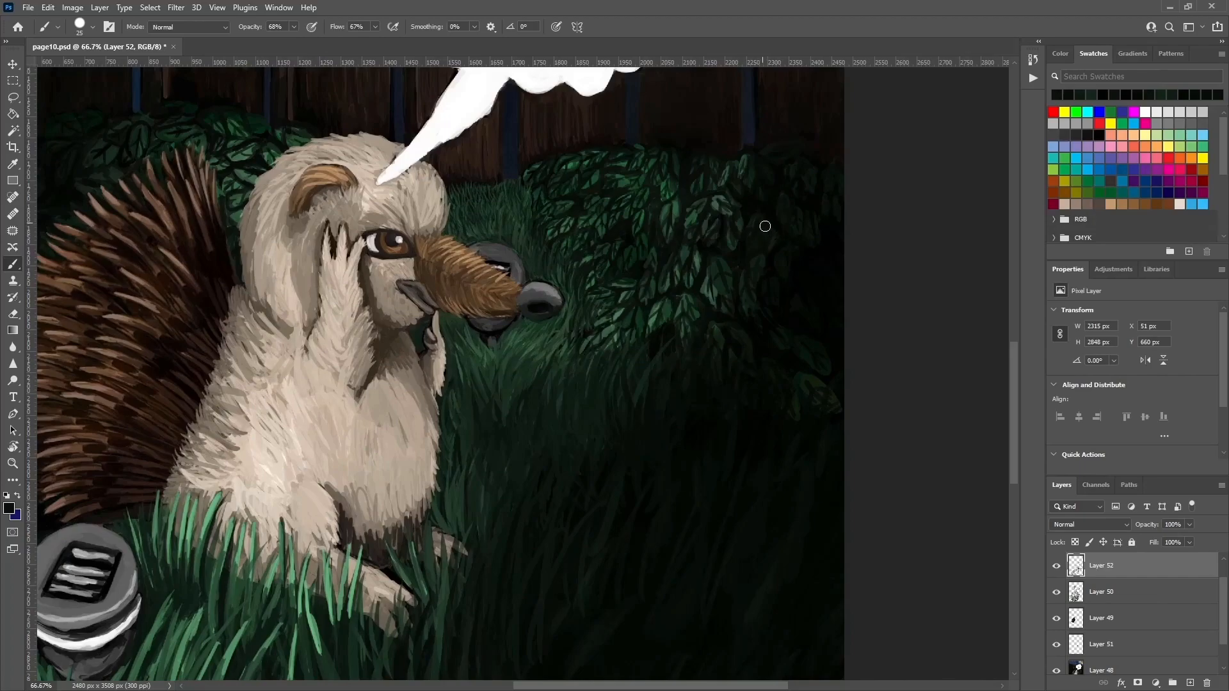
mouse_move(789, 226)
left_mouse_down()
mouse_move(781, 256)
mouse_move(757, 220)
mouse_move(789, 254)
left_mouse_up()
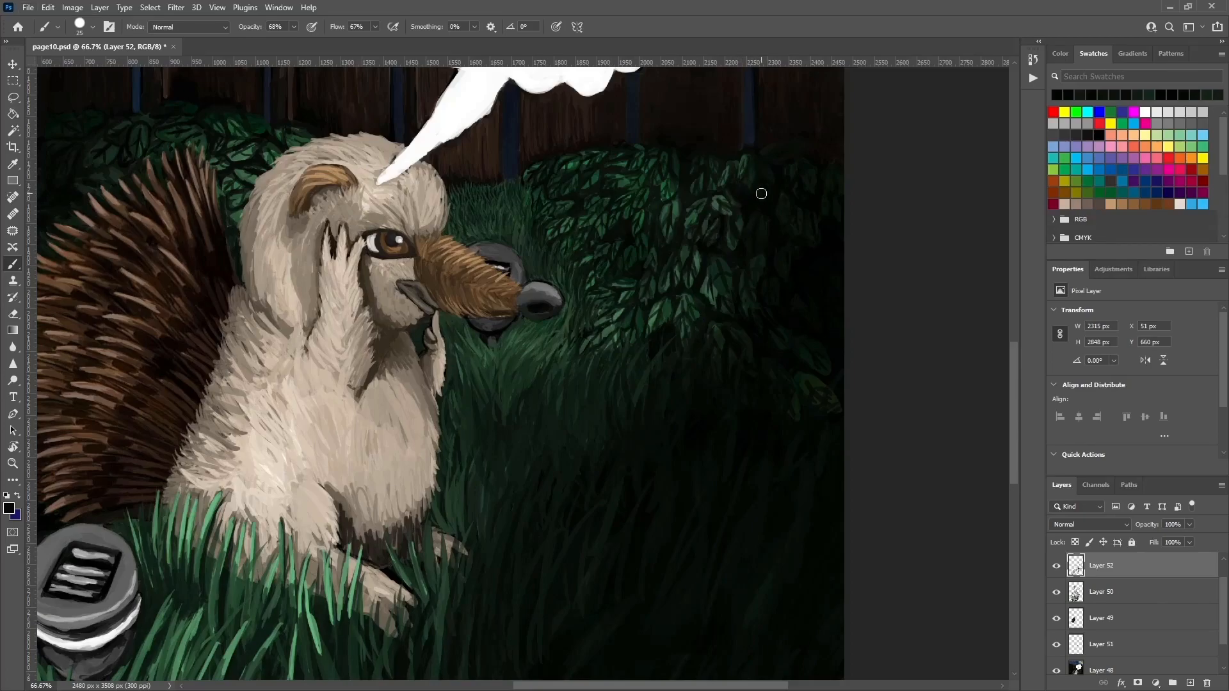
mouse_move(673, 382)
left_mouse_down()
mouse_move(658, 362)
mouse_move(672, 392)
mouse_move(694, 346)
left_mouse_up()
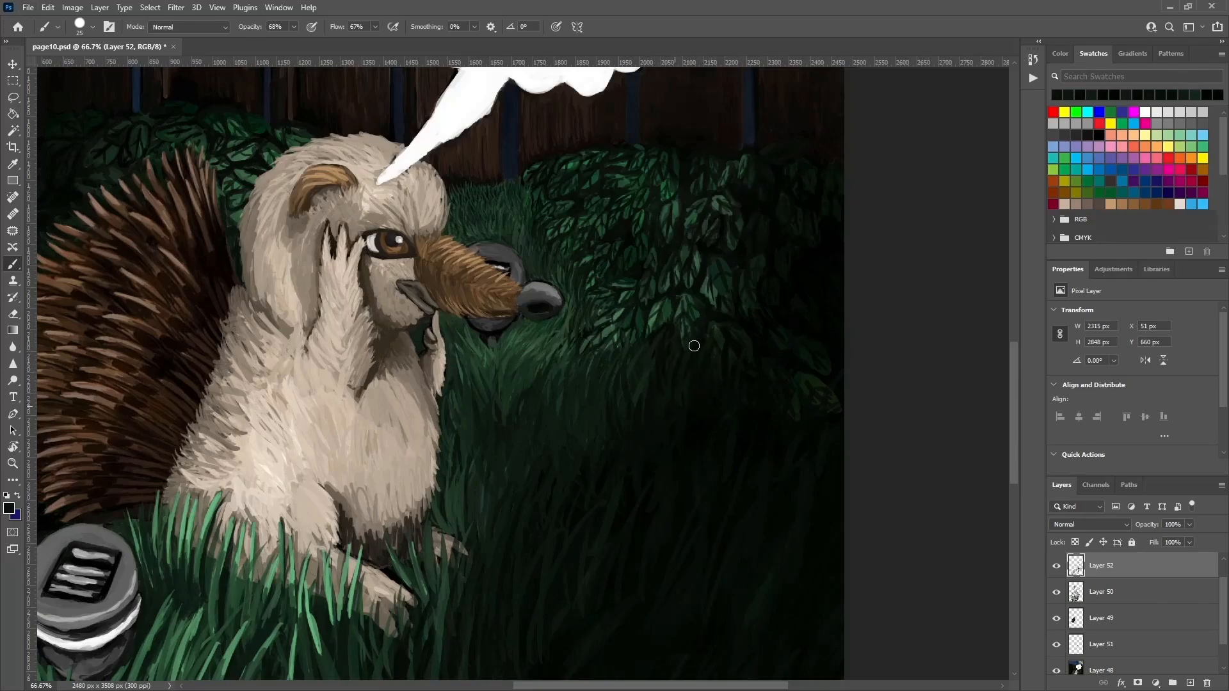
Repaint the grass between the animal's head and the bush with sampled greens, refining the blades with a 9 px brush.
mouse_move(529, 227)
left_mouse_down()
mouse_move(582, 265)
mouse_move(563, 246)
mouse_move(582, 230)
mouse_move(560, 251)
mouse_move(569, 271)
left_mouse_up()
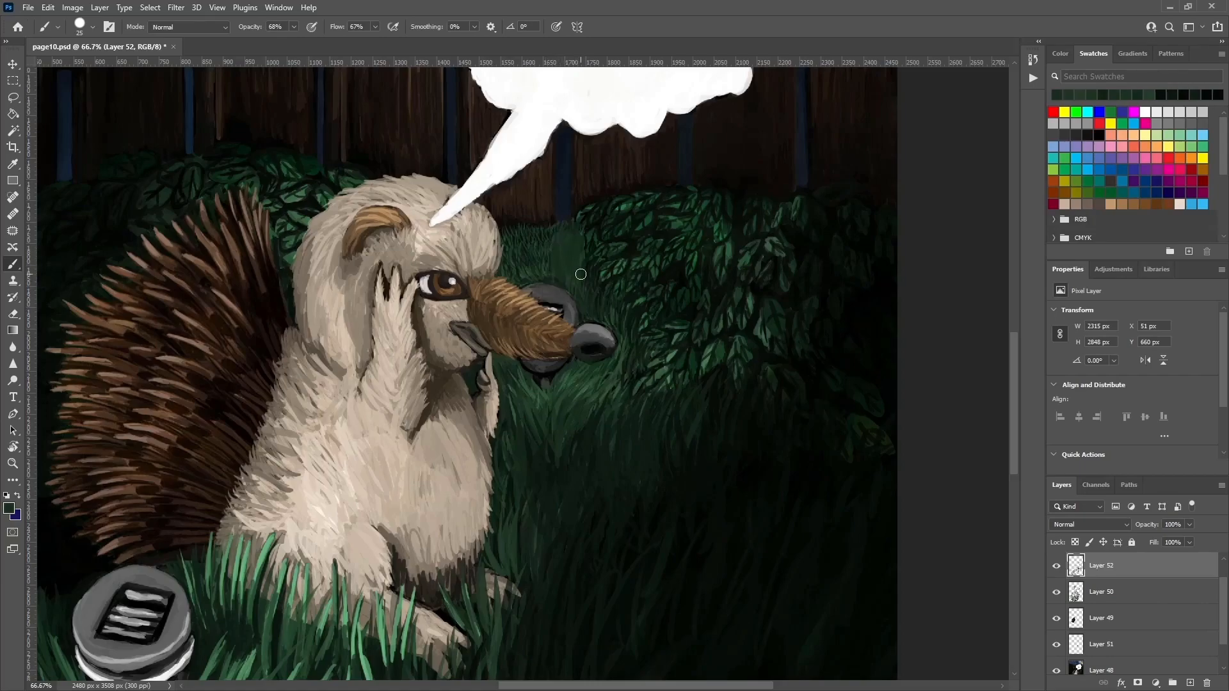
key("ctrl+plus")
key("ctrl+plus")
left_click_drag(763, 124, 784, 370)
right_click(740, 156)
left_click_drag(820, 196, 816, 196)
left_click(730, 191, "alt")
mouse_move(711, 196)
left_mouse_down()
mouse_move(692, 170)
mouse_move(651, 173)
mouse_move(665, 204)
mouse_move(650, 209)
mouse_move(685, 186)
mouse_move(661, 244)
mouse_move(719, 249)
mouse_move(640, 272)
mouse_move(659, 252)
mouse_move(683, 259)
mouse_move(692, 304)
mouse_move(662, 330)
left_mouse_up()
left_click(680, 195, "alt")
left_click(639, 329, "alt")
left_click_drag(689, 284, 688, 336)
left_click(711, 306, "alt")
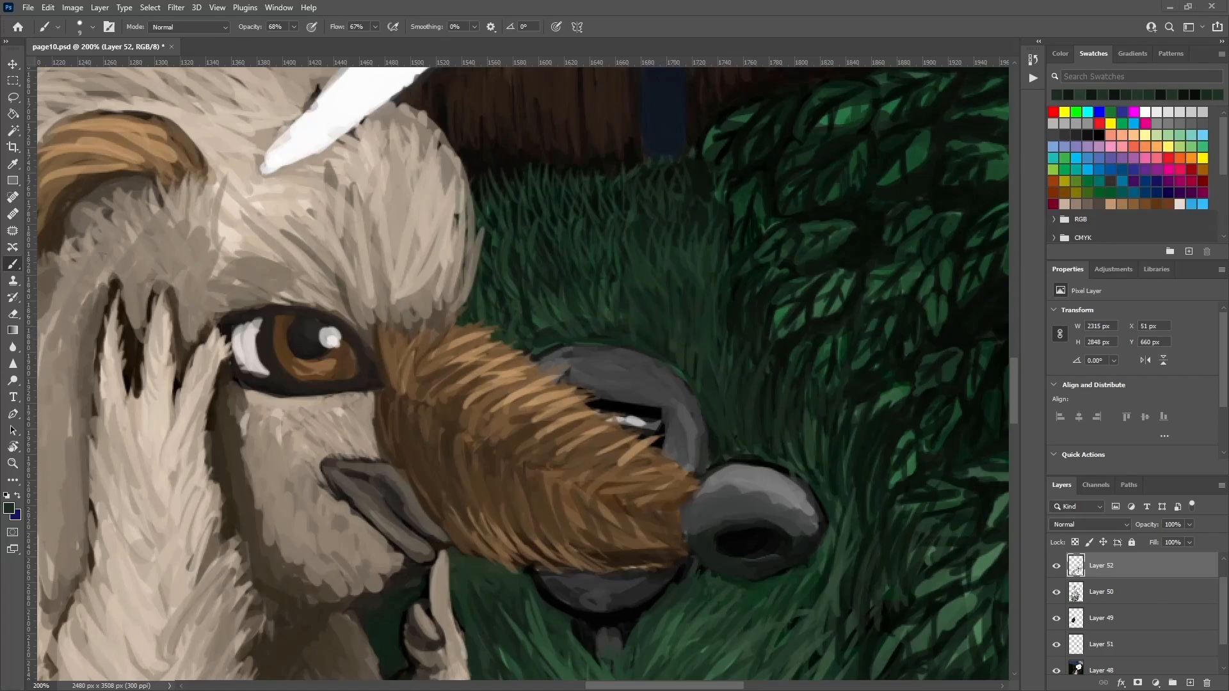
Retouch the fence planks between the thought bubble's tail and the grass with sampled dark browns.
scroll(659, 211, "up", 5)
scroll(660, 211, "left", 2)
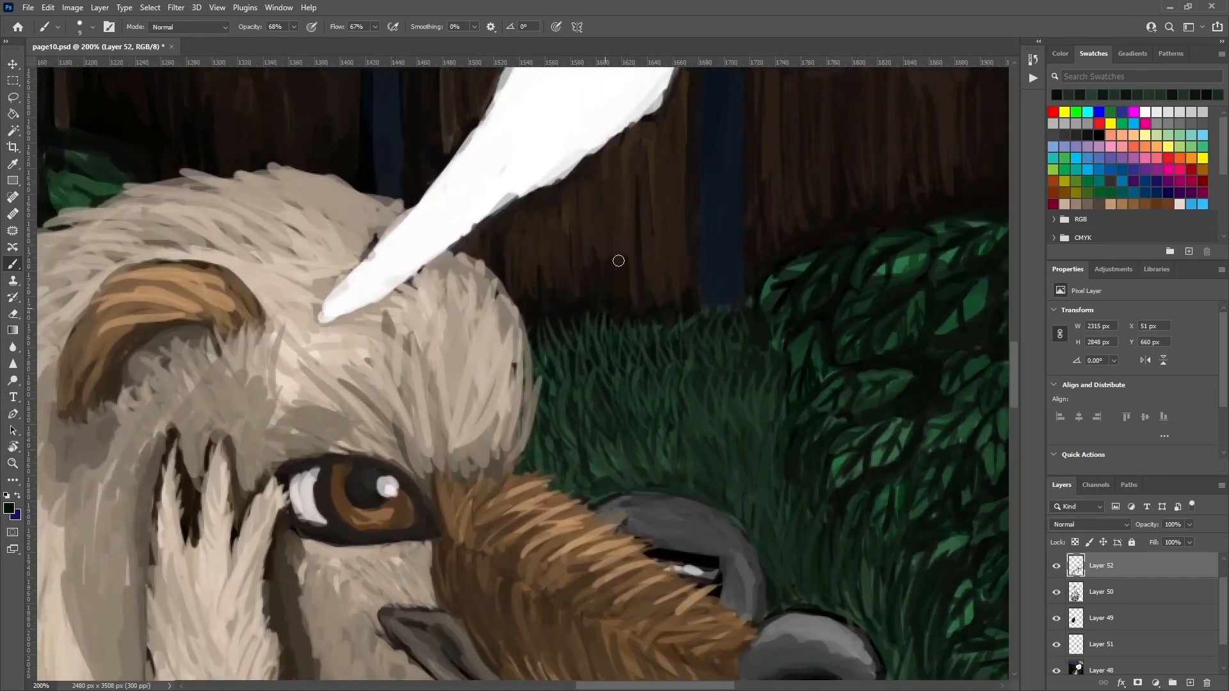
left_click_drag(682, 225, 675, 300)
left_click(654, 200, "alt")
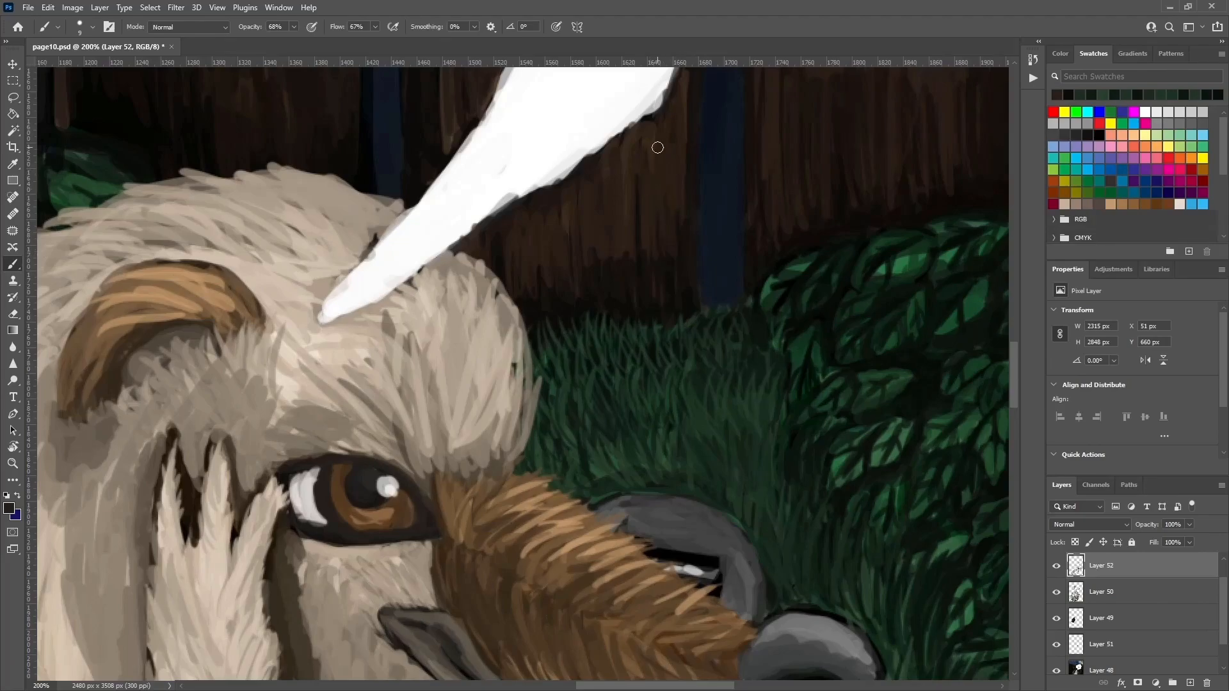
mouse_move(557, 258)
left_mouse_down()
mouse_move(513, 249)
mouse_move(587, 231)
mouse_move(631, 250)
mouse_move(630, 181)
left_mouse_up()
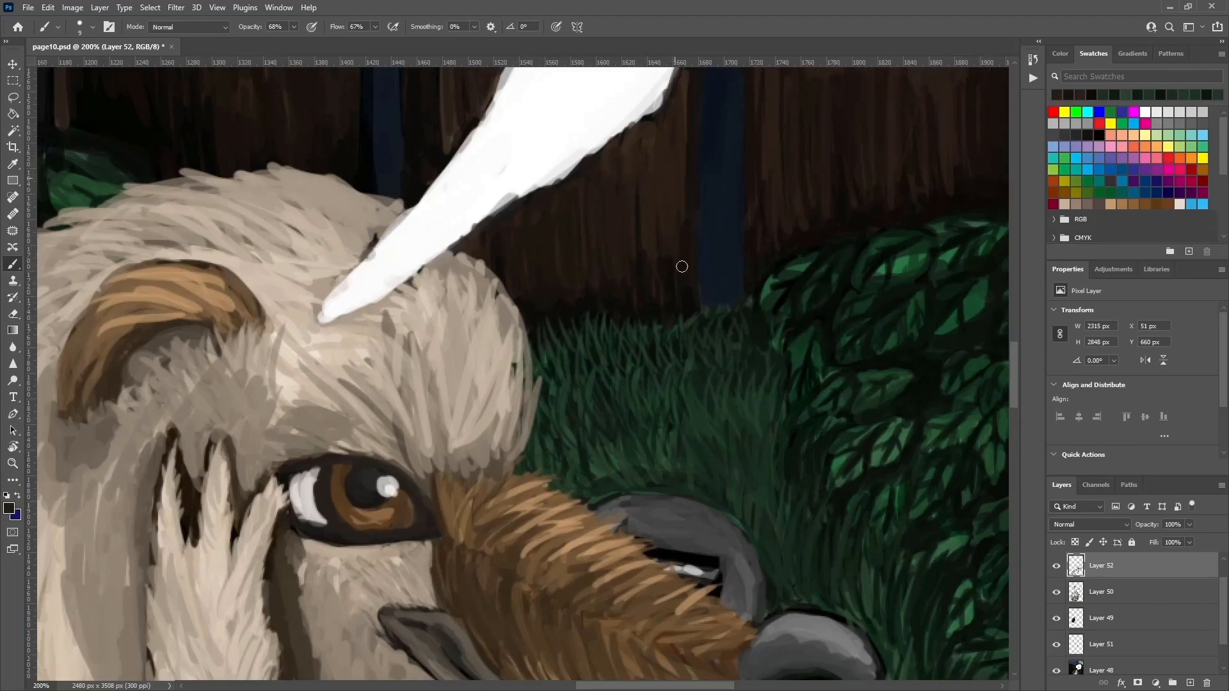
Repaint the fence planks and gap beneath the thought bubble's lower lobe with sampled dark browns.
scroll(682, 267, "up", 3)
scroll(682, 267, "left", 1)
left_click_drag(488, 266, 483, 115)
scroll(468, 329, "up", 4)
scroll(468, 329, "left", 1)
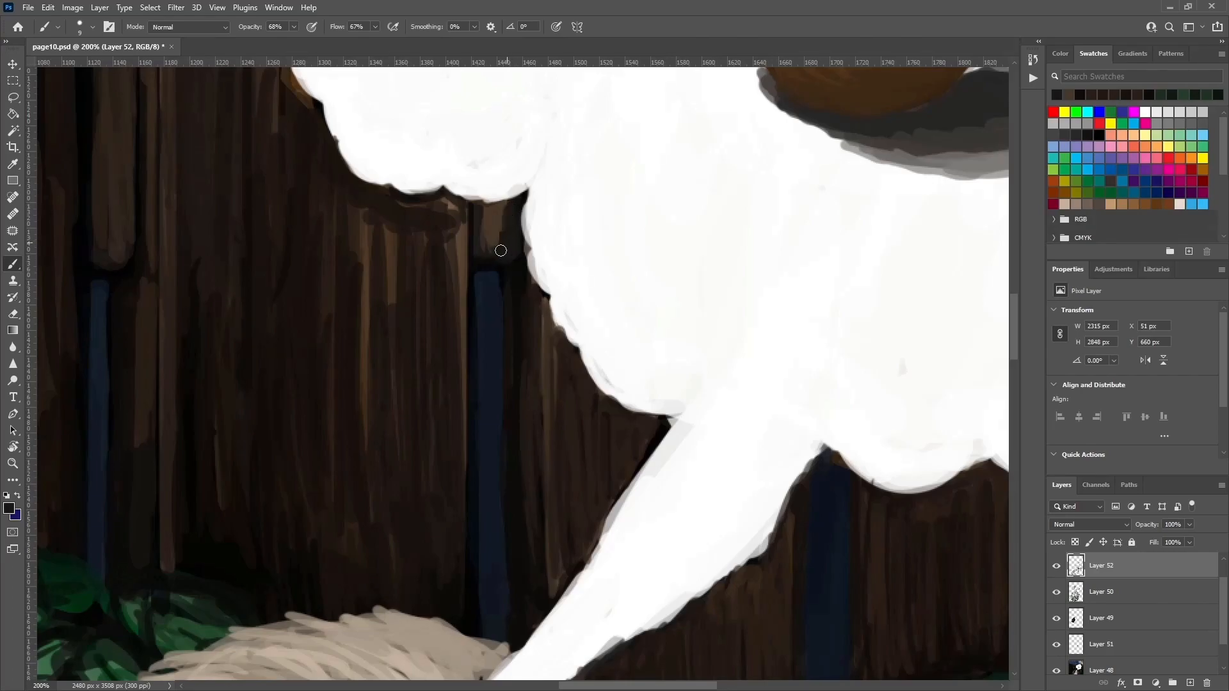
scroll(500, 250, "up", 1)
scroll(500, 251, "left", 1)
left_click_drag(485, 324, 461, 261)
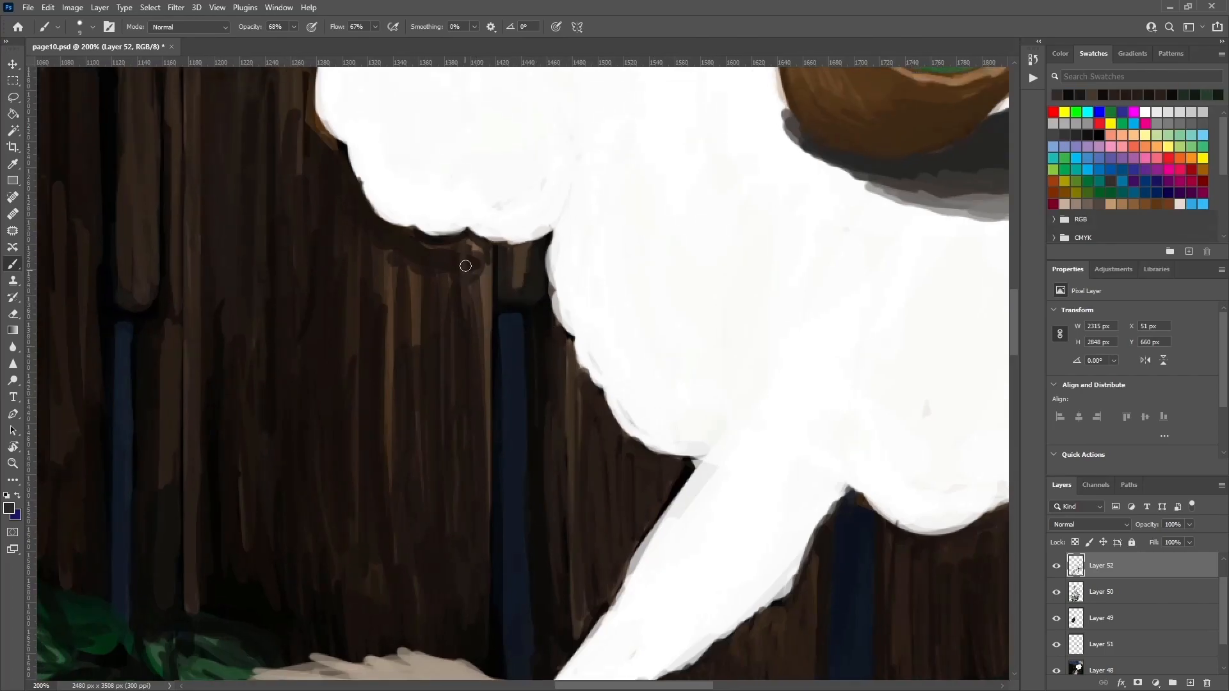
key("alt")
left_click(420, 253, "alt")
left_click_drag(413, 336, 384, 255)
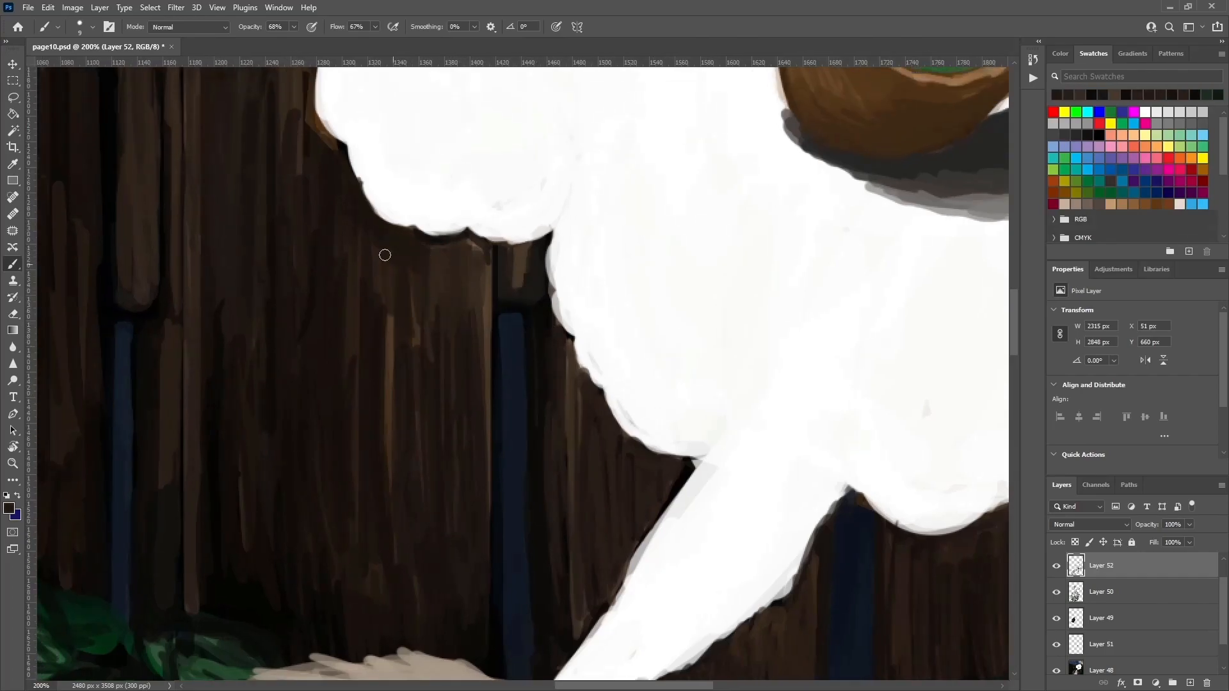
Touch up the tall fence planks beside the thought bubble with sampled browns and save the file.
key("ctrl+minus")
key("ctrl+minus")
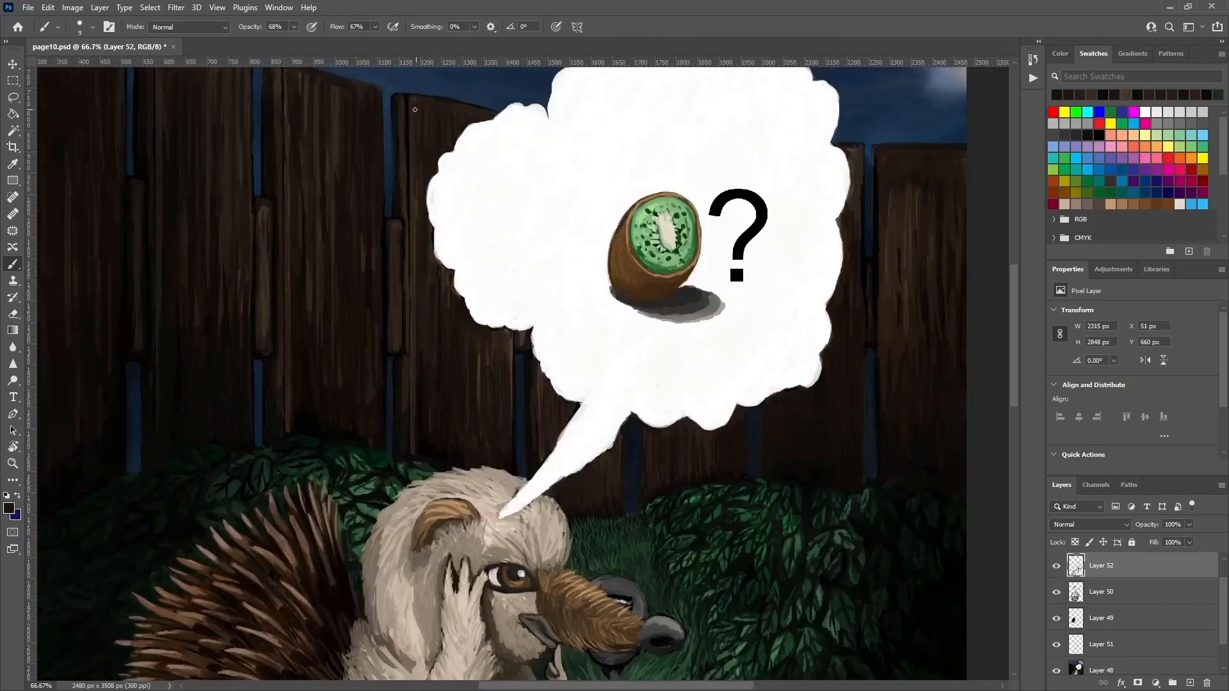
left_click(333, 141, "alt")
left_click(373, 196, "alt")
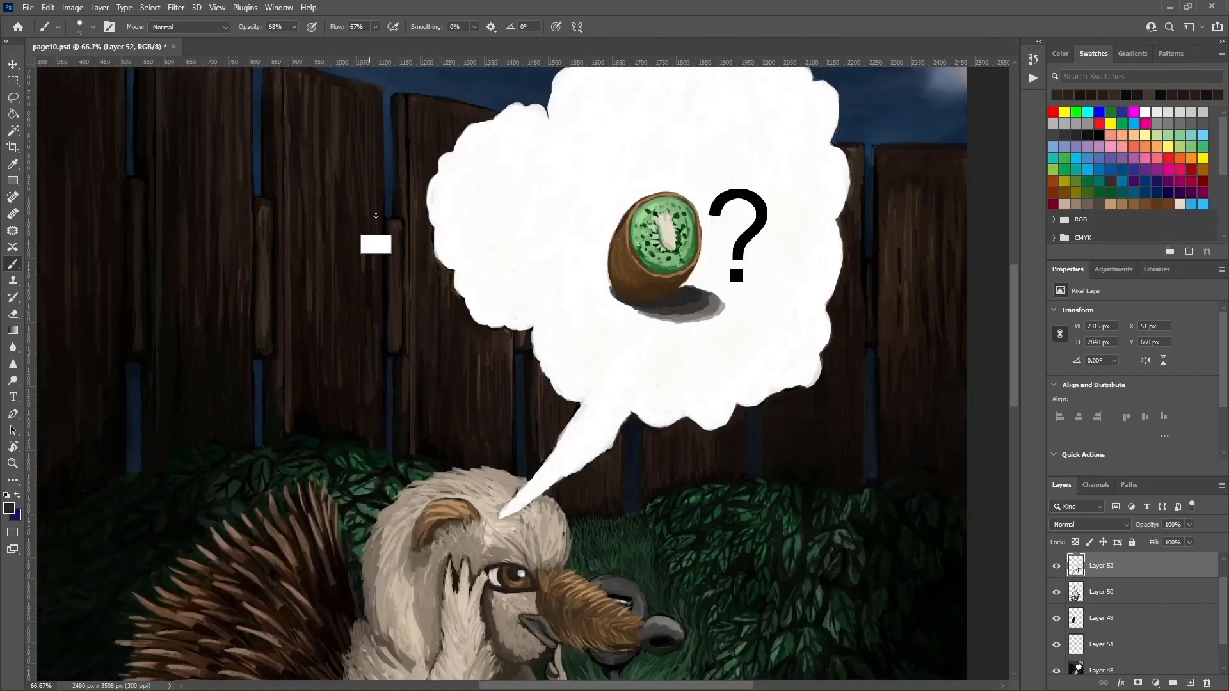
left_click(367, 249, "alt")
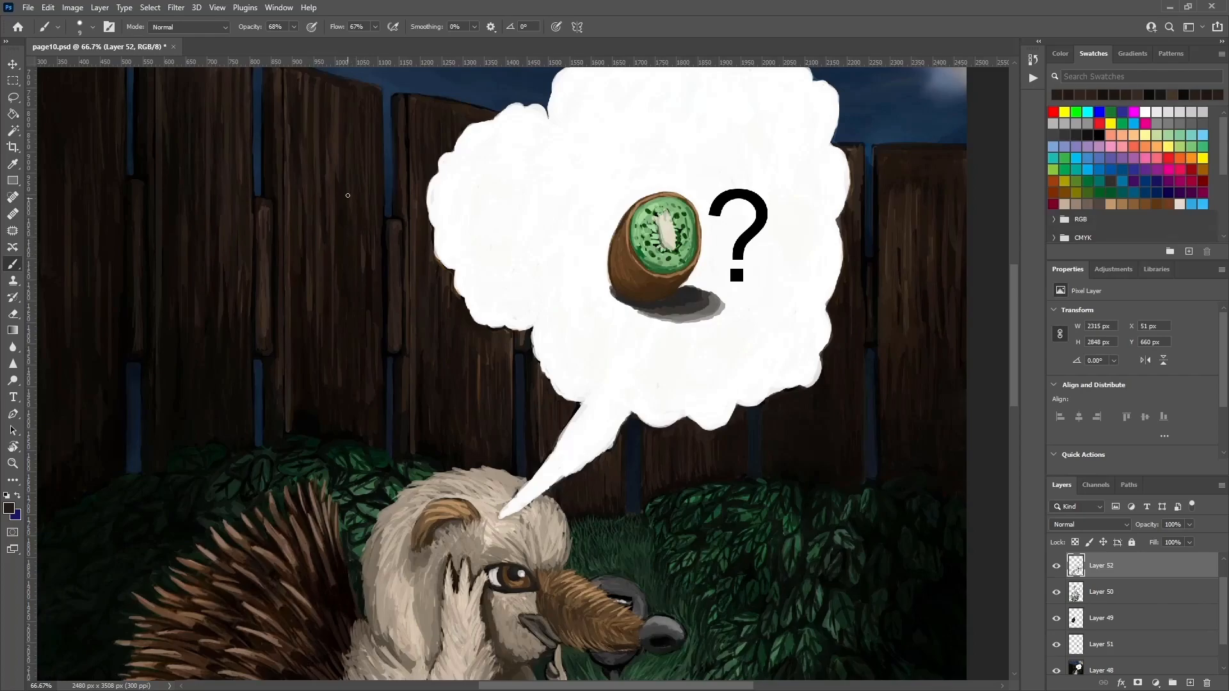
key("ctrl+s")
Set the brush size to 26 px and repaint the animal's forehead fur above the eye with sampled beiges.
left_click_drag(855, 496, 877, 276)
right_click(741, 340)
left_click(818, 370)
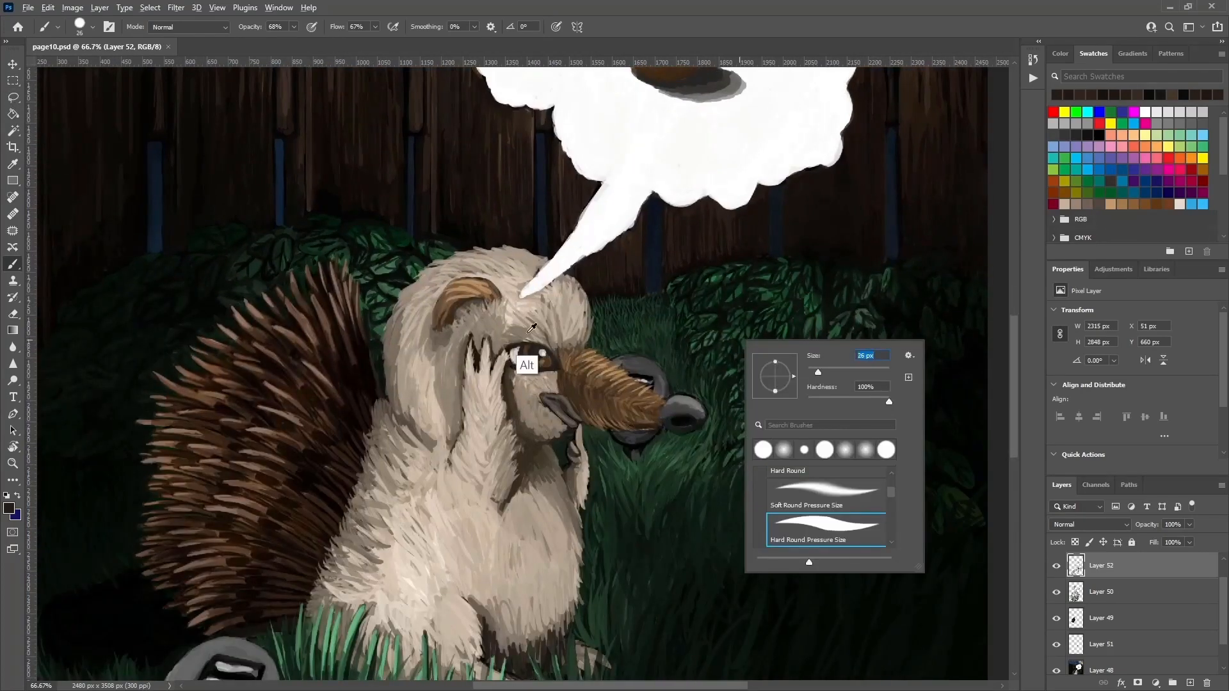
left_click(541, 326, "alt")
left_click_drag(520, 342, 584, 332)
left_click(580, 341, "alt")
left_click(581, 308, "alt")
Blend the fur on the animal's cheek, raised arm and shoulder with sampled light and mid beiges.
left_click_drag(540, 424, 569, 370)
left_click(573, 395, "alt")
left_click(567, 357, "alt")
left_click(508, 362, "alt")
mouse_move(498, 331)
left_mouse_down()
mouse_move(510, 373)
mouse_move(471, 352)
mouse_move(407, 471)
left_mouse_up()
left_click_drag(443, 427, 404, 475)
Repaint the fur around the animal's ear and temple with sampled beige and taupe.
mouse_move(461, 228)
left_mouse_down()
mouse_move(511, 185)
mouse_move(461, 258)
mouse_move(467, 329)
mouse_move(475, 265)
left_mouse_up()
mouse_move(571, 256)
left_mouse_down()
mouse_move(551, 224)
mouse_move(566, 213)
mouse_move(554, 240)
mouse_move(567, 219)
mouse_move(495, 249)
mouse_move(550, 226)
left_mouse_up()
left_click(504, 289, "alt")
left_click(514, 250, "alt")
left_click(516, 286, "alt")
left_click(560, 238, "alt")
mouse_move(521, 245)
left_mouse_down()
mouse_move(554, 222)
mouse_move(517, 227)
mouse_move(525, 265)
mouse_move(520, 246)
mouse_move(490, 323)
left_mouse_up()
left_click(560, 208, "alt")
Smooth the fur between the animal's ear and raised hand with sampled beiges.
left_click(513, 304, "alt")
left_click(517, 349, "alt")
left_click(491, 296, "alt")
left_click(506, 324, "alt")
left_click(503, 307, "alt")
left_click_drag(503, 269, 506, 349)
left_click_drag(476, 250, 464, 260)
Blend the fur on the back of the animal's head and its crown near the bubble's tail with sampled beiges.
mouse_move(486, 195)
left_mouse_down()
mouse_move(458, 214)
mouse_move(448, 285)
left_mouse_up()
left_click_drag(522, 257, 512, 333)
left_click(516, 294, "alt")
left_click_drag(509, 285, 493, 317)
left_click(543, 205, "alt")
mouse_move(556, 199)
left_mouse_down()
mouse_move(574, 174)
mouse_move(576, 190)
mouse_move(592, 184)
mouse_move(518, 185)
mouse_move(509, 169)
mouse_move(622, 144)
mouse_move(602, 165)
left_mouse_up()
left_click(500, 218, "alt")
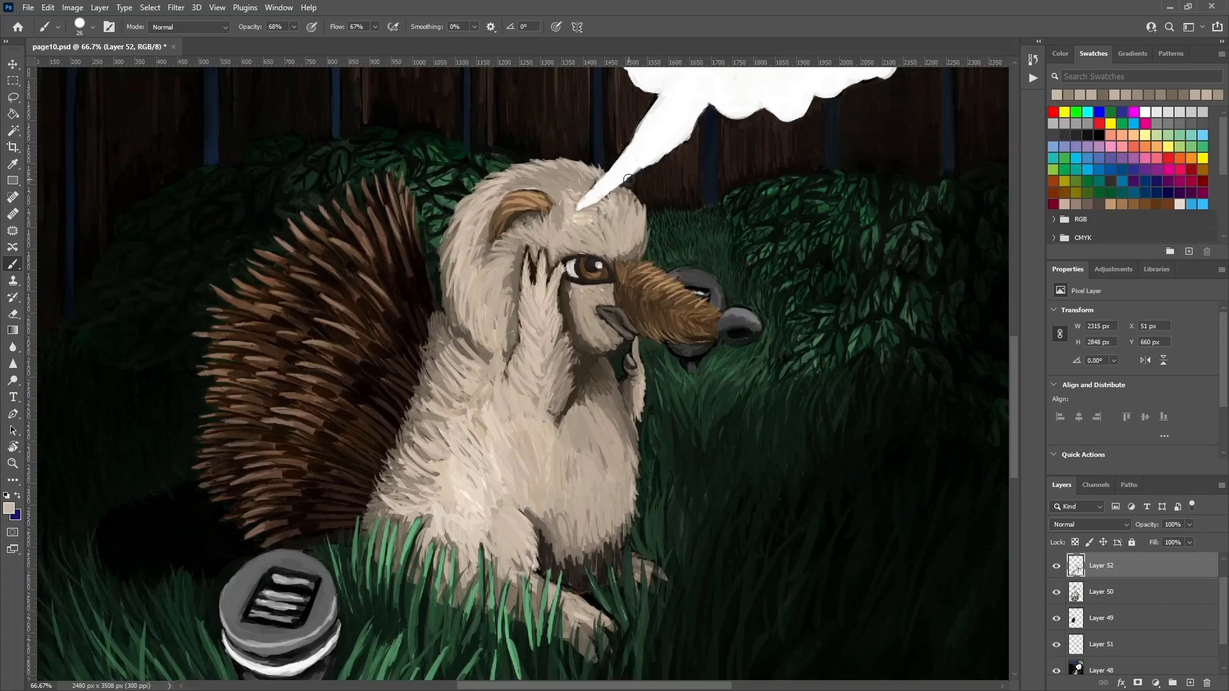
Blend the fur on the animal's forehead, cheek and raised arm with sampled beiges.
mouse_move(643, 221)
left_mouse_down()
mouse_move(624, 189)
mouse_move(620, 201)
left_mouse_up()
left_click(515, 333, "alt")
mouse_move(512, 317)
left_mouse_down()
mouse_move(502, 296)
mouse_move(499, 314)
left_mouse_up()
left_click(528, 362, "alt")
mouse_move(563, 352)
left_mouse_down()
mouse_move(556, 293)
mouse_move(562, 422)
mouse_move(562, 367)
mouse_move(553, 417)
mouse_move(560, 375)
left_mouse_up()
left_click(552, 307, "alt")
Repaint the fur on the animal's chest below the raised arm and along the belly's front edge with sampled beiges.
left_click(561, 422, "alt")
left_click(563, 384, "alt")
mouse_move(555, 429)
left_mouse_down()
mouse_move(587, 389)
mouse_move(628, 421)
mouse_move(629, 404)
mouse_move(641, 413)
mouse_move(630, 384)
mouse_move(629, 404)
mouse_move(646, 383)
mouse_move(619, 426)
mouse_move(627, 452)
left_mouse_up()
left_click(635, 410, "alt")
left_click(622, 419, "alt")
left_click_drag(627, 431, 636, 475)
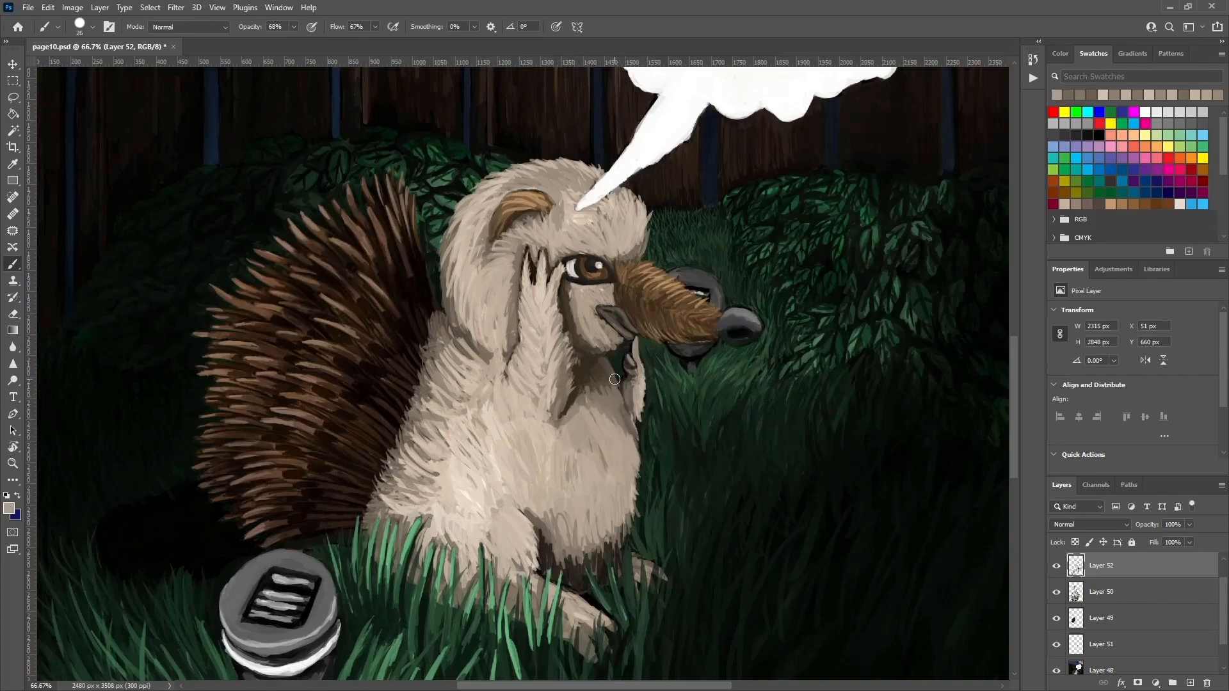
Touch up the fur below the animal's ear and on the brow above the snout with sampled beiges.
left_click(494, 239, "alt")
mouse_move(494, 243)
left_mouse_down()
mouse_move(482, 274)
mouse_move(508, 248)
left_mouse_up()
left_click(501, 260, "alt")
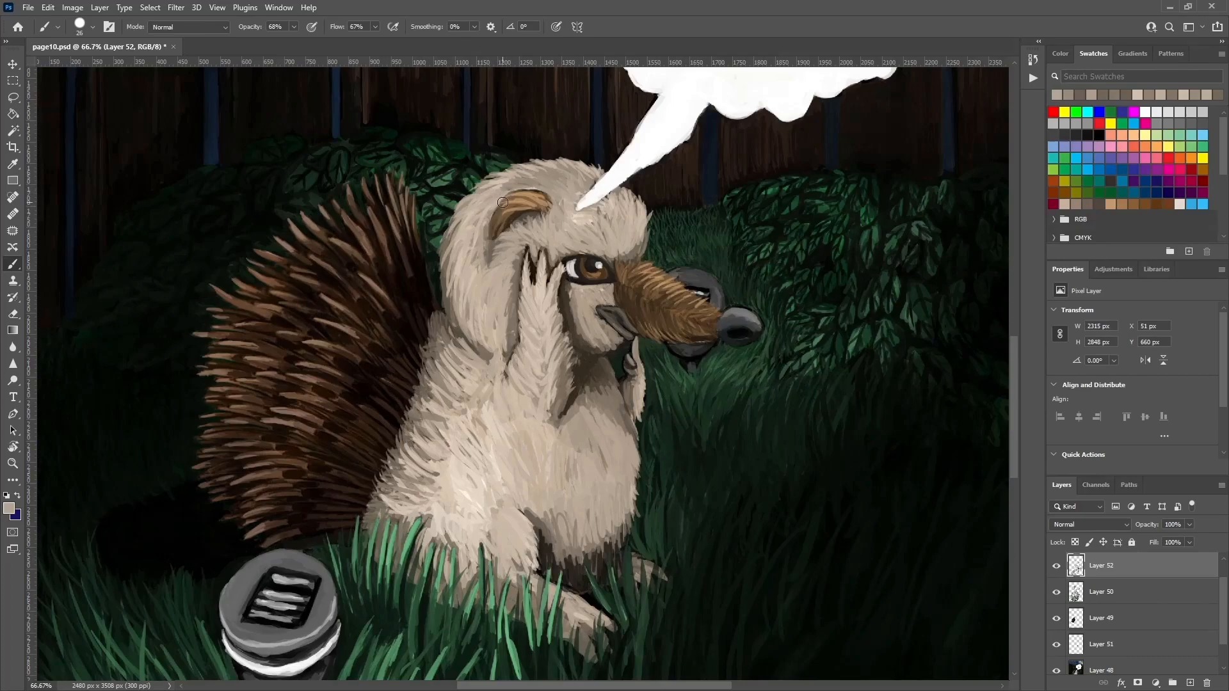
left_click(639, 277, "alt")
mouse_move(630, 256)
left_mouse_down()
mouse_move(634, 240)
mouse_move(612, 245)
mouse_move(646, 229)
left_mouse_up()
left_click(630, 253, "alt")
left_click(637, 221, "alt")
left_click(639, 275, "alt")
left_click(639, 251, "alt")
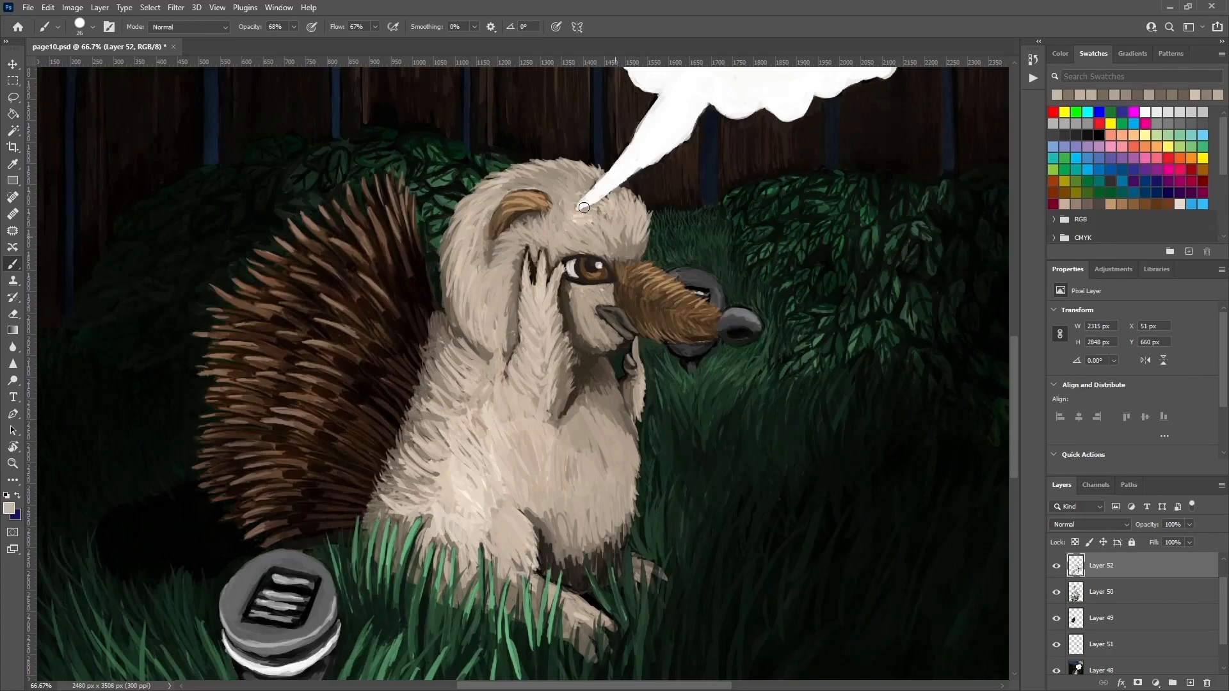
Repaint the fur down the back of the animal's head and neck with sampled beige and taupe.
mouse_move(519, 237)
left_mouse_down()
mouse_move(494, 245)
mouse_move(452, 320)
mouse_move(450, 224)
left_mouse_up()
left_click(464, 266, "alt")
left_click(453, 357, "alt")
left_click(462, 246, "alt")
mouse_move(452, 272)
left_mouse_down()
mouse_move(461, 221)
mouse_move(454, 313)
left_mouse_up()
left_click(451, 259, "alt")
left_click(454, 342, "alt")
left_click_drag(452, 272, 451, 225)
left_click(460, 322, "alt")
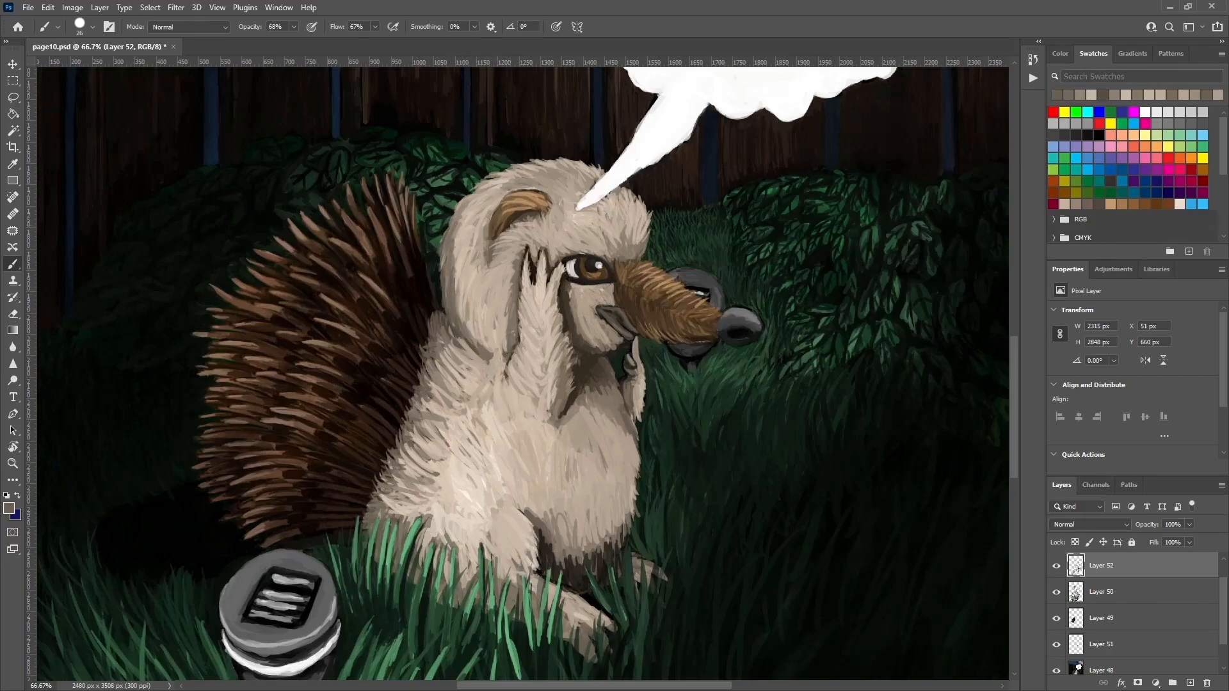
Paint over the shadowed grass beside the animal's belly and feet with sampled dark greens.
left_click_drag(756, 442, 787, 324)
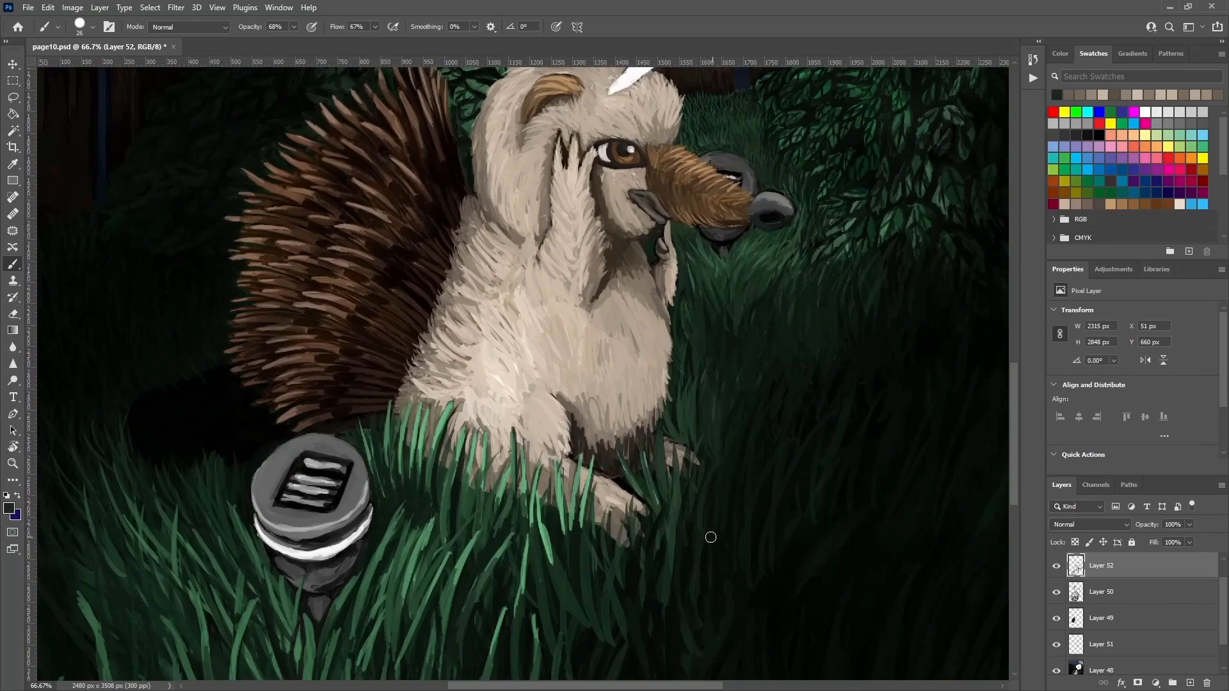
left_click(726, 502, "alt")
left_click(724, 487, "alt")
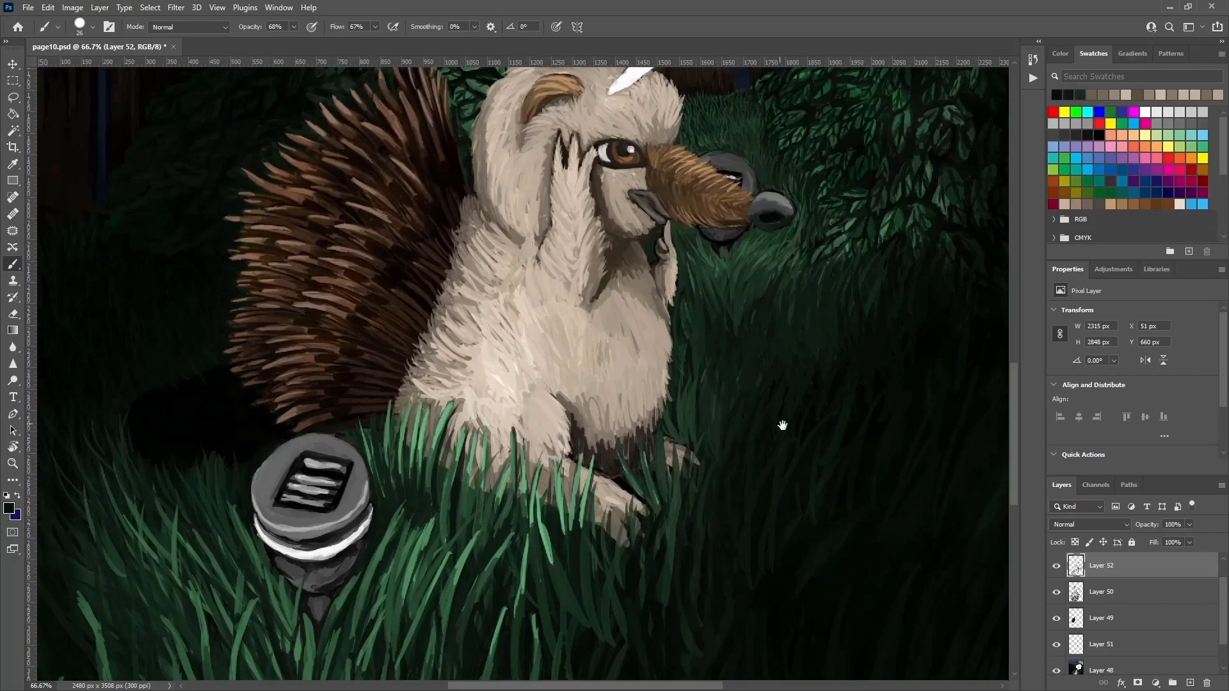
left_click_drag(782, 425, 796, 350)
mouse_move(704, 370)
left_mouse_down()
mouse_move(721, 300)
mouse_move(737, 387)
left_mouse_up()
left_click(736, 275, "alt")
left_click(740, 272, "alt")
left_click_drag(722, 279, 721, 257)
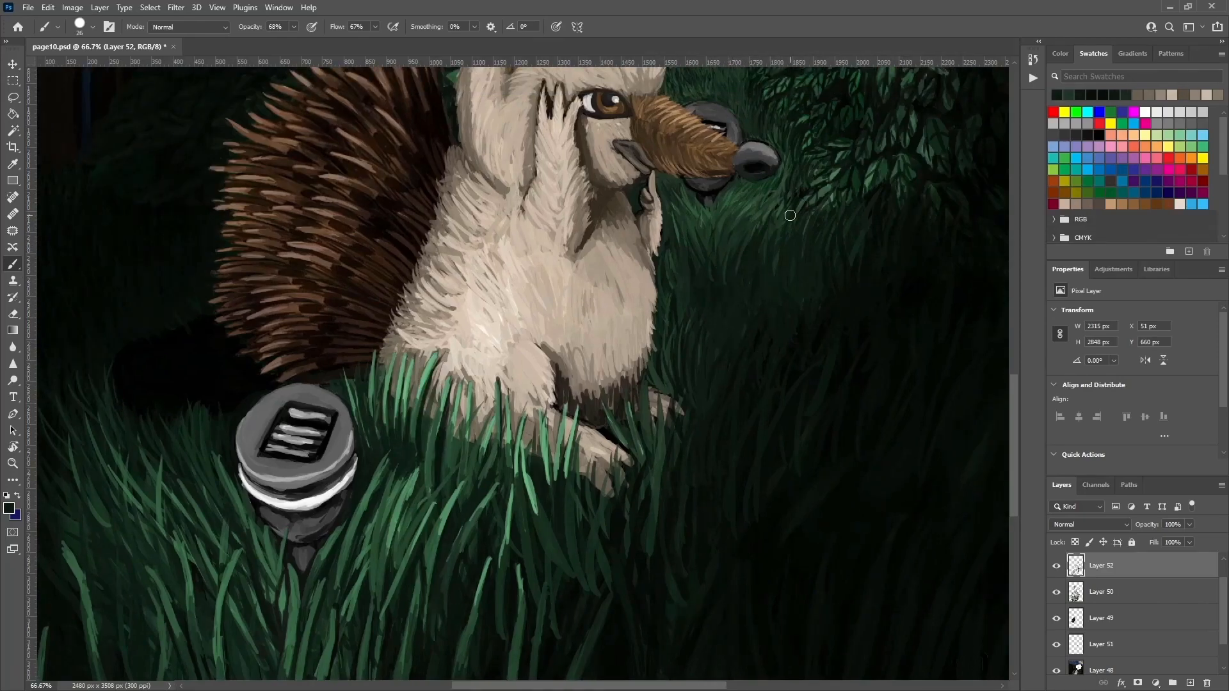
Reduce the brush size to 14 and paint dark grass blades in the foreground in front of the animal's foot.
right_click(730, 444)
left_click_drag(805, 479, 800, 479)
left_click(740, 423)
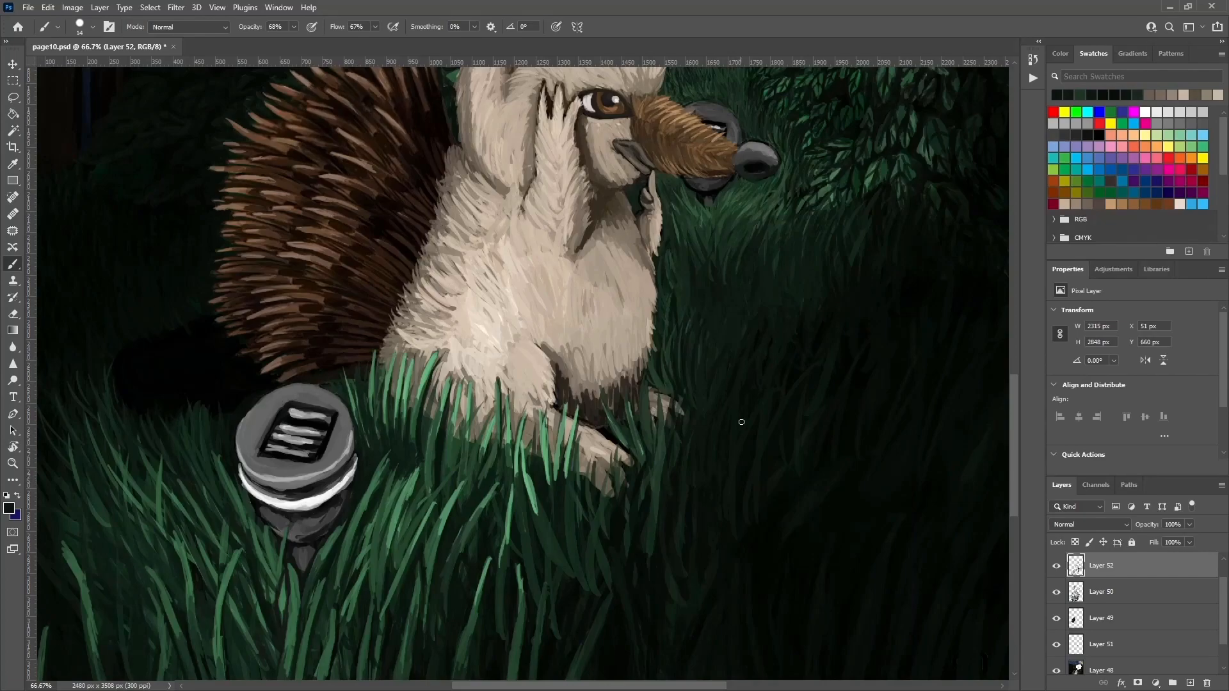
left_click_drag(669, 577, 747, 475)
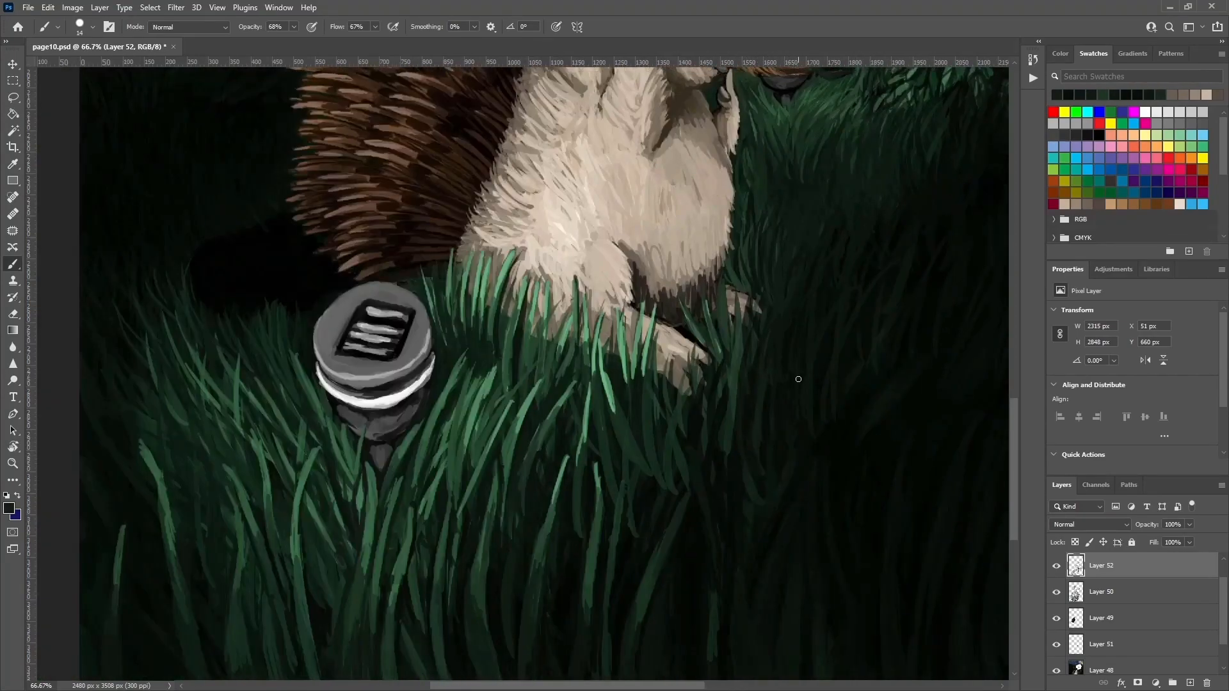
scroll(771, 422, "down", 3)
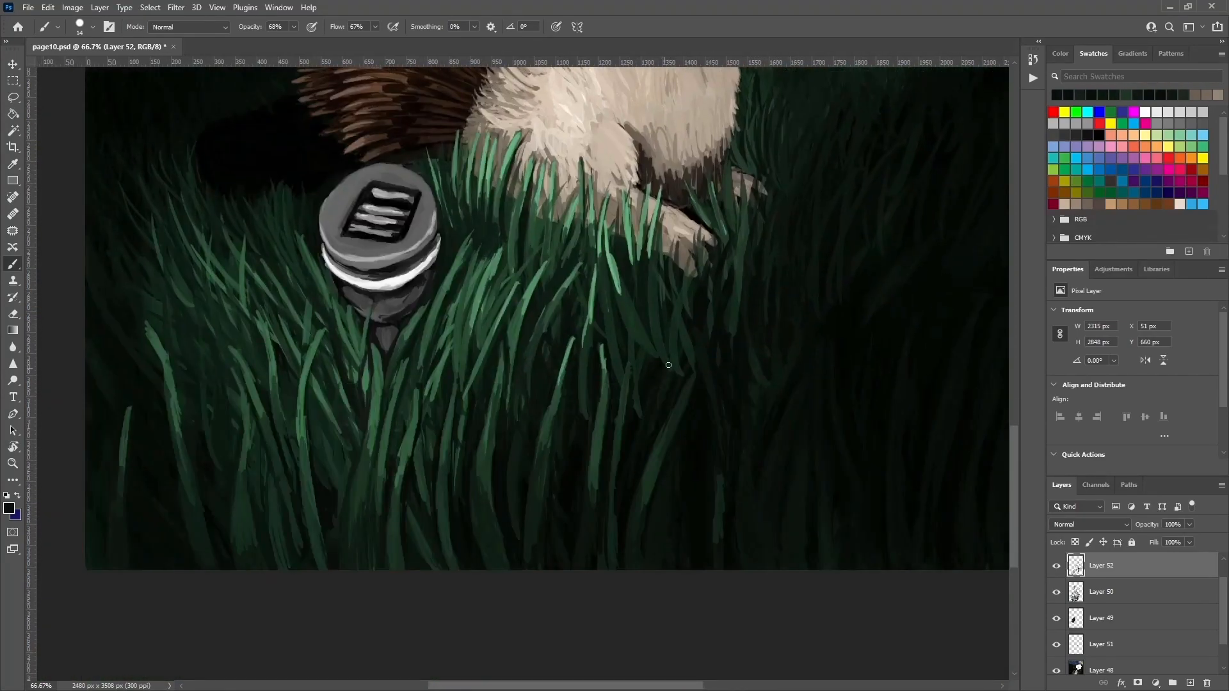
left_click_drag(650, 359, 670, 419)
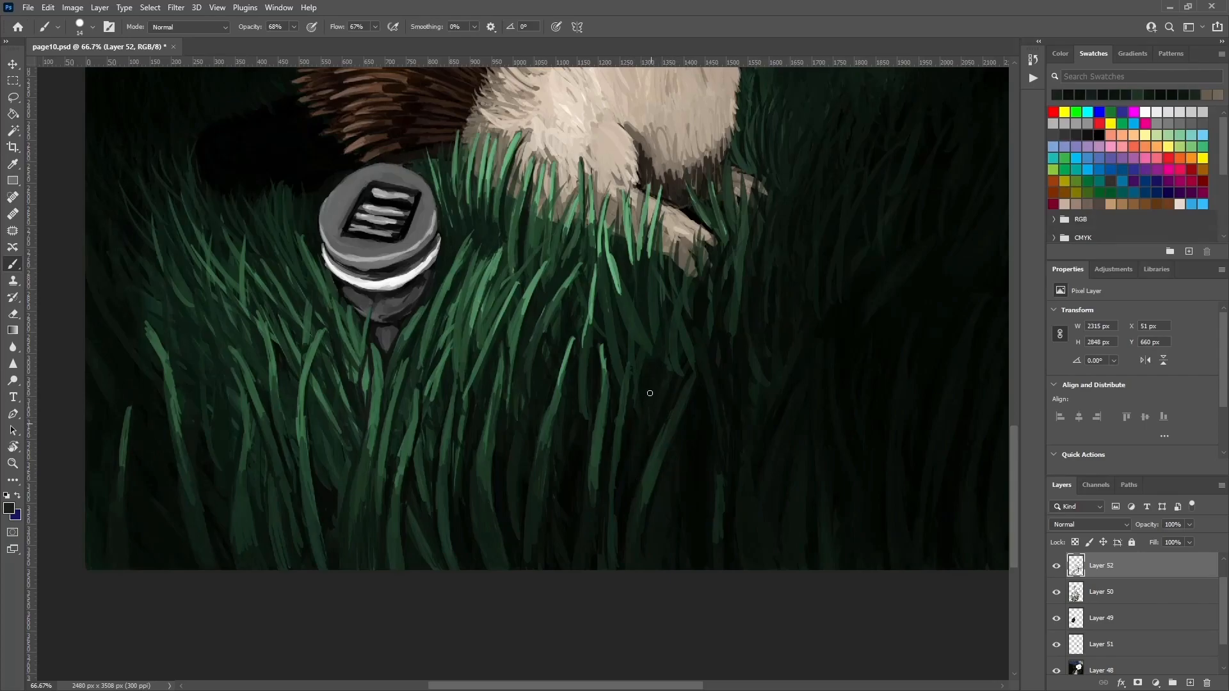
left_click_drag(658, 364, 631, 492)
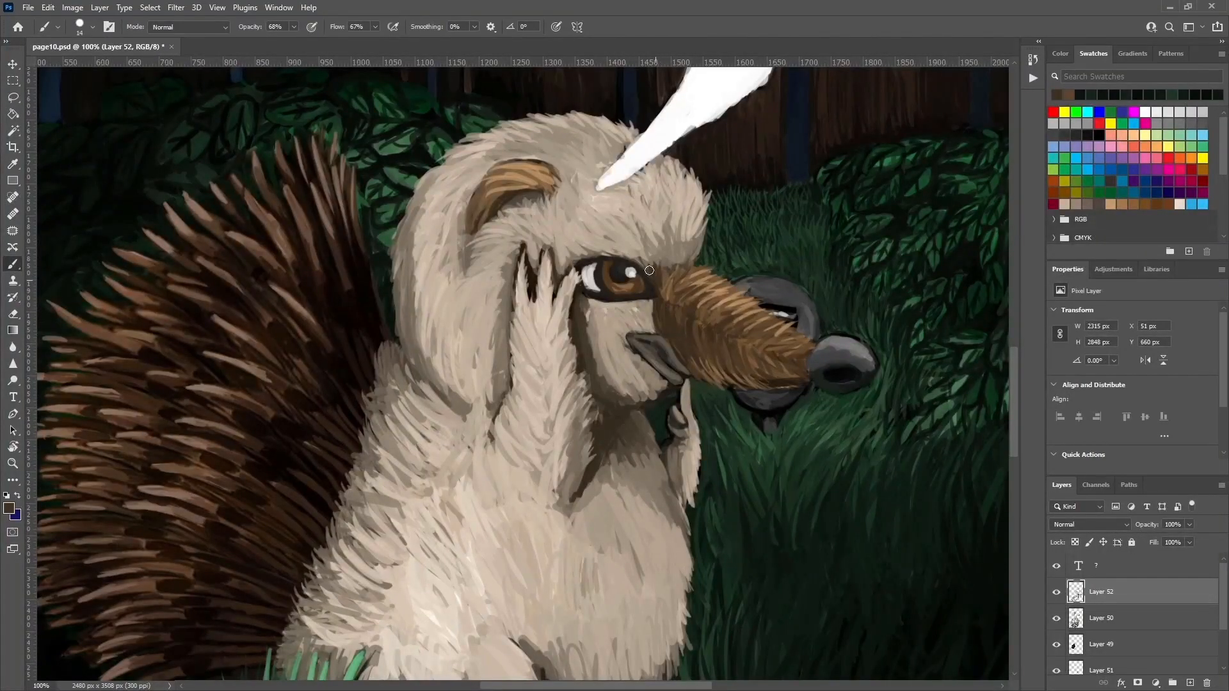
Paint brown fur strokes along the animal's snout and where it meets the eye.
mouse_move(650, 270)
left_mouse_down()
mouse_move(689, 285)
mouse_move(675, 276)
mouse_move(666, 311)
mouse_move(663, 277)
mouse_move(711, 317)
mouse_move(666, 269)
mouse_move(687, 301)
mouse_move(701, 281)
mouse_move(762, 313)
mouse_move(771, 339)
mouse_move(731, 366)
mouse_move(726, 409)
mouse_move(708, 333)
mouse_move(679, 339)
mouse_move(681, 328)
mouse_move(740, 403)
mouse_move(732, 362)
mouse_move(715, 357)
mouse_move(734, 377)
left_mouse_up()
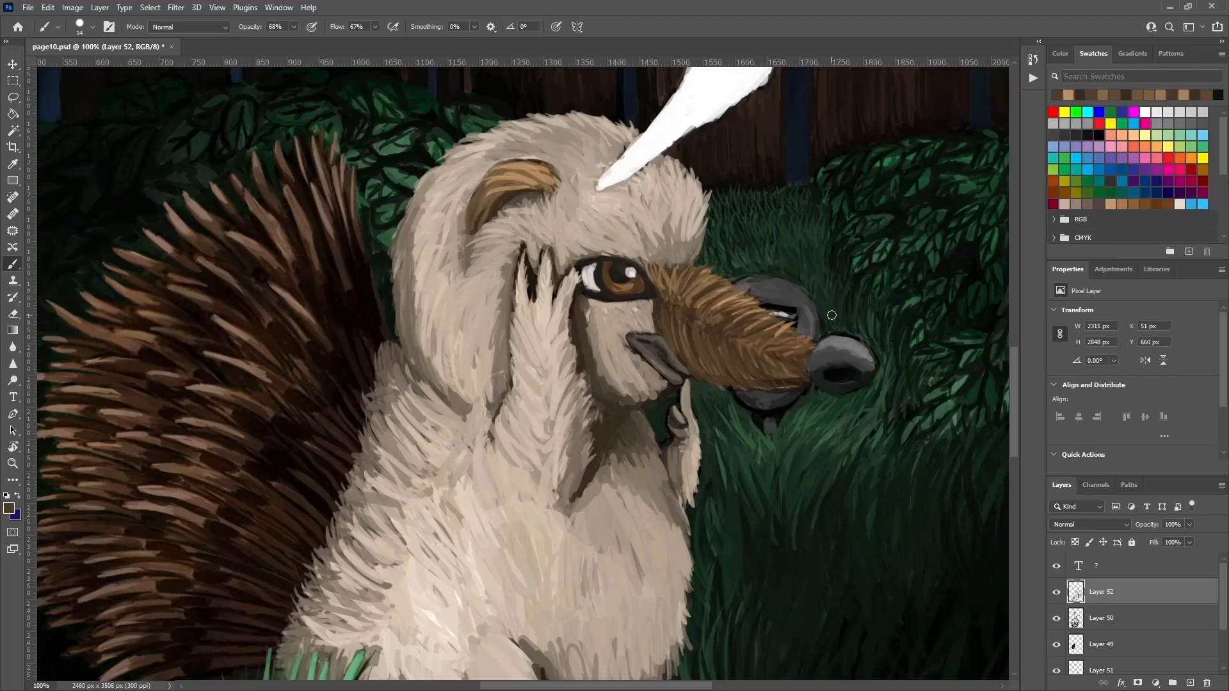
mouse_move(769, 306)
left_mouse_down()
mouse_move(736, 329)
mouse_move(750, 338)
mouse_move(696, 316)
mouse_move(676, 349)
mouse_move(703, 364)
left_mouse_up()
left_click(683, 325, "alt")
Refine the brow fur above the eye and snout with sampled beiges.
left_click(684, 242, "alt")
left_click(680, 231, "alt")
mouse_move(688, 232)
left_mouse_down()
mouse_move(684, 248)
mouse_move(652, 251)
left_mouse_up()
left_click(654, 246, "alt")
left_click(663, 230, "alt")
left_click(698, 222, "alt")
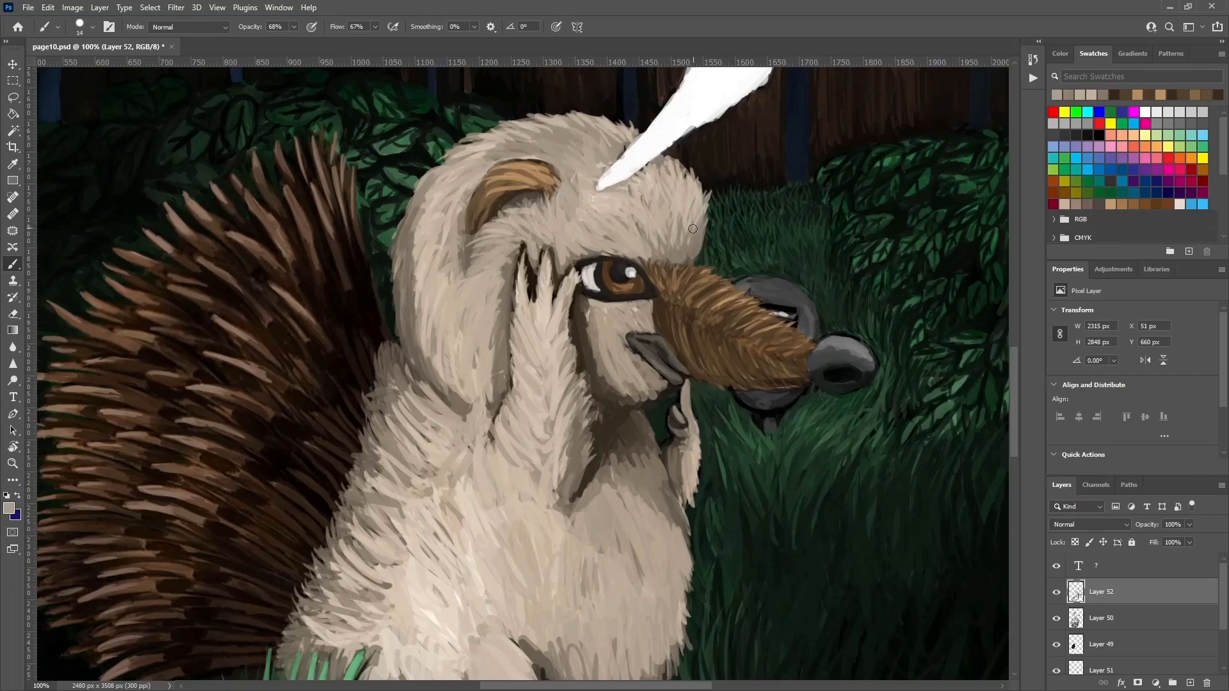
Touch up the wood grain of the fence planks above the animal's head with sampled dark browns.
scroll(683, 176, "up", 4)
scroll(683, 175, "left", 2)
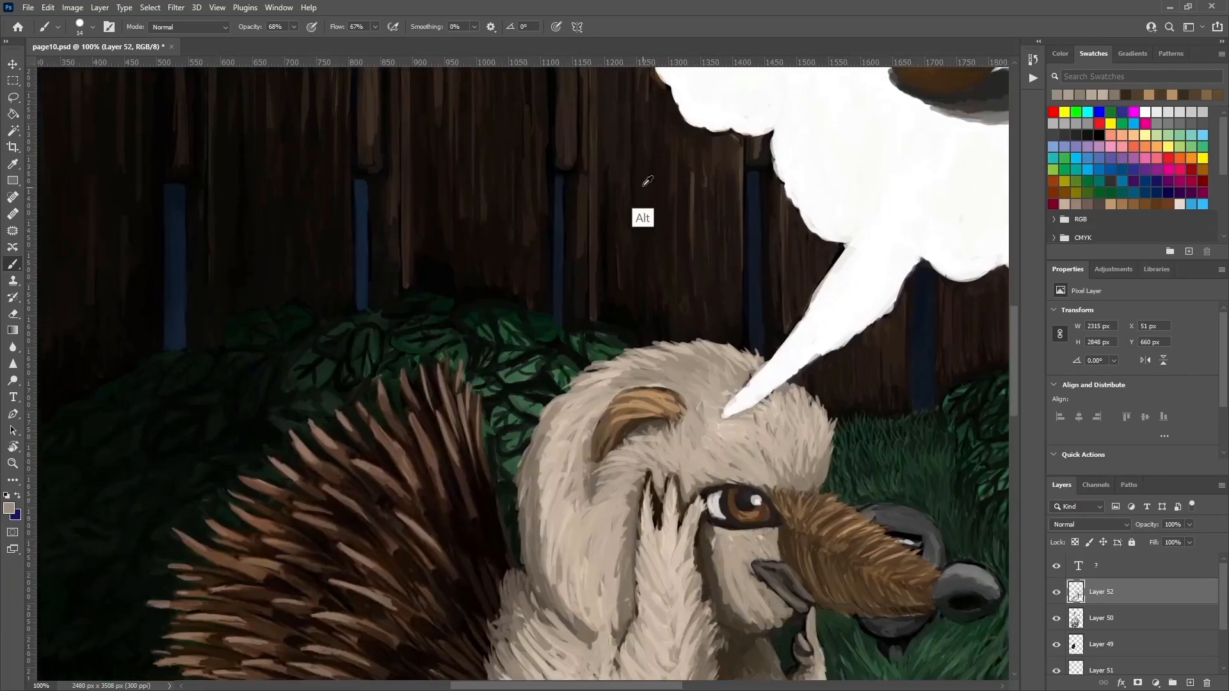
left_click(644, 185, "alt")
scroll(606, 239, "up", 2)
left_click(602, 234, "alt")
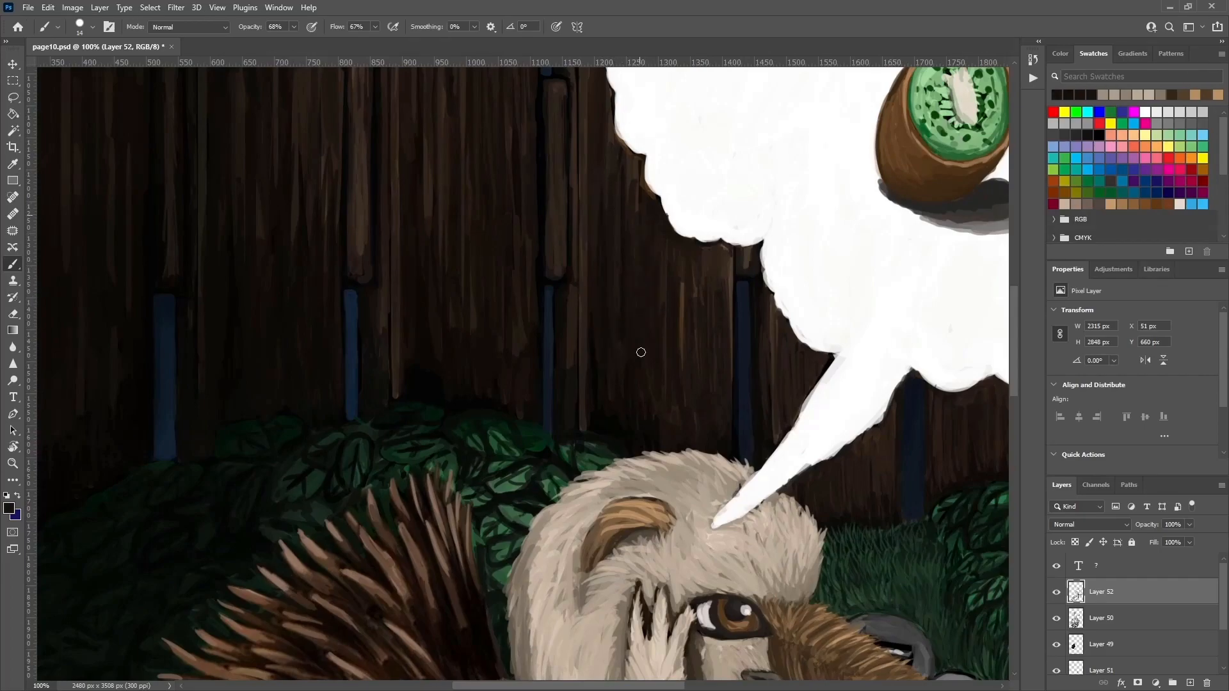
left_click(675, 282, "alt")
left_click_drag(643, 224, 643, 396)
left_click(641, 237, "alt")
mouse_move(640, 240)
left_mouse_down()
mouse_move(640, 384)
mouse_move(675, 439)
left_mouse_up()
Touch up the bush leaves between the quills and the animal's head with sampled greens.
mouse_move(575, 598)
left_mouse_down()
mouse_move(634, 442)
mouse_move(633, 409)
mouse_move(759, 306)
left_mouse_up()
left_click(634, 442, "alt")
left_click(622, 419, "alt")
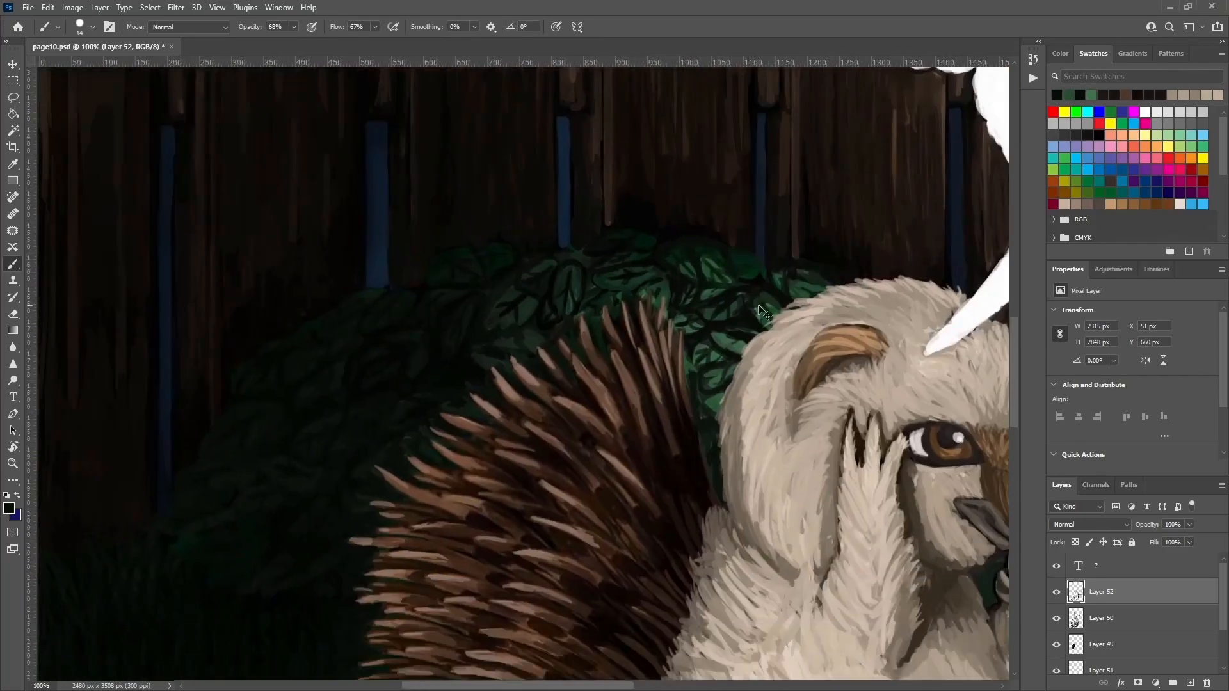
Touch up the fur on the animal's shoulder and chest and the grass beside it with sampled colours.
key("ctrl+minus")
key("ctrl+minus")
left_click(648, 488, "alt")
left_click(640, 416, "alt")
left_click_drag(637, 370, 630, 411)
left_click_drag(627, 387, 634, 447)
mouse_move(740, 508)
left_mouse_down()
mouse_move(765, 413)
mouse_move(783, 421)
mouse_move(779, 411)
left_mouse_up()
left_click(764, 412, "alt")
left_click(772, 411, "alt")
left_click(772, 407, "alt")
left_click(822, 444, "alt")
left_click_drag(880, 461, 868, 370)
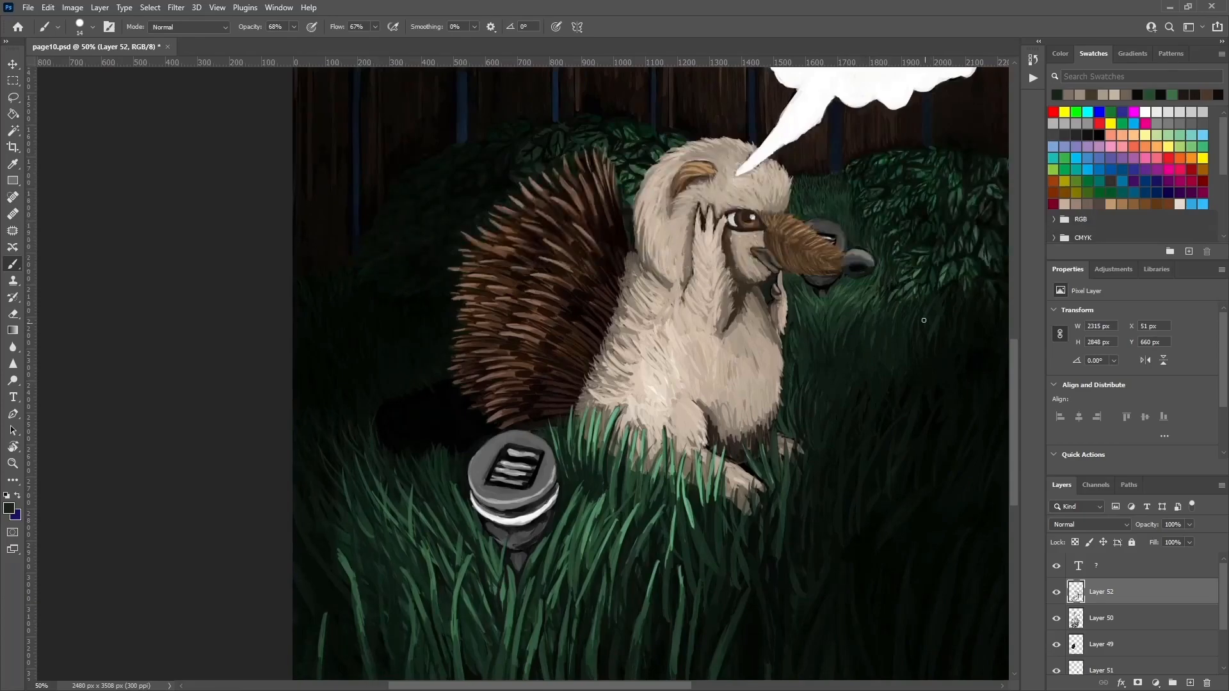
Paint green grass blades in the foreground below the animal's foot with sampled greens.
left_click(720, 515, "alt")
left_click(717, 493, "alt")
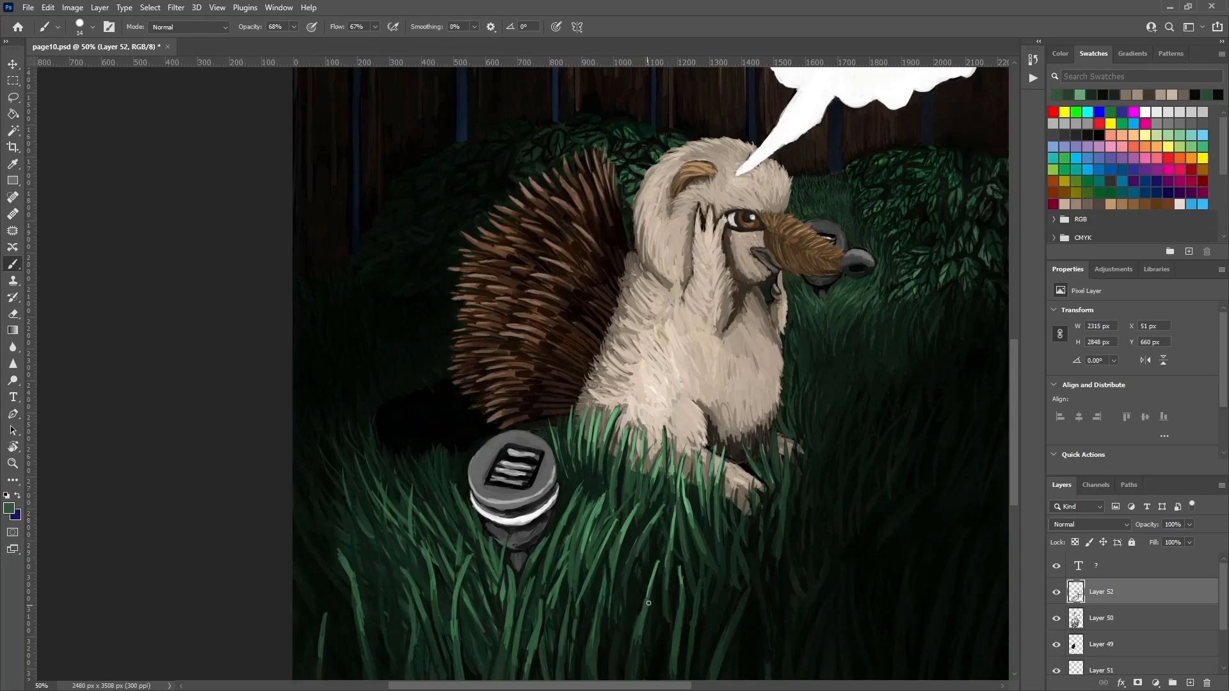
left_click_drag(674, 661, 693, 563)
Rework the grass blades in the painting's lower-left corner and beside the front lamp with sampled dark greens.
mouse_move(485, 617)
left_mouse_down()
mouse_move(475, 560)
mouse_move(442, 524)
left_mouse_up()
left_click(382, 551, "alt")
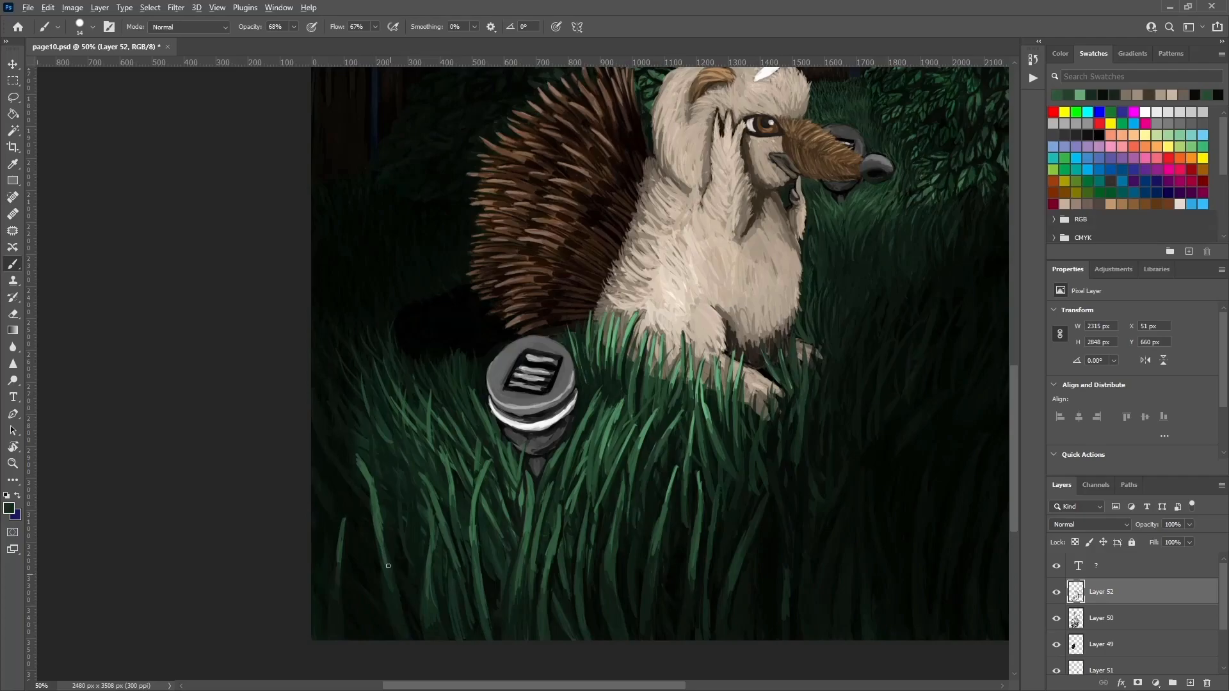
left_click_drag(383, 552, 374, 514)
left_click(337, 571, "alt")
left_click_drag(338, 560, 334, 594)
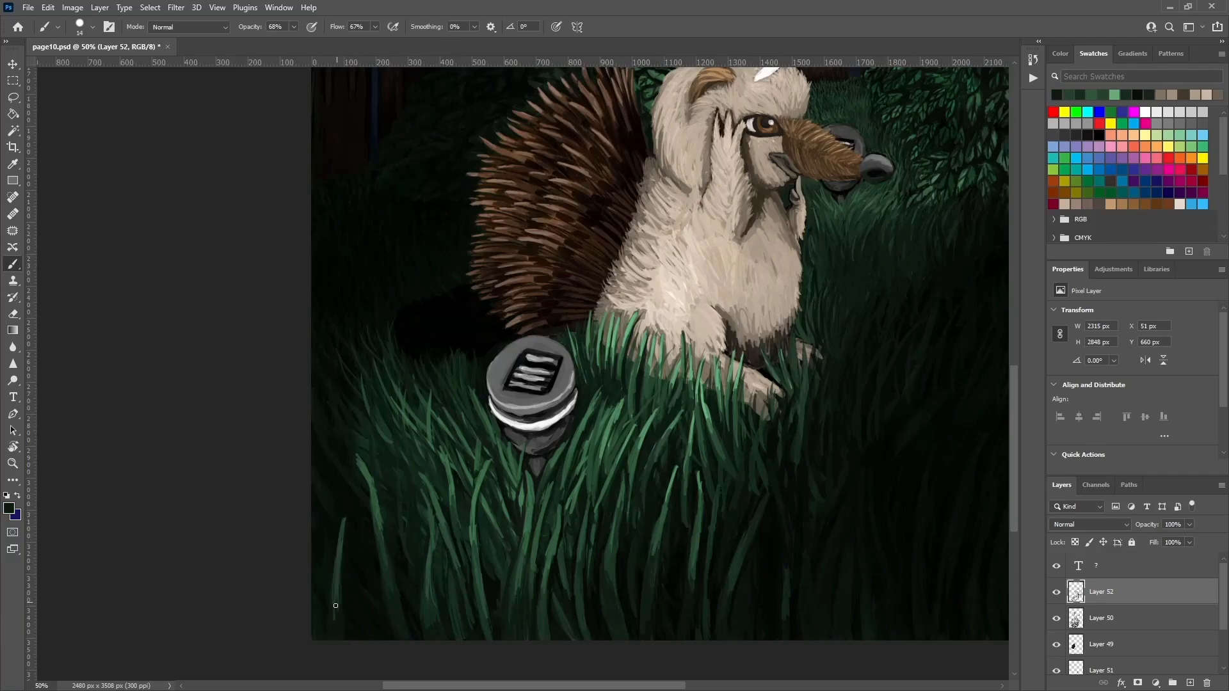
left_click_drag(646, 492, 662, 543)
left_click(437, 441, "alt")
Touch up the grass around the rear lamp and behind the animal's snout with sampled dark greens.
left_click_drag(884, 321, 823, 386)
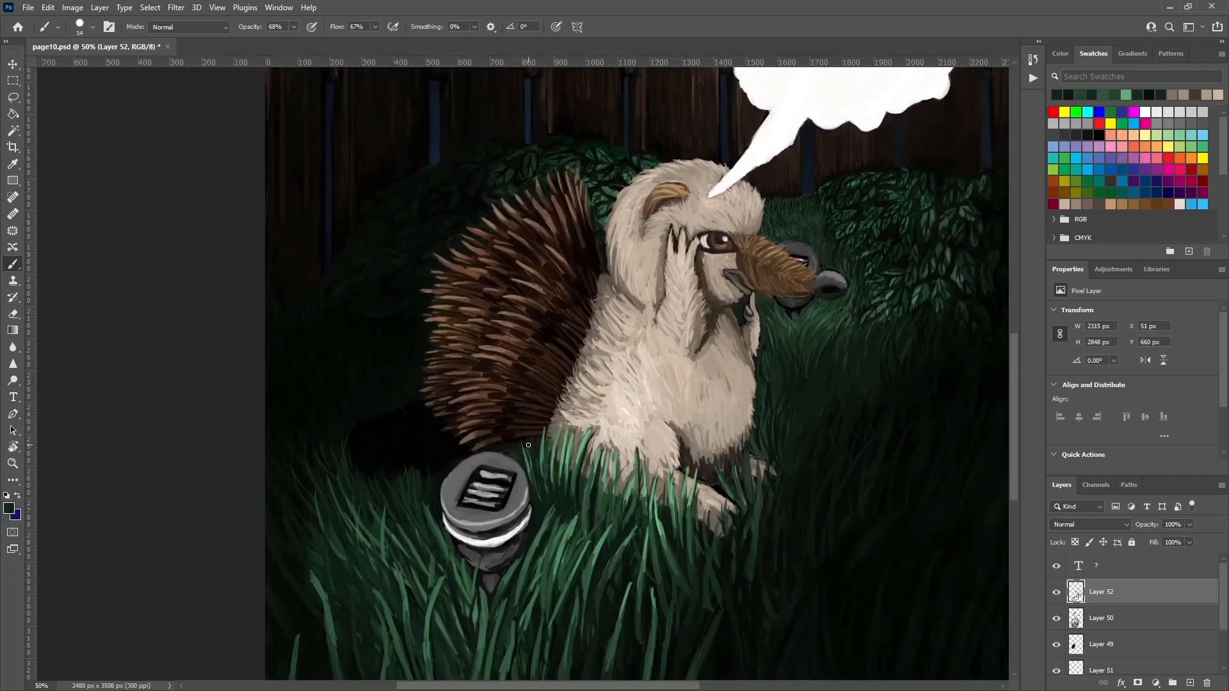
left_click(816, 347, "alt")
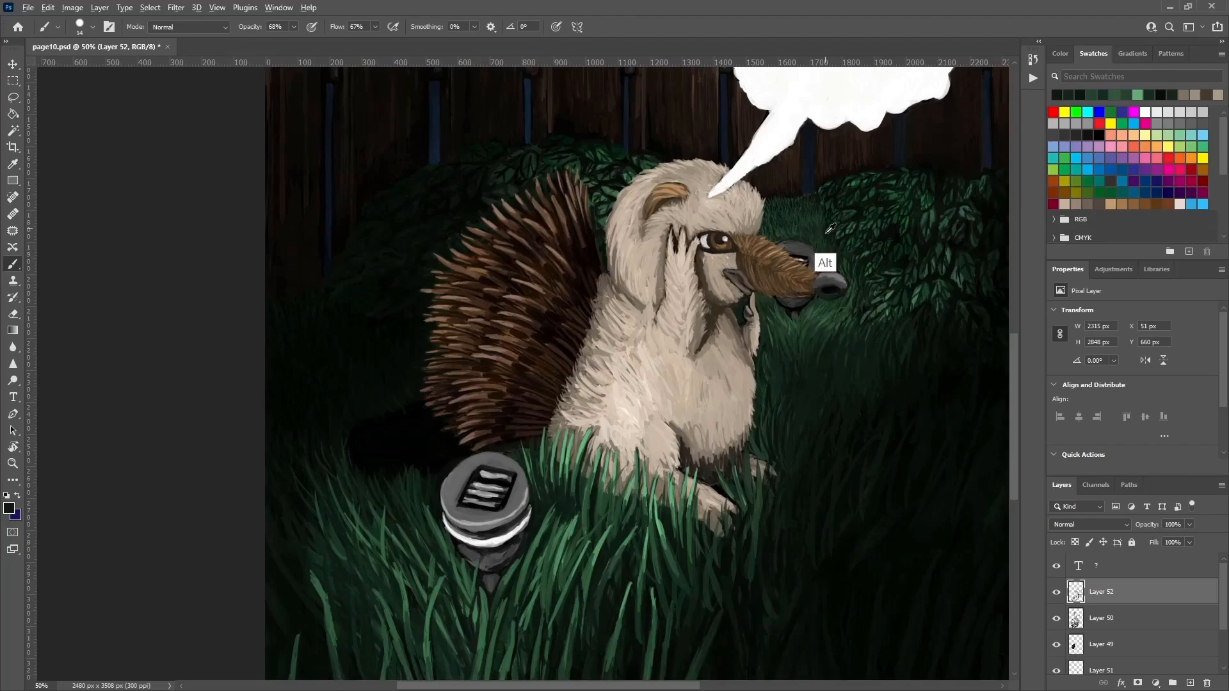
scroll(826, 262, "up", 2)
left_click_drag(862, 362, 866, 264)
left_click(845, 247, "alt")
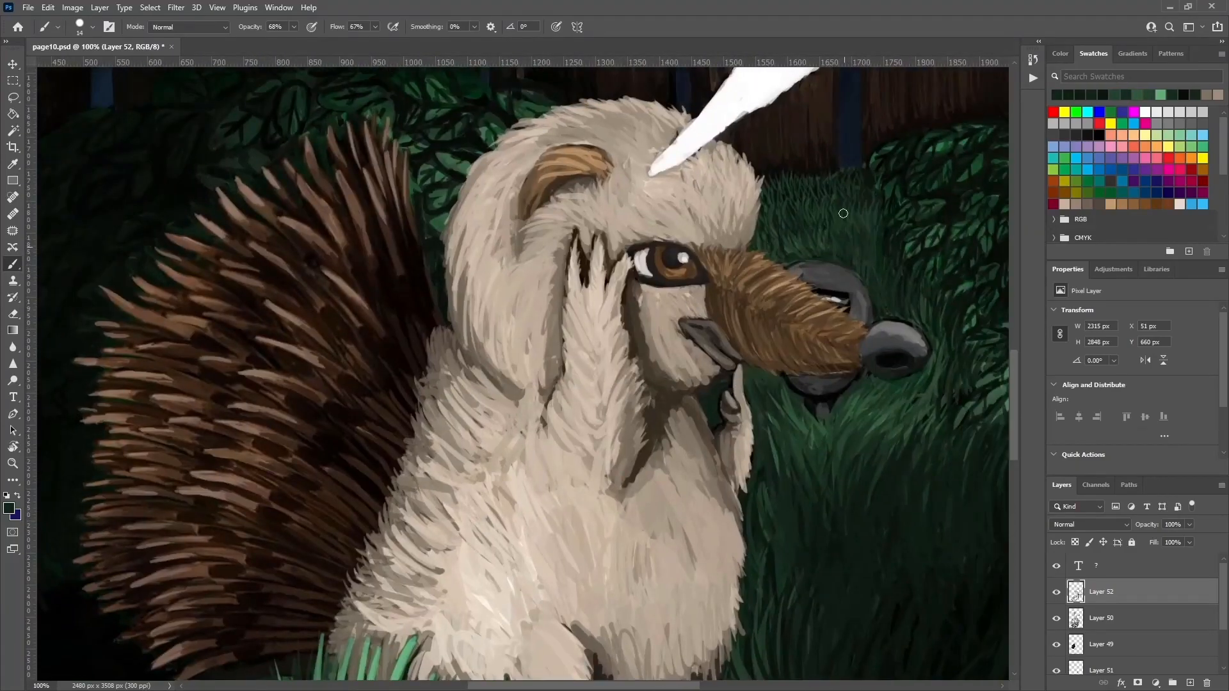
left_click(822, 247, "alt")
Refine the leaves and grass edge of the bush behind the snout with sampled light and dark greens.
left_click(895, 224, "alt")
left_click(938, 175, "alt")
left_click(941, 145, "alt")
left_click(941, 146, "alt")
left_click(937, 148, "alt")
left_click(934, 147, "alt")
left_click(961, 189, "alt")
left_click(943, 152, "alt")
left_click(938, 173, "alt")
left_click(952, 144, "alt")
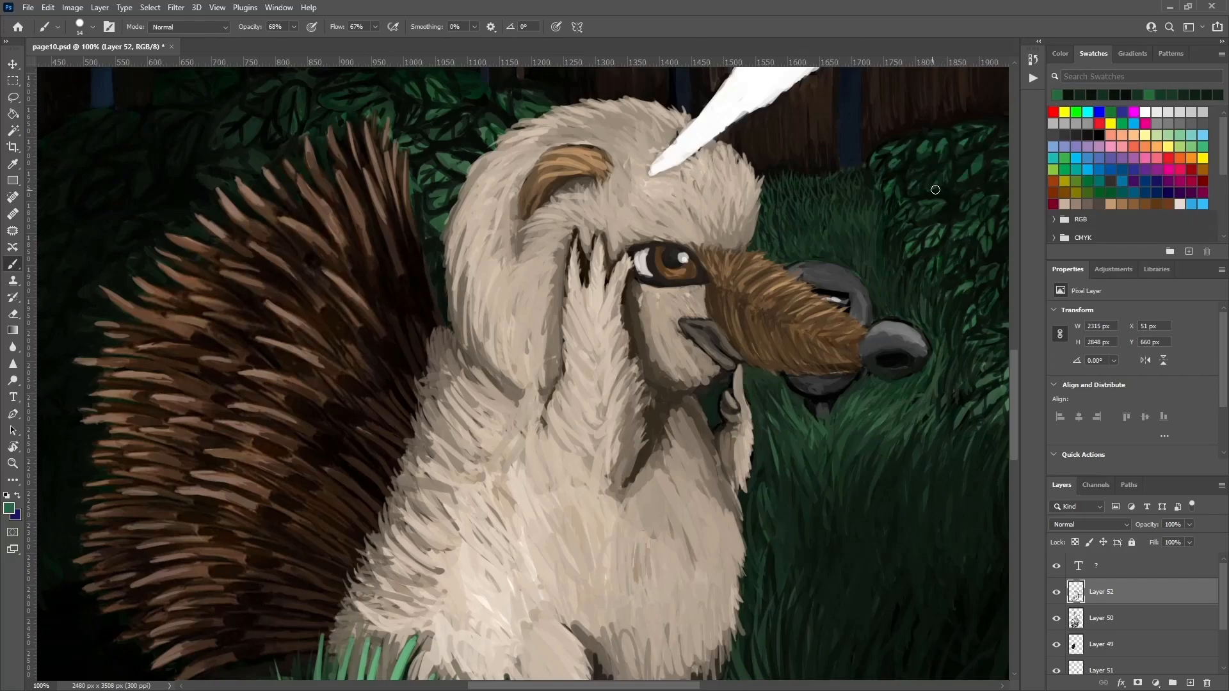
left_click_drag(917, 184, 872, 220)
left_click(872, 220, "alt")
left_click(858, 206, "alt")
left_click(941, 170, "alt")
Clean up the thought bubble's lower edge and the fence planks beneath it with sampled white and dark browns.
left_click_drag(881, 154, 743, 247)
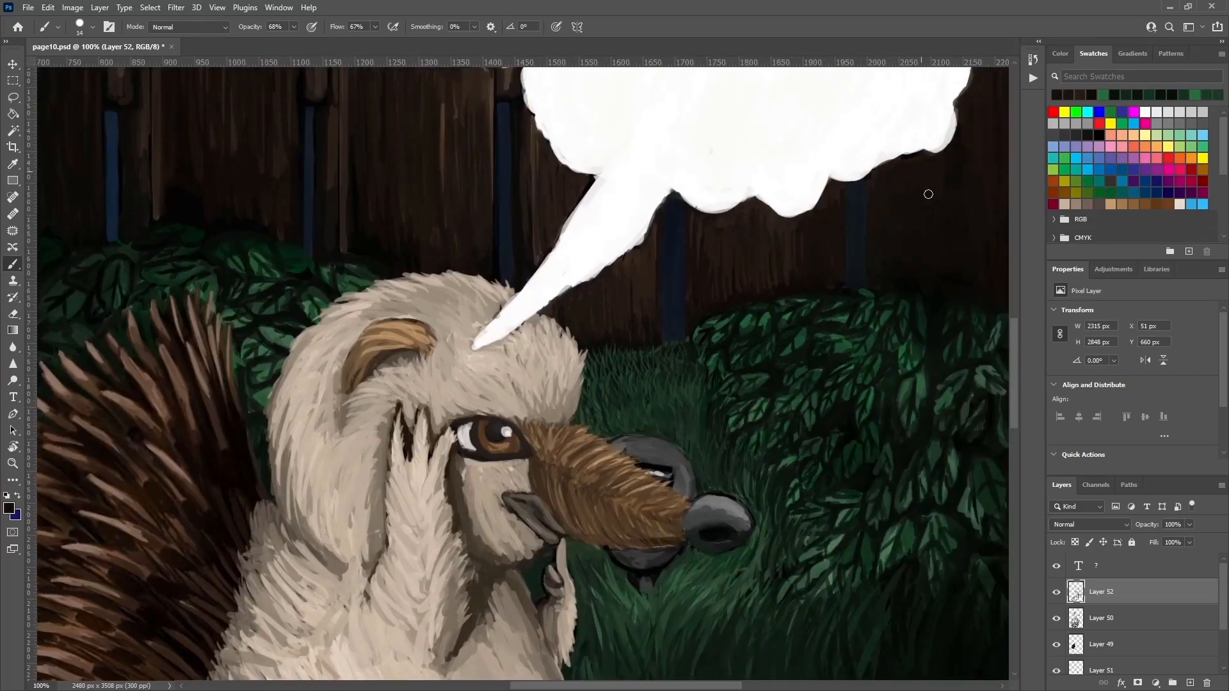
left_click(859, 231, "alt")
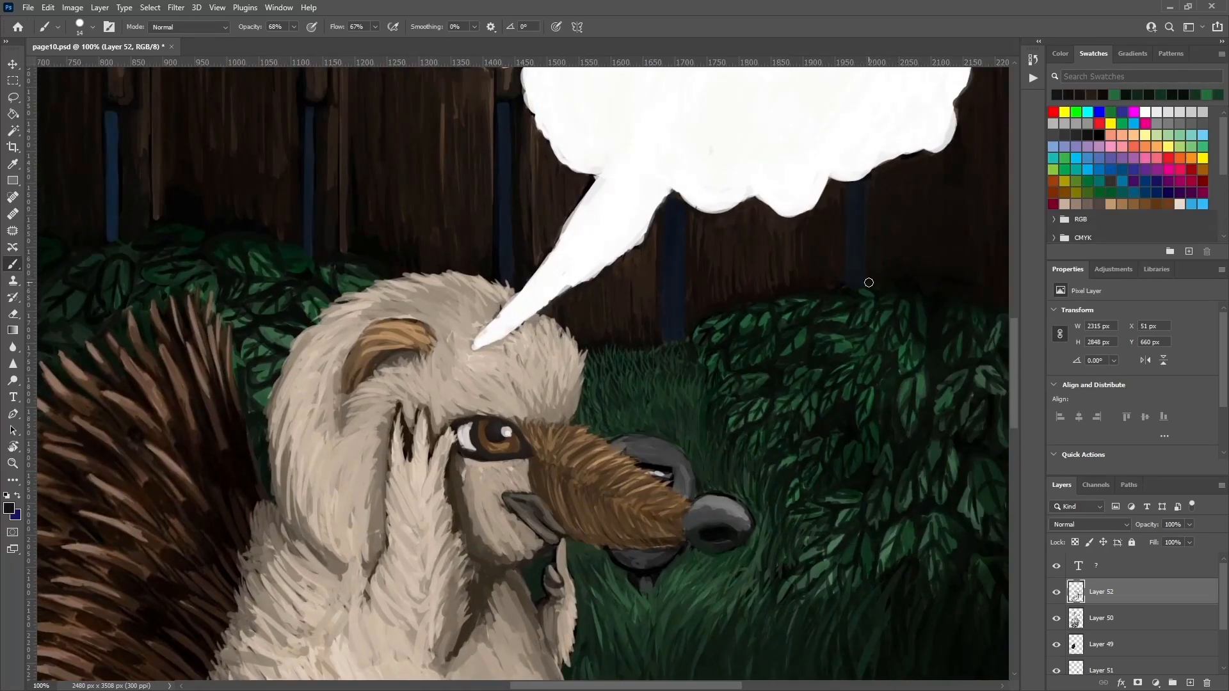
left_click_drag(811, 171, 824, 267)
left_click(823, 275, "alt")
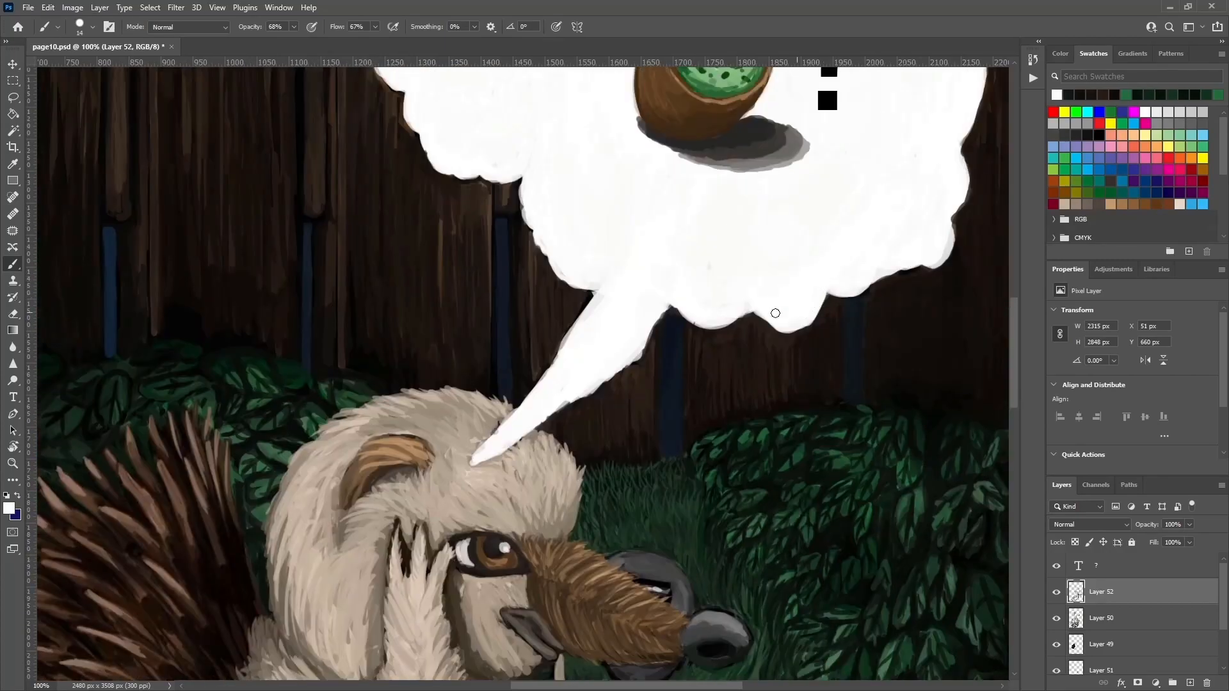
left_click(699, 362, "alt")
left_click(812, 391, "alt")
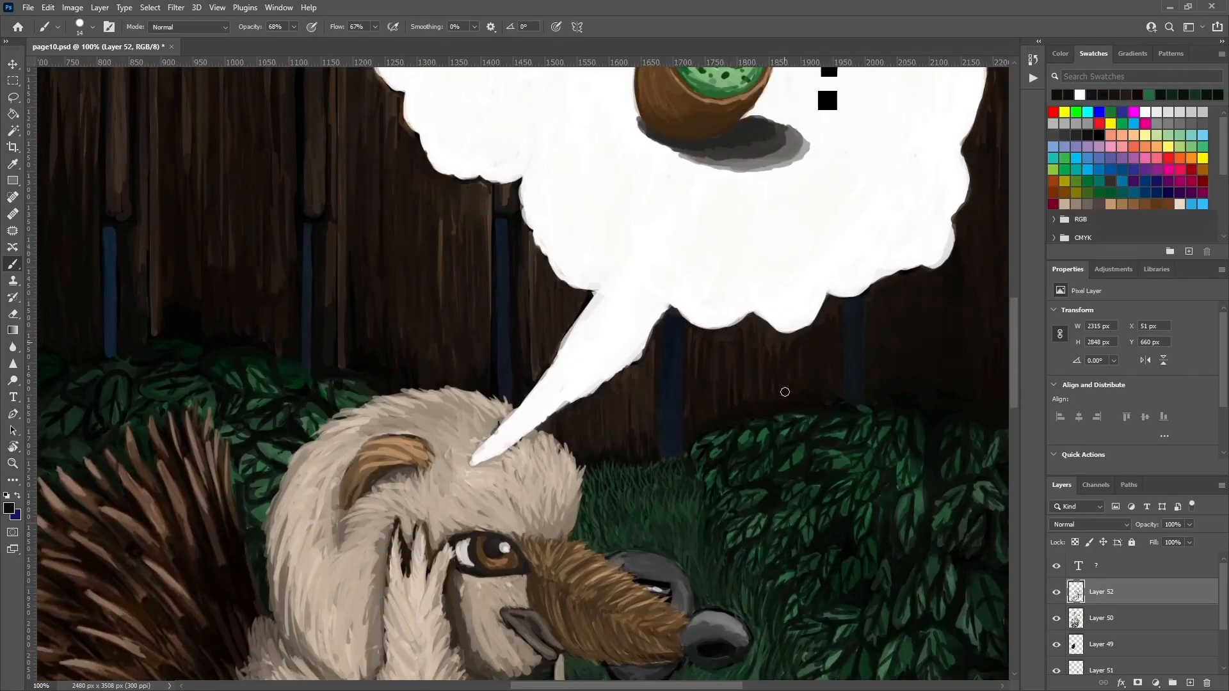
left_click(826, 345, "alt")
left_click(828, 350, "alt")
Touch up the fence planks on both sides of the thought bubble's tail with sampled dark colours.
scroll(755, 365, "left", 2)
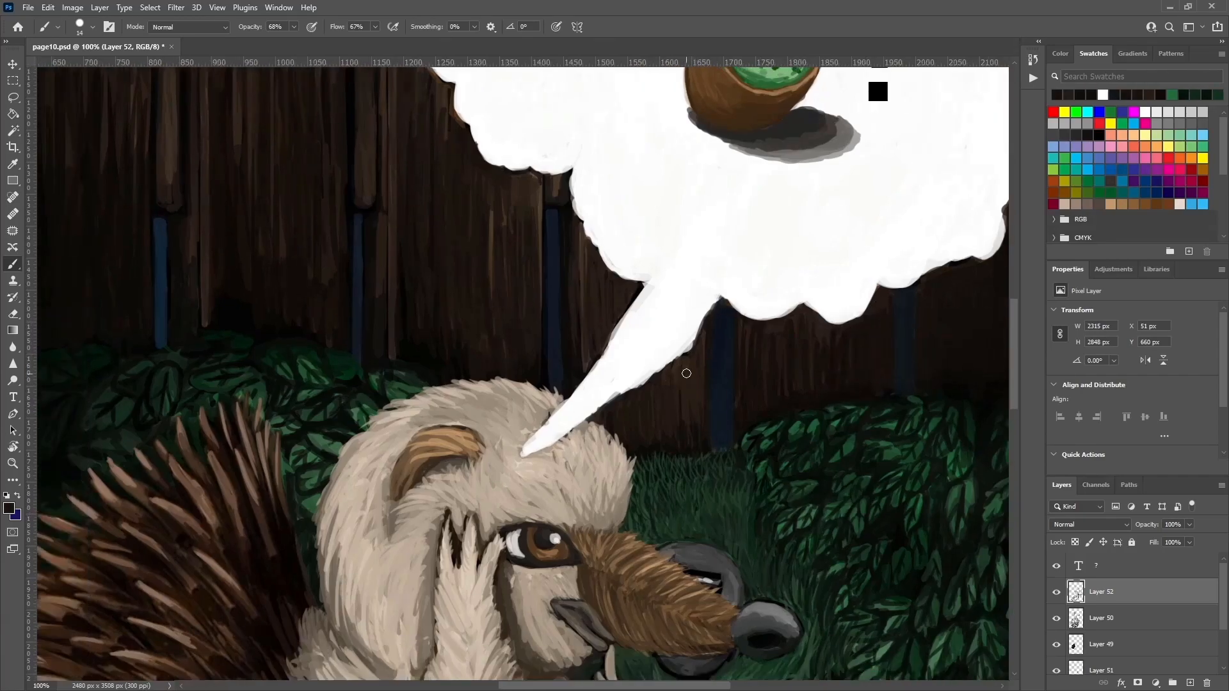
left_click(682, 471, "alt")
scroll(694, 384, "left", 2)
scroll(695, 384, "up", 1)
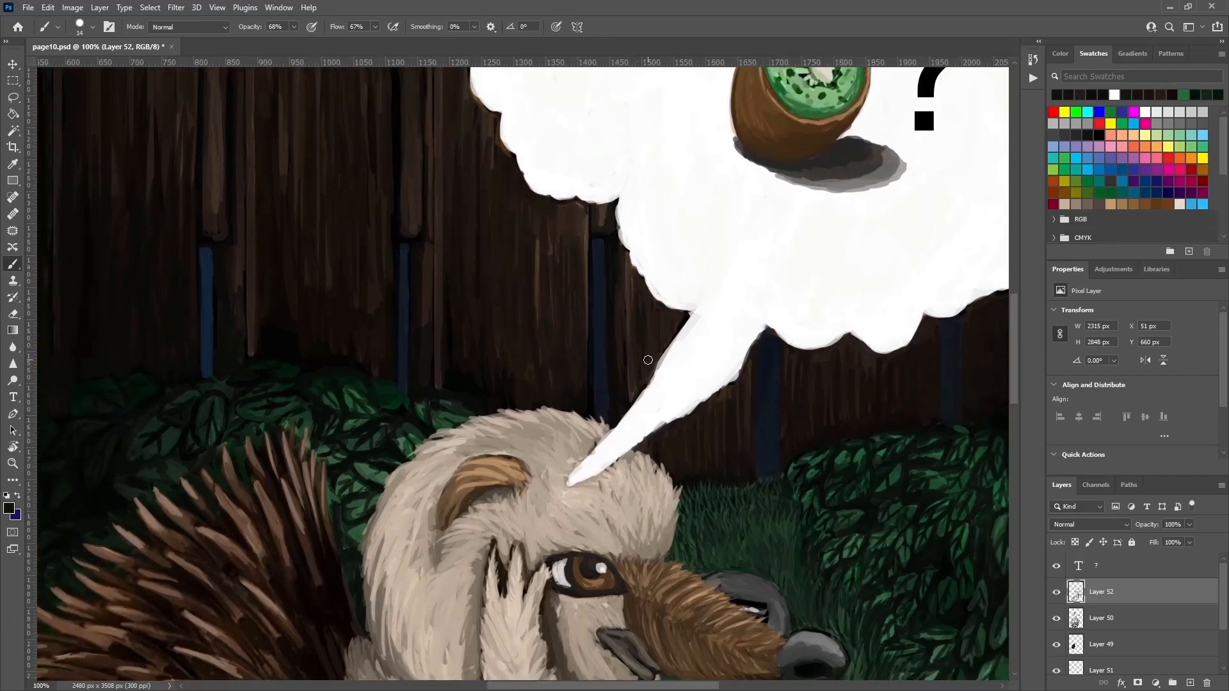
scroll(648, 360, "left", 2)
scroll(648, 360, "up", 2)
left_click(538, 220, "alt")
left_click(533, 256, "alt")
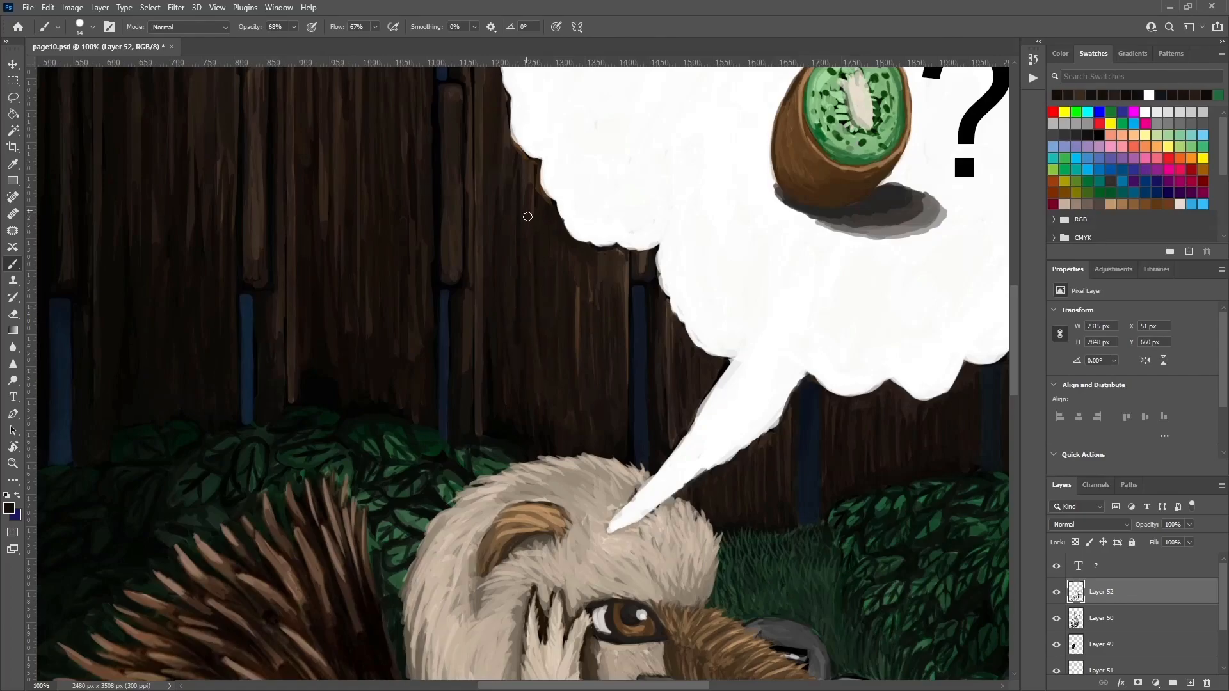
Repaint the fence plank along the thought bubble's outer edge opposite the question mark with sampled dark browns.
left_click(532, 201, "alt")
left_click(541, 190, "alt")
left_click(537, 171, "alt")
left_click(544, 201, "alt")
left_click_drag(547, 203, 515, 139)
scroll(515, 140, "up", 3)
scroll(515, 140, "left", 1)
left_click_drag(521, 224, 499, 106)
scroll(514, 212, "up", 5)
left_click(548, 196, "alt")
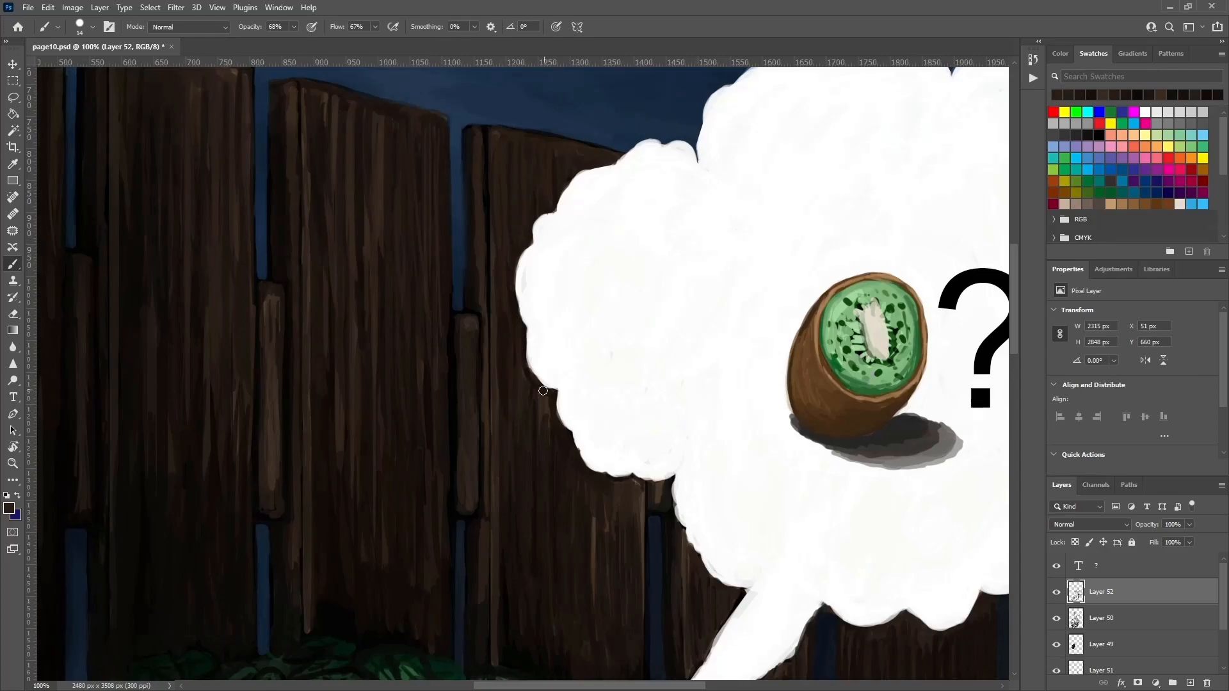
scroll(595, 284, "down", 3)
scroll(595, 284, "left", 1)
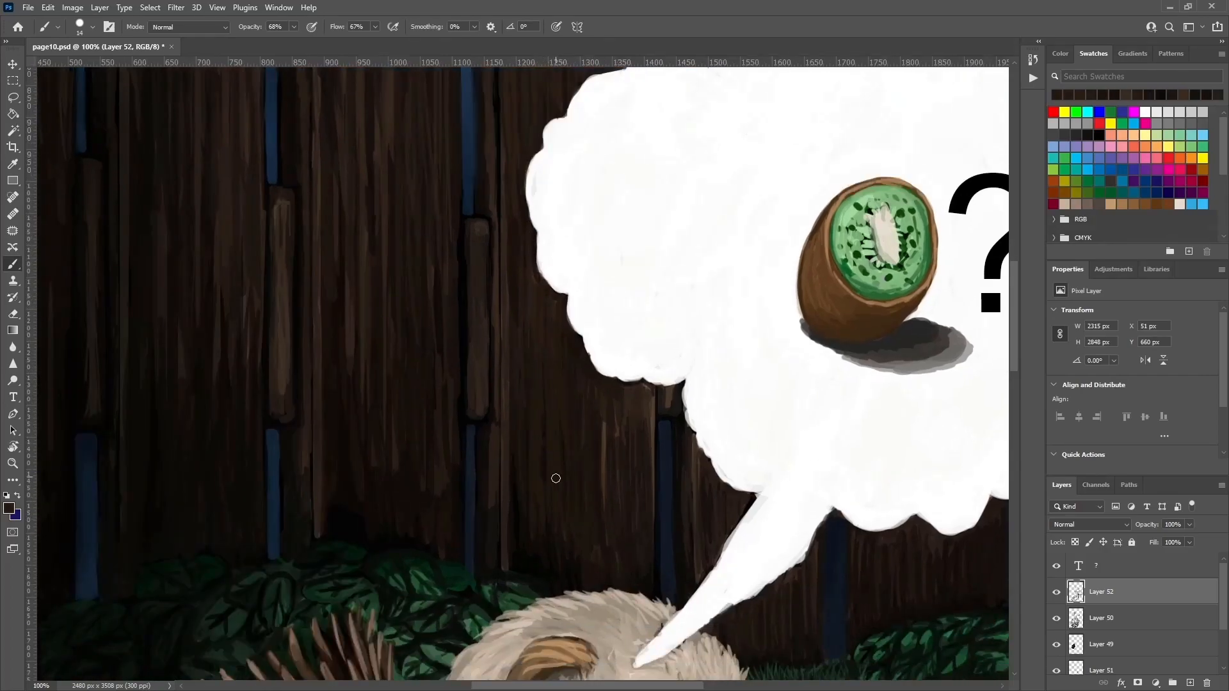
key("ctrl+minus")
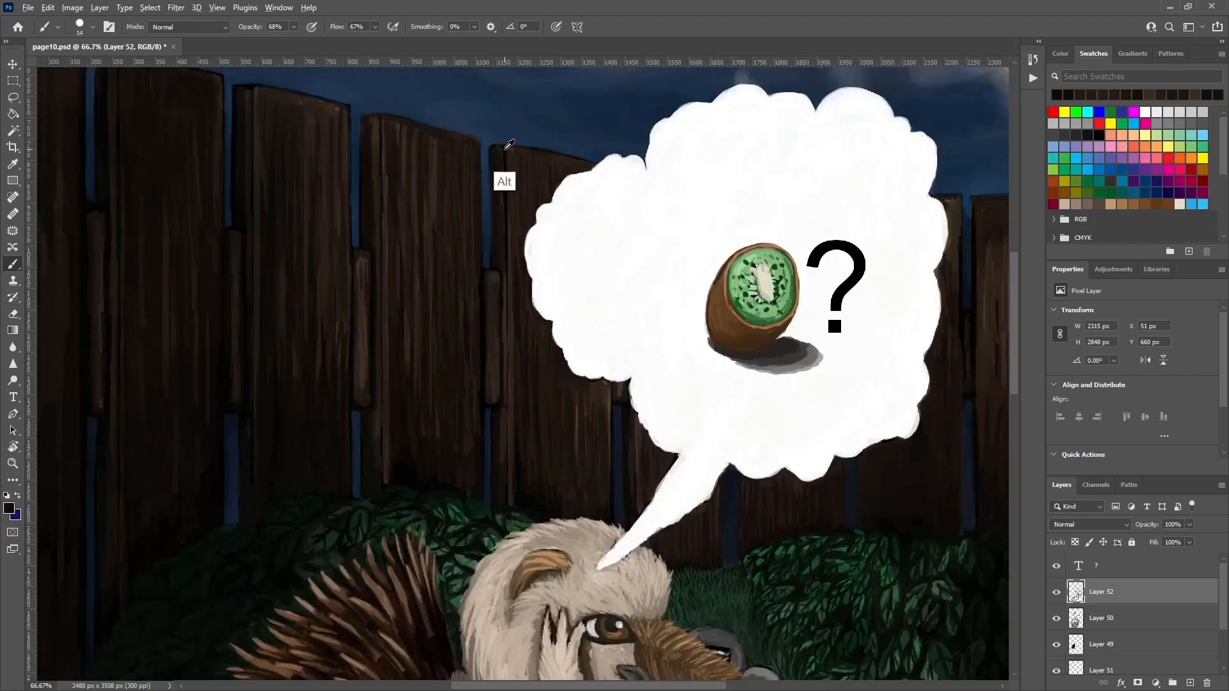
Paint dark shadow over the grass toward the canvas's right edge with a sampled near-black and a 29 px brush.
mouse_move(494, 149)
left_mouse_down()
mouse_move(491, 190)
mouse_move(543, 182)
left_mouse_up()
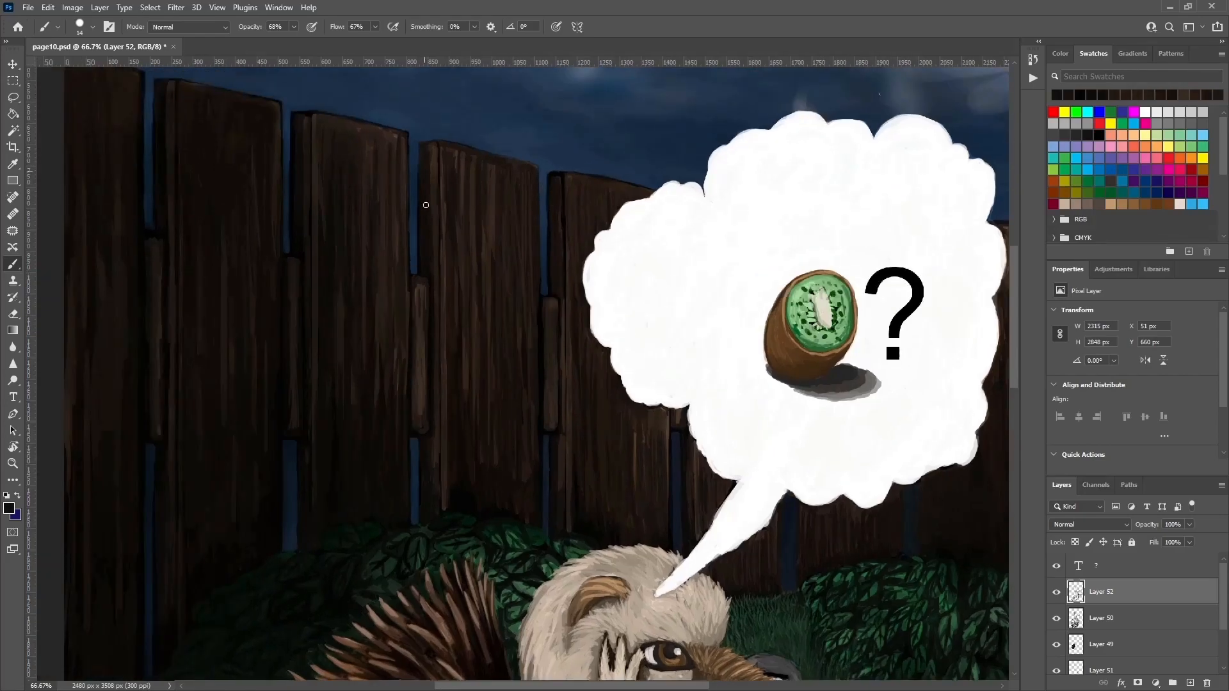
key("ctrl+minus")
left_click_drag(551, 392, 603, 194)
left_click(342, 516, "alt")
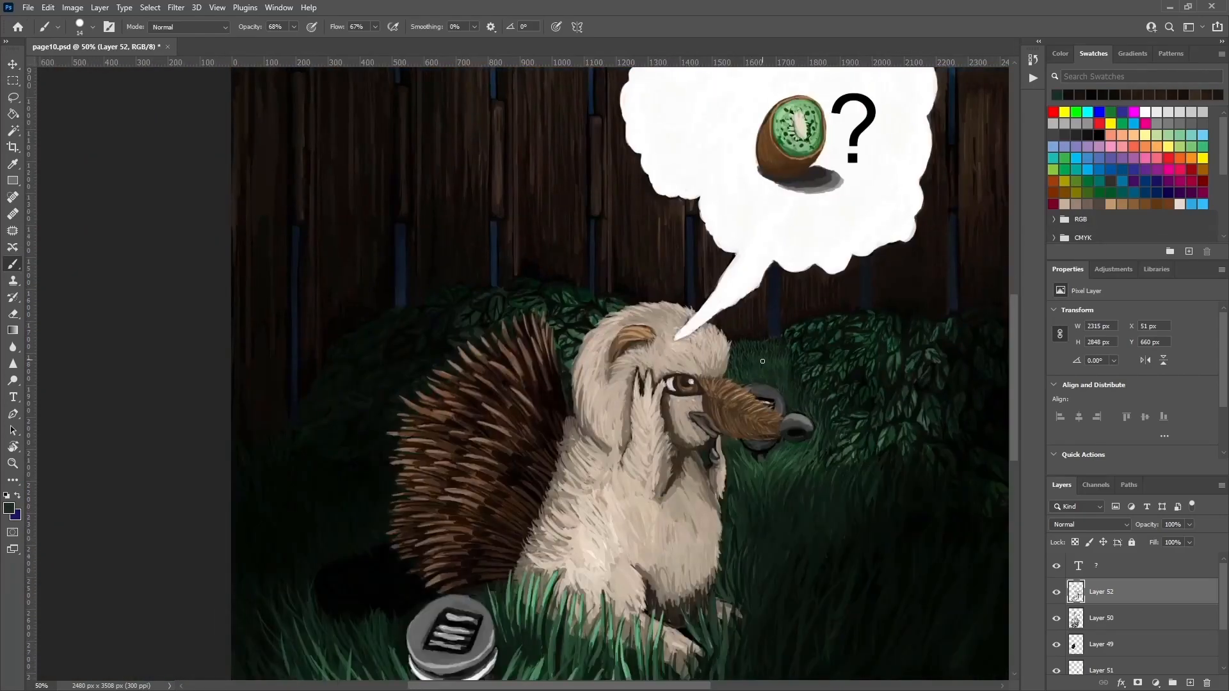
scroll(835, 385, "down", 5)
scroll(840, 376, "right", 4)
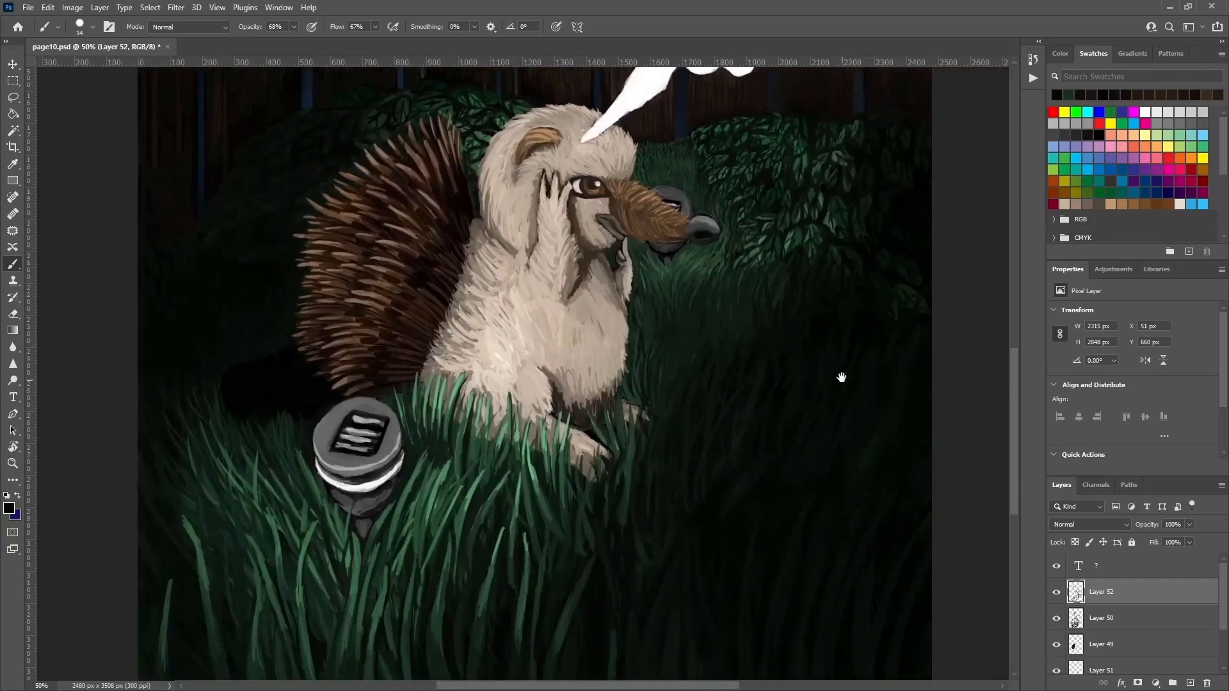
key("bracketright")
key("bracketright")
key("bracketright")
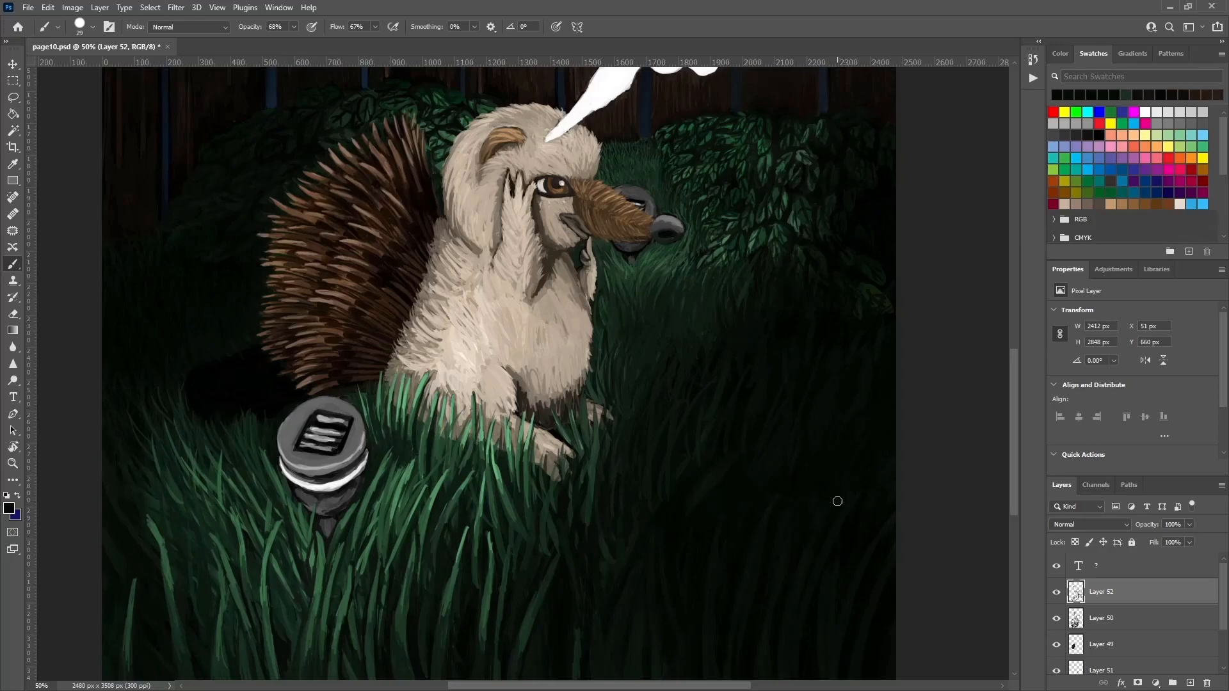
Retouch the lower outer edge of the bush behind the snout with sampled dark greens.
left_click(865, 288, "alt")
left_click_drag(884, 285, 871, 296)
left_click(869, 300, "alt")
left_click(875, 302, "alt")
scroll(897, 274, "up", 1)
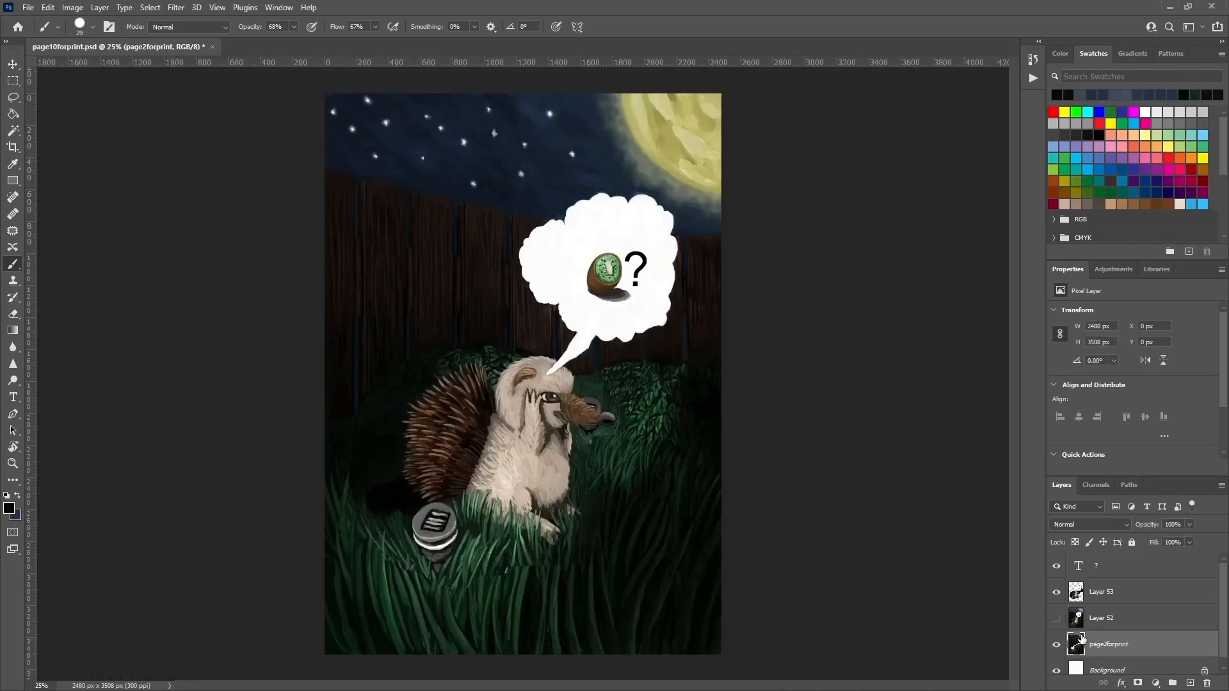
Add a new layer above Layer 53 in page10forprint.psd.
left_click(1112, 594)
left_click(1189, 683)
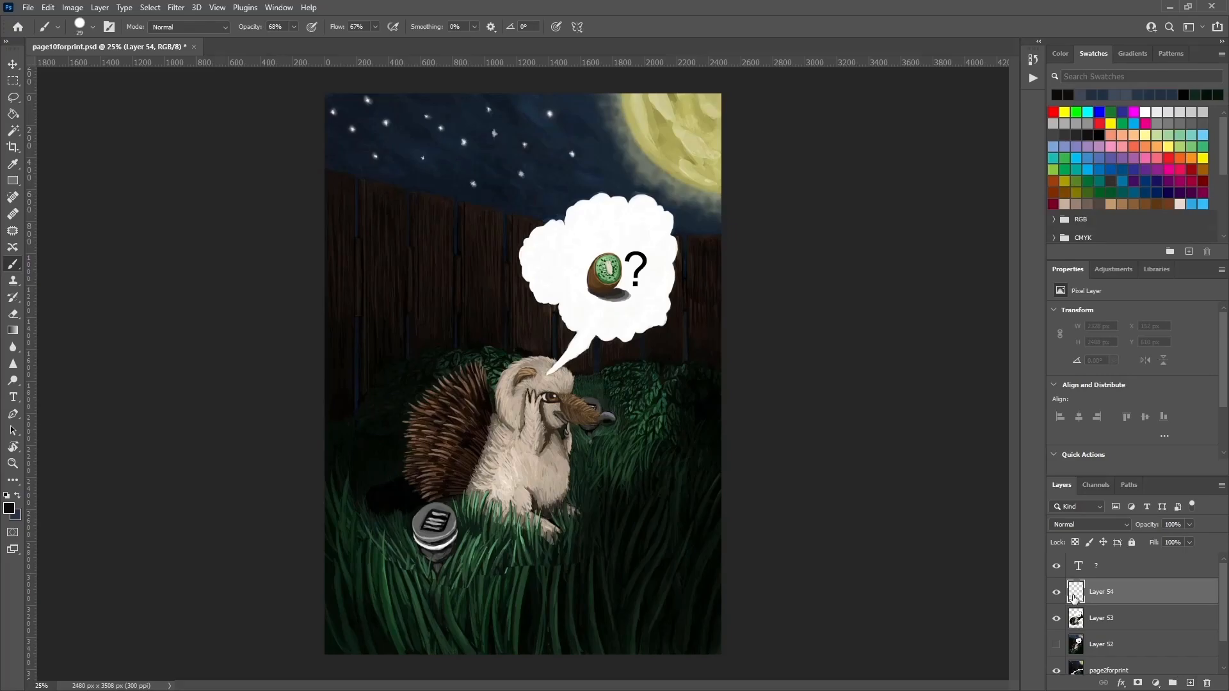
scroll(599, 308, "up", 2)
Paint grass blades beside the animal's feet with sampled greens to blend the seam in the lawn.
mouse_move(876, 327)
left_mouse_down()
mouse_move(788, 349)
mouse_move(813, 206)
mouse_move(829, 223)
mouse_move(799, 250)
mouse_move(773, 210)
left_mouse_up()
key("ctrl+minus")
key("ctrl+plus")
mouse_move(667, 545)
left_mouse_down()
mouse_move(681, 482)
mouse_move(672, 450)
mouse_move(703, 389)
left_mouse_up()
left_click(680, 448, "alt")
left_click(679, 439, "alt")
left_click(677, 443, "alt")
left_click(688, 427, "alt")
Blend the grass around and below the front lamp with sampled light and dark greens.
mouse_move(472, 609)
left_mouse_down()
mouse_move(486, 561)
mouse_move(460, 568)
mouse_move(419, 534)
left_mouse_up()
mouse_move(416, 579)
left_mouse_down()
mouse_move(391, 538)
mouse_move(319, 531)
left_mouse_up()
left_click(362, 601, "alt")
left_click(320, 531, "alt")
left_click(576, 537, "alt")
left_click(590, 531, "alt")
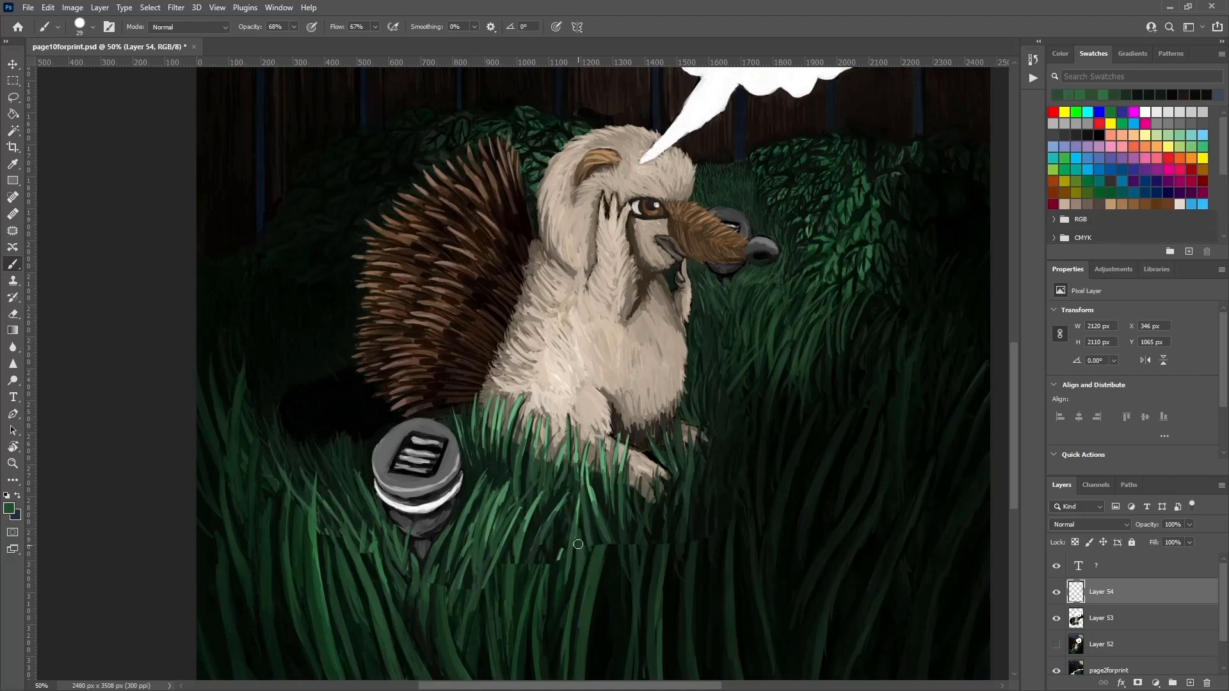
Paint over the grass seam below the animal's feet with sampled mid and dark greens.
mouse_move(563, 548)
left_mouse_down()
mouse_move(558, 559)
mouse_move(560, 504)
mouse_move(582, 551)
mouse_move(589, 485)
left_mouse_up()
left_click_drag(692, 471, 675, 488)
left_click_drag(655, 446, 655, 493)
mouse_move(664, 484)
left_mouse_down()
mouse_move(690, 460)
mouse_move(683, 475)
mouse_move(670, 445)
mouse_move(660, 474)
mouse_move(624, 450)
mouse_move(613, 473)
left_mouse_up()
left_click(631, 474, "alt")
left_click(716, 477, "alt")
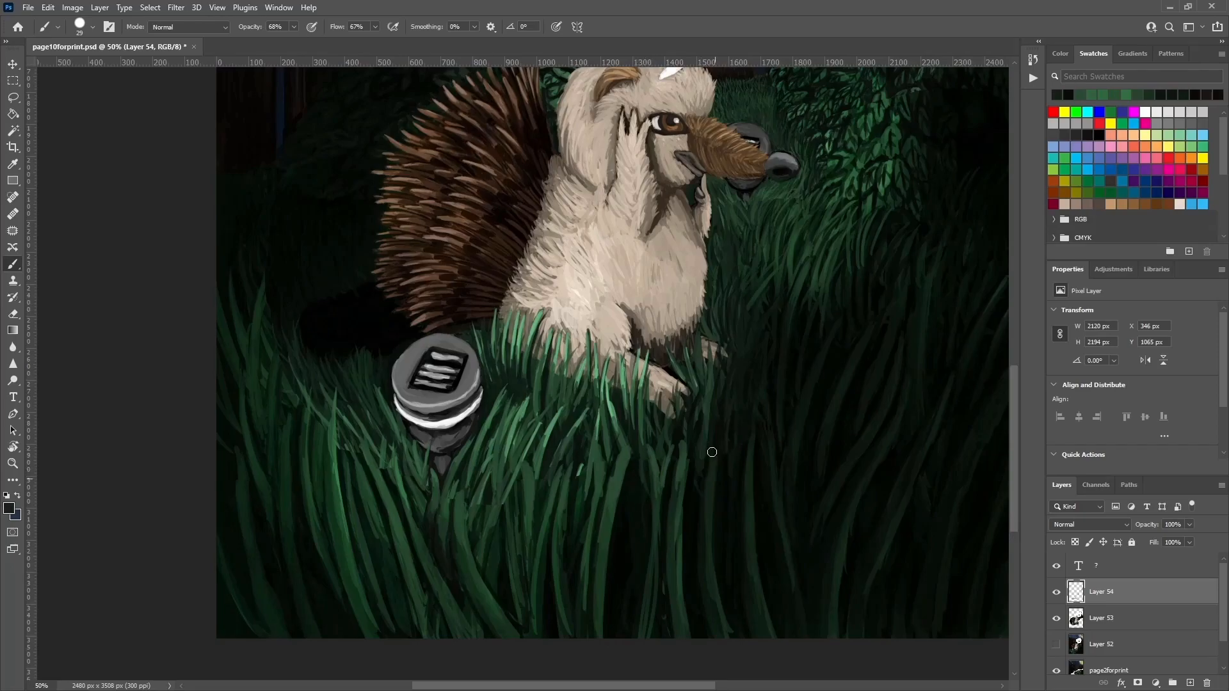
left_click(732, 490, "alt")
left_click_drag(810, 445, 736, 452)
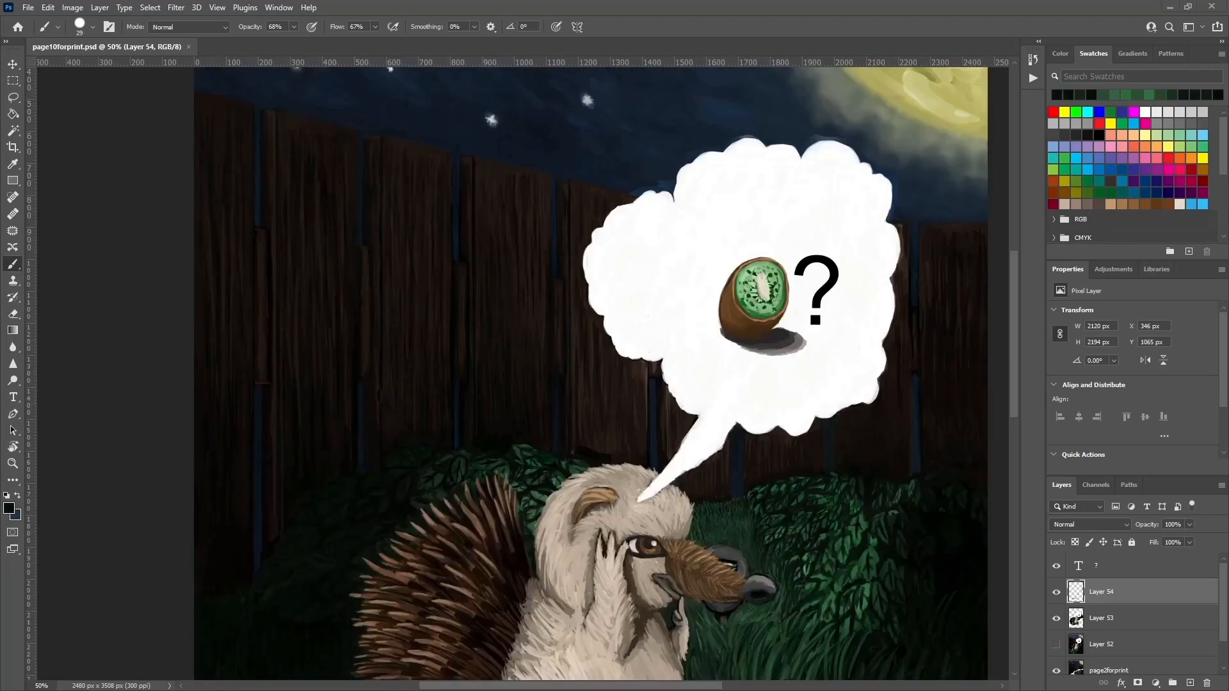
Touch up the night sky along the thought bubble's upper edge and above the adjacent fence with sampled dark blue.
left_click_drag(765, 135, 747, 137)
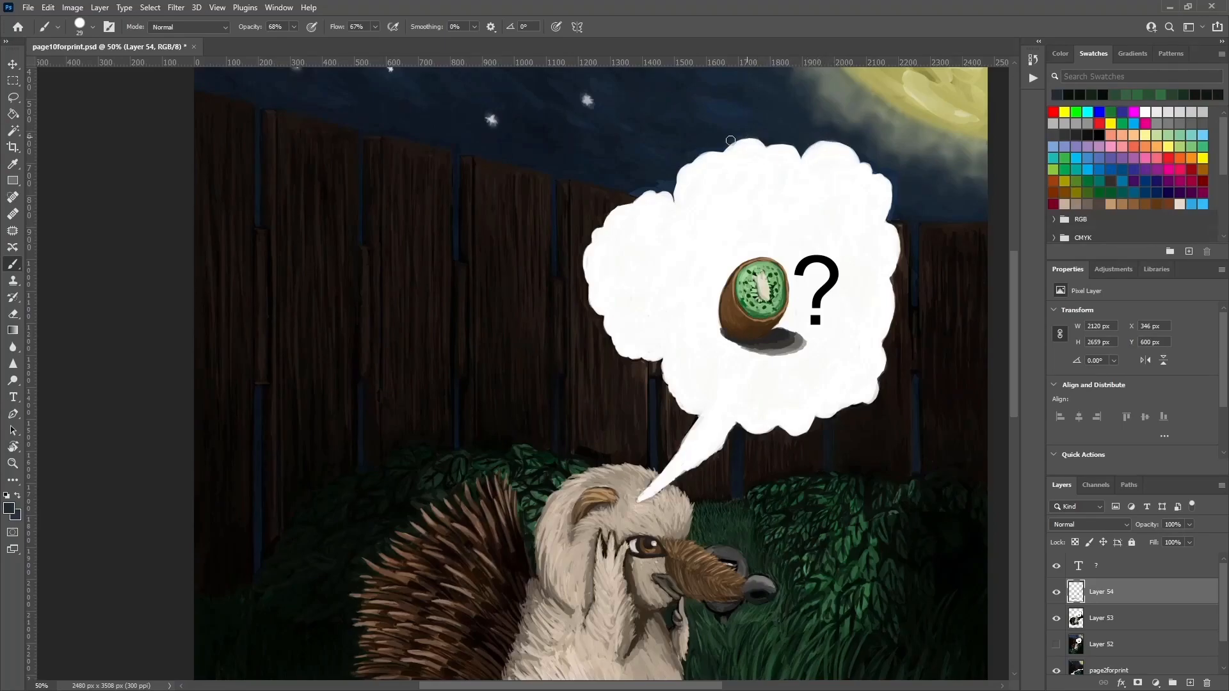
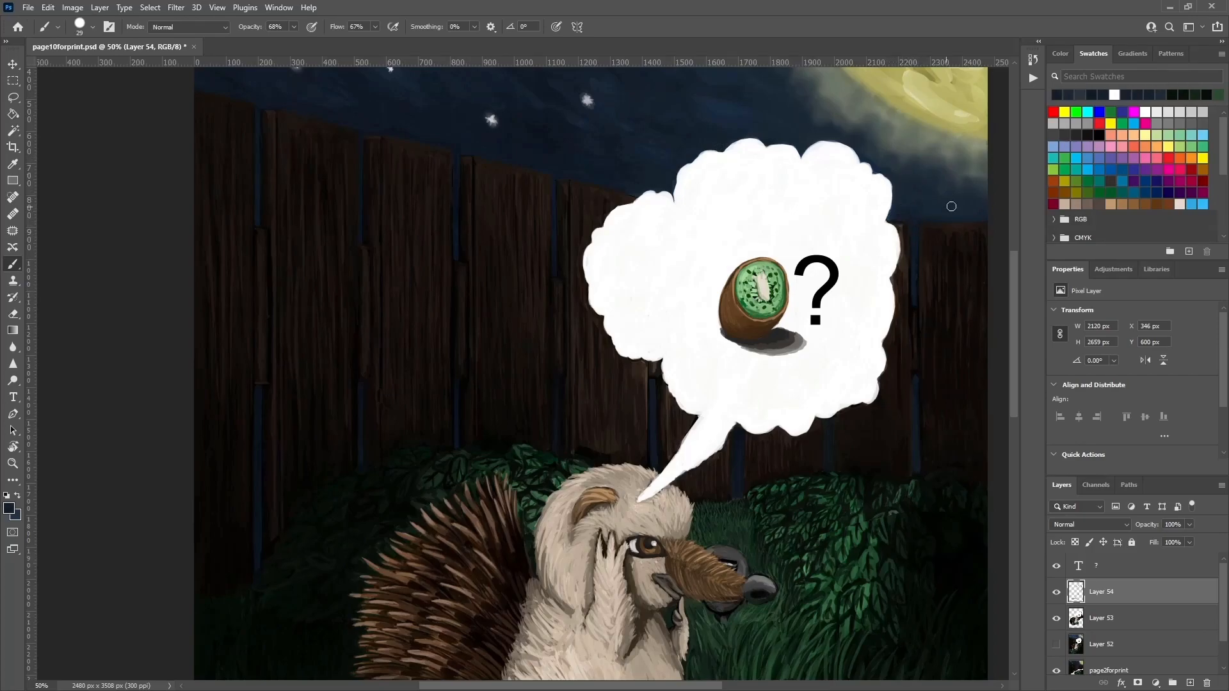
left_click(923, 217)
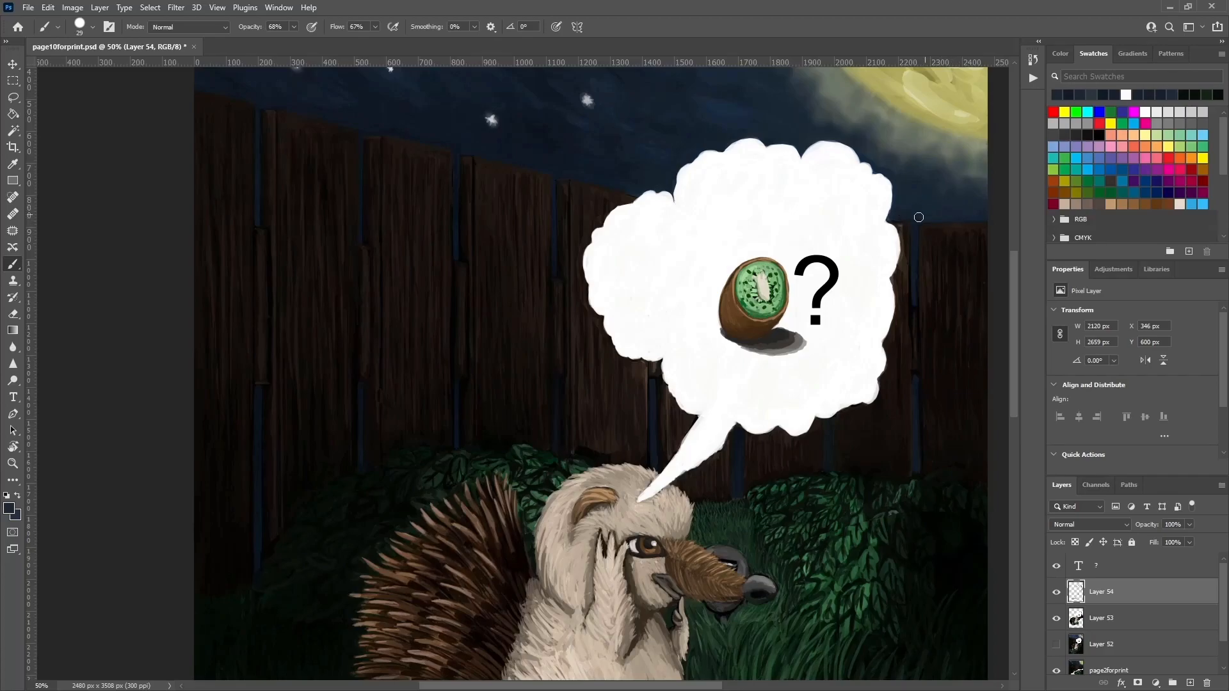
mouse_move(891, 177)
left_mouse_down()
mouse_move(881, 167)
mouse_move(906, 186)
mouse_move(893, 167)
left_mouse_up()
left_click(882, 173, "alt")
key("ctrl+z")
Clean up the notch in the thought bubble's upper outline with sampled white.
scroll(829, 161, "up", 2)
left_click(825, 191, "alt")
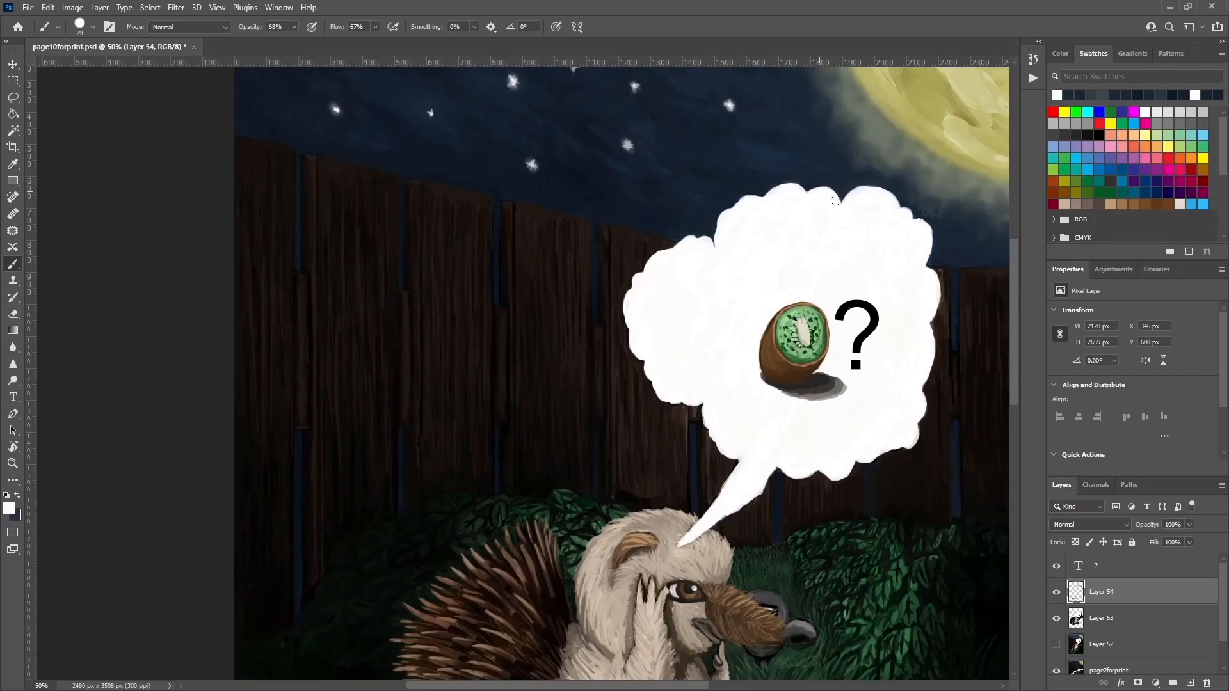
scroll(851, 149, "down", 3)
scroll(948, 90, "up", 1)
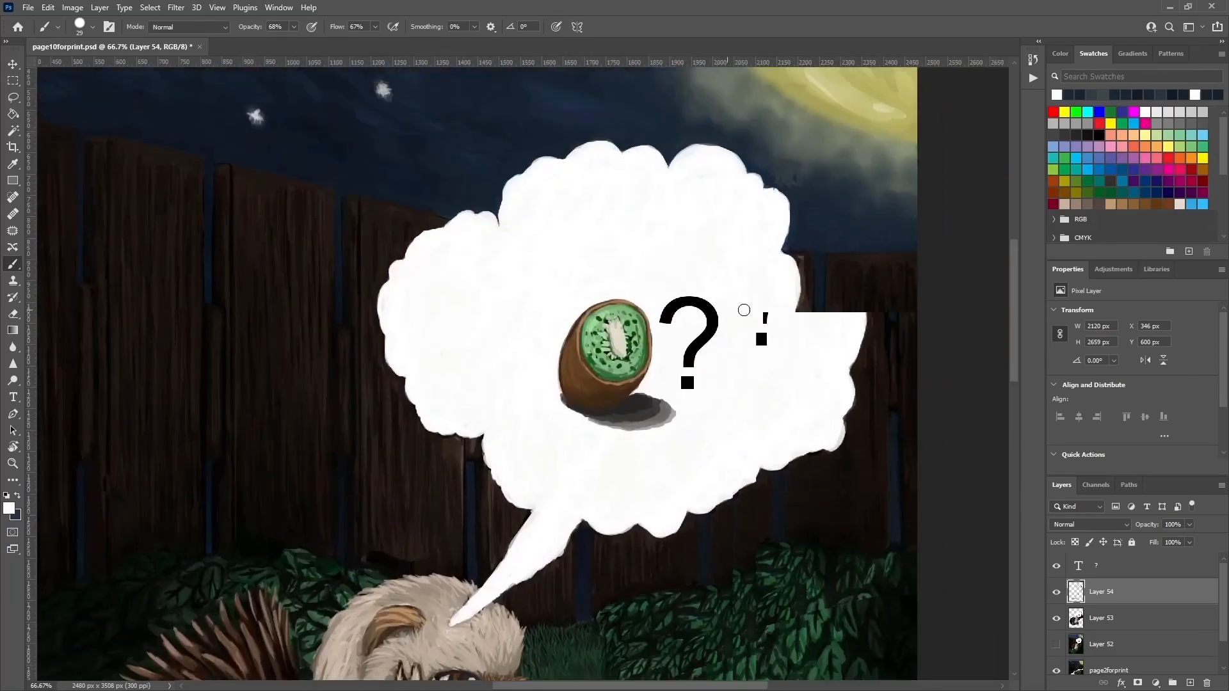
Blend the sky between the moon's glow and the thought bubble with sampled grey-blues.
left_click(795, 221, "alt")
left_click(799, 158, "alt")
left_click(792, 162, "alt")
left_click(781, 160, "alt")
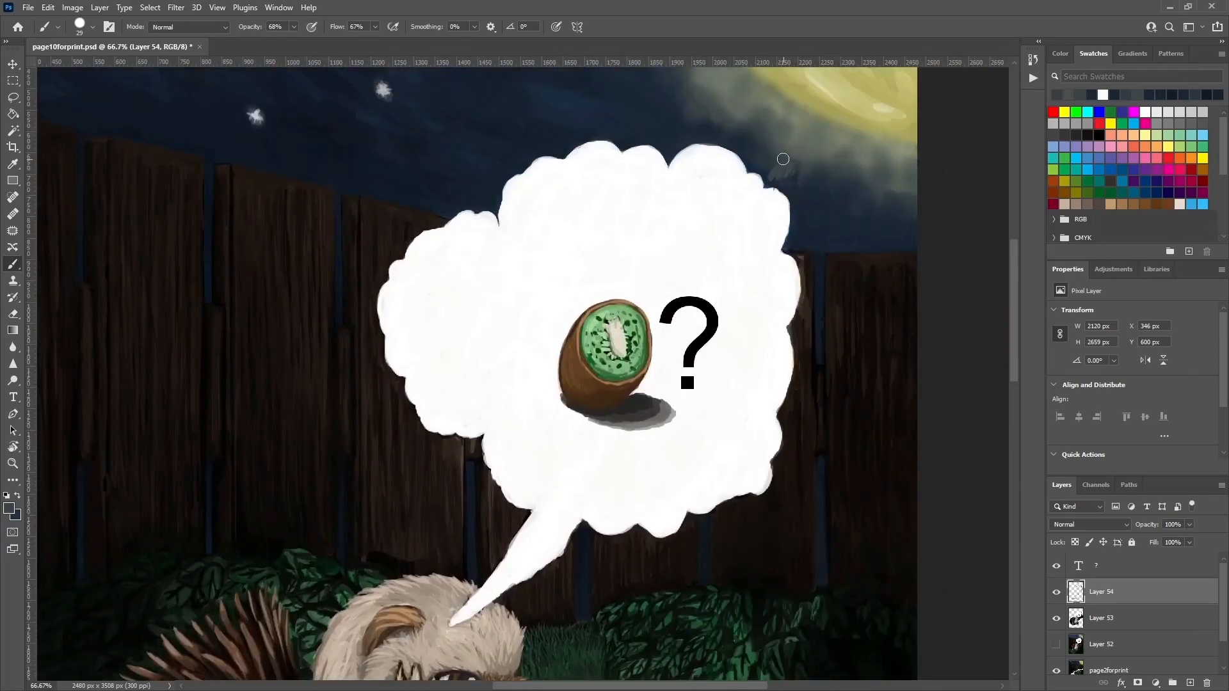
left_click(777, 181, "alt")
left_click(774, 179, "alt")
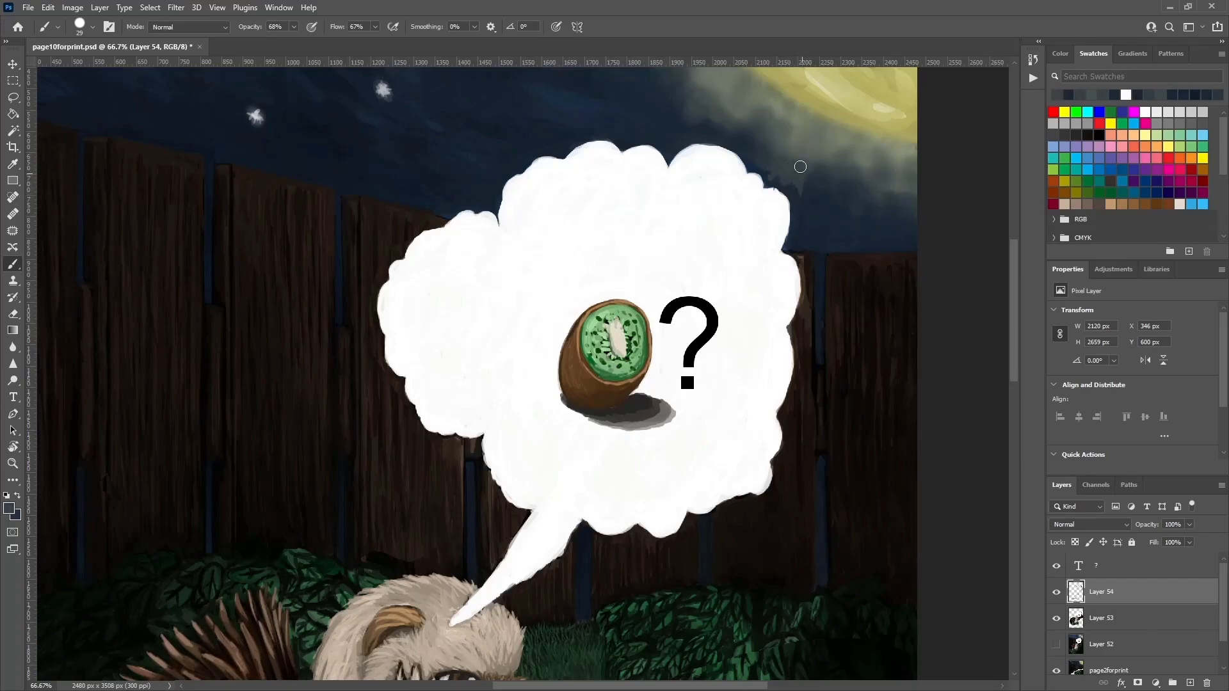
Smooth the edge of the moon's glow beside the thought bubble with further sampled dark blues.
left_click(767, 171, "alt")
left_click(763, 176, "alt")
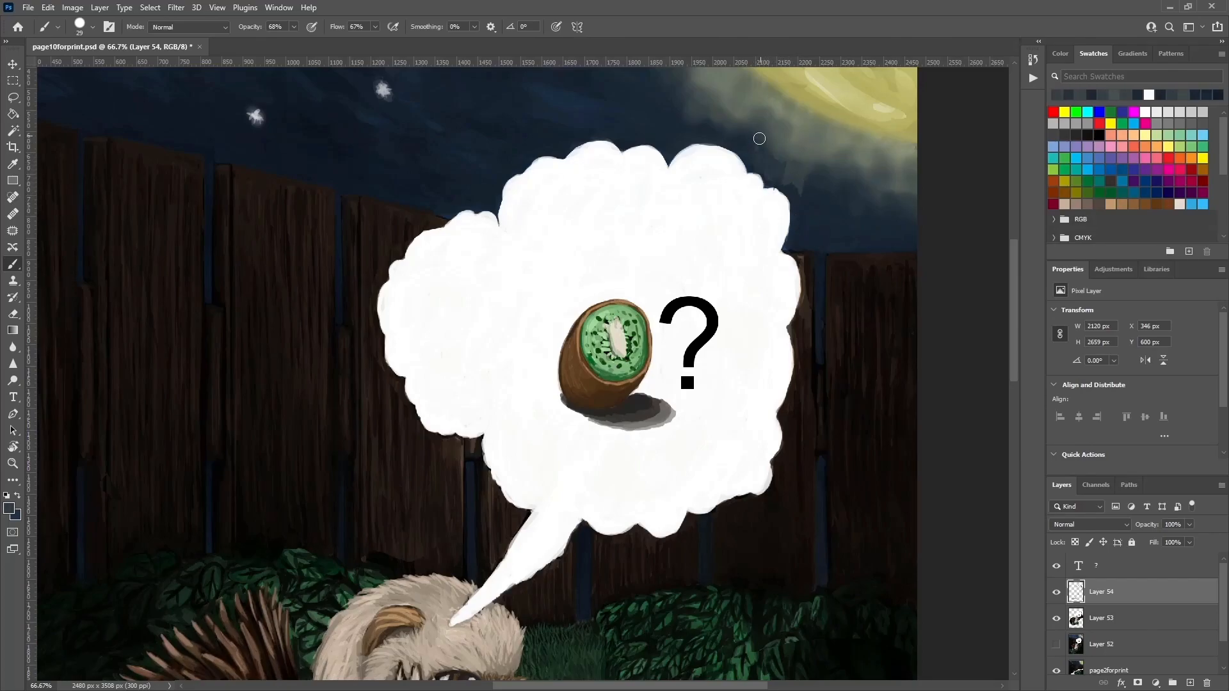
left_click(811, 197, "alt")
left_click(788, 181, "alt")
left_click(836, 182, "alt")
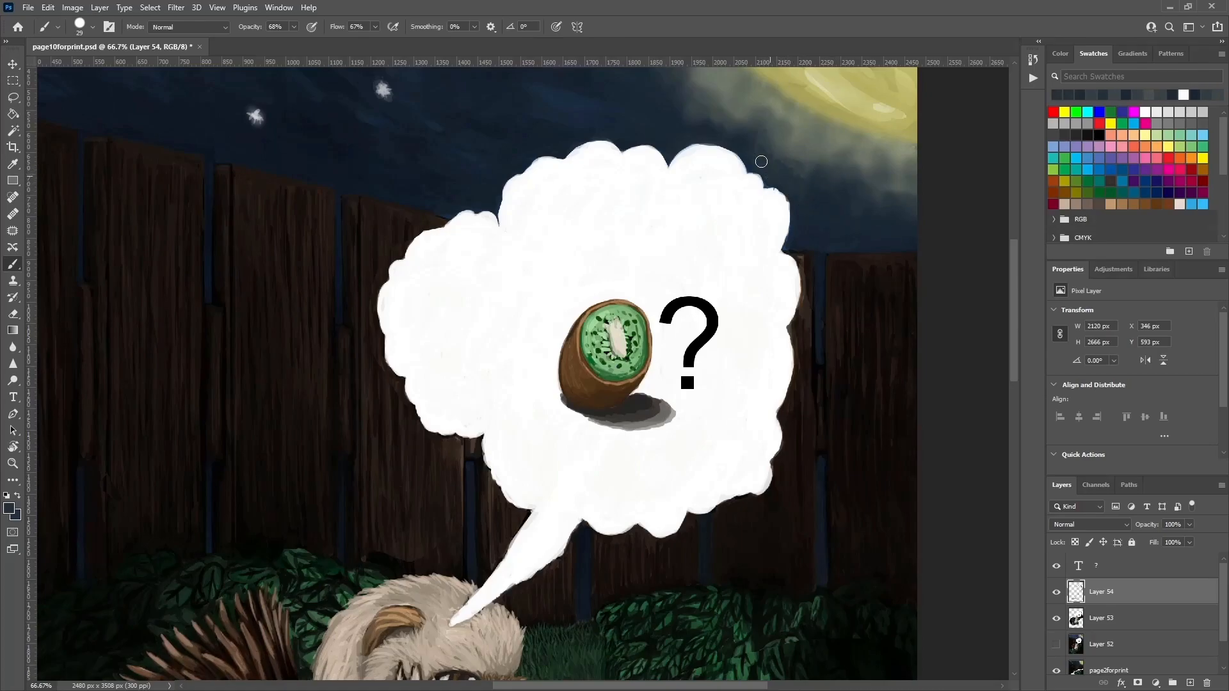
Try to repaint the moon's glow just above the thought bubble with sampled dark blue.
mouse_move(756, 130)
left_mouse_down()
mouse_move(809, 319)
mouse_move(821, 275)
mouse_move(812, 295)
mouse_move(810, 270)
left_mouse_up()
left_click(766, 119, "alt")
left_click(766, 119, "alt")
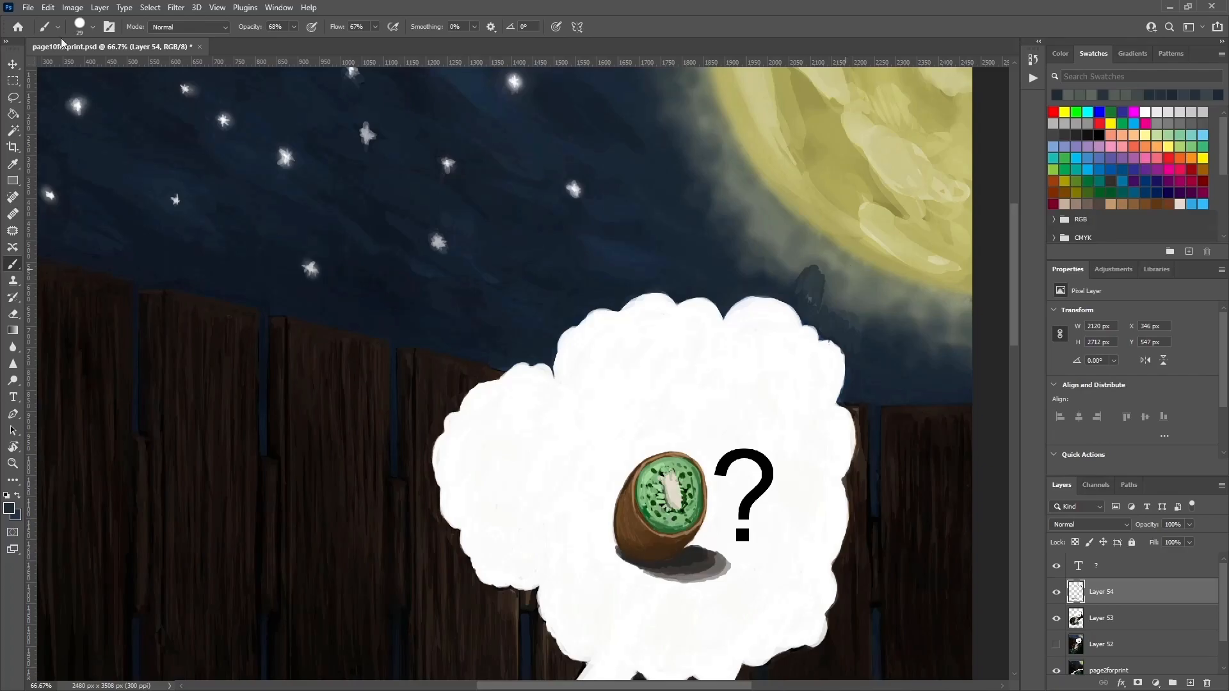
Switch to a soft round brush and repaint the moon's glow above the thought bubble with sampled grey-green.
left_click(92, 26)
left_click_drag(155, 190, 156, 190)
left_click(96, 194)
left_click(808, 269)
mouse_move(800, 285)
left_mouse_down()
mouse_move(818, 295)
mouse_move(806, 257)
mouse_move(853, 277)
mouse_move(811, 296)
mouse_move(826, 263)
mouse_move(829, 290)
mouse_move(801, 273)
left_mouse_up()
left_click(843, 279, "alt")
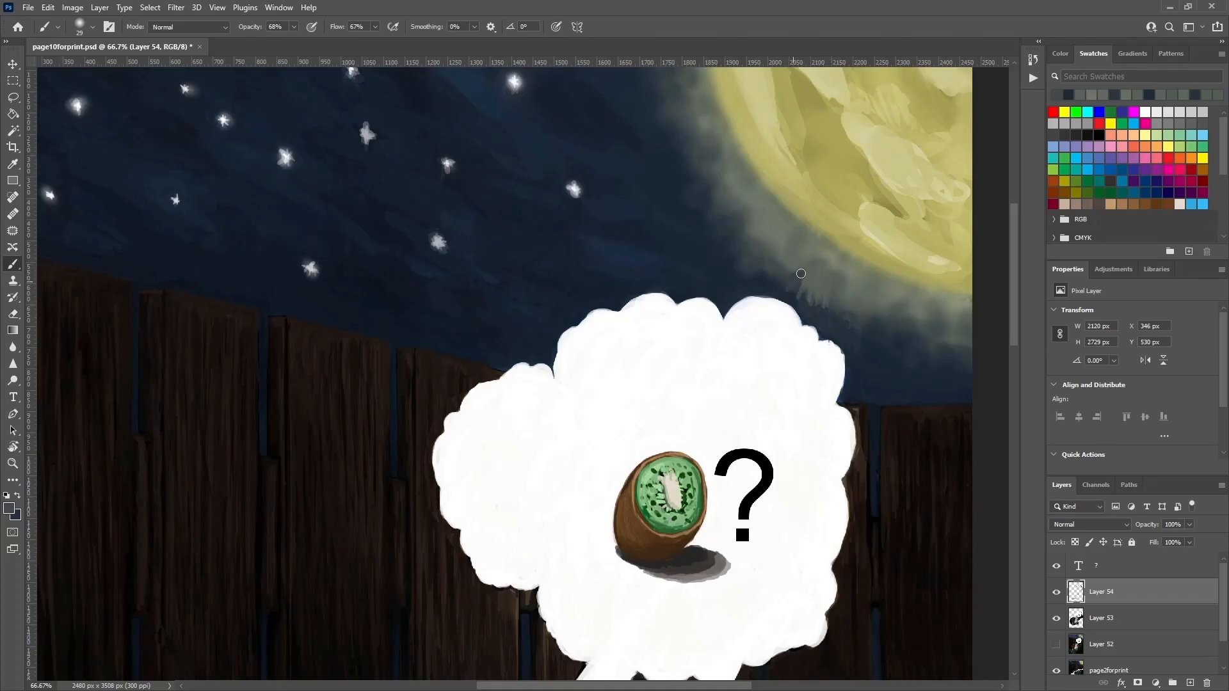
Lasso the retouched moon glow beside the thought bubble on Layer 54, delete those strokes and deselect.
left_click(1057, 592)
left_click(1056, 592)
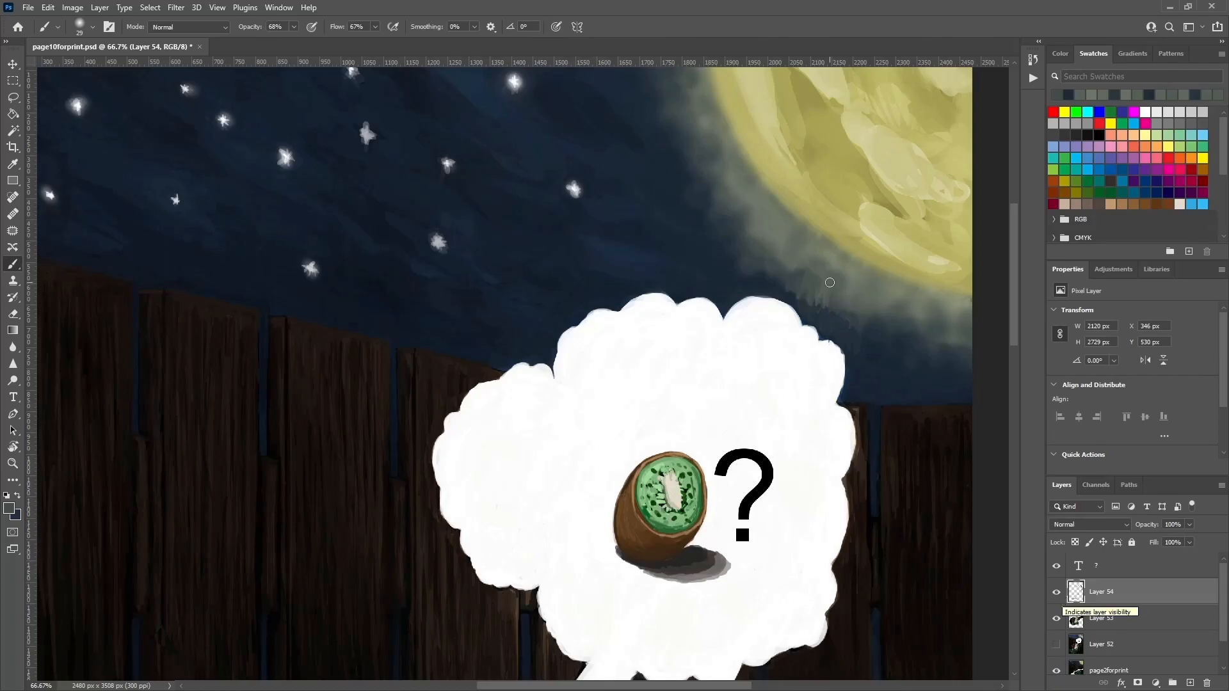
key("l")
mouse_move(789, 289)
left_mouse_down()
mouse_move(832, 339)
mouse_move(794, 237)
mouse_move(905, 301)
left_mouse_up()
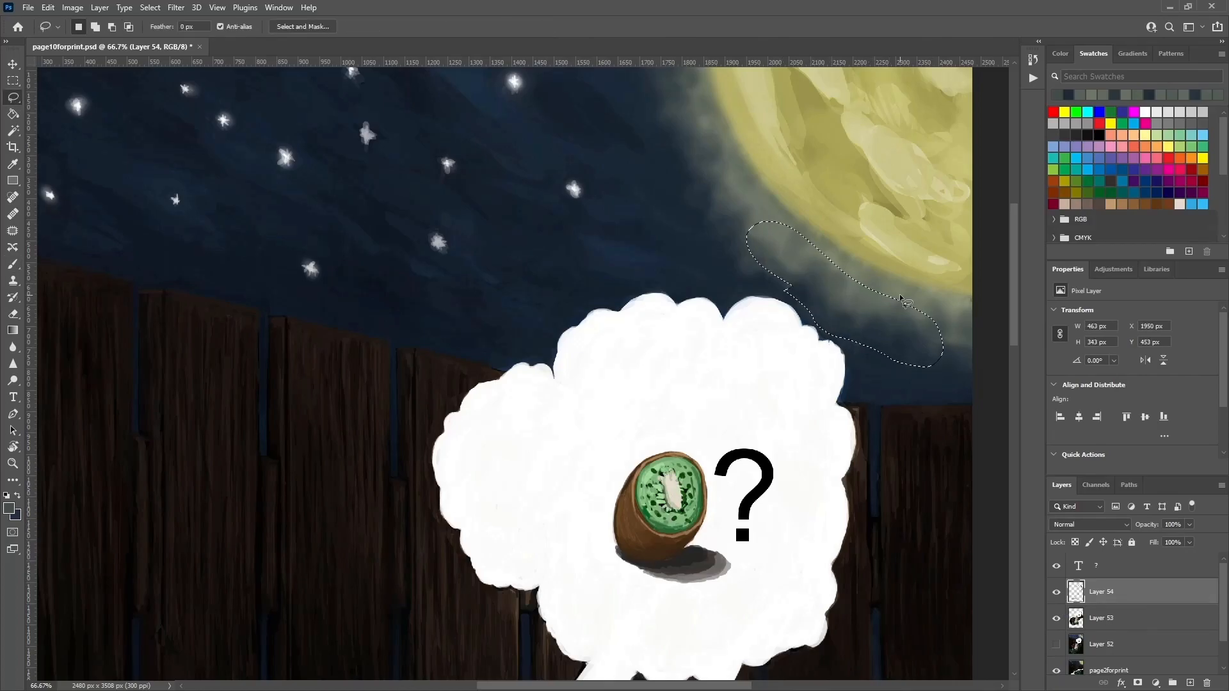
key("ctrl+d")
key("b")
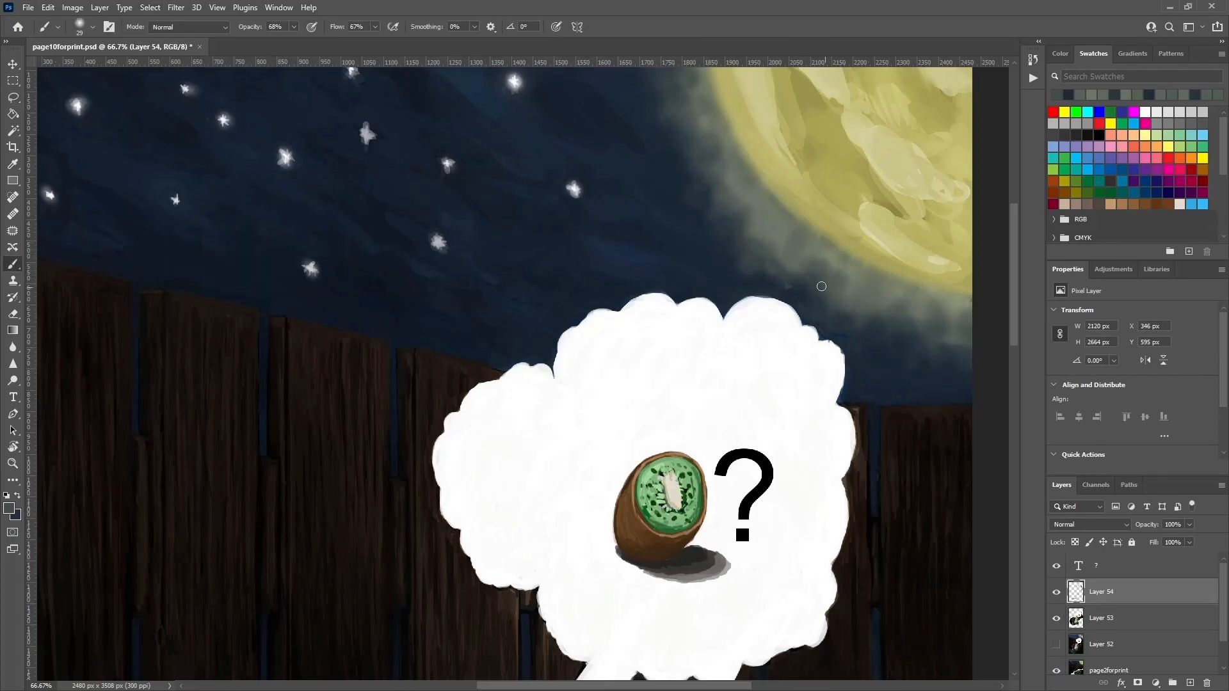
Softly blend the sky between the thought bubble's upper edge and the moon's glow with sampled dark blue.
left_click_drag(822, 286, 795, 288)
left_click(798, 291)
left_click(79, 29)
key("Escape")
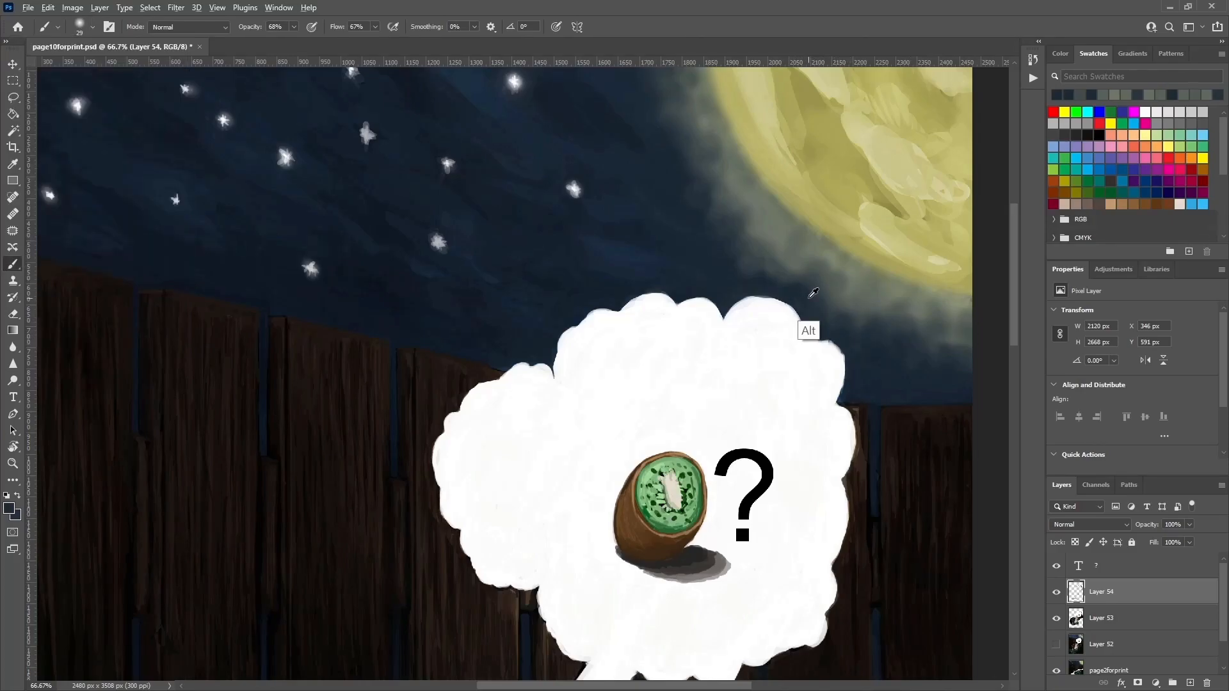
left_click(813, 292, "alt")
left_click_drag(780, 286, 757, 286)
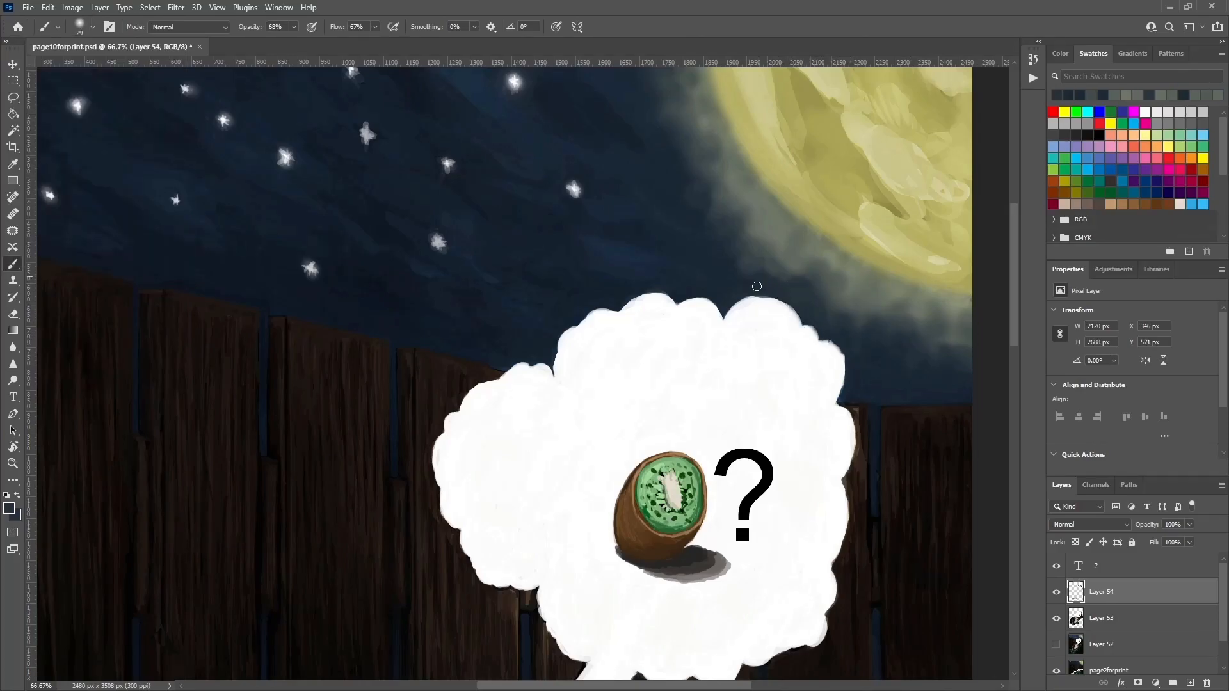
left_click(757, 286)
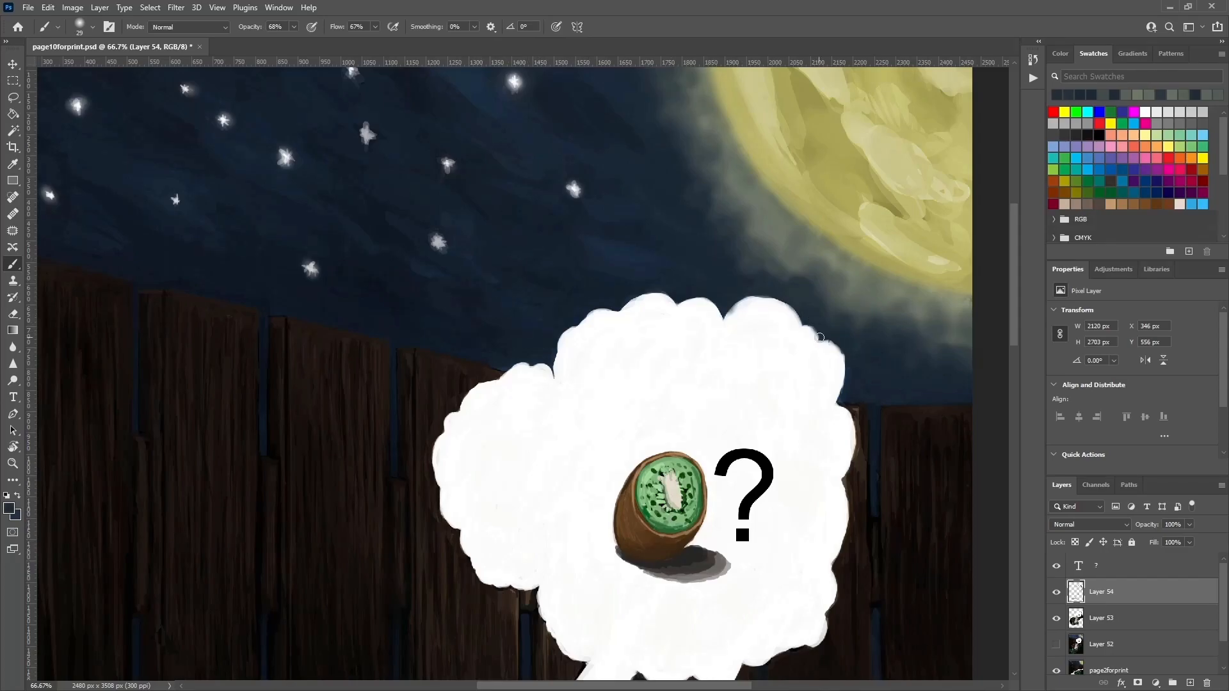
Switch back to a hard round brush and repaint the thought bubble's upper outline in white.
scroll(617, 229, "up", 4)
scroll(616, 229, "left", 3)
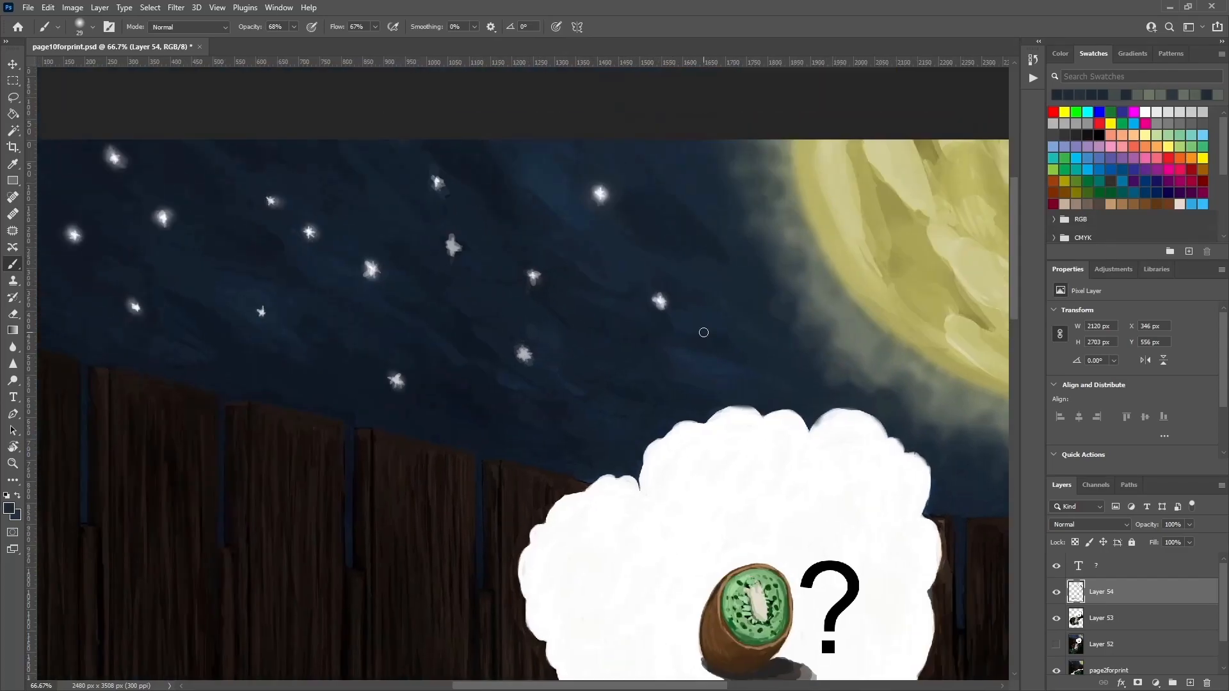
key("ctrl+minus")
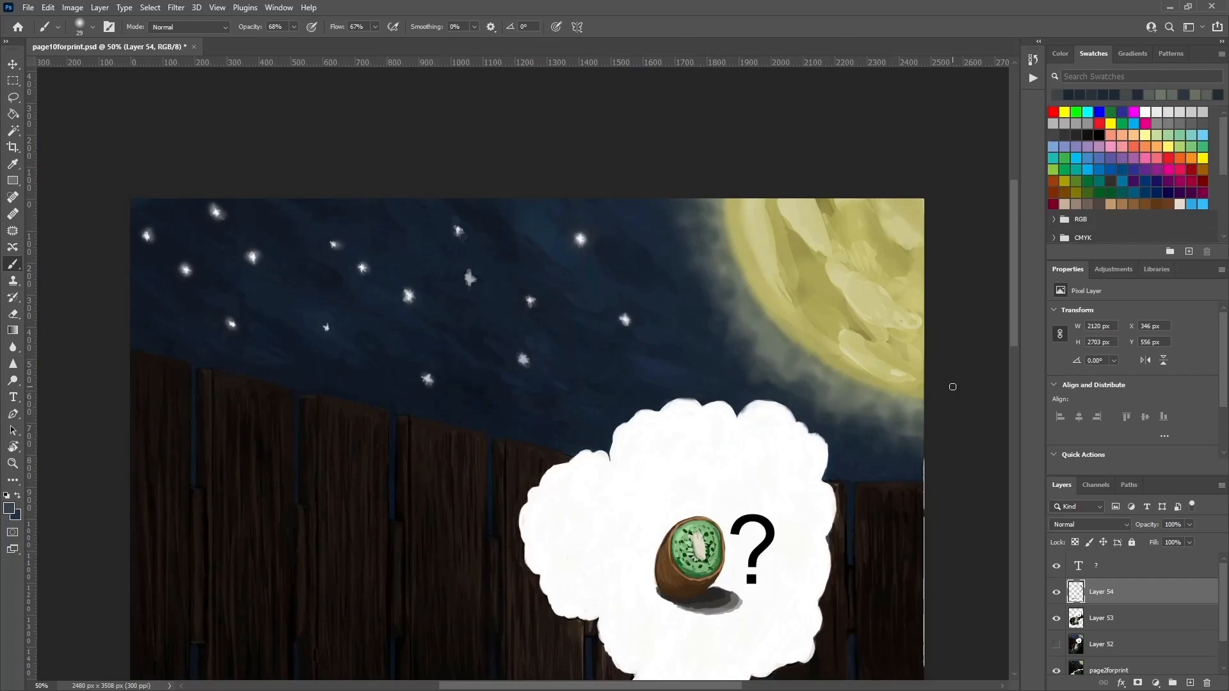
left_click(80, 32)
left_click(90, 227)
left_click(708, 417)
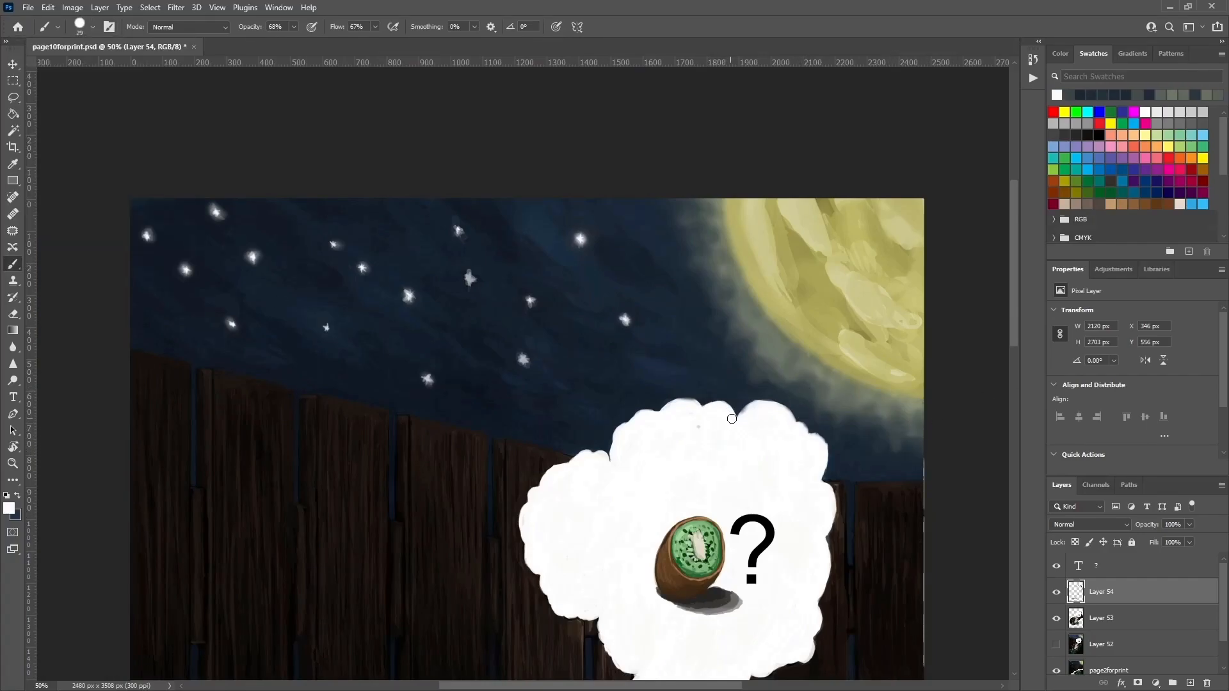
mouse_move(691, 425)
left_mouse_down()
mouse_move(686, 399)
mouse_move(676, 401)
mouse_move(755, 409)
left_mouse_up()
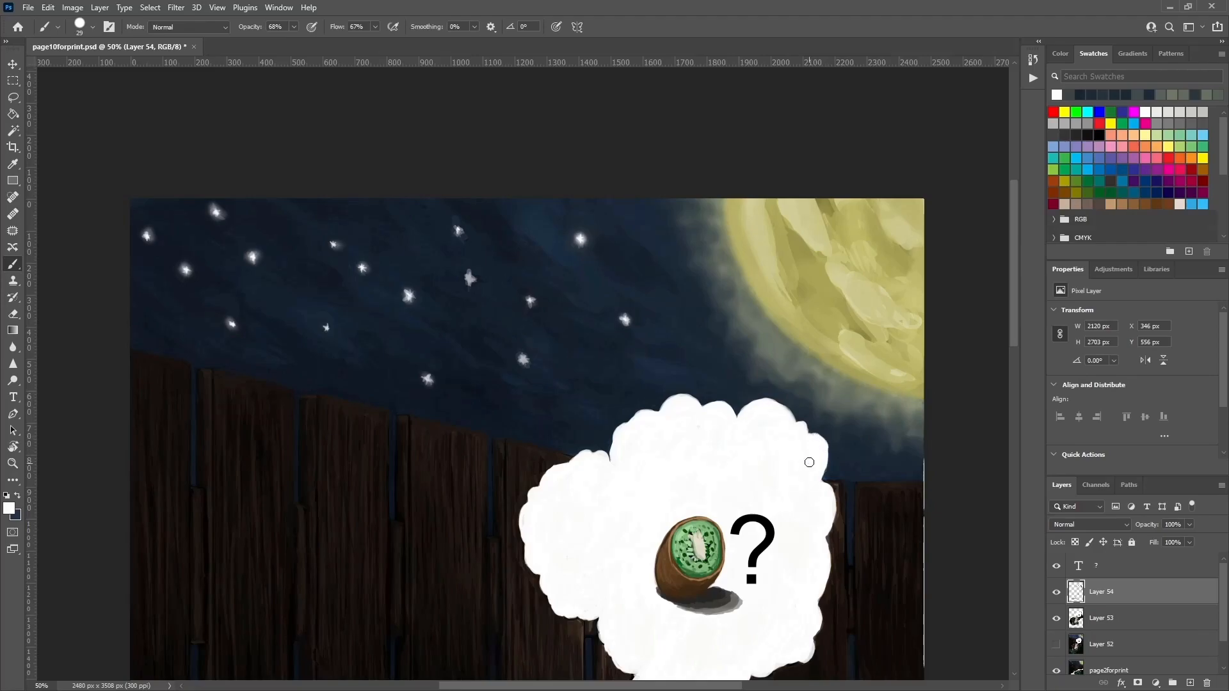
Reduce the brush size and touch up the fur under the chin and around the face with sampled browns and beiges.
scroll(817, 473, "down", 10)
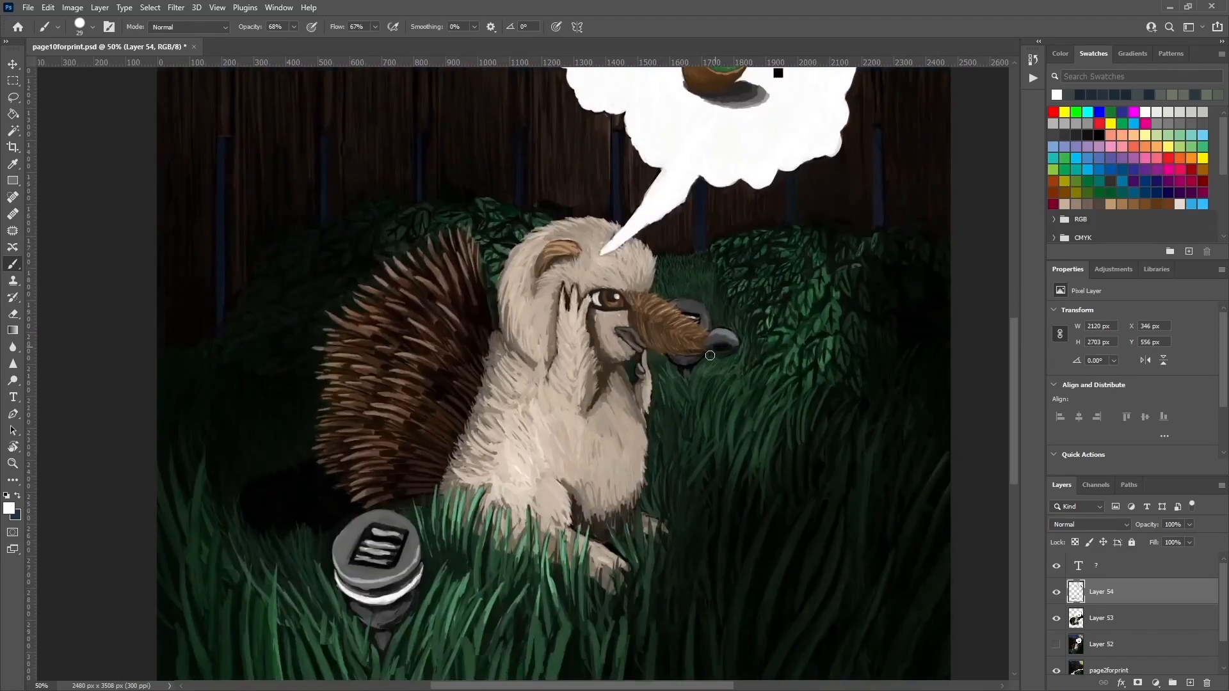
right_click(627, 374)
left_click_drag(743, 399, 739, 400)
left_click(624, 384, "alt")
left_click(621, 377, "alt")
left_click(616, 372, "alt")
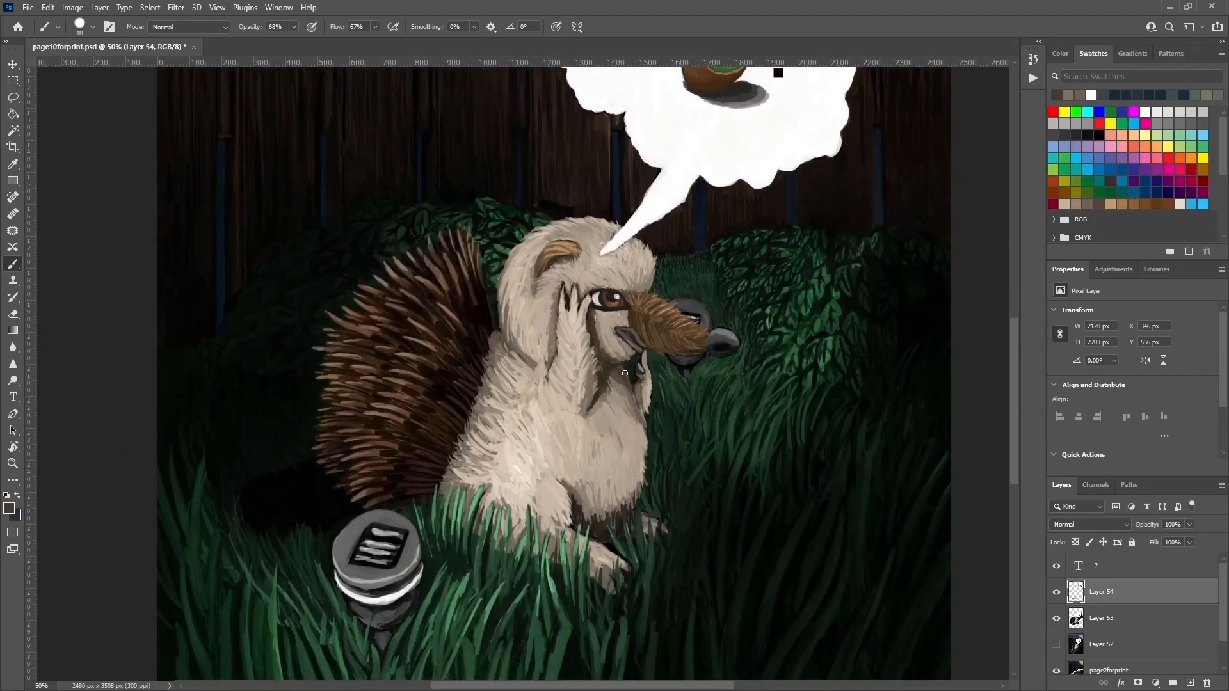
left_click(621, 319, "alt")
left_click(632, 300, "alt")
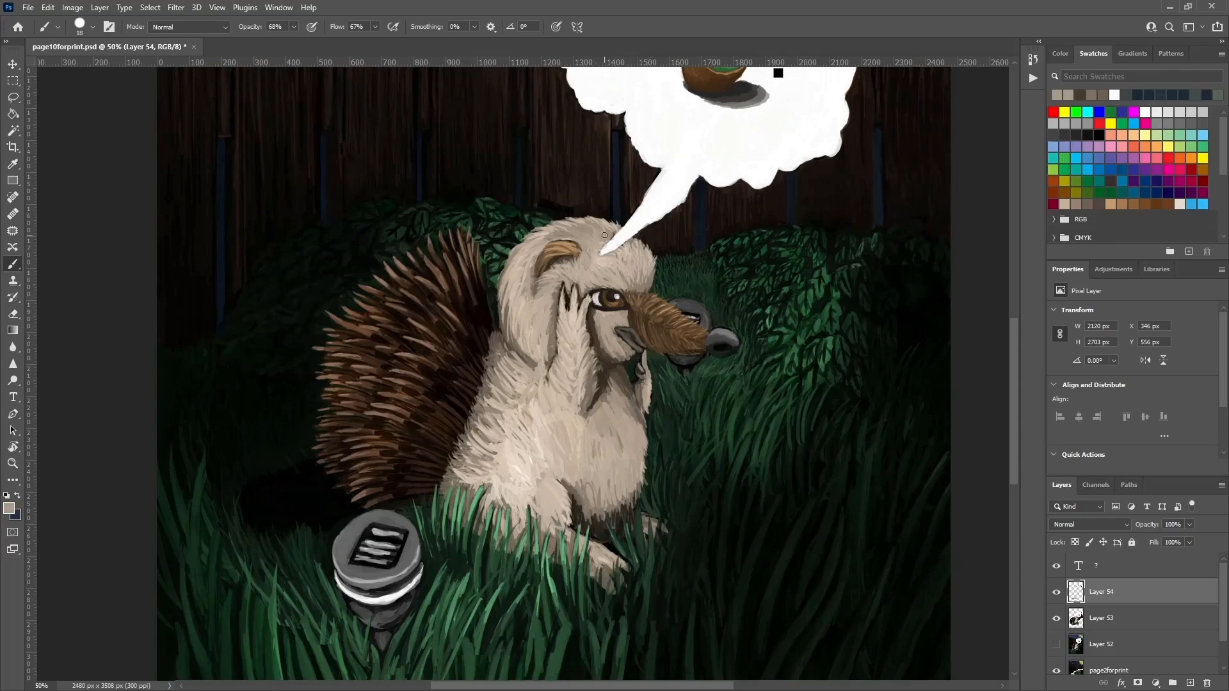
Refine the lower edge and upper tips of the quills with sampled light and dark browns.
scroll(640, 257, "down", 2)
scroll(640, 256, "left", 1)
left_click(496, 420, "alt")
scroll(570, 343, "left", 1)
left_click(508, 334, "alt")
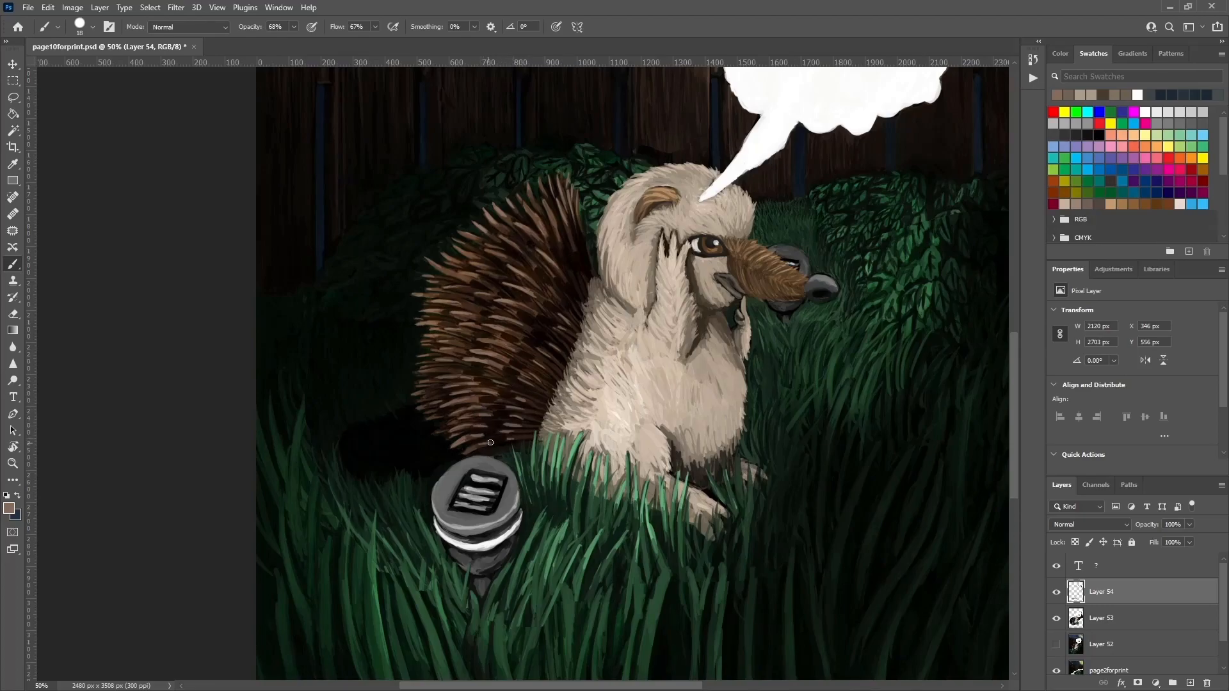
left_click(559, 243, "alt")
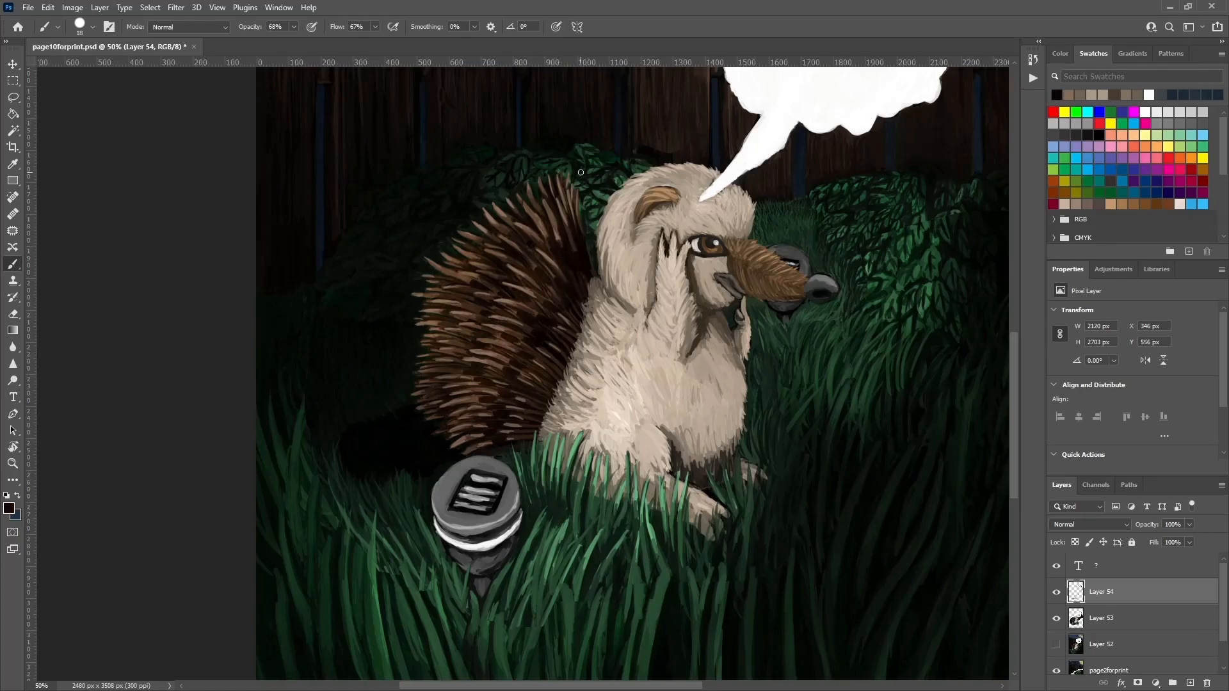
Refine the inner edge of the quills beside the neck with sampled dark and medium browns.
left_click(559, 302, "alt")
left_click(578, 312, "alt")
left_click(581, 294, "alt")
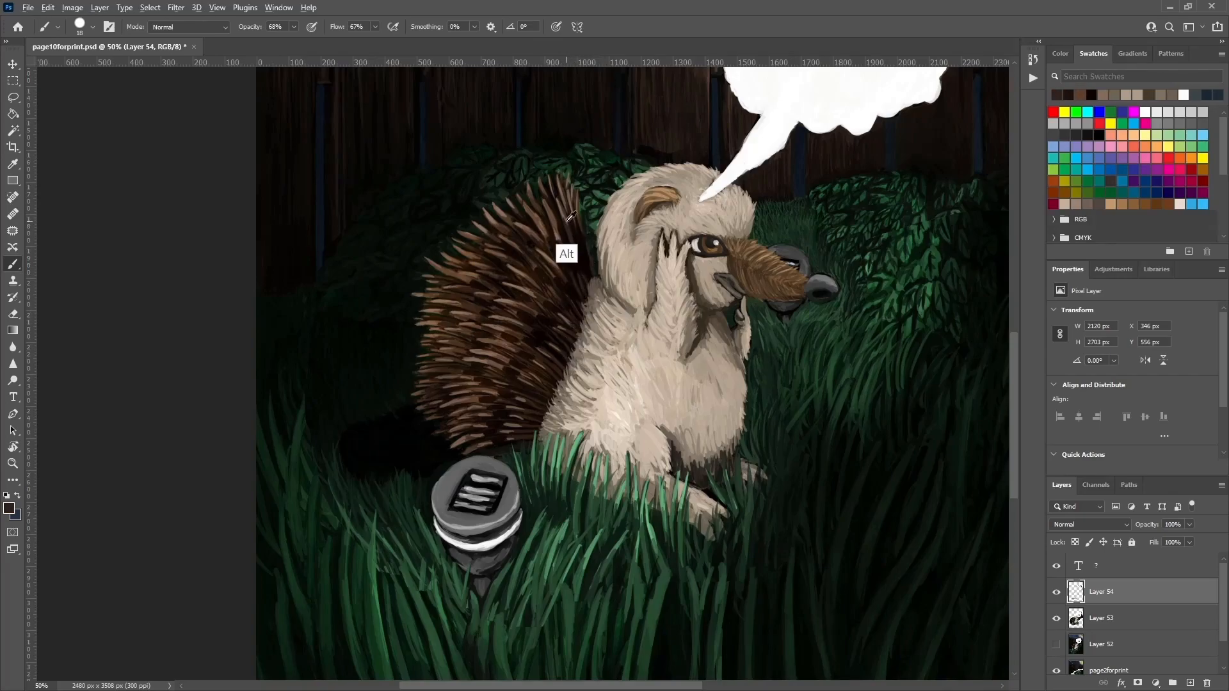
left_click(568, 227, "alt")
Touch up the base and stake of the foreground garden lamp with sampled dark greys and black.
left_click(558, 528, "alt")
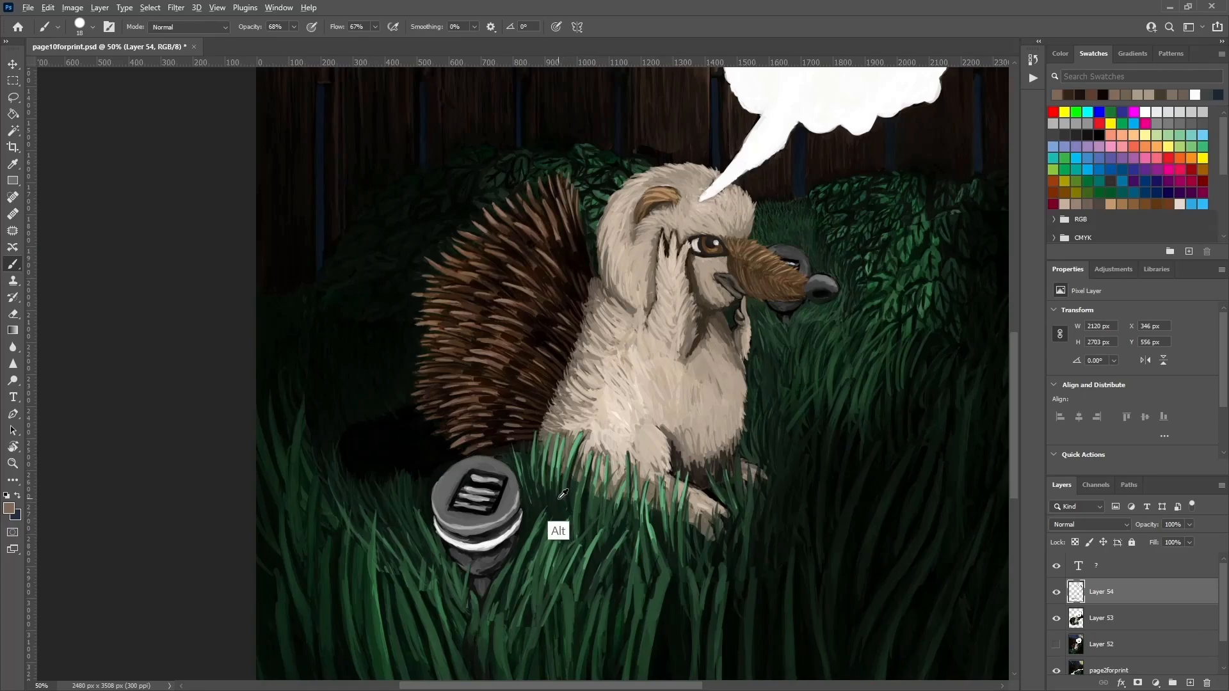
left_click_drag(559, 509, 580, 436)
left_click(511, 493, "alt")
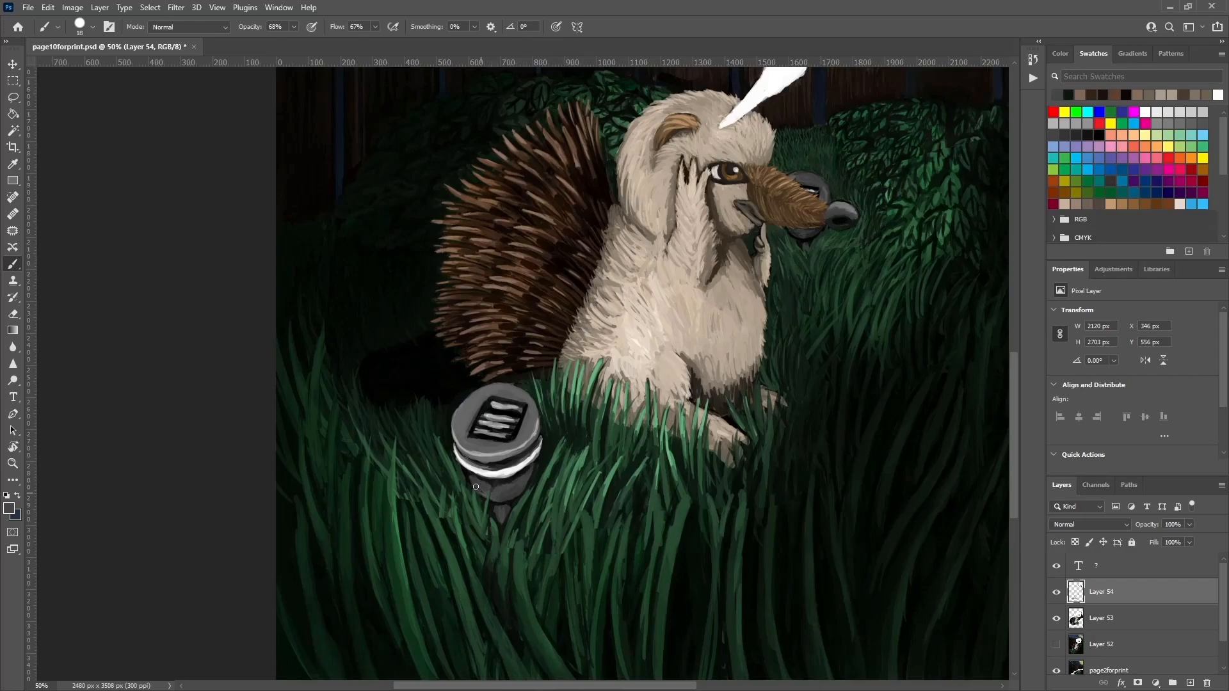
left_click_drag(500, 489, 514, 417)
left_click(515, 417, "alt")
left_click(529, 403, "alt")
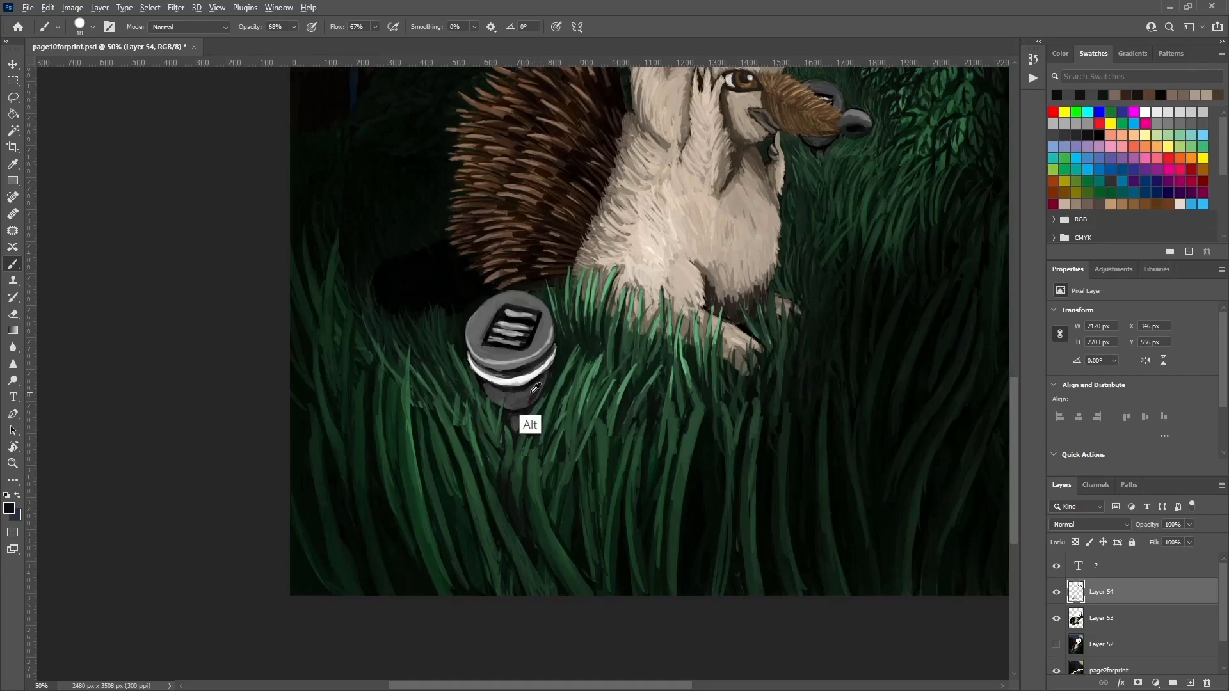
left_click(527, 405, "alt")
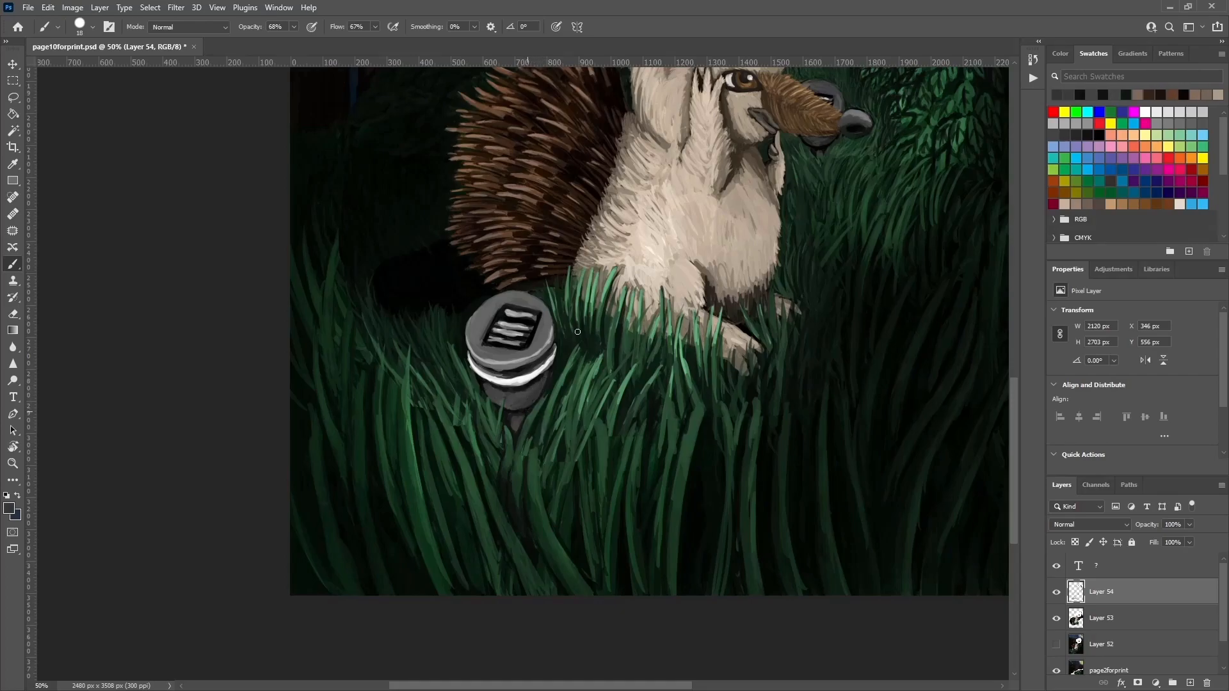
Repaint grass blades around the foreground lamp's stake with sampled dark and medium greens.
scroll(578, 331, "up", 1)
left_click(402, 415, "alt")
left_click(567, 469, "alt")
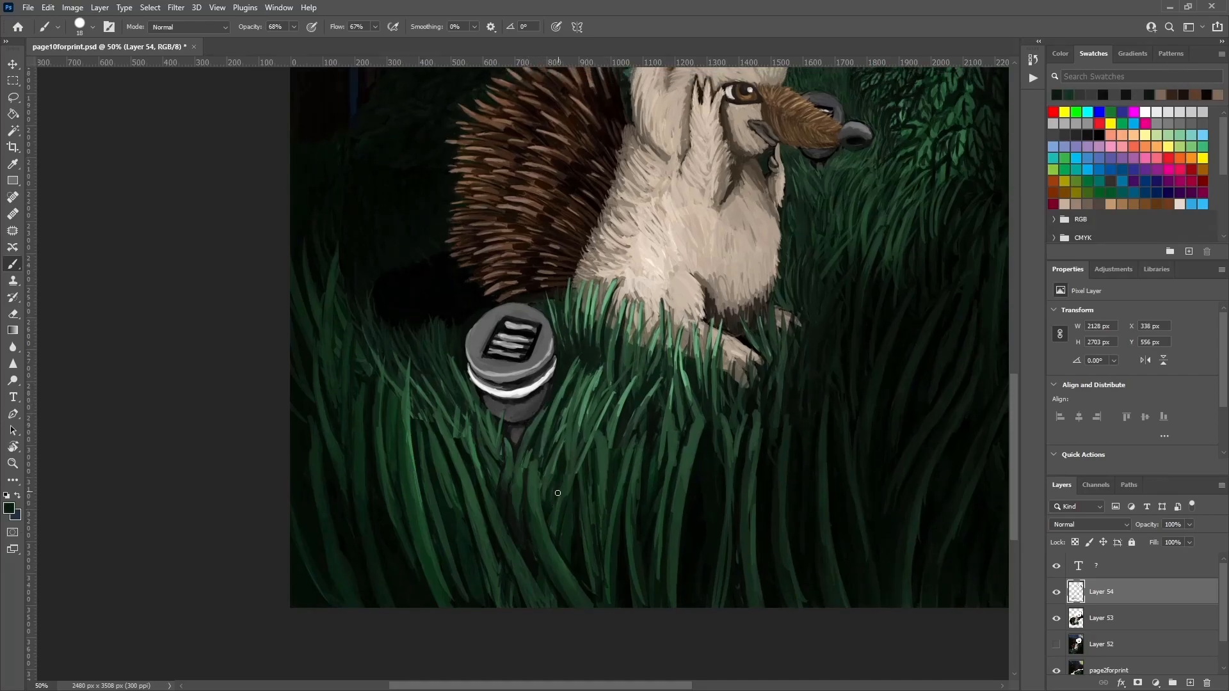
left_click(534, 459, "alt")
left_click(552, 464, "alt")
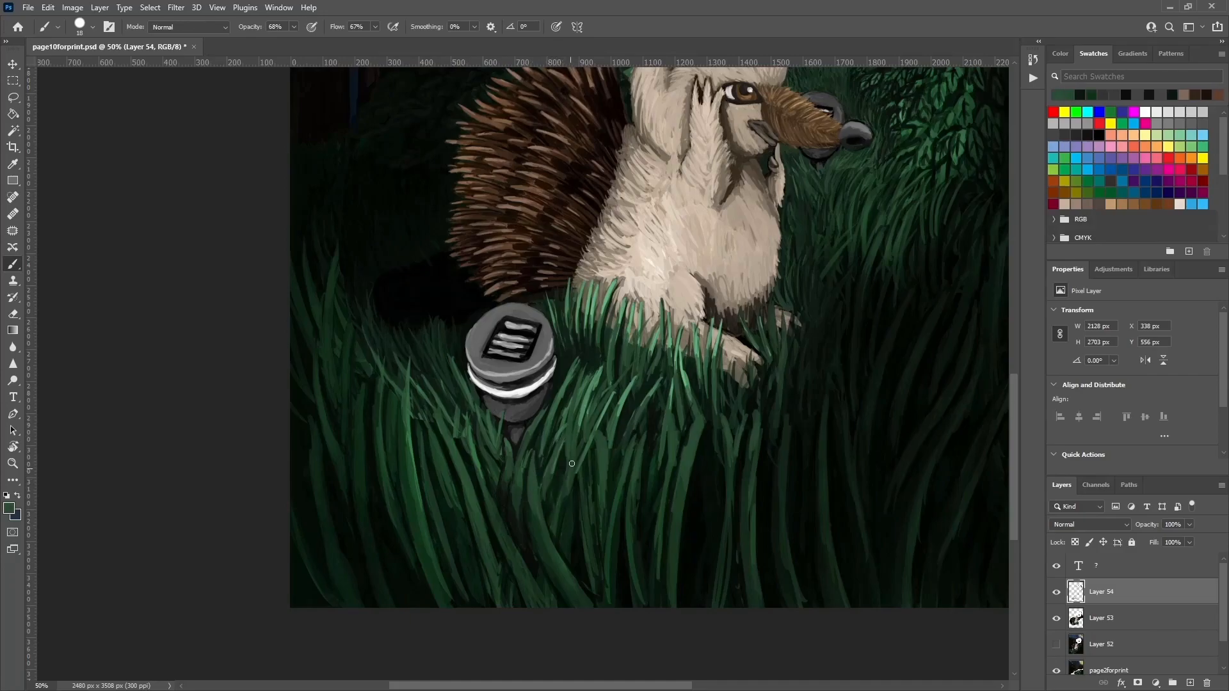
Paint a light green grass blade just right of the lamp's stake and shade it with sampled darker greens.
left_click(596, 431, "alt")
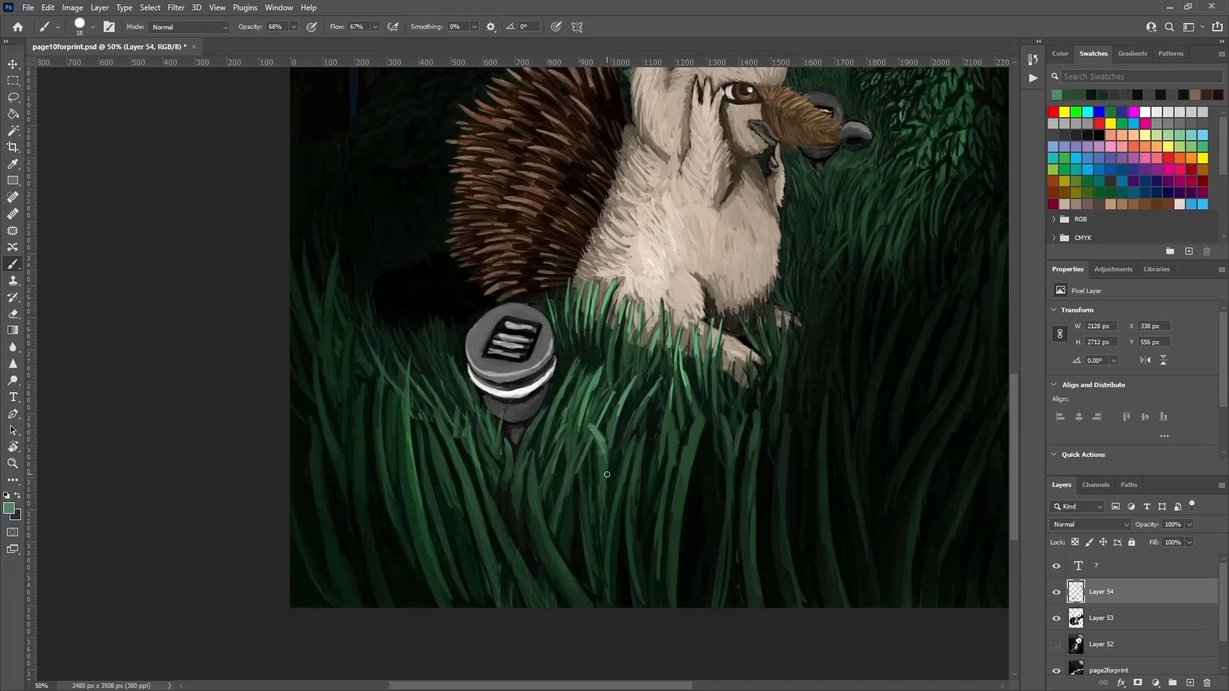
left_click(599, 442, "alt")
left_click(607, 506, "alt")
left_click(607, 464, "alt")
left_click(604, 508, "alt")
left_click_drag(608, 538, 599, 498)
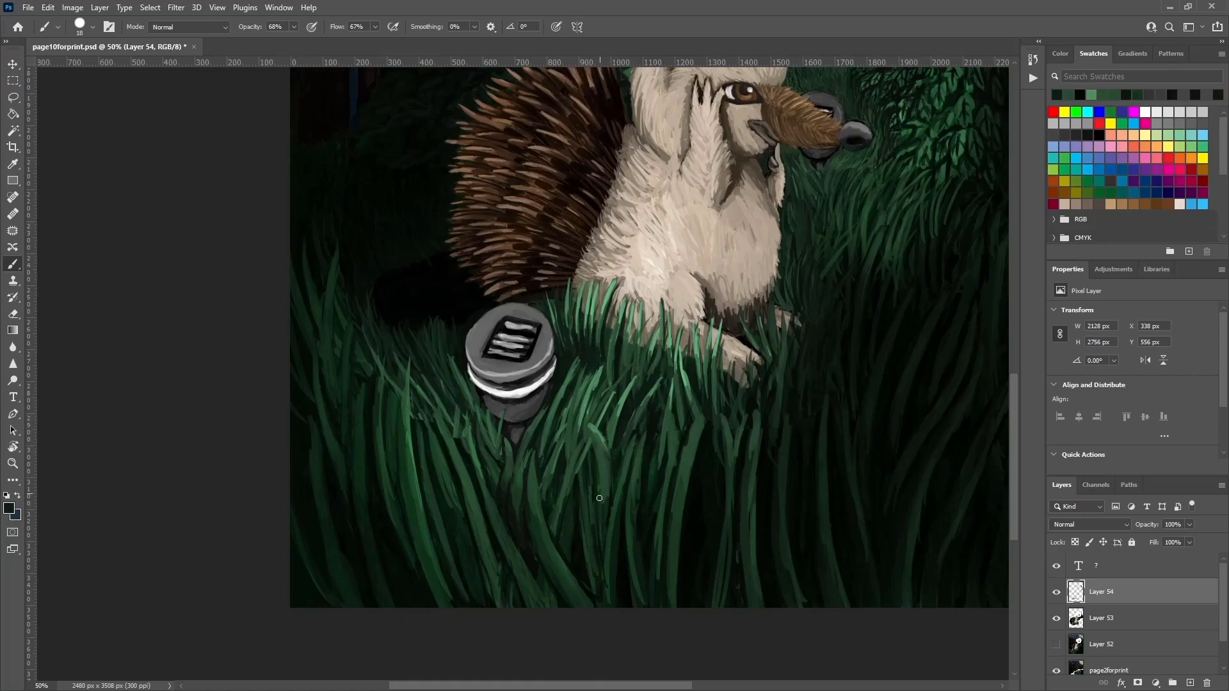
Paint tall blades and dark gaps in the foreground grass below the front paws with sampled greens and near-black.
left_click(690, 474, "alt")
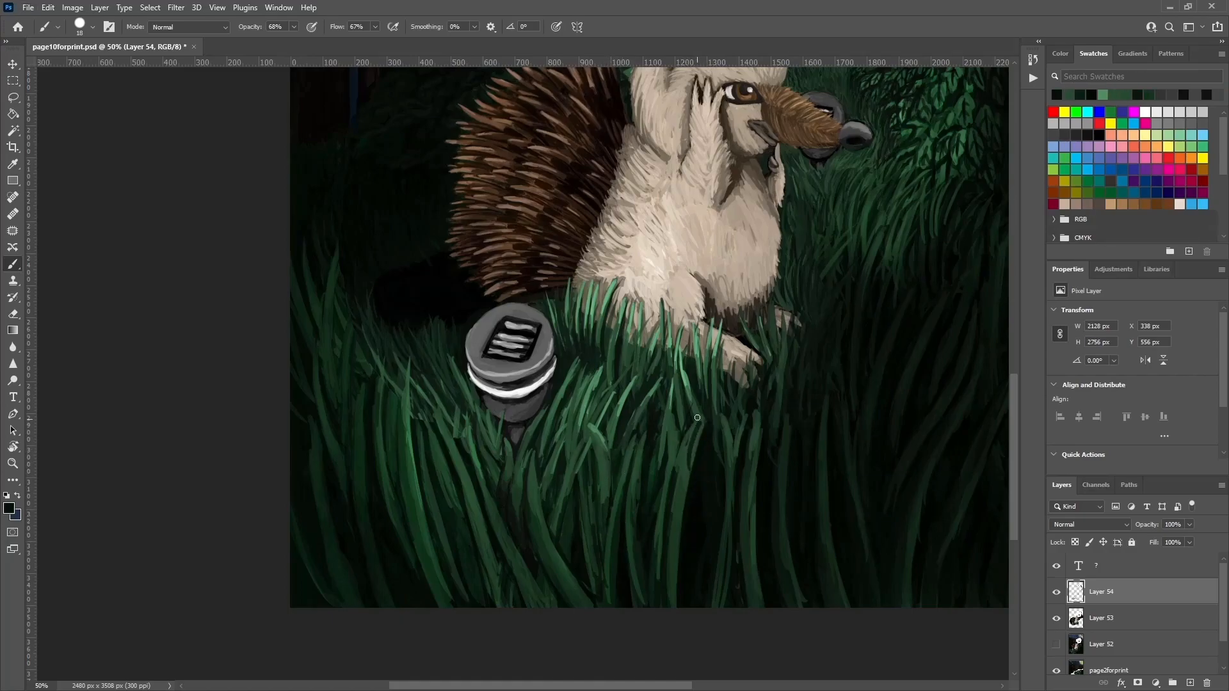
left_click(697, 484, "alt")
left_click(735, 479, "alt")
left_click_drag(704, 561, 694, 464)
left_click_drag(704, 602, 694, 471)
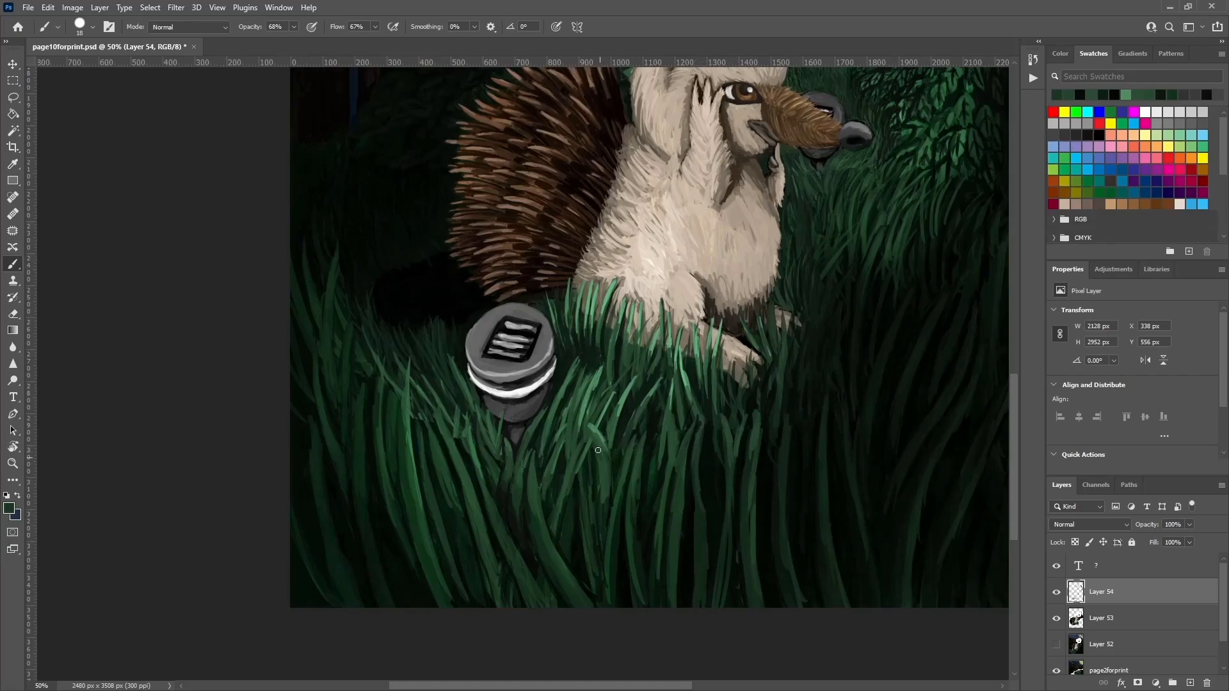
Brighten the curved blade right of the lamp and the long blade left of it with sampled light greens.
left_click(627, 431, "alt")
left_click(598, 473, "alt")
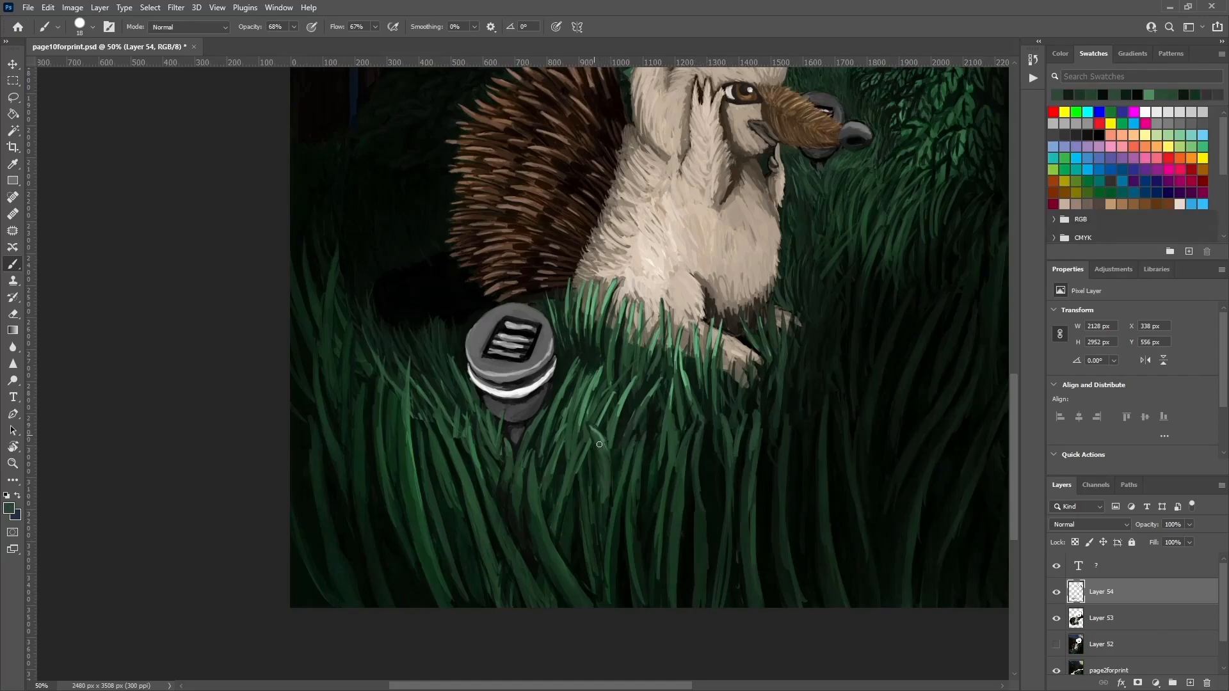
left_click(595, 427, "alt")
left_click_drag(611, 509, 607, 456)
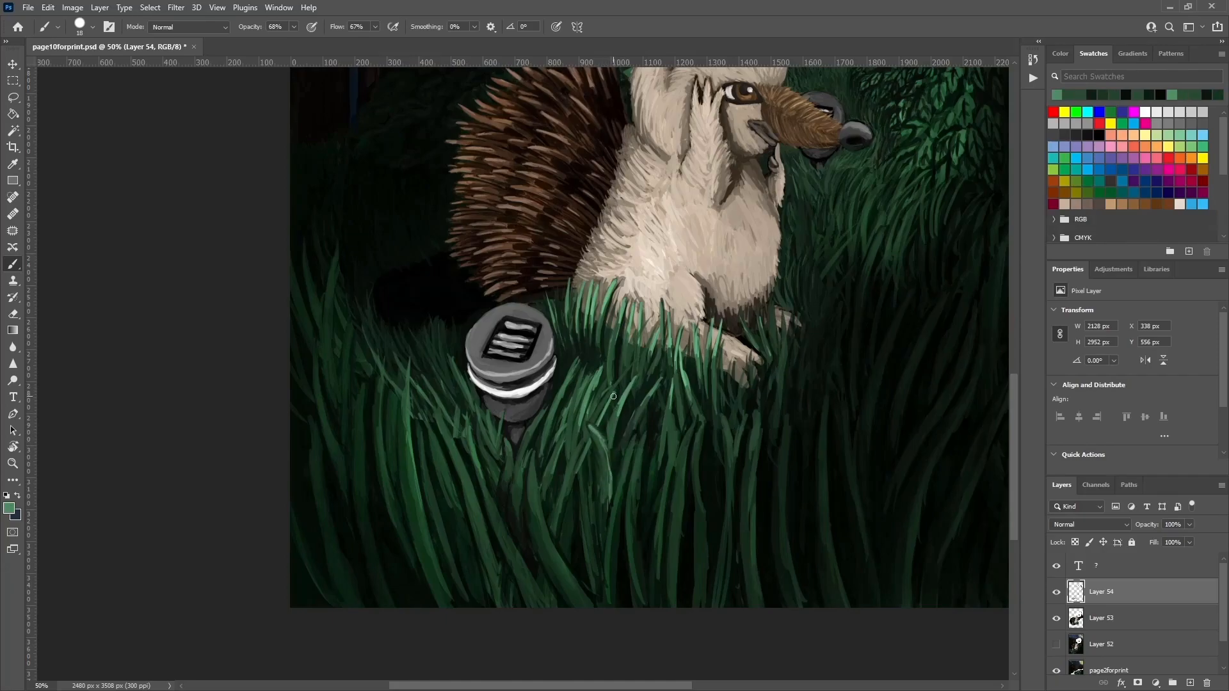
left_click(411, 462, "alt")
left_click_drag(409, 432, 418, 502)
Blend the grass and lower bush edge right of the creature with sampled dark greens.
left_click_drag(886, 233, 859, 310)
left_click(874, 253, "alt")
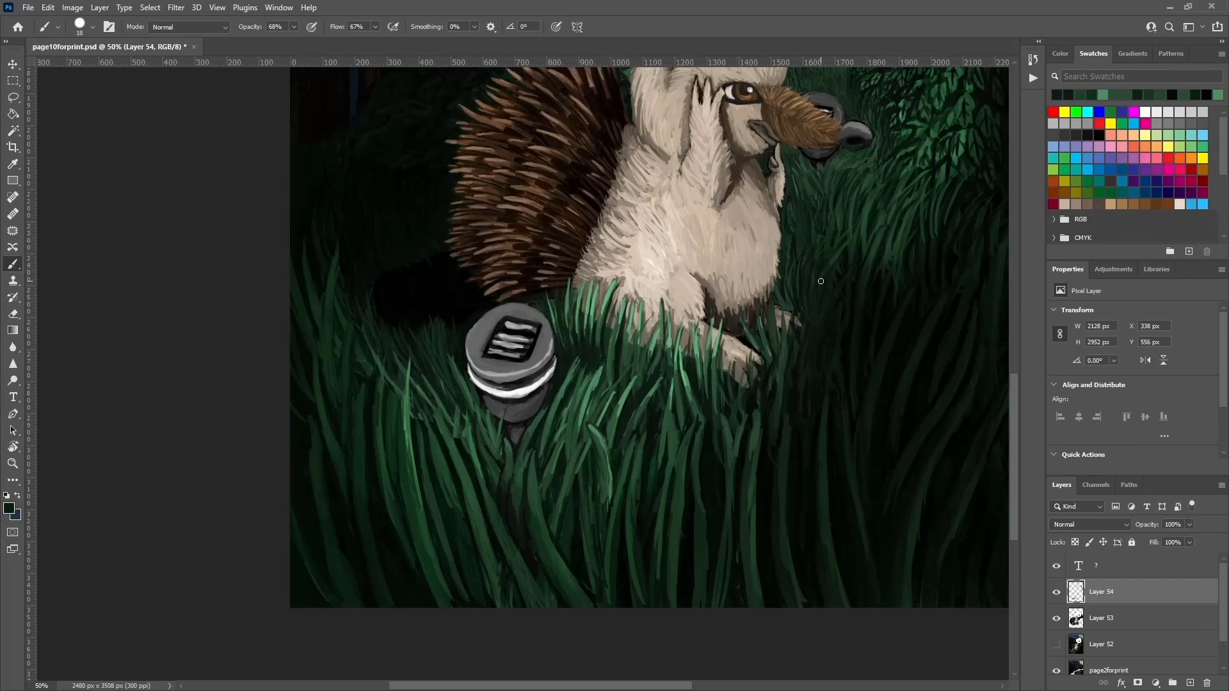
mouse_move(847, 181)
left_mouse_down()
mouse_move(872, 161)
mouse_move(868, 189)
mouse_move(835, 162)
left_mouse_up()
left_click(880, 153, "alt")
left_click(870, 182, "alt")
left_click(862, 178, "alt")
left_click(859, 205, "alt")
left_click(830, 212, "alt")
left_click_drag(830, 212, 817, 178)
Touch up the shadowed fur on the cheek beside the raised paw with a sampled grey-brown.
scroll(870, 154, "up", 4)
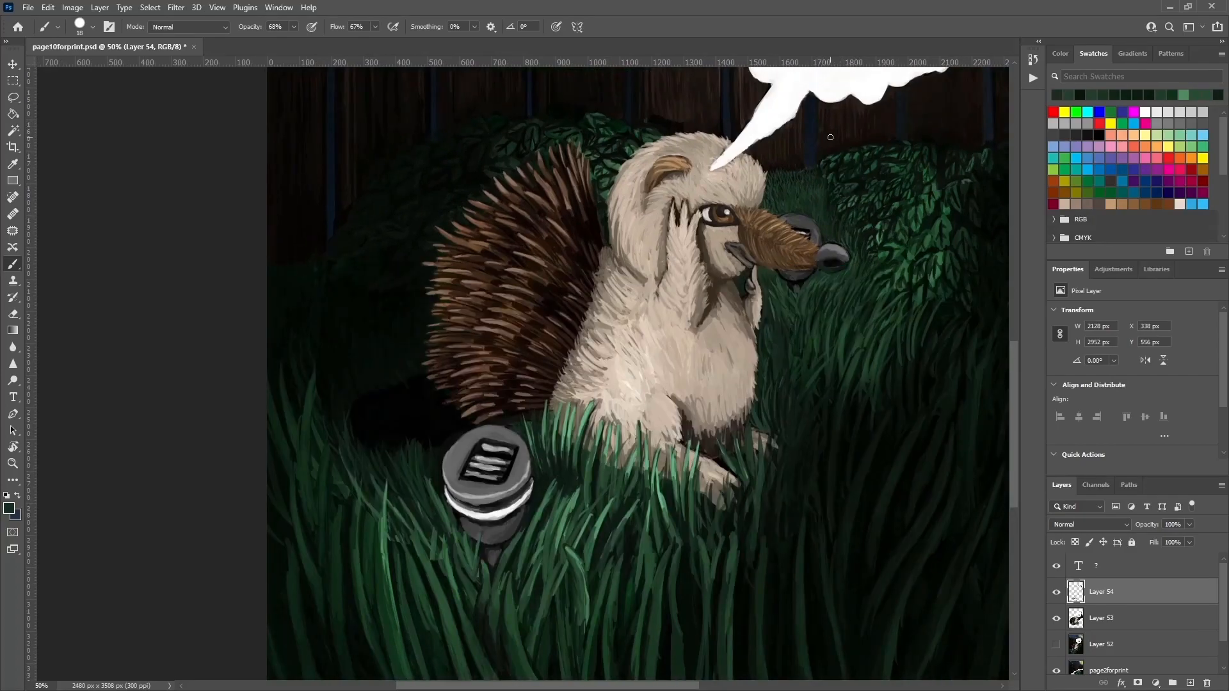
left_click(827, 130, "alt")
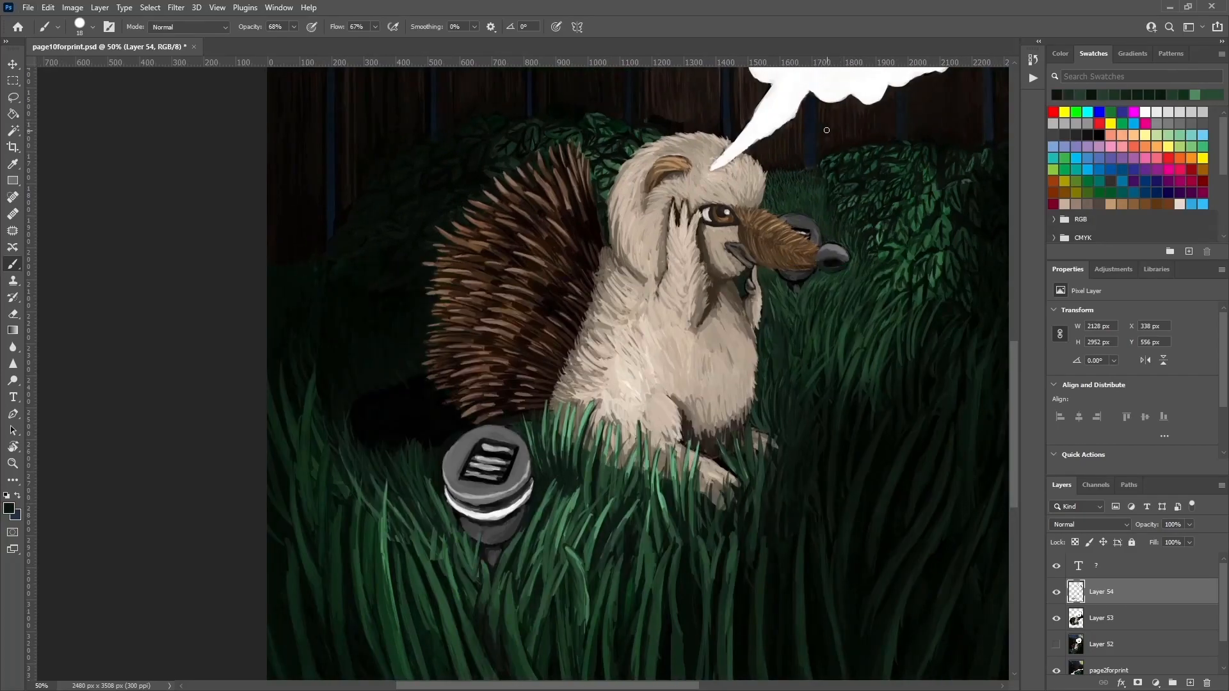
key("ctrl+plus")
key("ctrl+plus")
left_click_drag(925, 203, 663, 462)
left_click(531, 442, "alt")
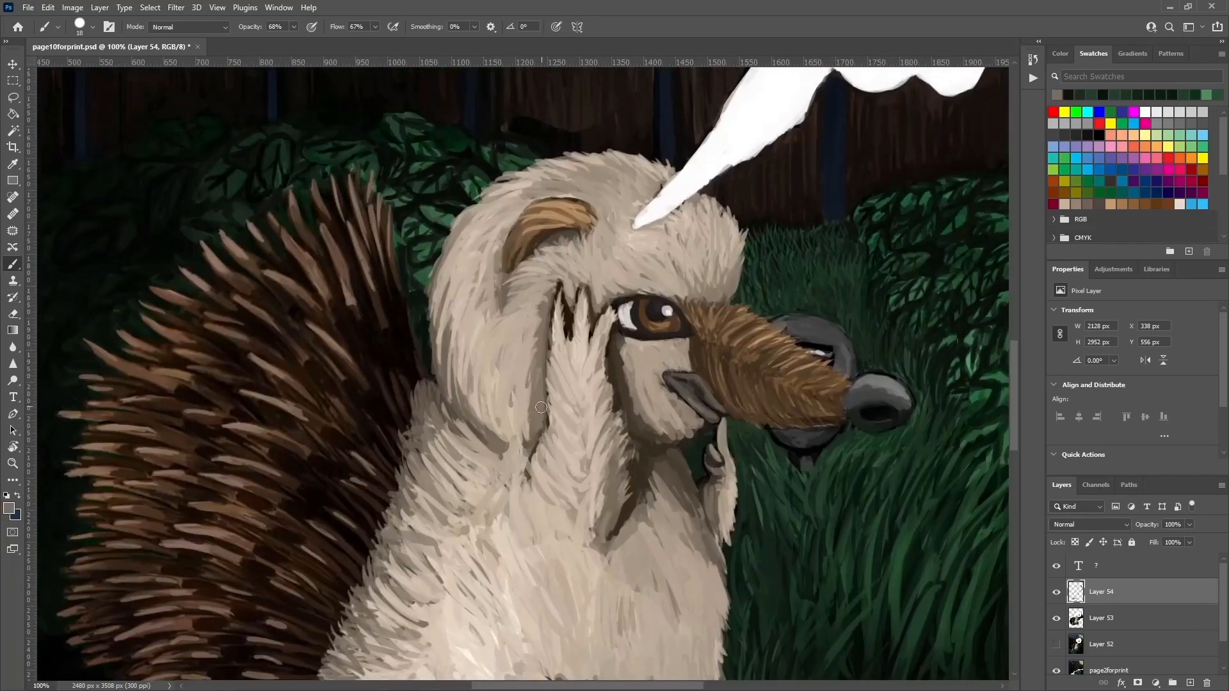
Paint over the dark patch on the fence just above the creature's head with sampled dark browns.
left_click_drag(833, 312, 717, 464)
left_click(779, 288, "alt")
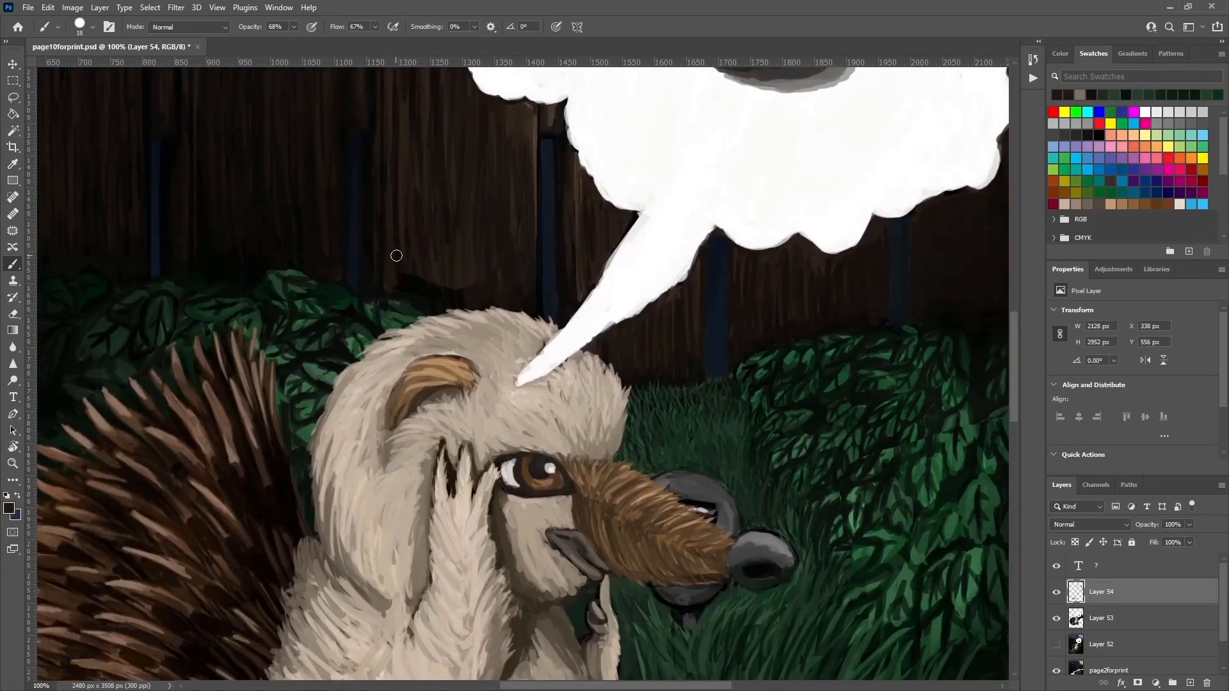
left_click(417, 297, "alt")
left_click(429, 296, "alt")
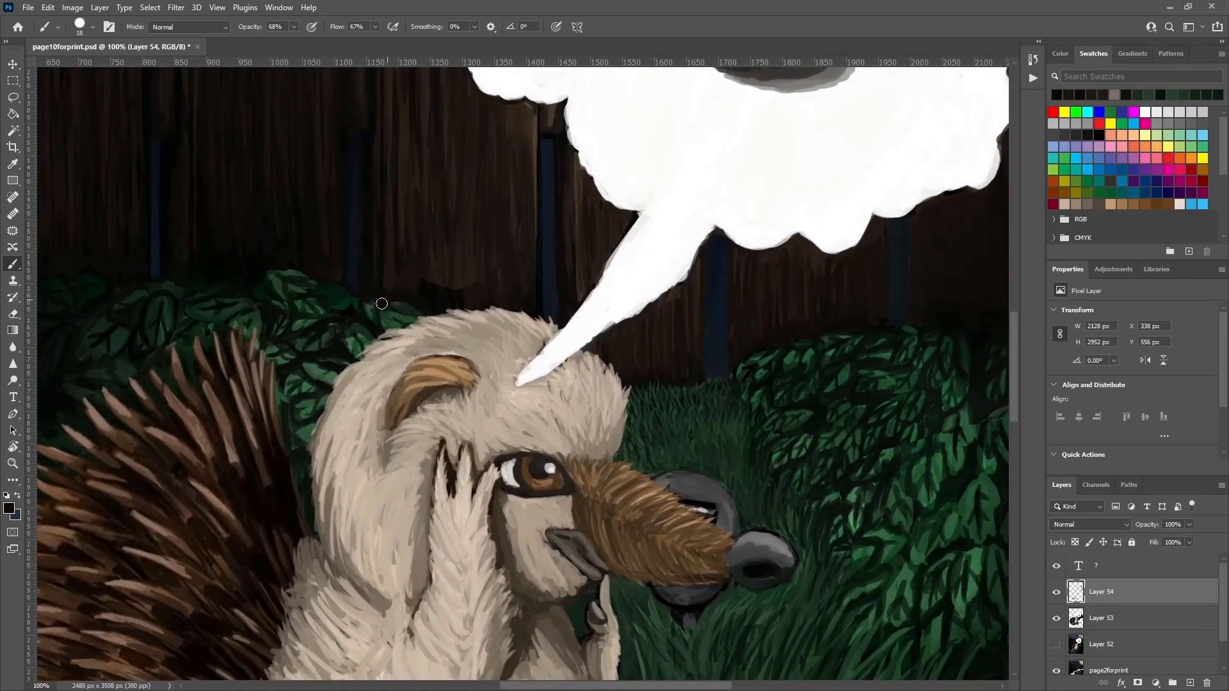
left_click(425, 293, "alt")
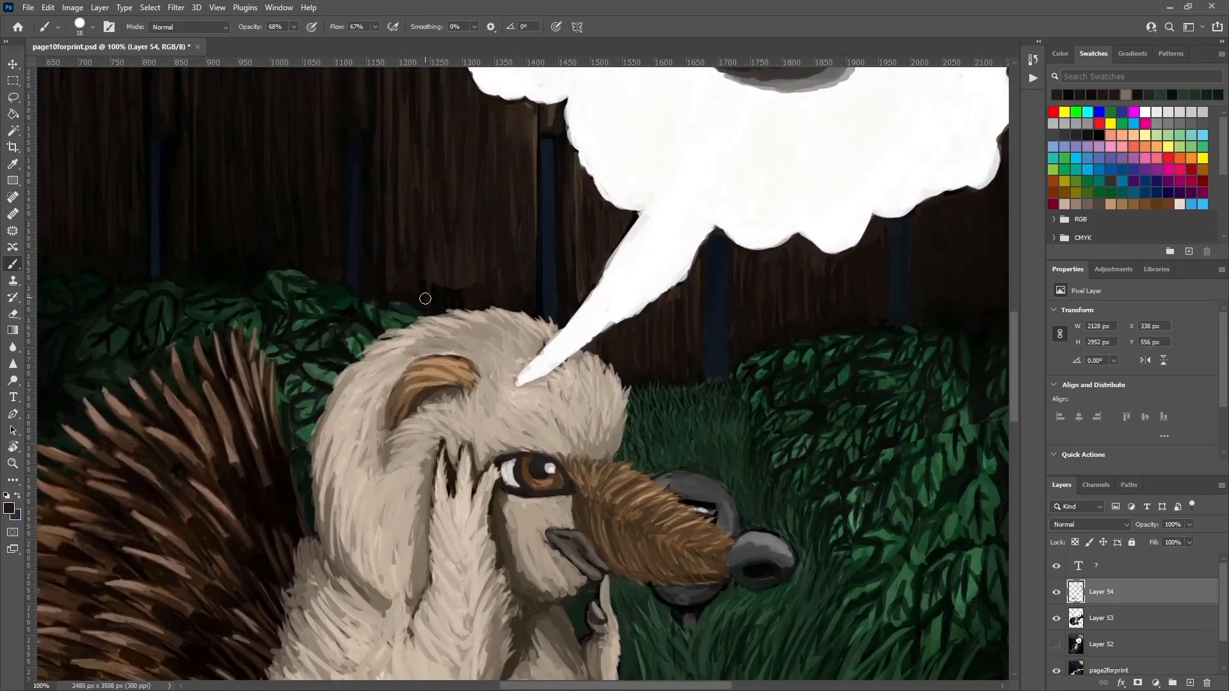
left_click(458, 282, "alt")
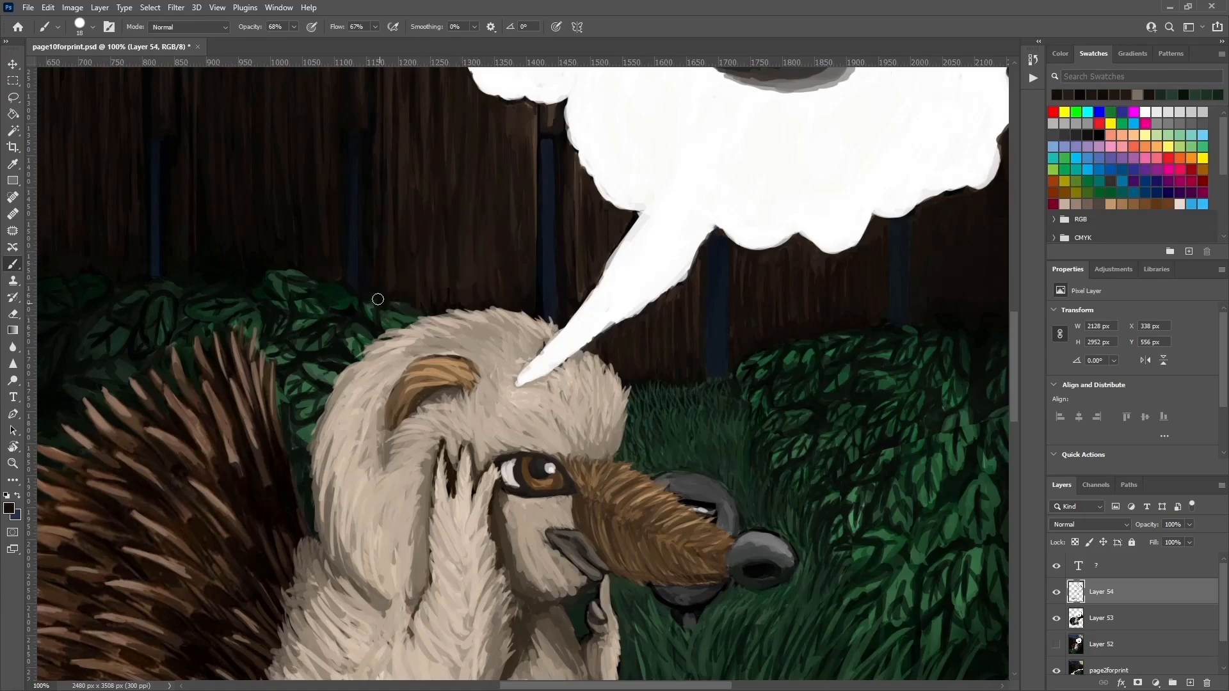
Add wood-grain strokes to the fence planks left of the thought bubble's tail with sampled dark browns.
left_click(508, 242, "alt")
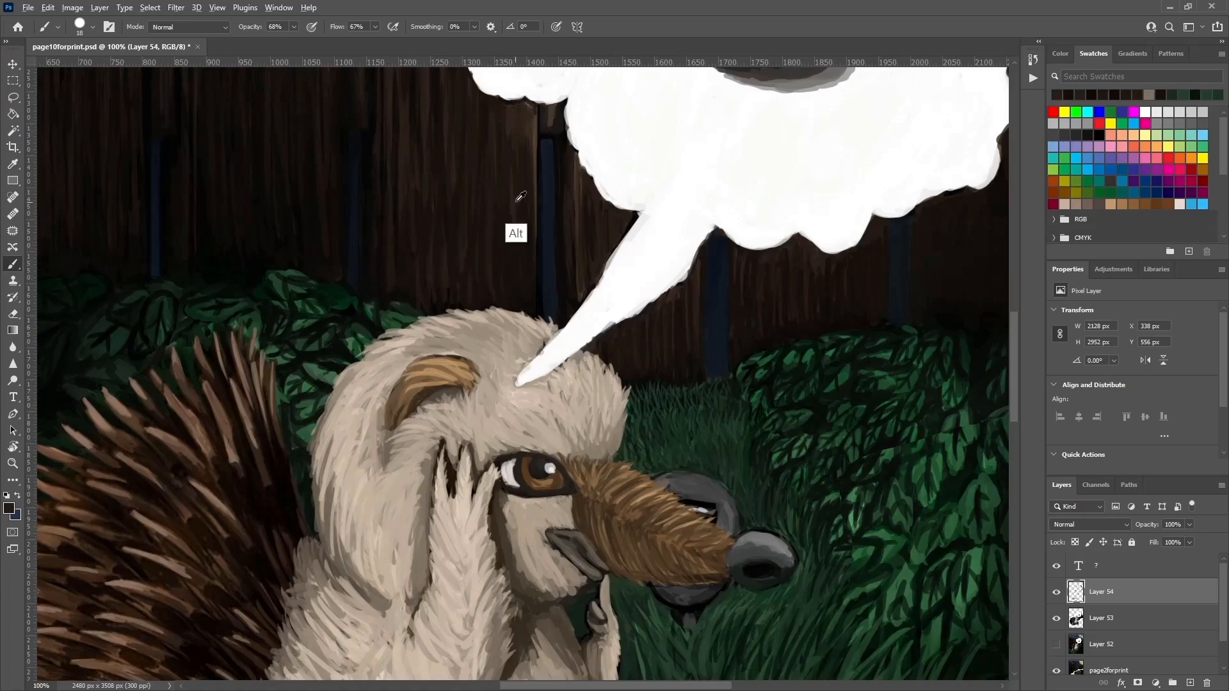
left_click(450, 192, "alt")
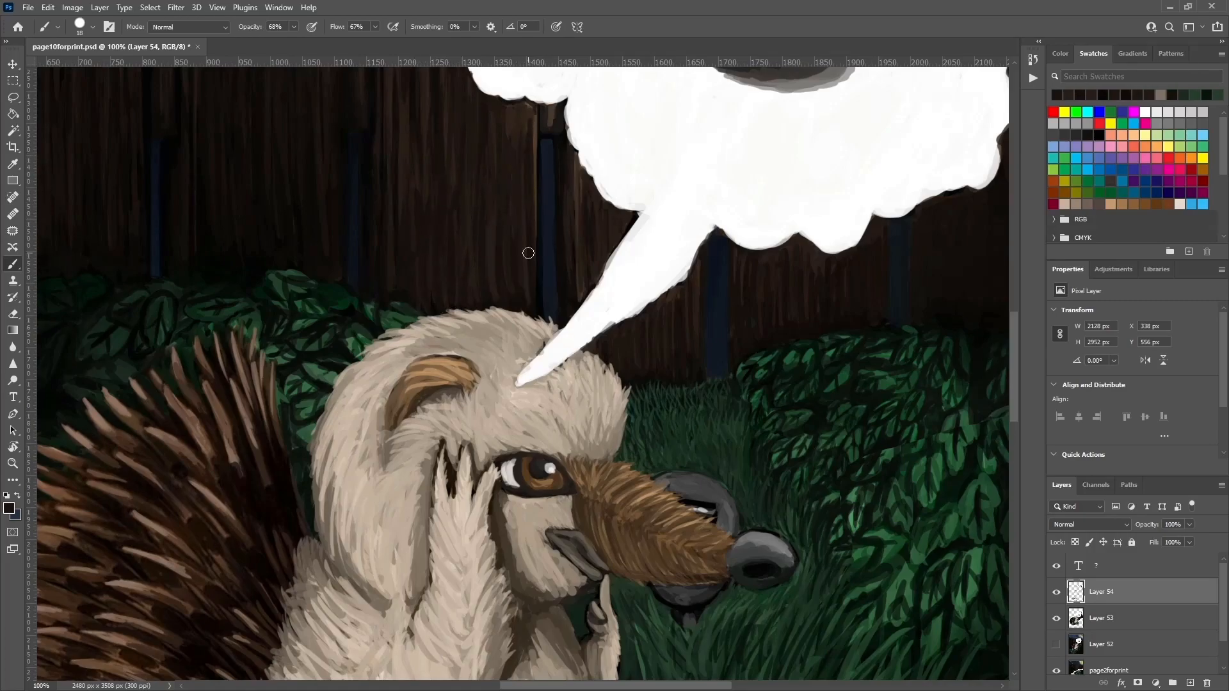
left_click(456, 160, "alt")
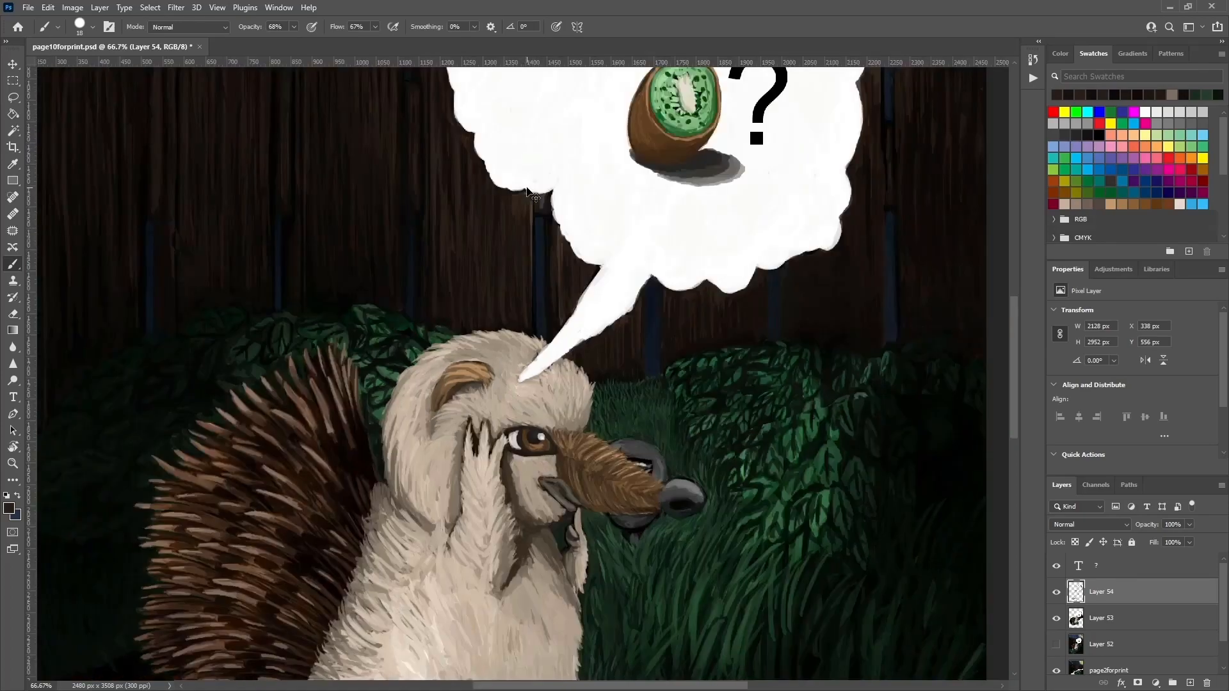
Darken the lower fence planks above the left bush with sampled near-black browns.
scroll(525, 189, "down", 1)
left_click(220, 301, "alt")
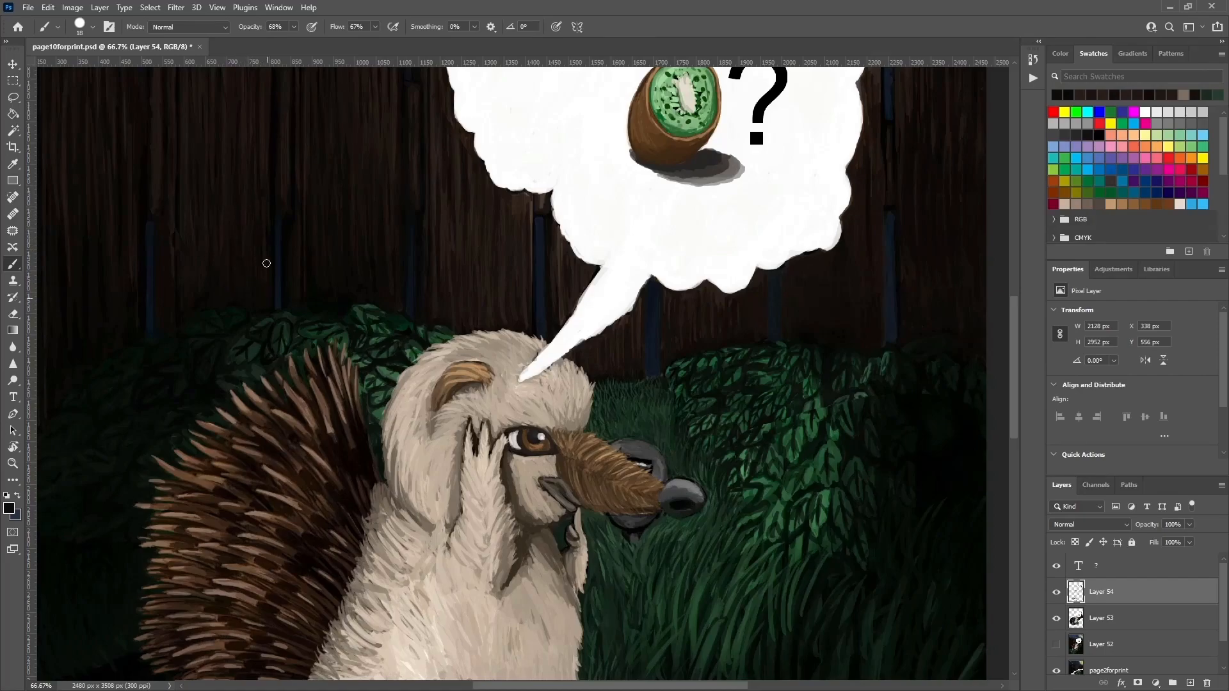
key("ctrl+plus")
left_click(283, 262, "alt")
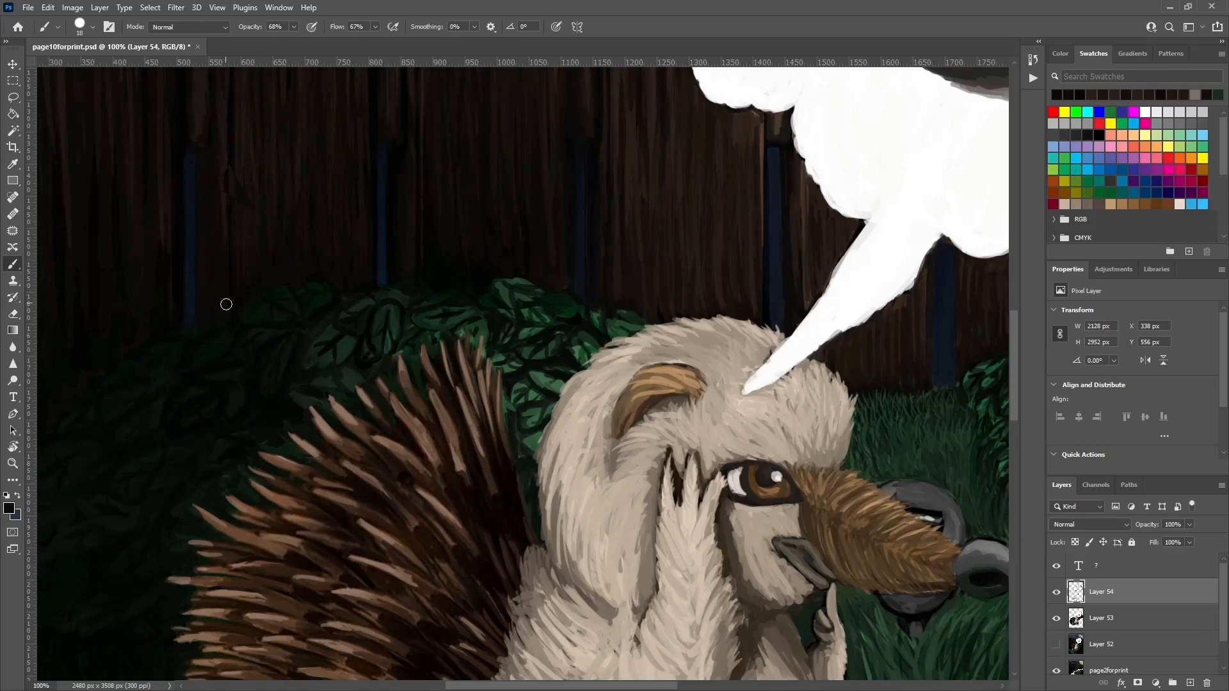
left_click(231, 144, "alt")
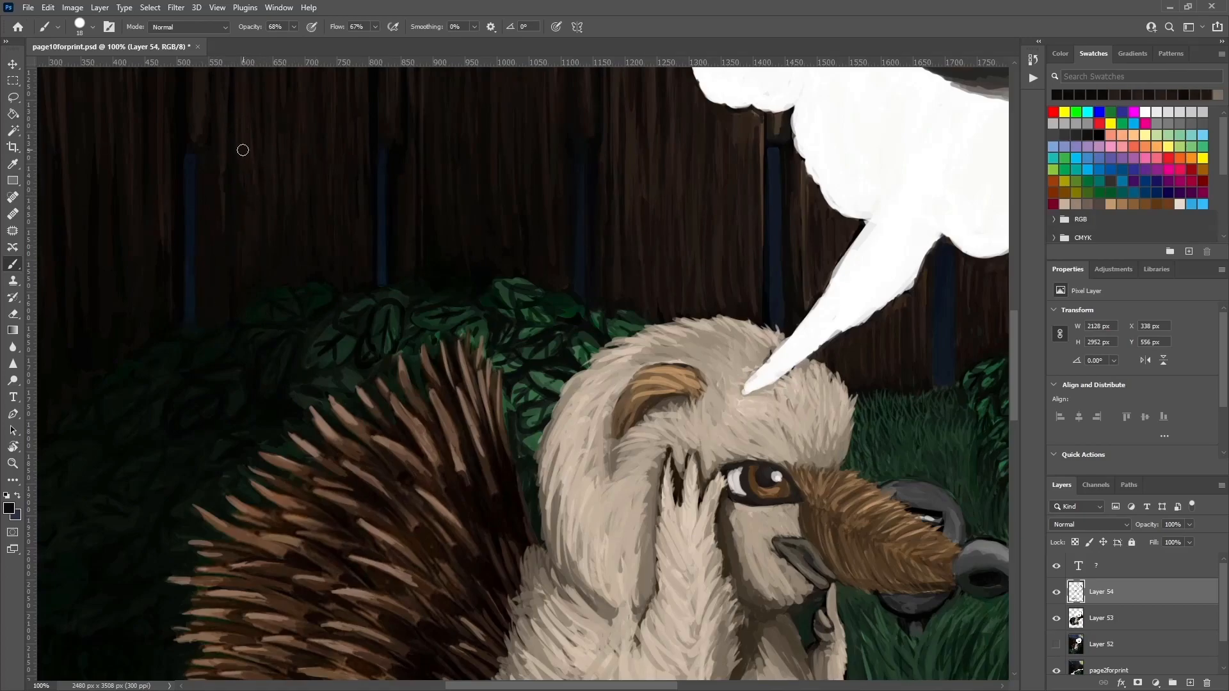
left_click(223, 160, "alt")
left_click(217, 242, "alt")
left_click_drag(304, 130, 326, 241)
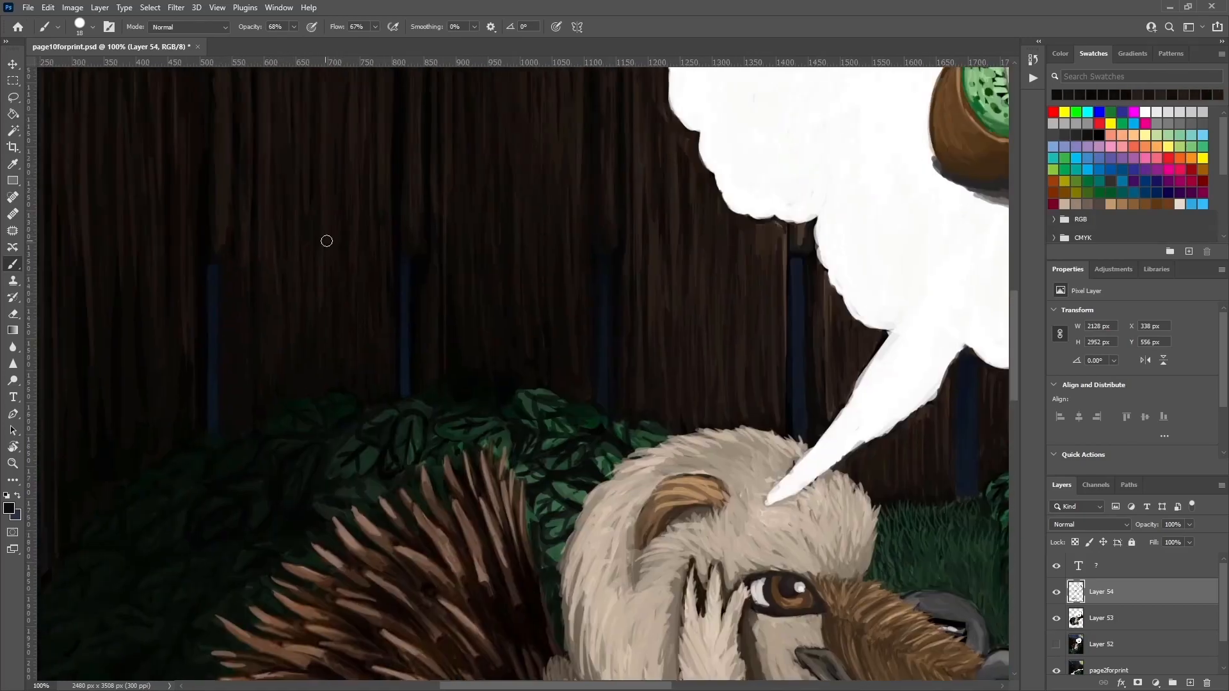
Darken the fence planks and their base around the leftmost blue gap with sampled near-black tones.
key("ctrl+minus")
left_click(290, 373, "alt")
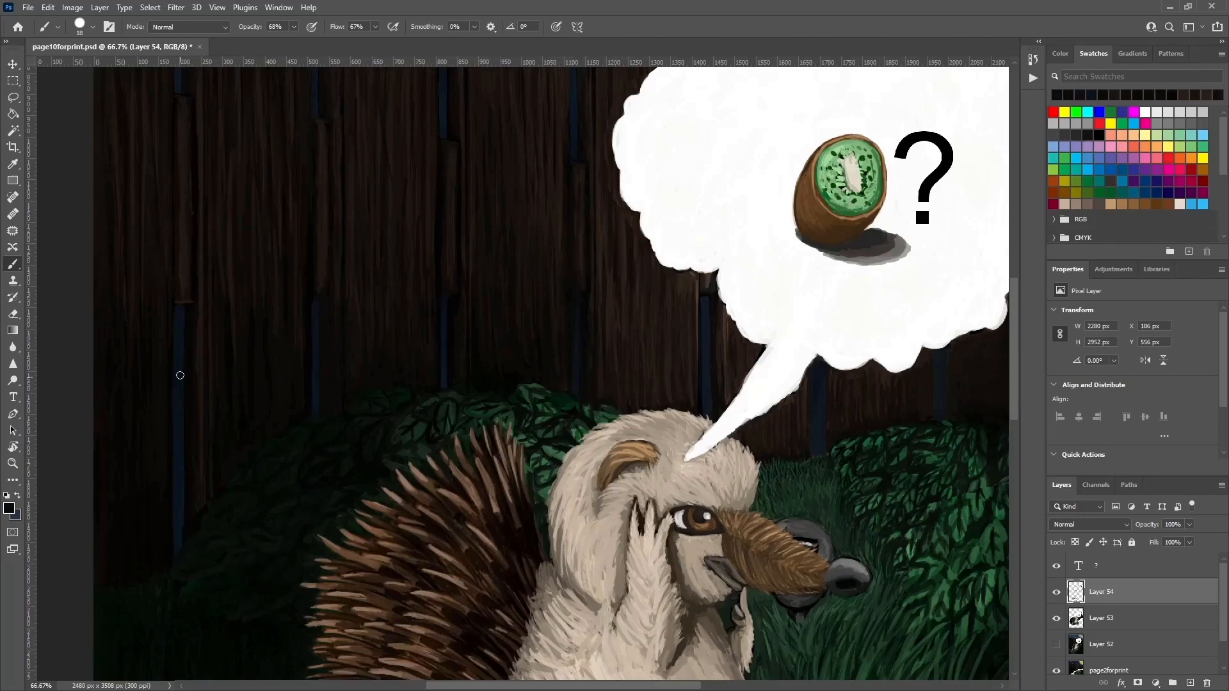
left_click(183, 389, "alt")
left_click_drag(176, 466, 179, 471)
scroll(174, 514, "down", 3)
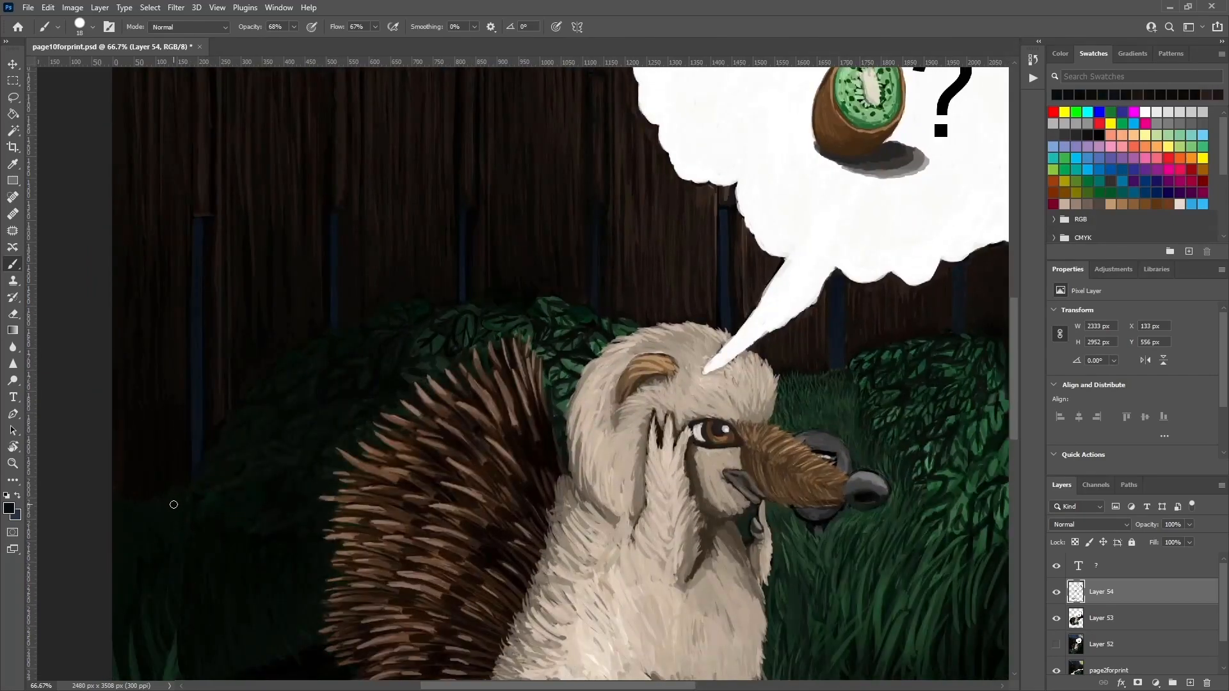
scroll(173, 504, "down", 3)
left_click(179, 475)
scroll(359, 369, "up", 7)
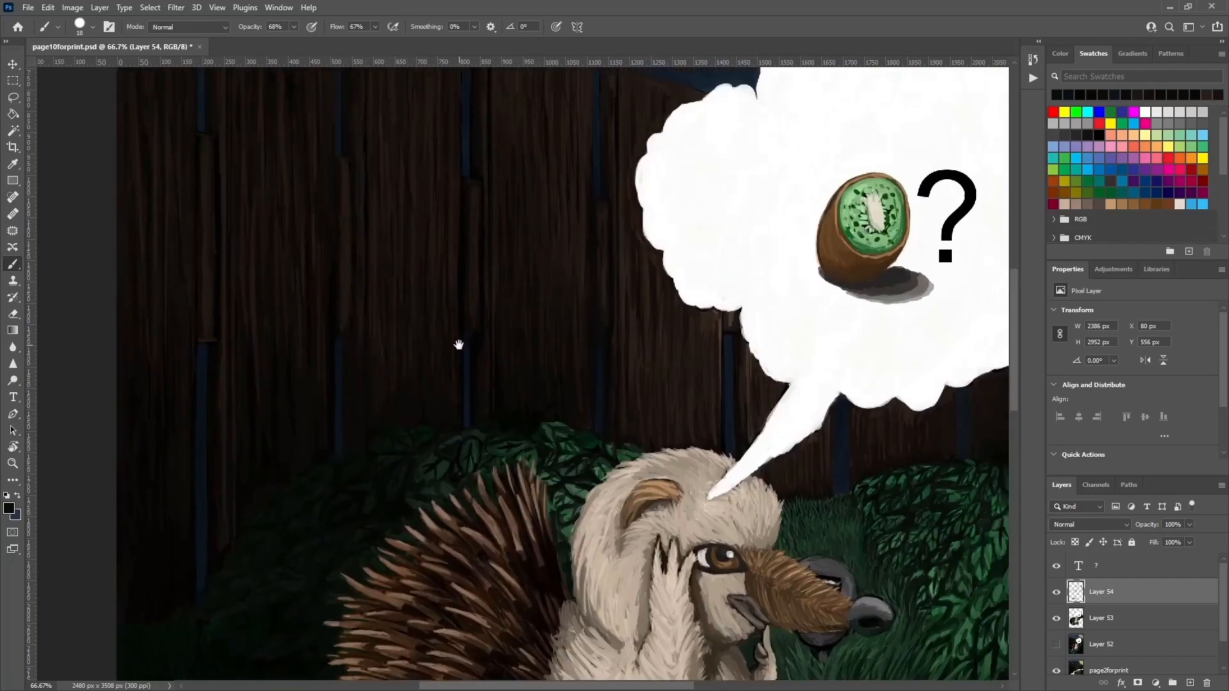
Set the brush size to 9 px and paint fine fur strokes on the snout with sampled light browns.
left_click_drag(458, 363, 505, 472)
scroll(570, 417, "down", 3)
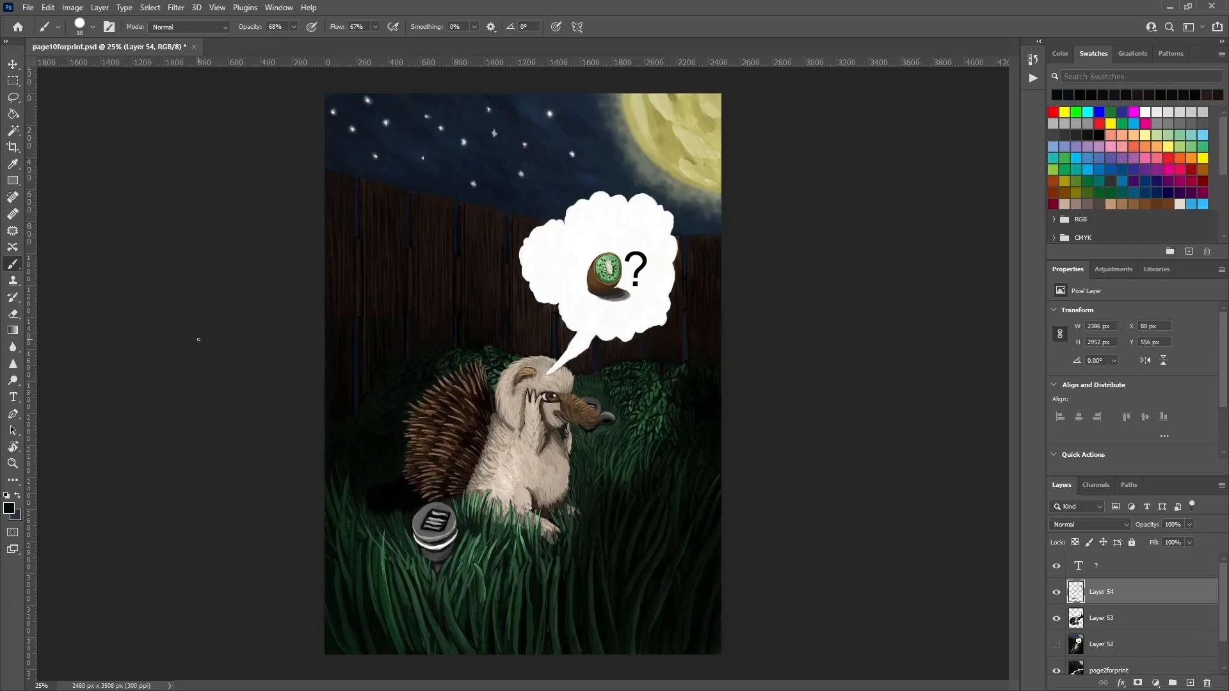
scroll(536, 422, "up", 4)
right_click(695, 327)
type("9")
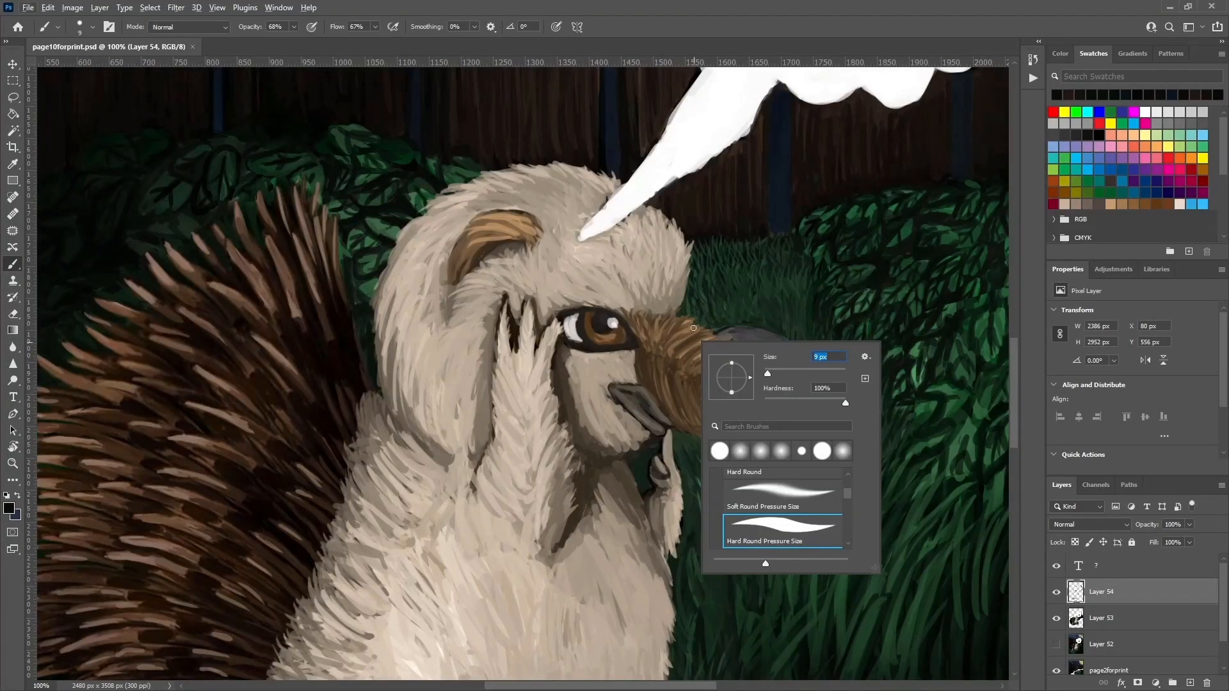
key("Return")
left_click(690, 354, "alt")
left_click(704, 386, "alt")
left_click_drag(761, 379, 739, 390)
scroll(676, 336, "down", 3)
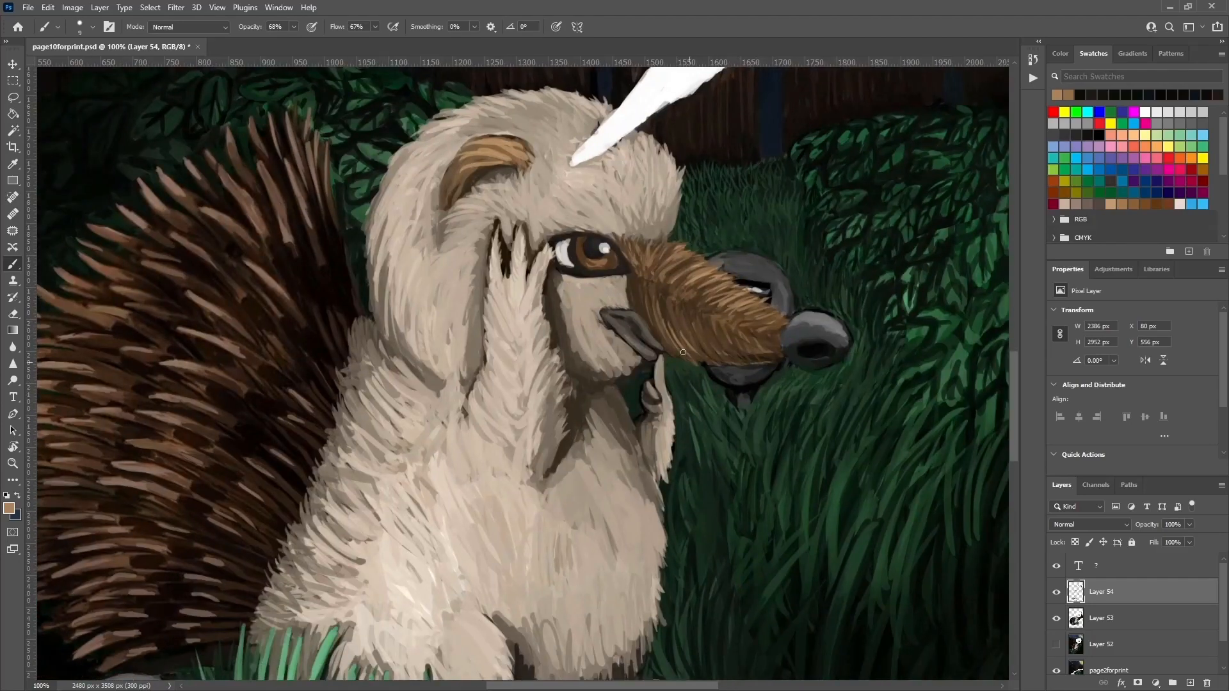
Set the brush size to 25 px and paint broader fur strokes along the snout's lower part with sampled browns.
right_click(698, 325)
key("Return")
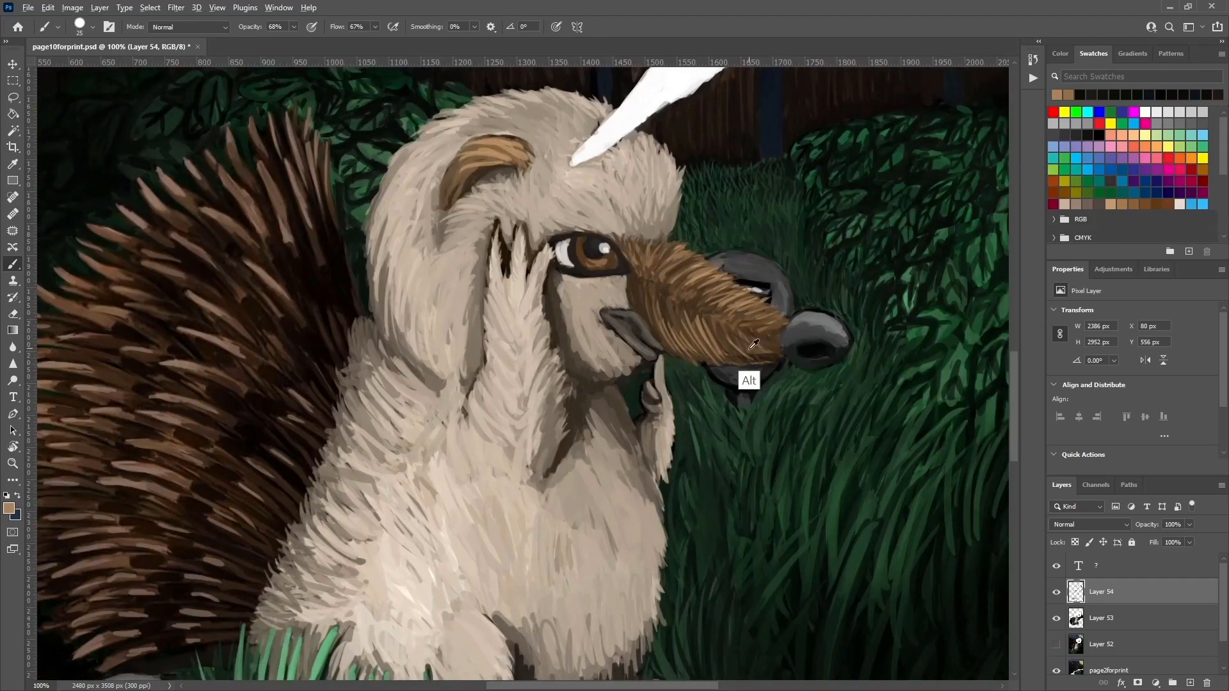
mouse_move(736, 336)
left_mouse_down()
mouse_move(704, 371)
mouse_move(724, 358)
left_mouse_up()
mouse_move(695, 307)
left_mouse_down()
mouse_move(681, 326)
mouse_move(671, 311)
left_mouse_up()
left_click(667, 292, "alt")
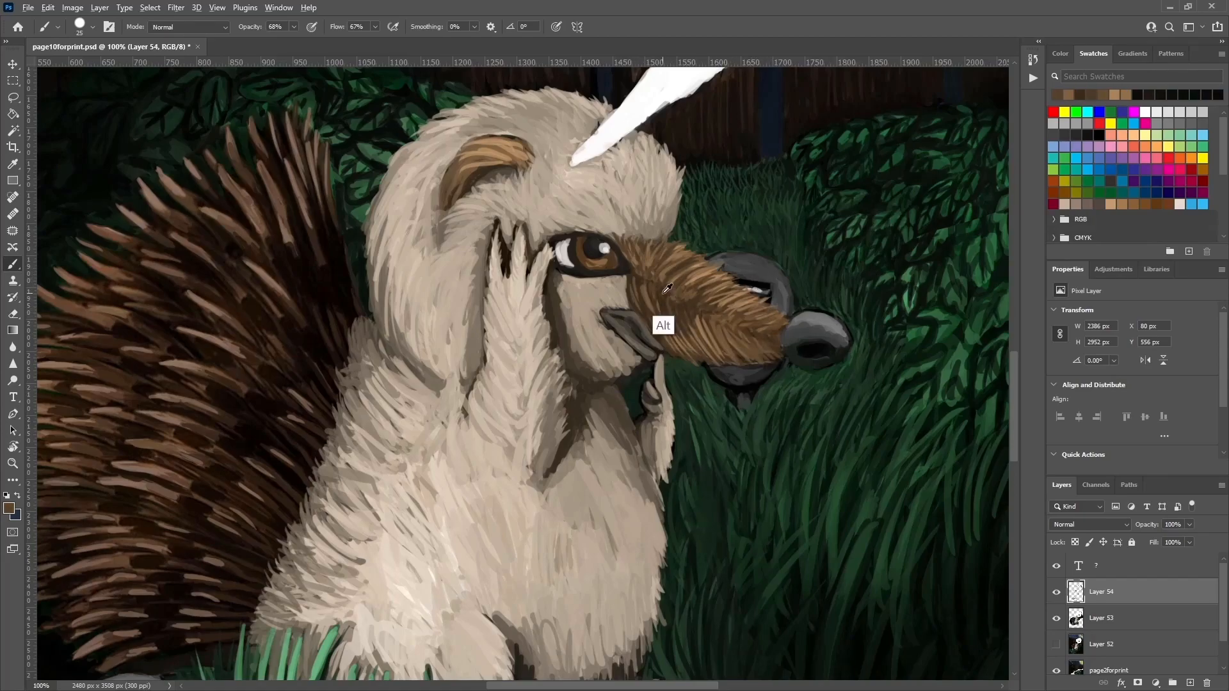
Set the brush size to 17 px and add darker fur strokes across the snout near the eye with sampled browns.
right_click(680, 285)
key("Escape")
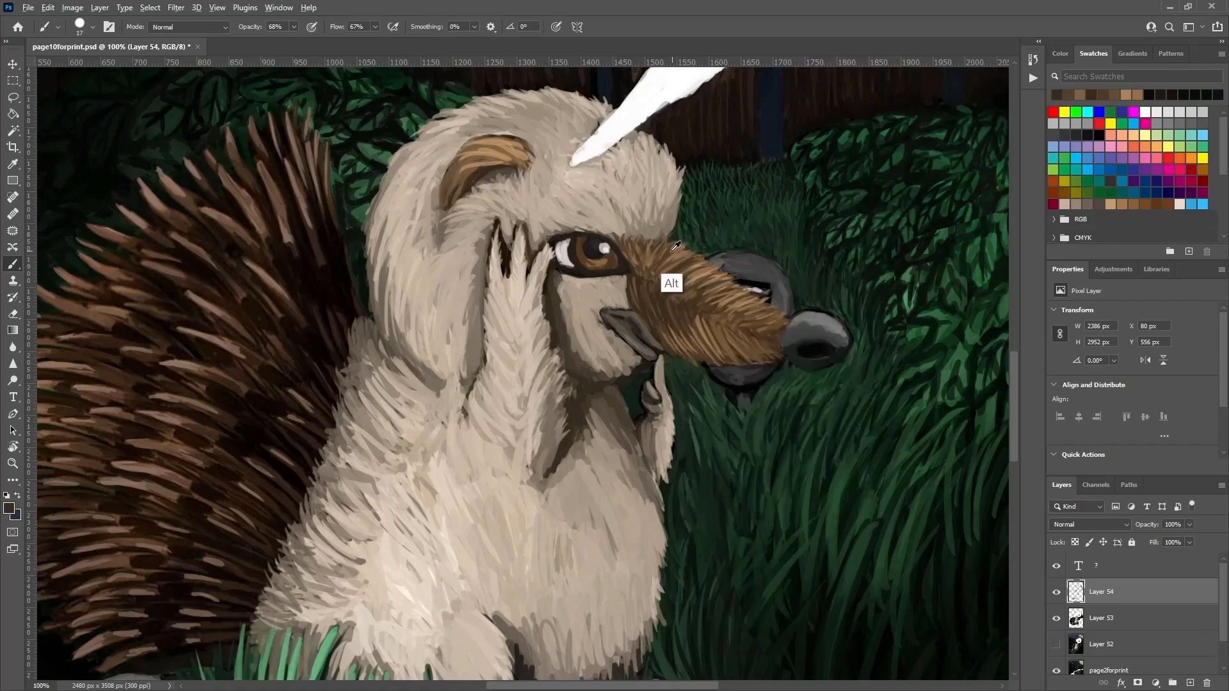
left_click(734, 345, "alt")
mouse_move(670, 327)
left_mouse_down()
mouse_move(642, 282)
mouse_move(680, 317)
mouse_move(701, 315)
mouse_move(680, 292)
mouse_move(644, 284)
left_mouse_up()
left_click(655, 288, "alt")
left_click(656, 252, "alt")
left_click(719, 321, "alt")
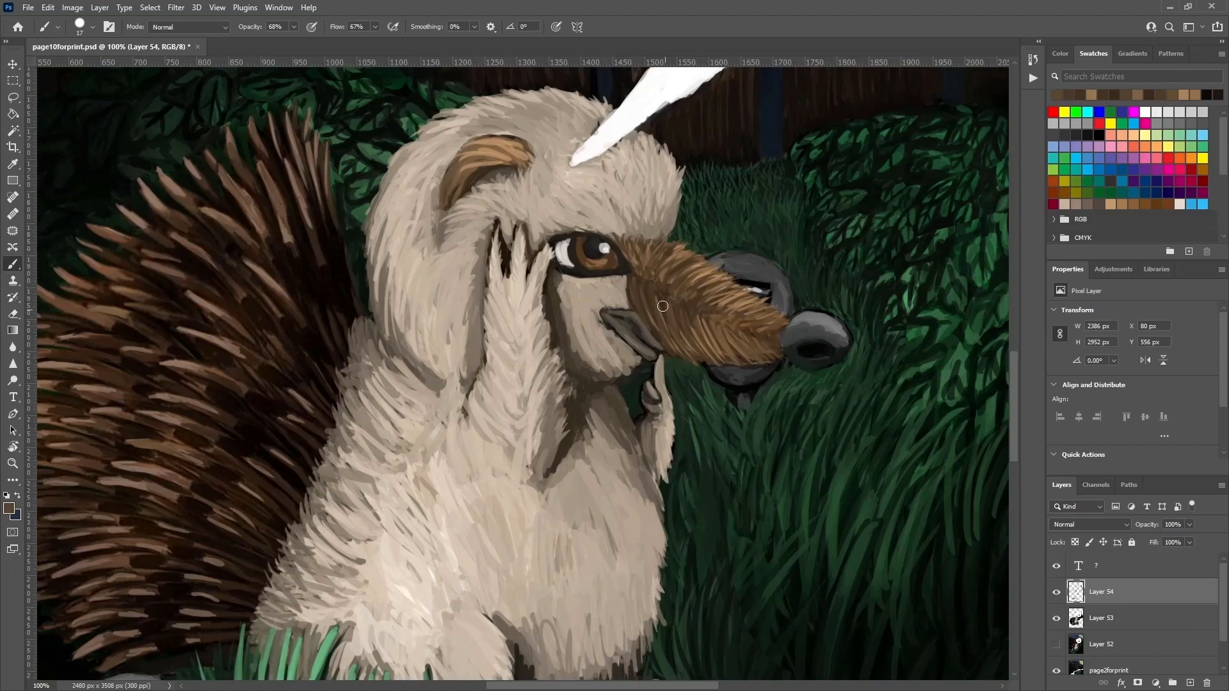
Blend the fur in the middle of the snout and towards its tip with sampled light and dark browns.
left_click(82, 21)
left_click(664, 305)
left_click_drag(689, 349, 664, 302)
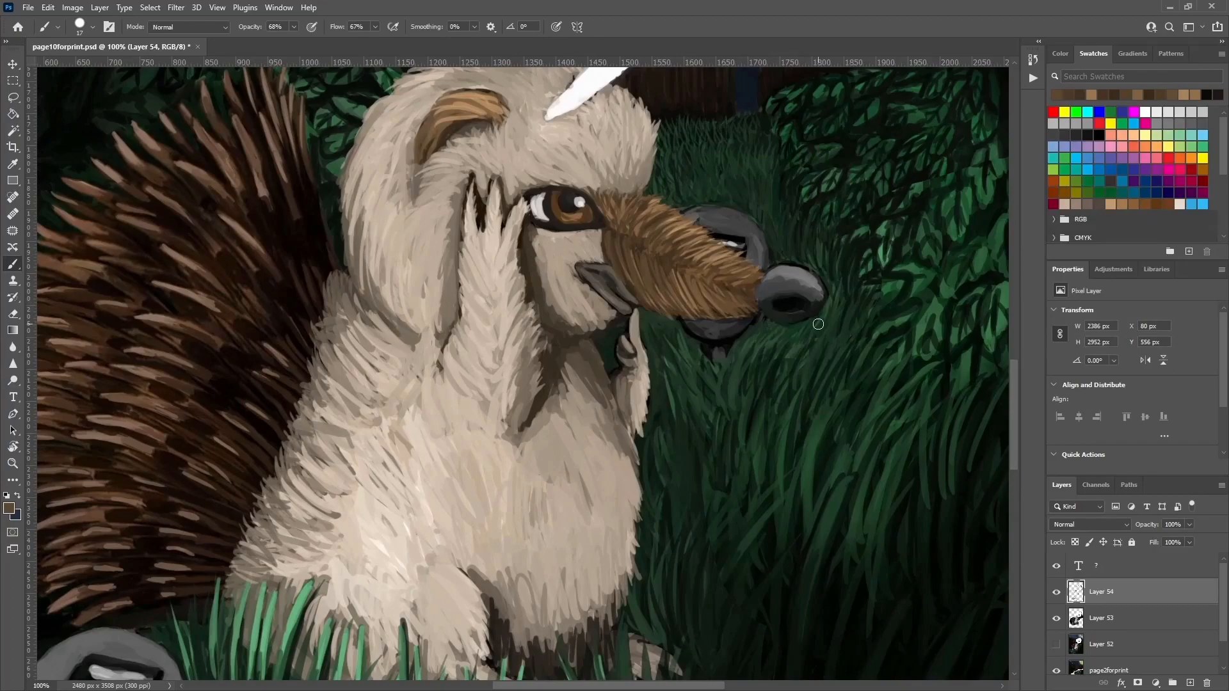
left_click(721, 254, "alt")
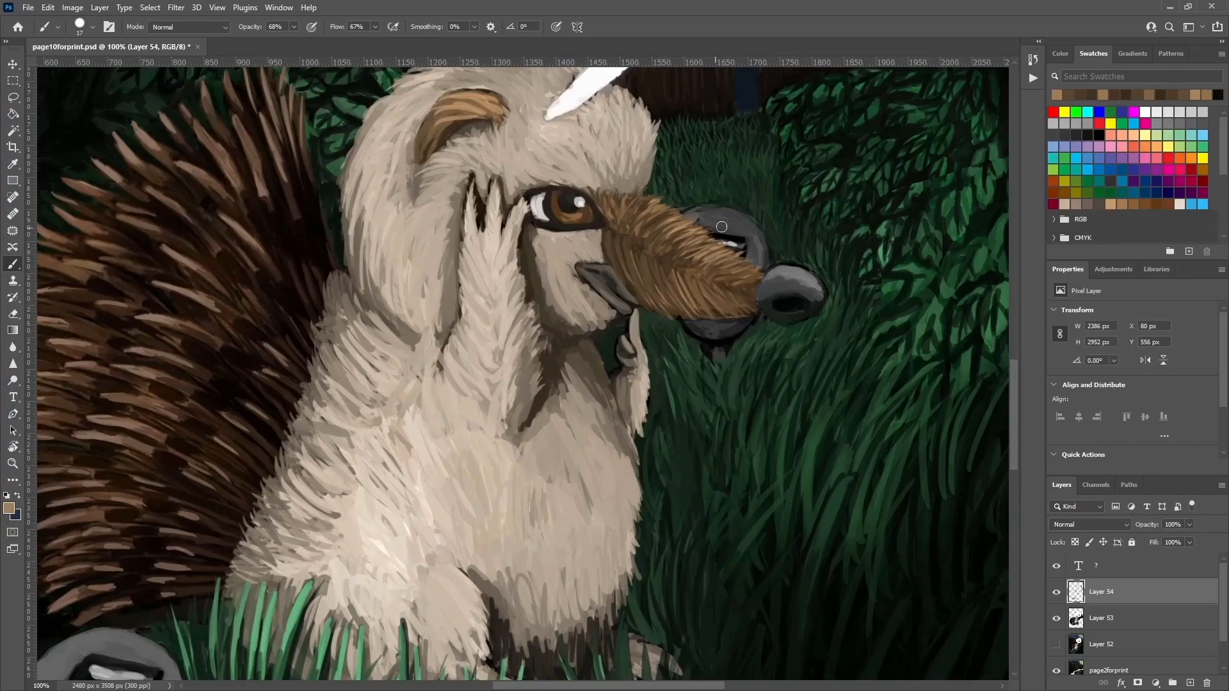
left_click(648, 249, "alt")
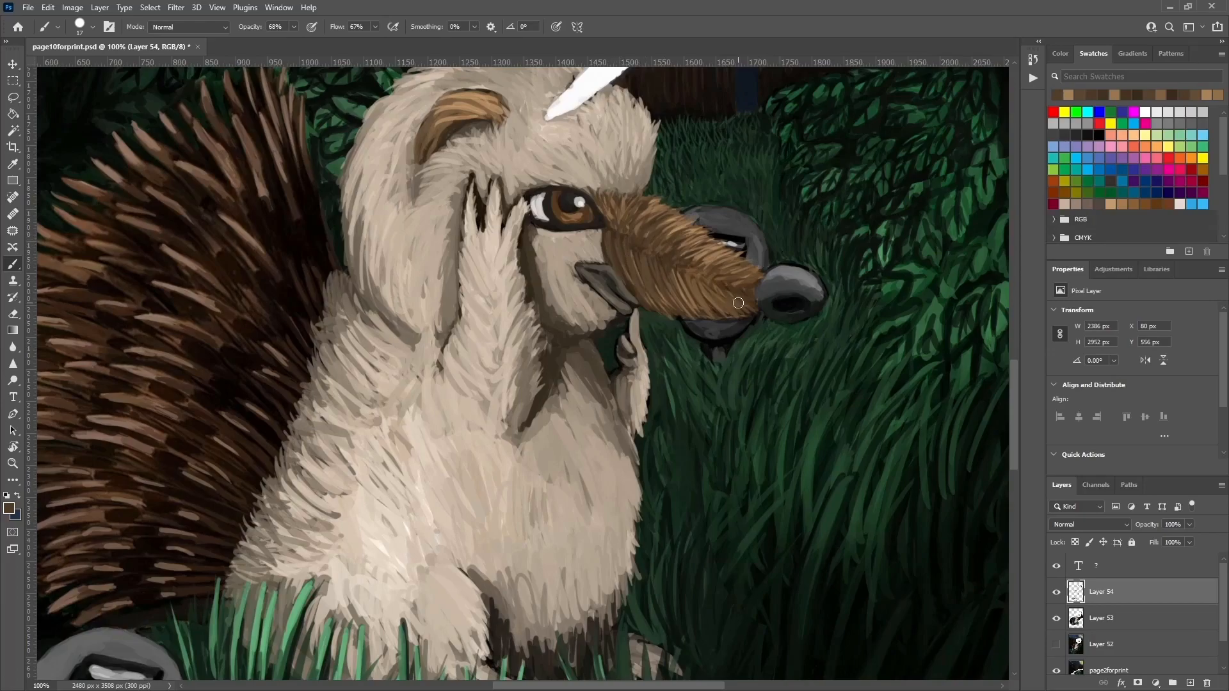
Paint a light grey highlight on top of the nose and shade around it with sampled greys.
left_click(1191, 112)
left_click_drag(785, 267, 776, 271)
left_click(802, 269, "alt")
left_click(816, 288, "alt")
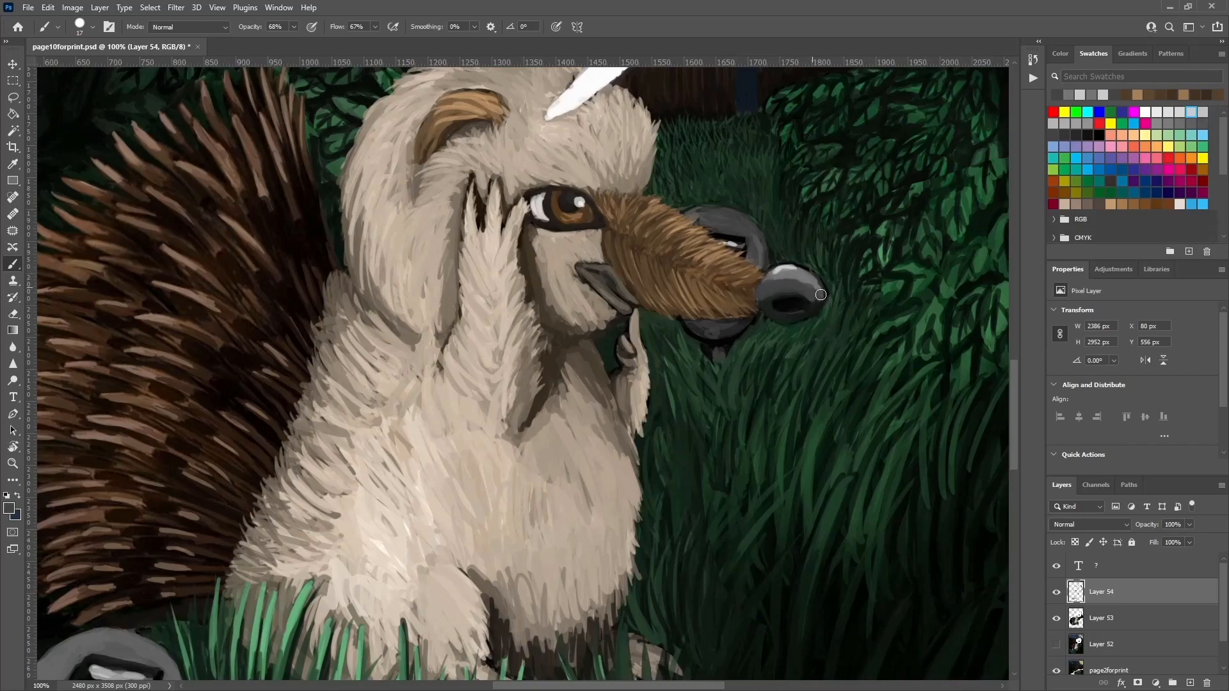
left_click(763, 283, "alt")
left_click(766, 284, "alt")
left_click(772, 286, "alt")
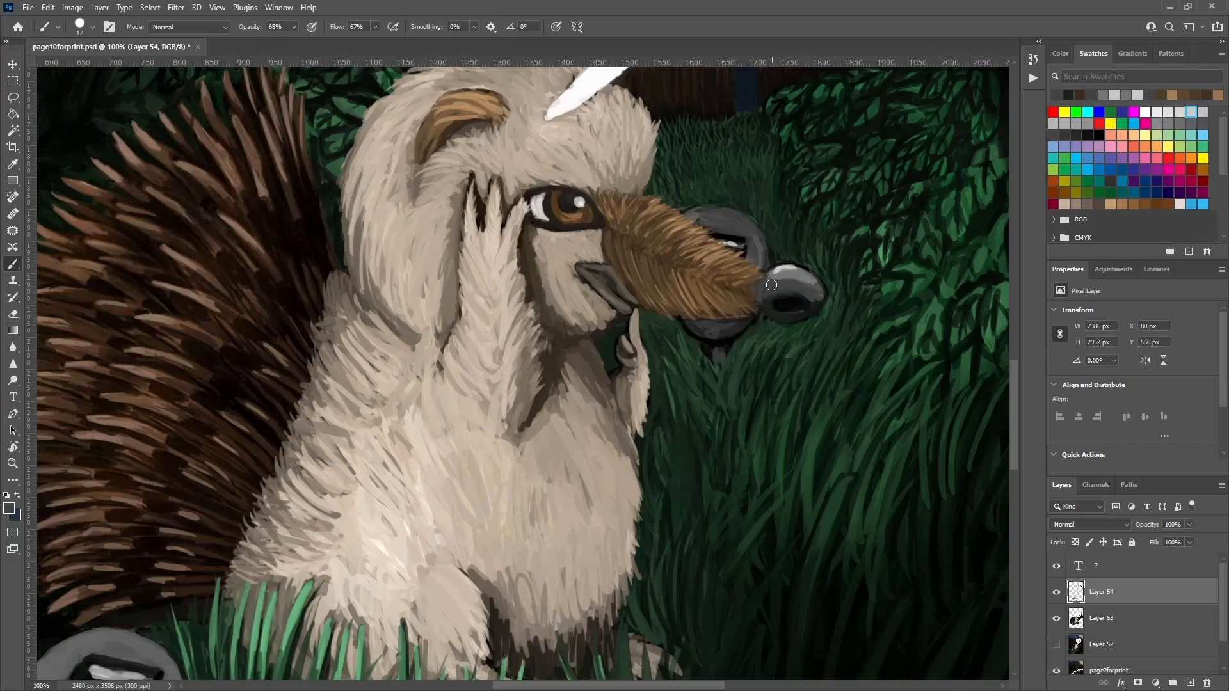
Paint brown fur strokes over the edge where the snout meets the nose.
left_click(761, 276, "alt")
mouse_move(761, 275)
left_mouse_down()
mouse_move(761, 310)
mouse_move(749, 308)
left_mouse_up()
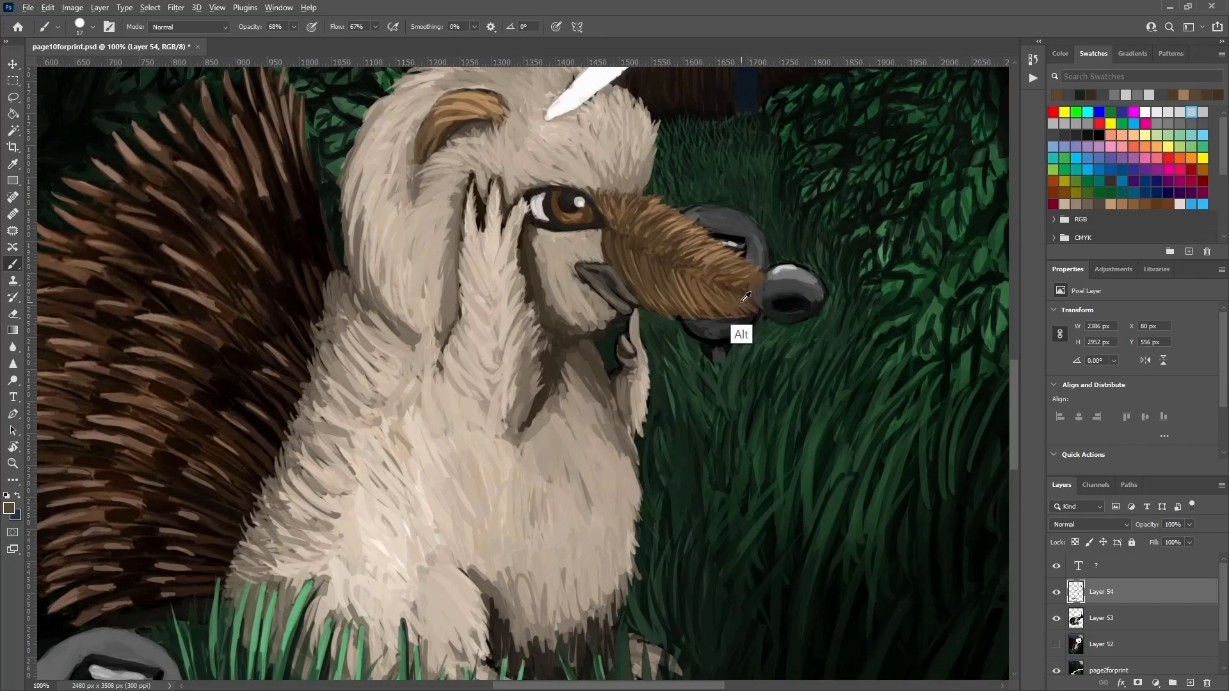
left_click(743, 316, "alt")
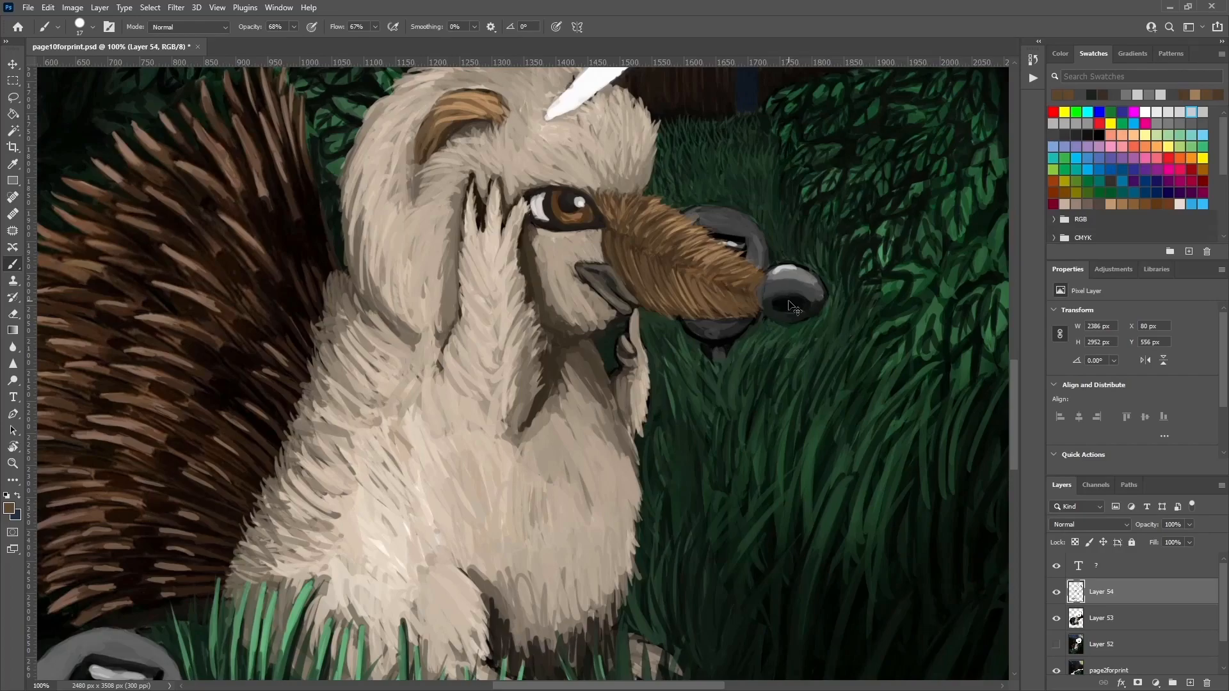
Set the brush size to 7 px and refine the snout's lower edge and the dark lamp rim beneath it with sampled tones.
key("ctrl+plus")
left_click(944, 271, "alt")
right_click(941, 267)
key("bracketleft")
key("bracketleft")
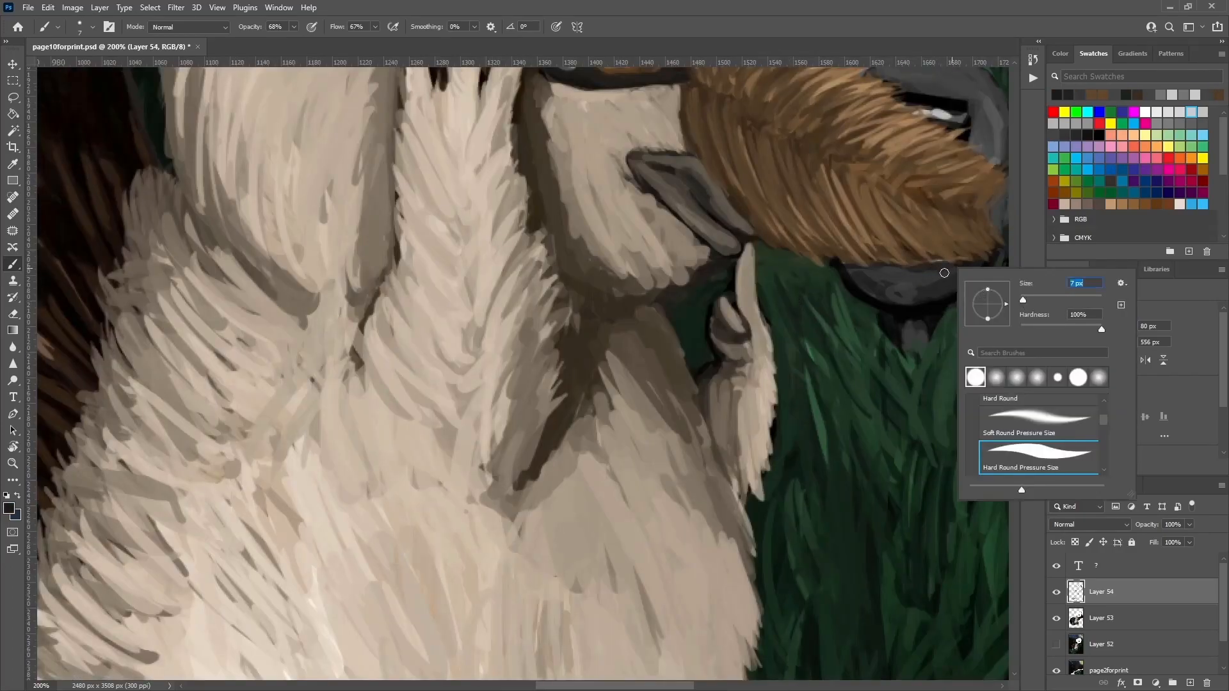
key("Escape")
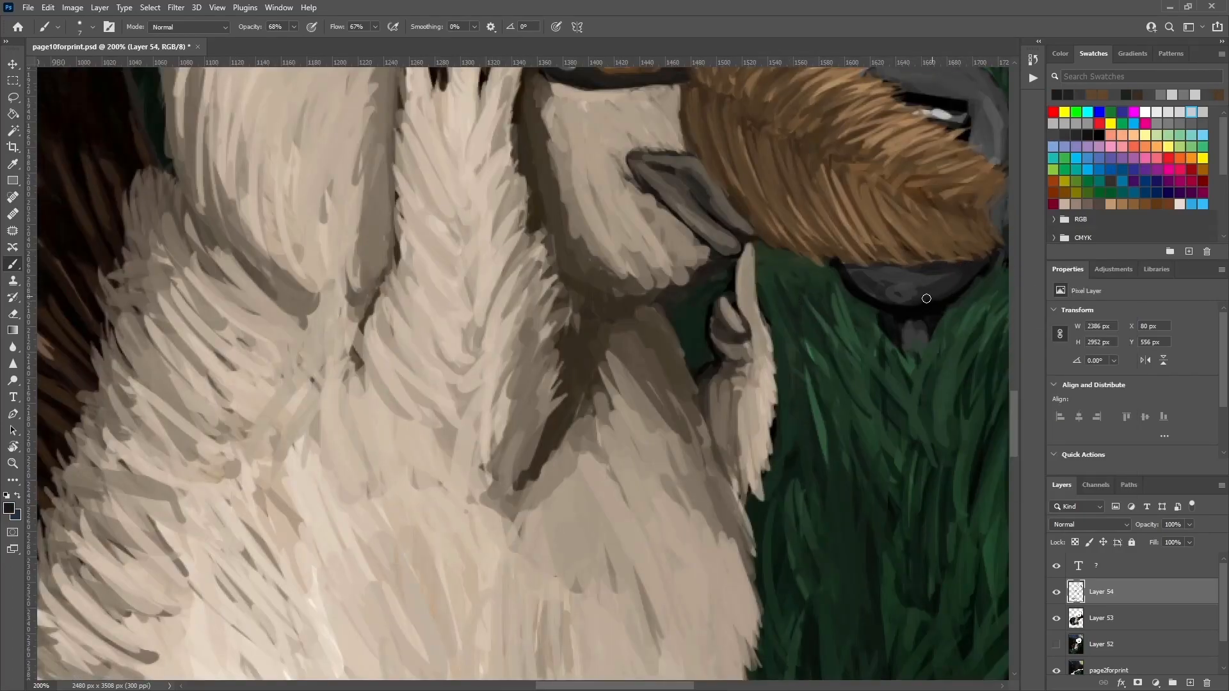
left_click(848, 256, "alt")
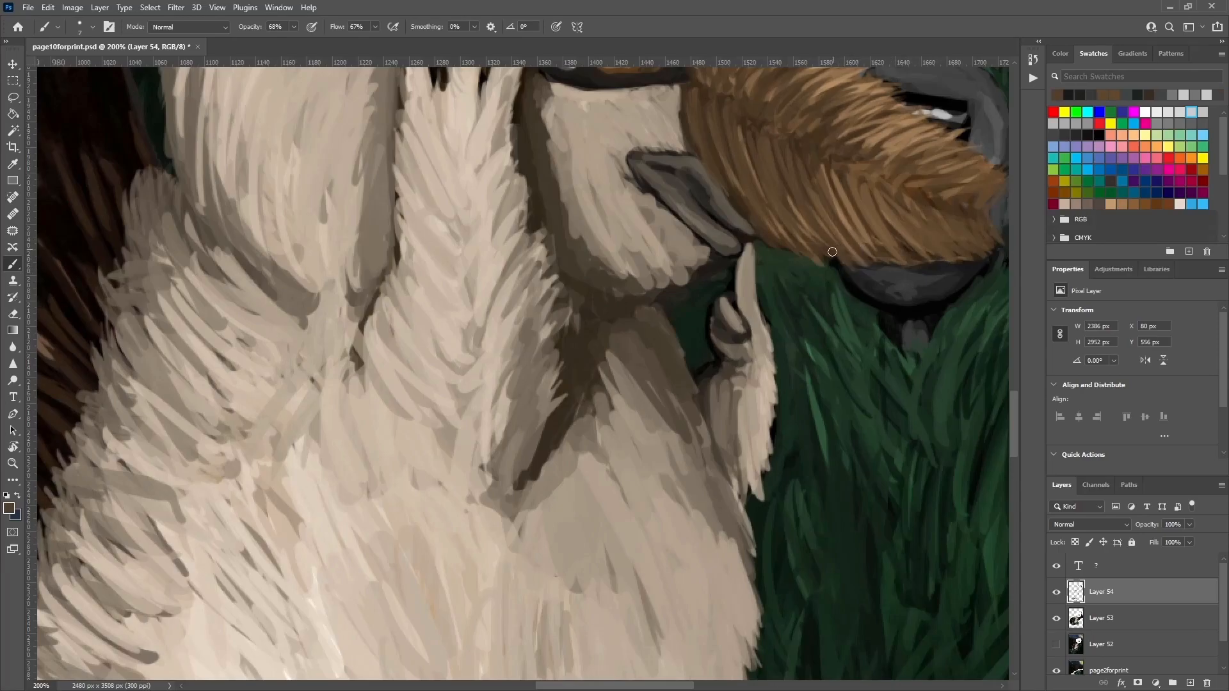
key("ctrl+minus")
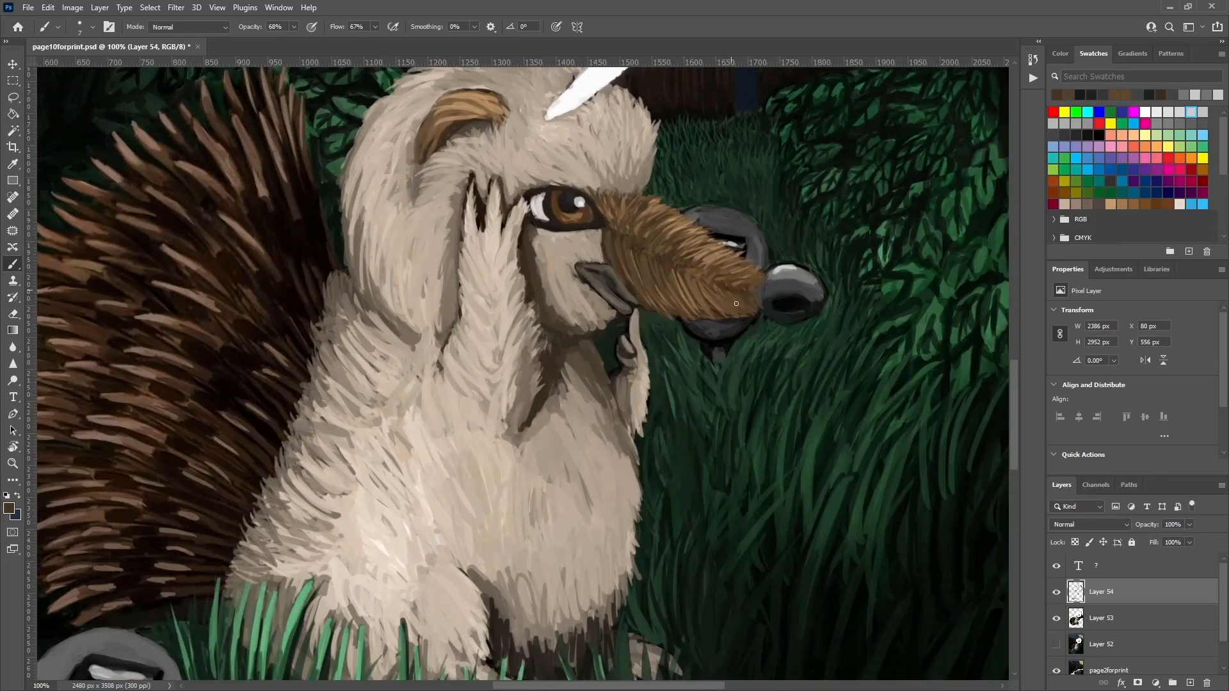
Enlarge the brush and smooth the fur at the snout's tip with broader brown strokes.
right_click(736, 303)
left_click(816, 314)
left_click(717, 292)
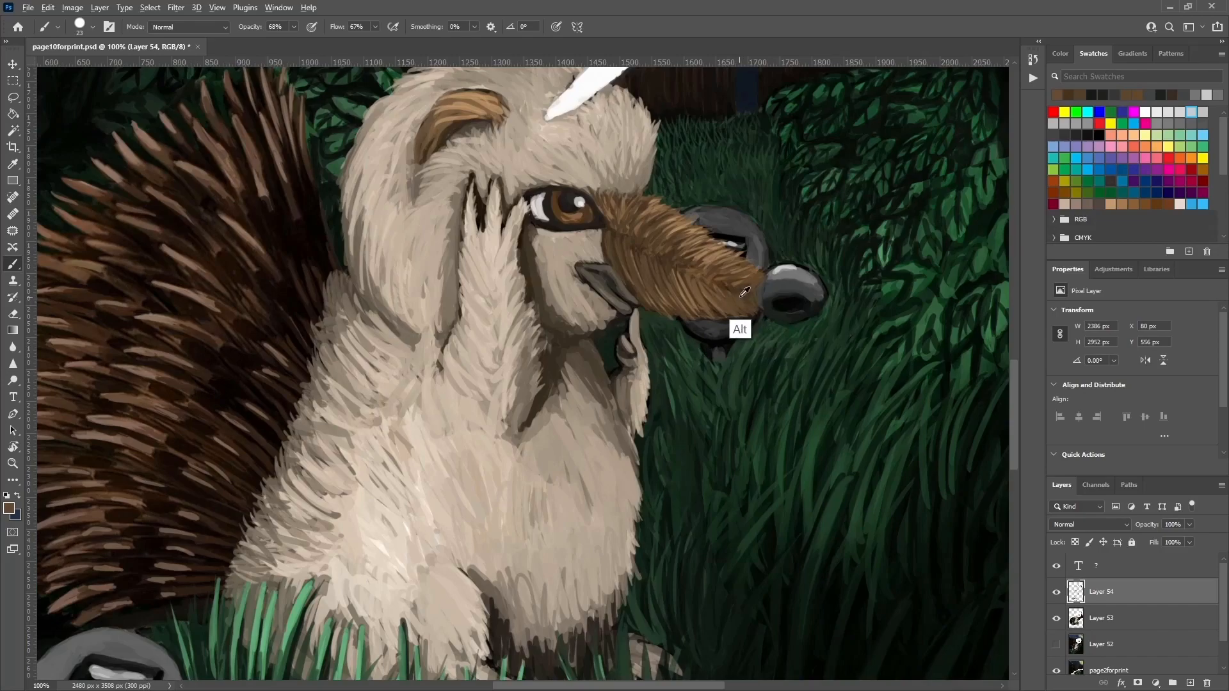
right_click(745, 293)
left_click(808, 314)
left_click(727, 292)
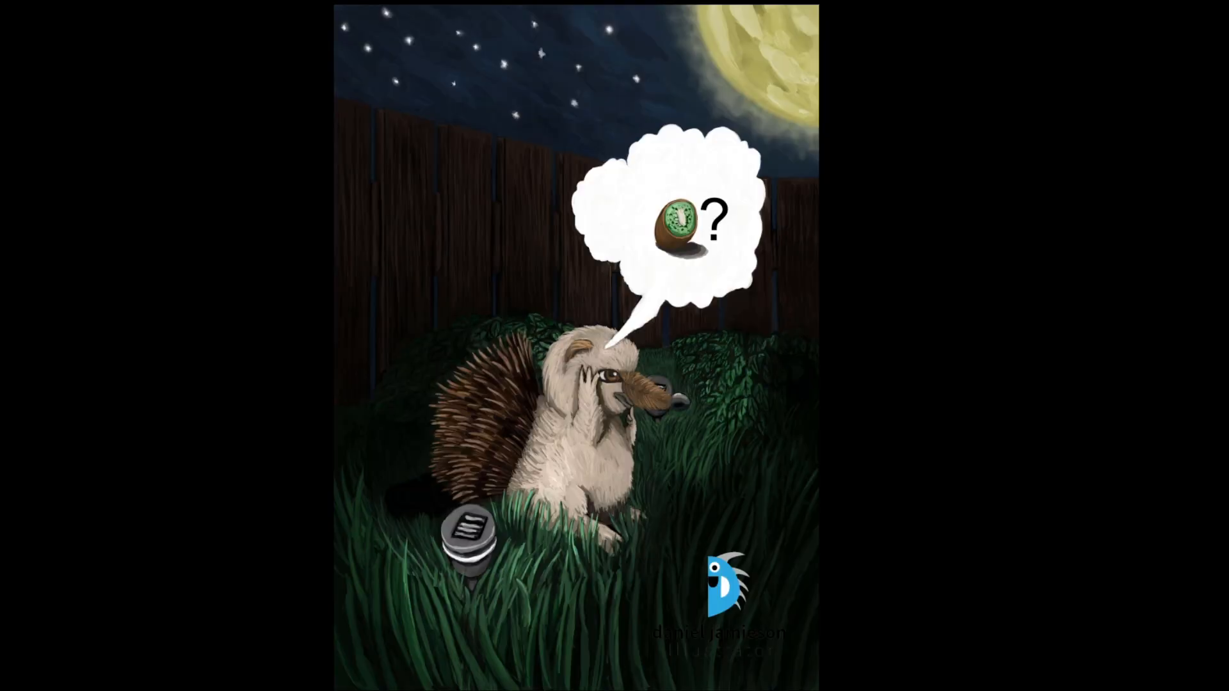
left_click(887, 341)
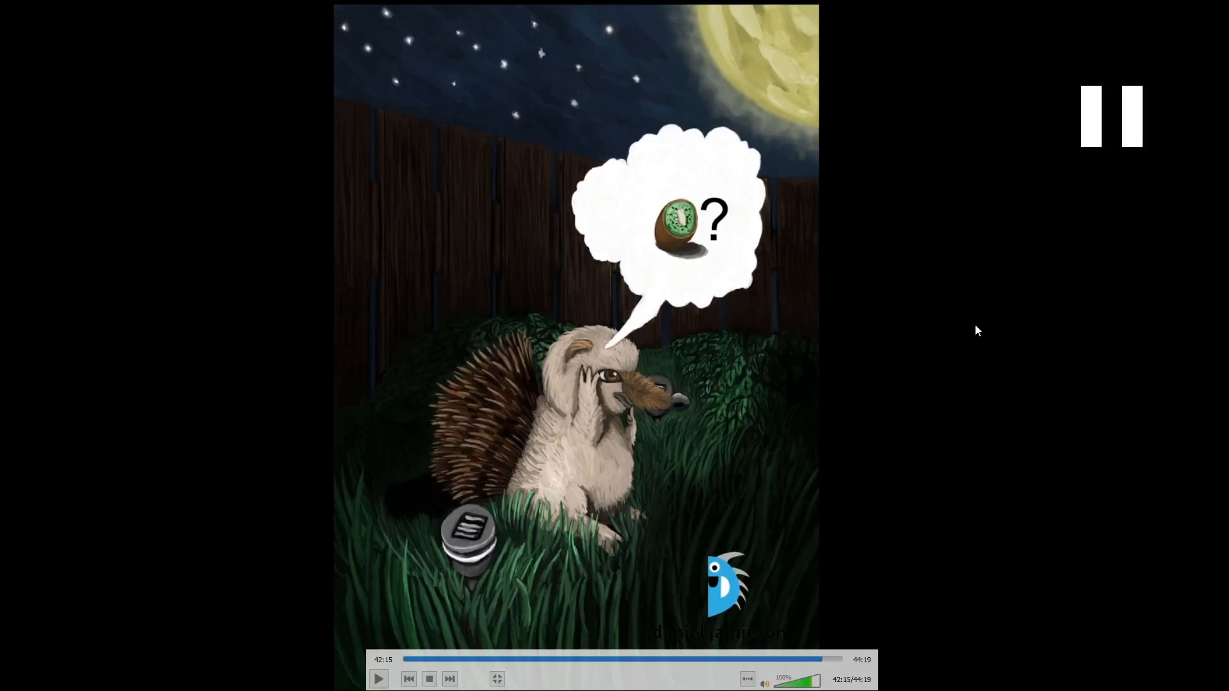